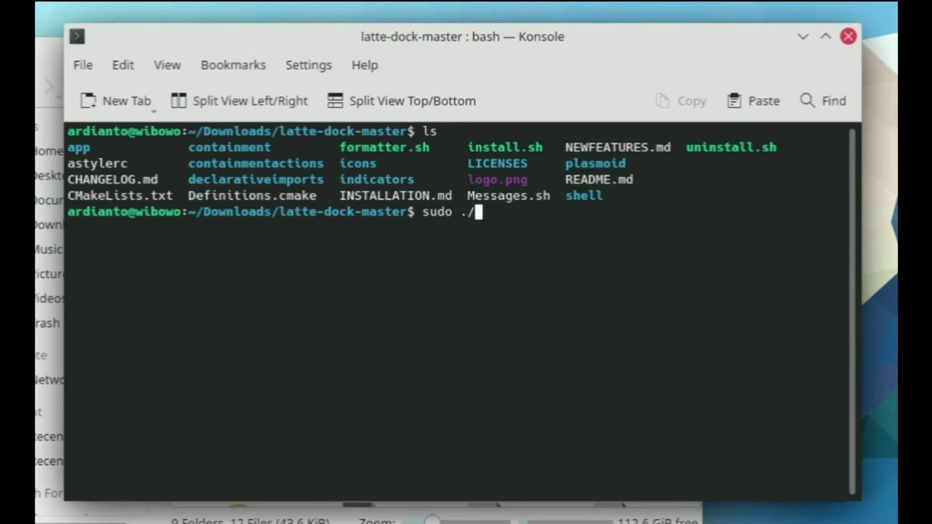
# Run the install.sh script with sudo, entering the account password, and close the latte-dock-master folder window
pyautogui.write('install.sh')
pyautogui.press('Return')
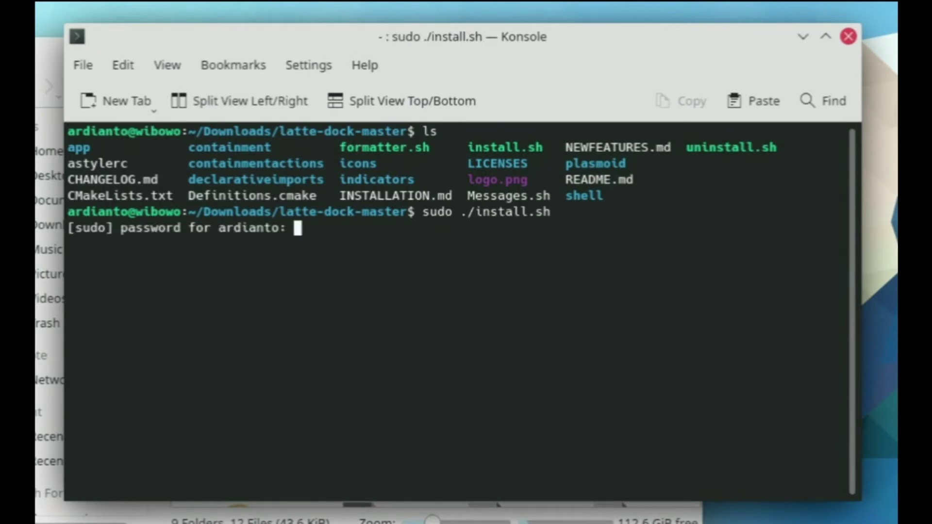
pyautogui.press('Return')
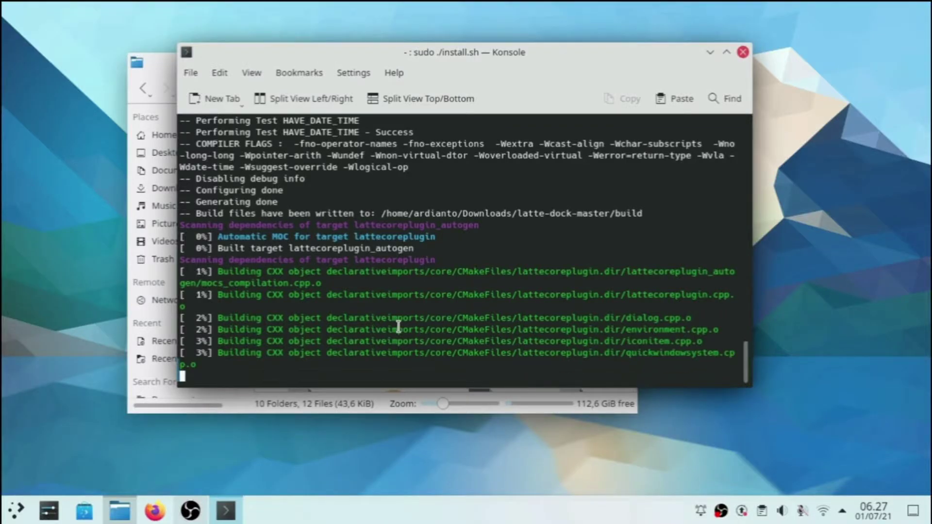
pyautogui.click(163, 71)
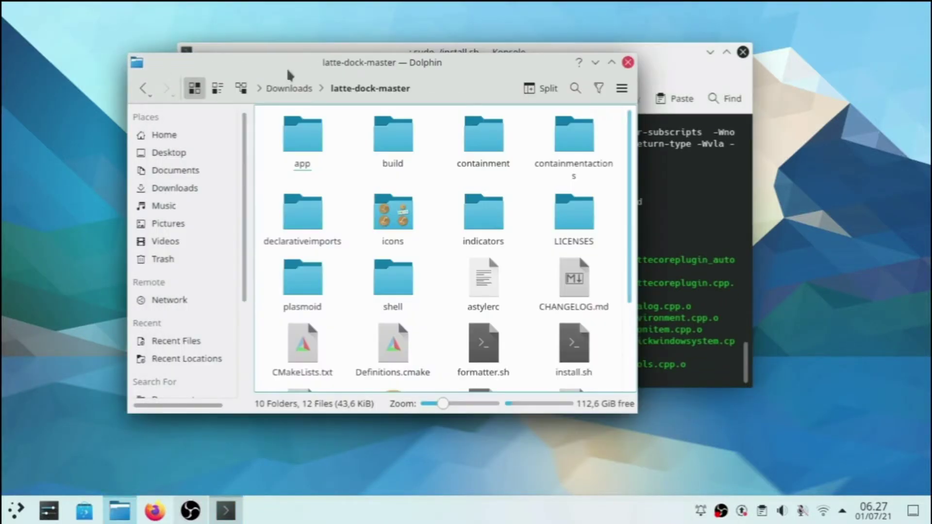
pyautogui.click(627, 63)
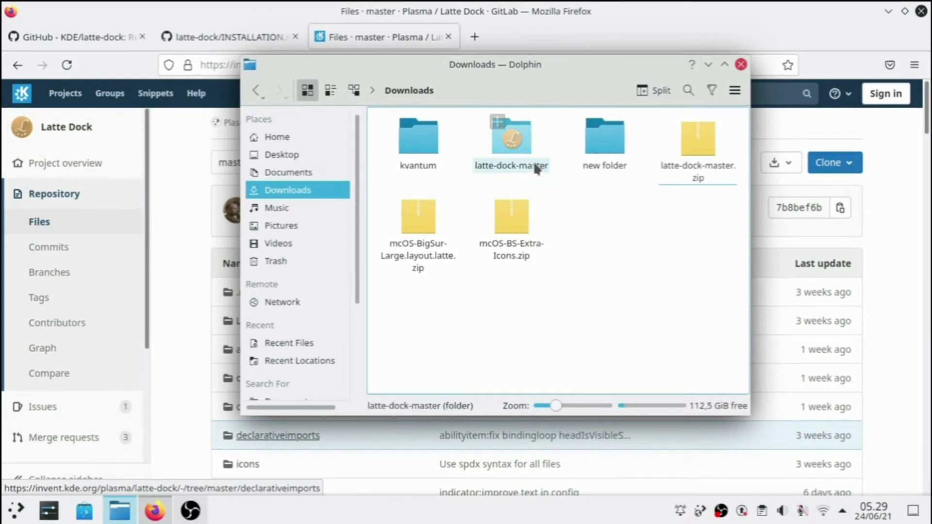
# Move the latte-dock-master folder from Downloads into a new folder named "macos file" inside Pictures
pyautogui.rightClick(519, 159)
pyautogui.click(544, 246)
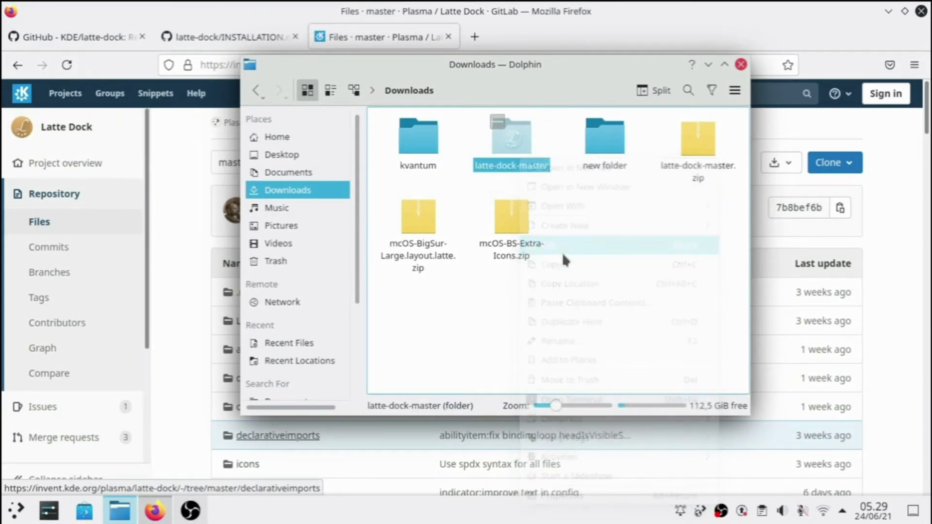
pyautogui.click(306, 226)
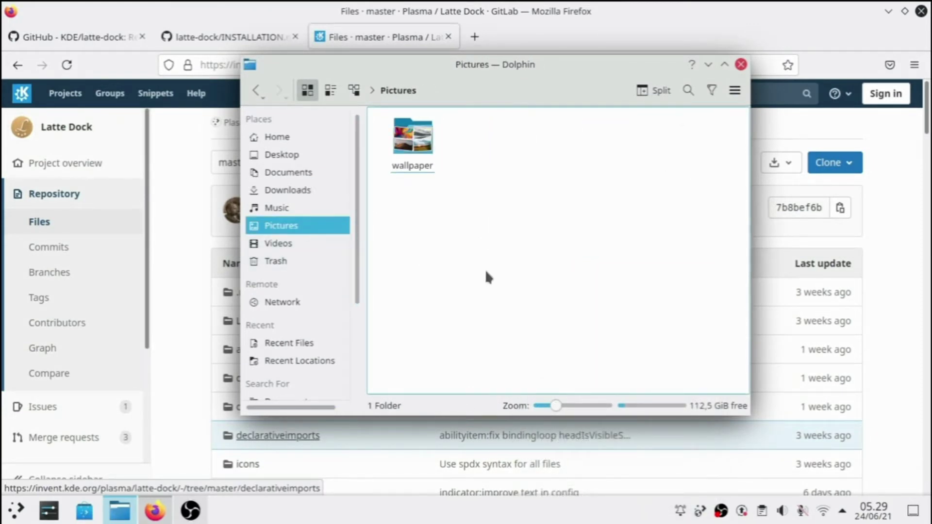
pyautogui.press('F10')
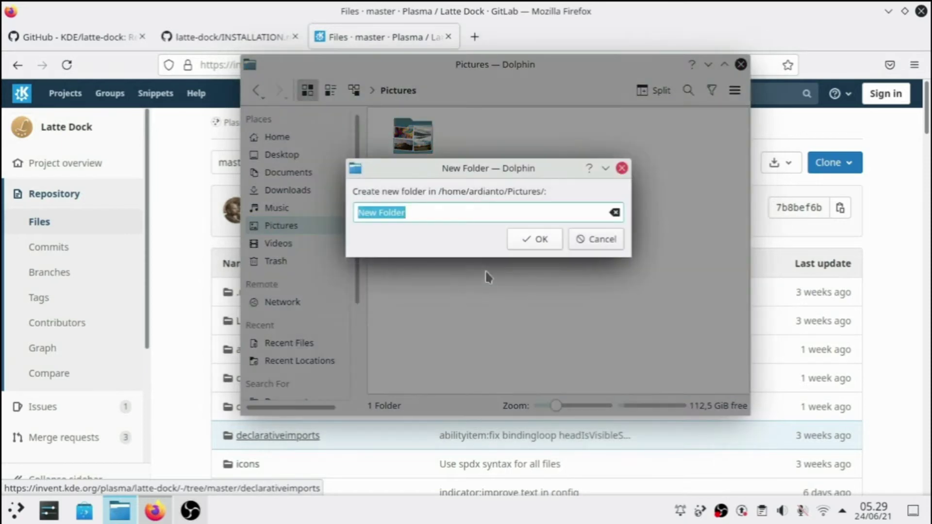
pyautogui.write('macos file')
pyautogui.press('Return')
pyautogui.press('Return')
pyautogui.hotkey('ctrl', 'v')
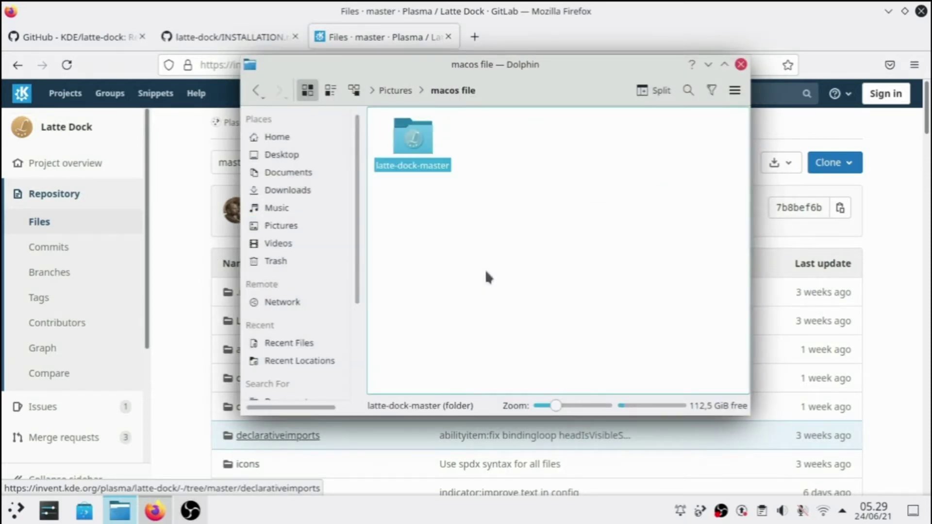
# Rename the "macos file" folder in Pictures by inserting "theme" before "file", and open the folder
pyautogui.click(468, 243)
pyautogui.click(395, 91)
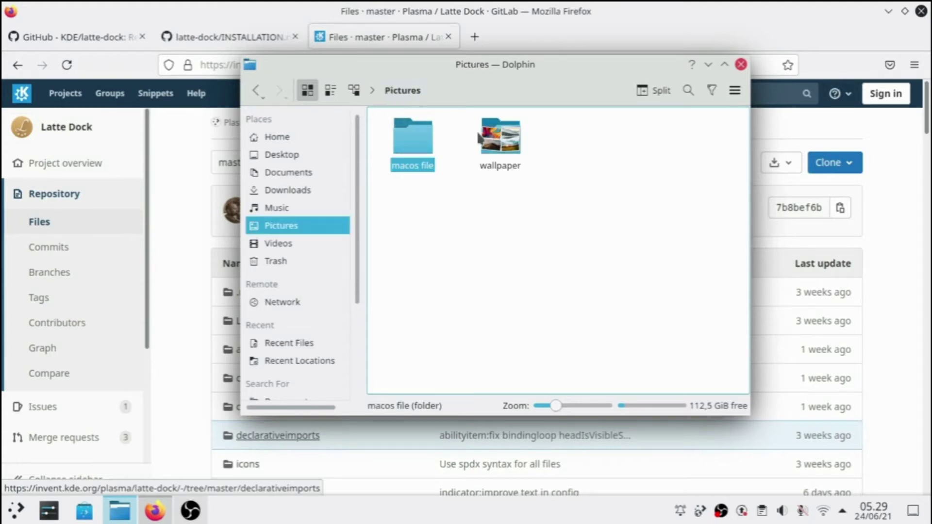
pyautogui.press('F2')
pyautogui.press('Left')
pyautogui.hotkey('ctrl', 'Right')
pyautogui.write('theme')
pyautogui.press('Return')
pyautogui.click(413, 137)
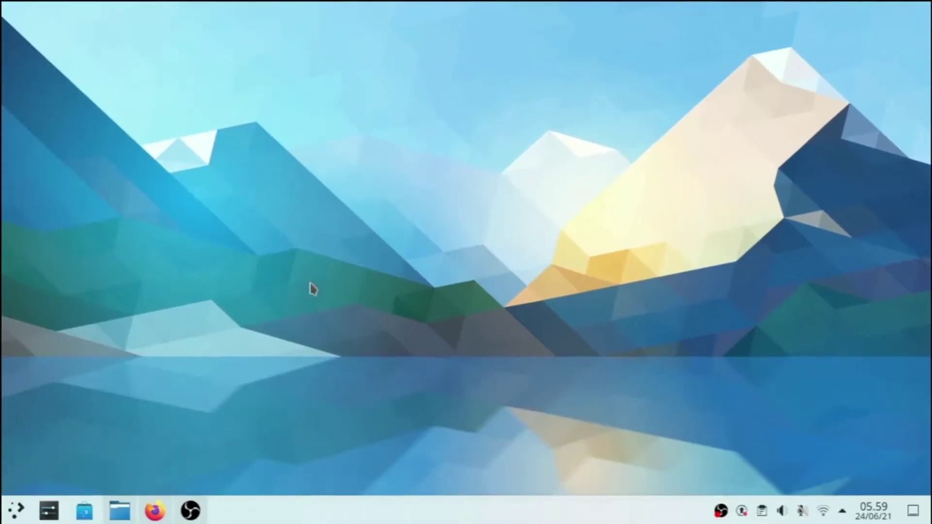
# Switch to Firefox and go to the Debian-based distributions section of Kvantum's INSTALL.md
pyautogui.click(155, 511)
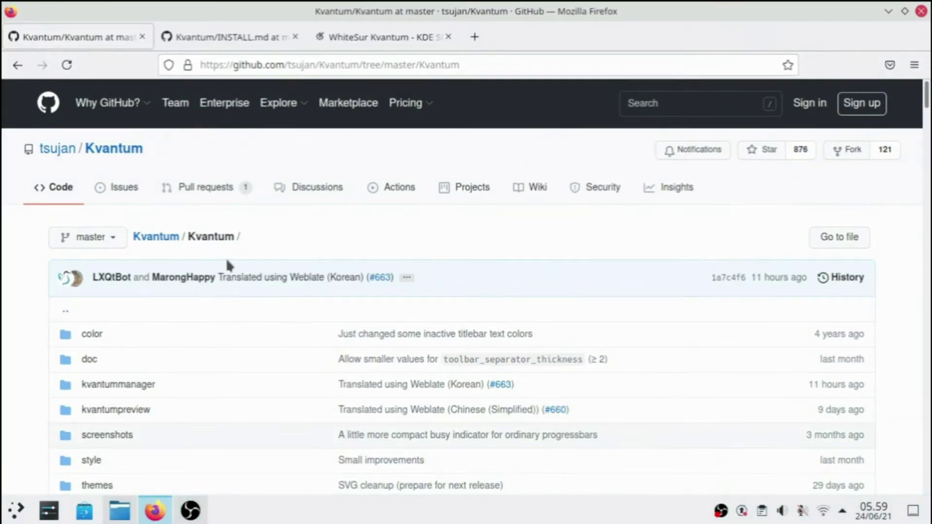
pyautogui.scroll(-7, 265, 265)
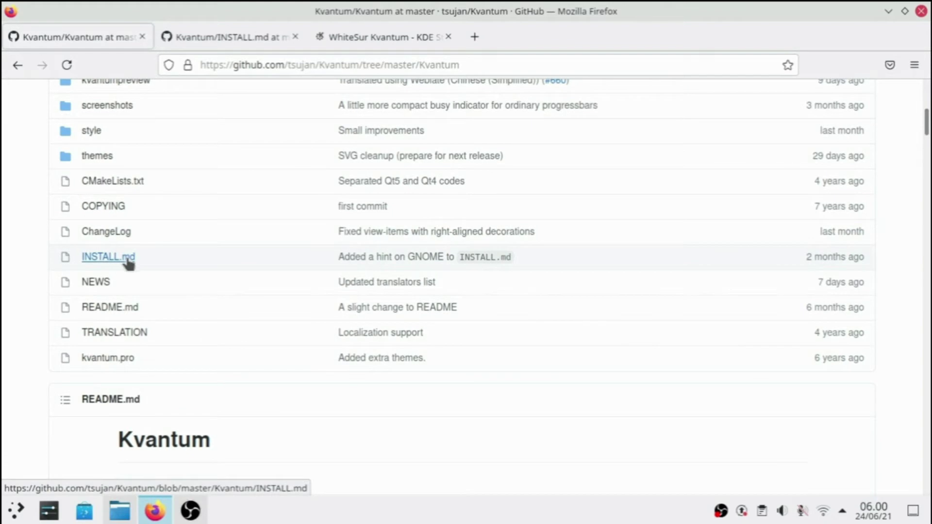
pyautogui.click(229, 37)
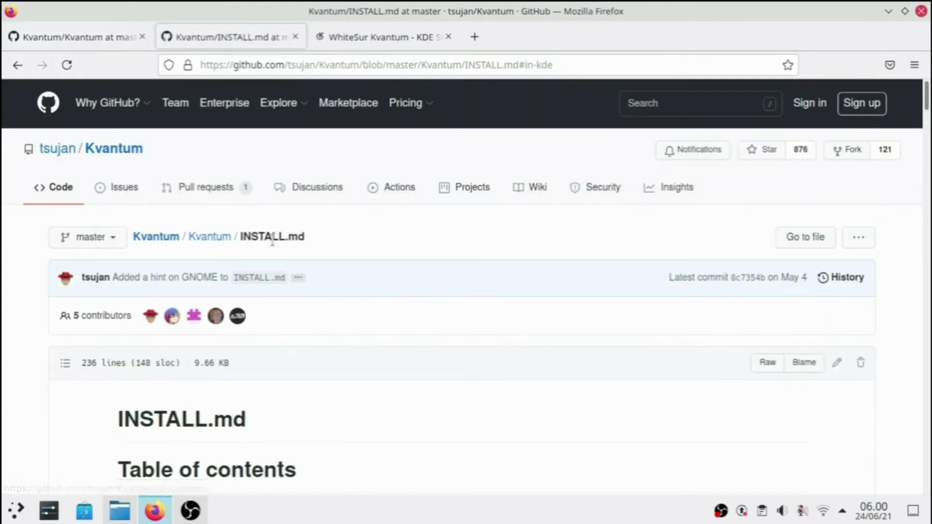
pyautogui.scroll(-5, 390, 256)
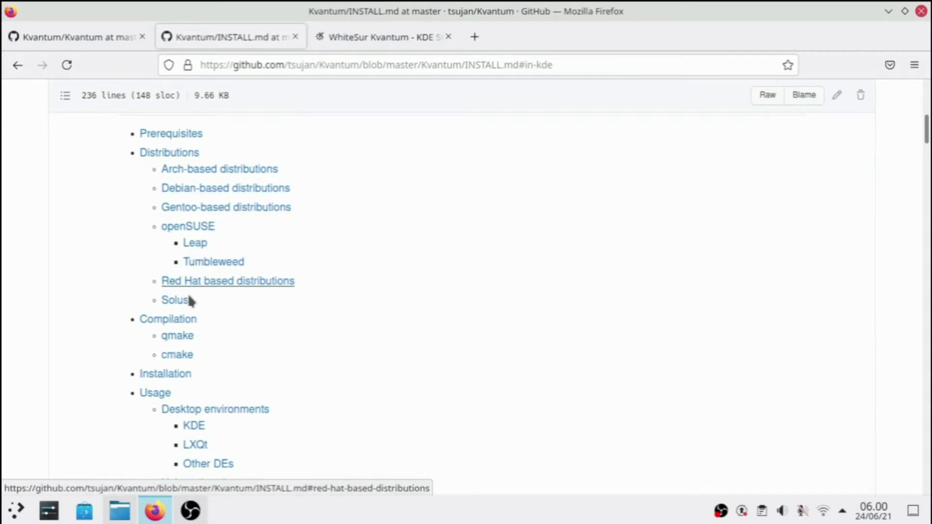
pyautogui.scroll(-1, 214, 311)
pyautogui.scroll(3, 273, 270)
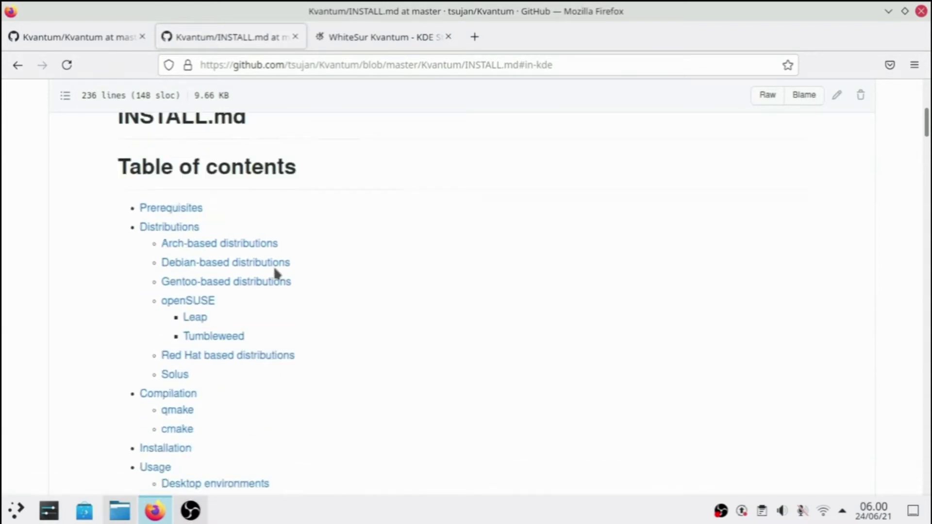
pyautogui.click(226, 284)
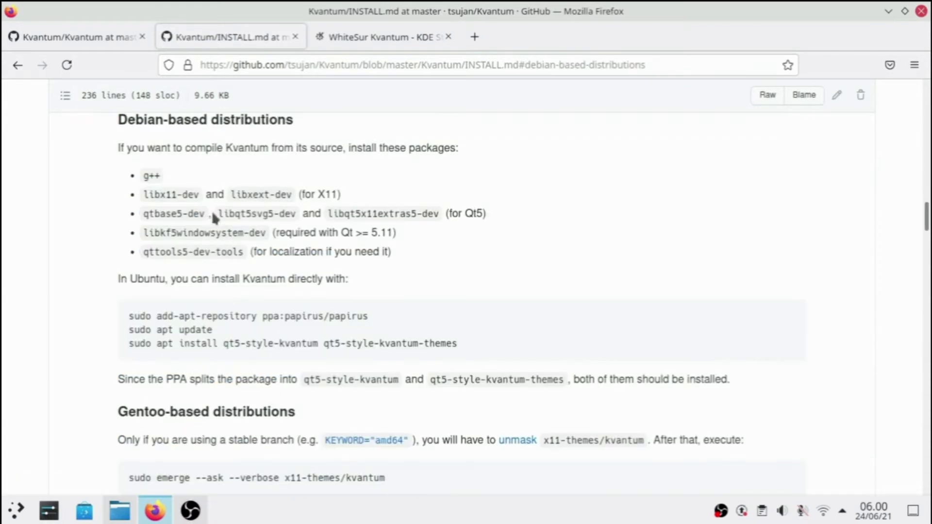
# Copy sudo add-apt-repository ppa:papirus/papirus from the page, run it in a new Konsole terminal with the account password, and confirm adding the repository
pyautogui.tripleClick(165, 317)
pyautogui.rightClick(205, 316)
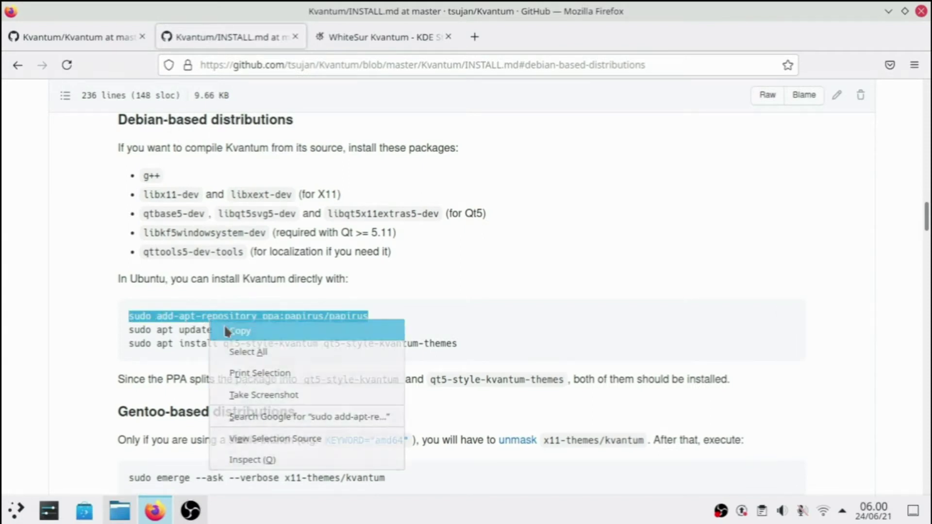
pyautogui.click(250, 321)
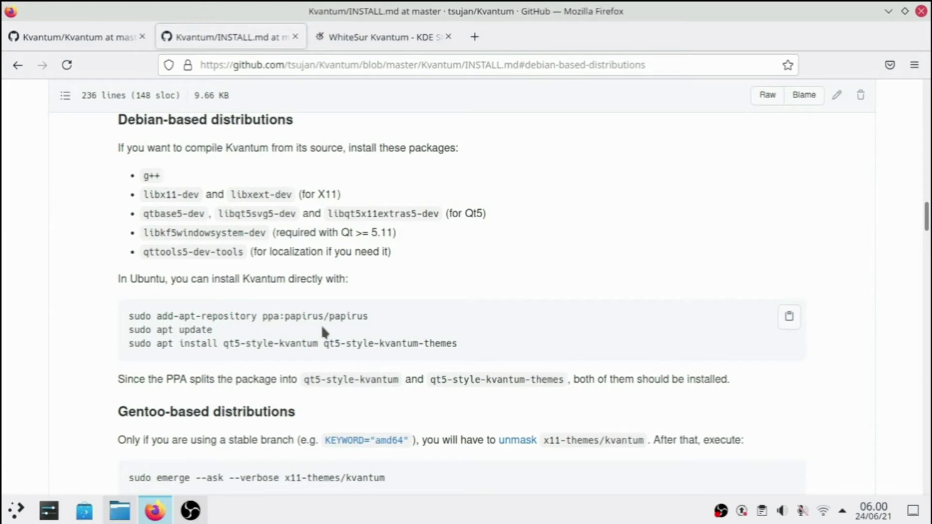
pyautogui.hotkey('ctrl', 'alt', 't')
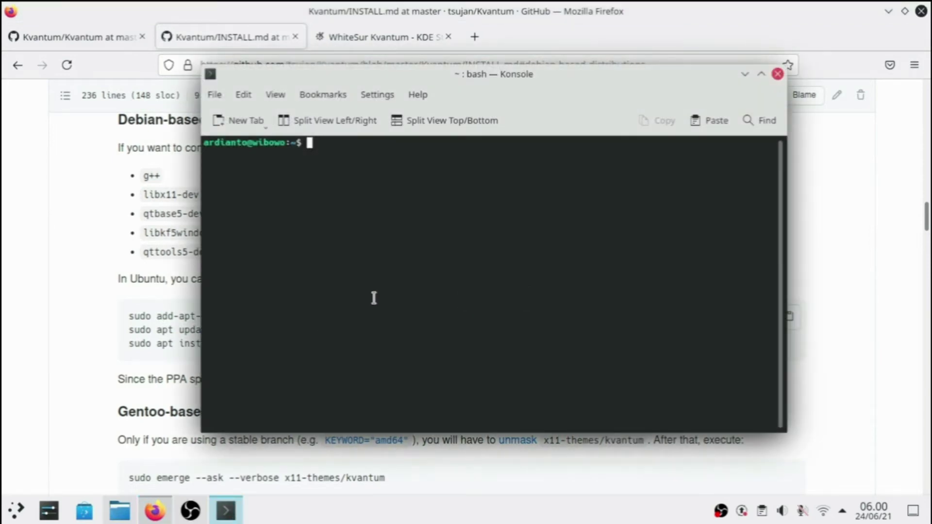
pyautogui.hotkey('ctrl', 'shift', 'v')
pyautogui.press('Return')
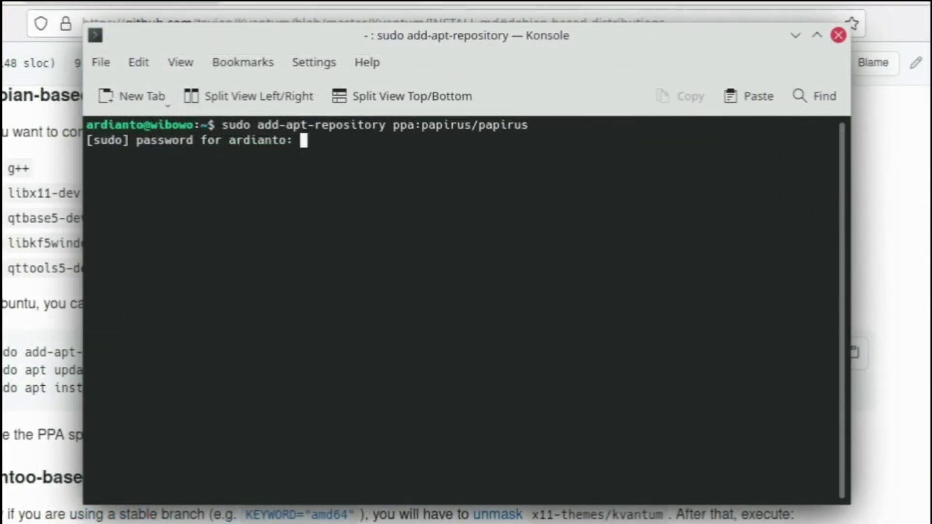
pyautogui.press('Return')
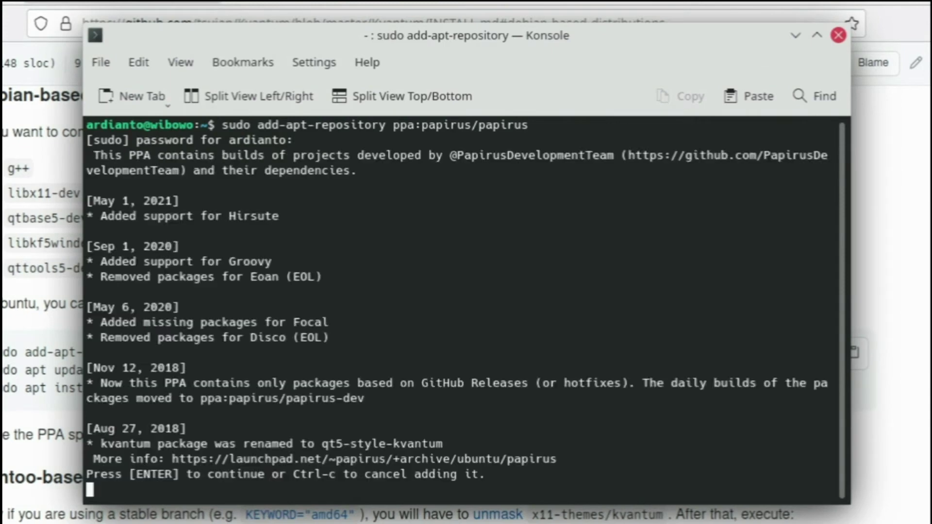
pyautogui.doubleClick(155, 474)
pyautogui.click(155, 474)
pyautogui.press('Return')
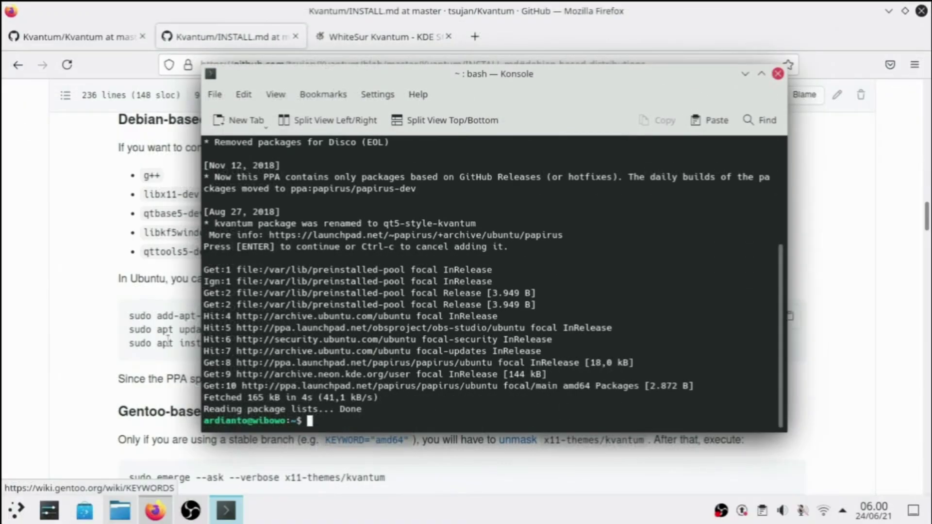
# Copy the sudo apt update command from the Kvantum instructions and run it in the terminal
pyautogui.doubleClick(165, 330)
pyautogui.tripleClick(165, 329)
pyautogui.rightClick(165, 332)
pyautogui.click(194, 343)
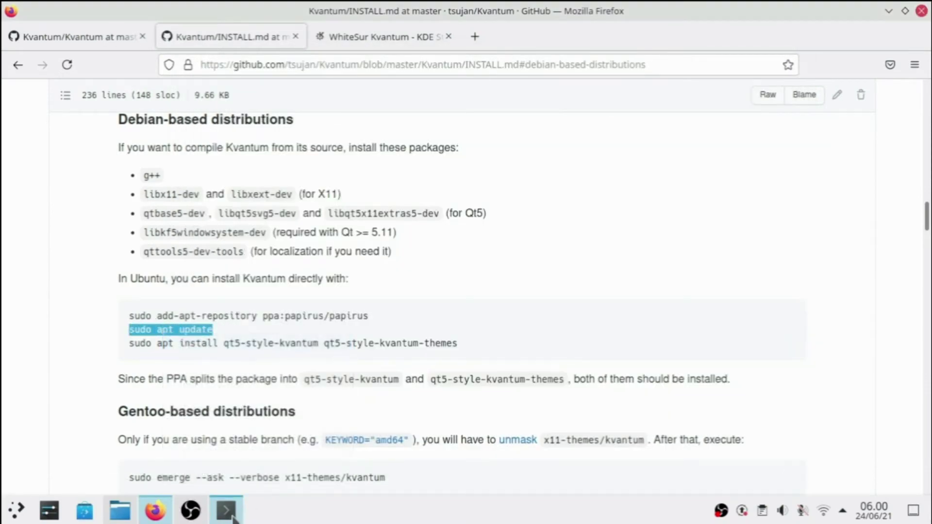
pyautogui.click(235, 518)
pyautogui.hotkey('ctrl', 'shift', 'v')
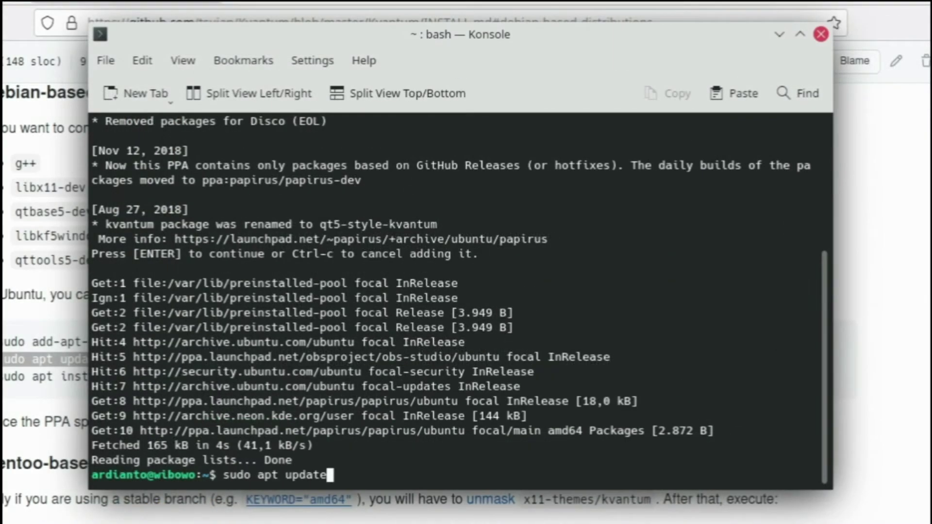
pyautogui.press('Return')
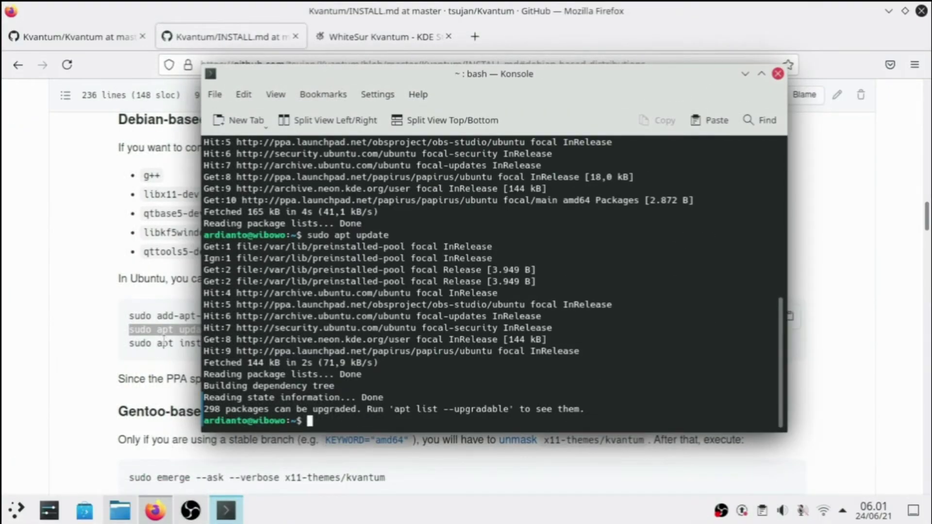
# Copy sudo apt install qt5-style-kvantum qt5-style-kvantum-themes from the instructions, run it in the terminal, and accept the installation with Y
pyautogui.click(164, 342)
pyautogui.tripleClick(165, 344)
pyautogui.rightClick(164, 343)
pyautogui.click(209, 354)
pyautogui.click(226, 510)
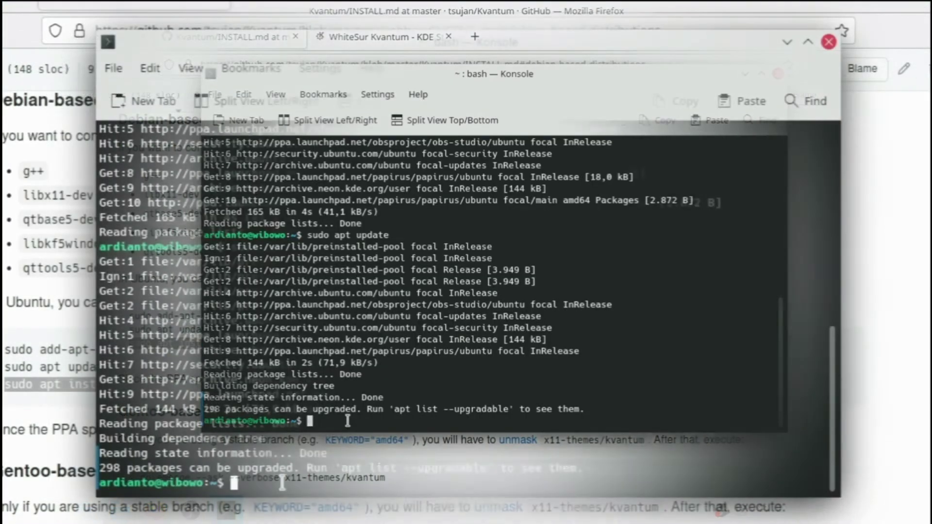
pyautogui.hotkey('ctrl', 'shift', 'v')
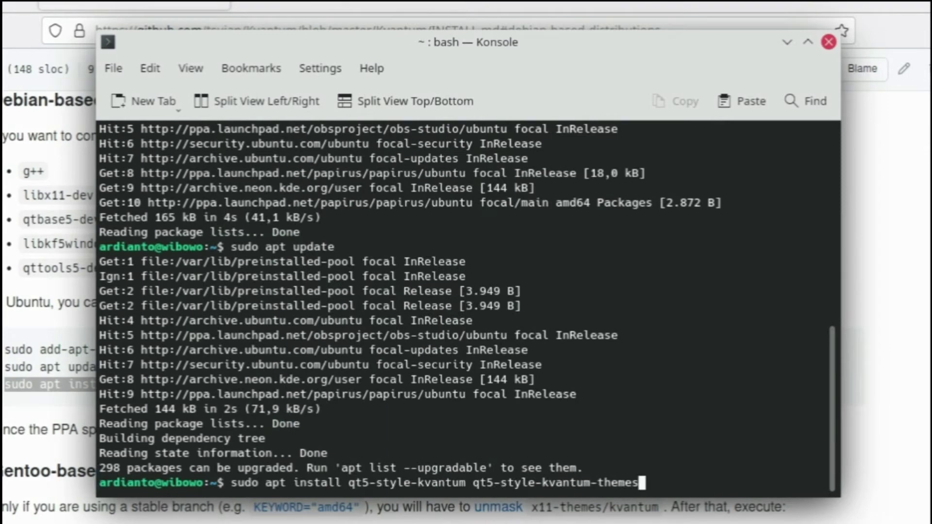
pyautogui.press('Return')
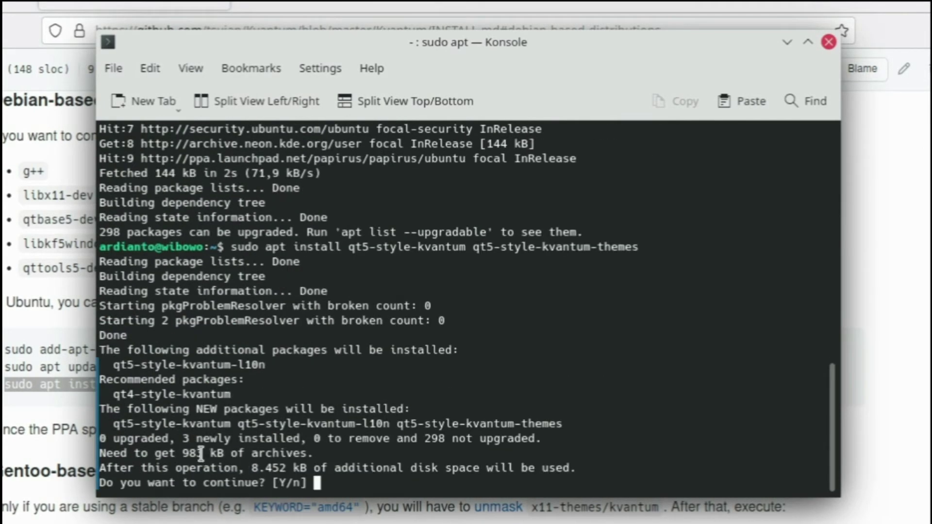
pyautogui.tripleClick(200, 454)
pyautogui.click(224, 451)
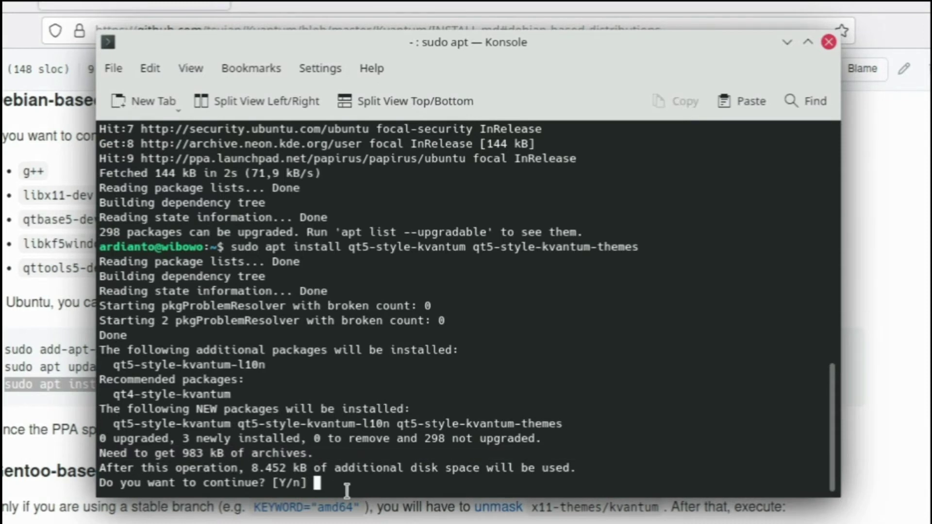
pyautogui.write('Y')
pyautogui.press('Return')
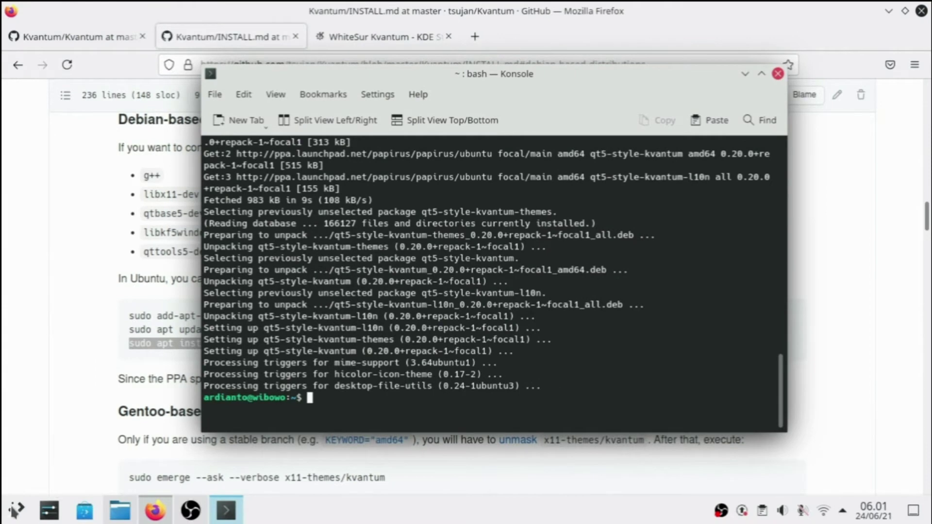
# Look for Kvantum Manager in the application launcher by browsing all applications and searching for "kvant", and close the launcher
pyautogui.click(15, 510)
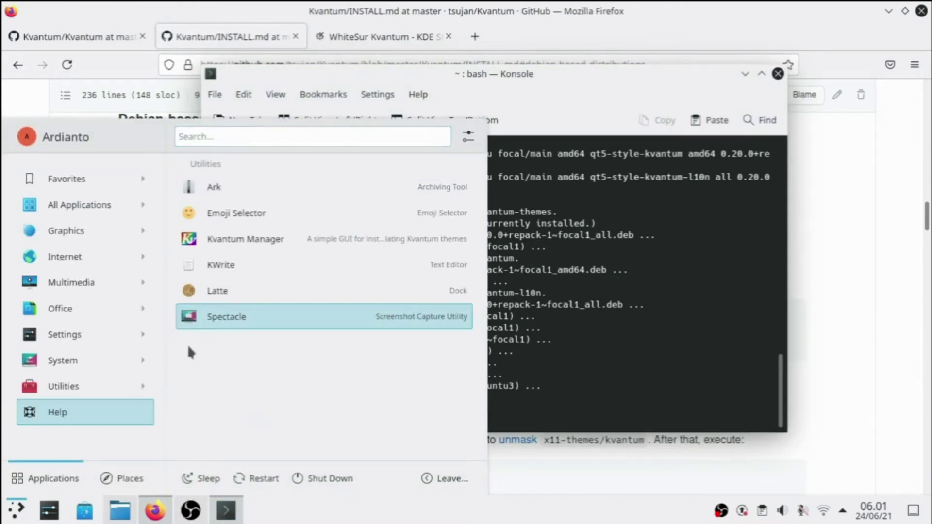
pyautogui.moveTo(109, 202)
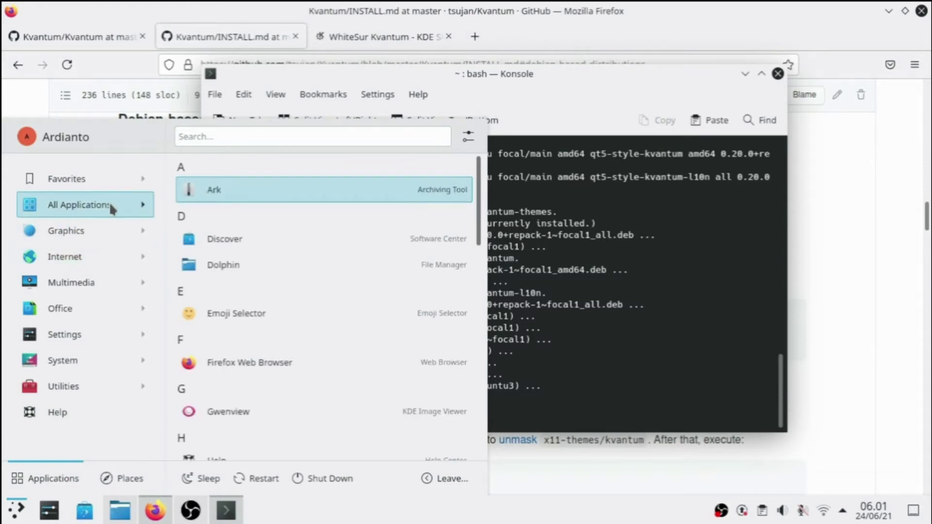
pyautogui.scroll(-6, 246, 316)
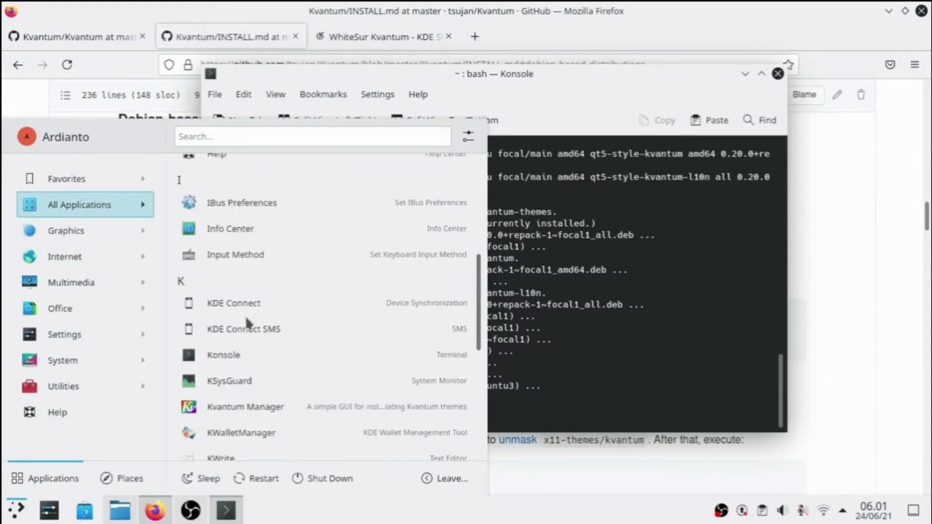
pyautogui.scroll(-1, 246, 320)
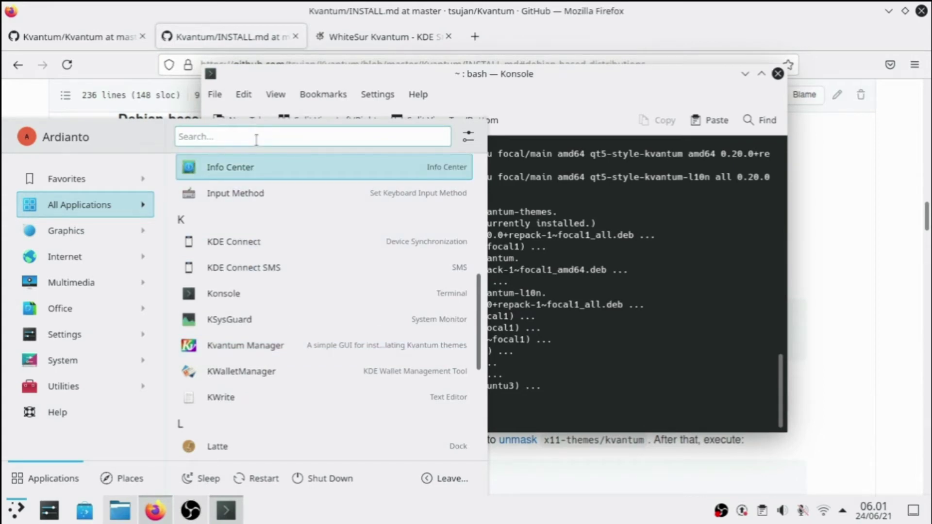
pyautogui.write('kvant')
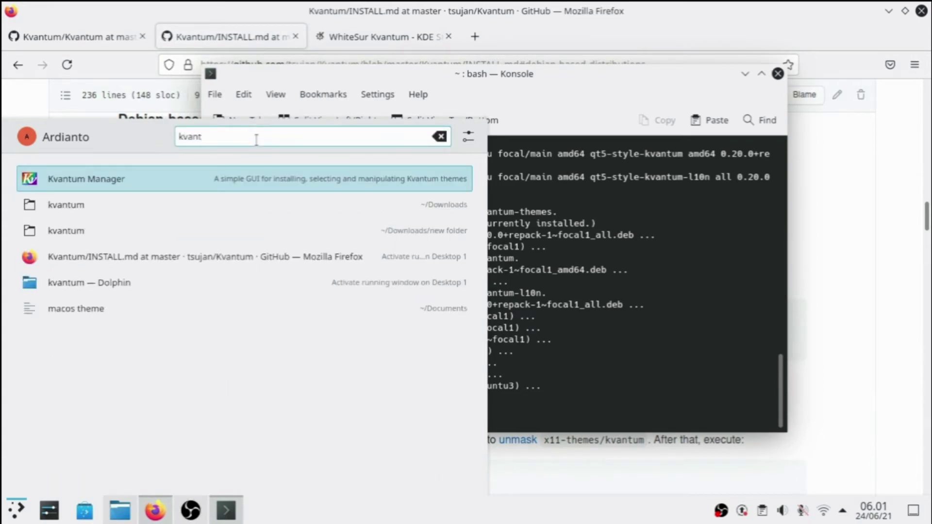
pyautogui.click(12, 510)
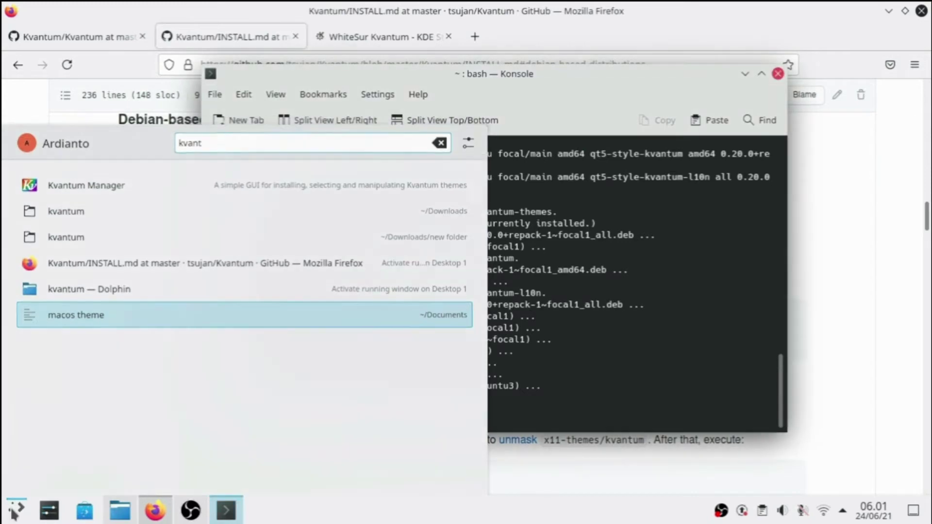
# Minimize the browser window and look up Kvantum Manager with a desktop KRunner search
pyautogui.click(889, 10)
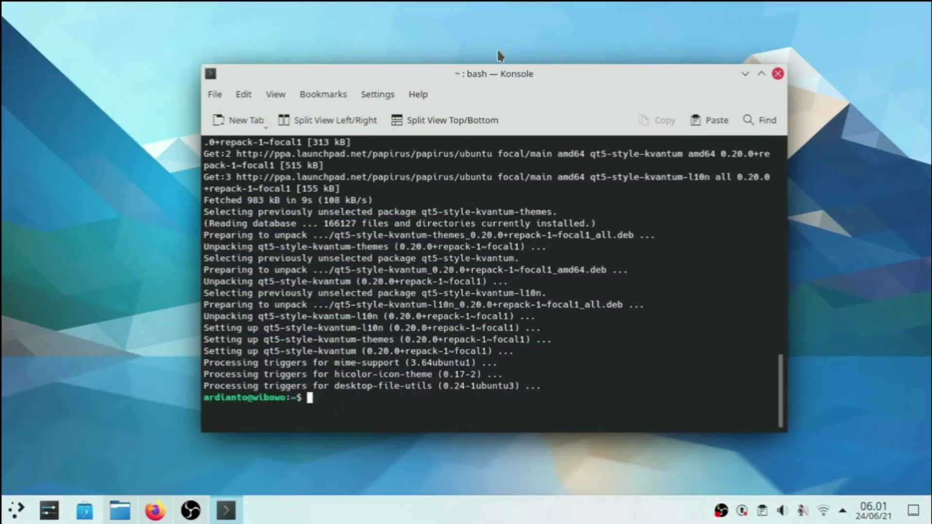
pyautogui.hotkey('alt', 'space')
pyautogui.write('kv')
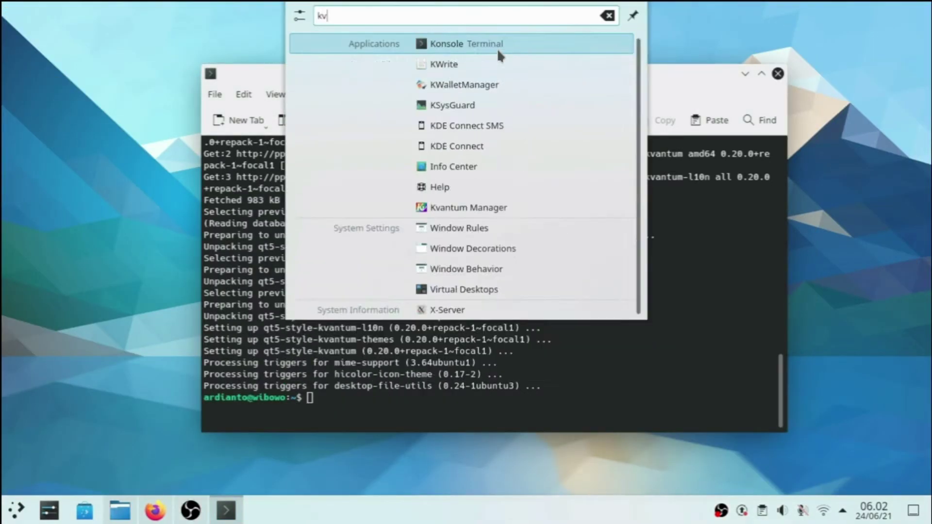
pyautogui.write('a')
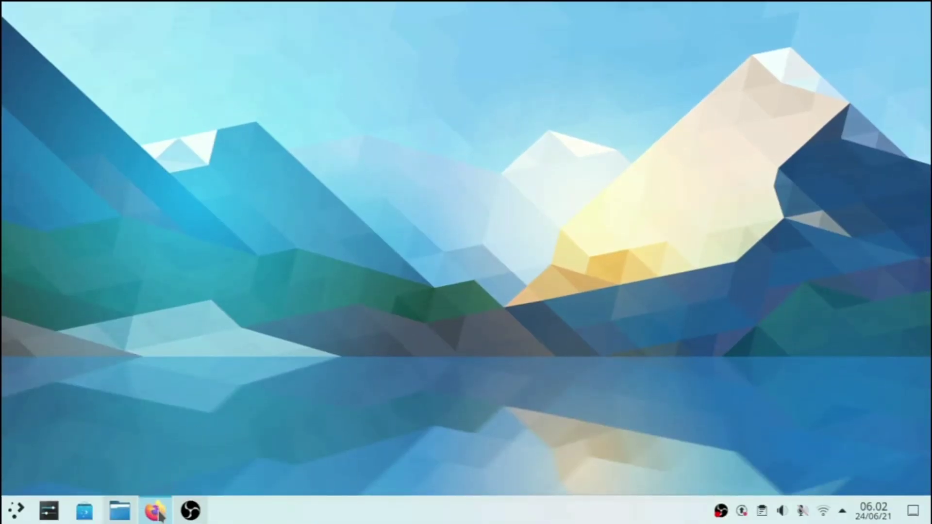
# Switch to Firefox and bring up the WhiteSur Kvantum page on the KDE Store
pyautogui.click(155, 511)
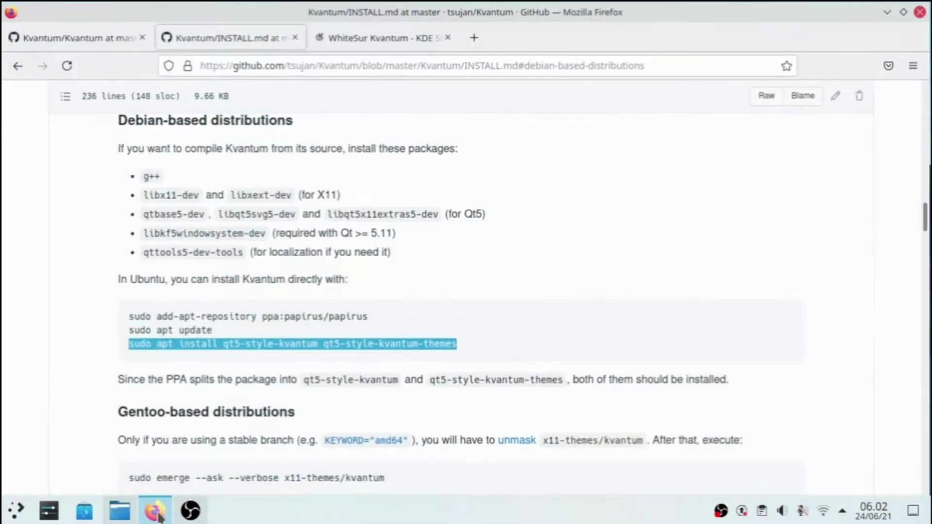
pyautogui.click(485, 198)
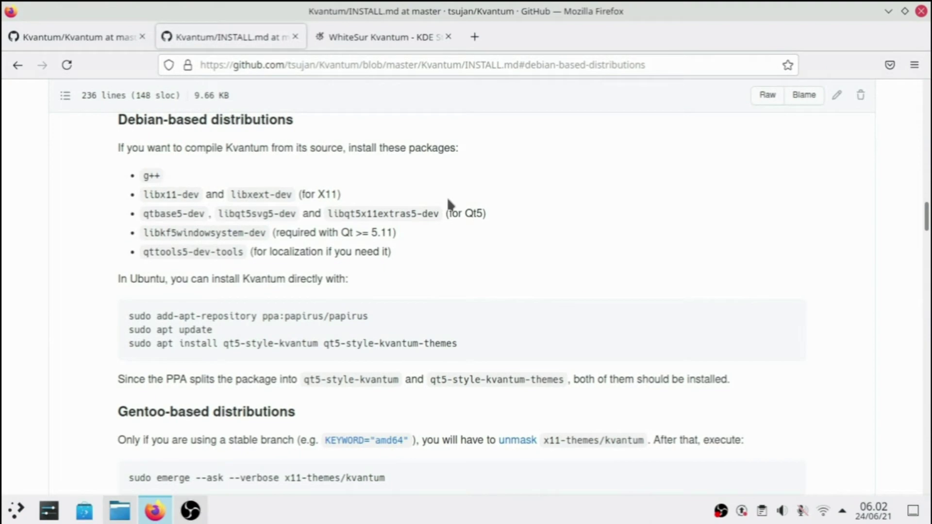
pyautogui.click(380, 43)
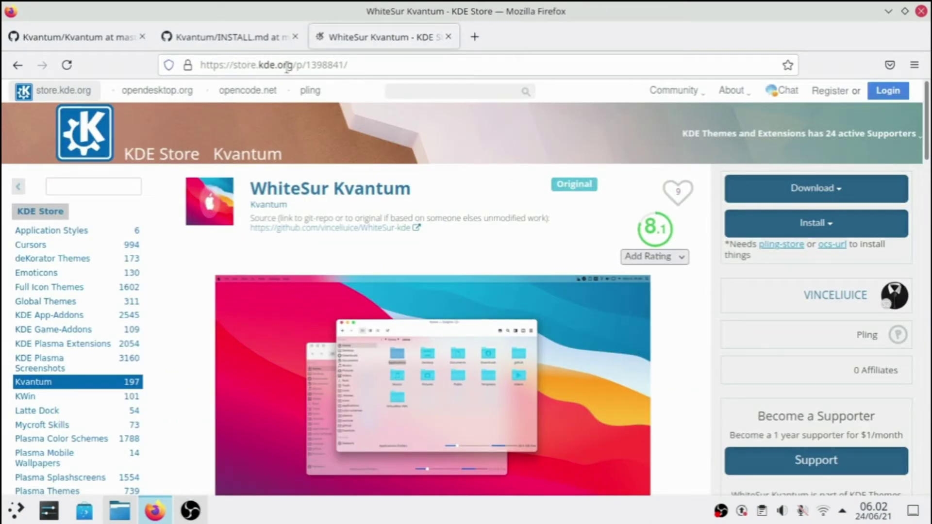
# Enlarge the WhiteSur Kvantum preview images, examine the light and dark variants, and return to the normal page view
pyautogui.scroll(-2, 431, 311)
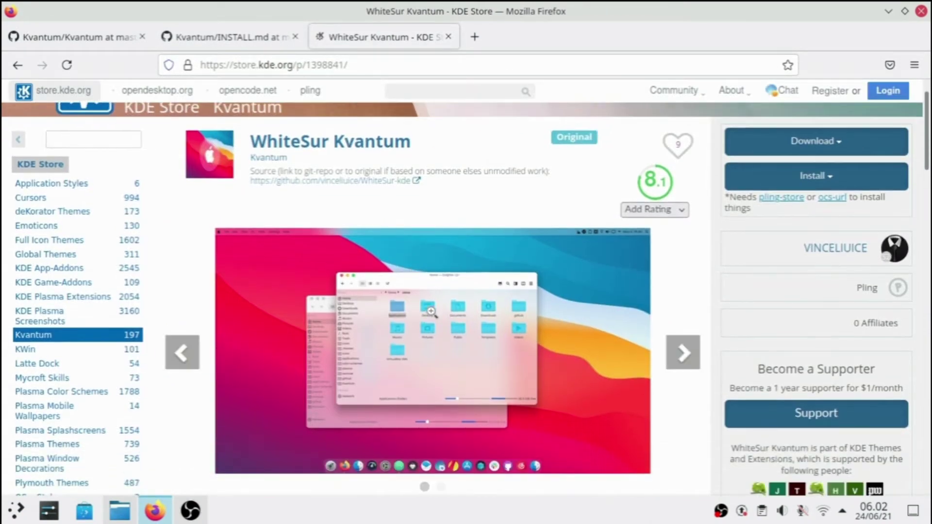
pyautogui.click(432, 312)
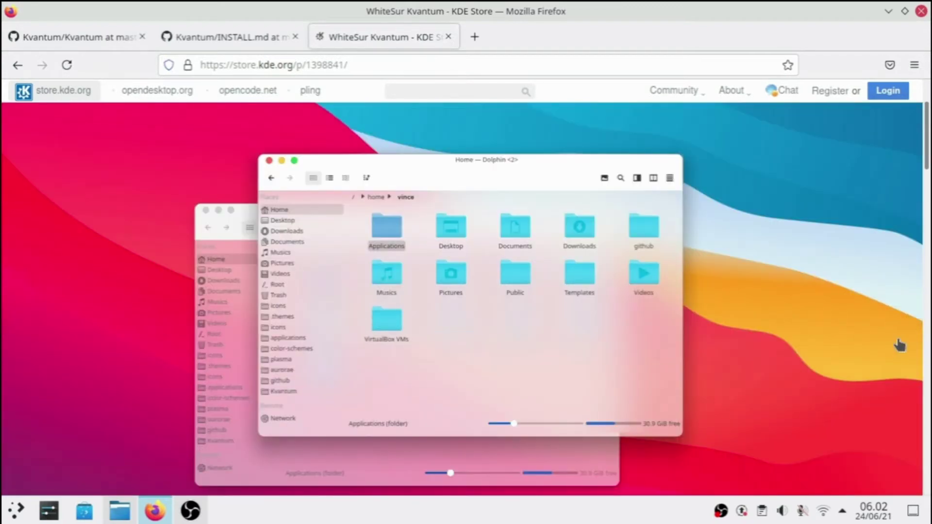
pyautogui.click(903, 333)
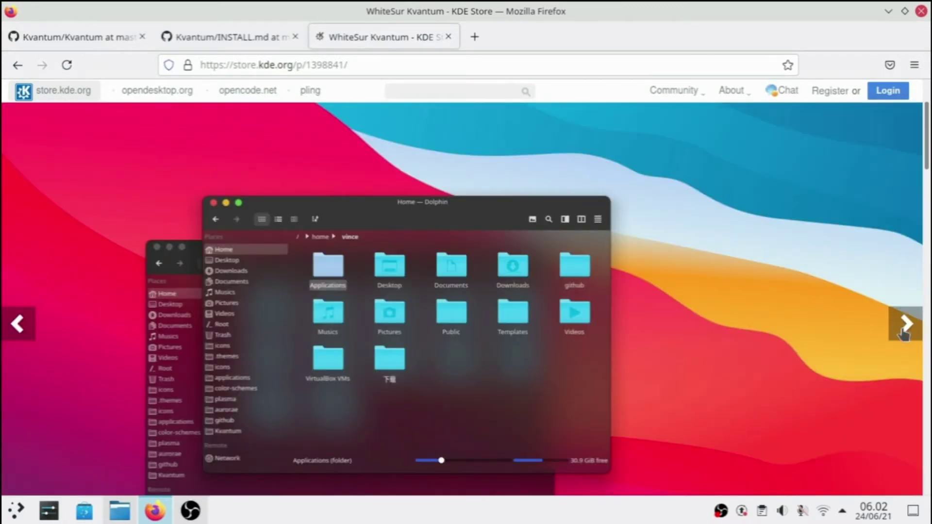
pyautogui.click(904, 335)
pyautogui.click(904, 335)
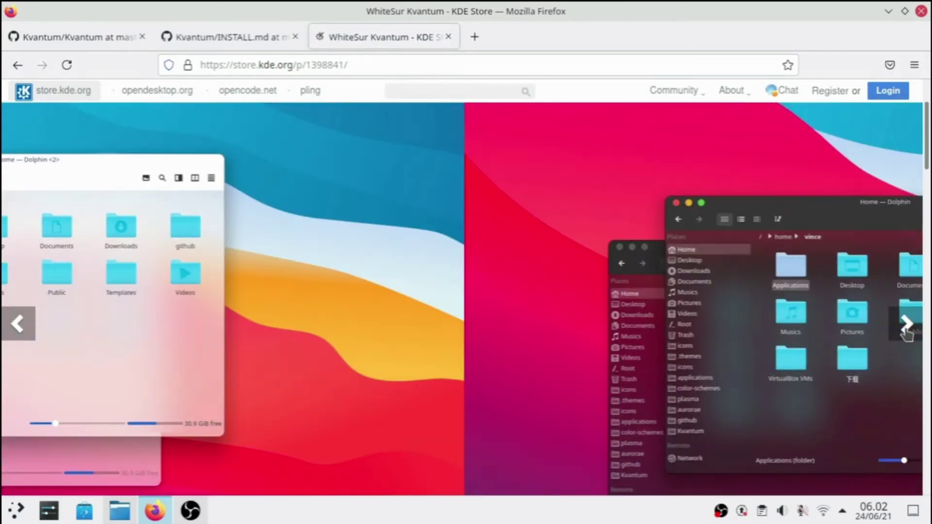
pyautogui.click(904, 335)
pyautogui.scroll(-3, 674, 269)
pyautogui.click(674, 269)
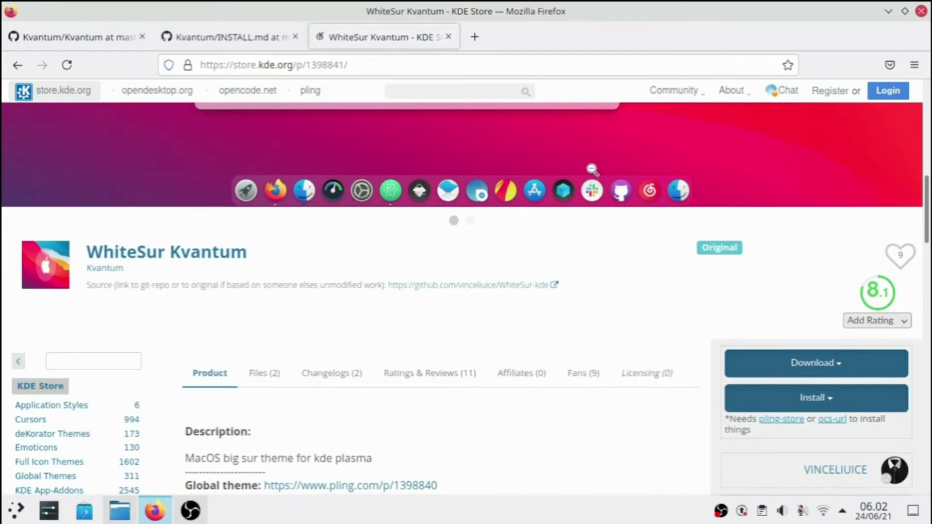
pyautogui.scroll(2, 593, 170)
pyautogui.scroll(3, 629, 179)
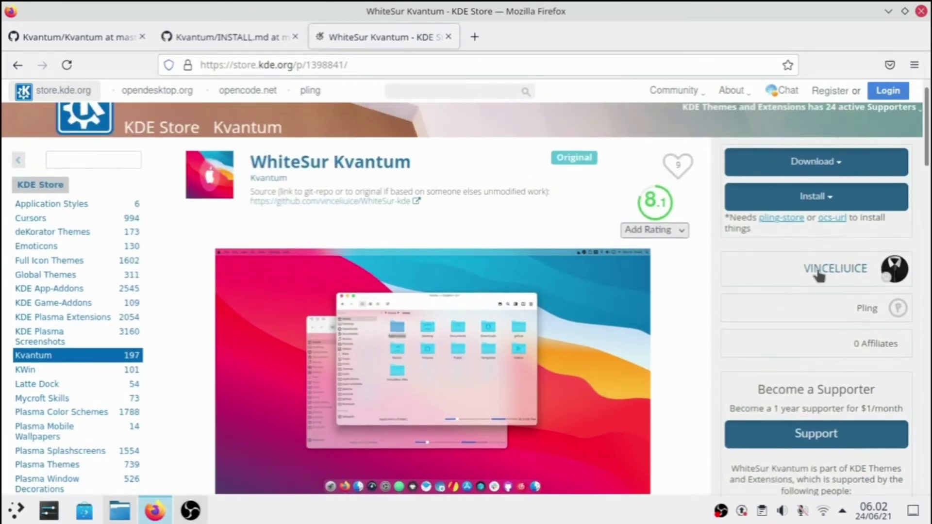
# Show the files offered for WhiteSur Kvantum, view the download options for WhiteSur.tar.xz, and dismiss them
pyautogui.moveTo(824, 269)
pyautogui.scroll(-6, 590, 271)
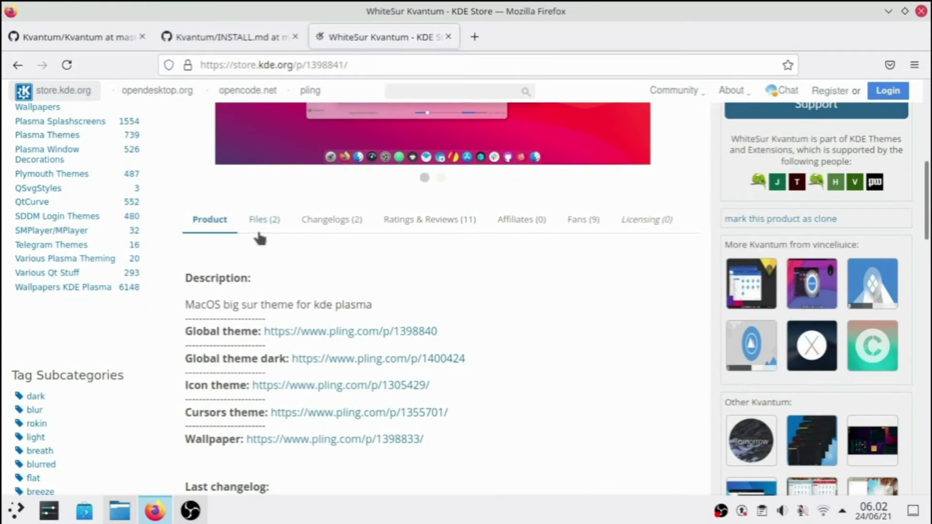
pyautogui.click(264, 226)
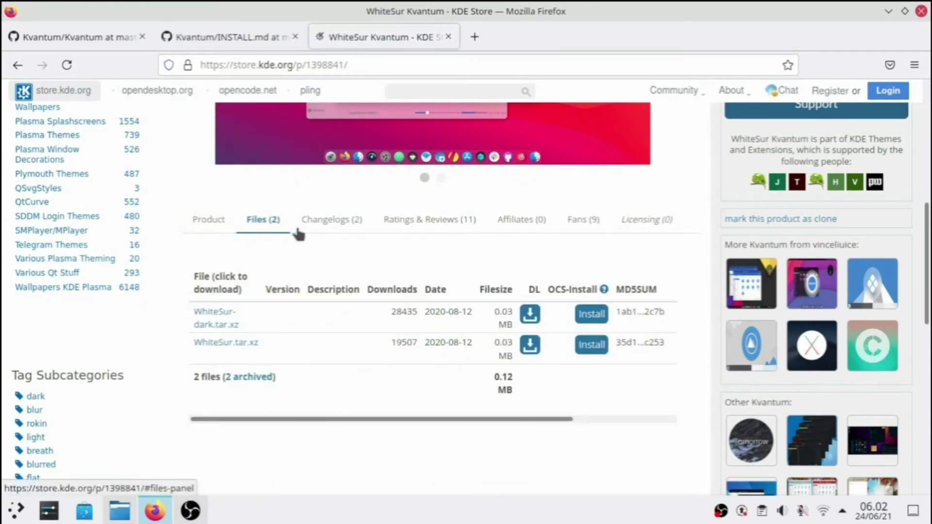
pyautogui.scroll(-3, 296, 280)
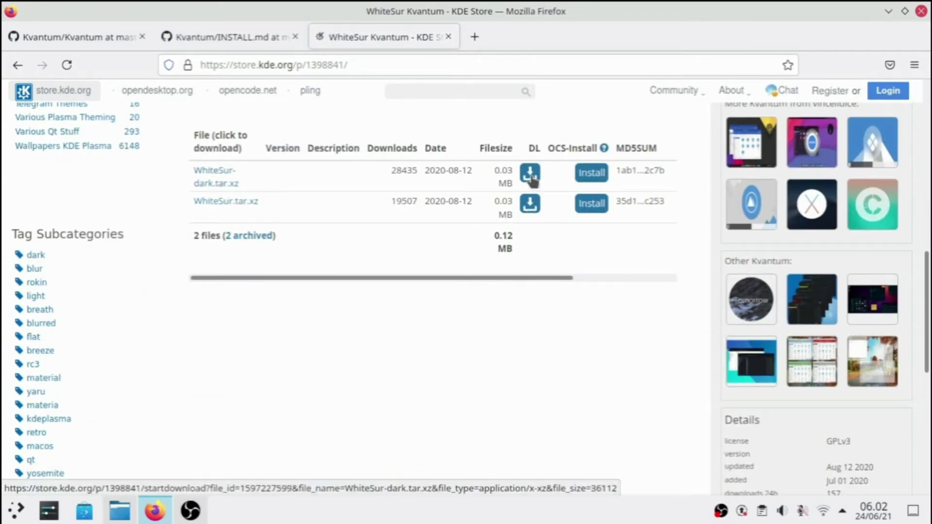
pyautogui.click(532, 206)
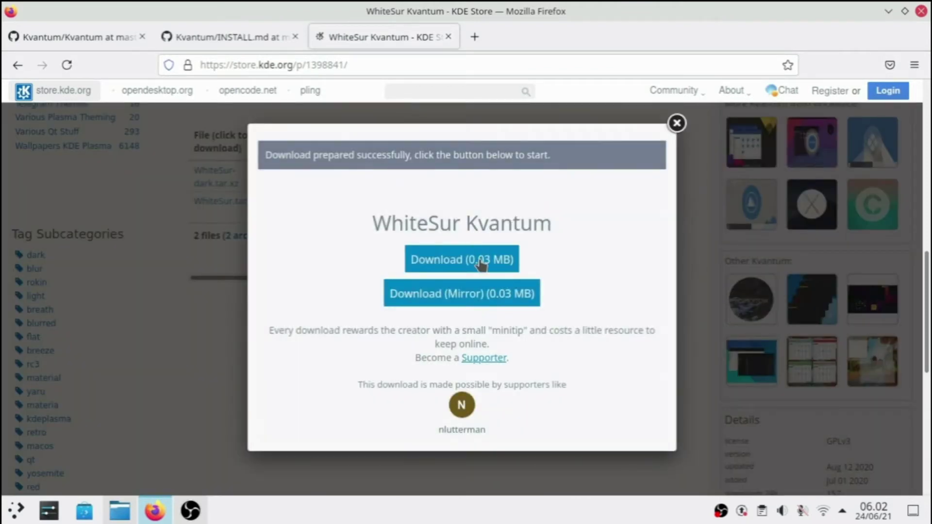
pyautogui.click(677, 123)
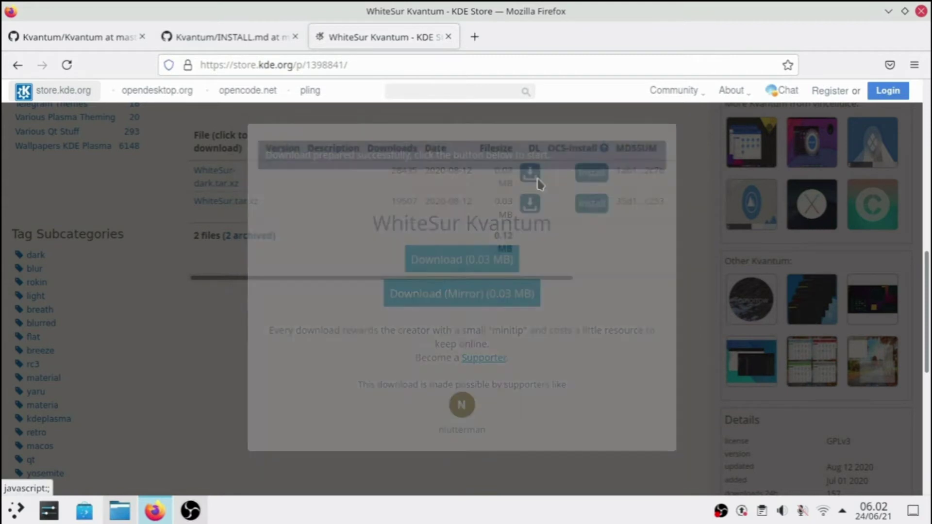
# Switch to Dolphin and extract WhiteSur.tar.xz in place within the kvantum folder in Downloads
pyautogui.click(119, 511)
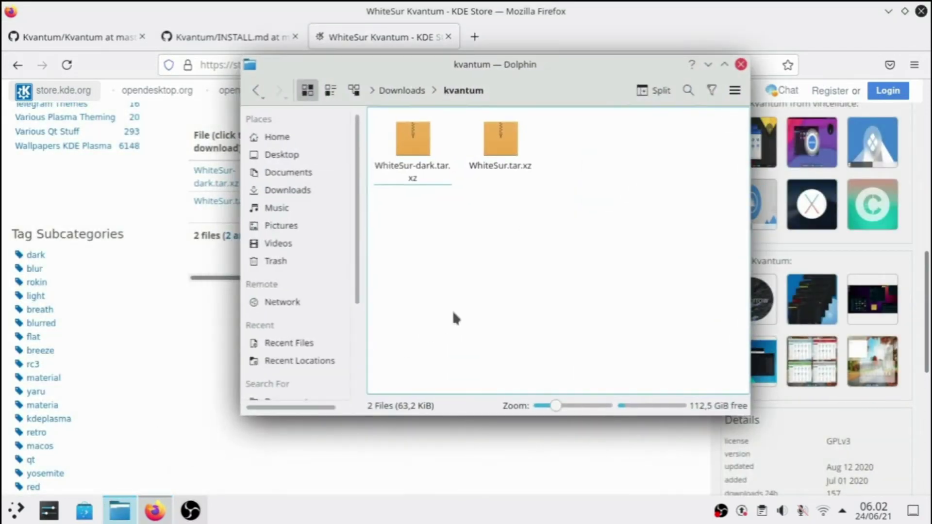
pyautogui.click(412, 90)
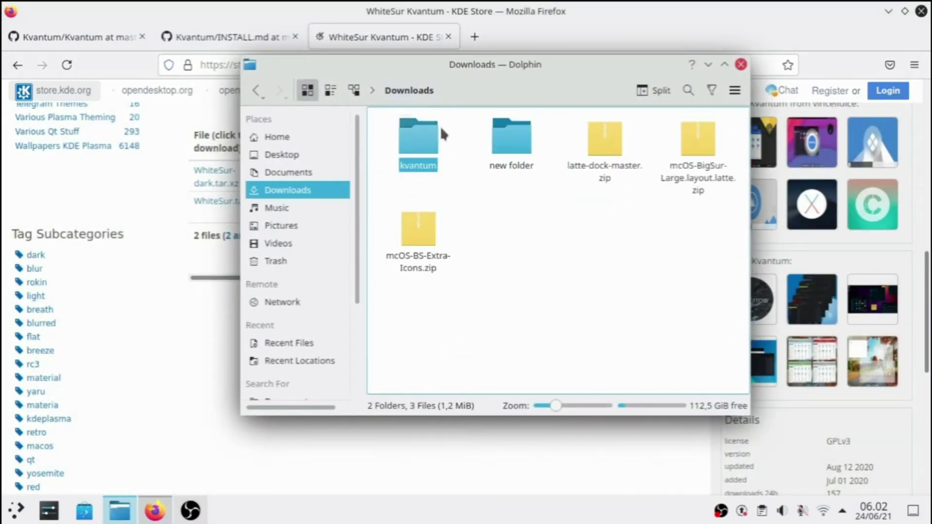
pyautogui.click(433, 165)
pyautogui.rightClick(509, 150)
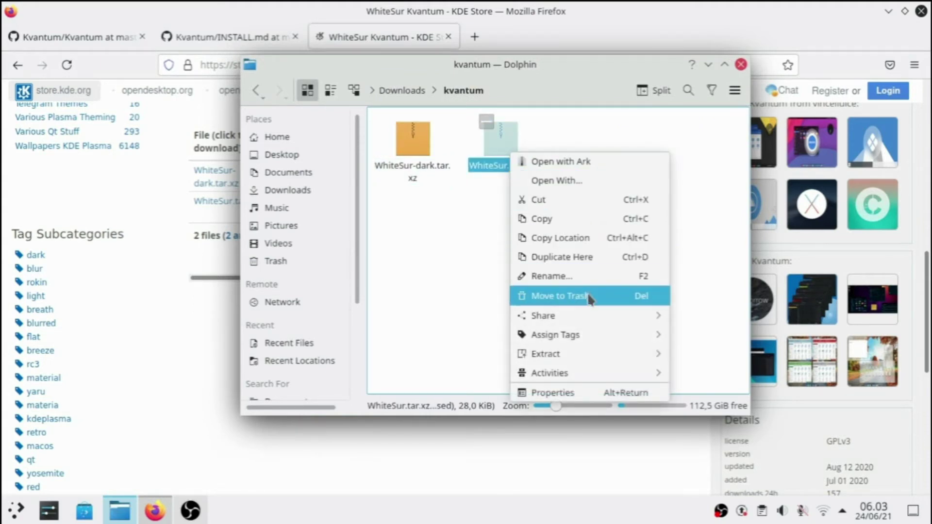
pyautogui.moveTo(602, 355)
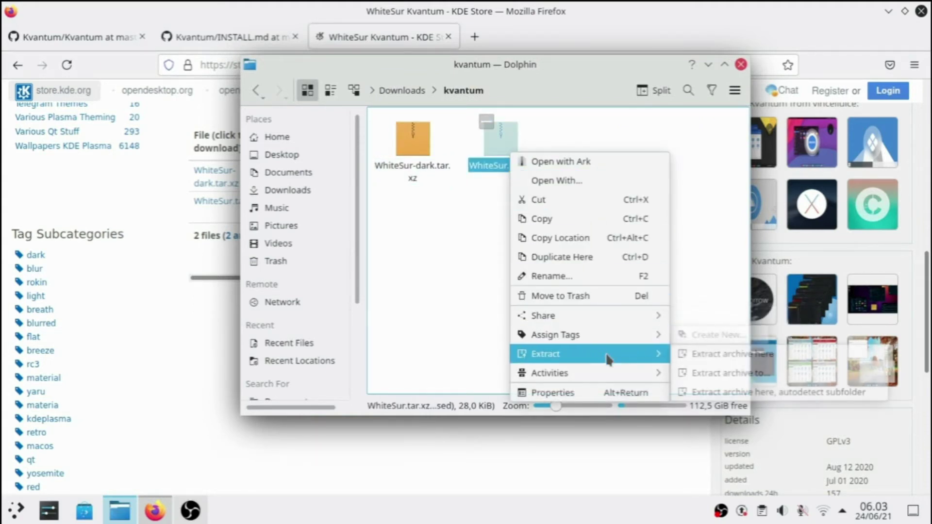
pyautogui.click(686, 356)
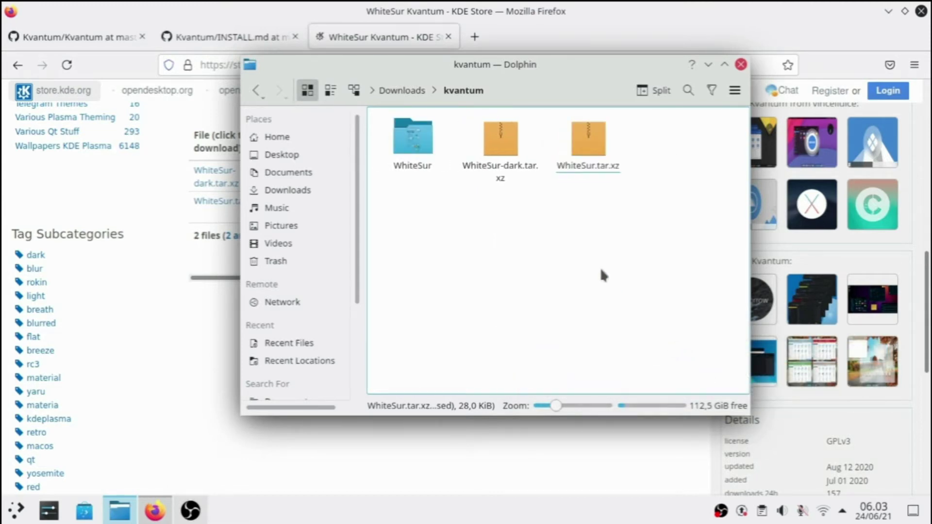
# Cut the extracted WhiteSur folder and go to the macos theme file folder in Pictures
pyautogui.rightClick(427, 154)
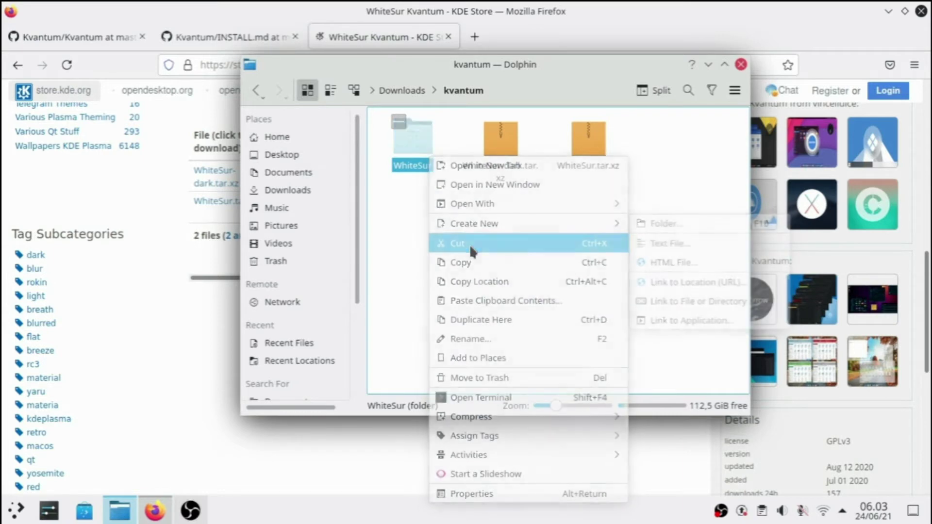
pyautogui.click(401, 237)
pyautogui.click(312, 228)
pyautogui.click(411, 163)
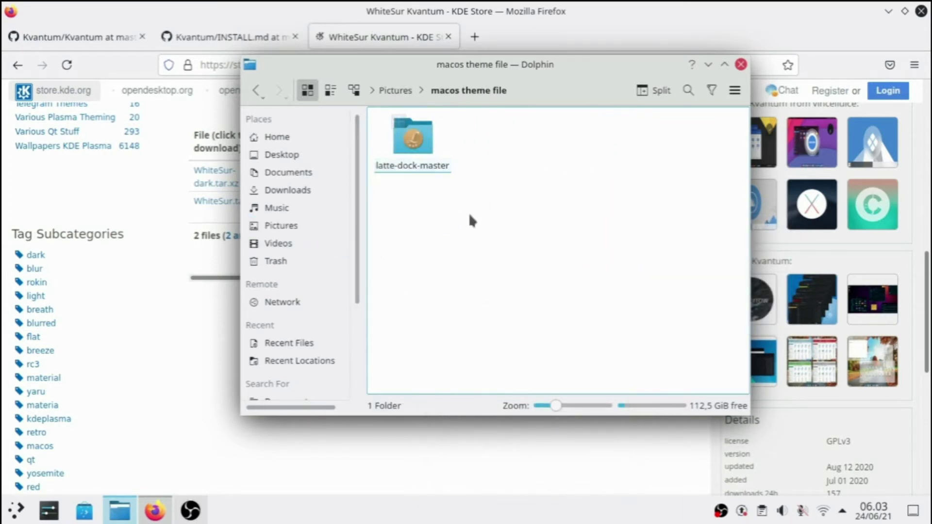
# Create a folder named kvantum inside macos theme file and paste the WhiteSur folder into it
pyautogui.press('F10')
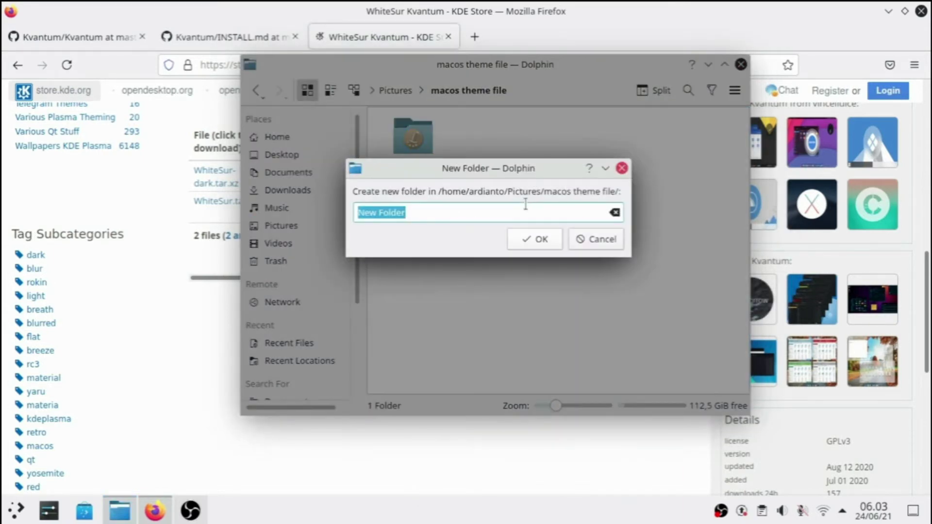
pyautogui.write('kvantum')
pyautogui.press('Return')
pyautogui.press('Return')
pyautogui.hotkey('ctrl', 'v')
pyautogui.click(525, 203)
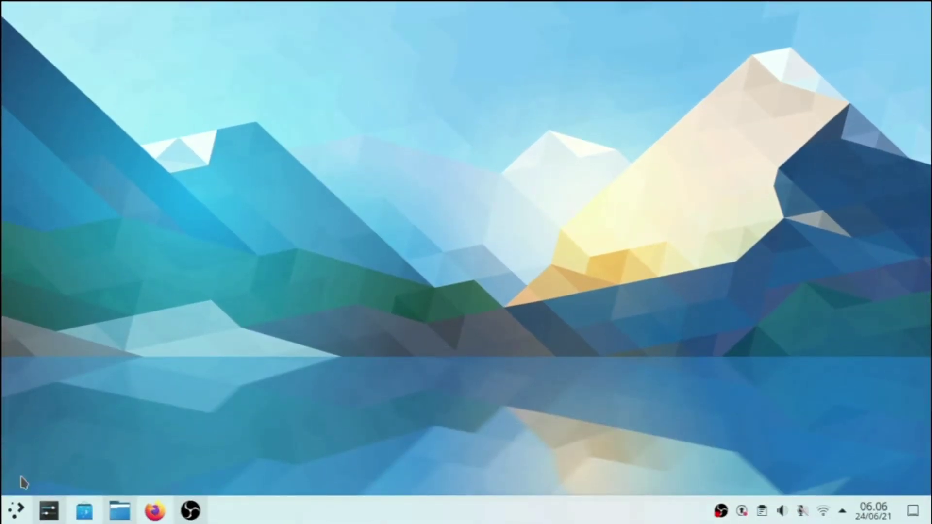
# Open System Settings and go to the Desktop Effects page of Workspace Behavior
pyautogui.click(49, 511)
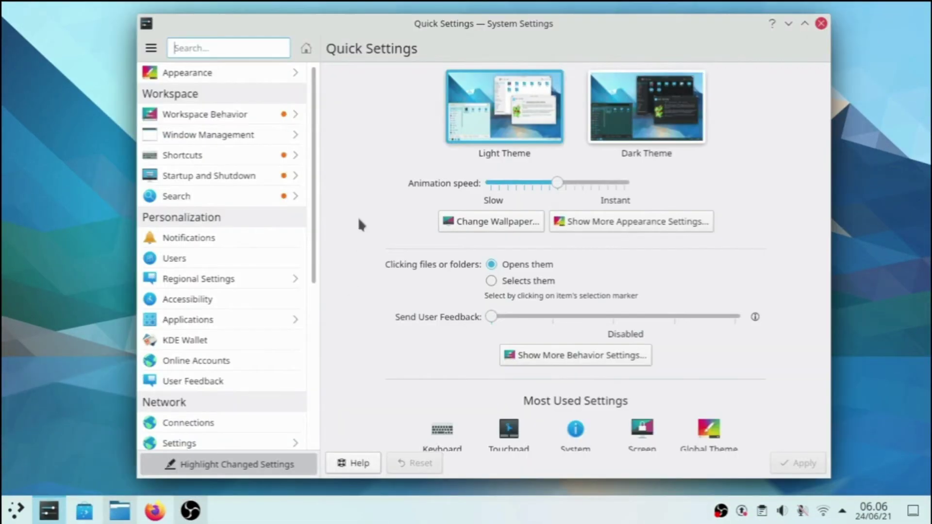
pyautogui.click(281, 114)
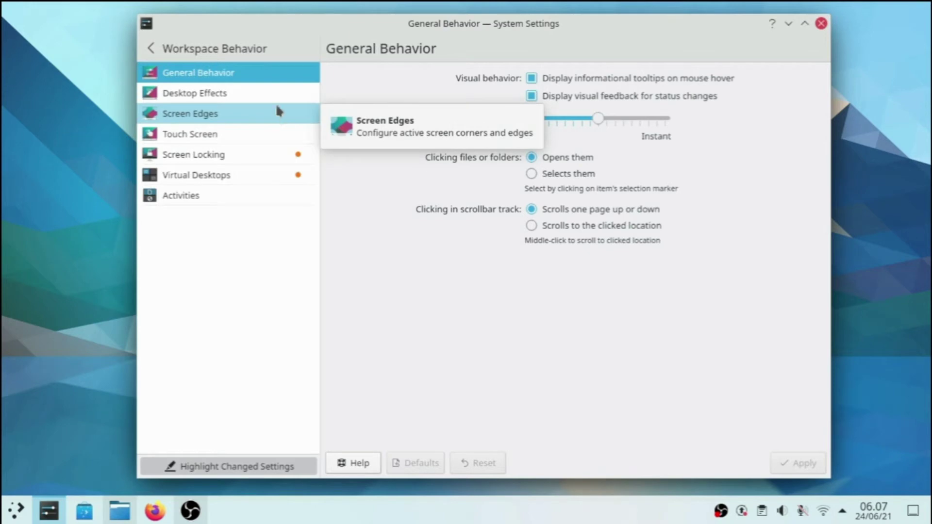
pyautogui.click(278, 112)
pyautogui.click(273, 91)
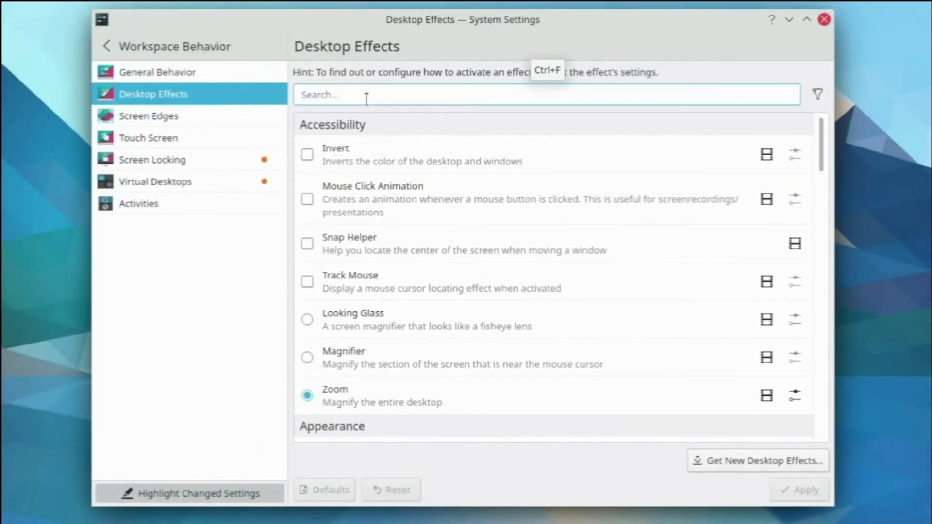
# Find the Blur effect, lower its blur strength to about two thirds of the range, and set noise strength to the lightest level
pyautogui.click(366, 99)
pyautogui.write('blu')
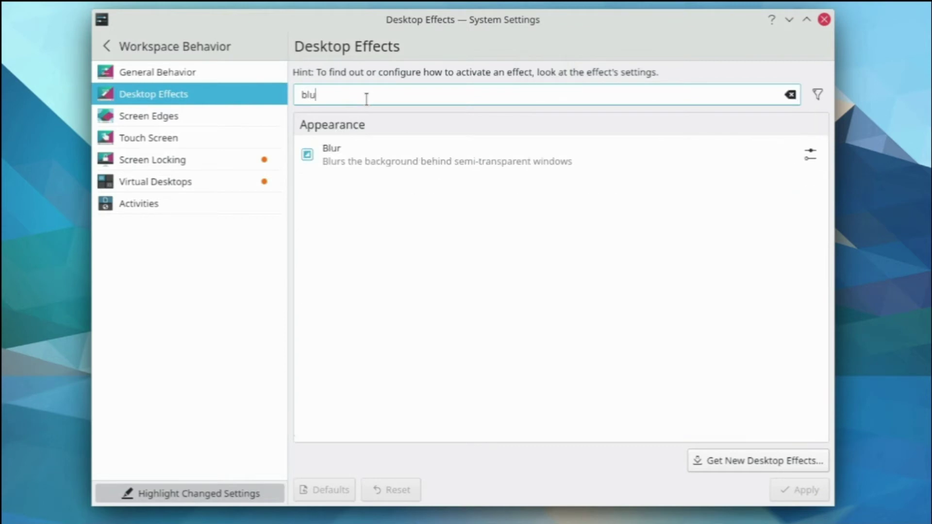
pyautogui.click(817, 156)
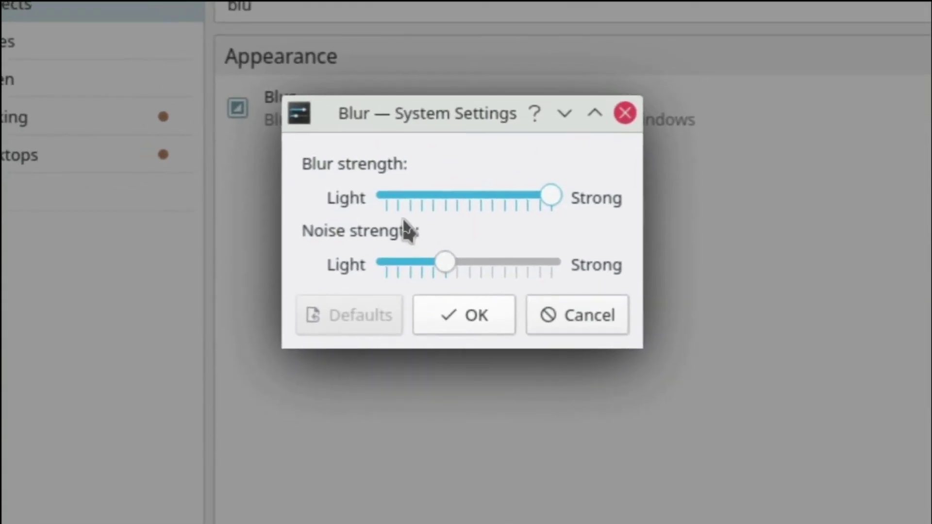
pyautogui.moveTo(551, 196); pyautogui.dragTo(450, 208)
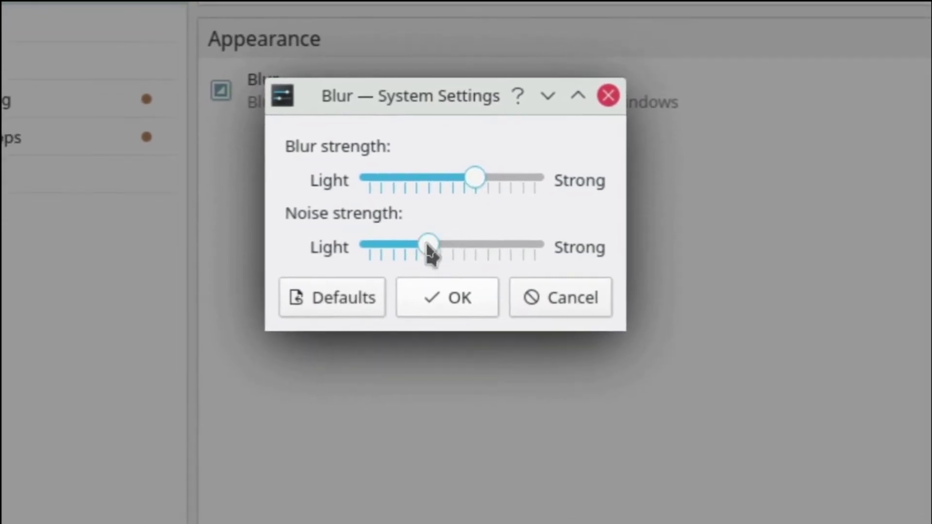
pyautogui.moveTo(435, 249); pyautogui.dragTo(370, 252)
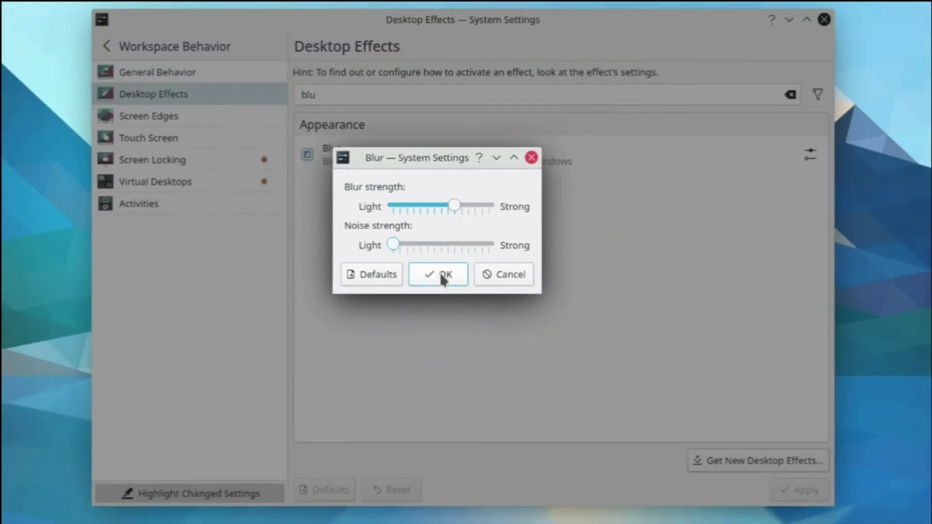
pyautogui.click(440, 272)
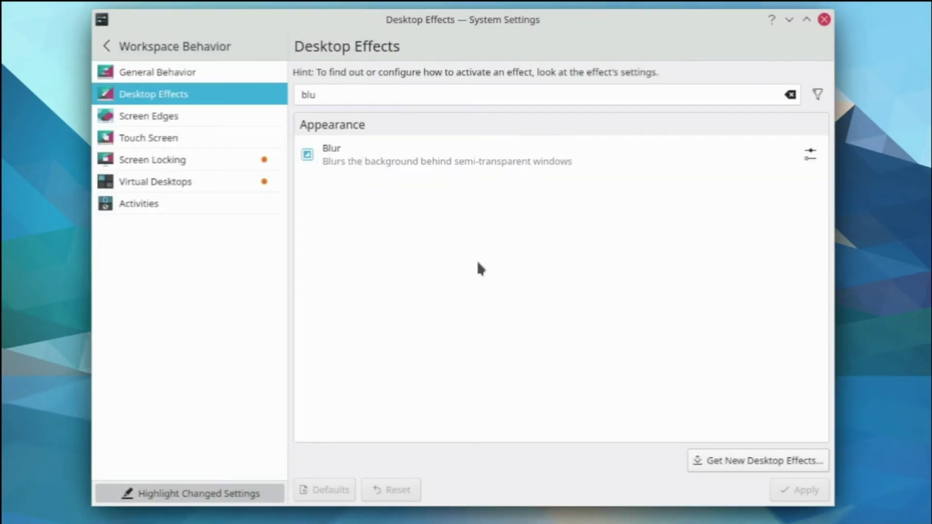
# Find and enable the Wobbly Windows effect, disable Wobble when resizing, and set Wobbliness to the maximum
pyautogui.click(789, 96)
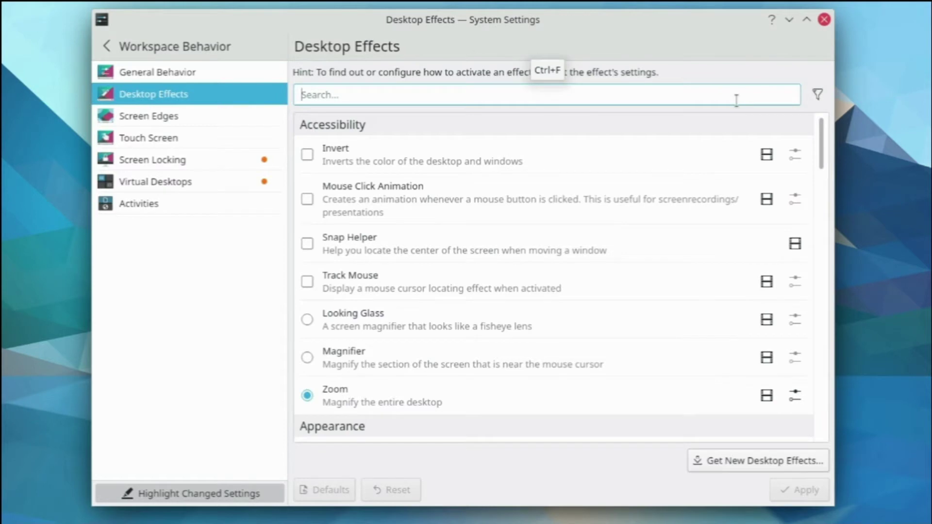
pyautogui.write('wobb')
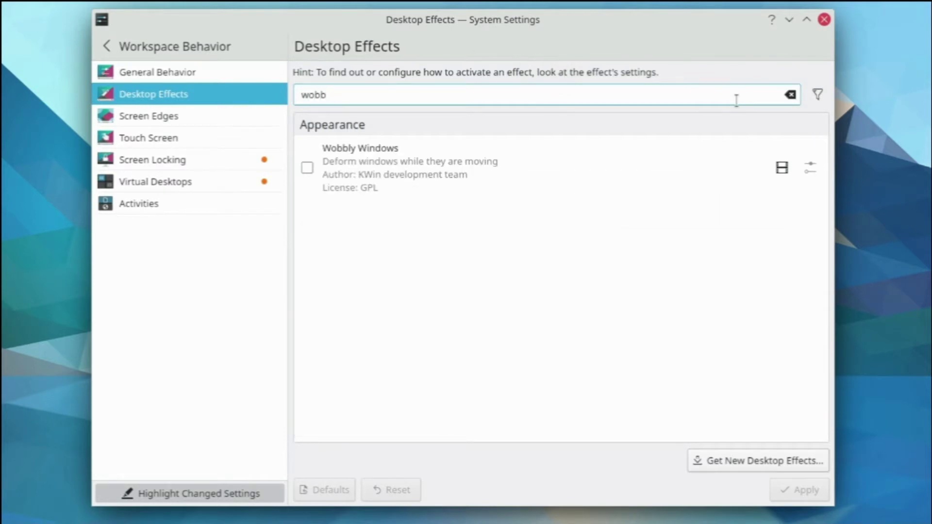
pyautogui.click(311, 170)
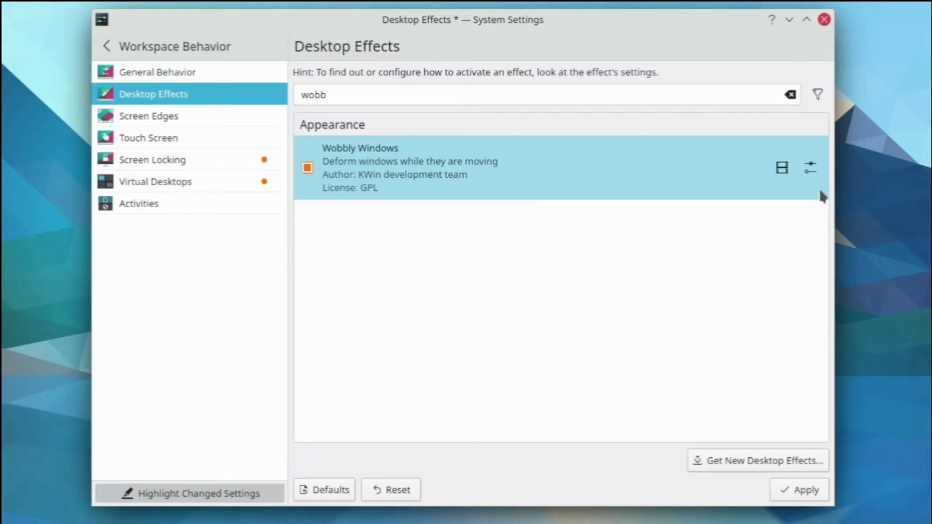
pyautogui.click(810, 173)
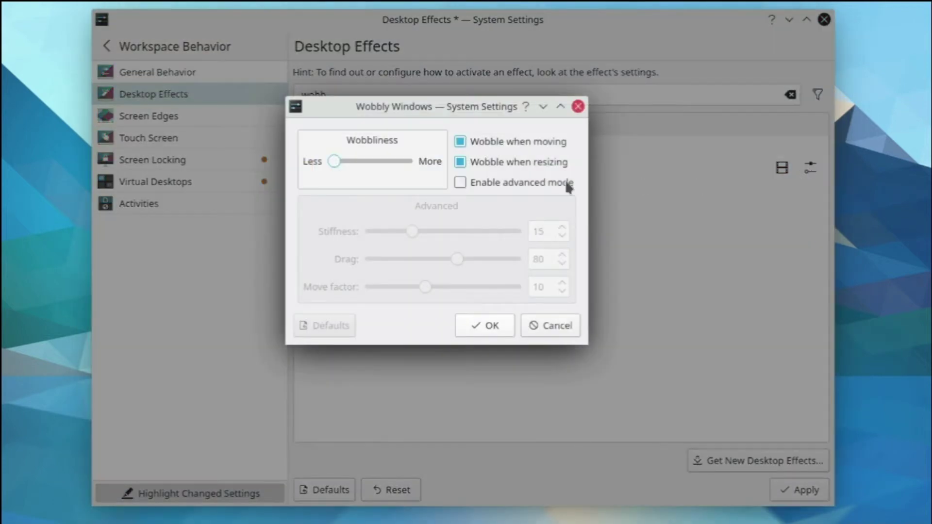
pyautogui.click(464, 162)
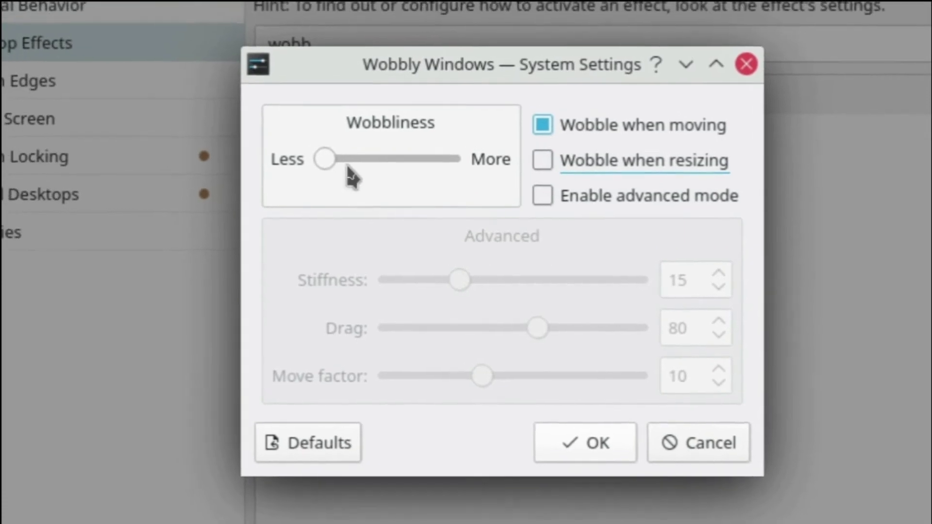
pyautogui.moveTo(335, 165); pyautogui.dragTo(449, 176)
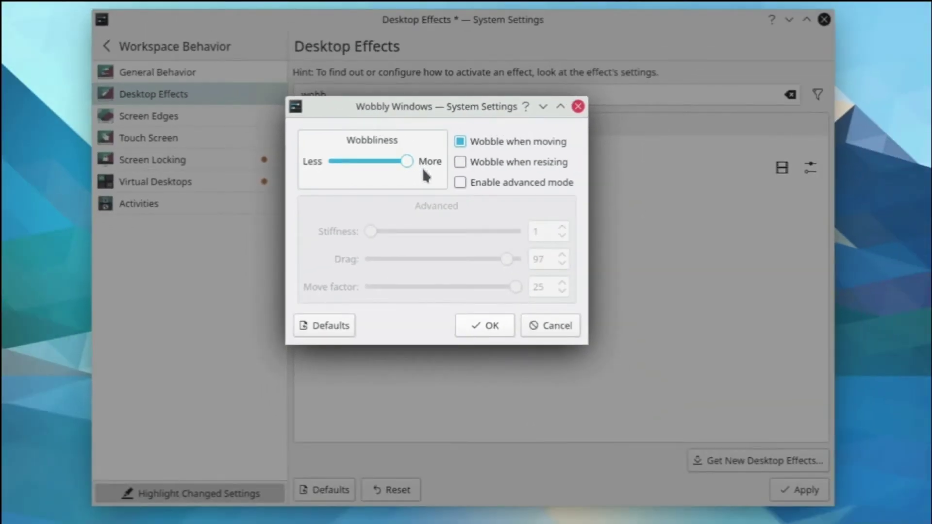
pyautogui.click(488, 325)
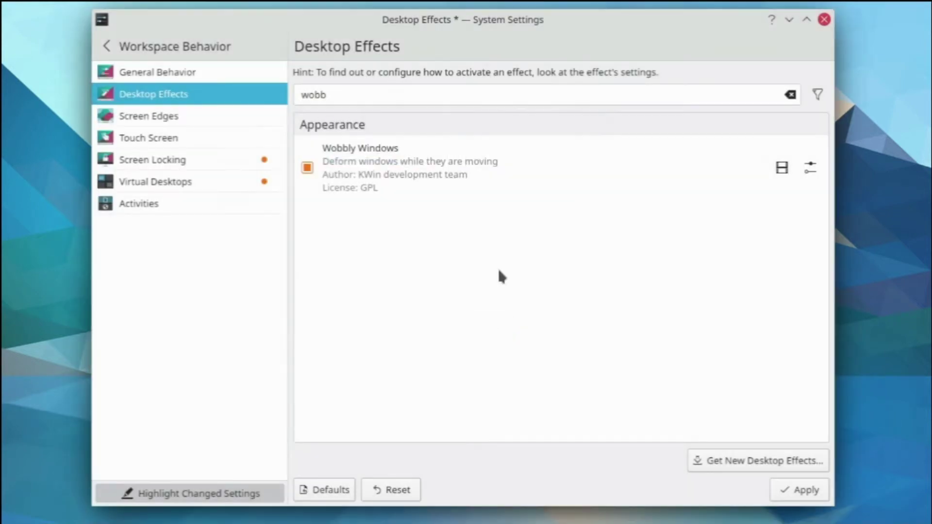
# Enable the Magic Lamp effect with an animation duration of 400 milliseconds and apply the desktop effects changes
pyautogui.click(790, 96)
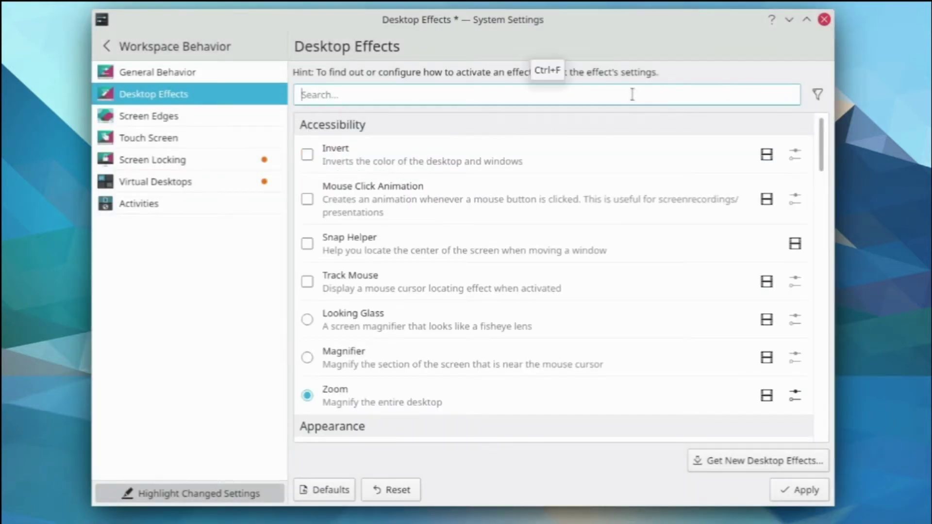
pyautogui.write('magic')
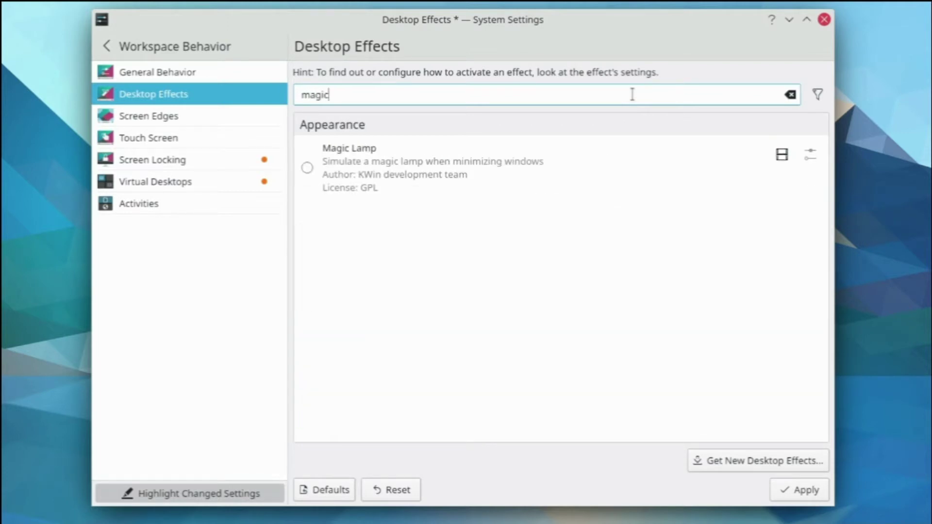
pyautogui.click(308, 168)
pyautogui.click(811, 154)
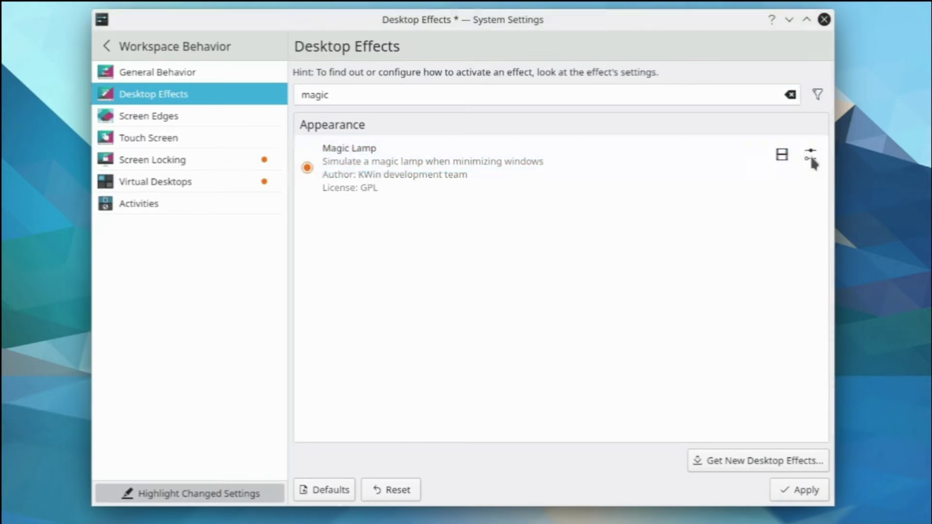
pyautogui.click(491, 217)
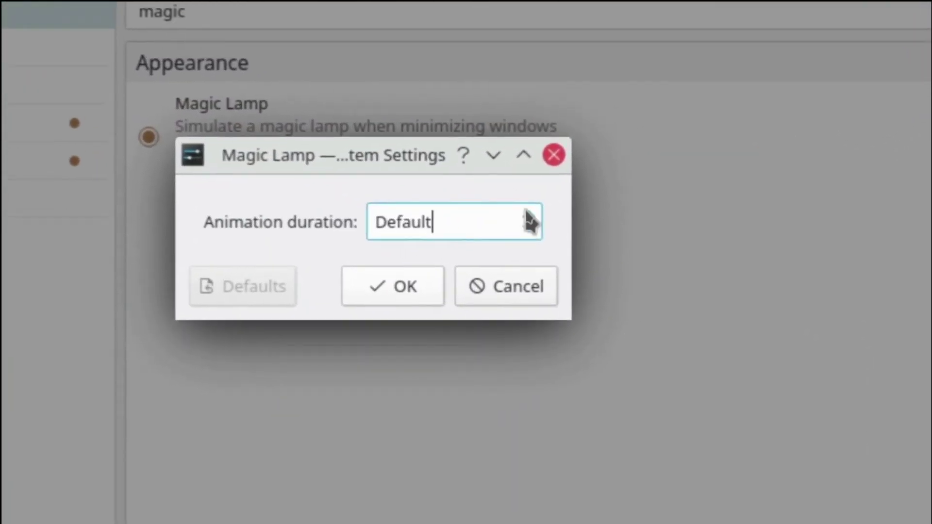
pyautogui.click(527, 214)
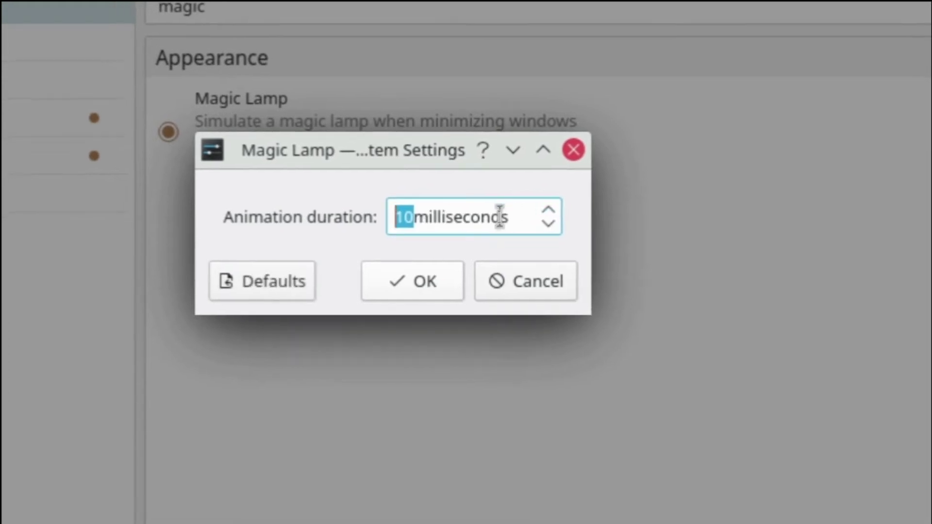
pyautogui.write('400')
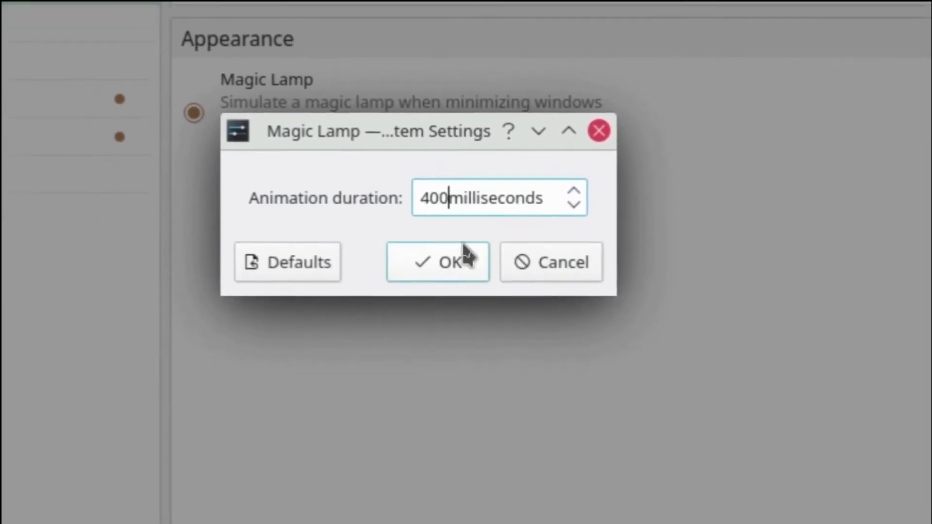
pyautogui.click(463, 257)
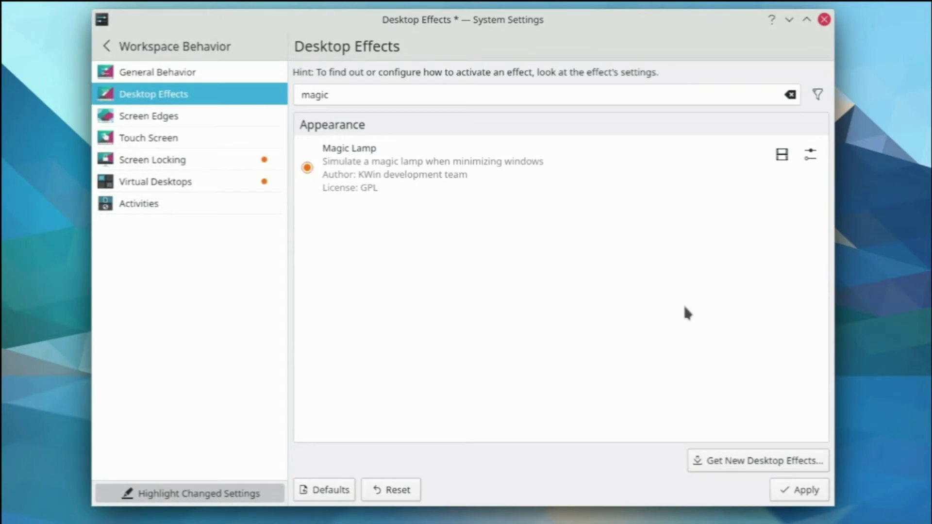
pyautogui.click(792, 95)
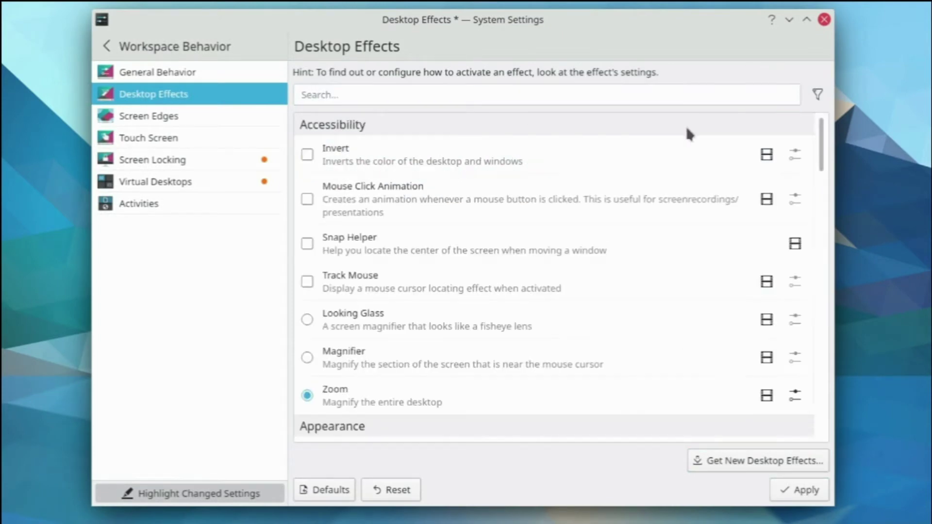
pyautogui.click(788, 498)
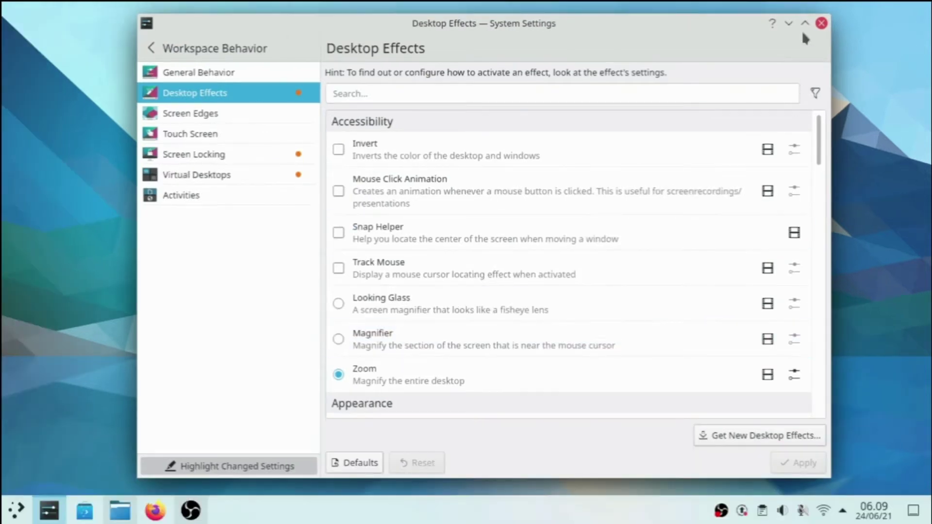
# Minimize and restore the System Settings window twice to preview the Magic Lamp animation
pyautogui.click(789, 24)
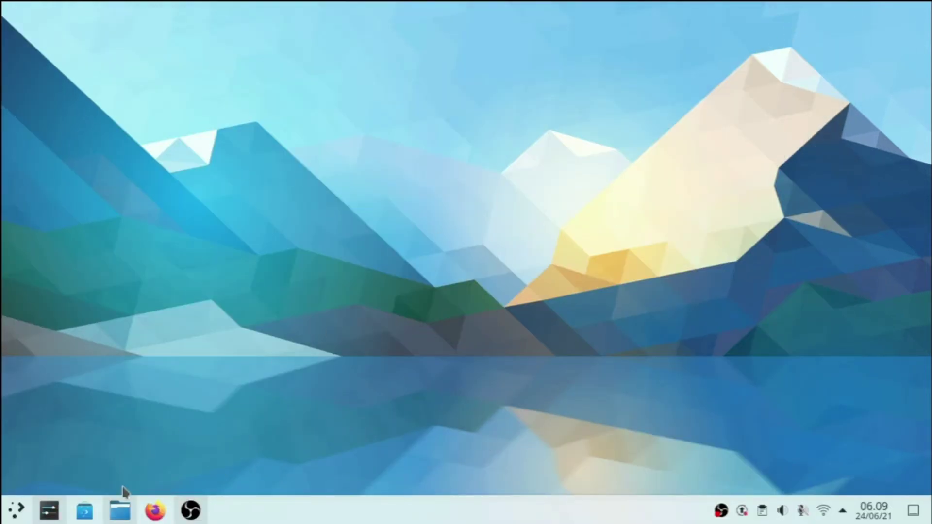
pyautogui.click(49, 510)
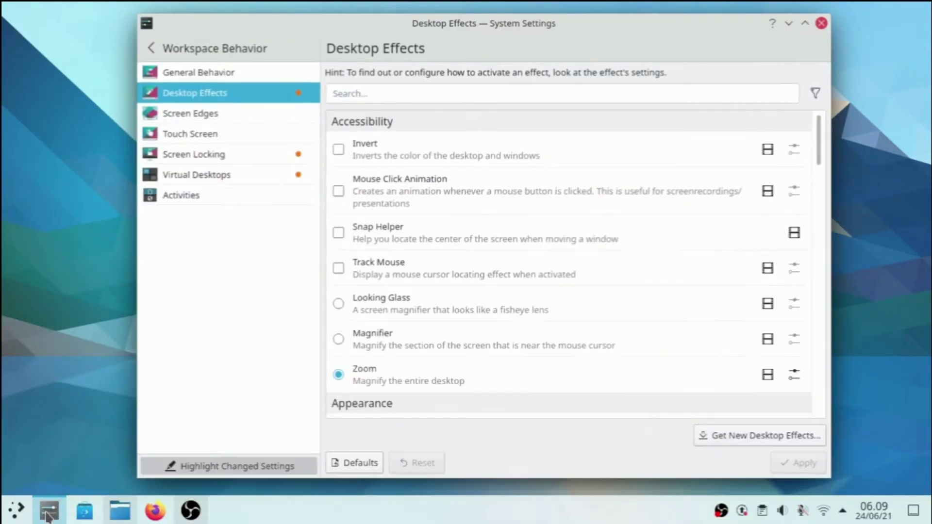
pyautogui.click(777, 38)
pyautogui.click(48, 510)
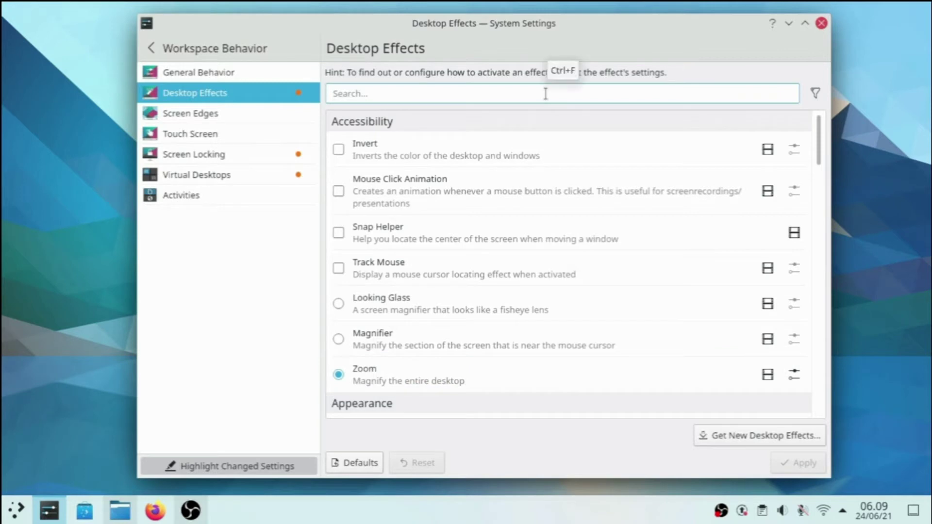
# Check Magic Lamp's animation duration setting and preview the effect again by minimizing and restoring the System Settings window
pyautogui.write('magic')
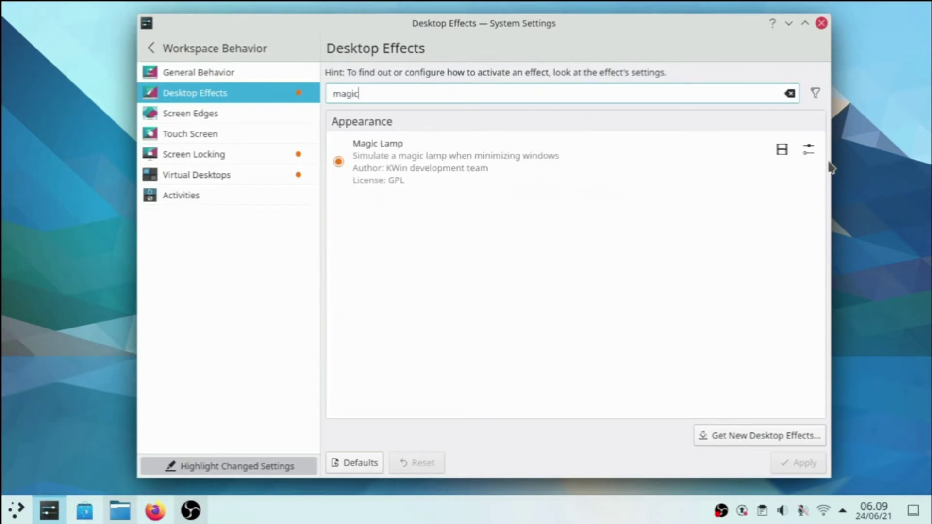
pyautogui.click(808, 150)
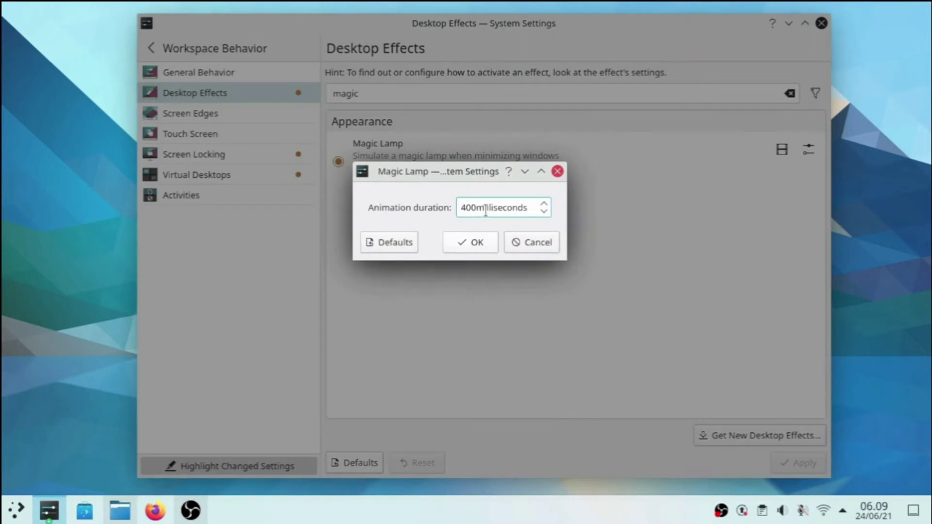
pyautogui.click(469, 242)
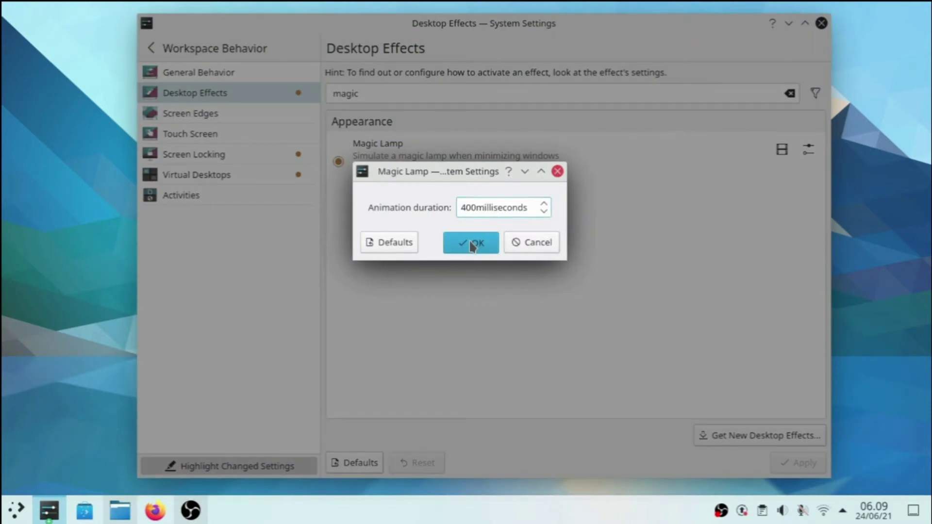
pyautogui.click(790, 94)
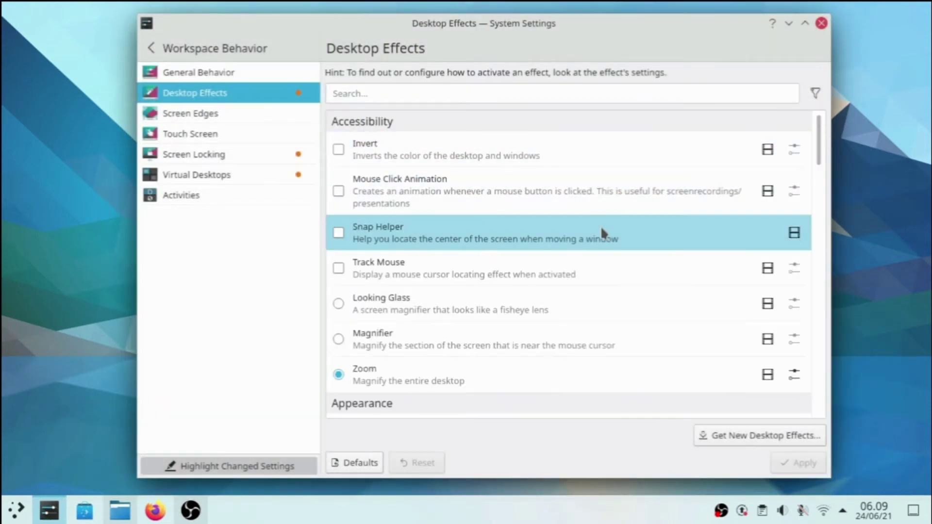
pyautogui.click(789, 23)
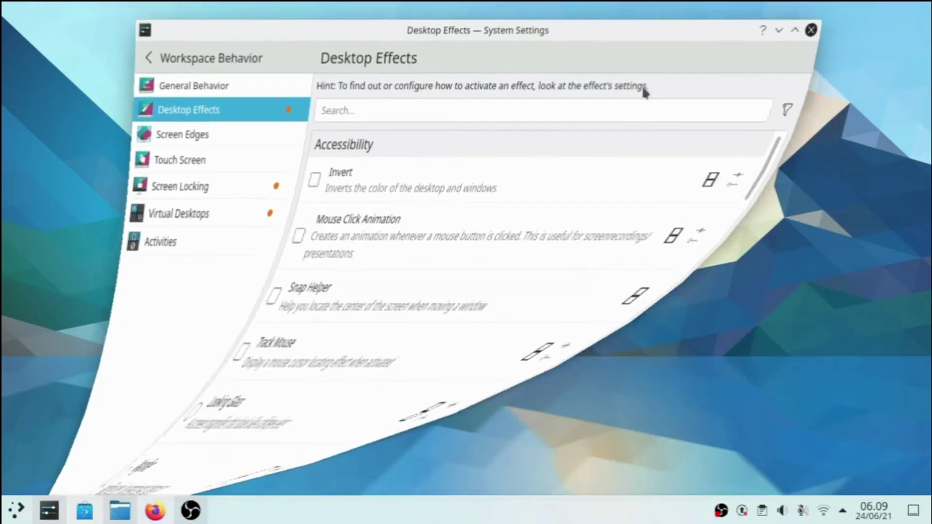
pyautogui.click(49, 509)
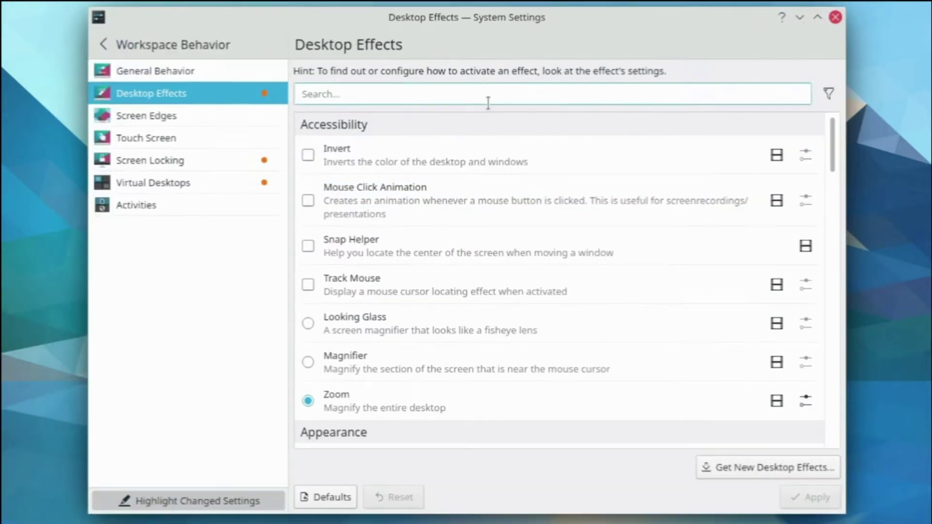
# In Screen Edges, set the monitor's left edge to No Action and its top-left corner to Present Windows - All Desktops, and apply the changes
pyautogui.click(140, 115)
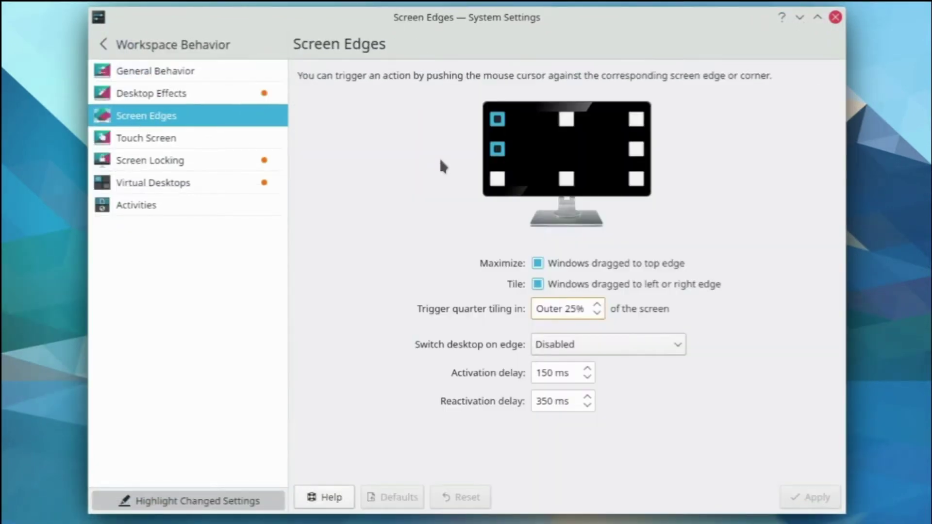
pyautogui.click(499, 155)
pyautogui.click(505, 164)
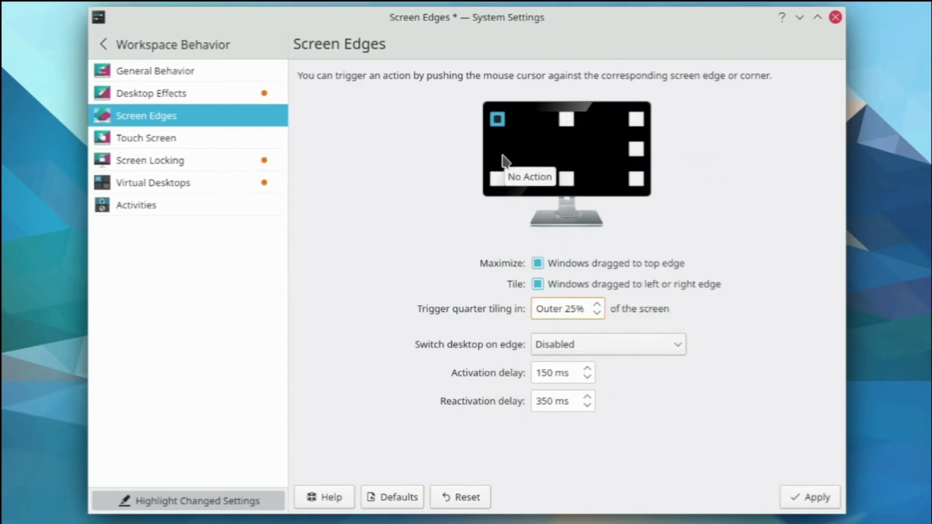
pyautogui.click(499, 120)
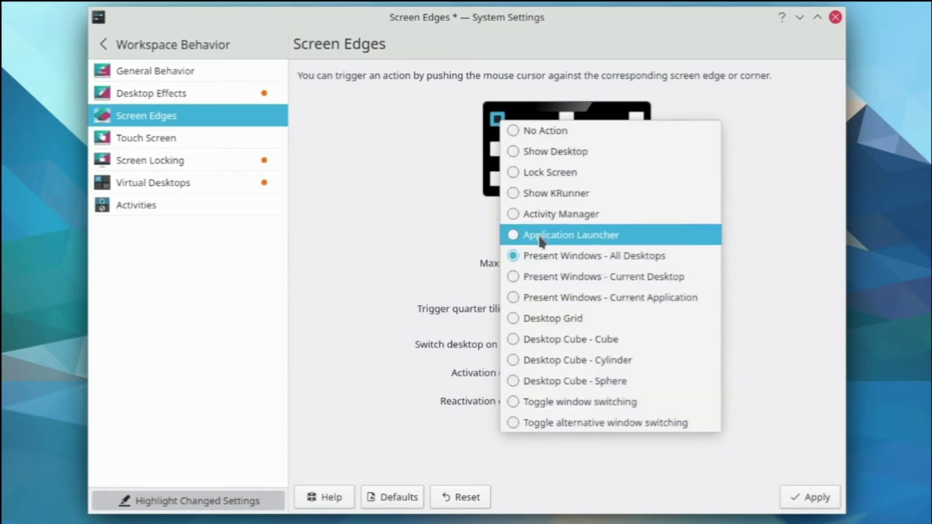
pyautogui.click(563, 257)
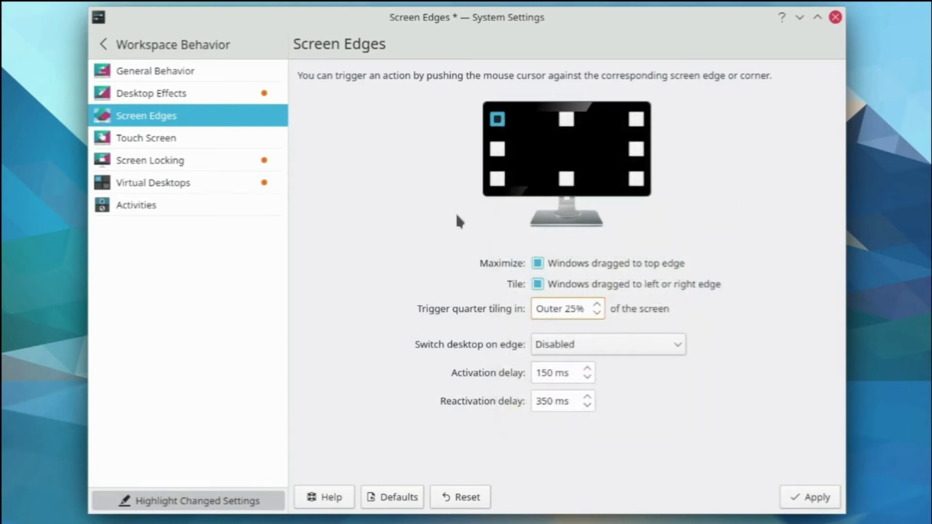
pyautogui.click(816, 498)
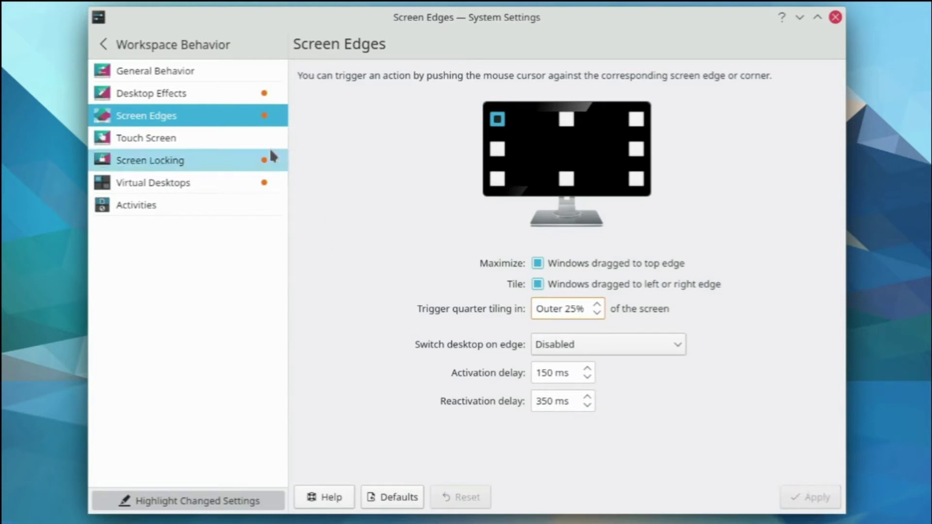
# In the Window Management settings, set the advanced window behavior's placement to Centered and apply the change
pyautogui.click(239, 143)
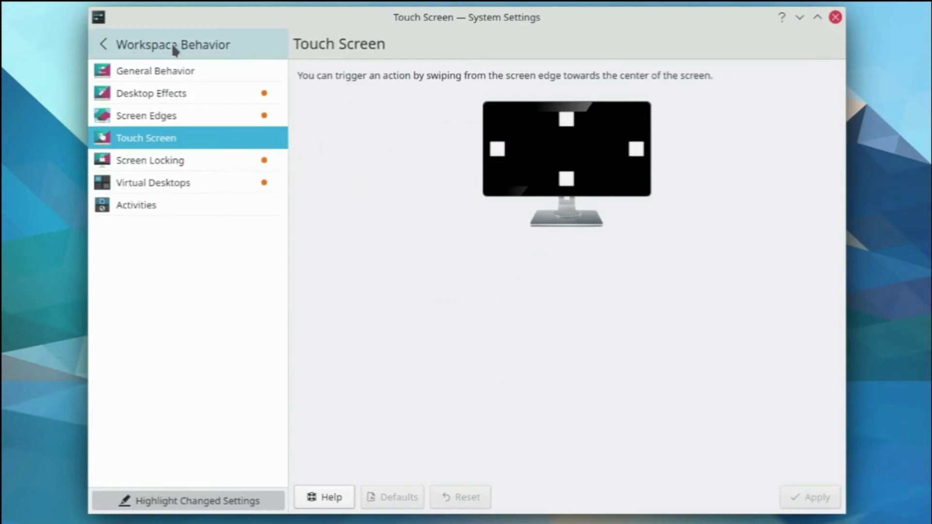
pyautogui.click(130, 44)
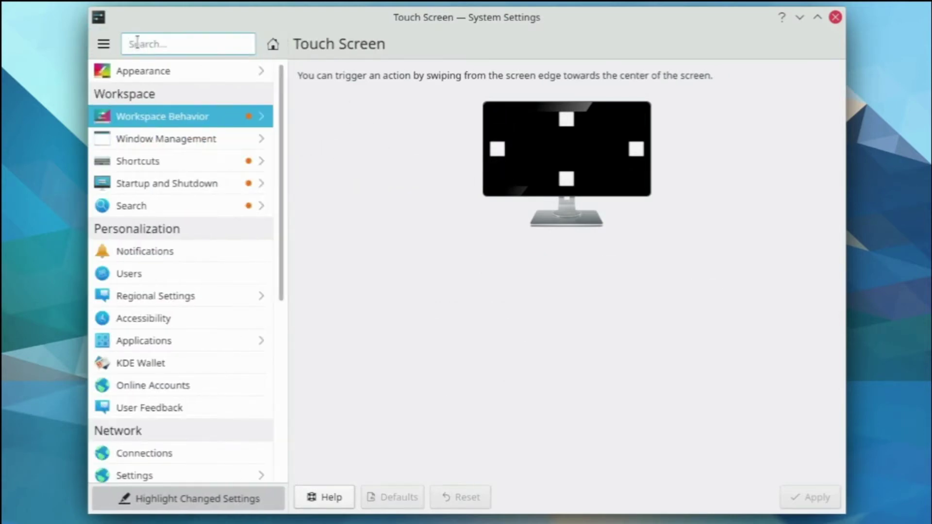
pyautogui.click(181, 142)
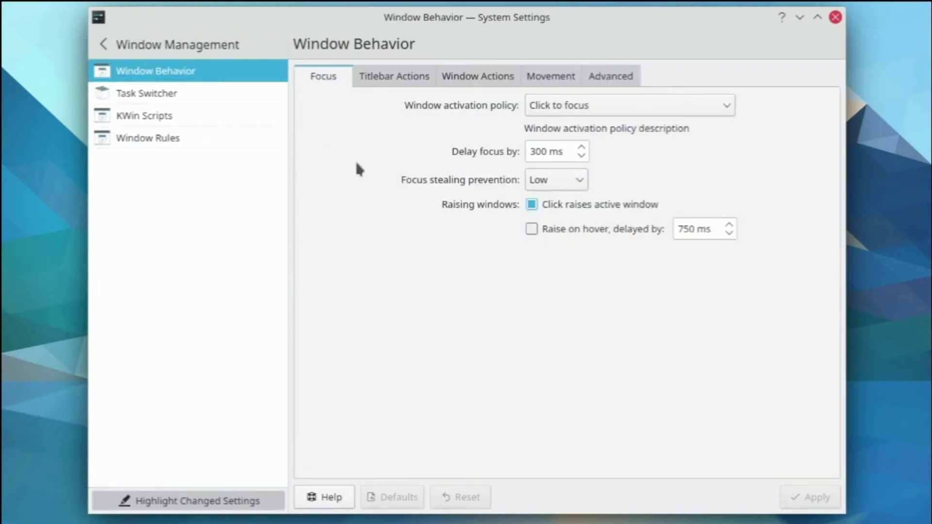
pyautogui.click(622, 77)
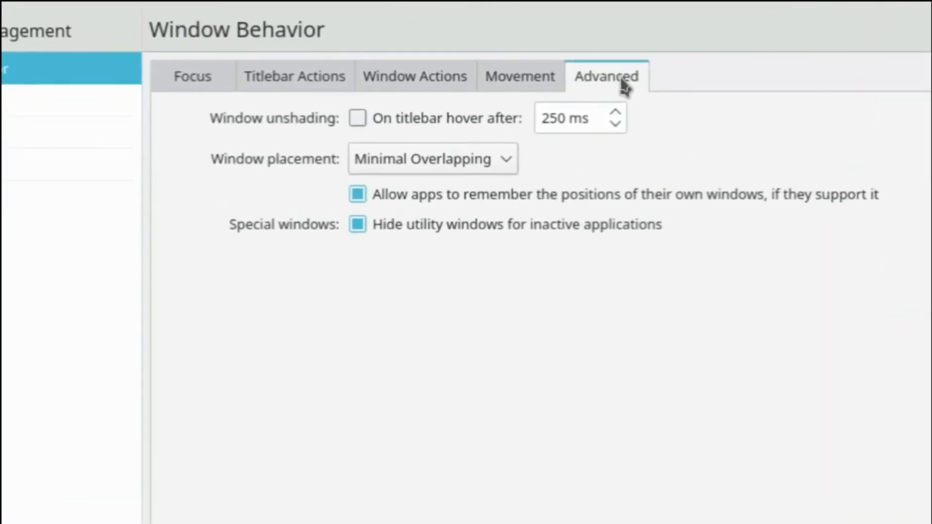
pyautogui.click(489, 166)
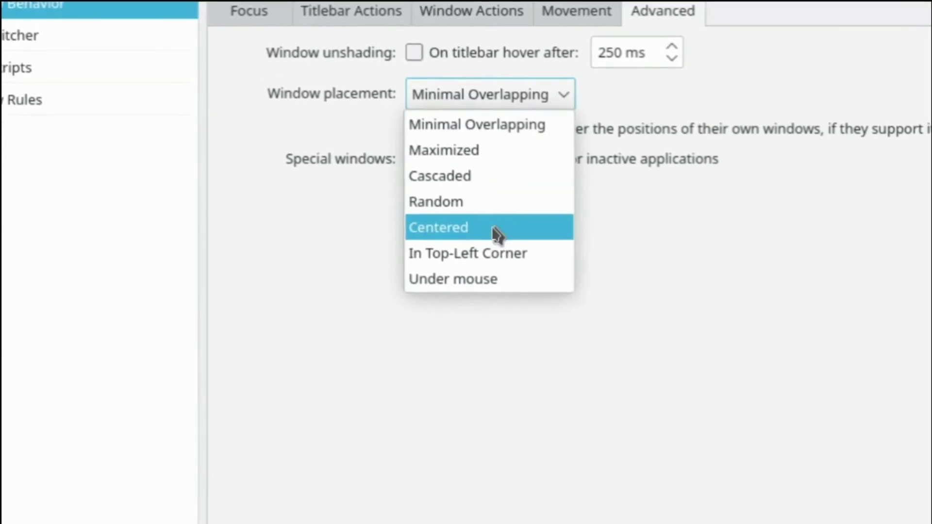
pyautogui.click(477, 269)
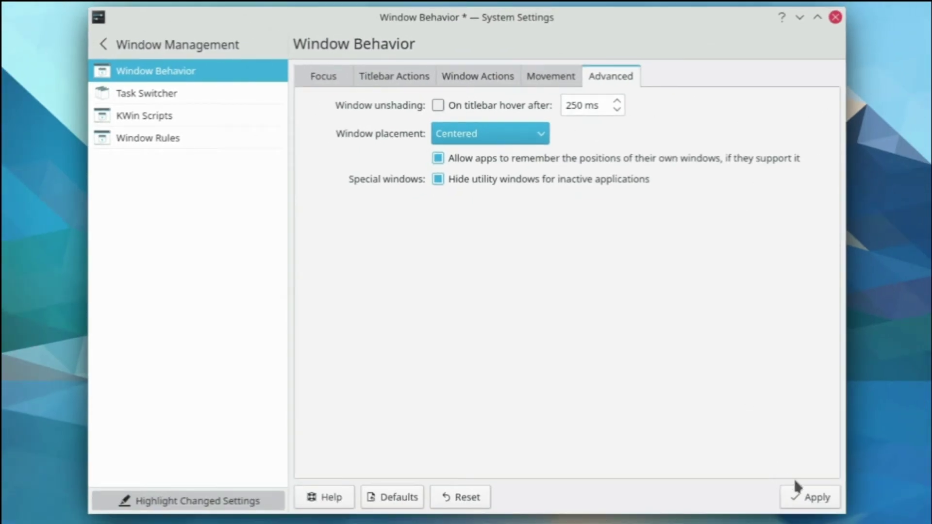
pyautogui.click(800, 495)
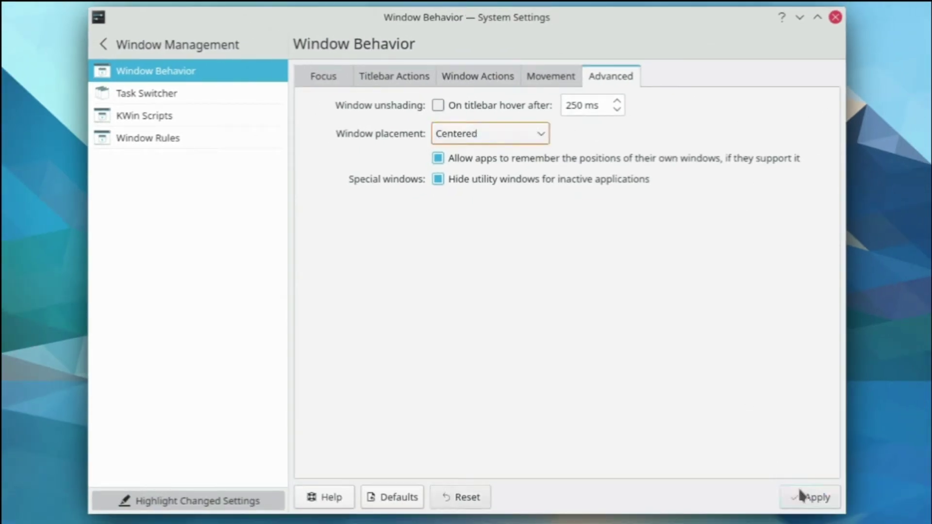
# Set the main Task Switcher visualization to Large Icons and apply the change
pyautogui.click(213, 95)
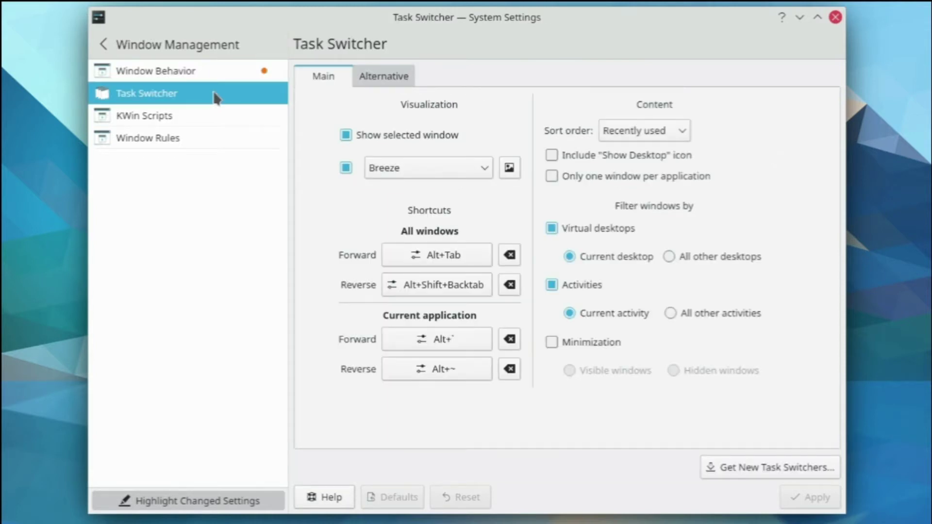
pyautogui.click(472, 169)
pyautogui.click(474, 173)
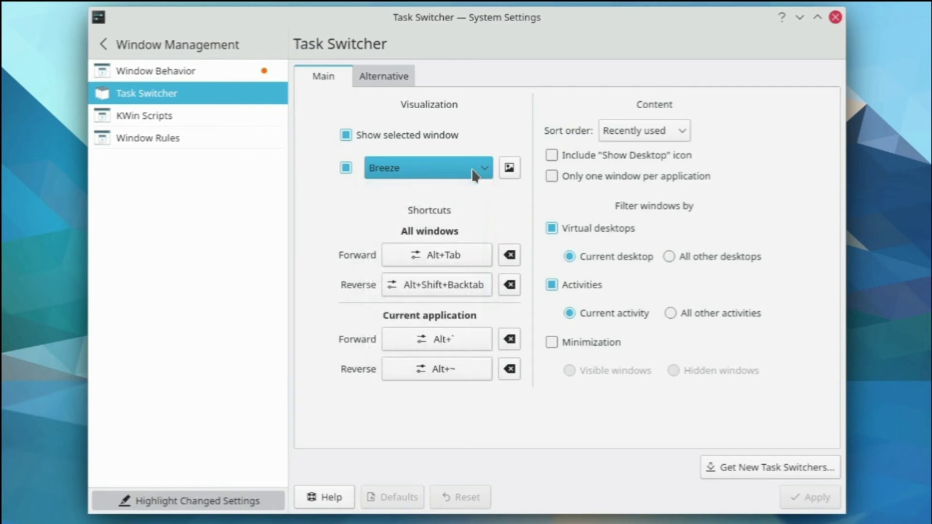
pyautogui.click(480, 172)
pyautogui.click(483, 174)
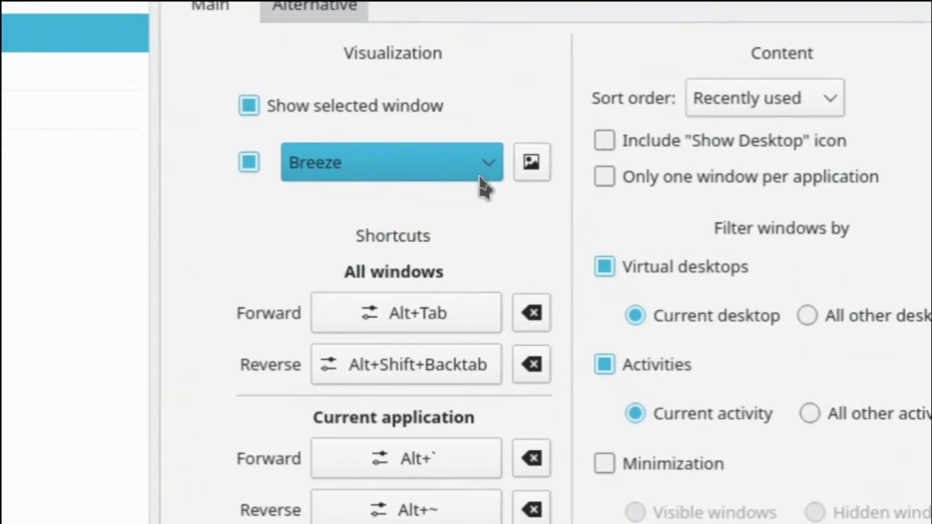
pyautogui.click(485, 175)
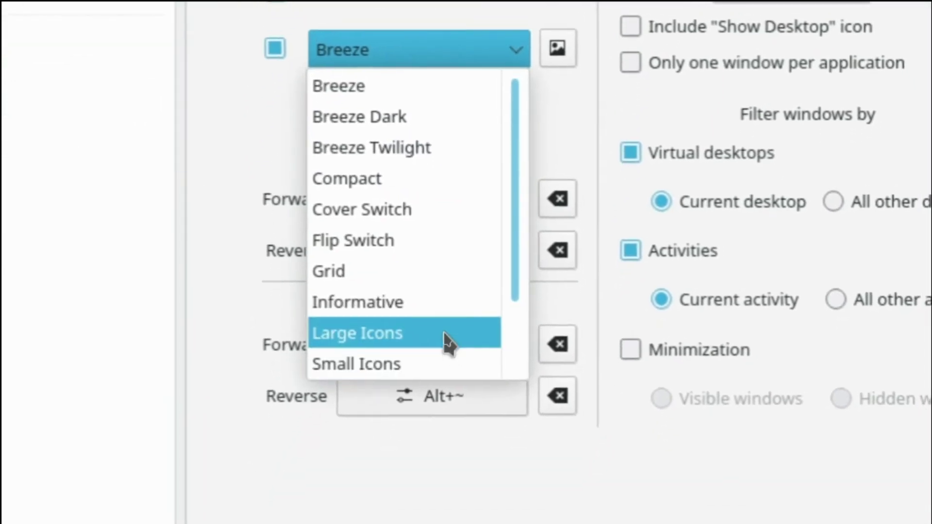
pyautogui.click(443, 334)
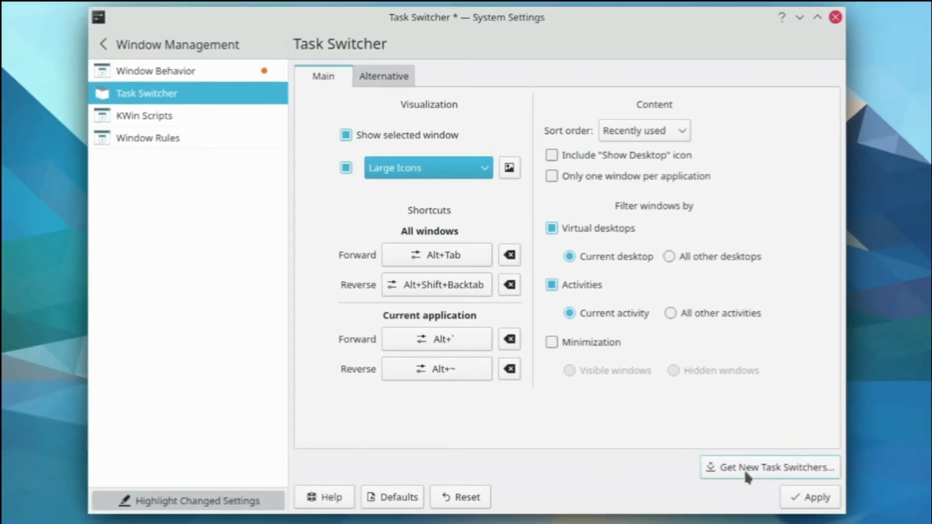
pyautogui.click(812, 499)
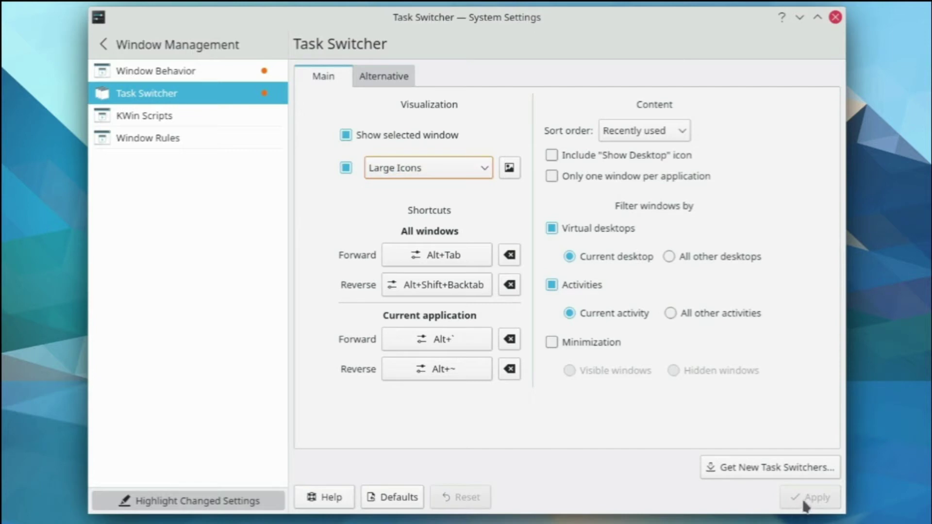
# Open the online catalog of new KWin scripts and search it for "force blur"
pyautogui.click(152, 126)
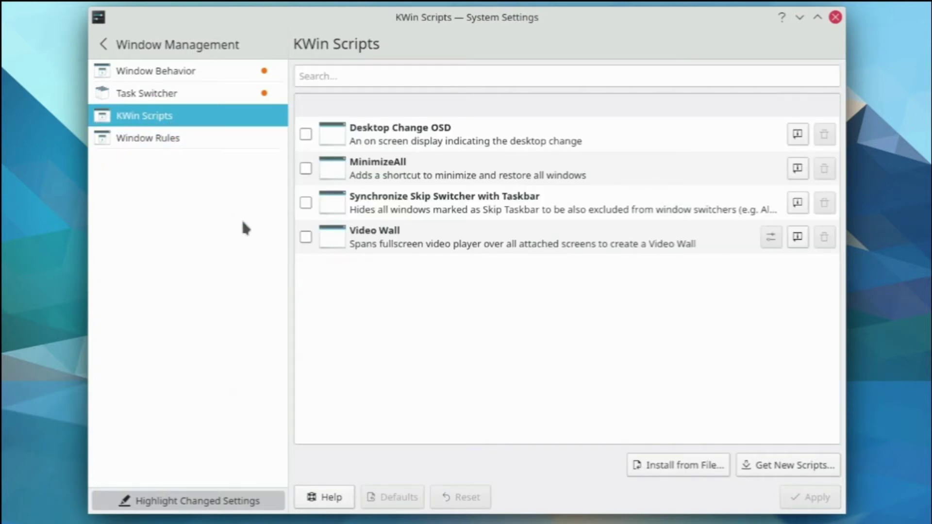
pyautogui.click(803, 462)
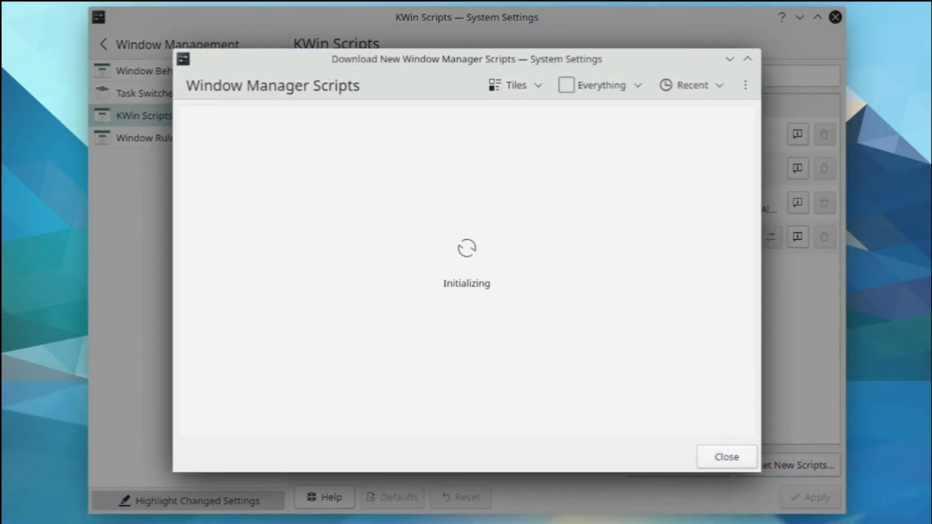
pyautogui.click(801, 523)
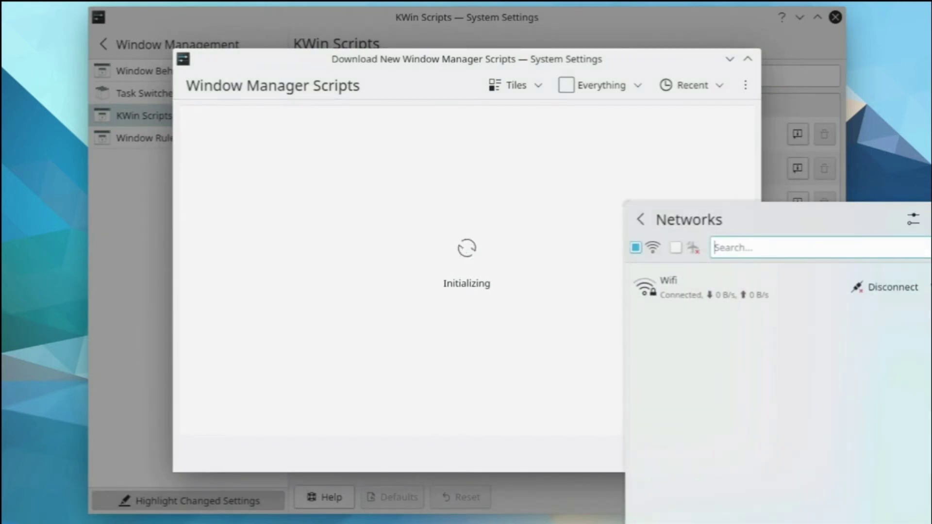
pyautogui.click(536, 173)
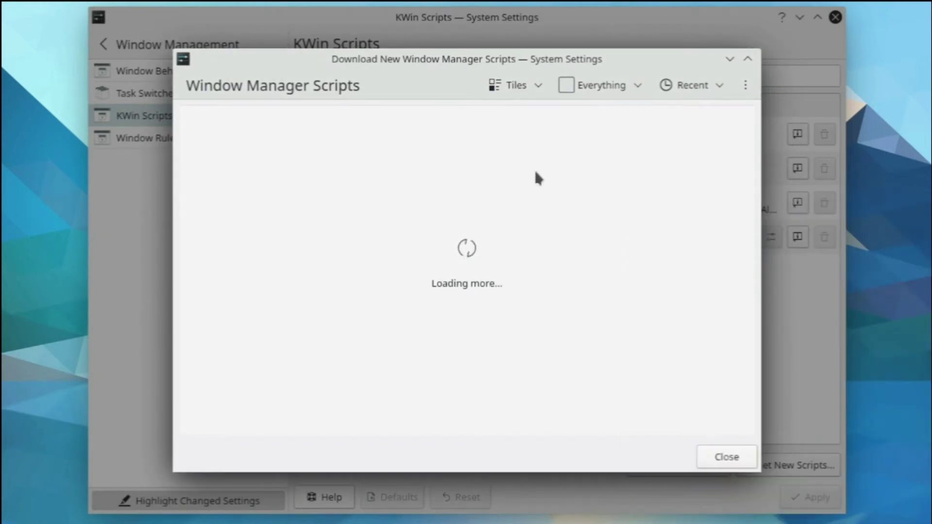
pyautogui.click(748, 92)
pyautogui.write('force b')
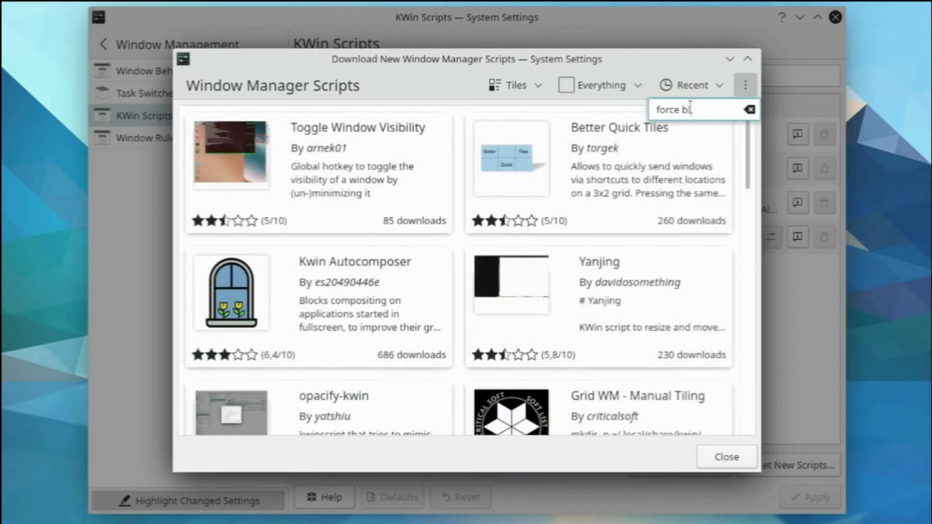
pyautogui.write('lur')
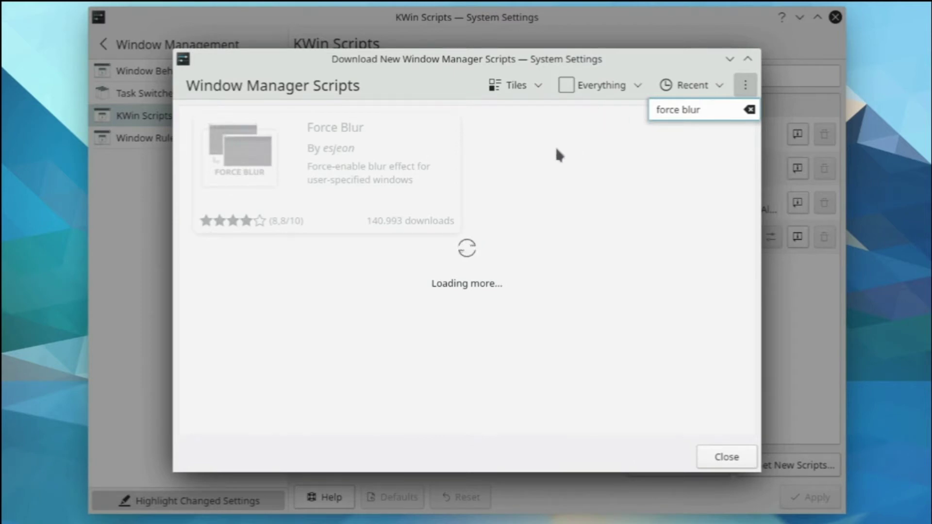
# Install the Force Blur script, then enable it in KWin Scripts and apply the change
pyautogui.moveTo(398, 152)
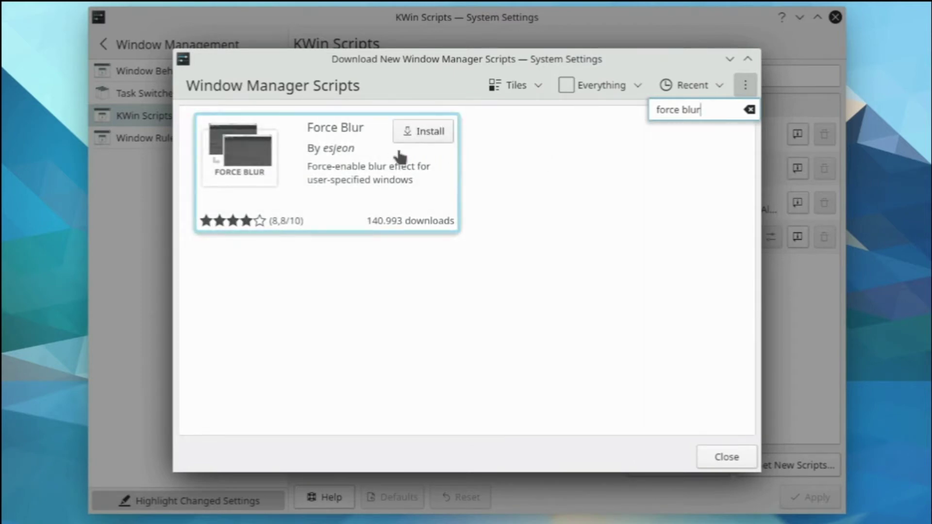
pyautogui.click(429, 138)
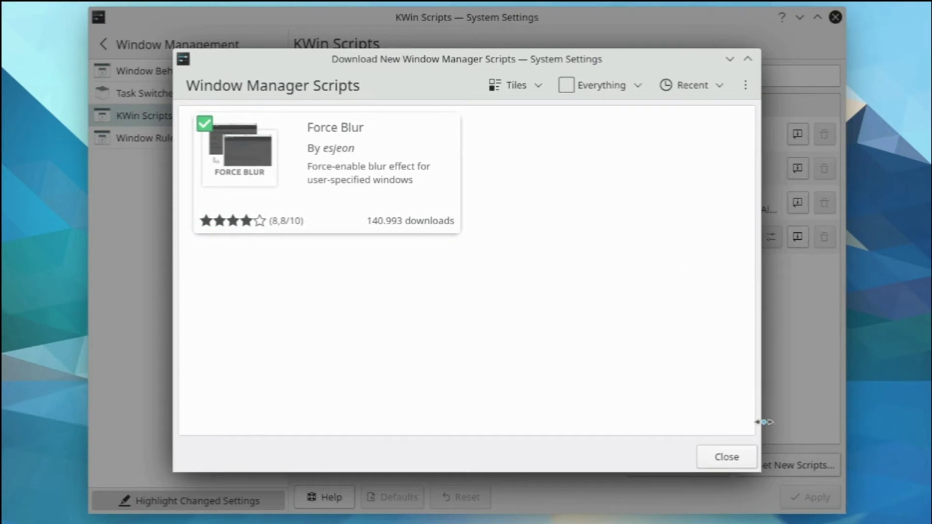
pyautogui.click(734, 458)
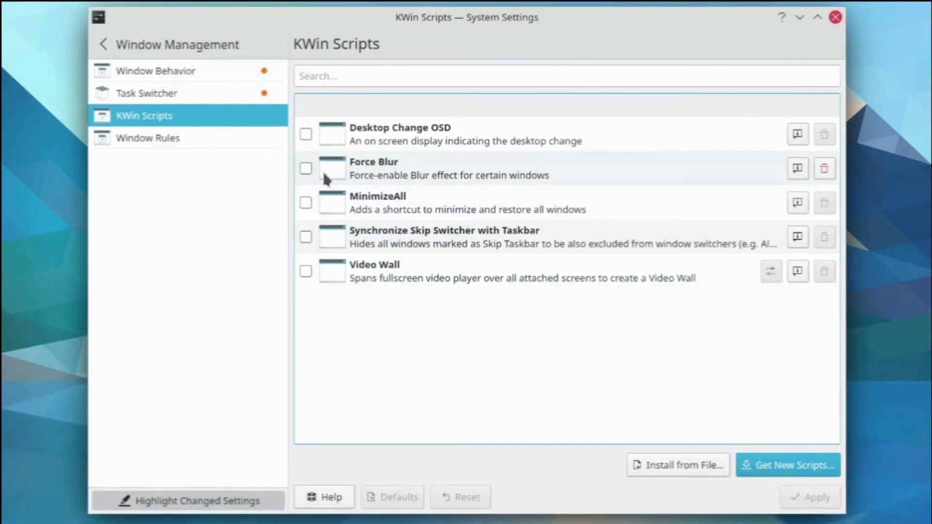
pyautogui.click(306, 169)
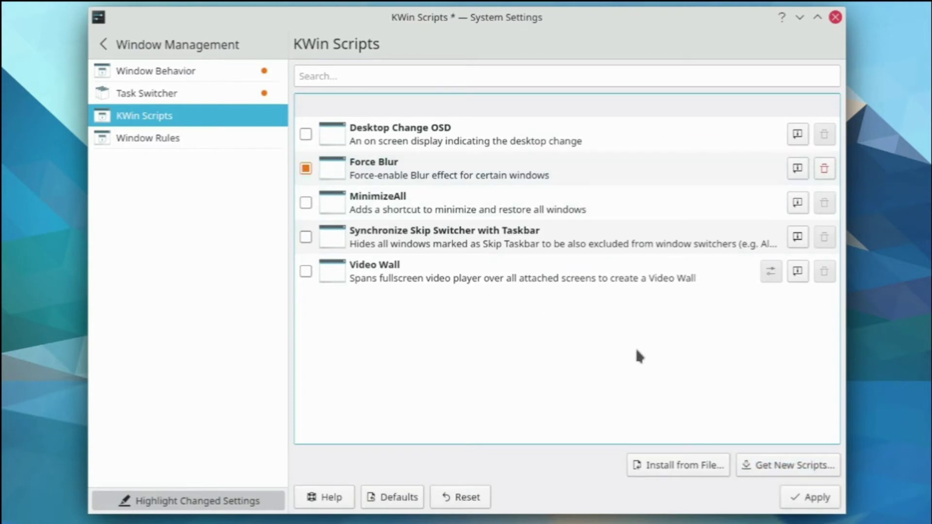
pyautogui.click(797, 500)
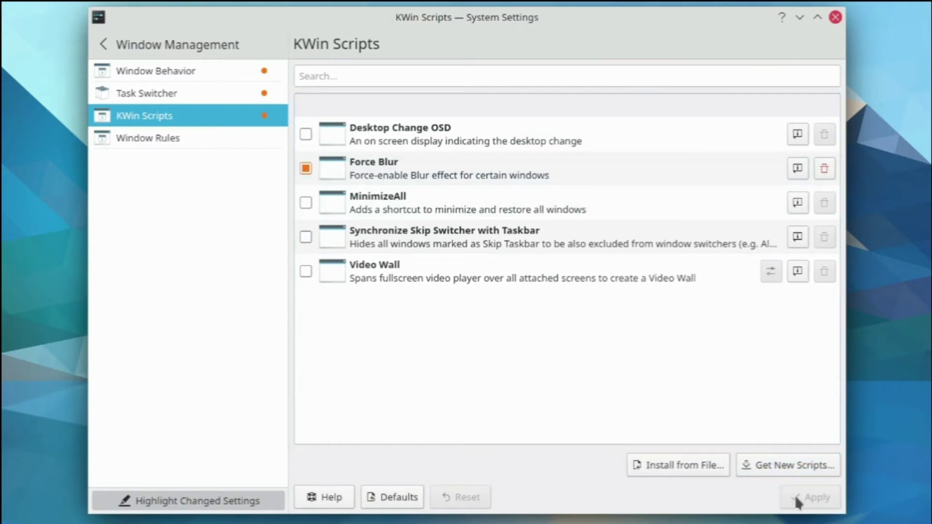
# Search the downloadable global themes for "whitesur" and examine the details of the WhiteSur and WhiteSur Dark themes
pyautogui.click(104, 44)
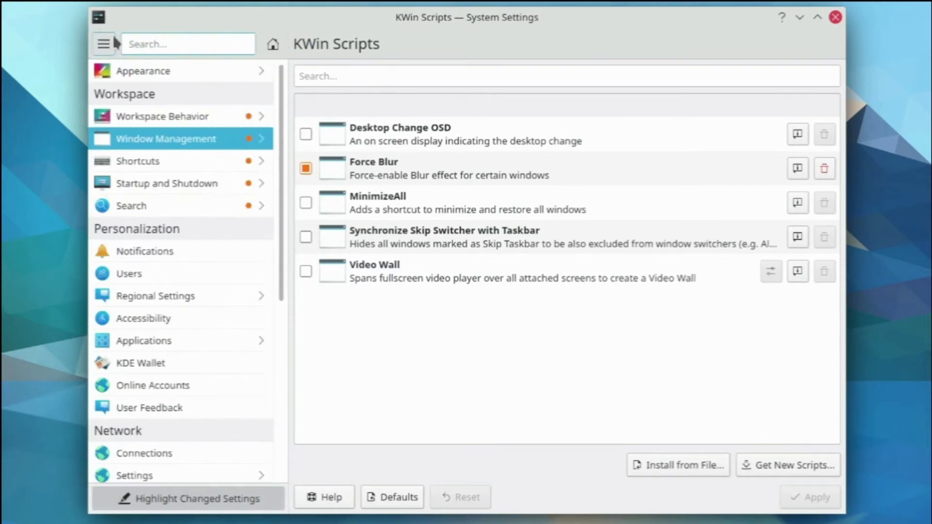
pyautogui.click(177, 74)
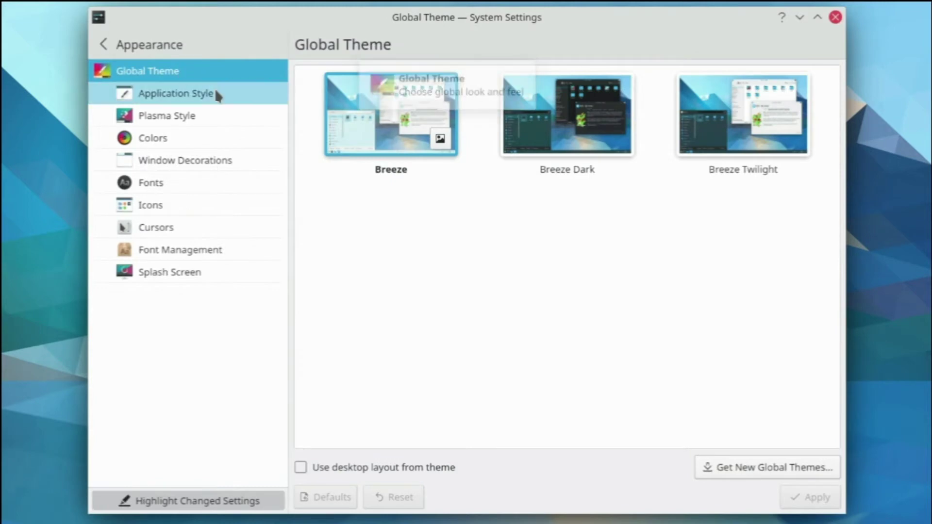
pyautogui.click(744, 466)
pyautogui.click(631, 85)
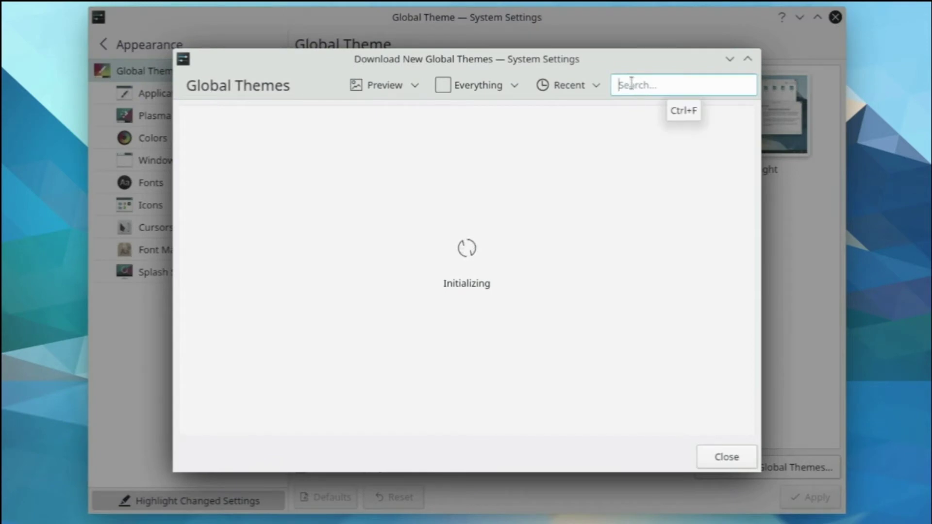
pyautogui.write('whitesur')
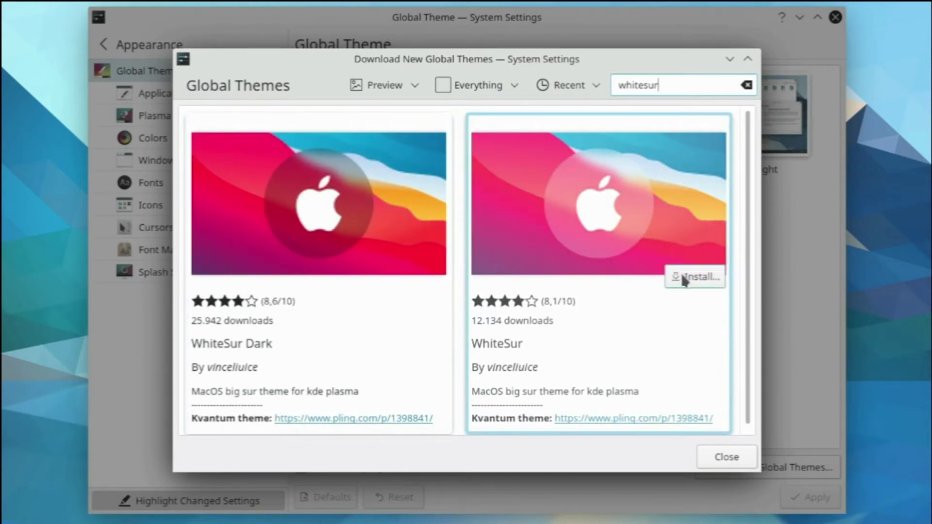
pyautogui.click(627, 246)
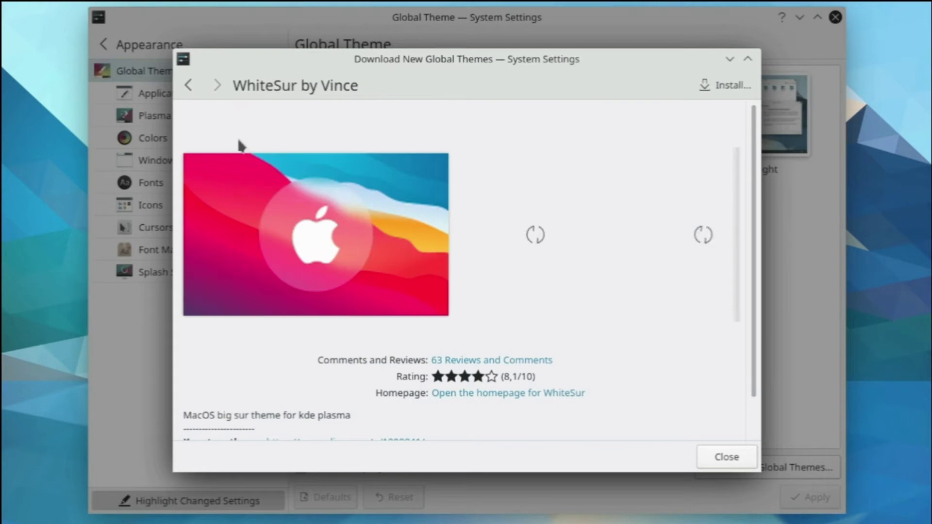
pyautogui.click(190, 85)
pyautogui.click(306, 252)
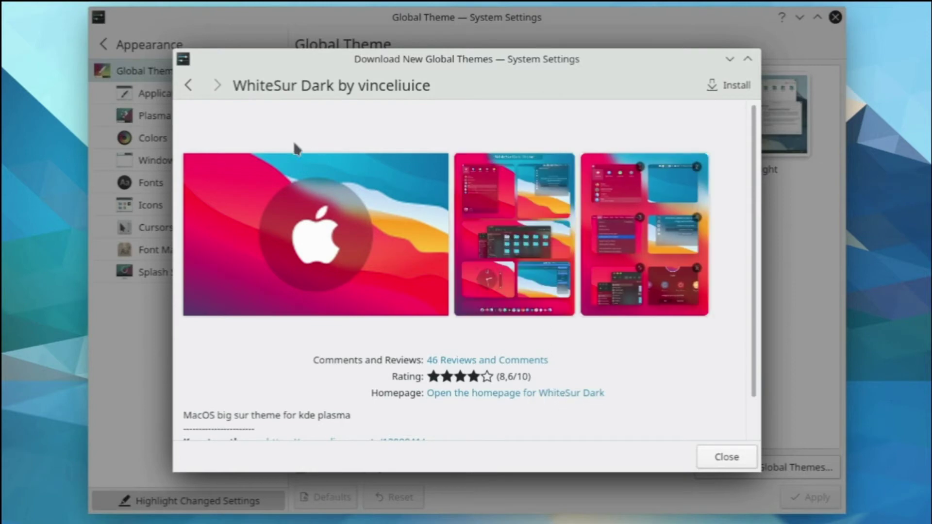
pyautogui.click(194, 88)
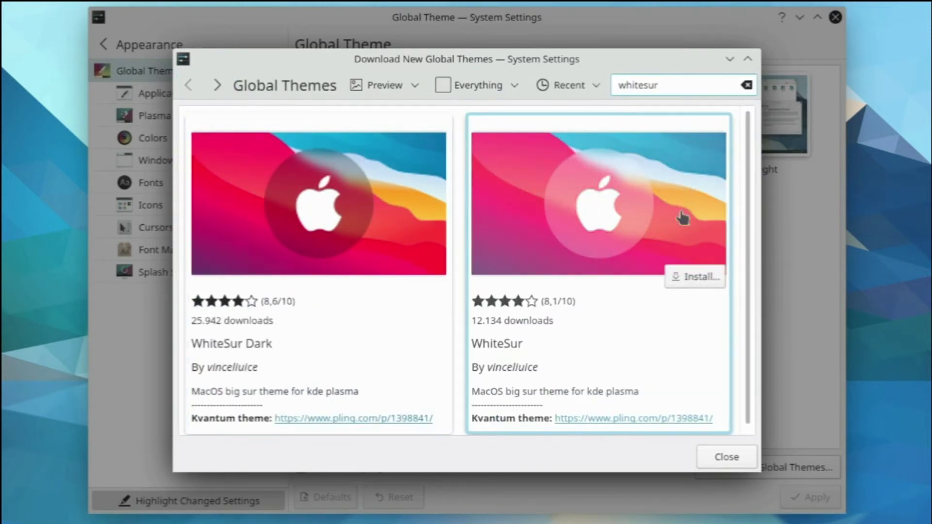
# Install the com.github.vinceliuice.WhiteSur-alt.tar.gz option of the WhiteSur global theme, authorizing it with the account password
pyautogui.click(677, 248)
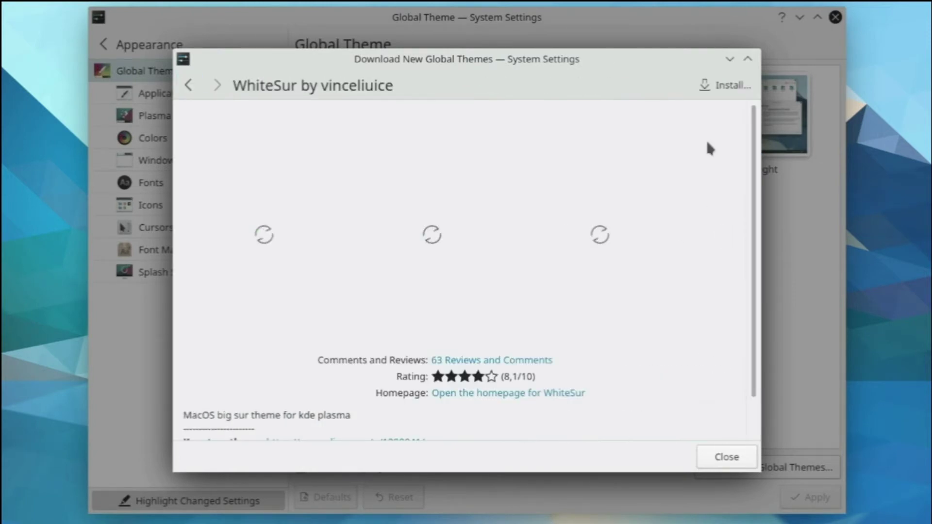
pyautogui.click(713, 90)
pyautogui.click(712, 108)
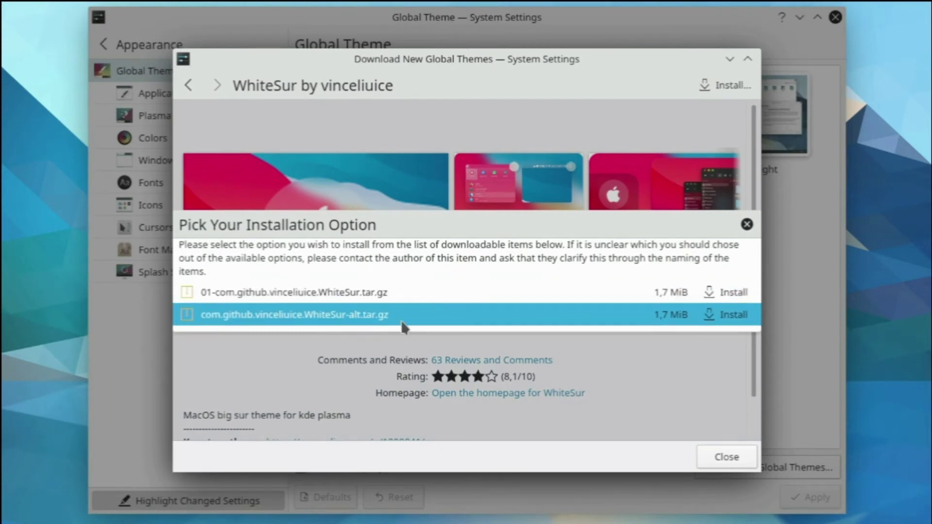
pyautogui.click(728, 316)
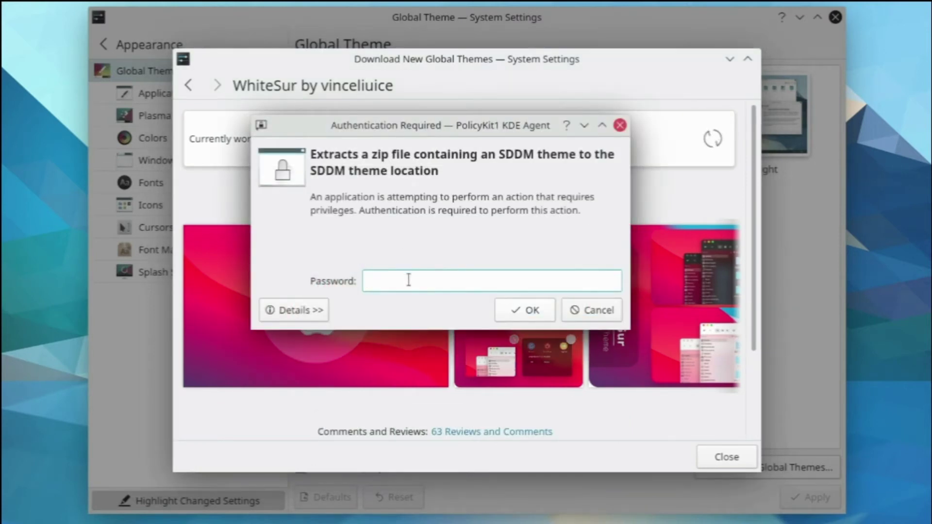
pyautogui.write('••••••••••••')
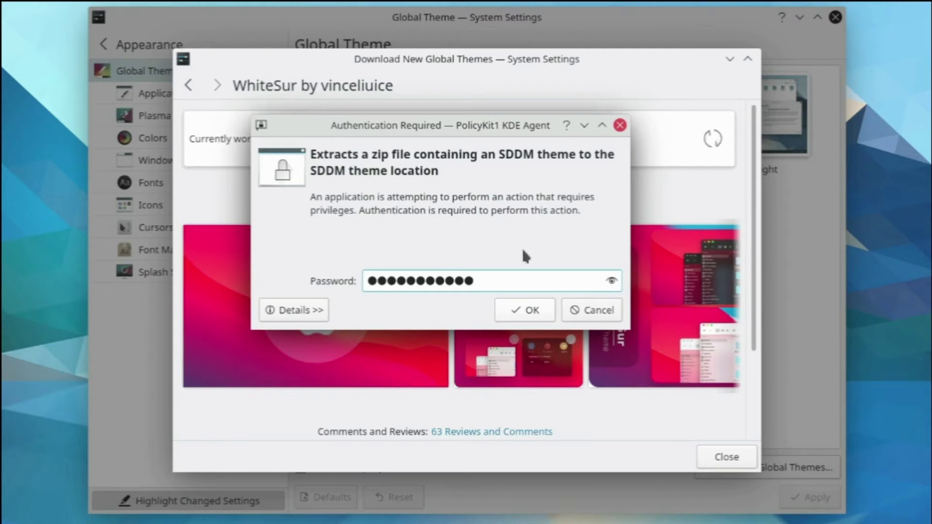
pyautogui.click(533, 315)
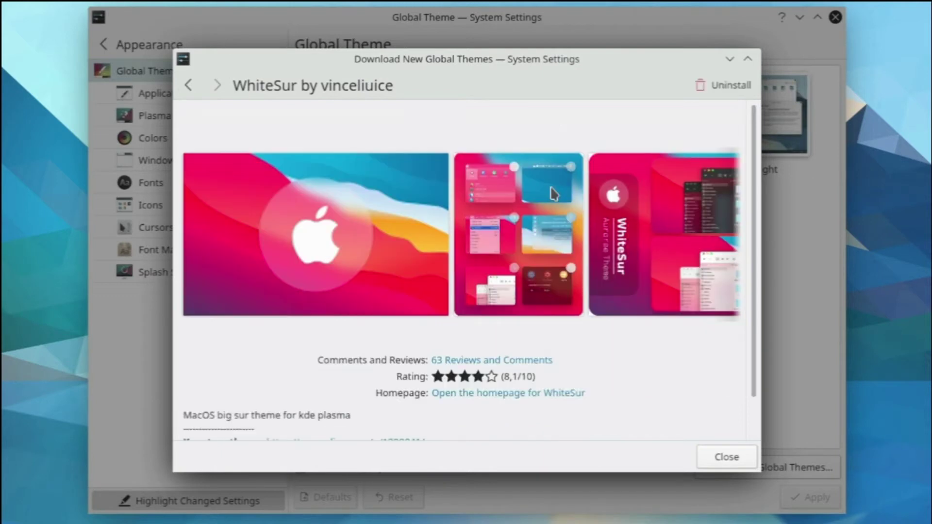
# Return to the theme search results, install the WhiteSur Dark global theme and close the download catalog
pyautogui.click(190, 86)
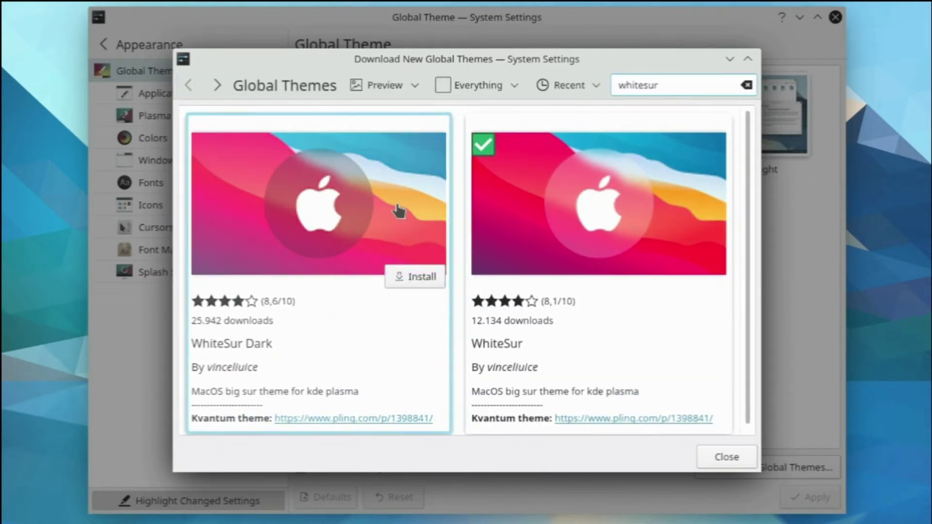
pyautogui.click(400, 234)
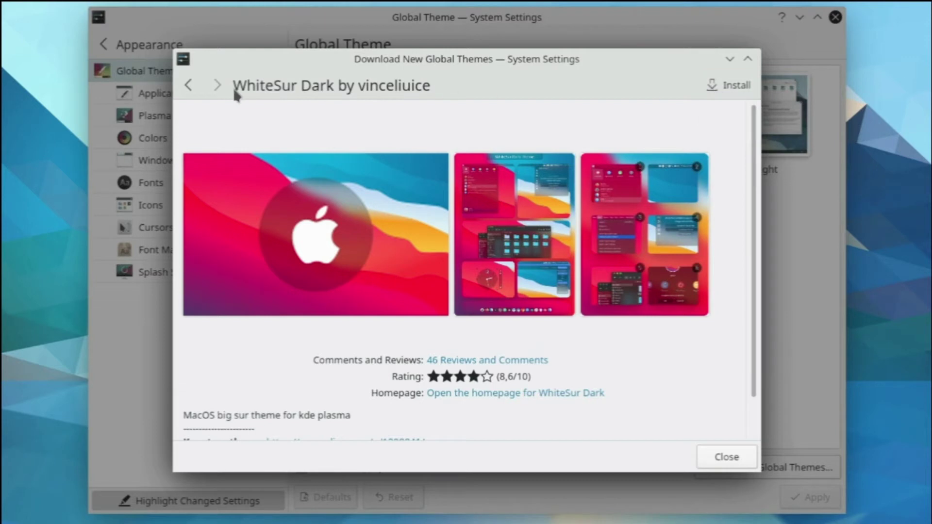
pyautogui.click(190, 84)
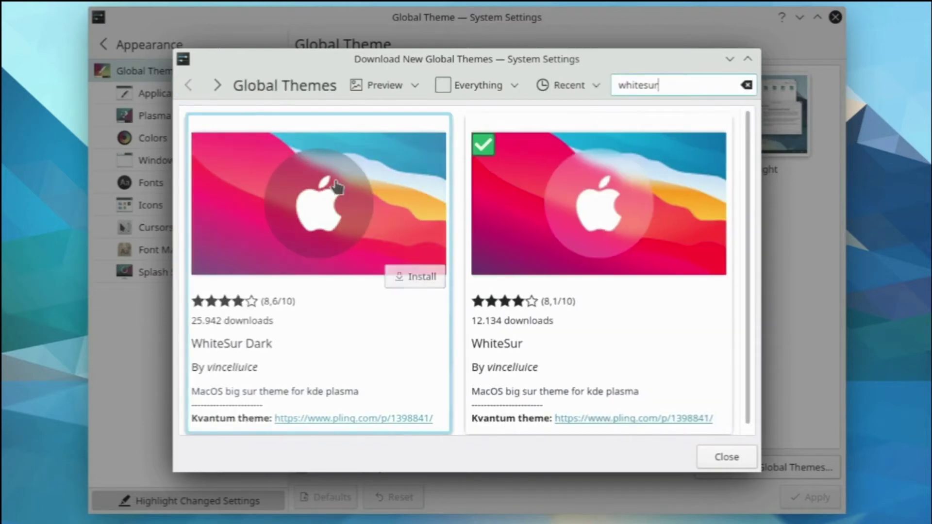
pyautogui.click(416, 277)
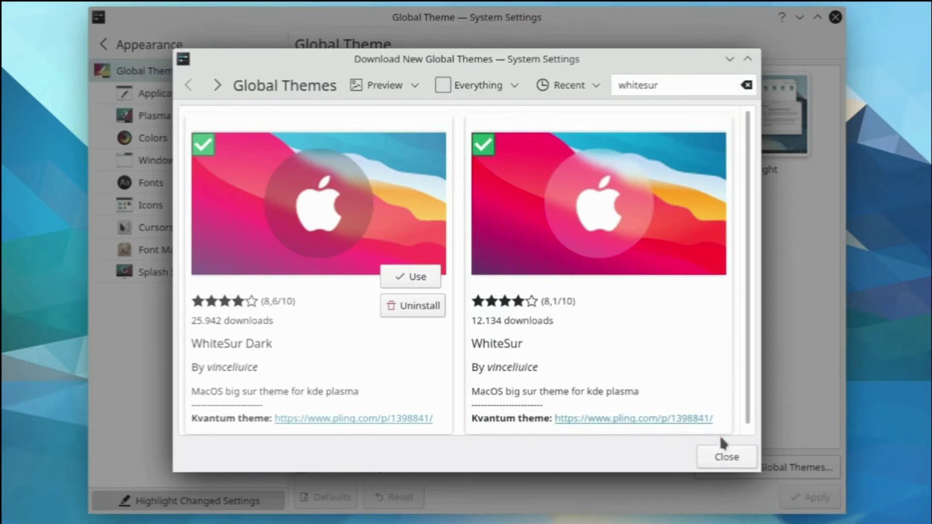
pyautogui.click(734, 459)
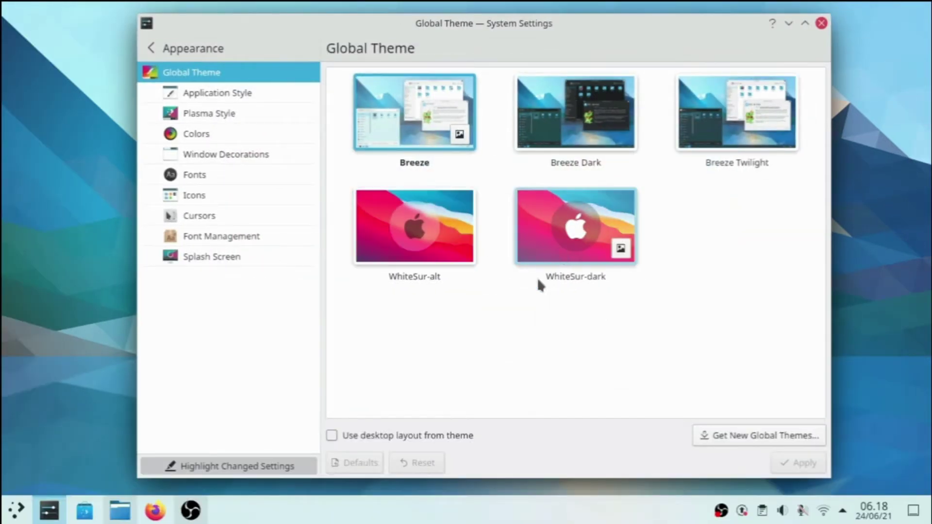
# Try the WhiteSur-dark global theme by applying it, and switch to the WhiteSur-alt global theme with the change applied
pyautogui.click(548, 261)
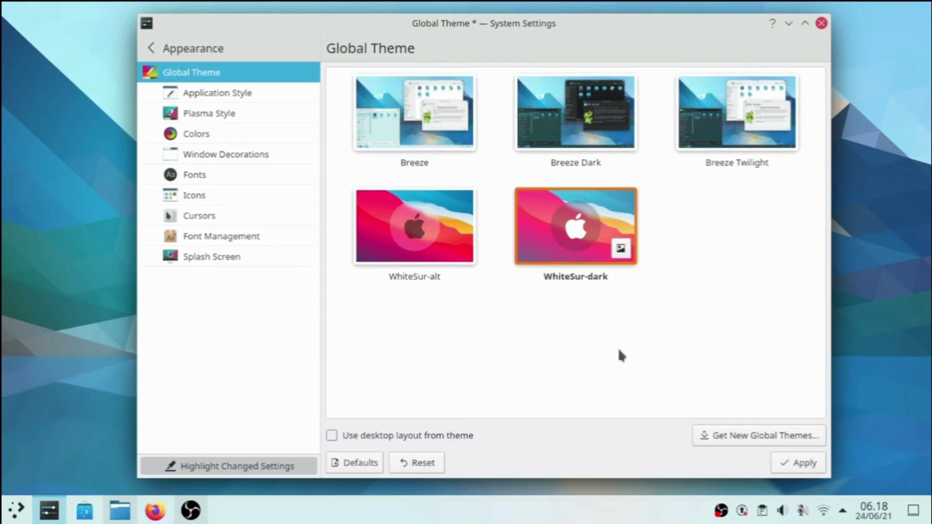
pyautogui.click(785, 466)
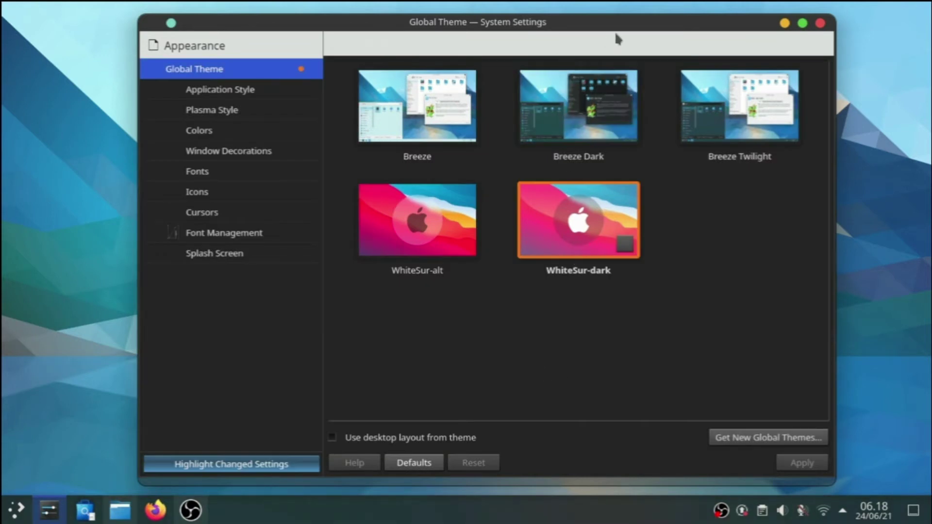
pyautogui.click(417, 225)
pyautogui.click(801, 463)
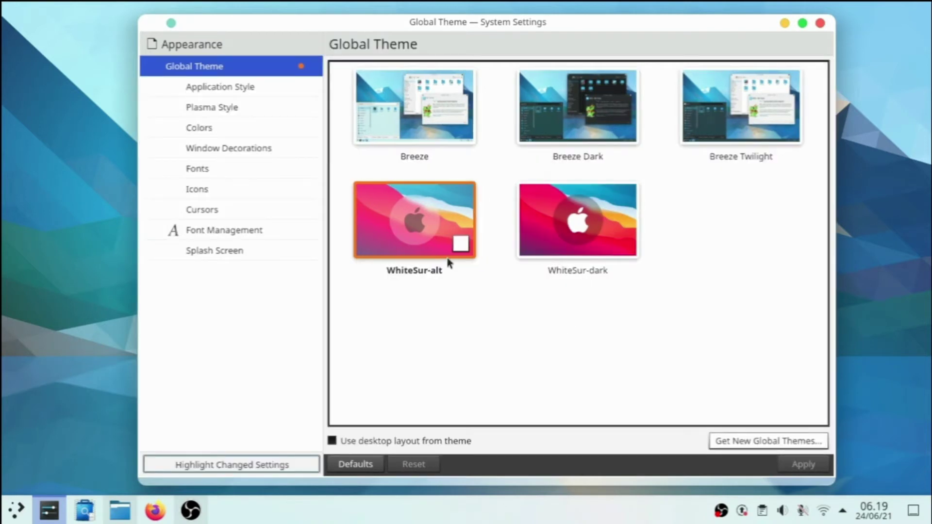
# Examine the available Plasma styles and the WhiteSur variants among the window decoration themes
pyautogui.click(259, 107)
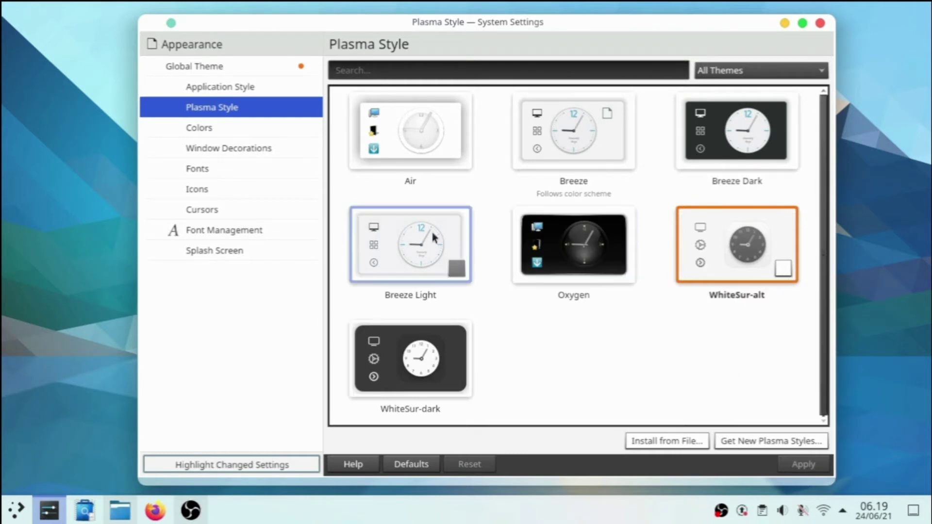
pyautogui.click(257, 148)
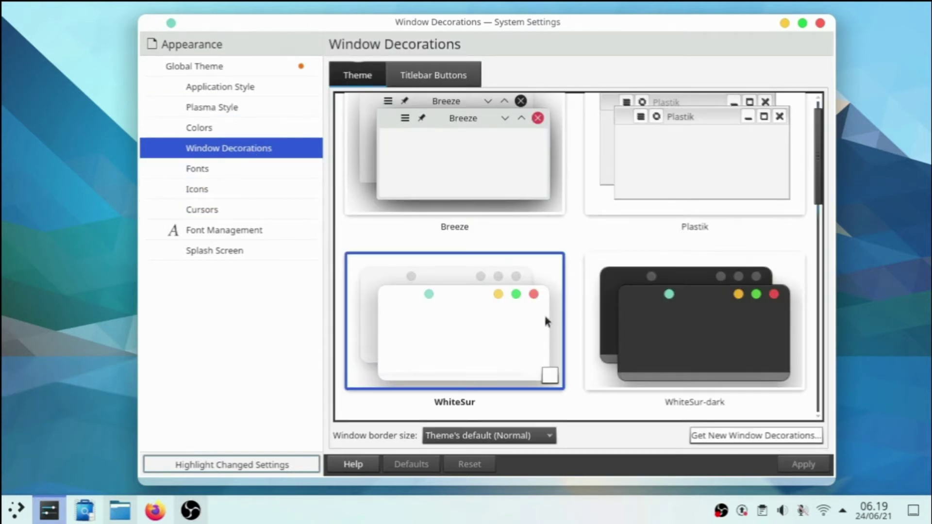
pyautogui.scroll(-2, 512, 332)
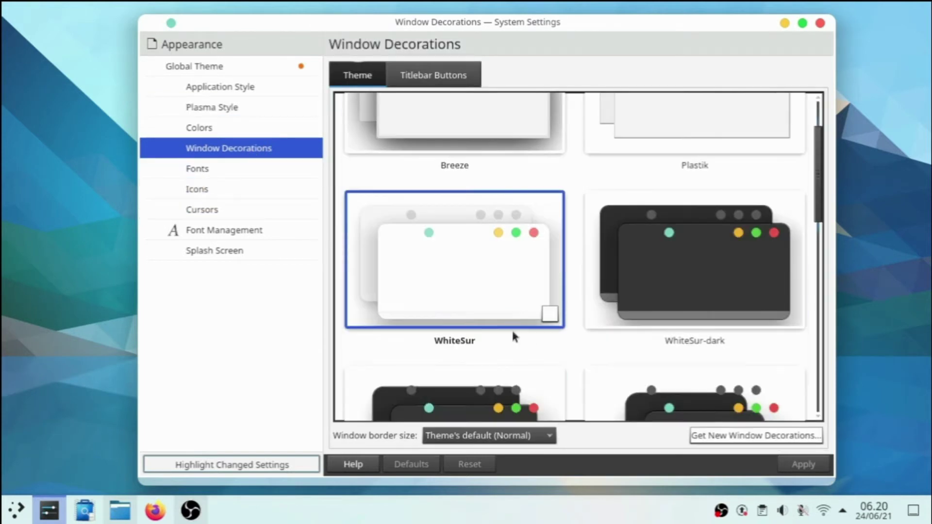
pyautogui.scroll(-9, 513, 335)
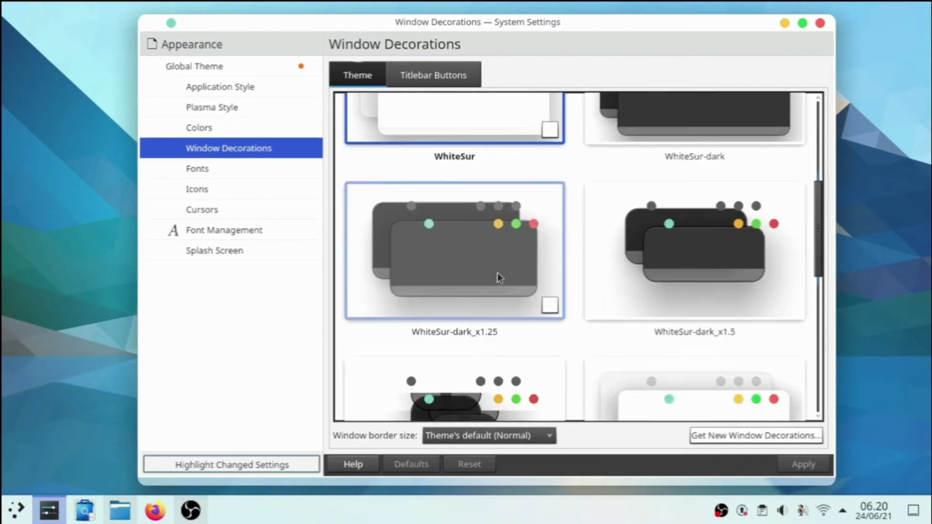
pyautogui.scroll(-12, 510, 297)
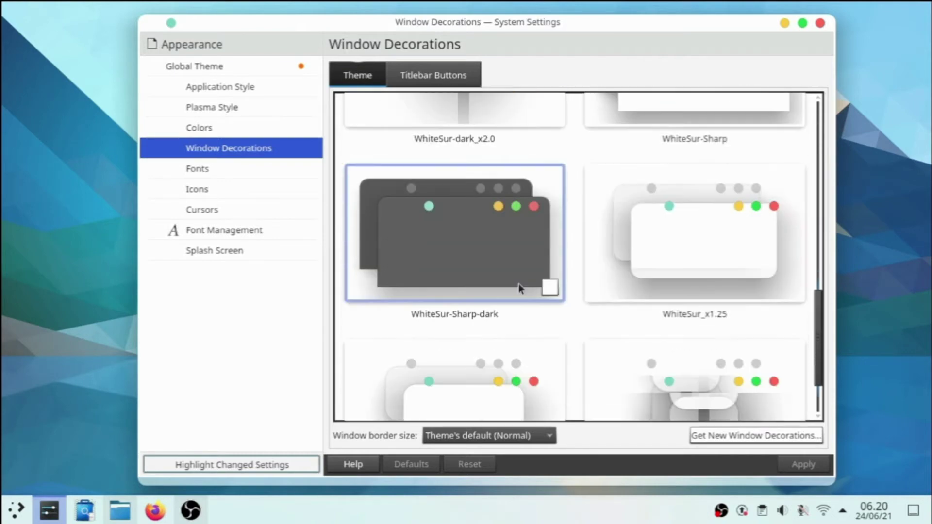
pyautogui.scroll(15, 519, 286)
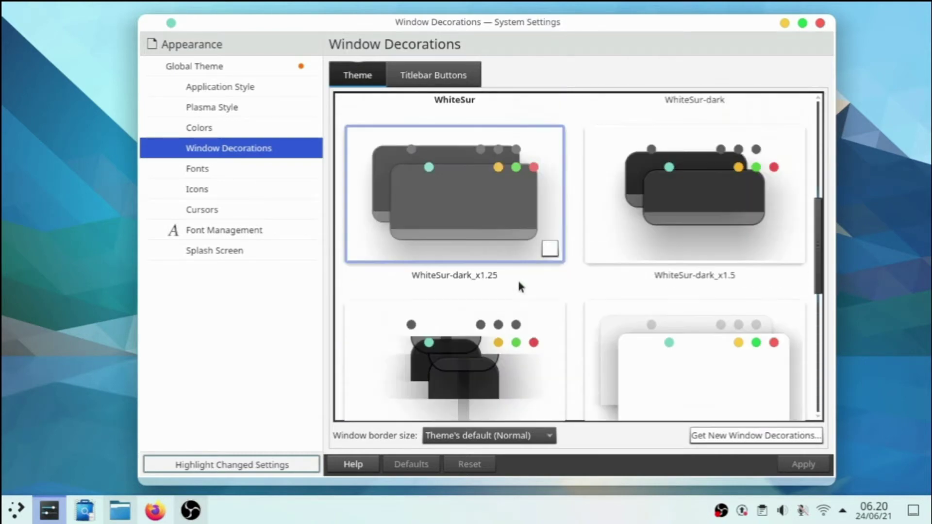
pyautogui.scroll(2, 519, 281)
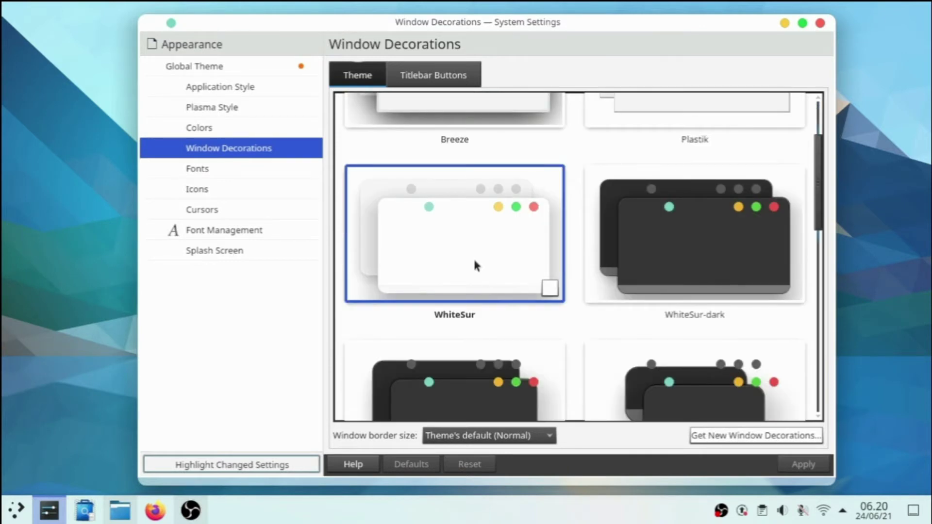
# Reduce the titlebar buttons to Close, Minimize and Maximize, placed in that order before the title, and apply the change
pyautogui.click(440, 79)
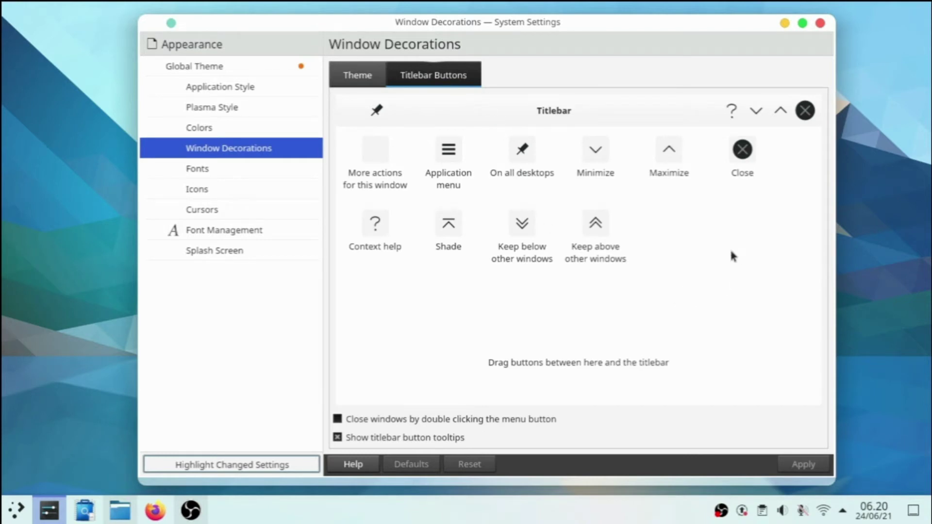
pyautogui.moveTo(382, 113); pyautogui.dragTo(547, 256)
pyautogui.moveTo(357, 119); pyautogui.dragTo(534, 247)
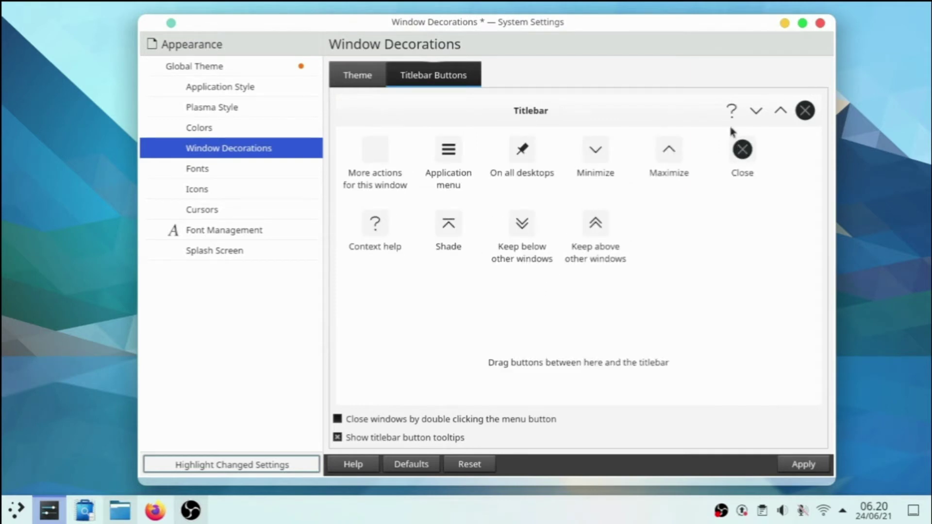
pyautogui.moveTo(755, 110); pyautogui.dragTo(359, 114)
pyautogui.moveTo(791, 112); pyautogui.dragTo(351, 111)
pyautogui.moveTo(807, 116); pyautogui.dragTo(423, 113)
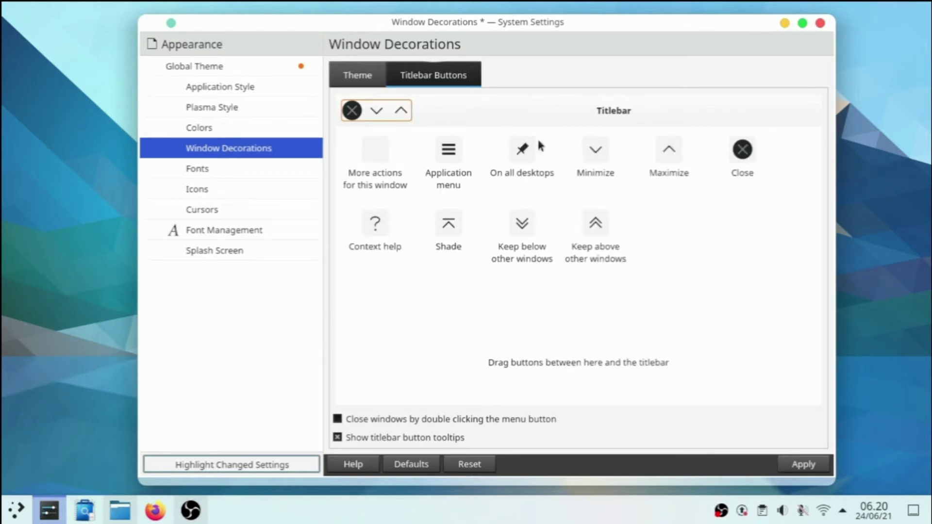
pyautogui.click(804, 465)
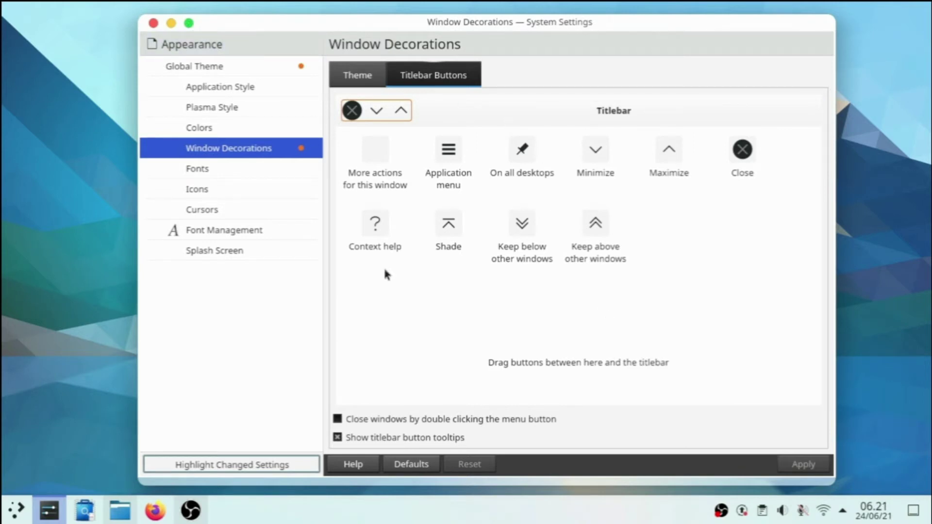
# Check the application style in use and log out of the desktop session
pyautogui.click(215, 85)
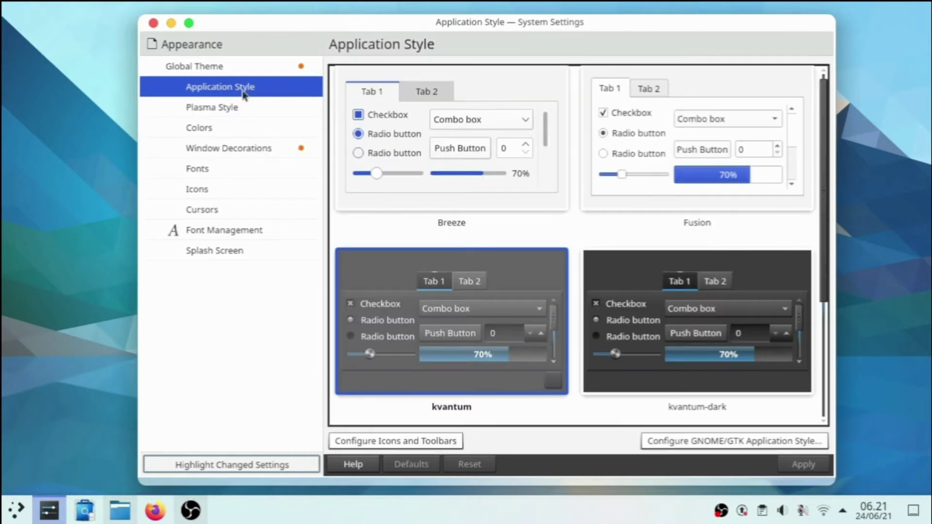
pyautogui.click(16, 510)
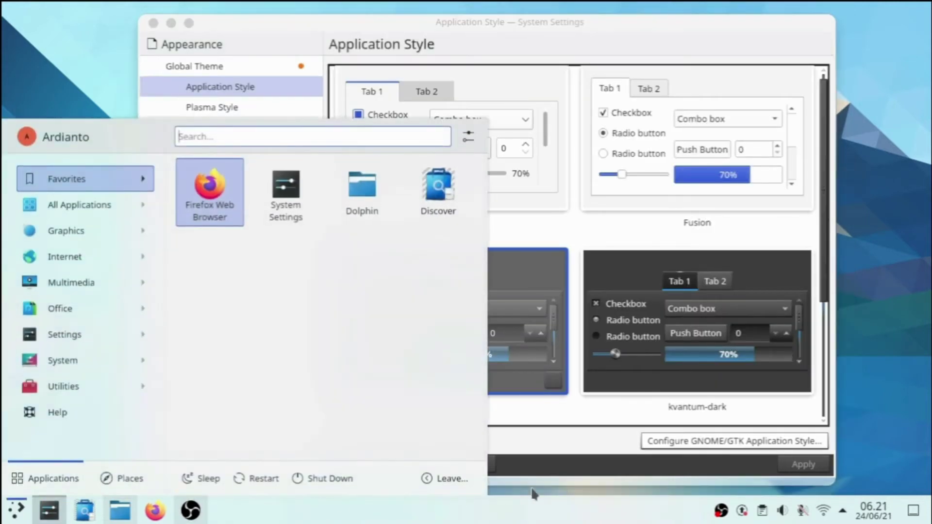
pyautogui.click(441, 479)
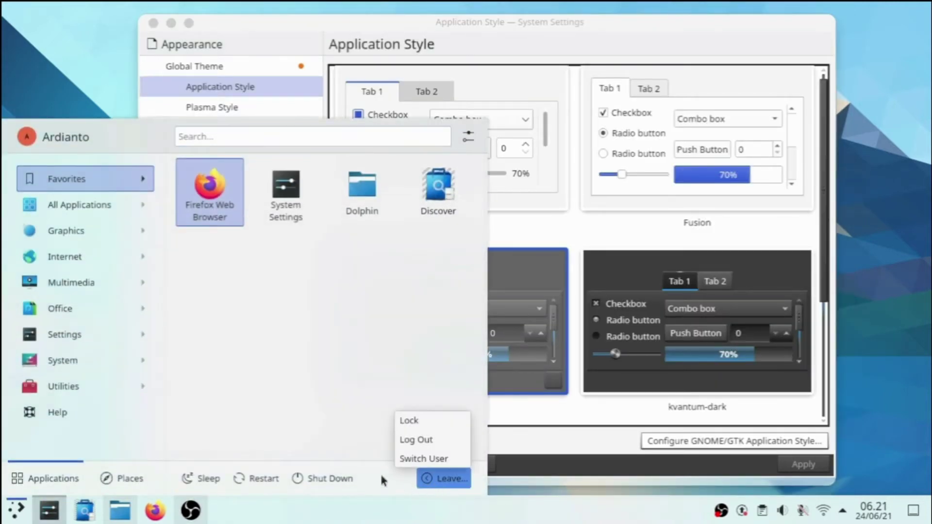
pyautogui.click(438, 441)
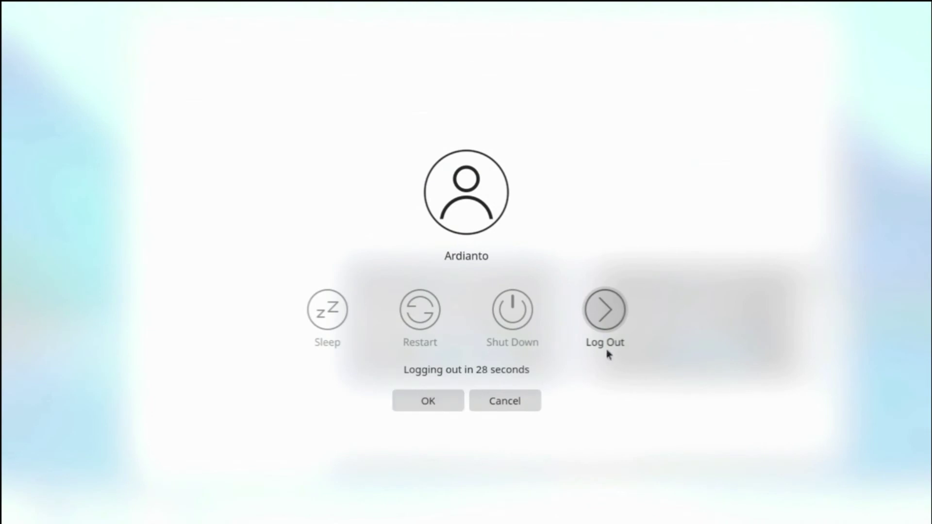
pyautogui.click(432, 402)
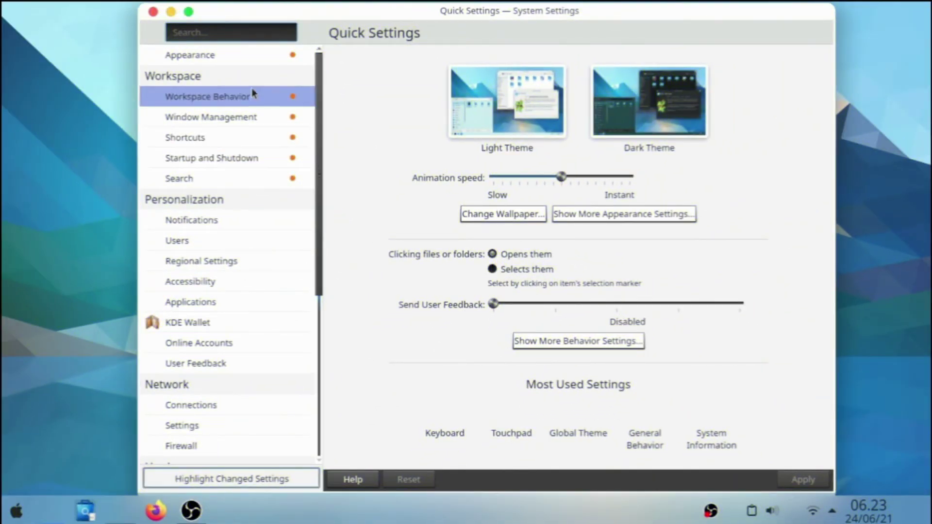
# Check which application style is selected in the Appearance settings and minimize the settings window
pyautogui.click(255, 56)
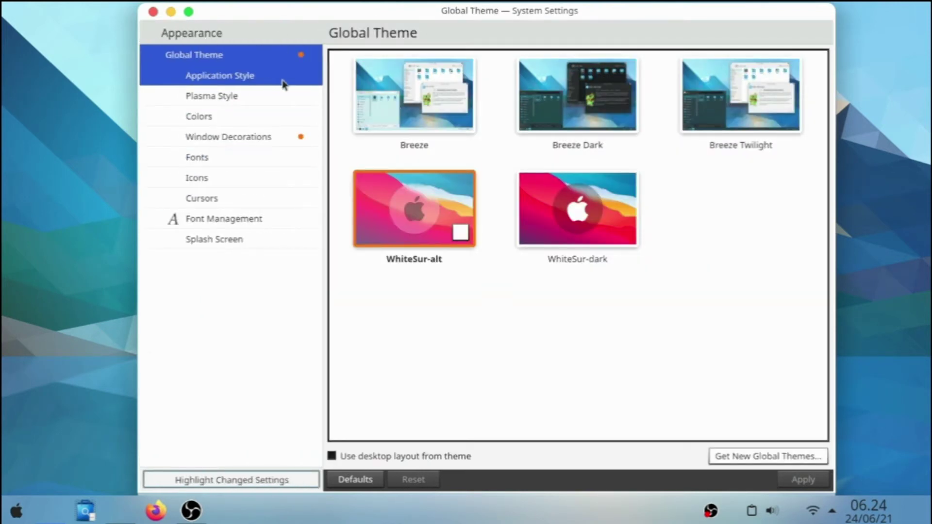
pyautogui.click(284, 84)
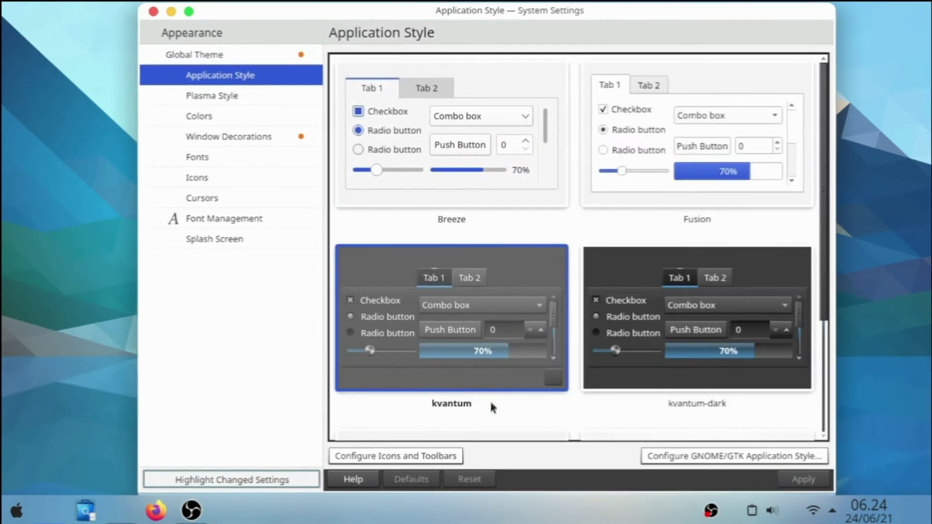
pyautogui.click(172, 11)
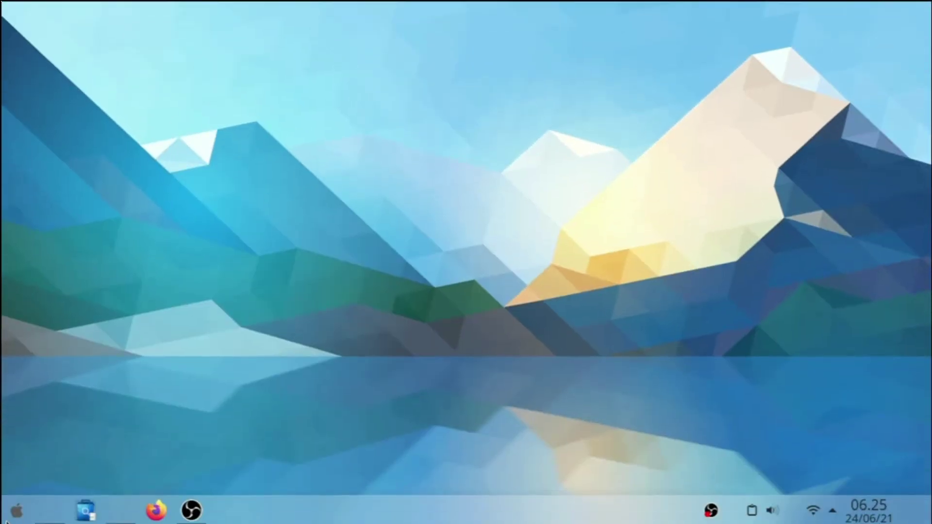
# Search the application launcher for "kv" and launch Kvantum Manager
pyautogui.click(7, 521)
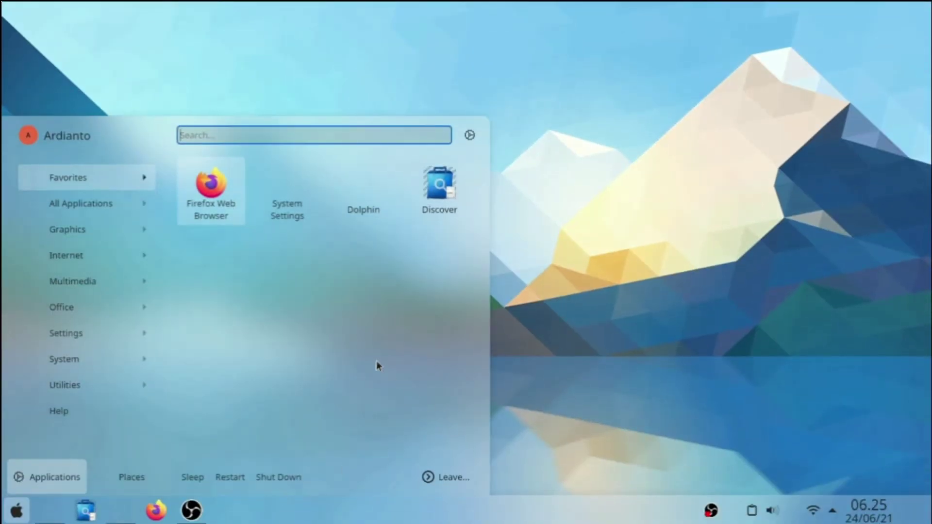
pyautogui.write('kv')
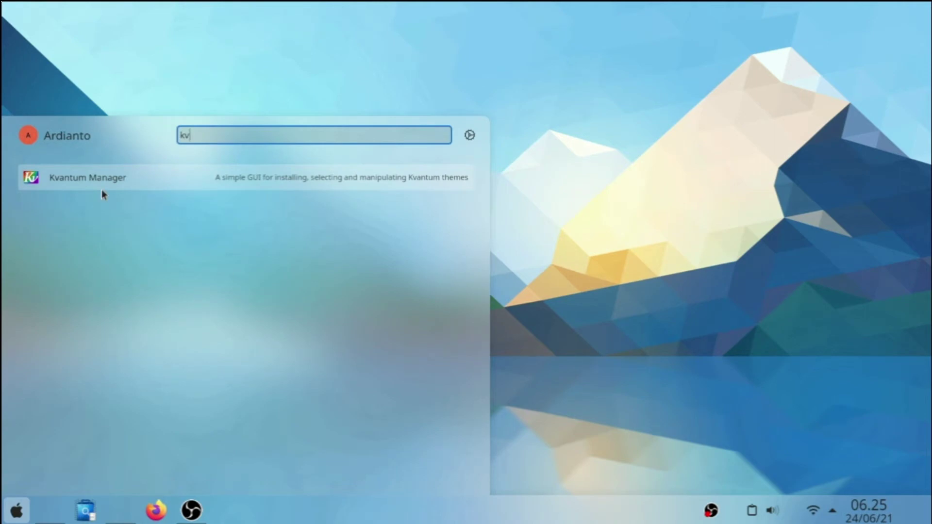
pyautogui.click(80, 173)
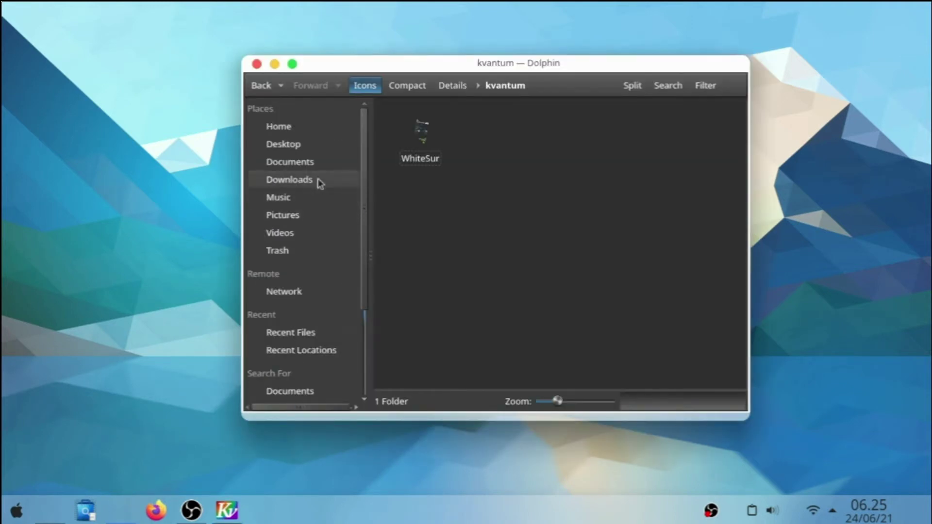
# Check the WhiteSur theme folder inside "macos theme file/kvantum" in Dolphin and minimize the file manager window
pyautogui.click(359, 219)
pyautogui.doubleClick(440, 158)
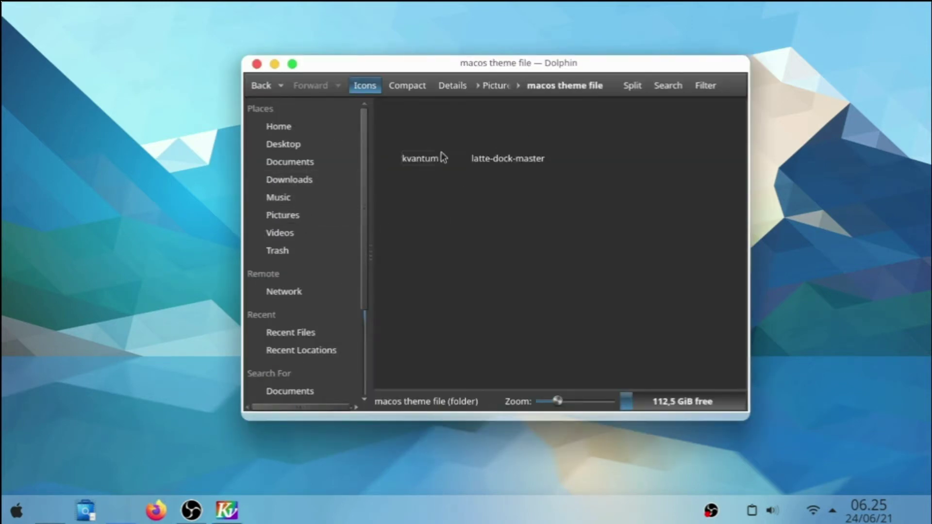
pyautogui.doubleClick(432, 157)
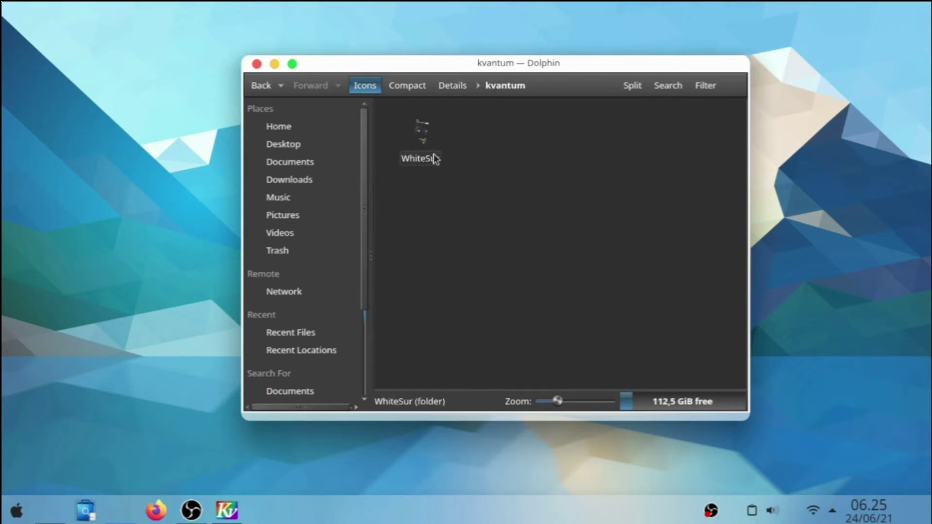
pyautogui.click(275, 65)
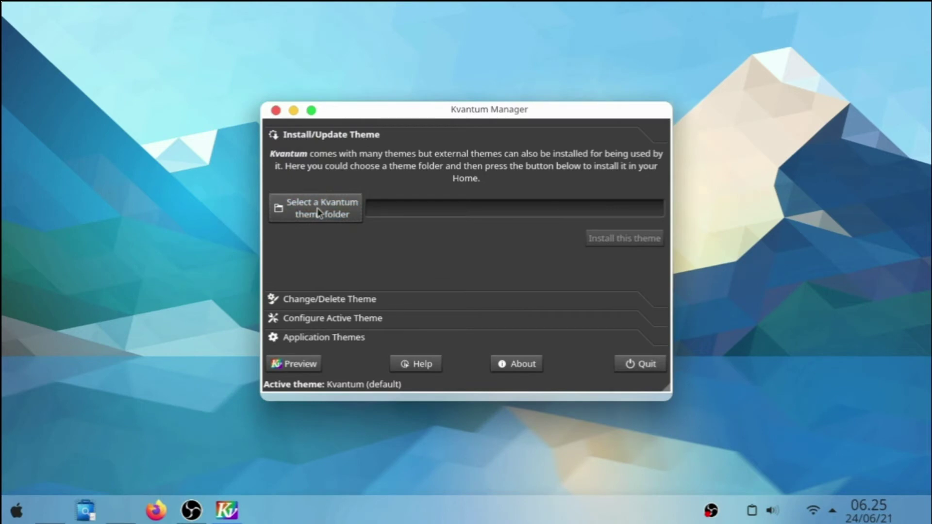
# Choose the WhiteSur folder under Pictures/macos theme file/kvantum as the Kvantum theme folder and install the theme
pyautogui.click(318, 212)
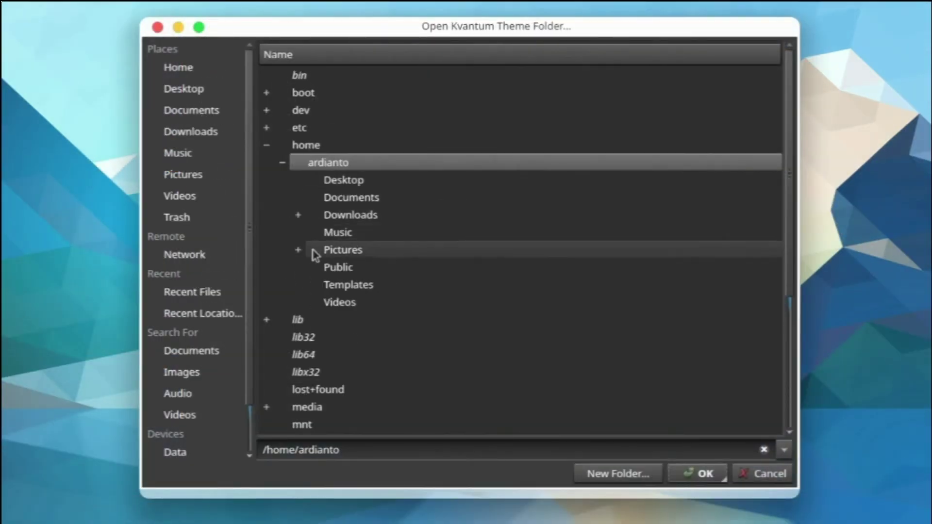
pyautogui.click(315, 221)
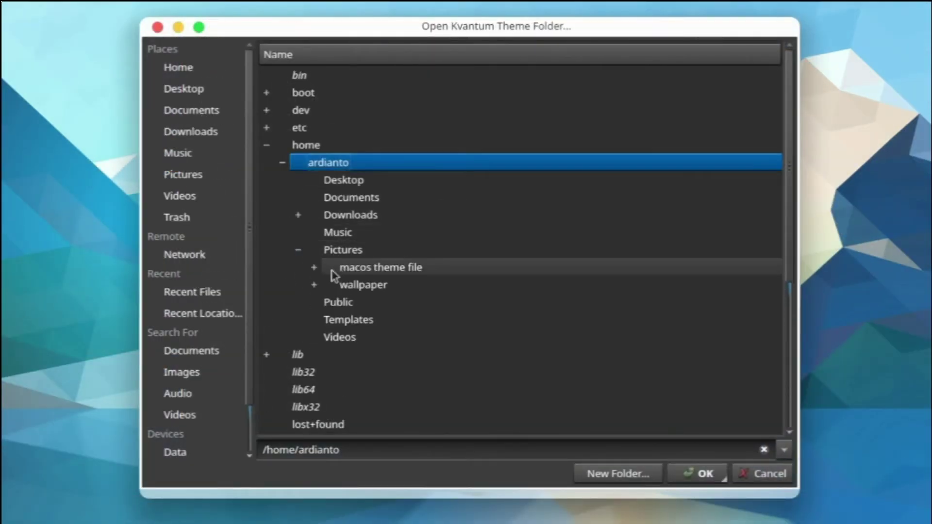
pyautogui.click(316, 272)
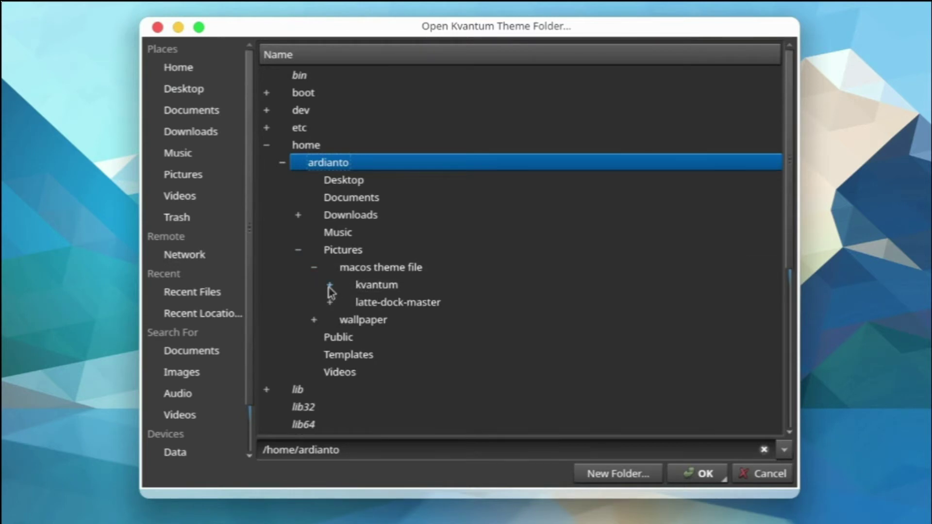
pyautogui.click(330, 286)
pyautogui.click(390, 303)
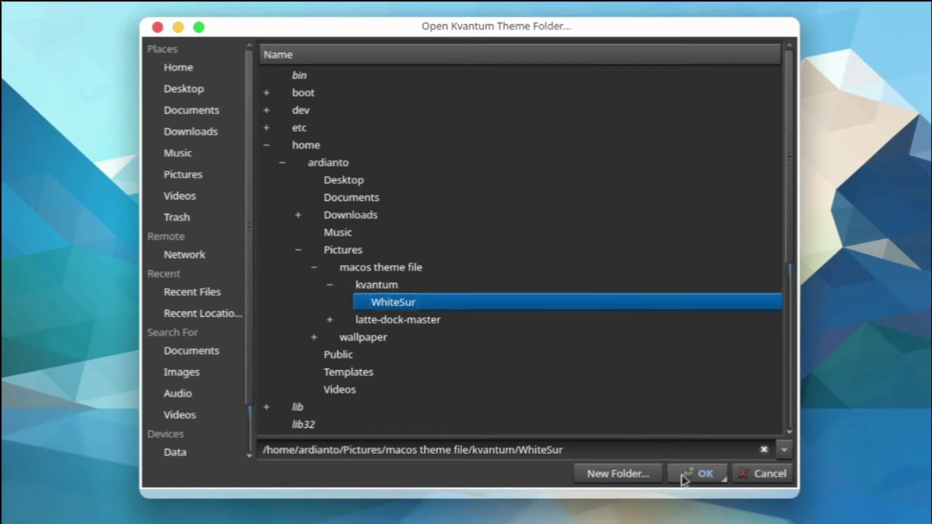
pyautogui.click(698, 474)
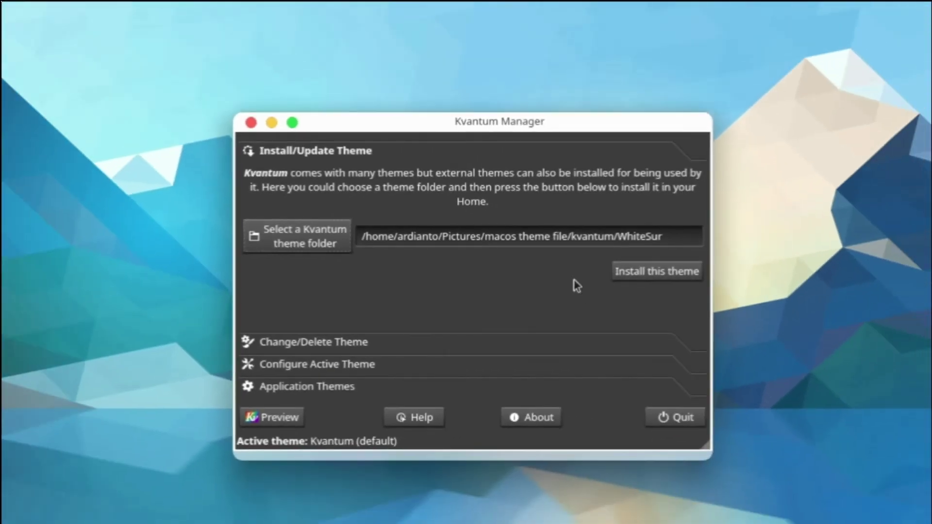
pyautogui.click(645, 272)
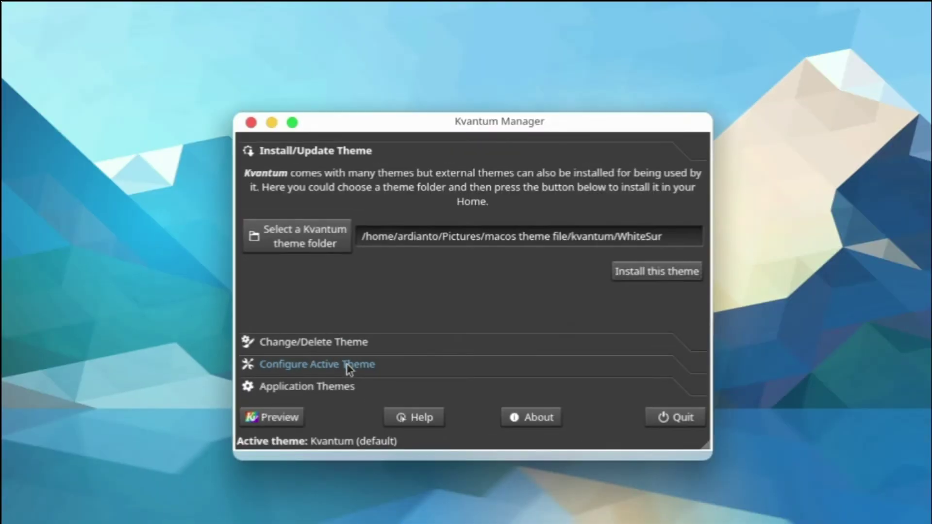
# Select WhiteSur from the installed Kvantum themes and make it the active theme
pyautogui.click(349, 369)
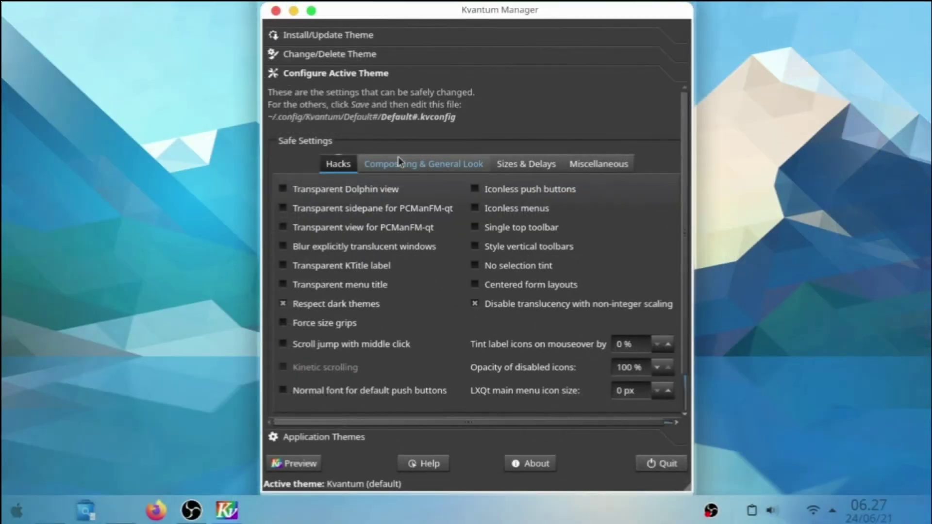
pyautogui.click(342, 56)
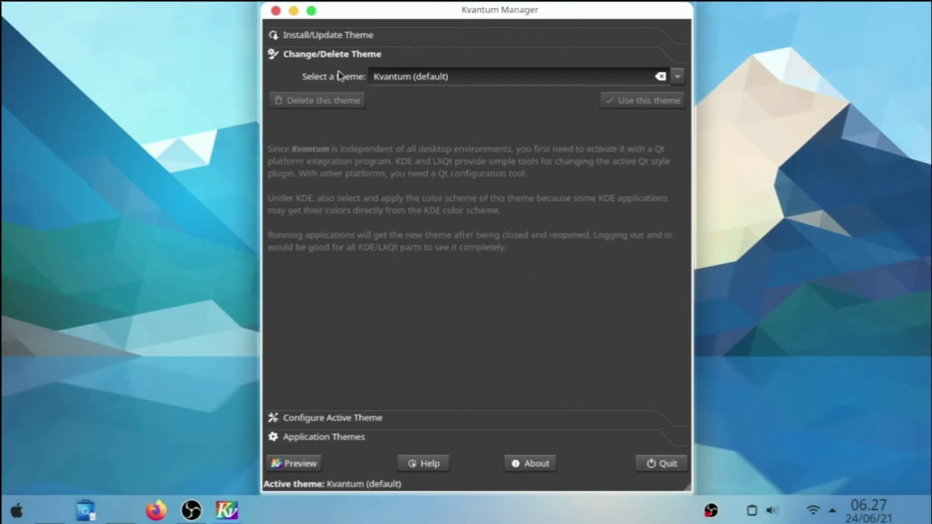
pyautogui.click(530, 78)
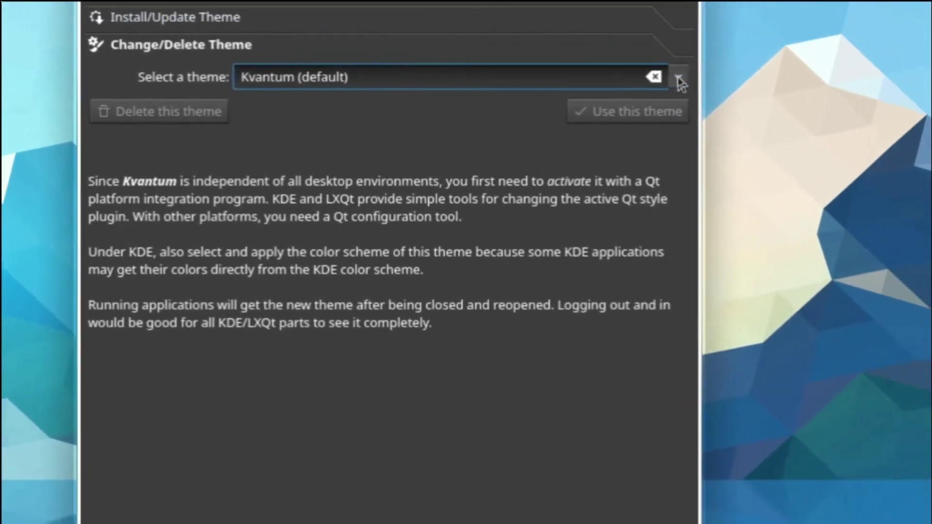
pyautogui.click(721, 81)
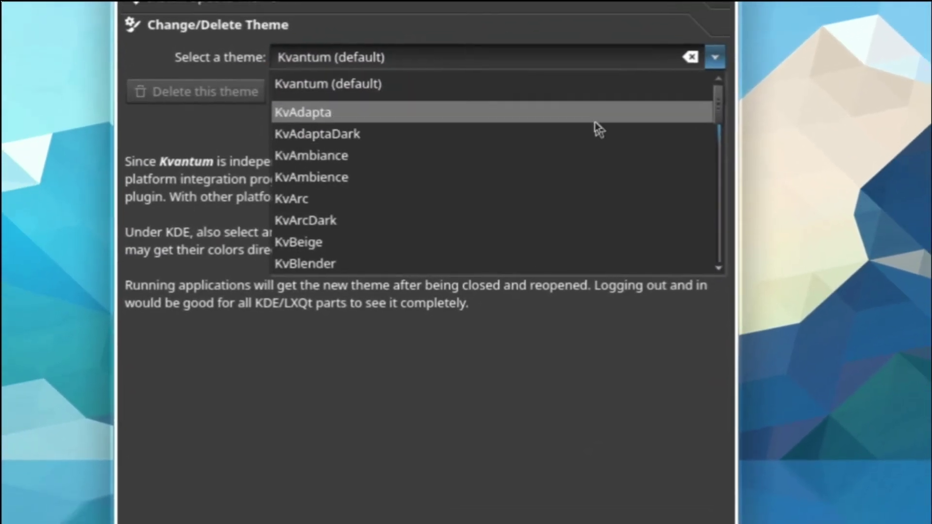
pyautogui.scroll(-8, 595, 127)
pyautogui.click(450, 257)
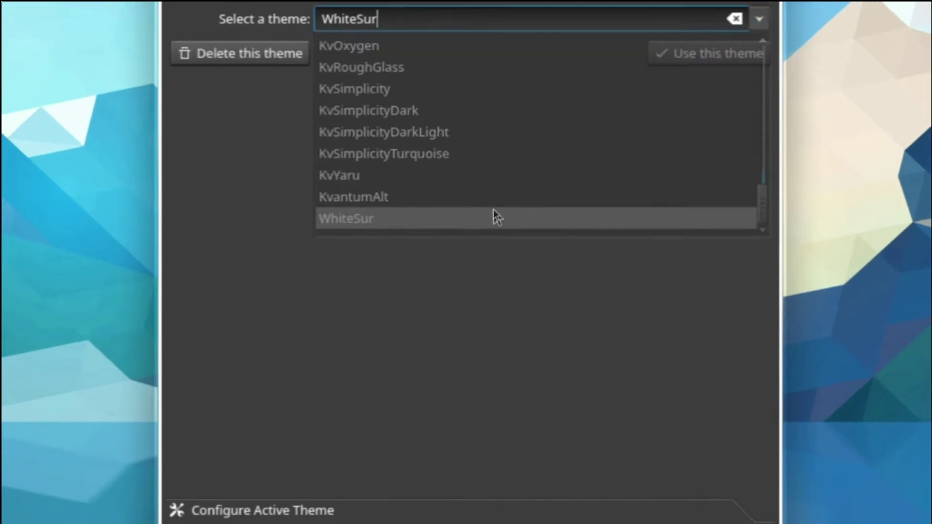
pyautogui.click(493, 218)
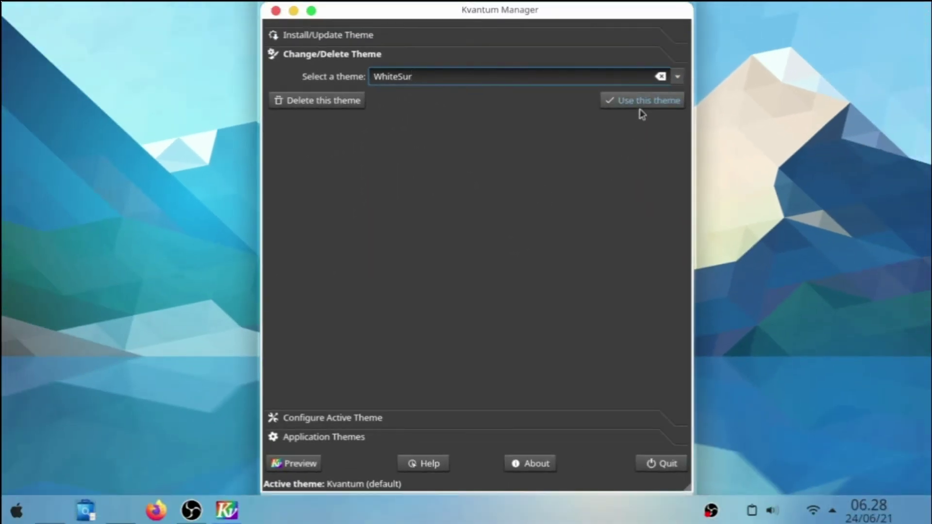
pyautogui.click(640, 106)
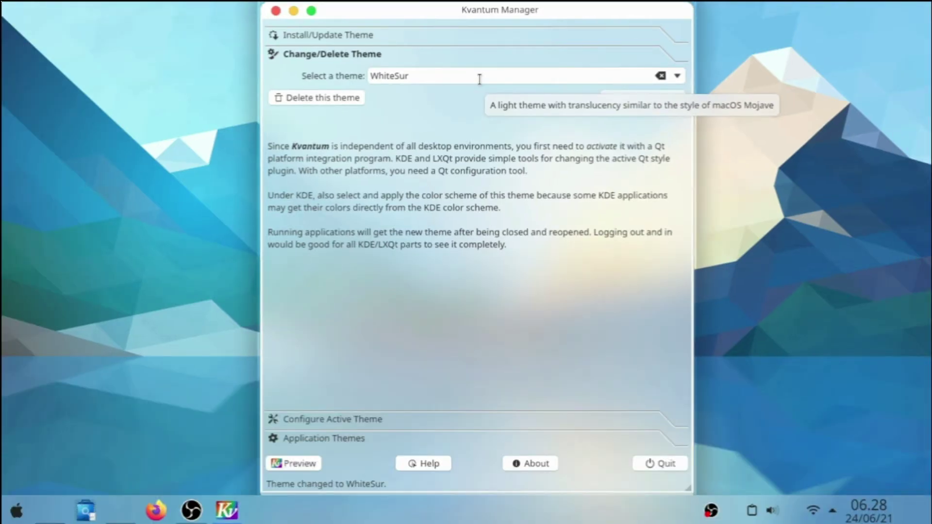
# In the active theme's compositing and general look settings, reduce the window opacity by 5 %
pyautogui.click(348, 420)
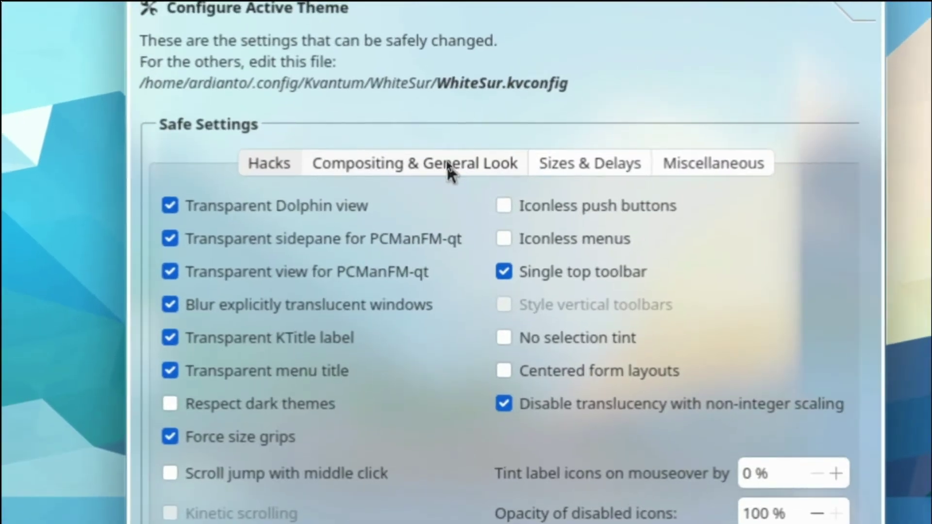
pyautogui.click(447, 165)
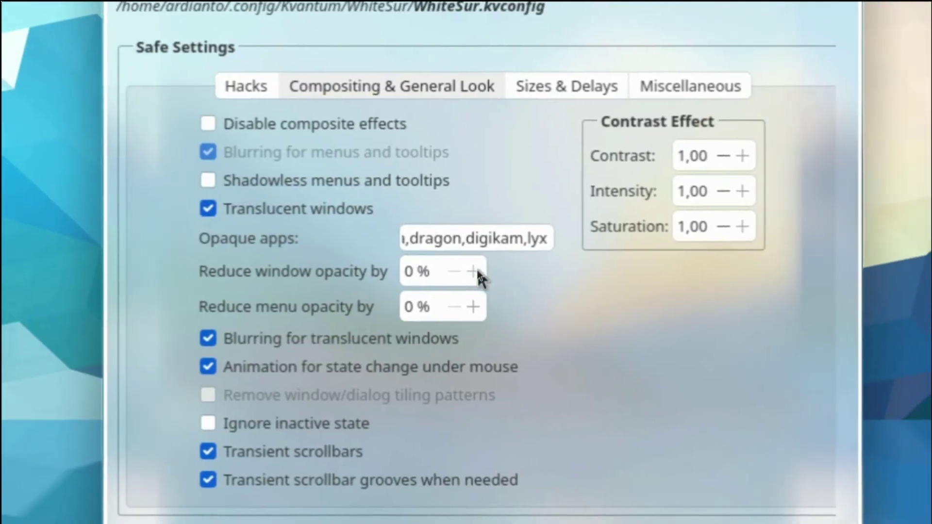
pyautogui.click(473, 271)
pyautogui.click(473, 271)
pyautogui.click(473, 271)
pyautogui.click(473, 271)
pyautogui.click(473, 271)
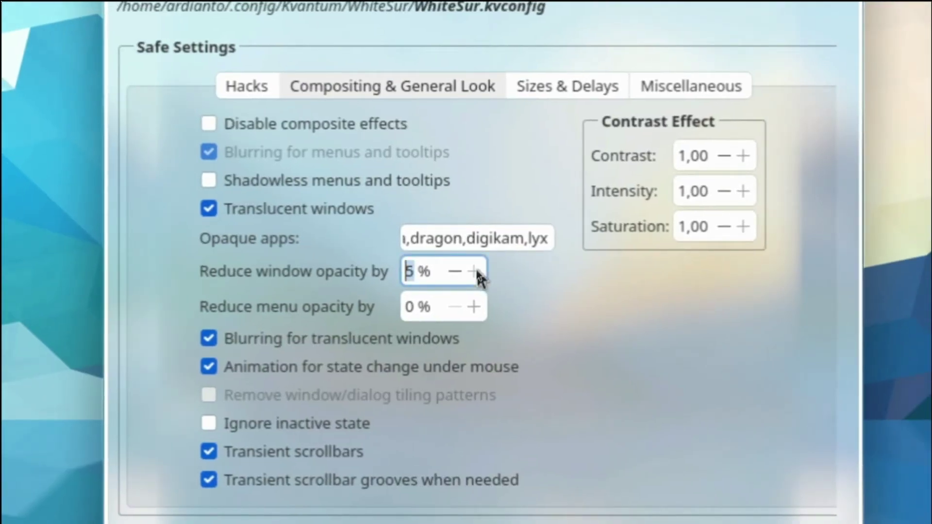
# Set the menu opacity reduction of the WhiteSur theme to 15 %
pyautogui.click(474, 307)
pyautogui.click(473, 307)
pyautogui.click(473, 307)
pyautogui.click(473, 307)
pyautogui.click(474, 307)
pyautogui.click(474, 307)
pyautogui.click(473, 307)
pyautogui.click(473, 290)
pyautogui.click(473, 291)
pyautogui.click(473, 291)
pyautogui.click(473, 290)
pyautogui.click(473, 290)
pyautogui.click(473, 290)
pyautogui.click(474, 290)
pyautogui.click(473, 290)
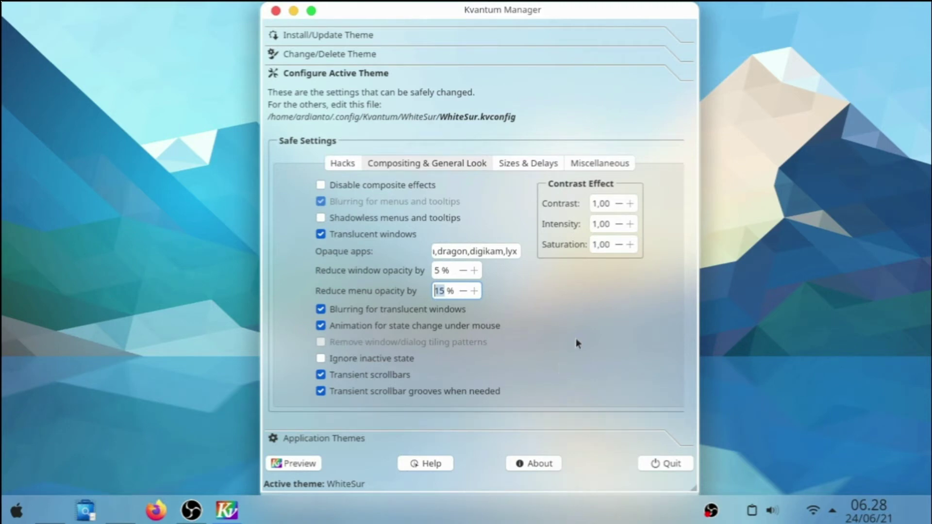
# Save the WhiteSur theme configuration and quit Kvantum Manager
pyautogui.scroll(-2, 575, 340)
pyautogui.scroll(2, 579, 289)
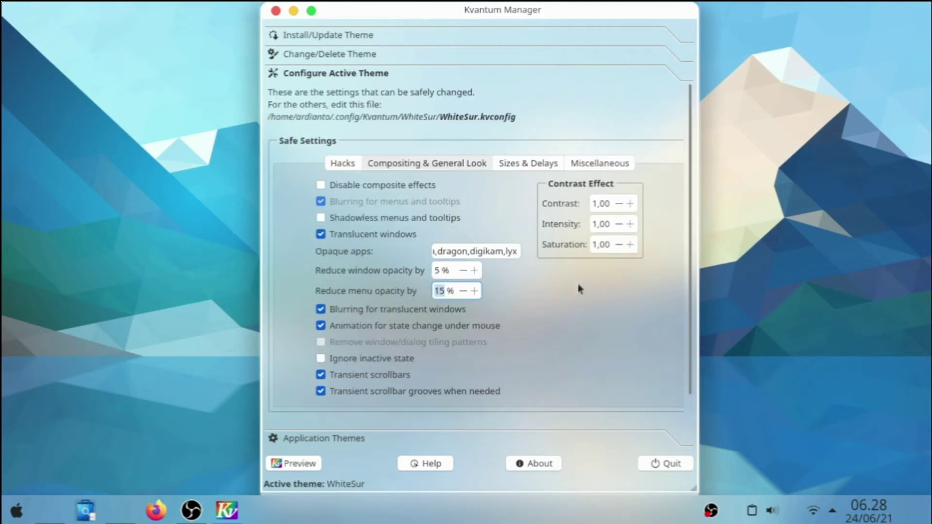
pyautogui.moveTo(690, 224); pyautogui.dragTo(691, 282)
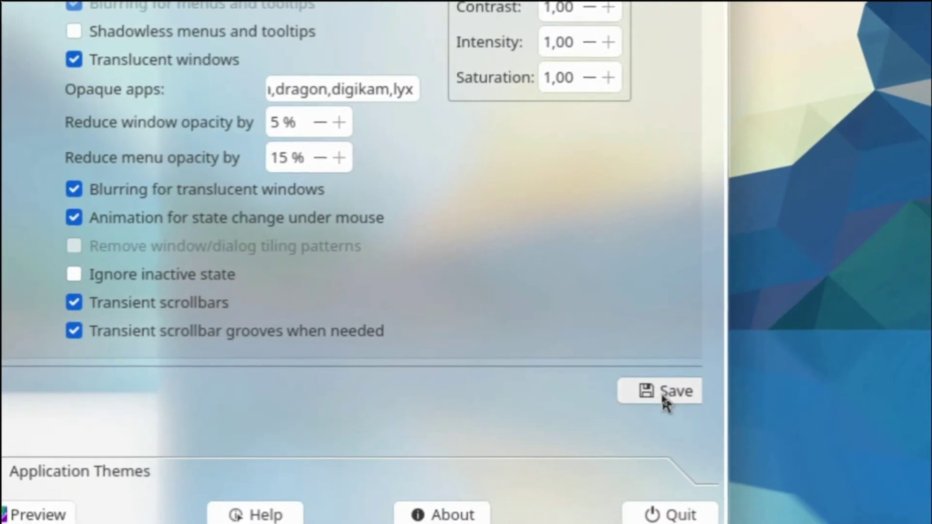
pyautogui.click(661, 392)
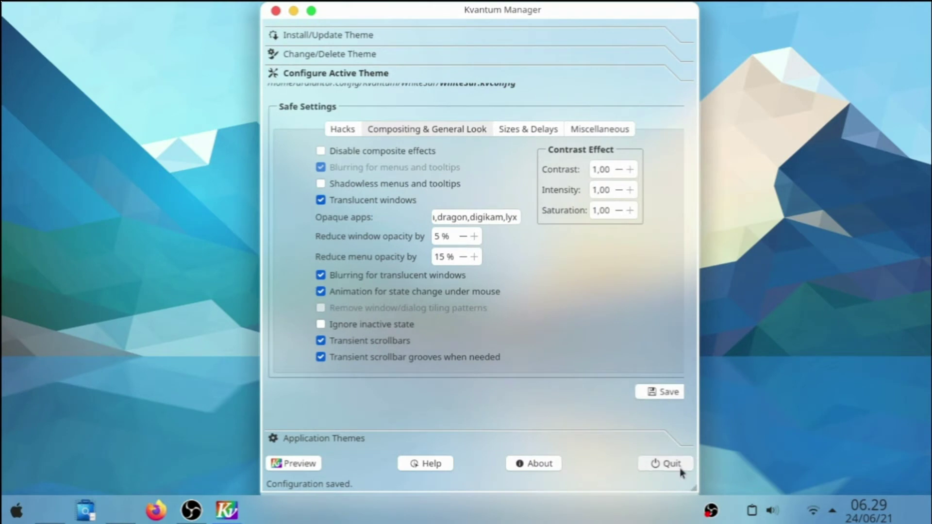
pyautogui.click(661, 463)
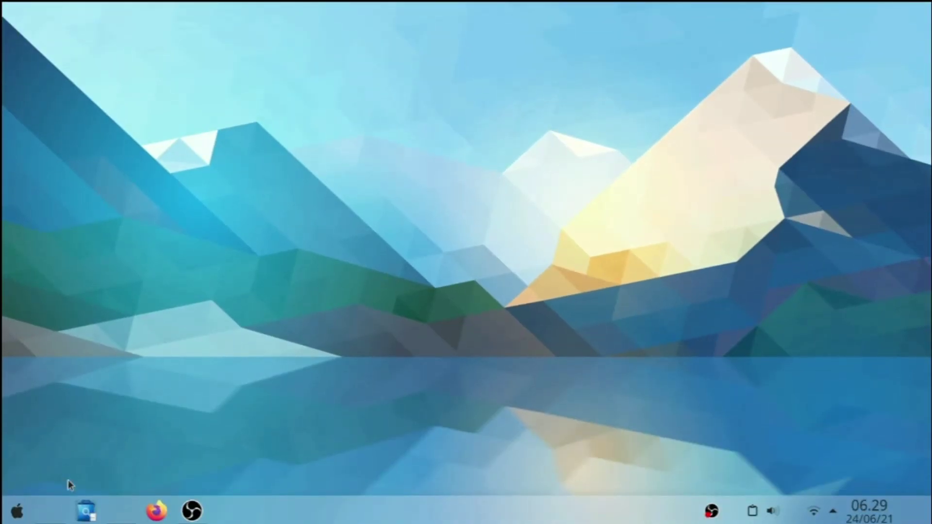
# Switch to System Settings, open the download catalogue for GNOME/GTK application styles and search it for "big sur"
pyautogui.click(56, 515)
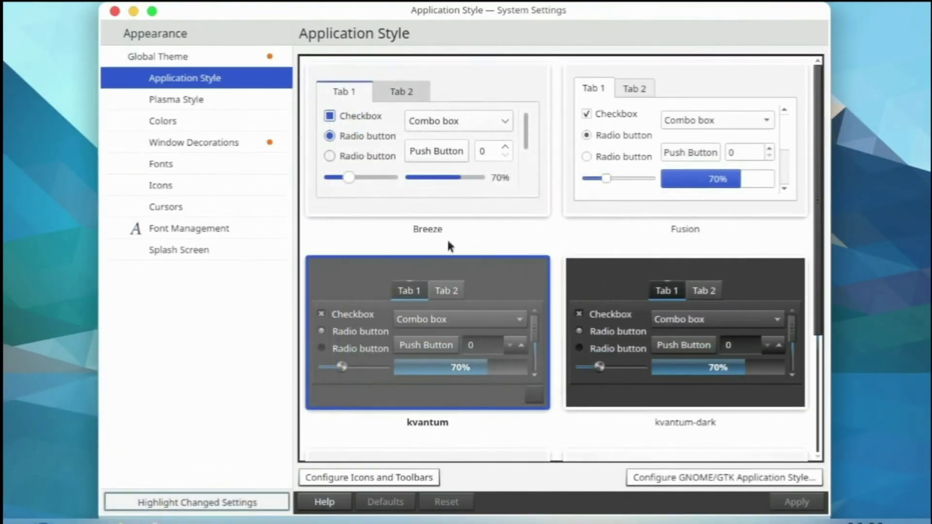
pyautogui.click(670, 478)
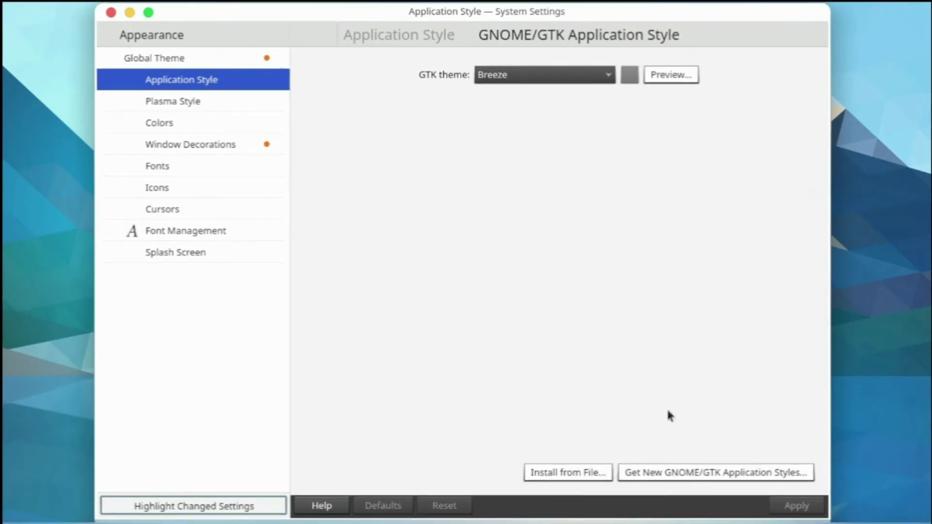
pyautogui.click(698, 478)
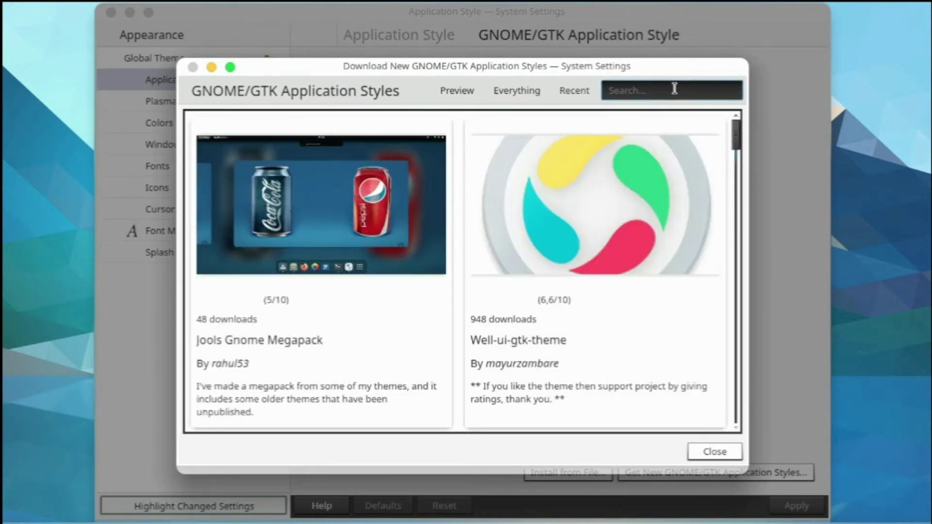
pyautogui.click(672, 96)
pyautogui.press('Return')
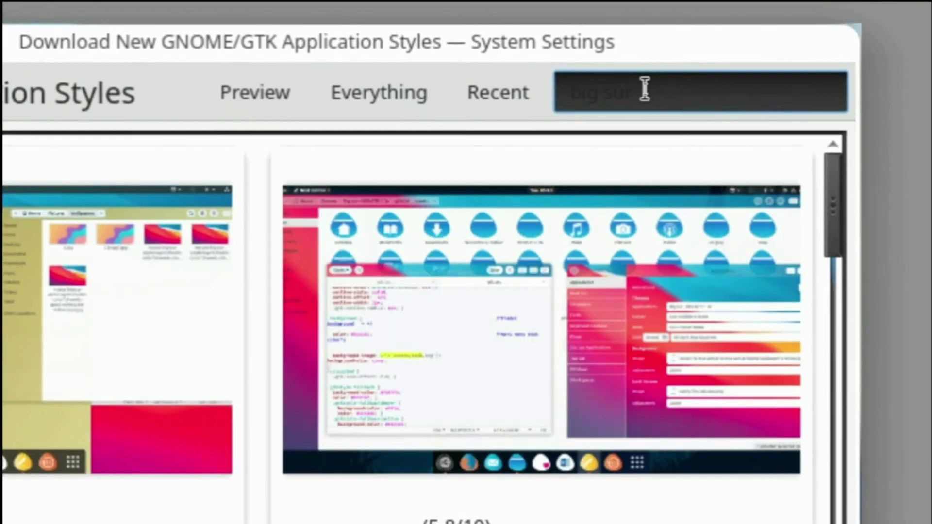
pyautogui.tripleClick(631, 32)
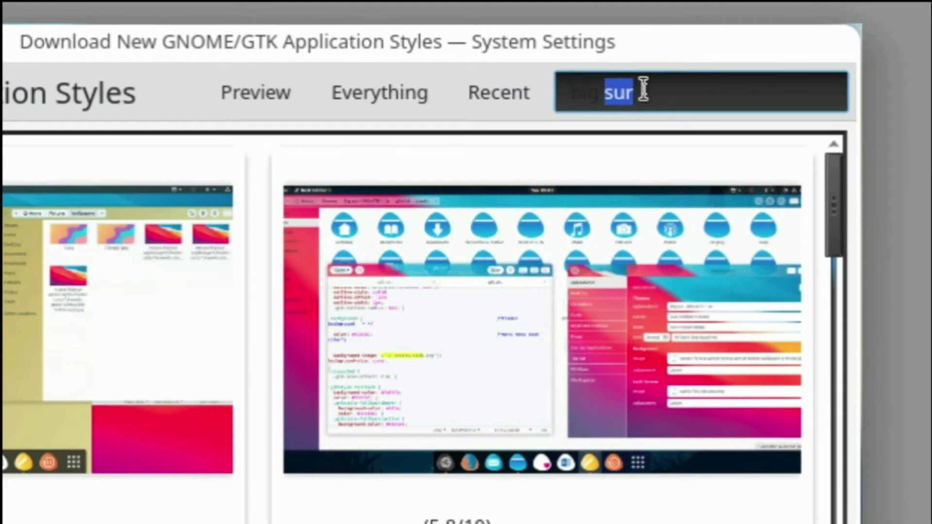
pyautogui.press('BackSpace')
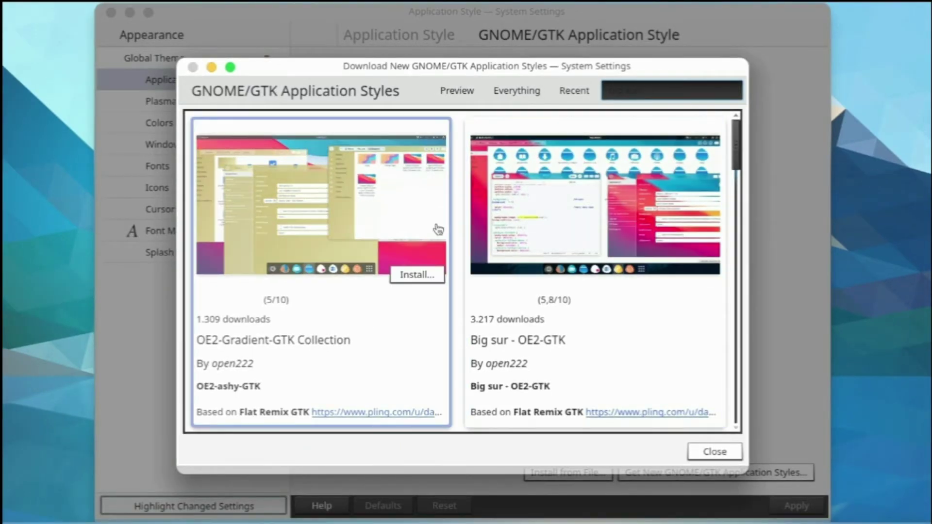
# Install the 6.1.zip variant of the Big Sur GTK theme from the search results and close the download catalogue
pyautogui.scroll(-2, 438, 230)
pyautogui.scroll(-6, 438, 230)
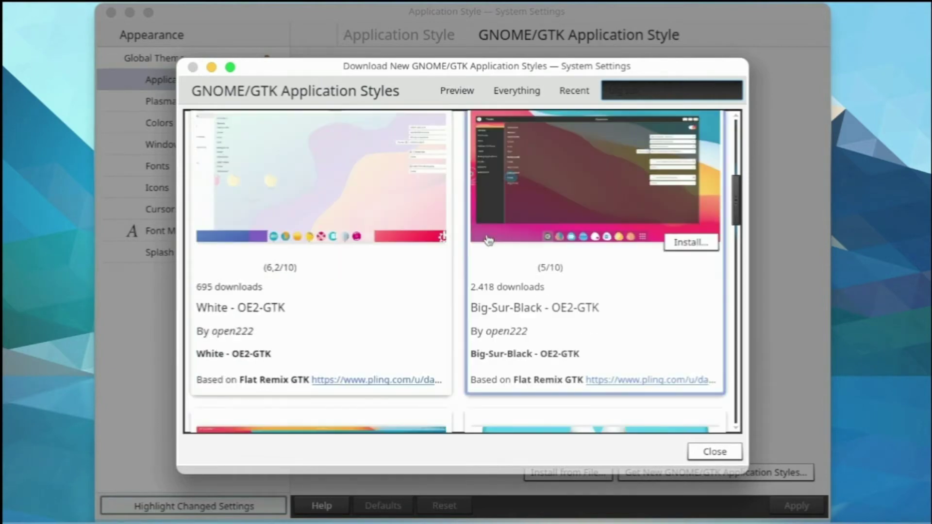
pyautogui.scroll(-8, 488, 239)
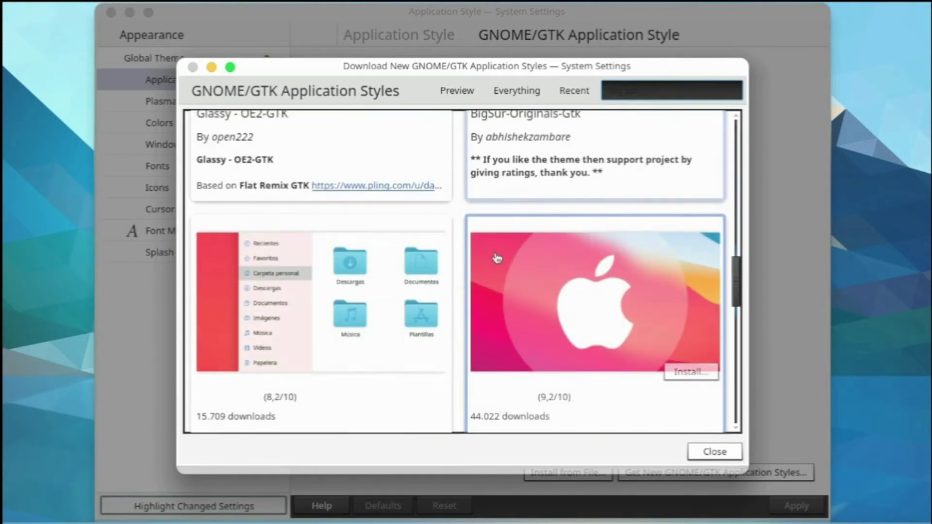
pyautogui.scroll(-3, 506, 252)
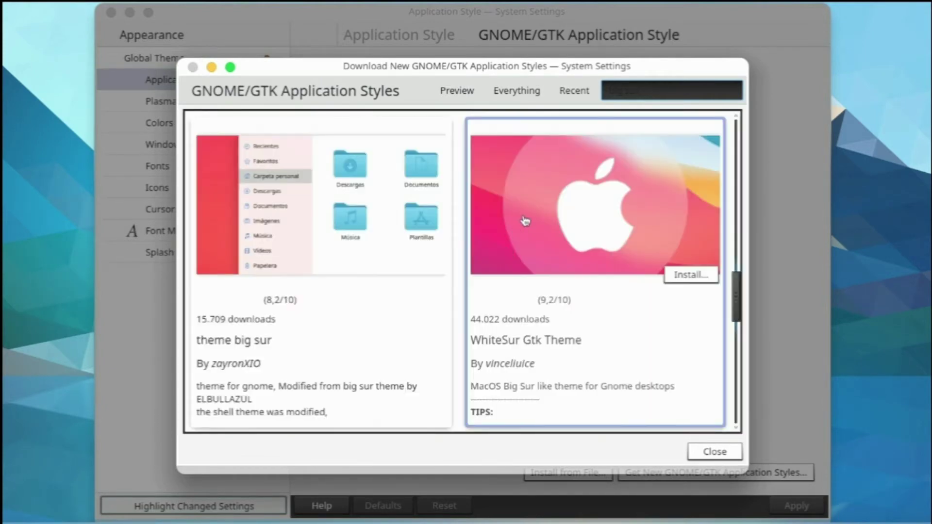
pyautogui.scroll(-10, 536, 225)
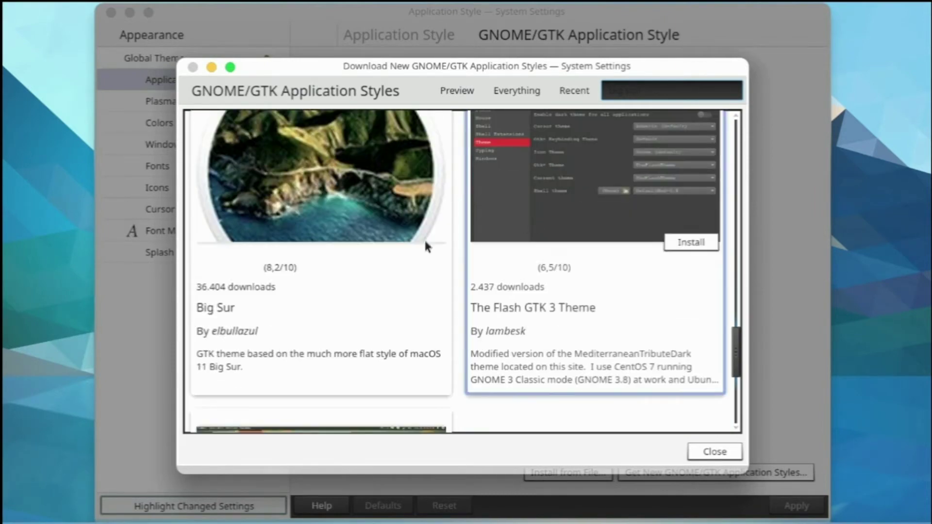
pyautogui.scroll(2, 353, 267)
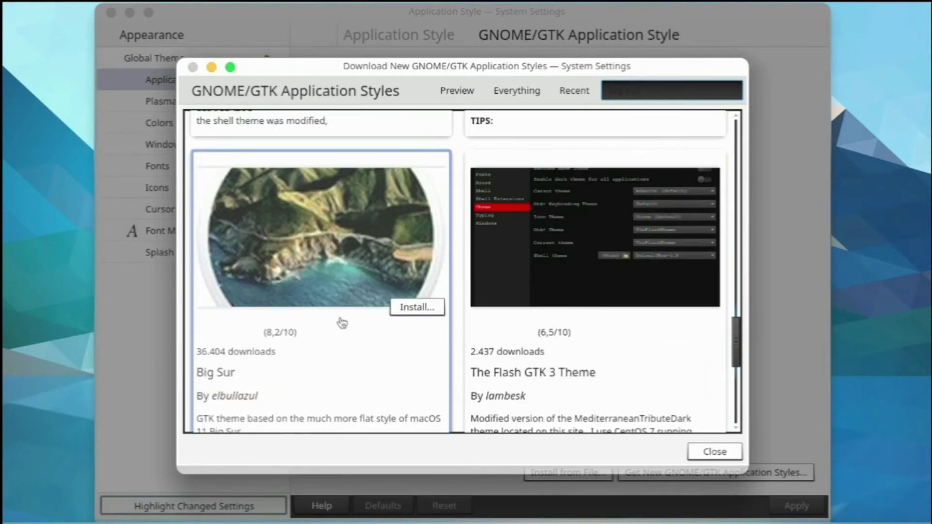
pyautogui.click(323, 368)
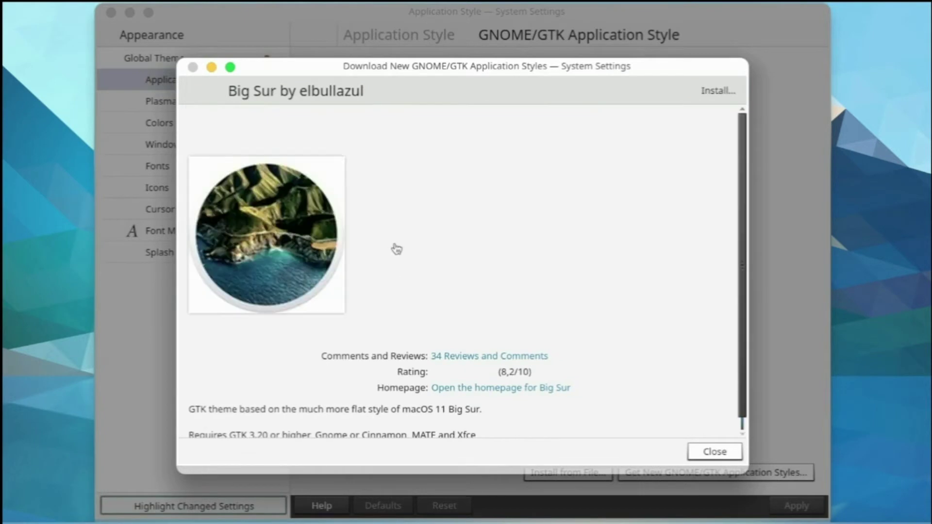
pyautogui.click(717, 92)
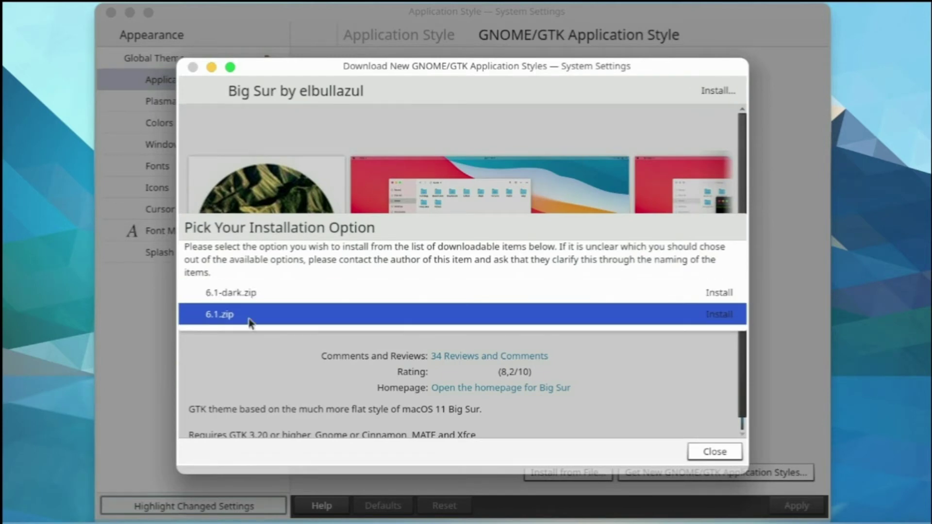
pyautogui.click(722, 318)
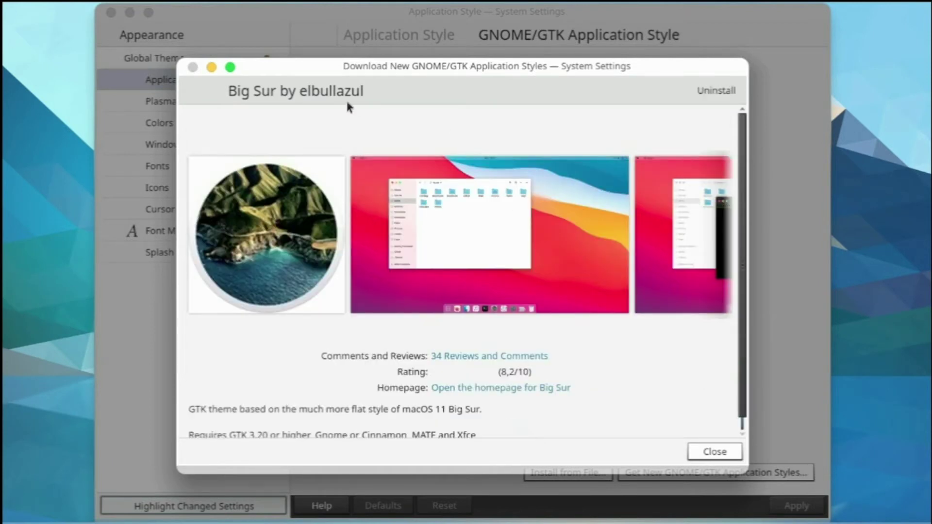
pyautogui.click(714, 452)
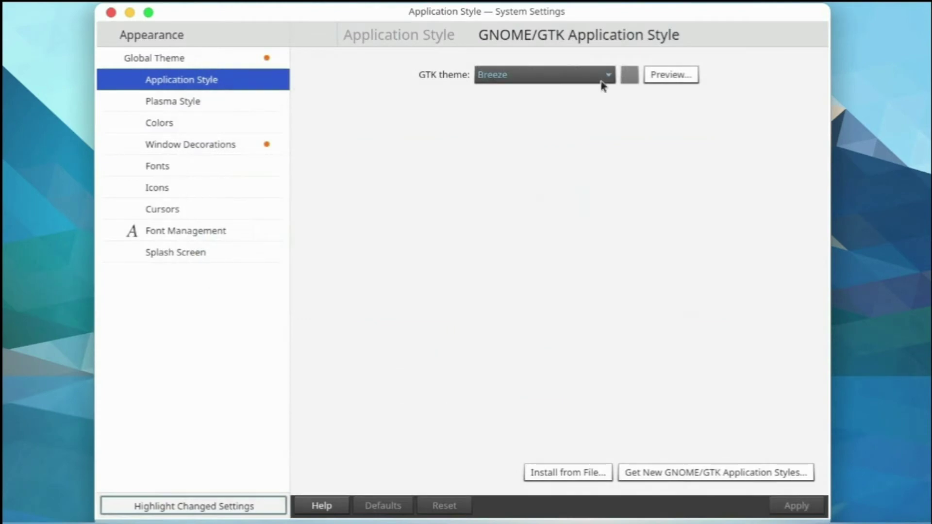
pyautogui.click(602, 78)
pyautogui.click(593, 78)
pyautogui.scroll(-2, 593, 77)
pyautogui.click(426, 46)
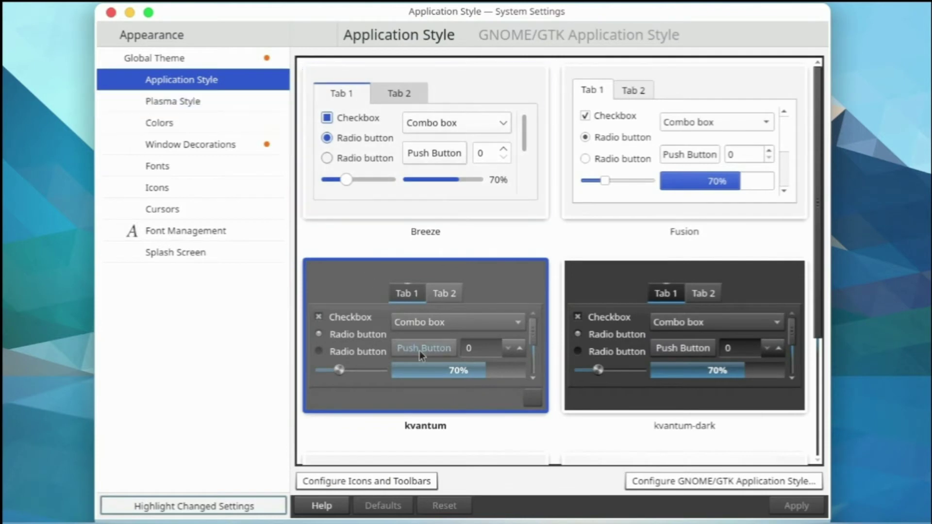
pyautogui.click(122, 37)
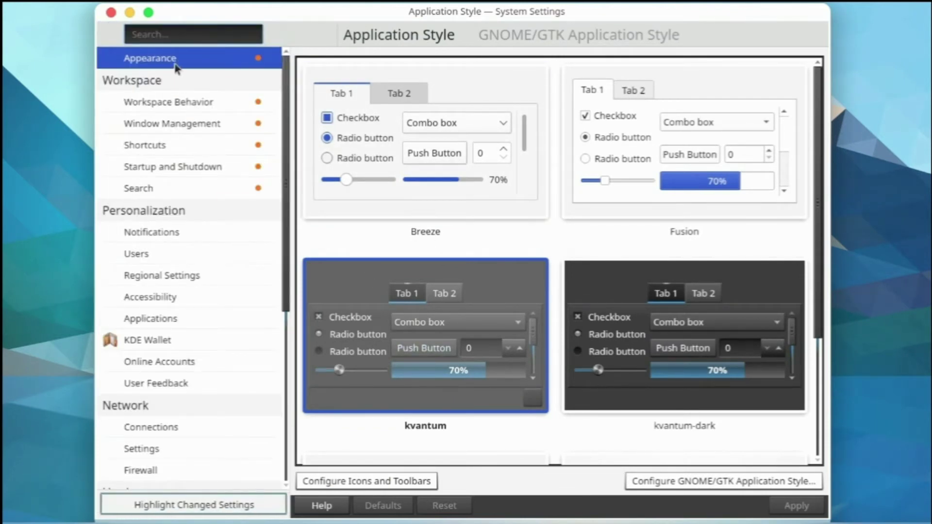
pyautogui.click(179, 61)
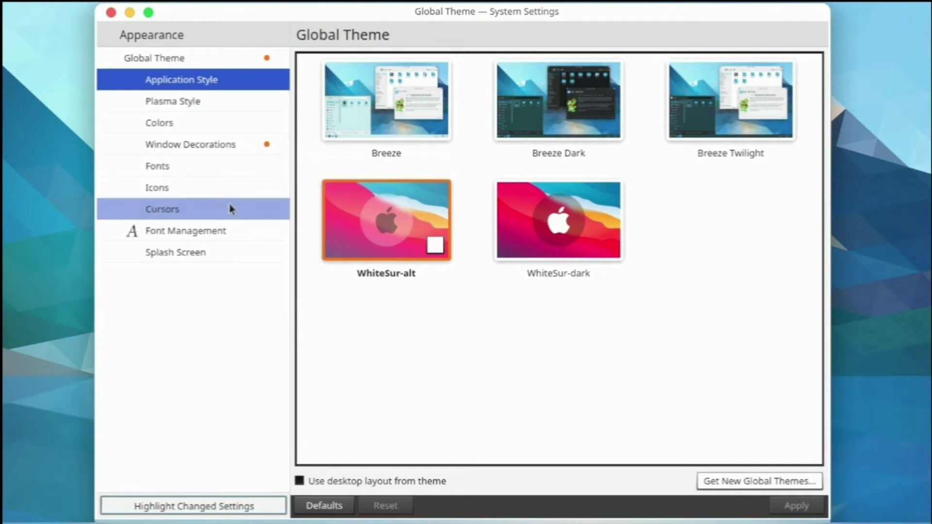
pyautogui.click(227, 142)
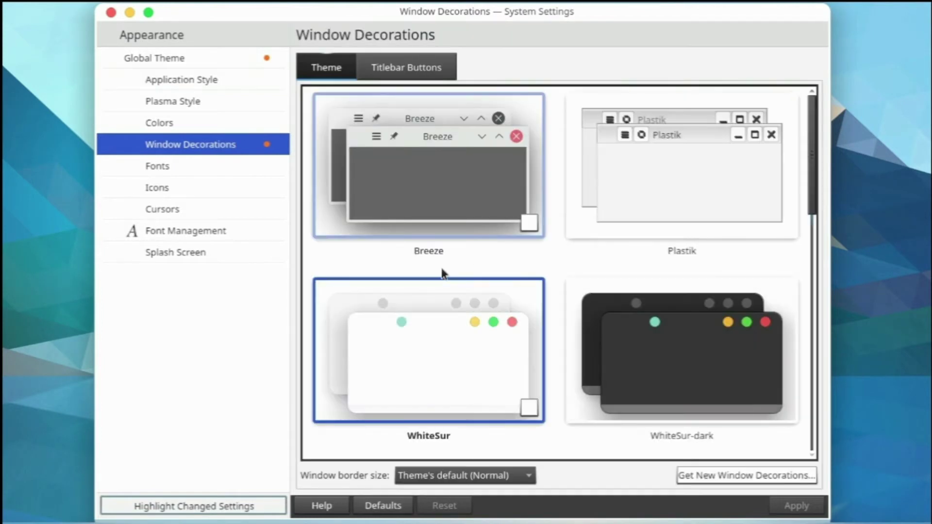
# Set the GTK theme to macOS-6.1 in the GNOME/GTK application style settings and apply it
pyautogui.click(225, 81)
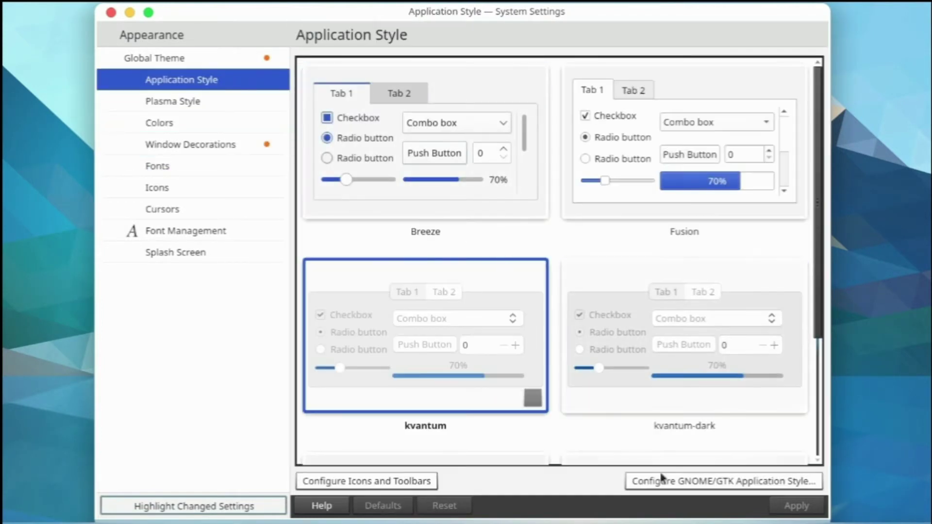
pyautogui.click(692, 483)
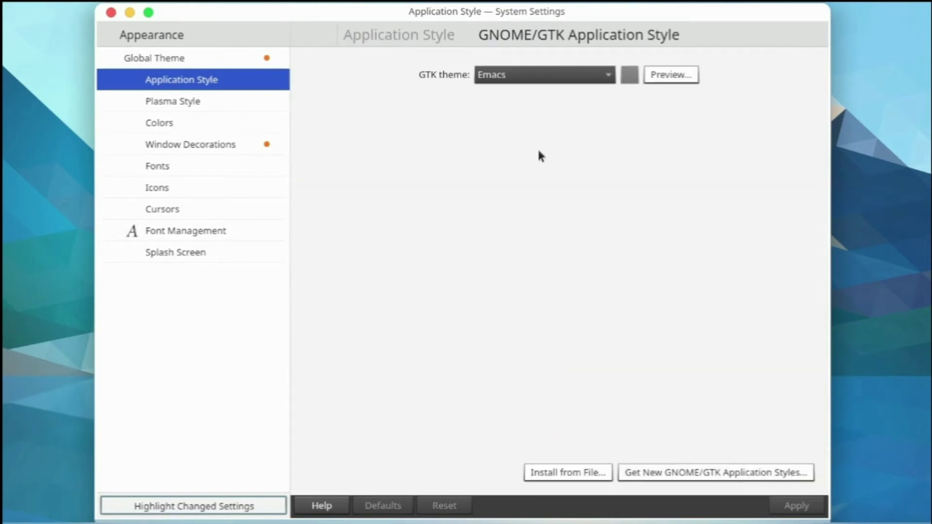
pyautogui.click(589, 78)
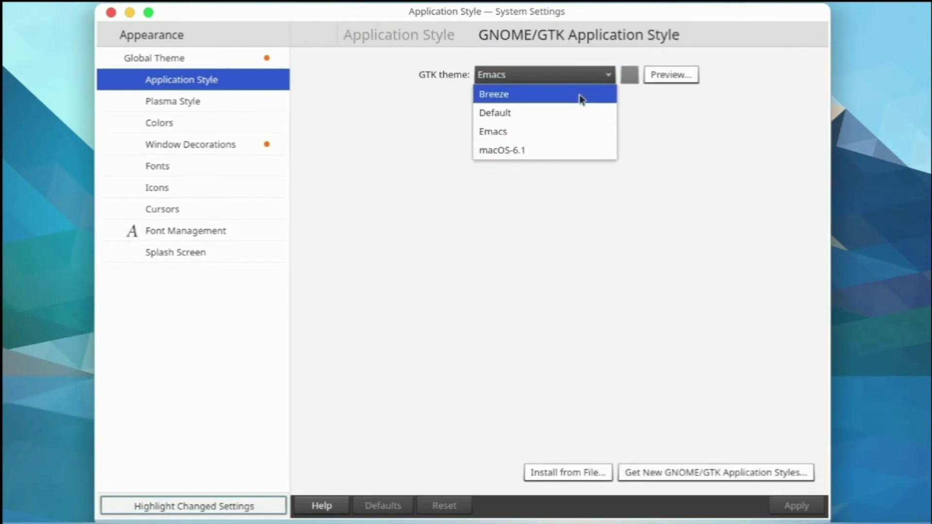
pyautogui.click(568, 150)
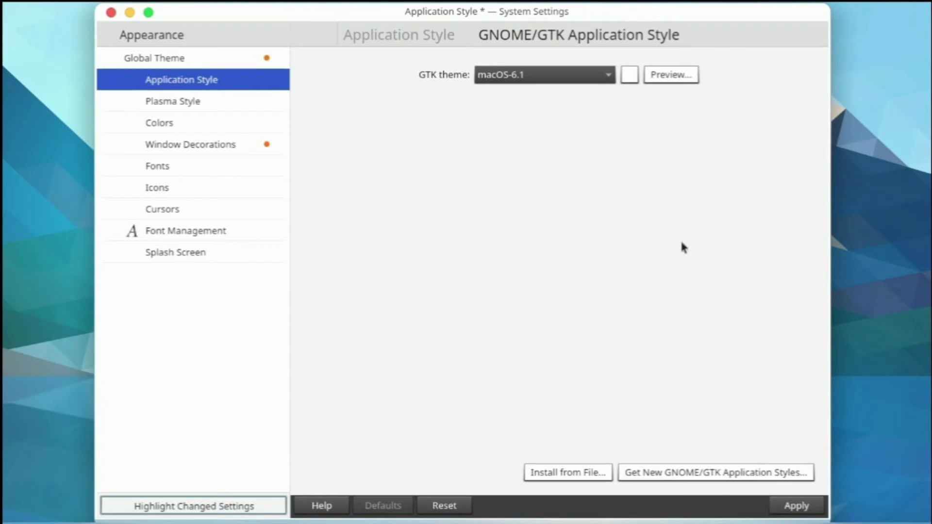
pyautogui.click(793, 510)
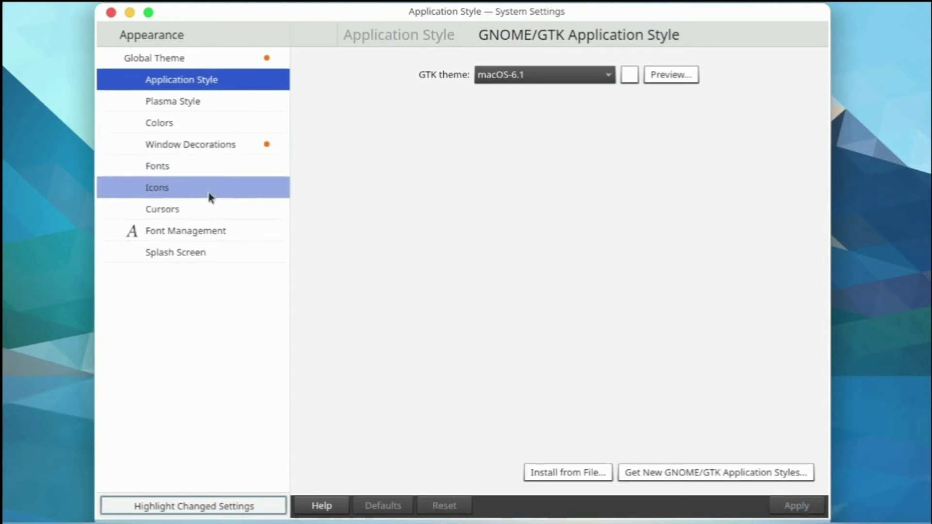
# Check the selected color scheme and search the icon download catalogue for "whitesur"
pyautogui.click(199, 129)
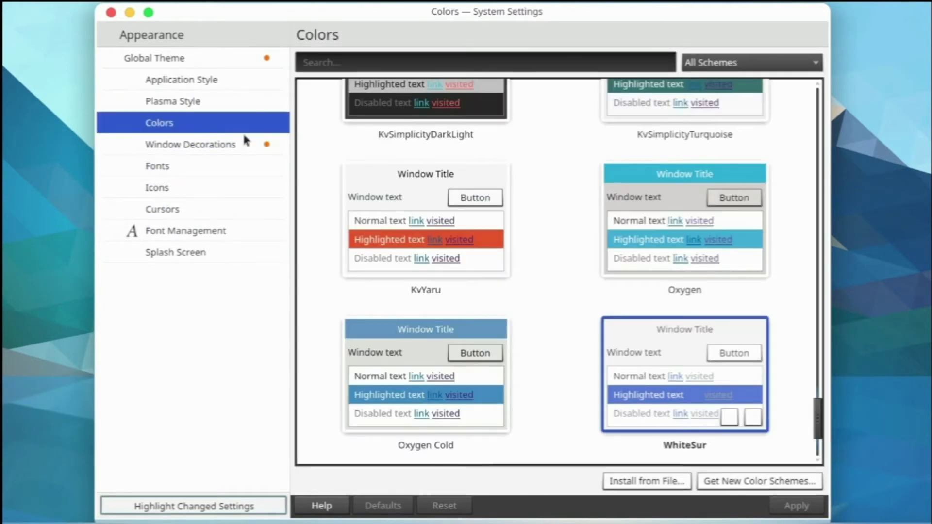
pyautogui.scroll(-2, 590, 300)
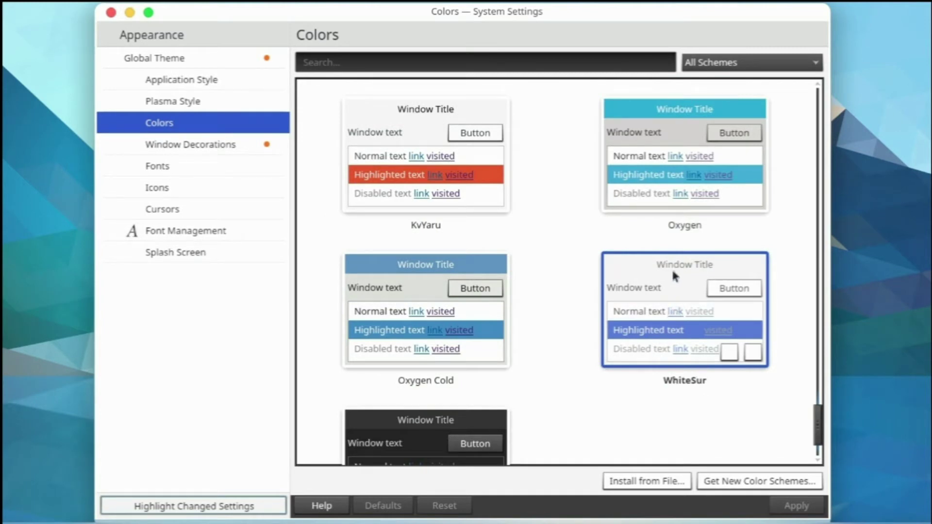
pyautogui.click(197, 189)
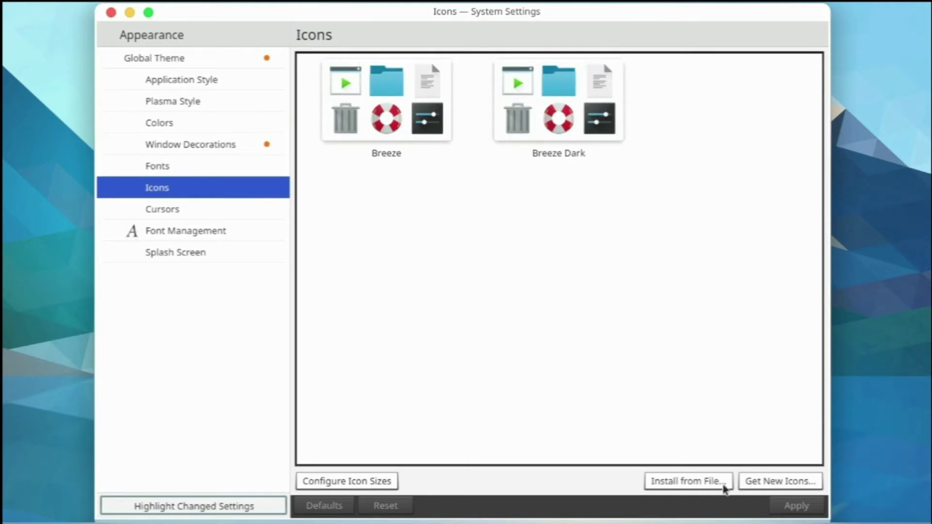
pyautogui.click(781, 482)
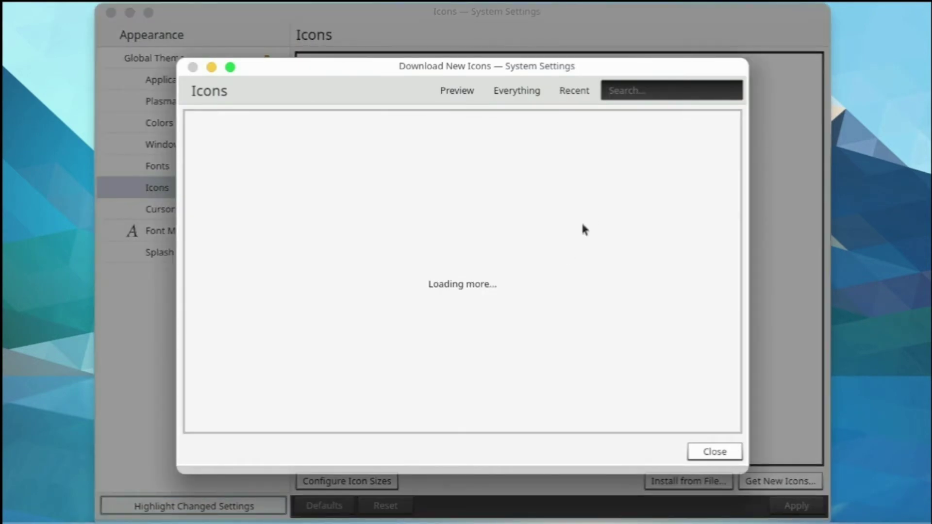
pyautogui.click(640, 91)
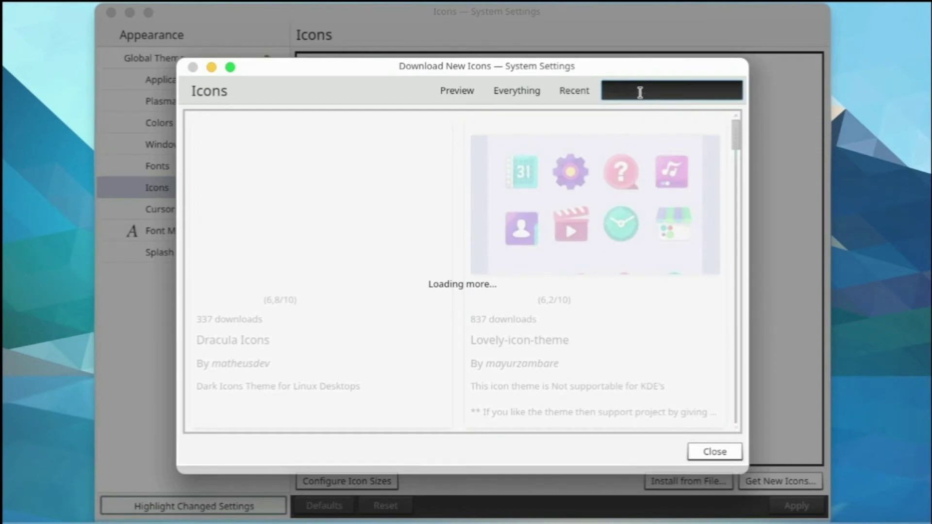
pyautogui.write('whitesur')
pyautogui.press('Return')
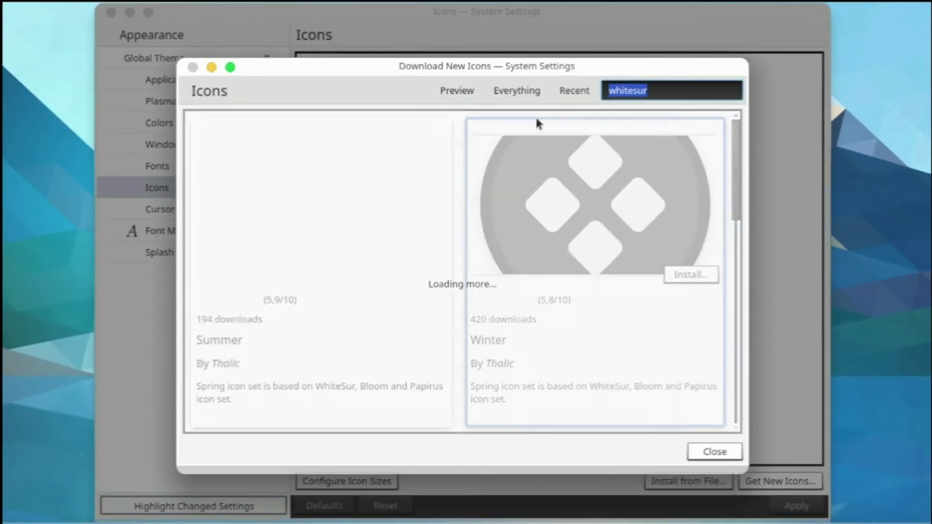
# Install the 01-WhiteSur.tar.xz option of the WhiteSur icon theme and keep WhiteSur selected as the icon set
pyautogui.scroll(-8, 370, 184)
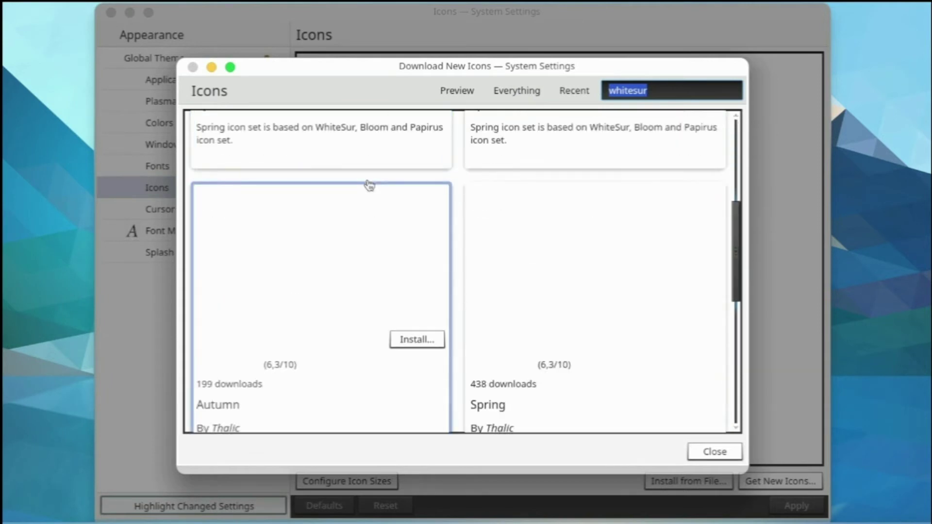
pyautogui.scroll(-5, 372, 232)
pyautogui.scroll(5, 372, 230)
pyautogui.scroll(8, 372, 230)
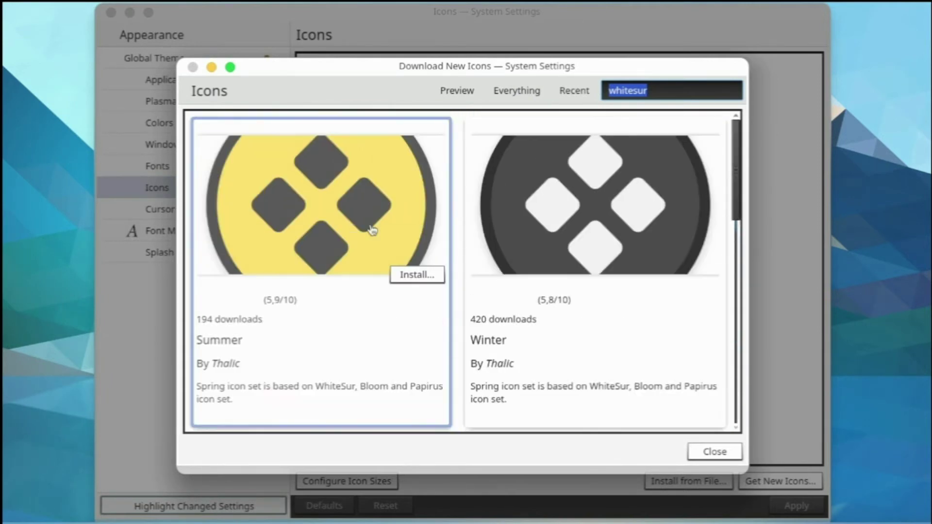
pyautogui.scroll(-5, 372, 230)
pyautogui.scroll(-8, 371, 231)
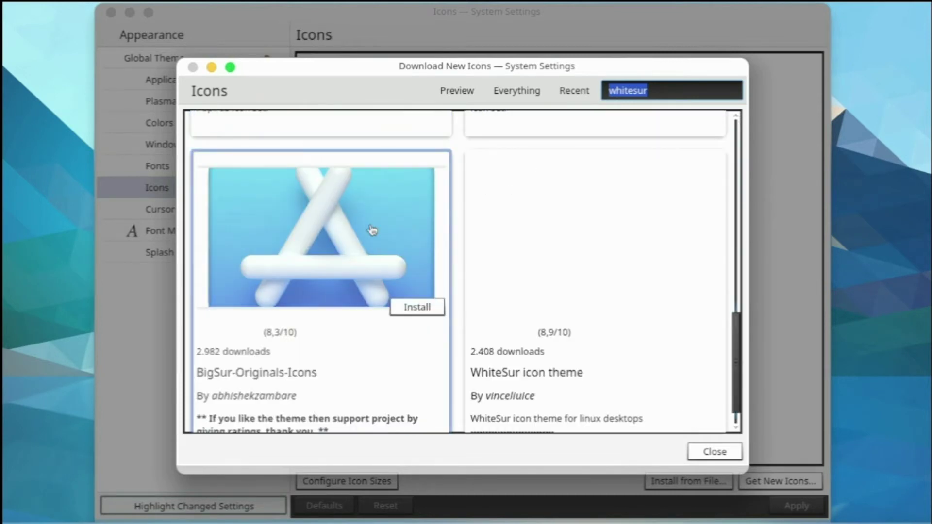
pyautogui.moveTo(514, 303)
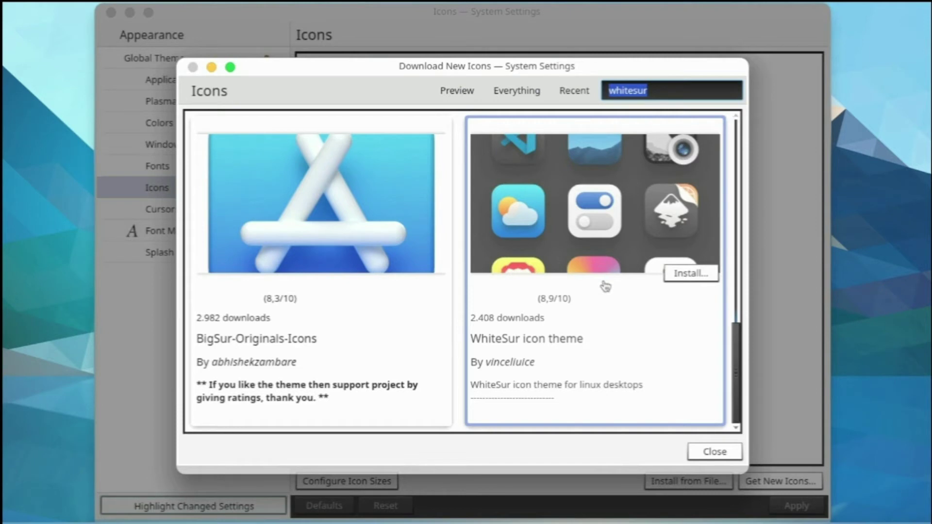
pyautogui.click(608, 258)
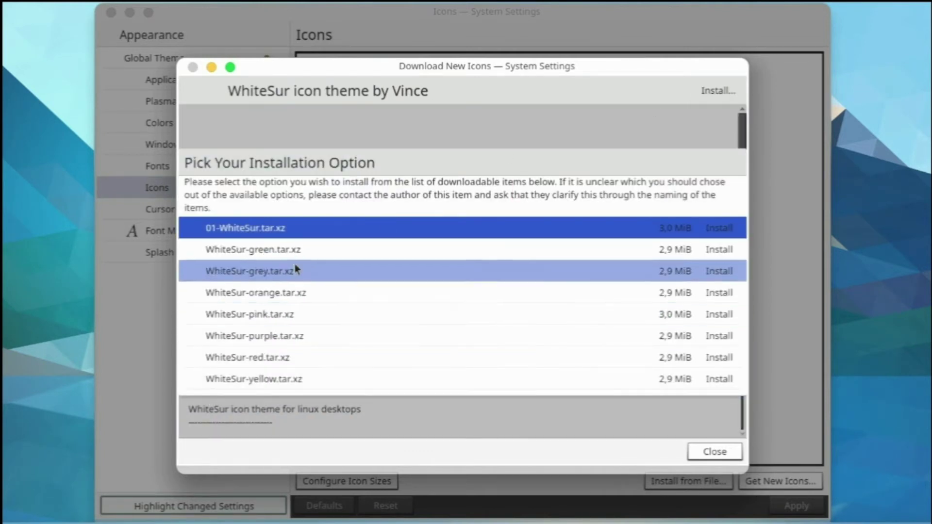
pyautogui.click(717, 234)
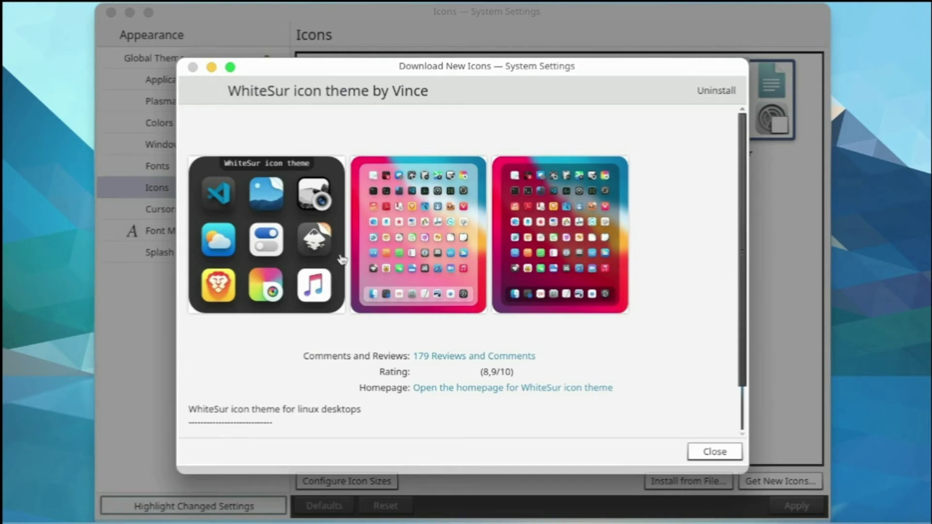
pyautogui.click(710, 451)
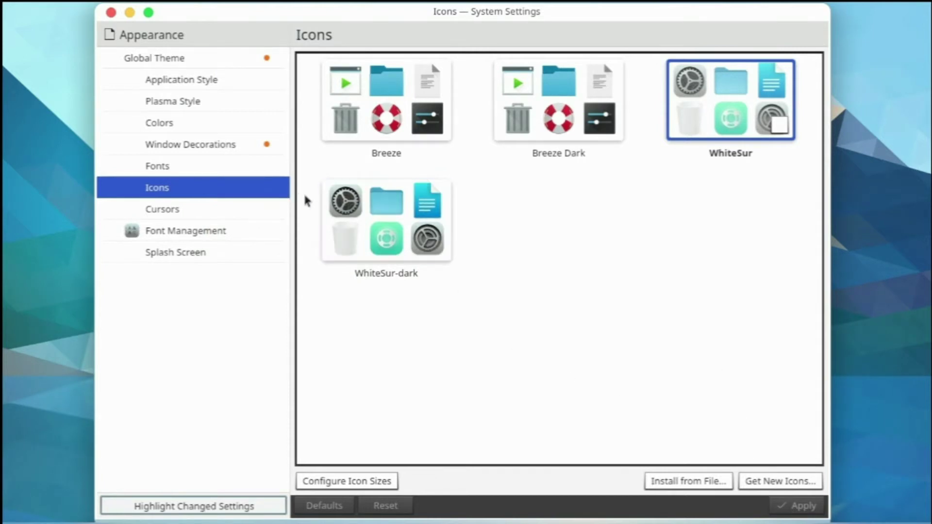
pyautogui.click(372, 222)
pyautogui.click(719, 117)
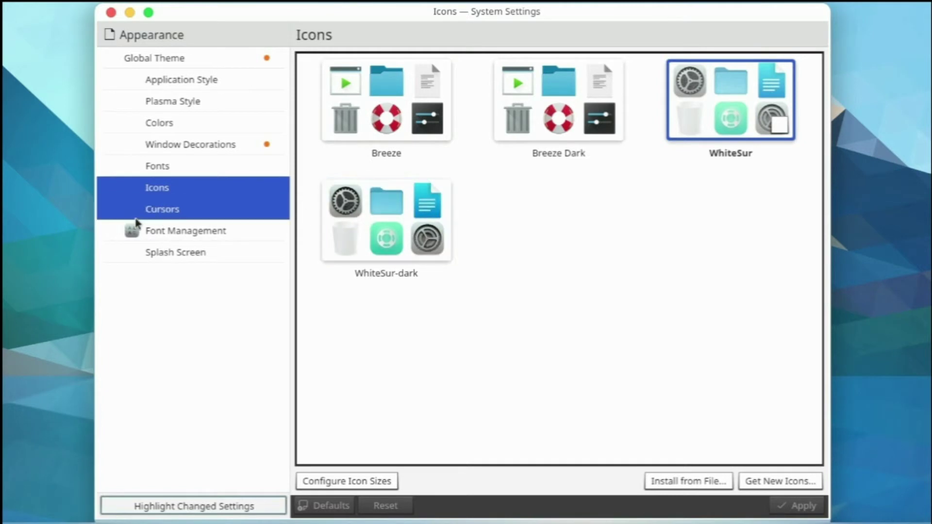
# Close System Settings and restart the computer
pyautogui.click(148, 216)
pyautogui.click(153, 13)
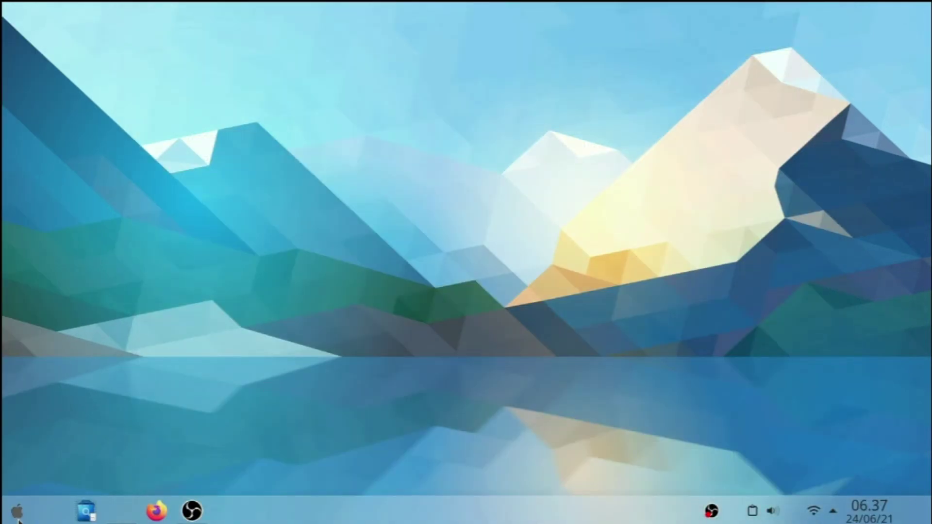
pyautogui.click(18, 519)
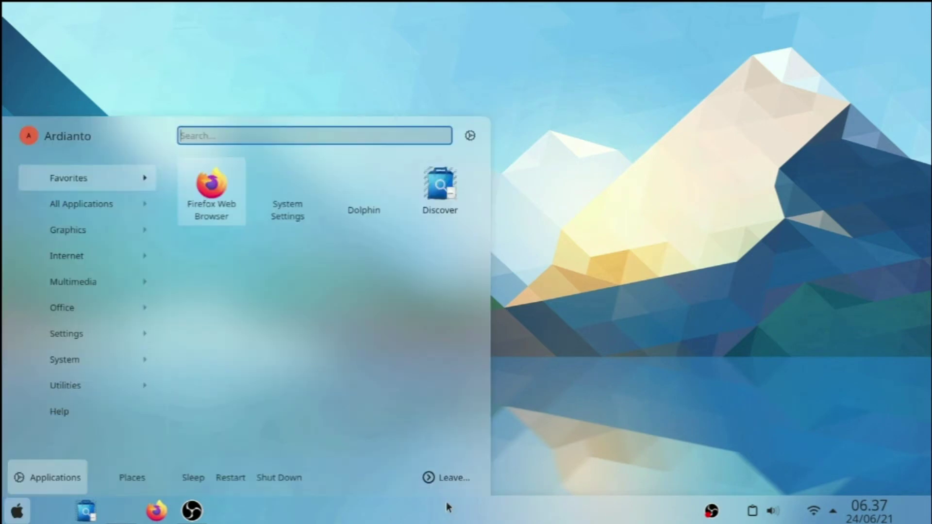
pyautogui.click(236, 480)
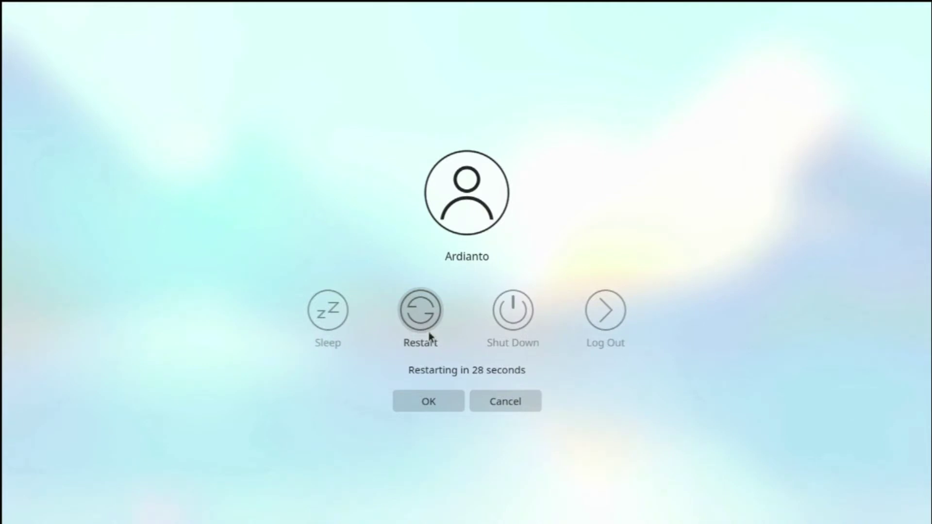
pyautogui.click(430, 408)
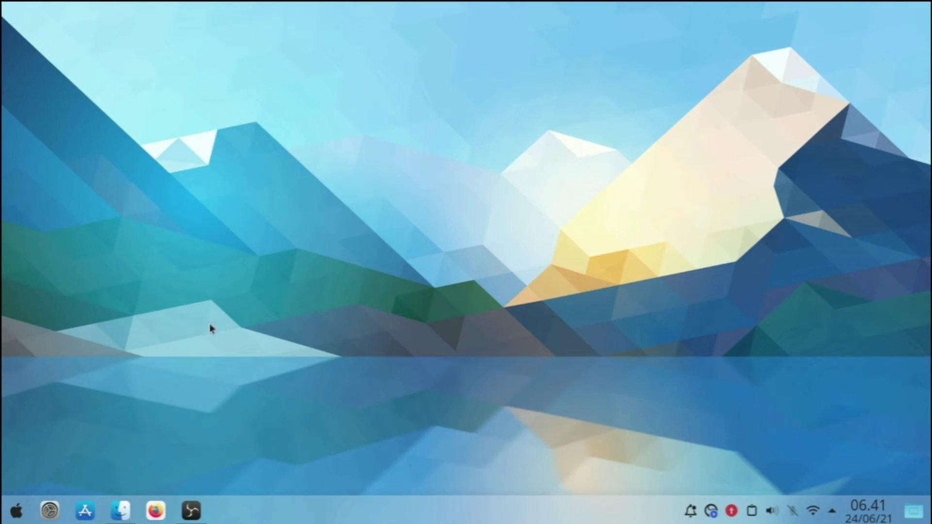
# Check the selected global theme and splash screen in System Settings, and close the settings window
pyautogui.click(50, 511)
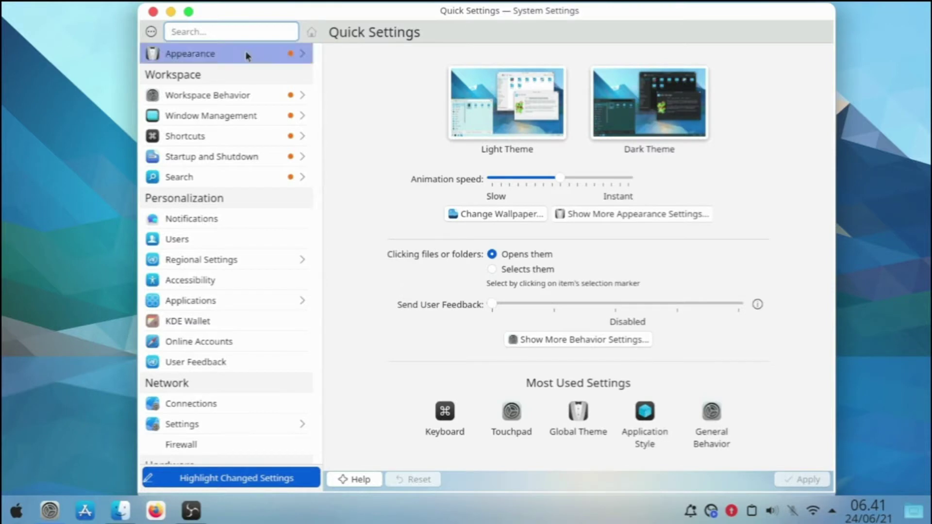
pyautogui.click(247, 54)
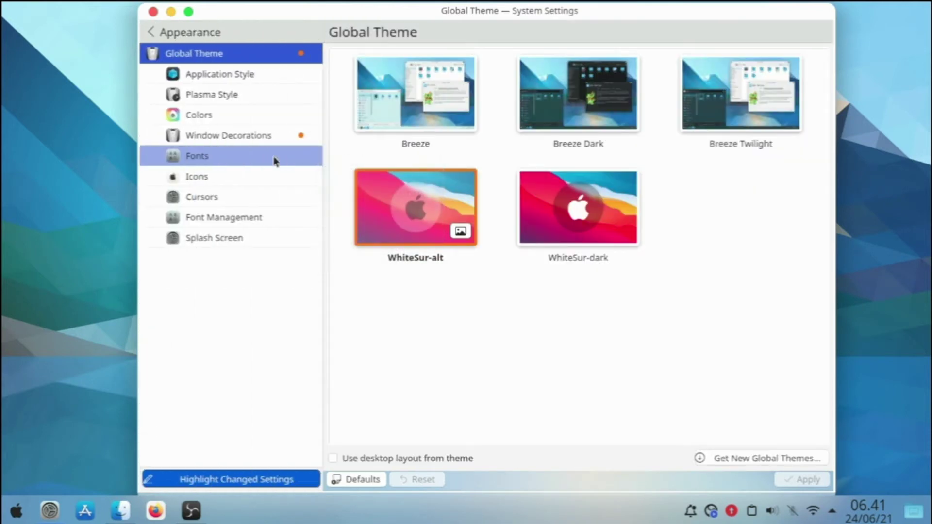
pyautogui.click(251, 247)
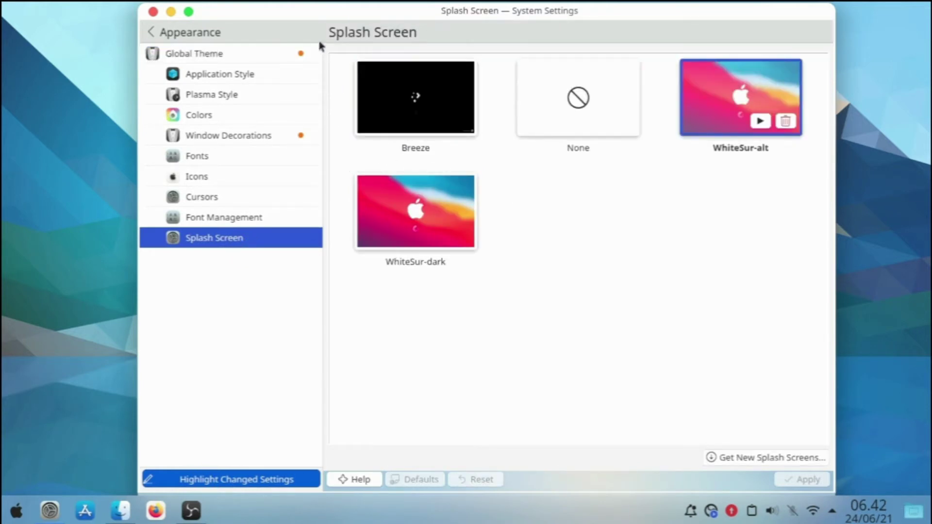
pyautogui.click(201, 34)
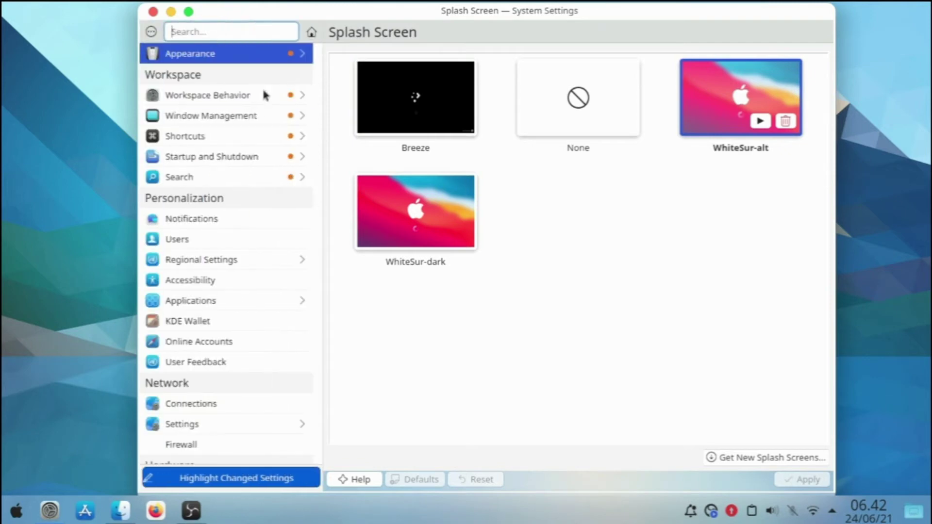
pyautogui.click(154, 15)
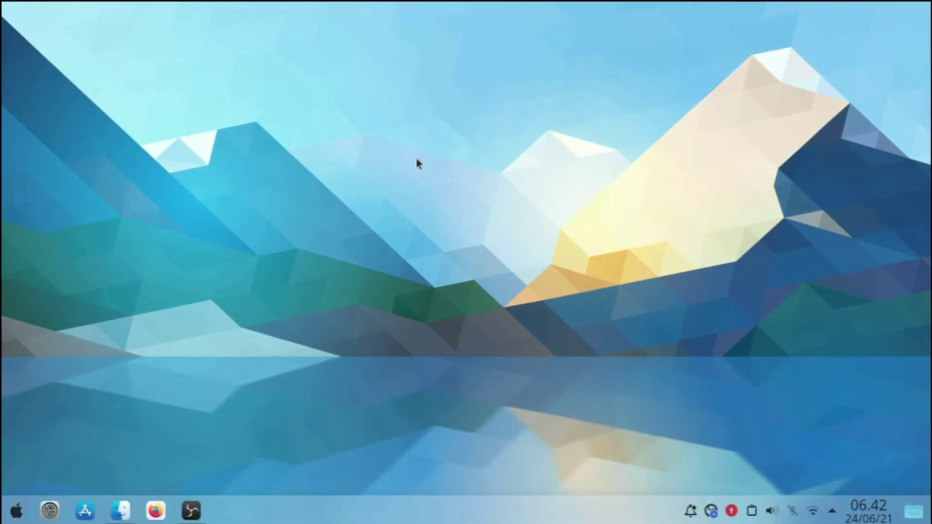
# Search the application launcher for "latte" and start the Latte dock
pyautogui.click(16, 511)
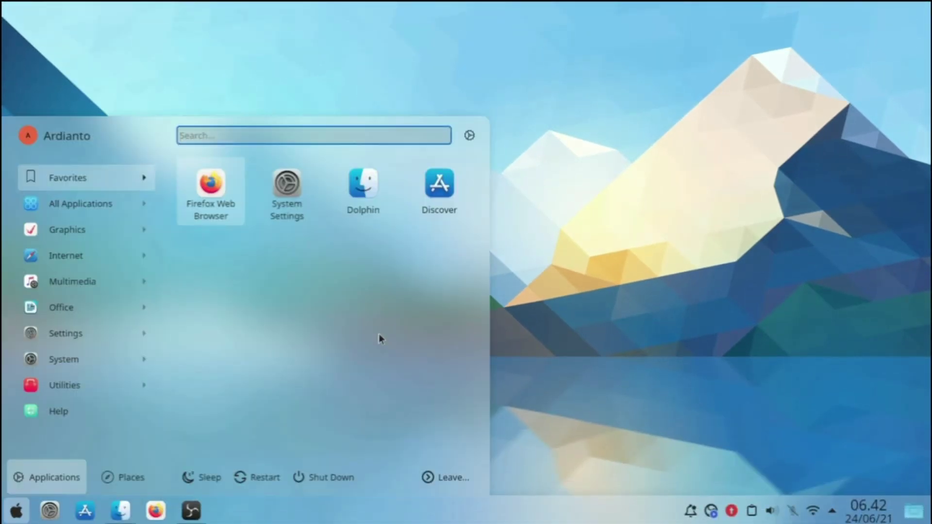
pyautogui.write('latte')
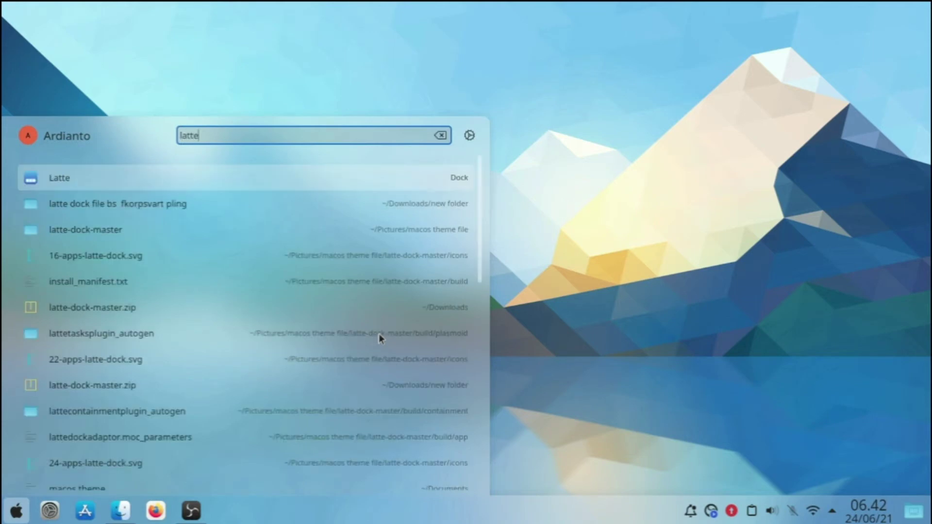
pyautogui.click(71, 179)
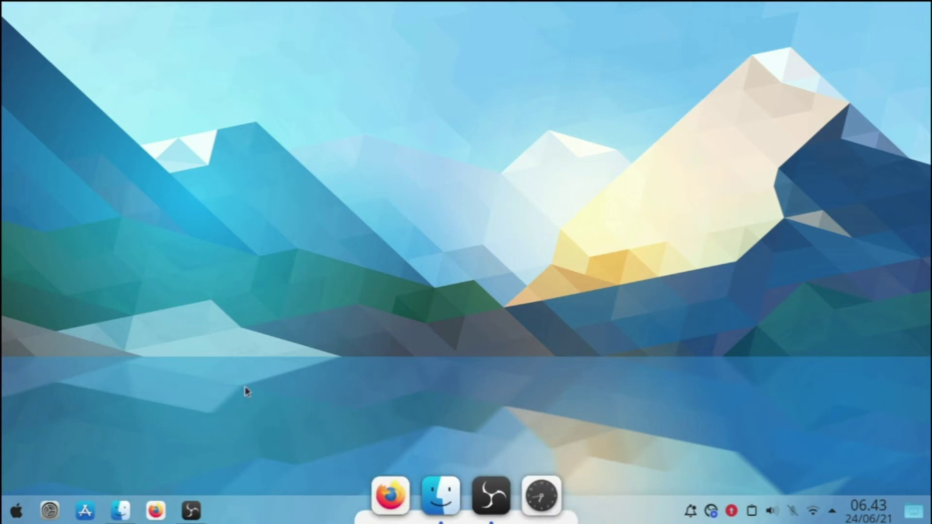
# Log out of the current desktop session and confirm it
pyautogui.click(15, 509)
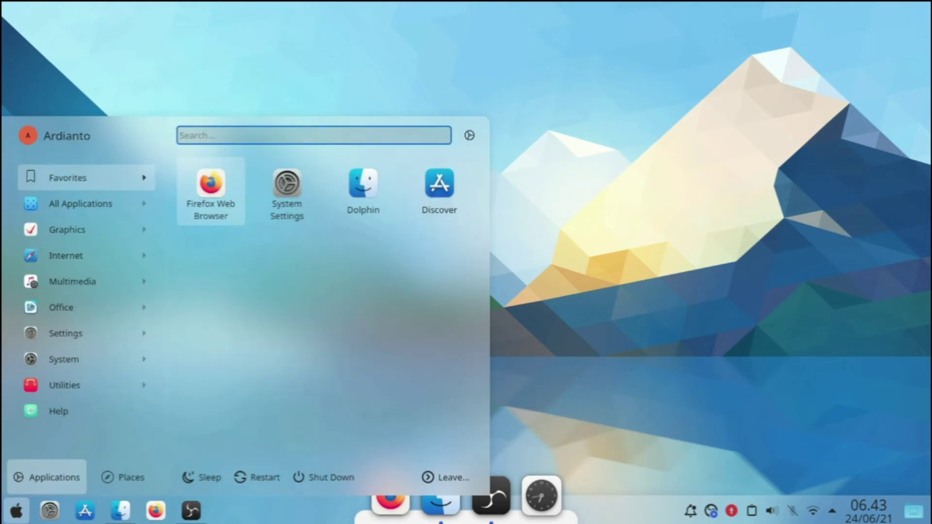
pyautogui.click(442, 480)
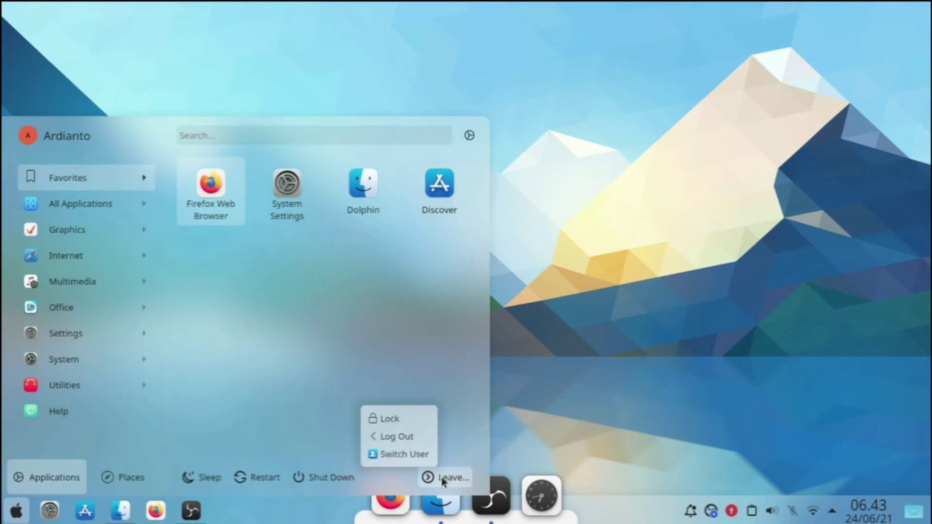
pyautogui.click(410, 439)
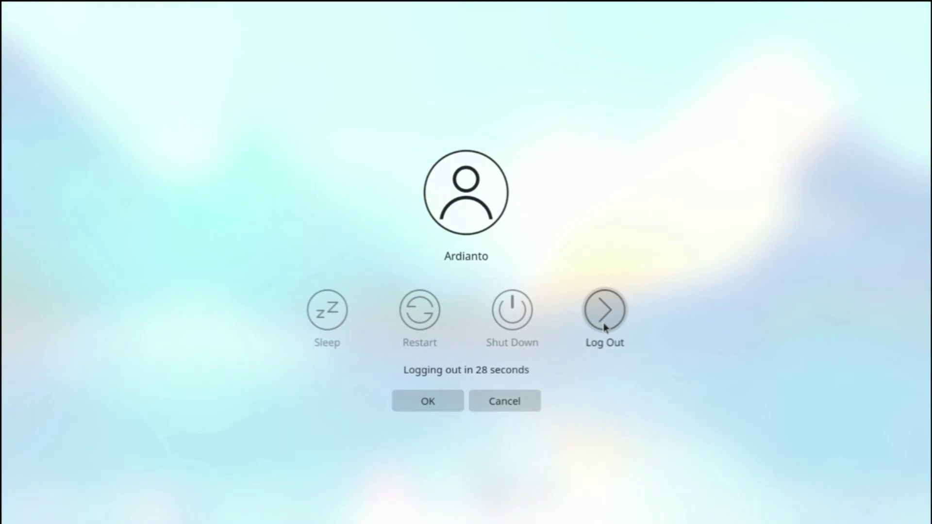
pyautogui.click(428, 401)
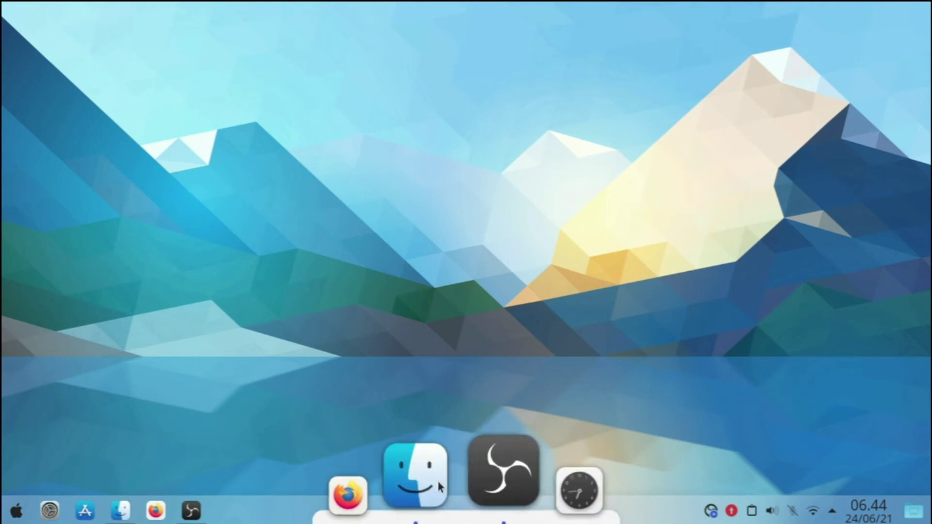
# Remove the default Plasma panel with the Icons-only Task Manager and leave the desktop edit mode
pyautogui.rightClick(238, 513)
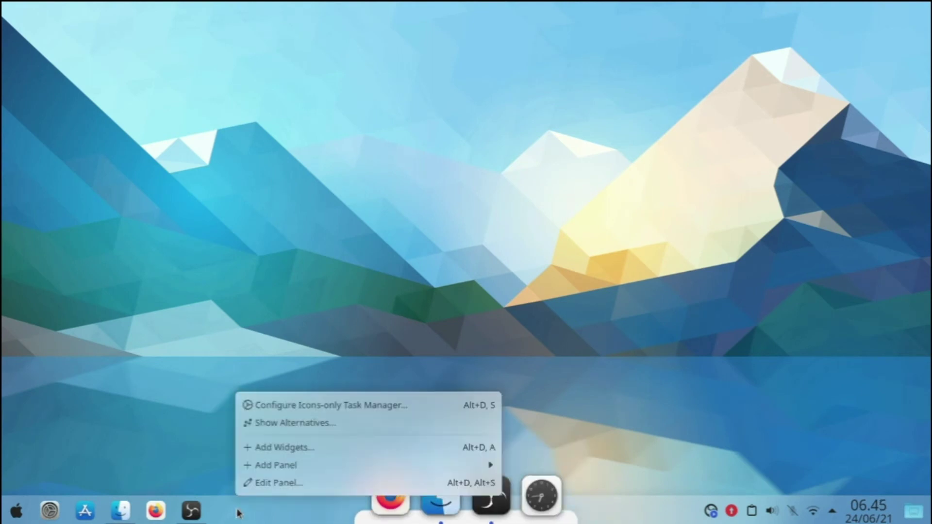
pyautogui.click(276, 491)
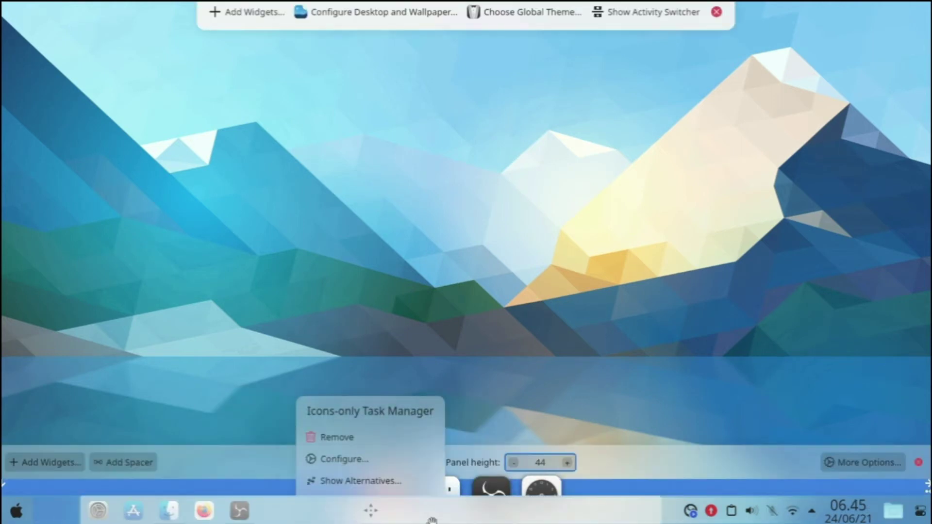
pyautogui.moveTo(273, 493)
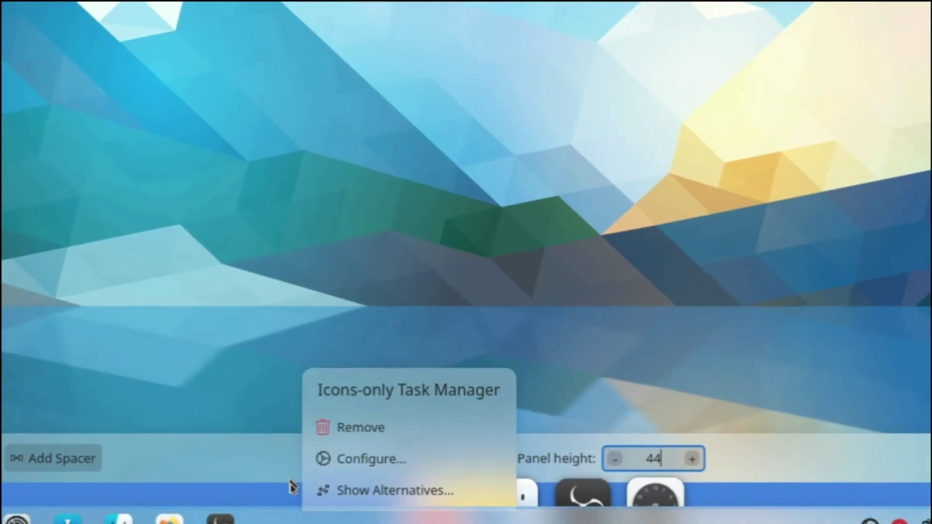
pyautogui.rightClick(286, 502)
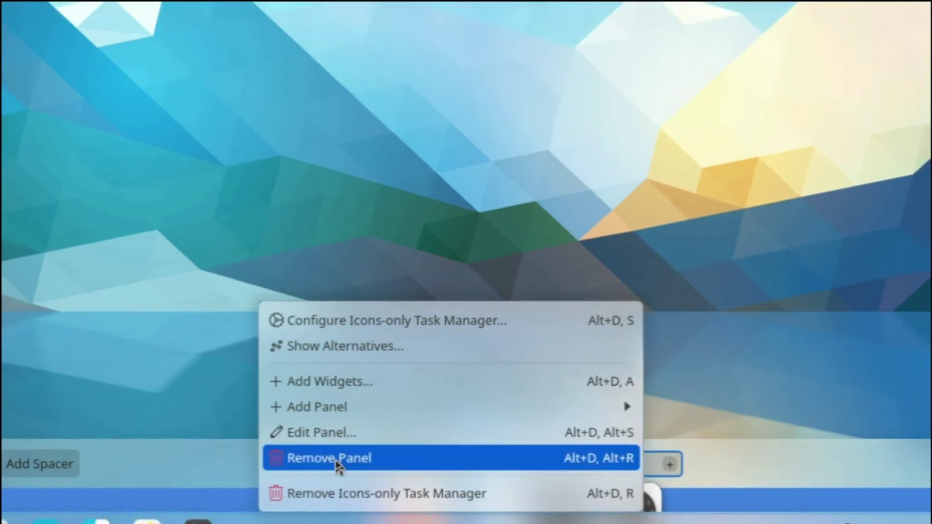
pyautogui.click(345, 467)
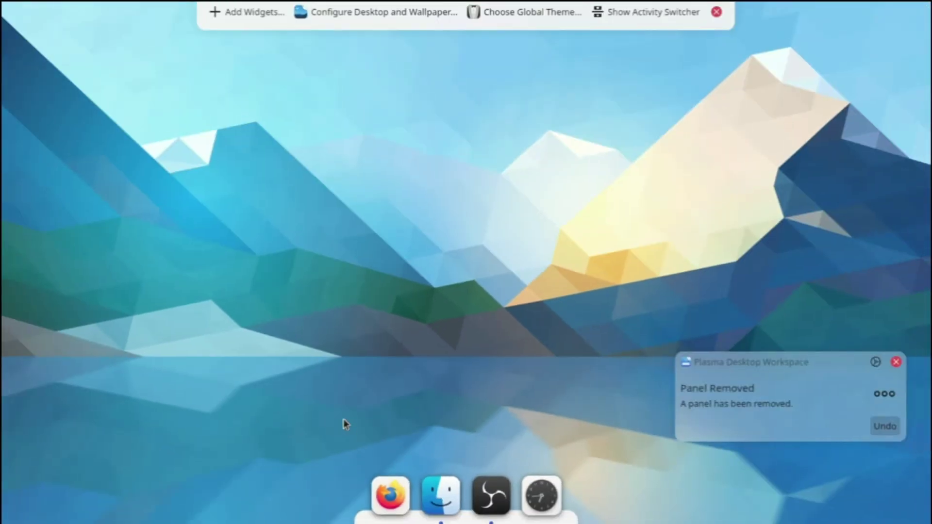
pyautogui.click(717, 14)
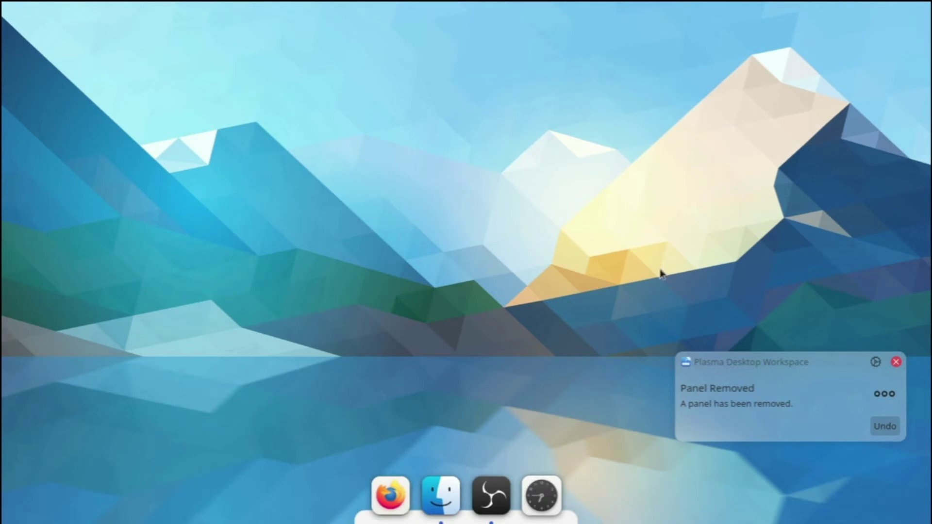
# Open the Plasma widget download catalogue from the desktop's widget explorer and search it for "application title"
pyautogui.rightClick(364, 284)
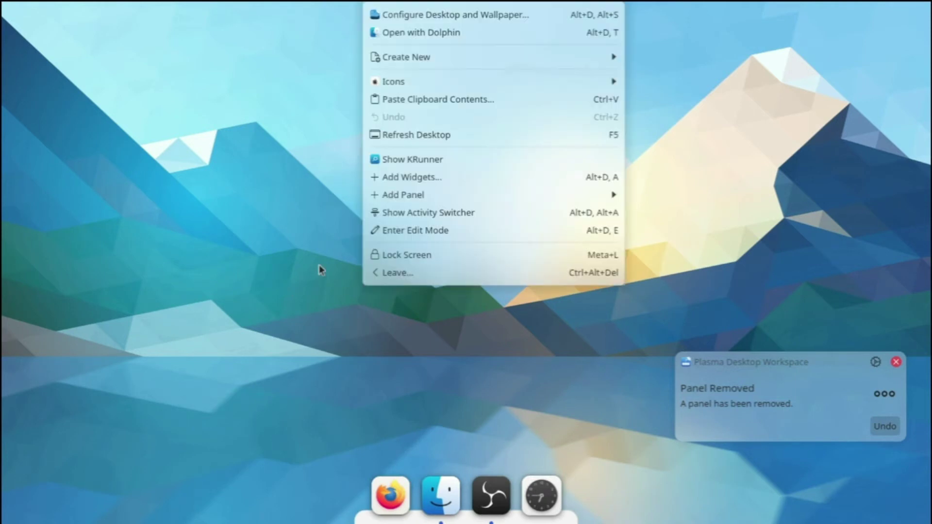
pyautogui.click(415, 185)
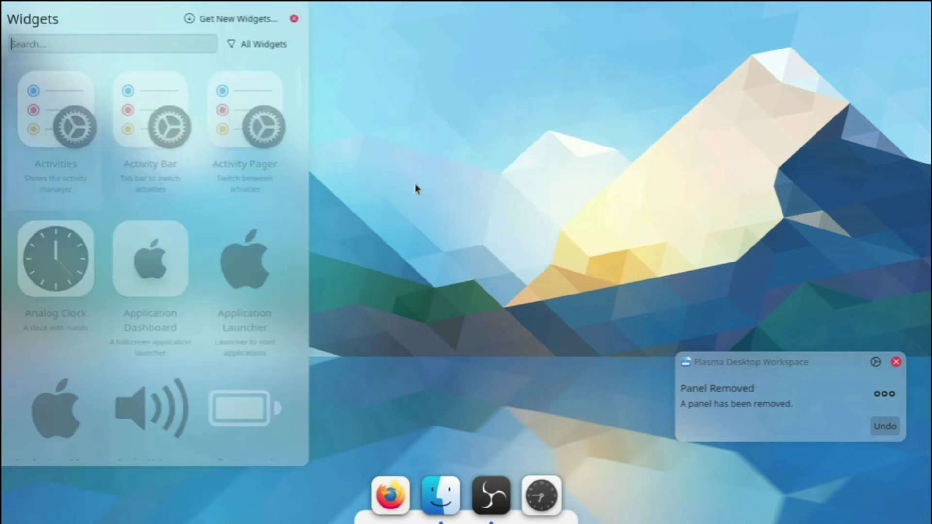
pyautogui.click(232, 19)
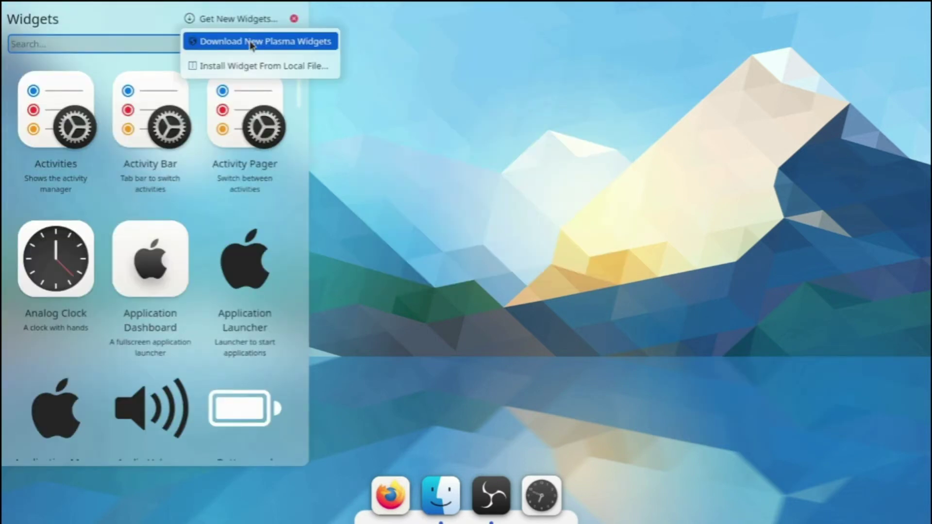
pyautogui.click(250, 42)
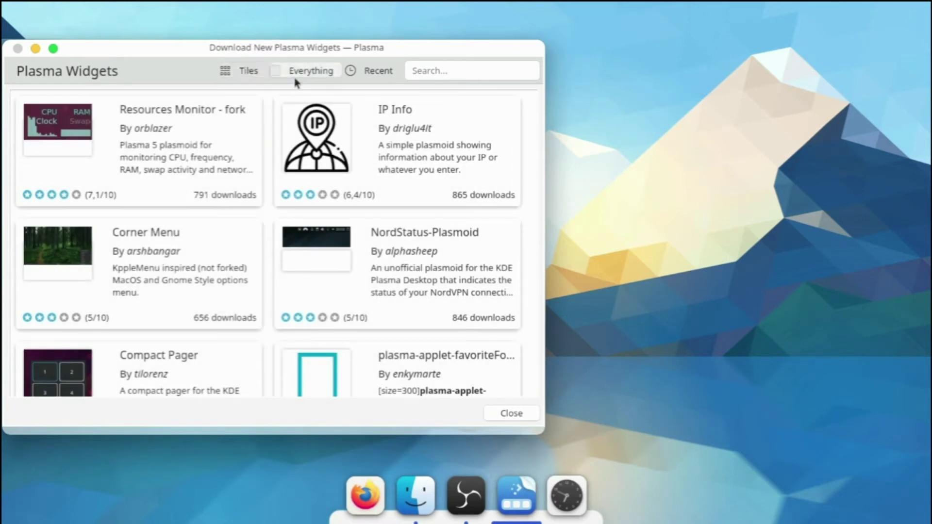
pyautogui.moveTo(311, 48); pyautogui.dragTo(500, 61)
pyautogui.click(611, 79)
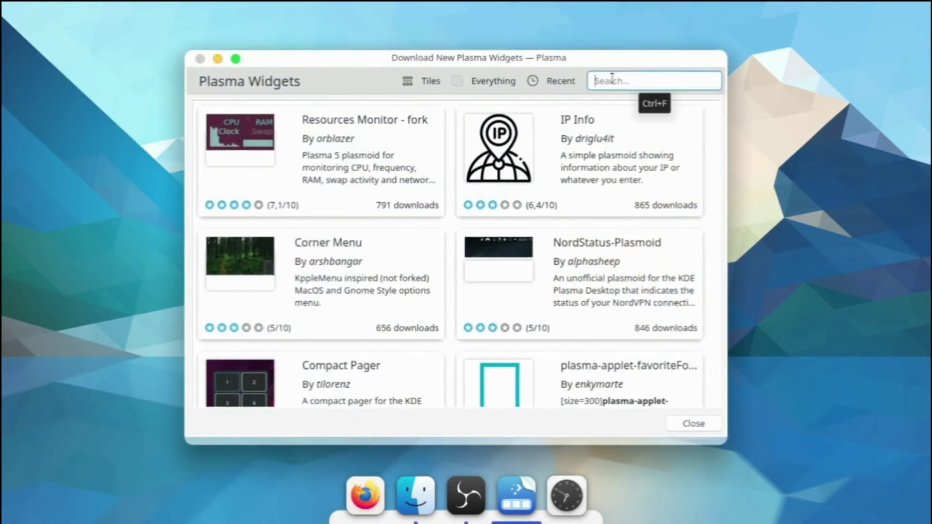
pyautogui.write('application title')
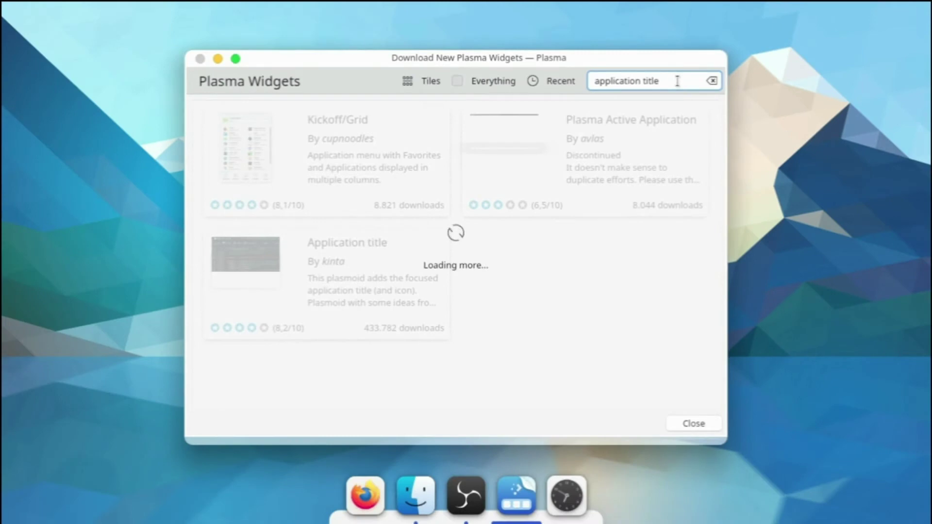
# Install the Application title widget from its details page and return to the search results
pyautogui.moveTo(411, 261)
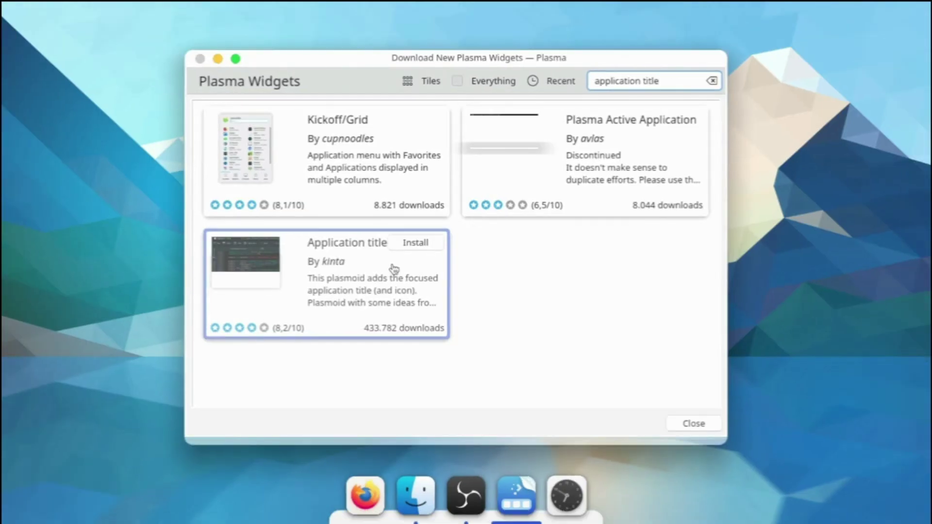
pyautogui.click(394, 274)
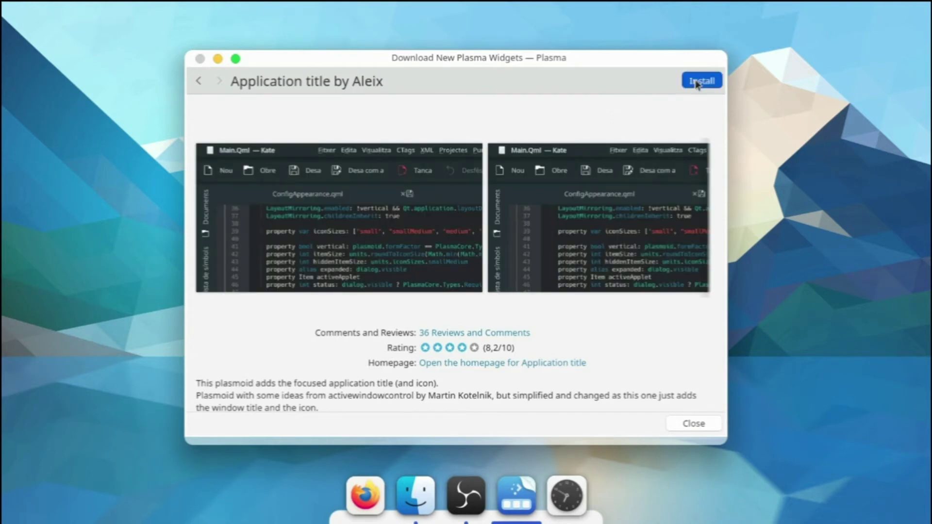
pyautogui.click(697, 82)
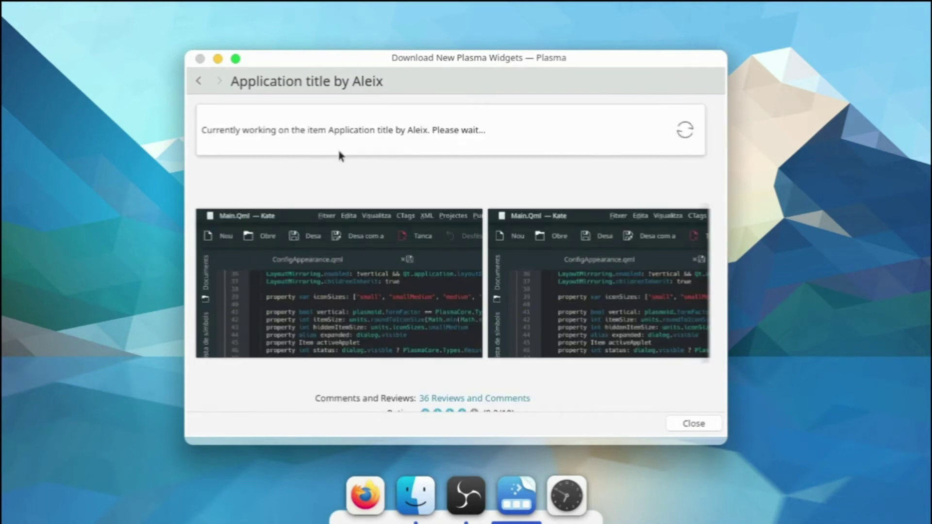
pyautogui.click(199, 82)
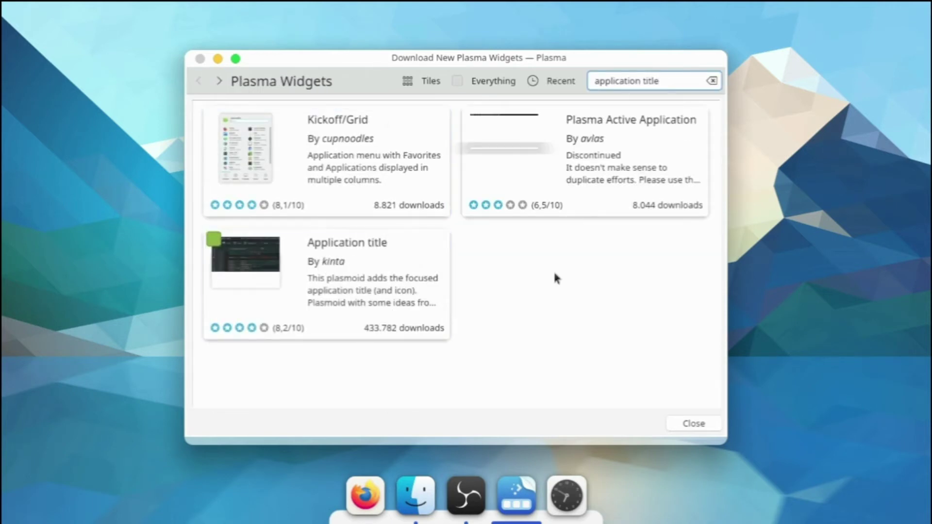
# Search the widget catalogue for "latte separator" and install the Latte Separator widget
pyautogui.tripleClick(660, 82)
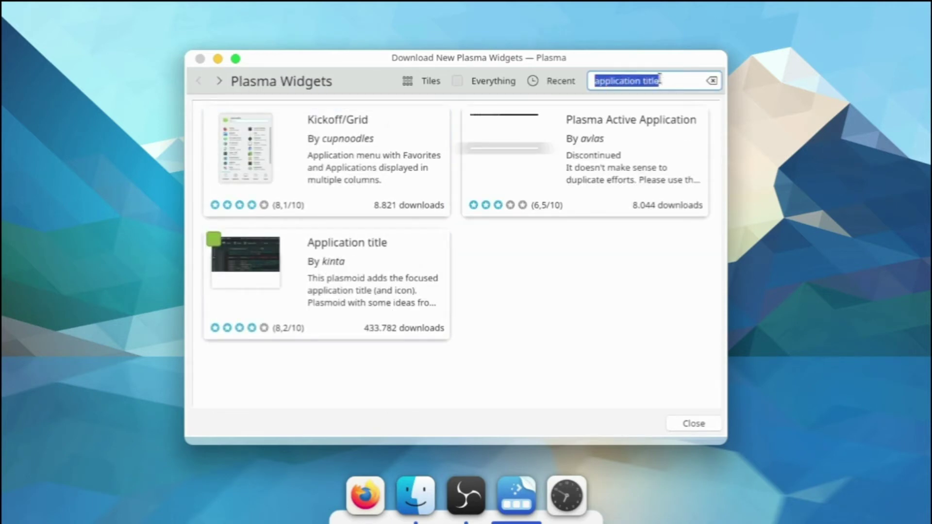
pyautogui.write('latte separator')
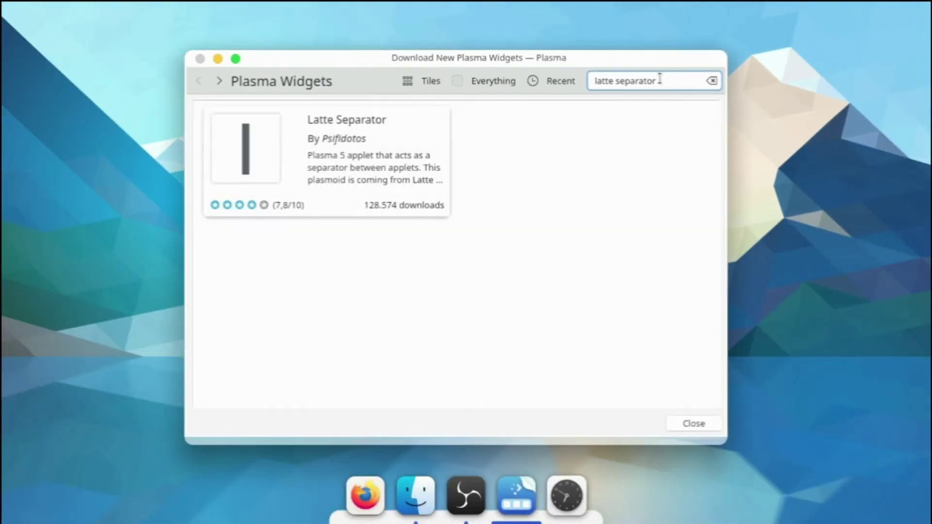
pyautogui.click(412, 120)
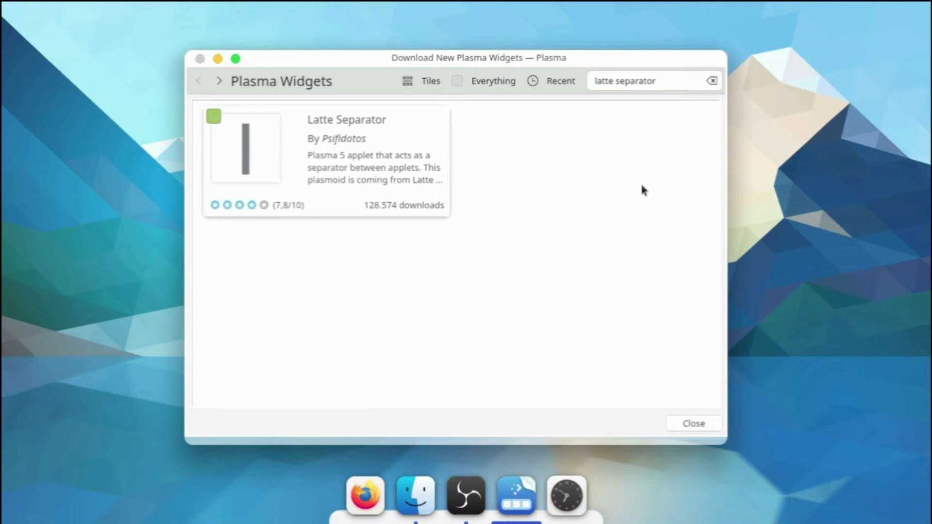
# Search the widget catalogue for "latte spacer" and install the Latte Spacer widget
pyautogui.doubleClick(678, 74)
pyautogui.write('spacer')
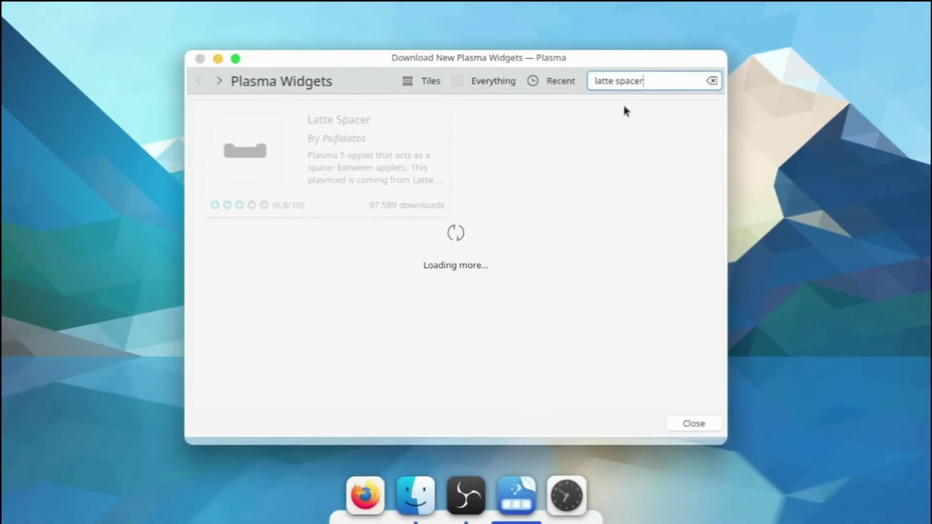
pyautogui.click(416, 122)
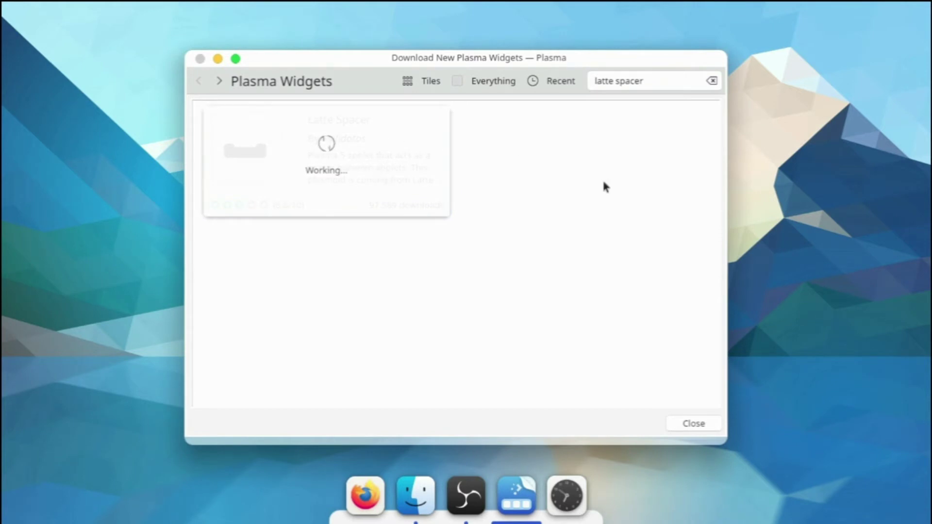
# Search for "latte sidebar button" and install the Latte SideBar Button widget using the applet-latte-sidebar-button-0.2.0.plasmoid option
pyautogui.click(665, 81)
pyautogui.doubleClick(665, 81)
pyautogui.write('sidebar button')
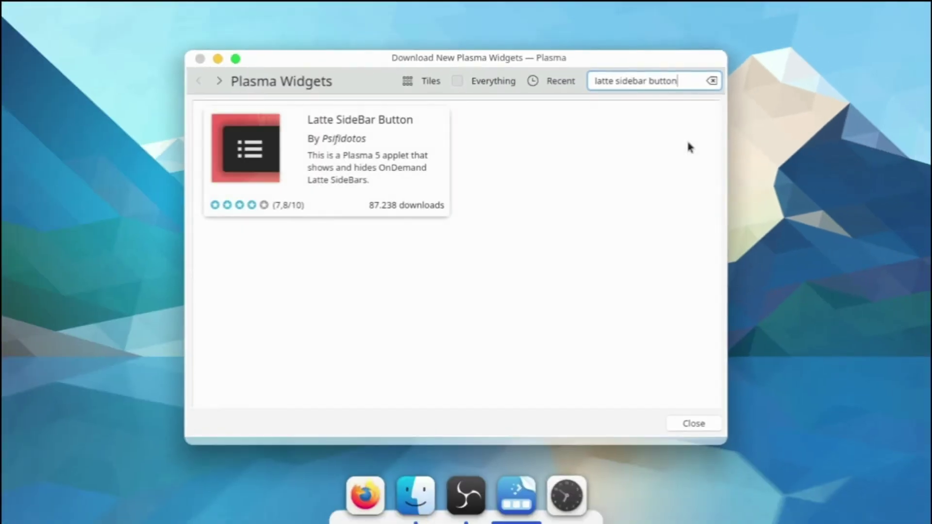
pyautogui.click(415, 120)
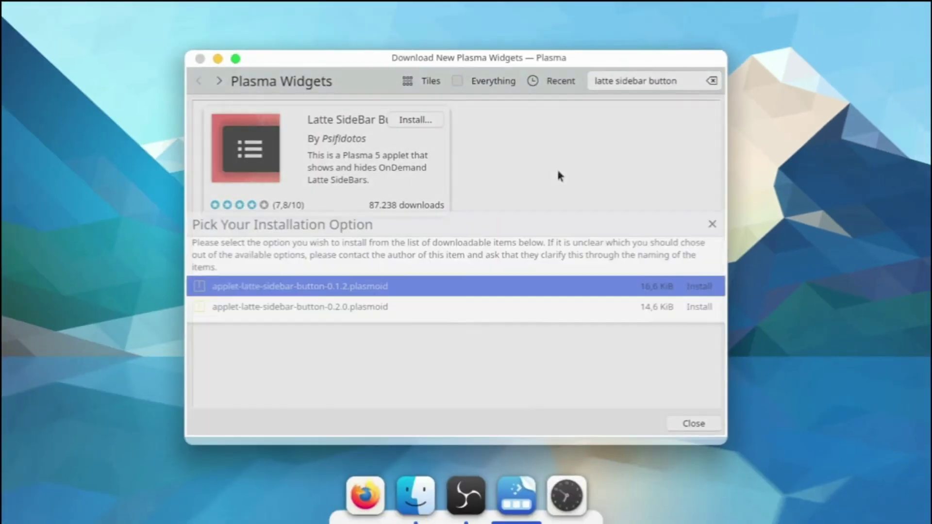
pyautogui.click(363, 291)
pyautogui.click(363, 277)
pyautogui.click(373, 293)
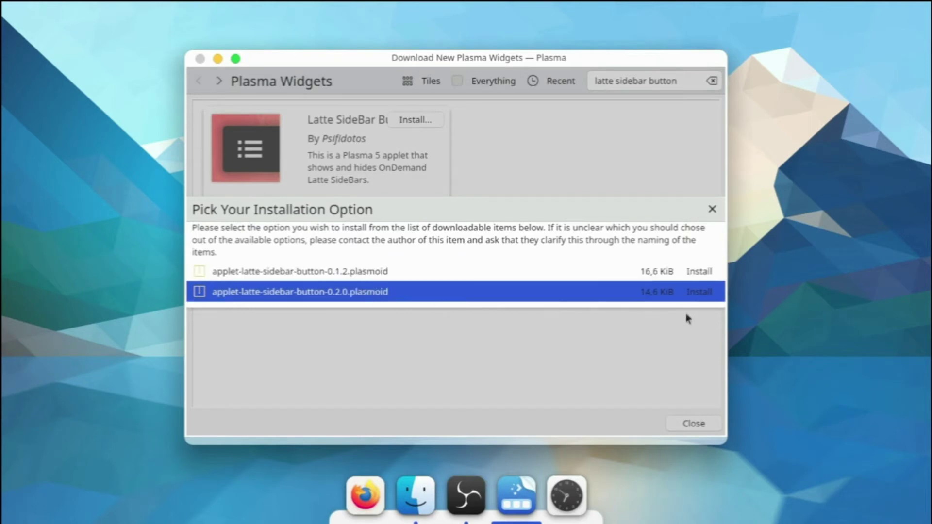
pyautogui.click(699, 292)
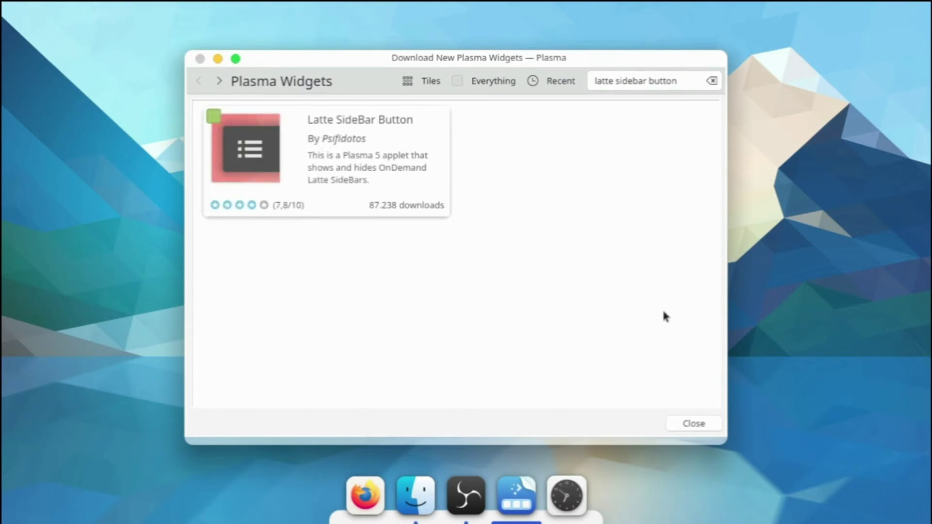
# Replace the search with "better inline clock" and install the Better inline clock widget
pyautogui.click(712, 82)
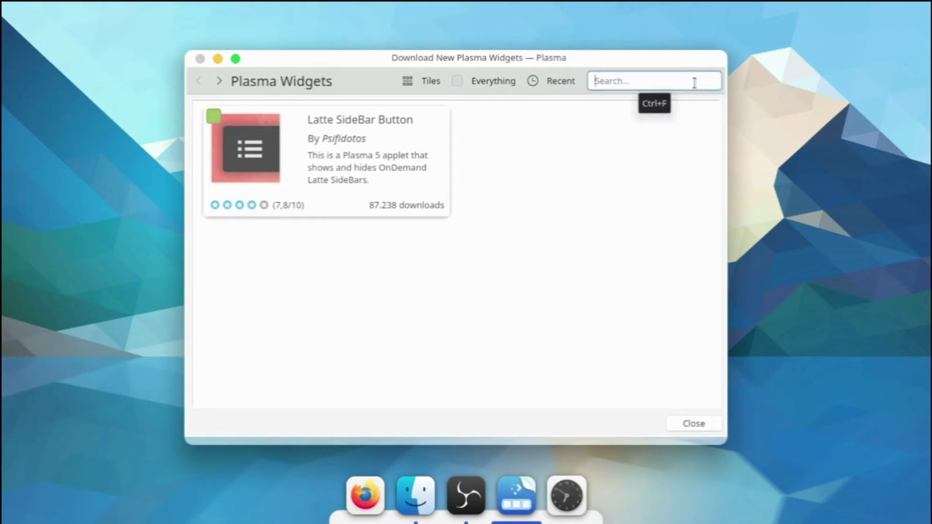
pyautogui.write('better inline clock')
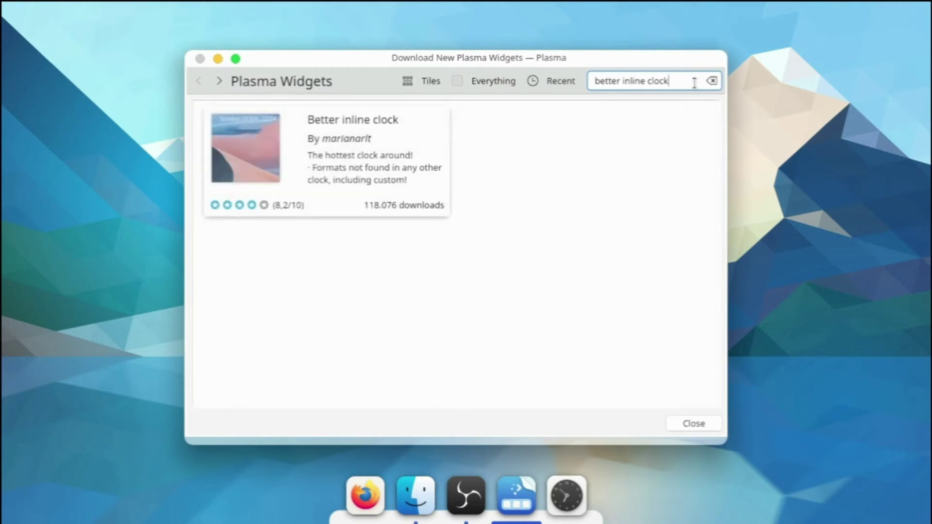
pyautogui.click(411, 120)
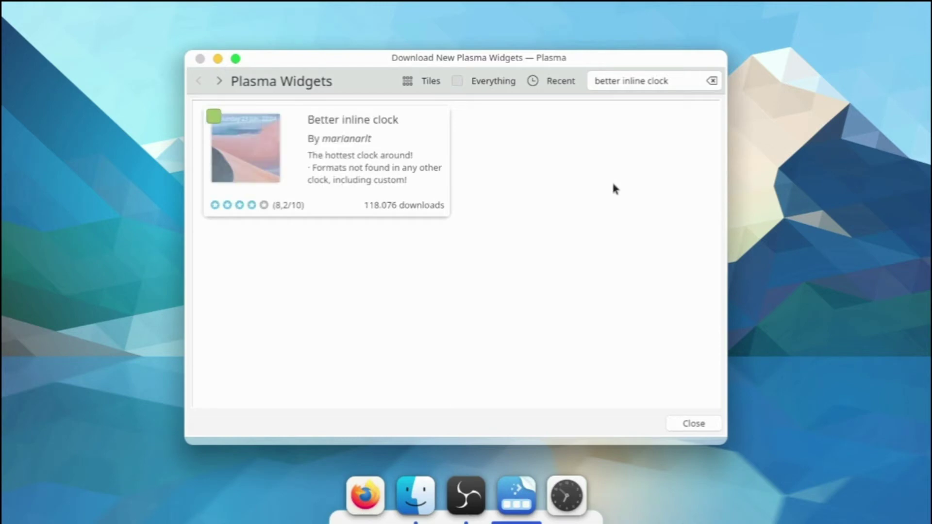
# Search for "launchpad plasma" and install the Launchpad Plasma widget using the launchpadPlasma.tar.gz option
pyautogui.tripleClick(640, 74)
pyautogui.press('BackSpace')
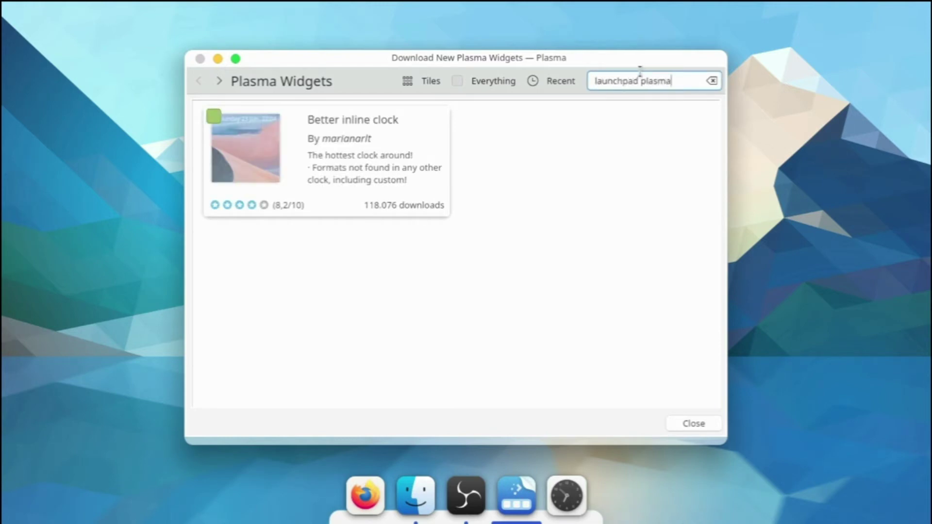
pyautogui.press('Return')
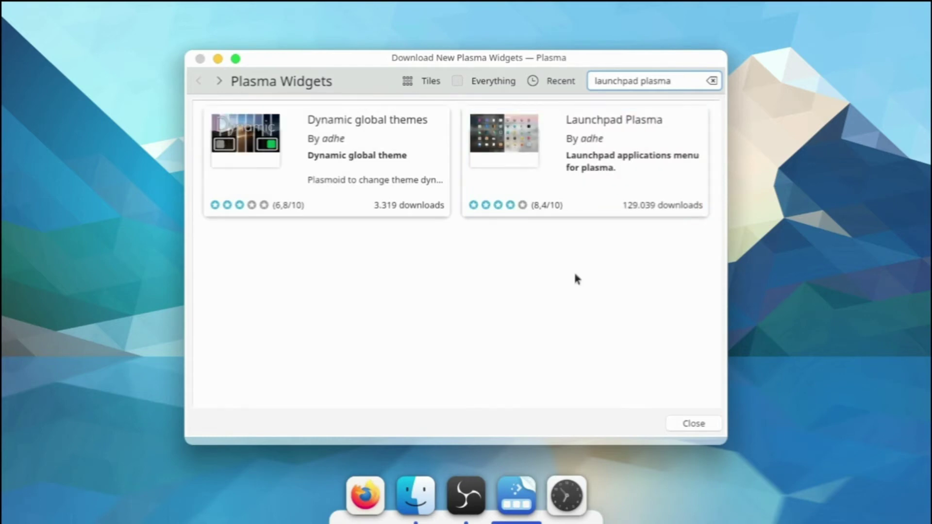
pyautogui.moveTo(573, 183)
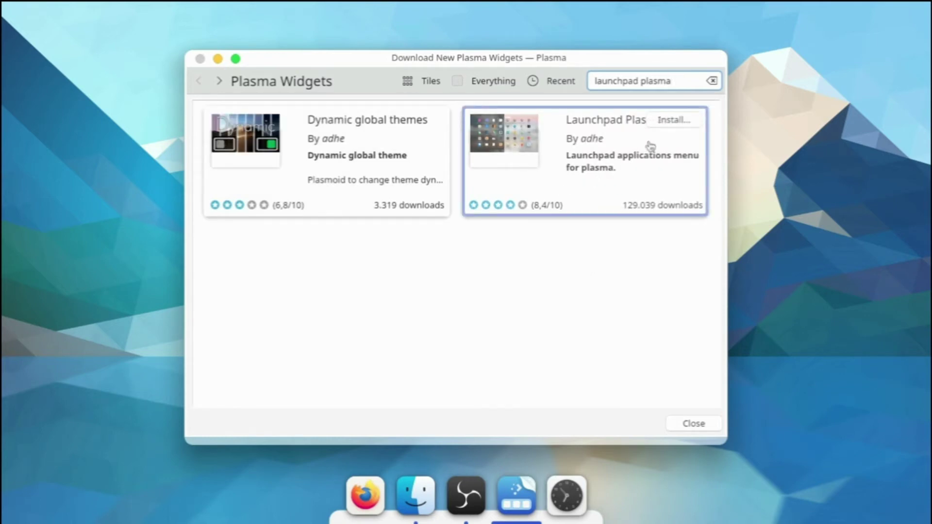
pyautogui.click(676, 125)
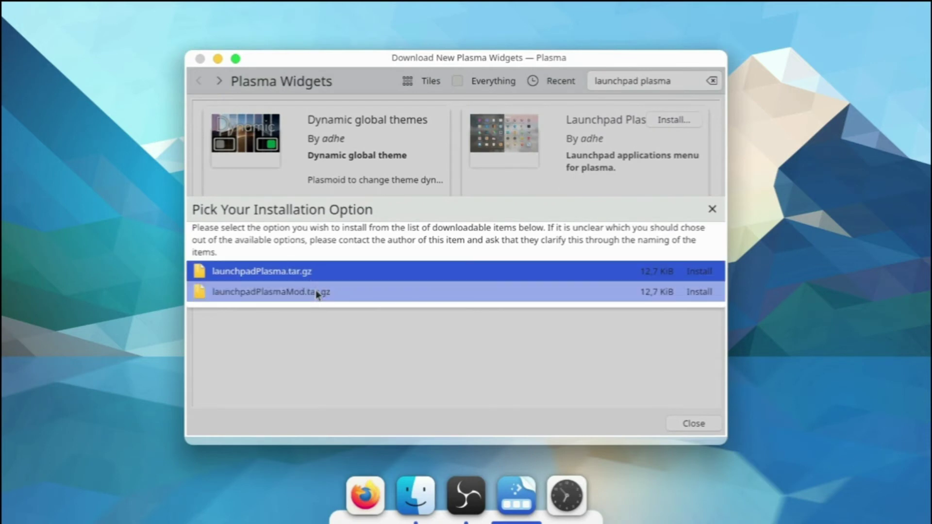
pyautogui.click(373, 273)
pyautogui.click(700, 271)
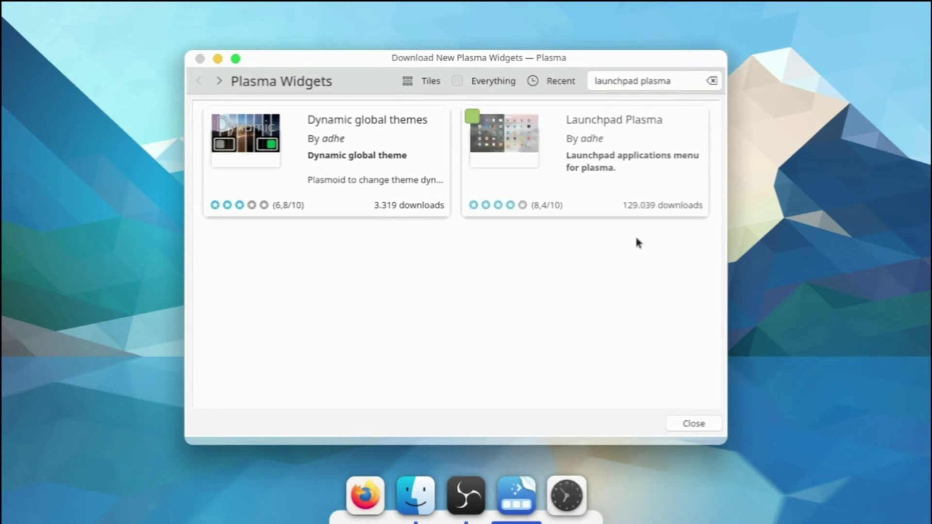
# Search the widget catalogue for "inline battery"
pyautogui.tripleClick(687, 76)
pyautogui.write('inline battery')
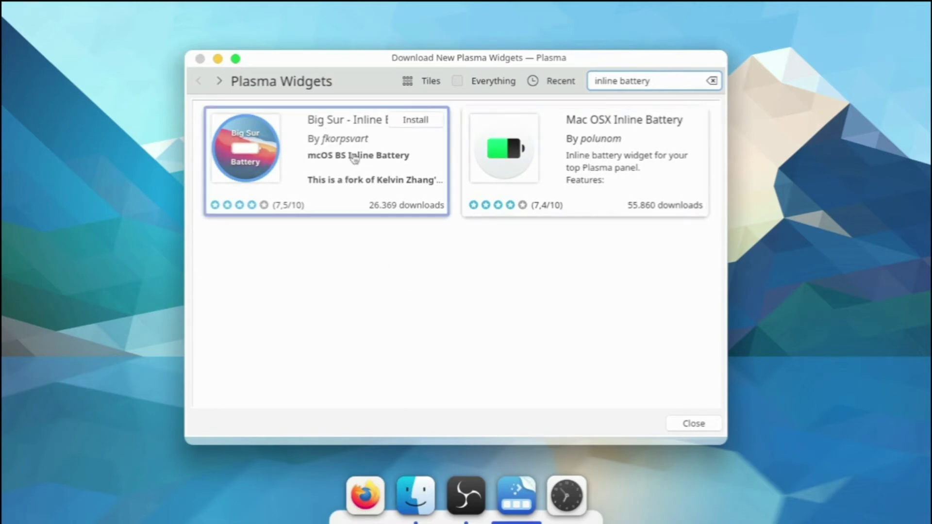
# Install the Big Sur - Inline Battery widget, and search for "kpple menu" to install the Kpple Menu widget
pyautogui.click(416, 121)
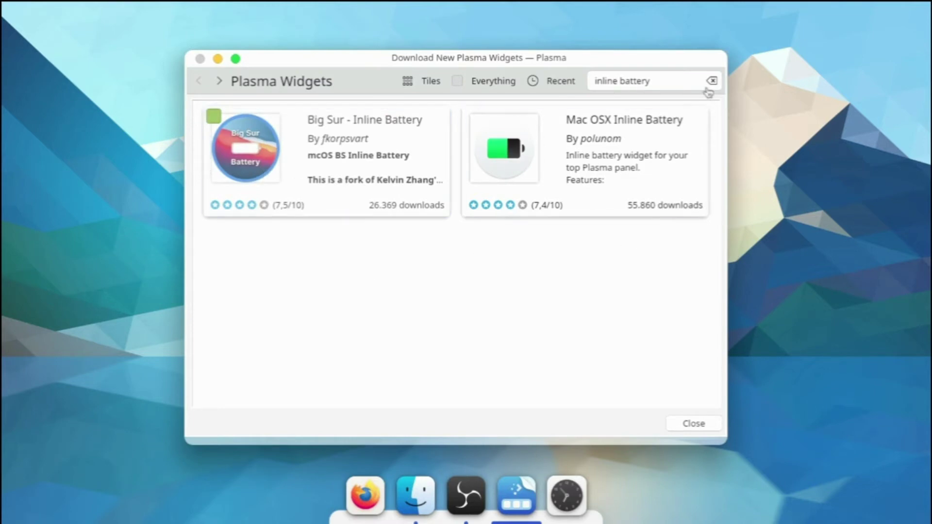
pyautogui.tripleClick(686, 79)
pyautogui.write('kpple menu')
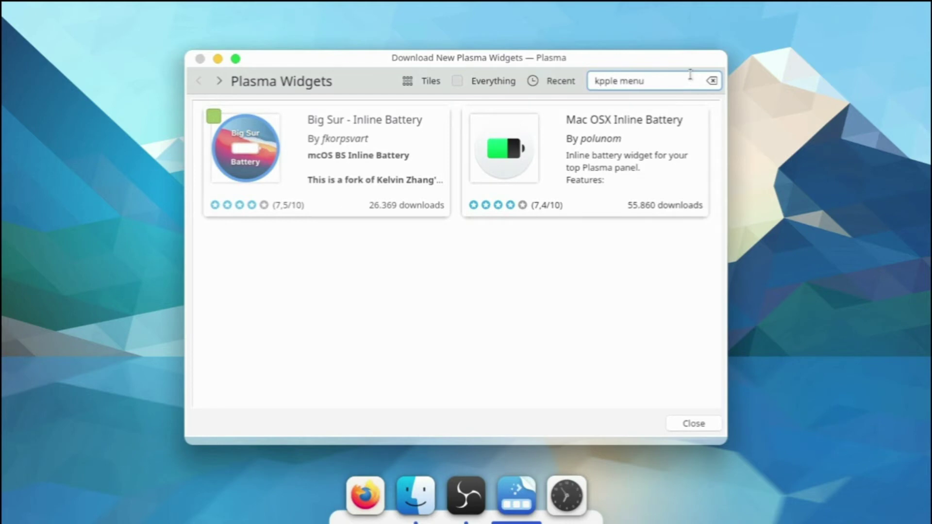
pyautogui.press('Return')
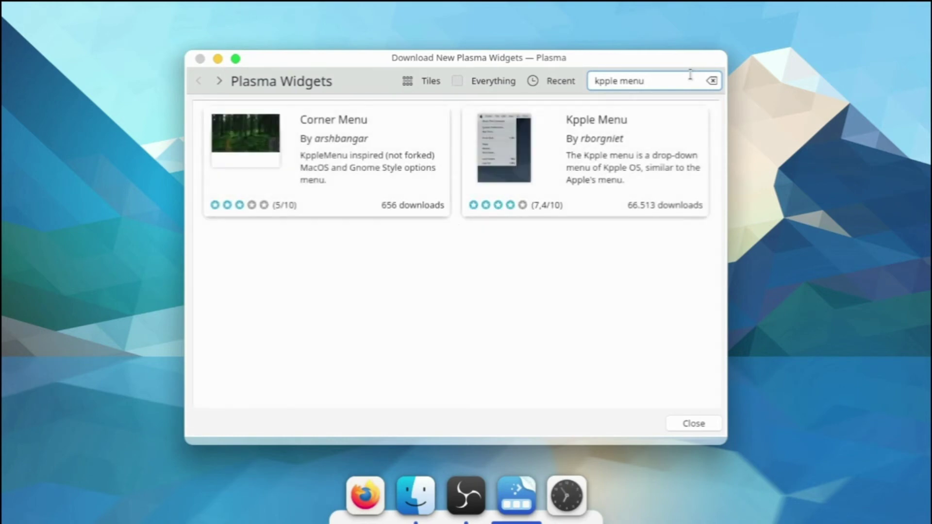
pyautogui.click(666, 126)
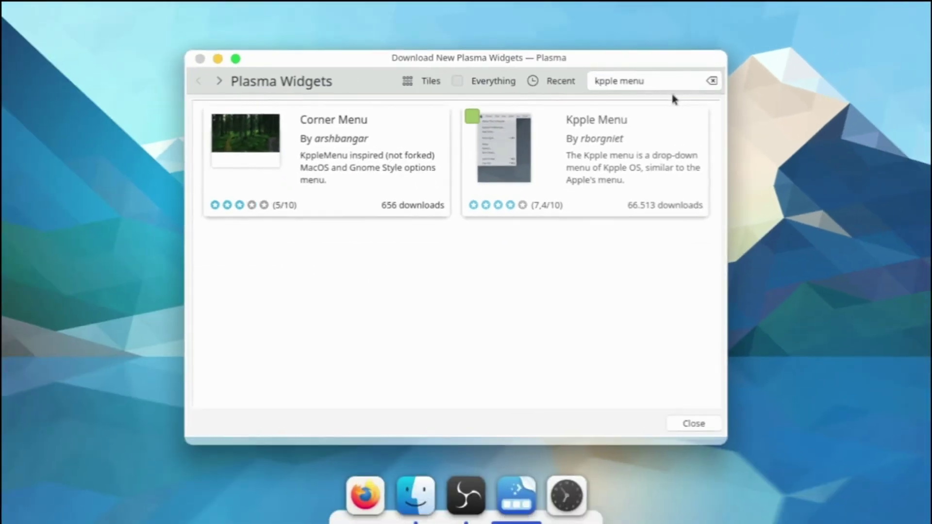
# Search for "ditto menu", install the Ditto Menu widget and close the widget download window
pyautogui.tripleClick(645, 81)
pyautogui.write('ditto')
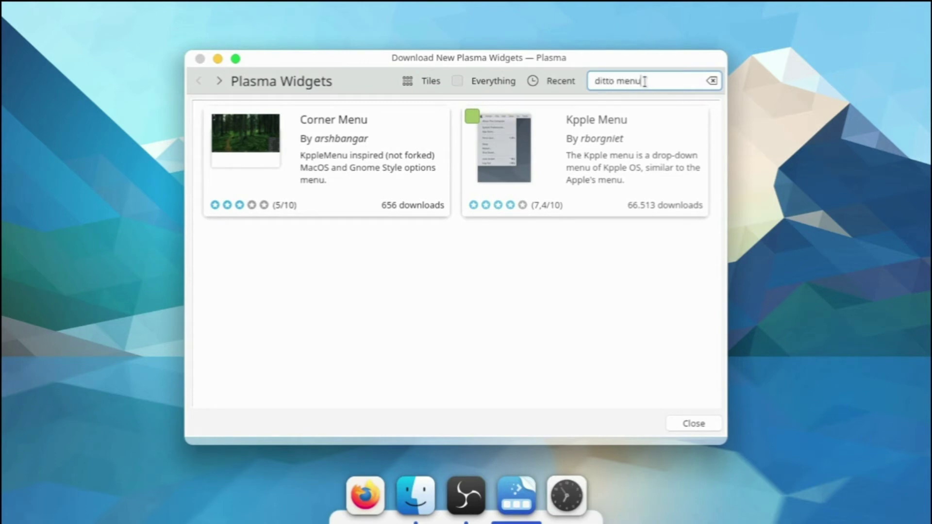
pyautogui.press('Return')
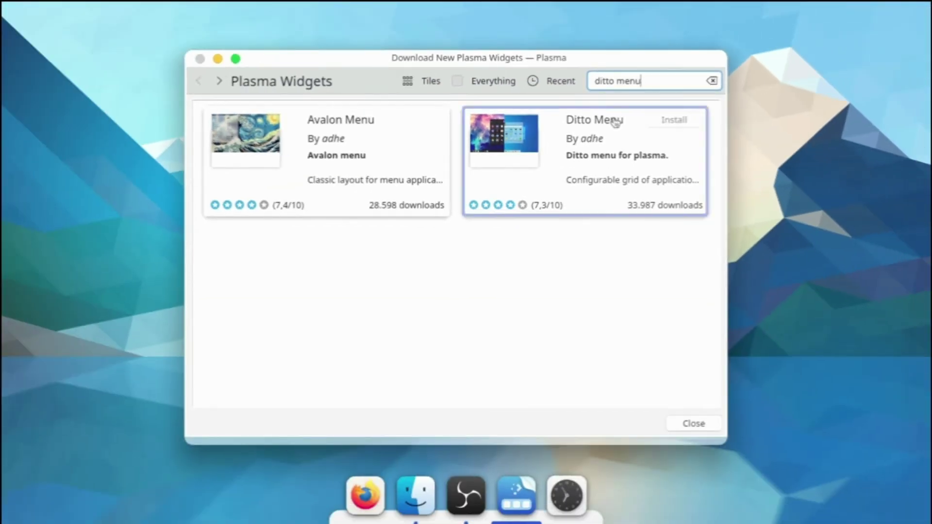
pyautogui.click(685, 119)
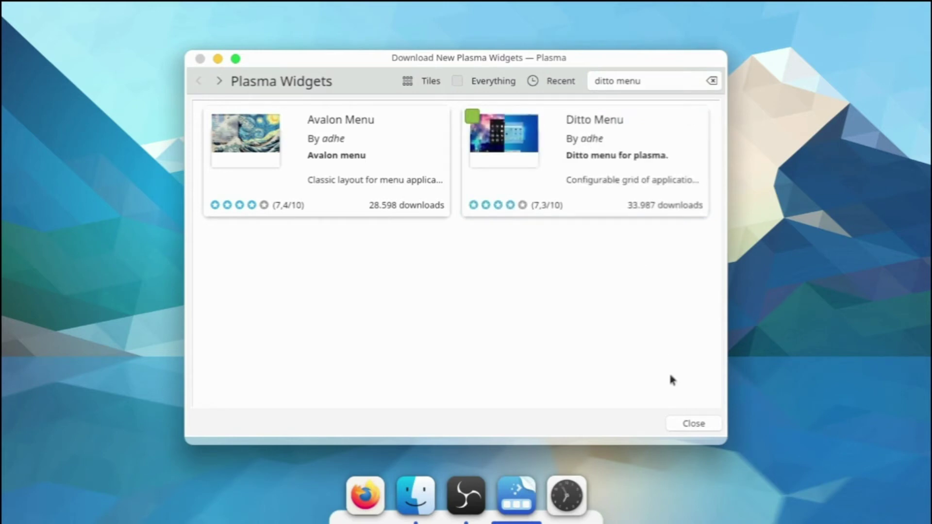
pyautogui.click(699, 425)
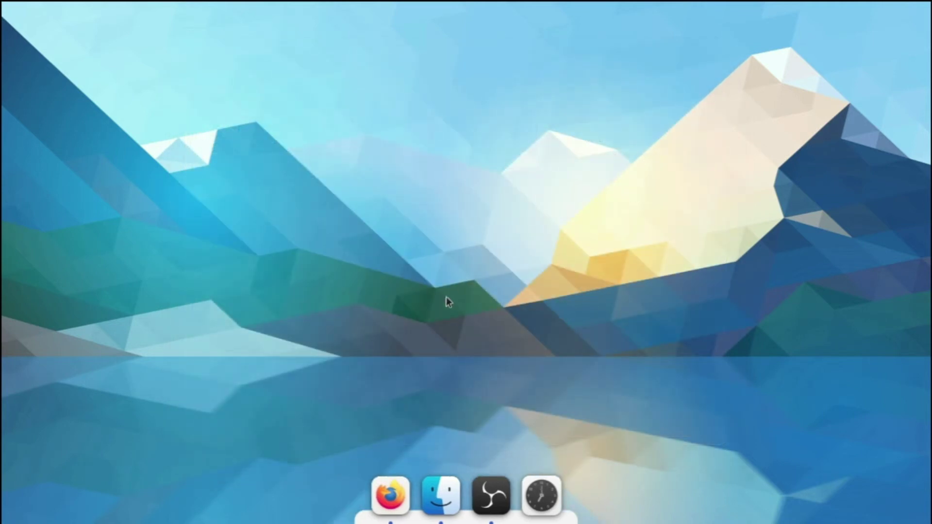
# Switch to Firefox and download mcOS-BigSur-Large.layout.latte.zip from the files of the mcOS BS Layout for Latte Dock page
pyautogui.click(391, 493)
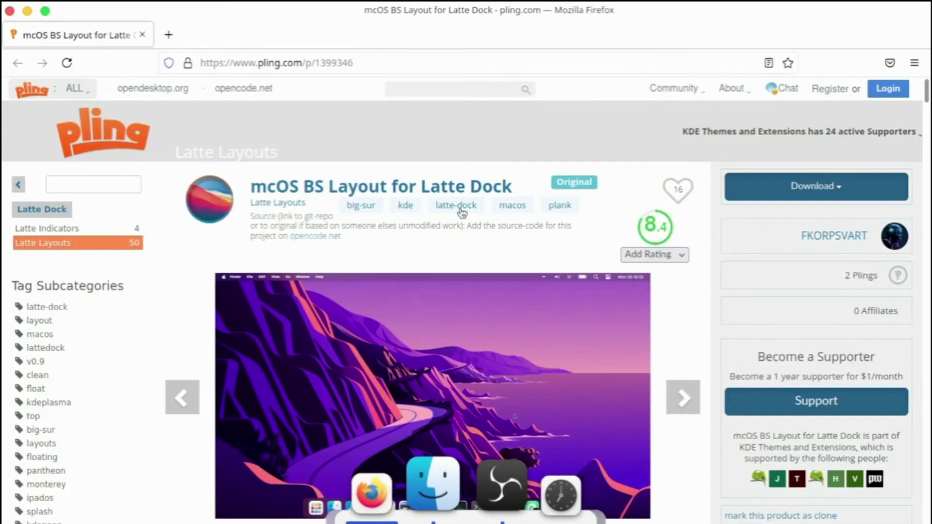
pyautogui.tripleClick(342, 186)
pyautogui.click(342, 186)
pyautogui.scroll(-4, 350, 271)
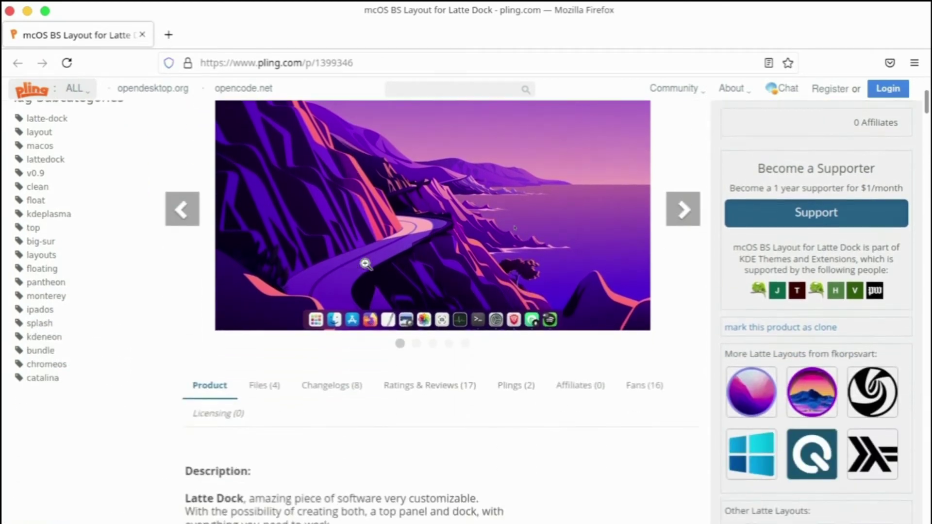
pyautogui.click(266, 386)
pyautogui.scroll(-3, 380, 266)
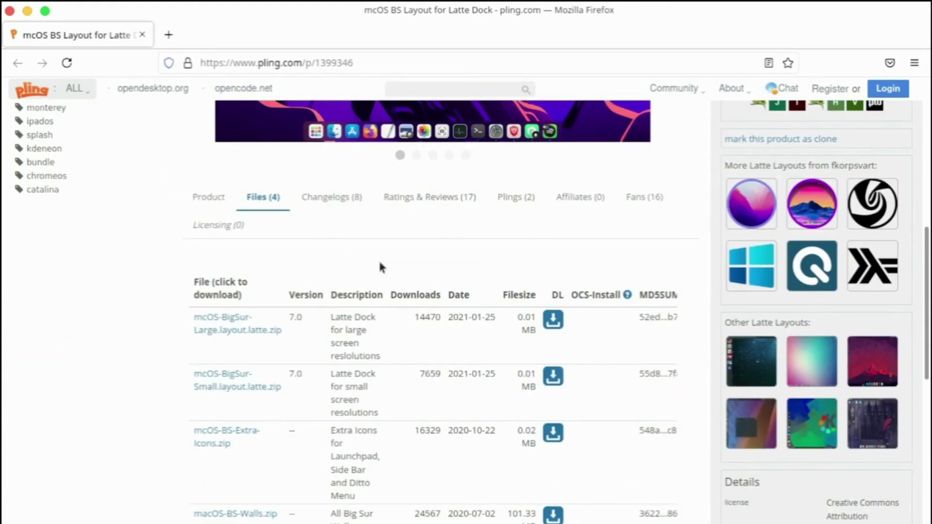
pyautogui.scroll(-3, 380, 267)
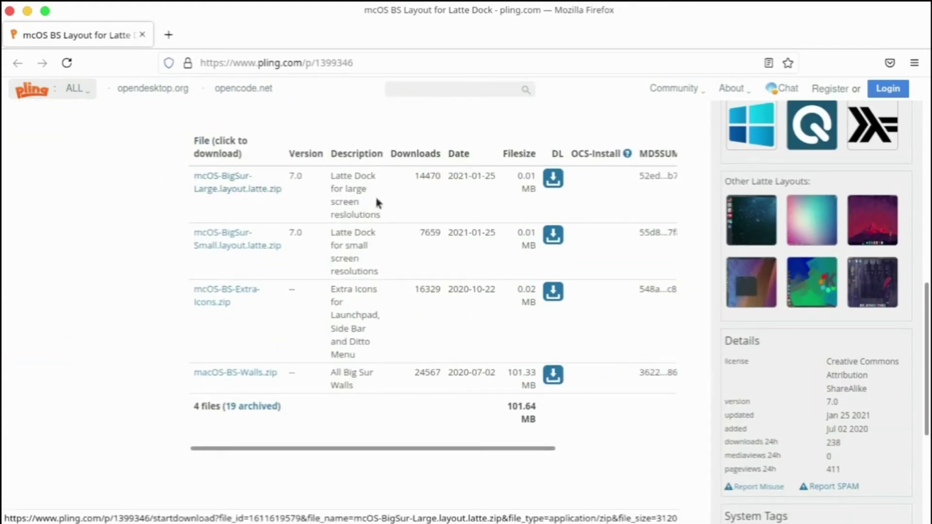
pyautogui.click(550, 185)
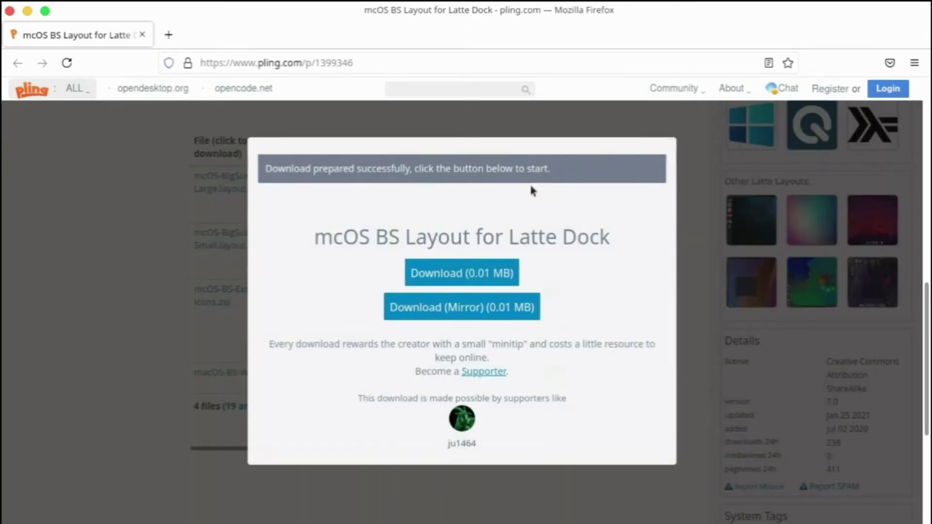
pyautogui.click(676, 137)
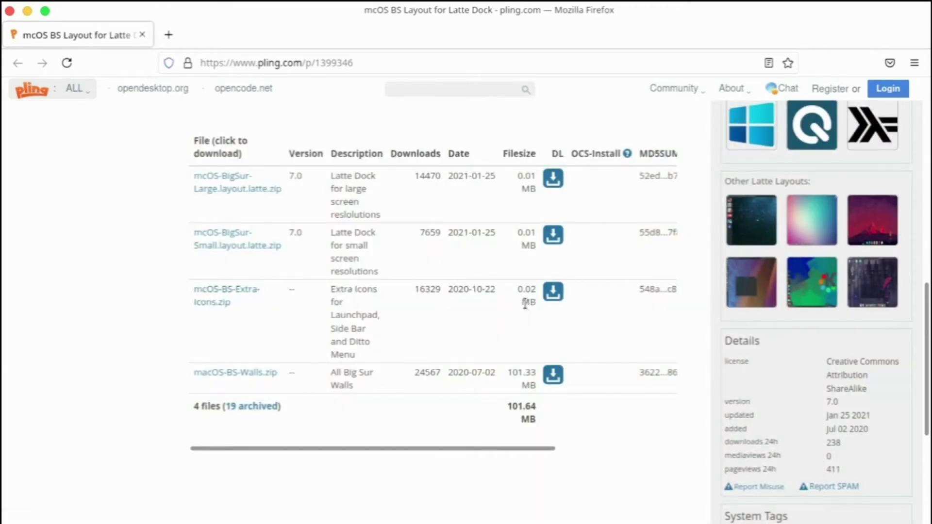
# Download mcOS-BS-Extra-Icons.zip from the same file list and minimize the browser
pyautogui.click(555, 300)
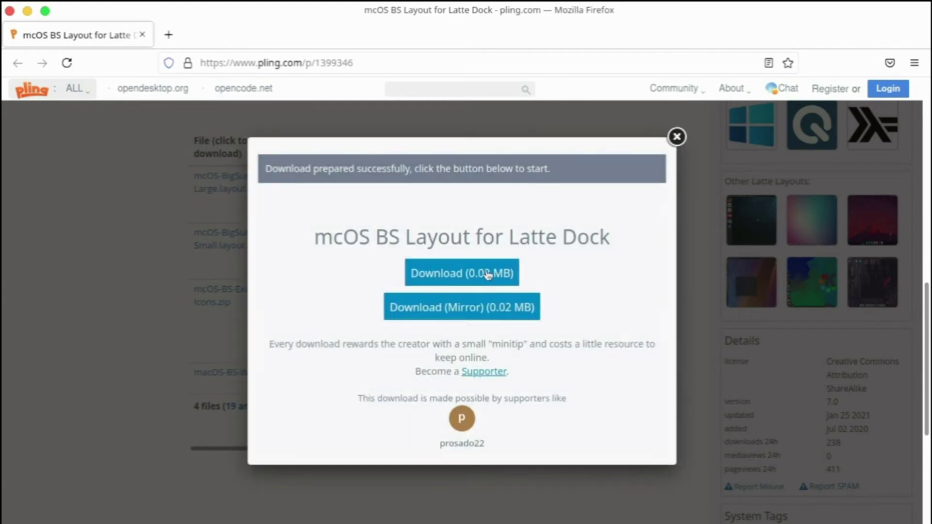
pyautogui.click(677, 137)
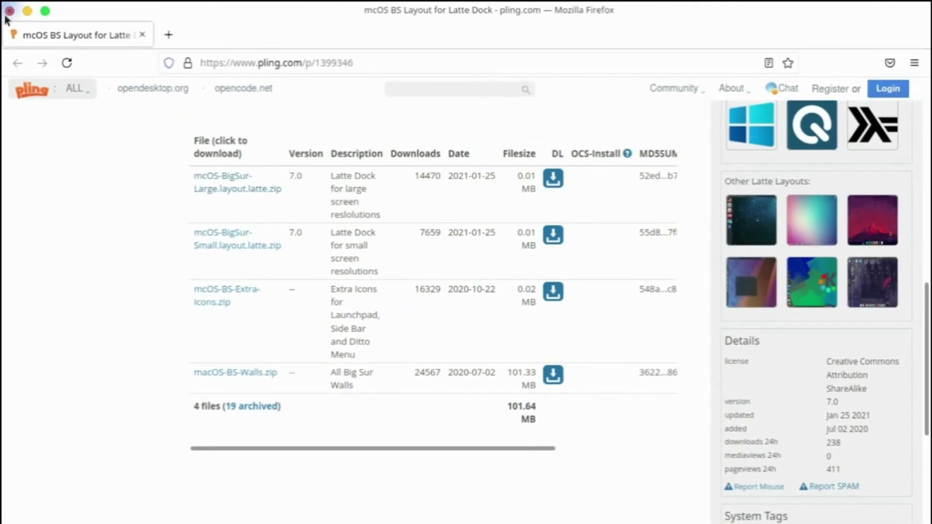
pyautogui.click(28, 11)
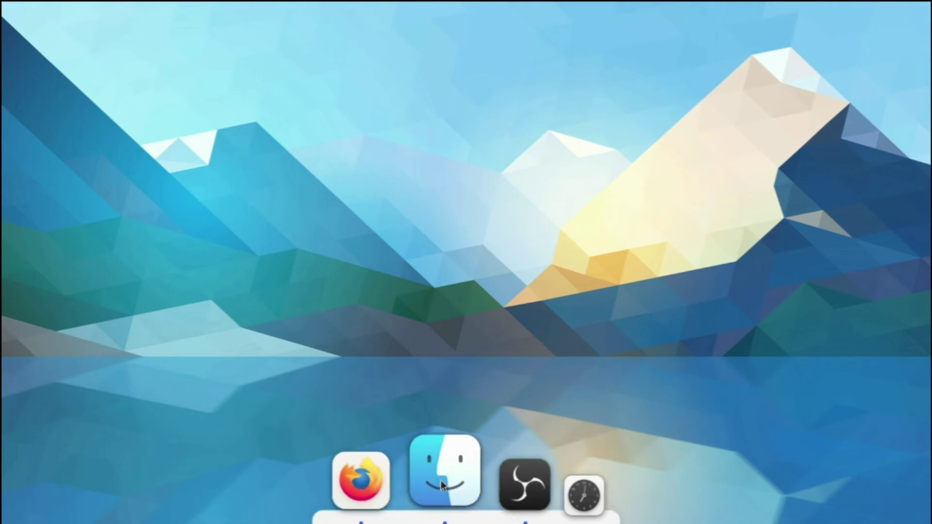
# Switch to the Dolphin file manager and extract mcOS-BigSur-Large.layout.latte.zip in the Downloads folder
pyautogui.click(442, 500)
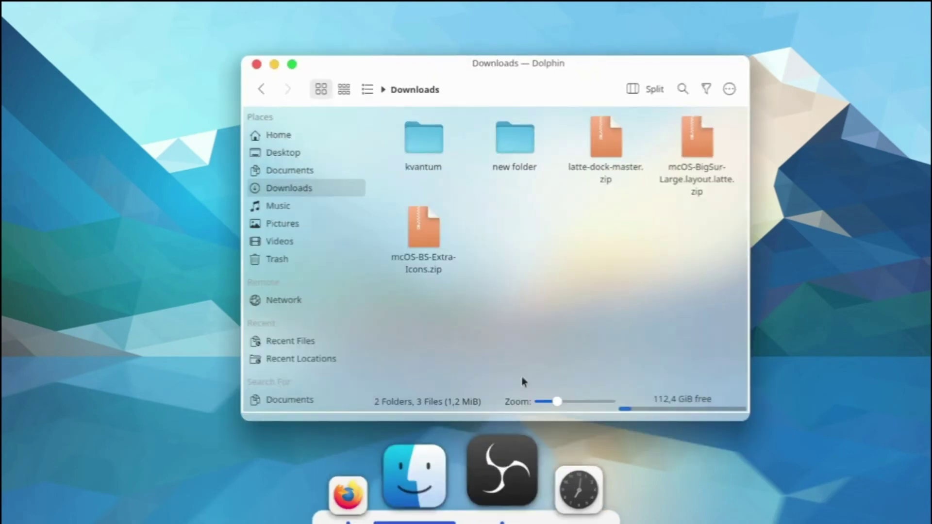
pyautogui.click(692, 169)
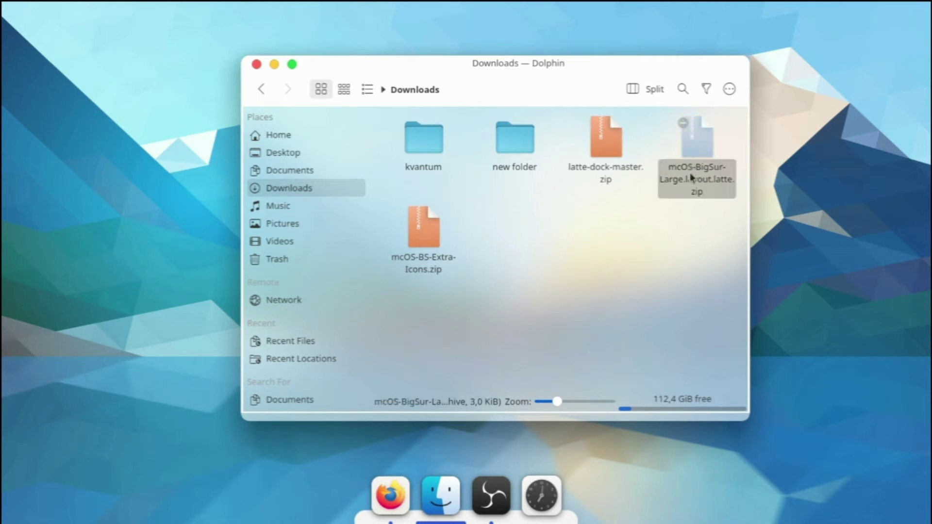
pyautogui.rightClick(692, 178)
pyautogui.moveTo(710, 376)
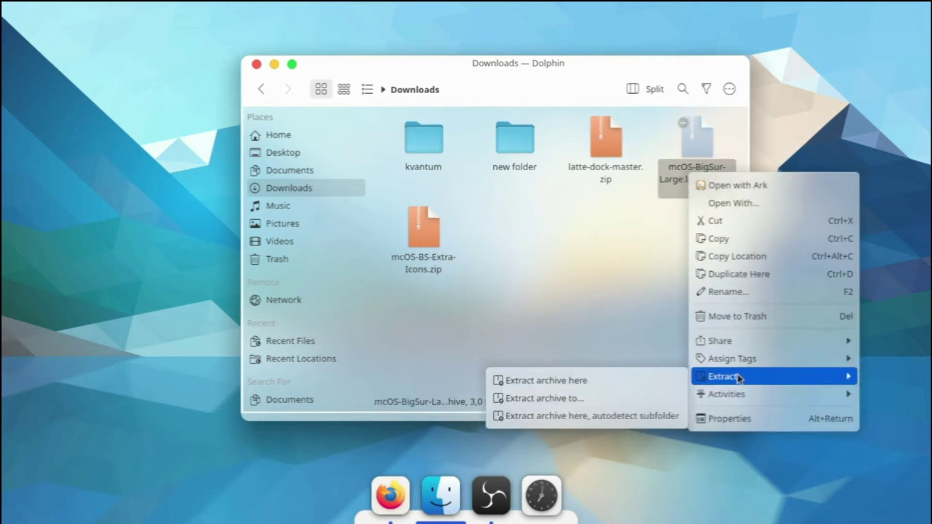
pyautogui.click(658, 384)
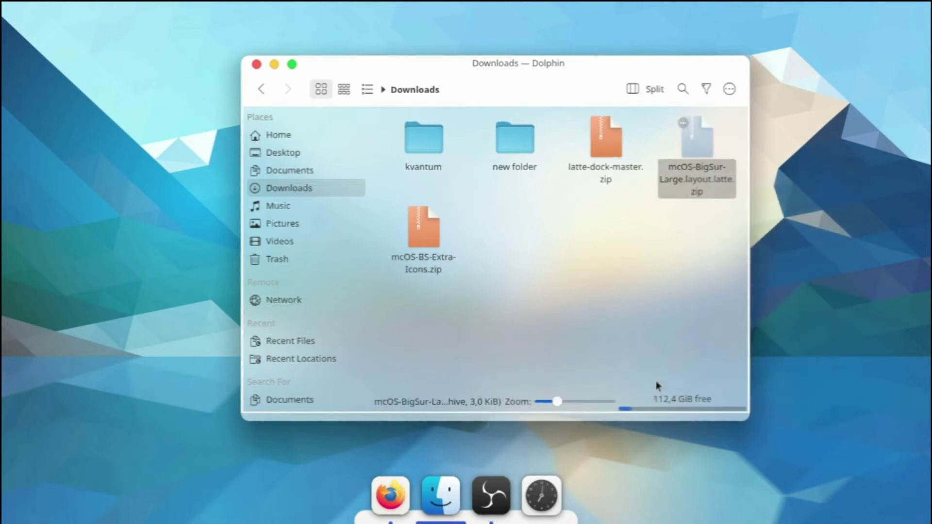
pyautogui.click(655, 386)
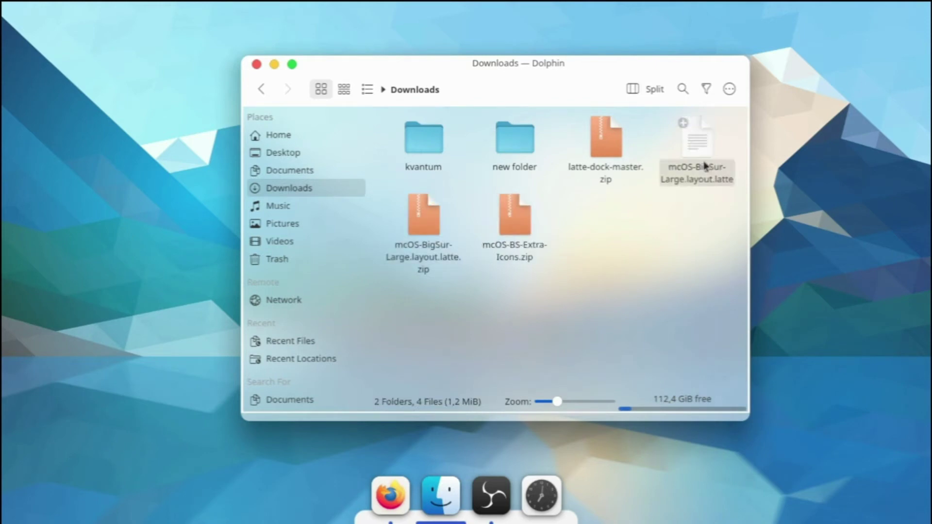
# Extract the mcOS-BS-Extra-Icons.zip archive in the Downloads folder
pyautogui.rightClick(525, 228)
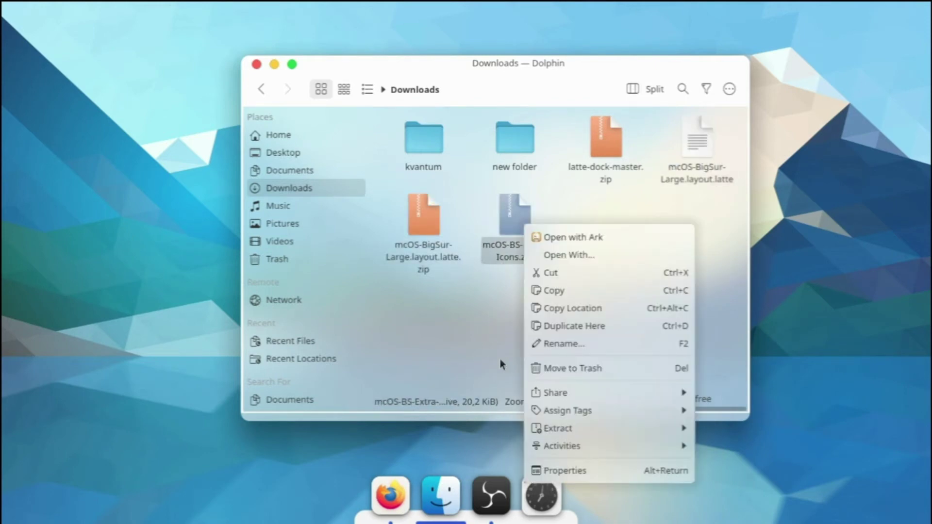
pyautogui.moveTo(558, 428)
pyautogui.click(480, 431)
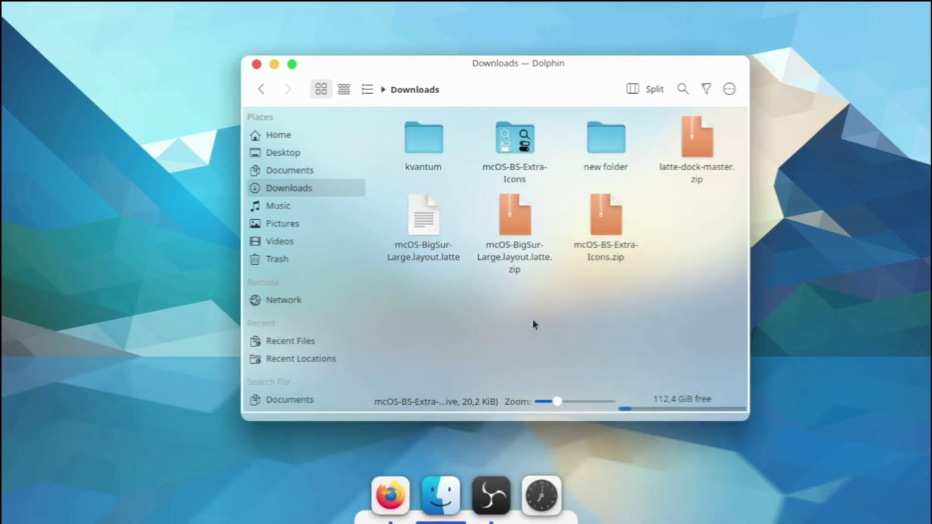
# Cut the extracted mcOS-BS-Extra-Icons folder and mcOS-BigSur-Large.layout.latte file, and open the macos theme file folder in Pictures
pyautogui.click(542, 171)
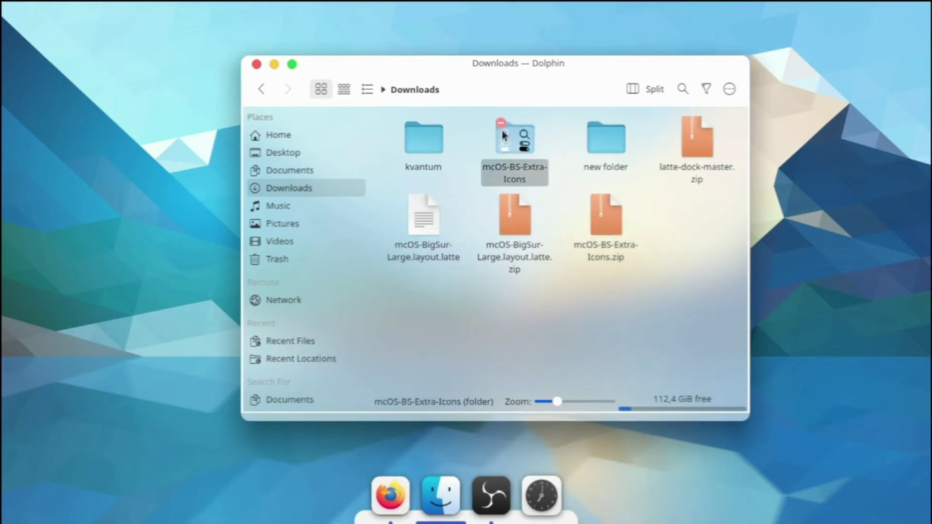
pyautogui.click(409, 202)
pyautogui.hotkey('ctrl', 'x')
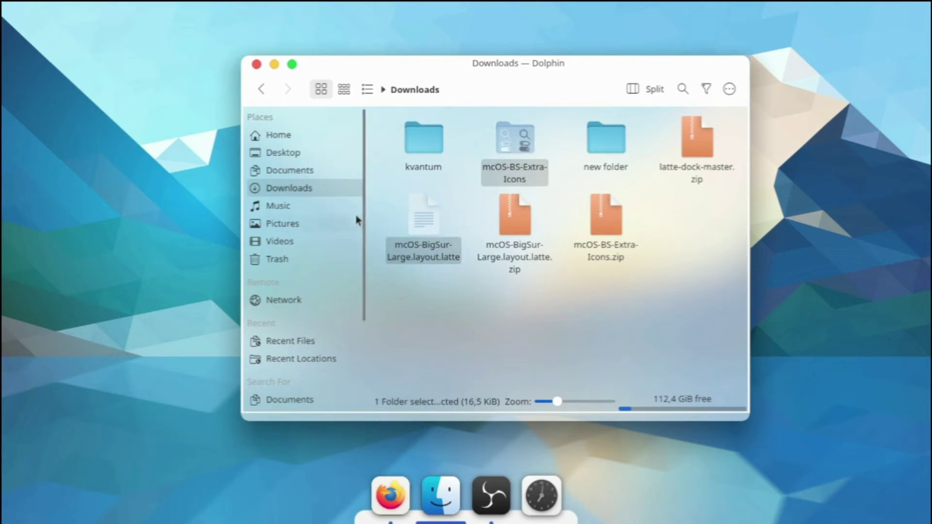
pyautogui.click(329, 222)
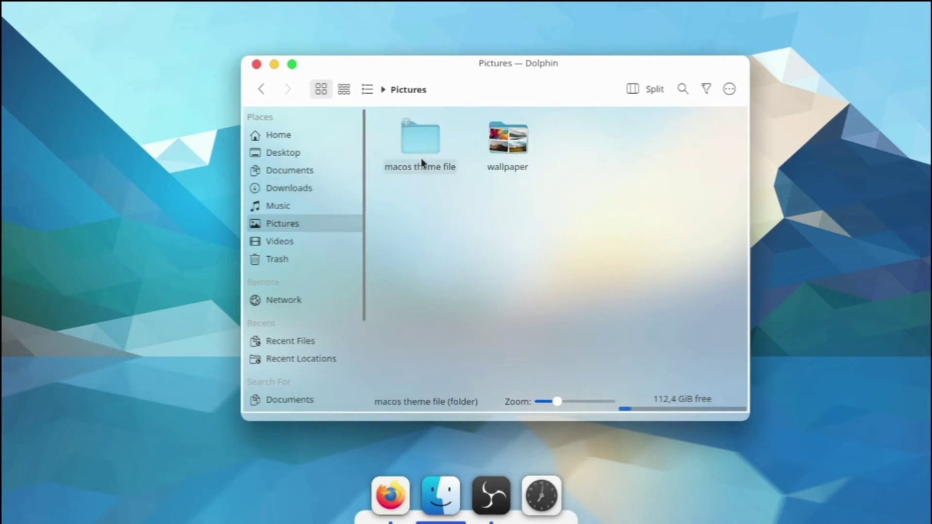
pyautogui.doubleClick(420, 158)
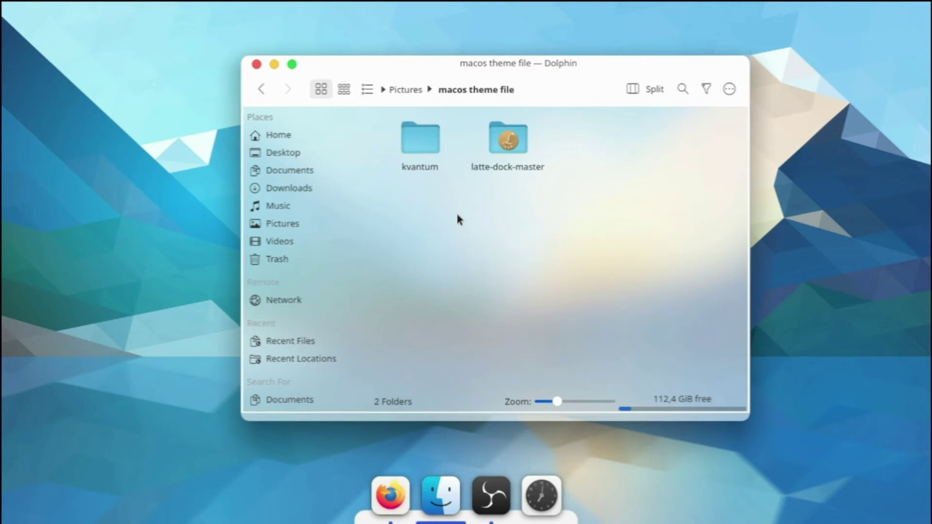
# Create a folder named "latte file", paste the cut items into it and minimize the file manager
pyautogui.press('F10')
pyautogui.write('latte')
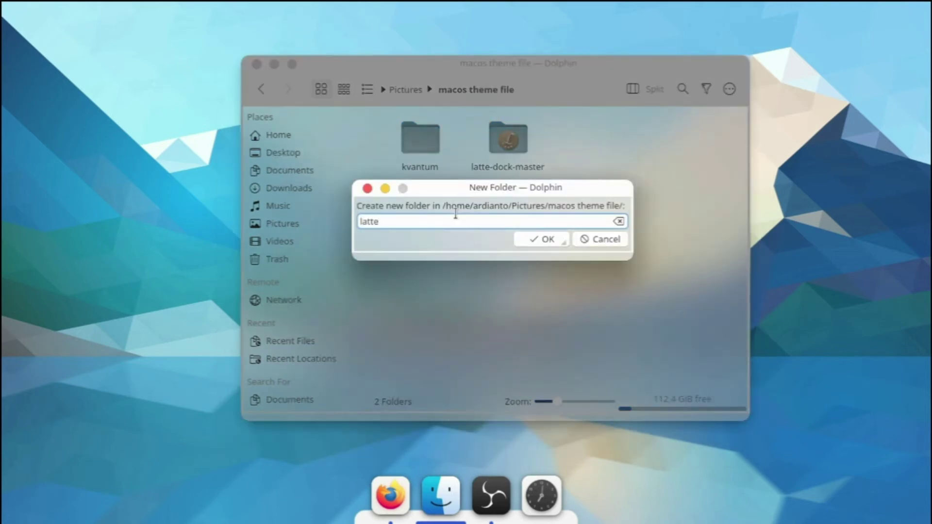
pyautogui.press('Return')
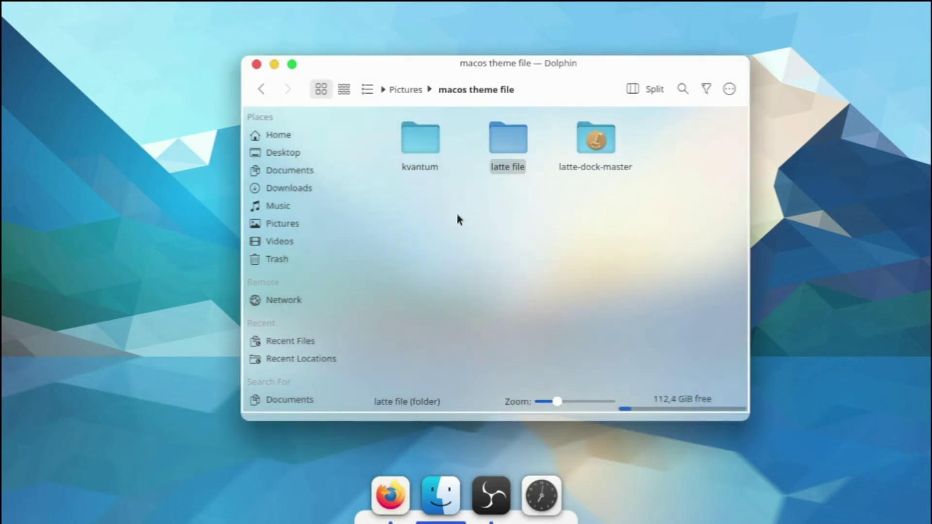
pyautogui.press('Return')
pyautogui.hotkey('ctrl', 'v')
pyautogui.click(458, 215)
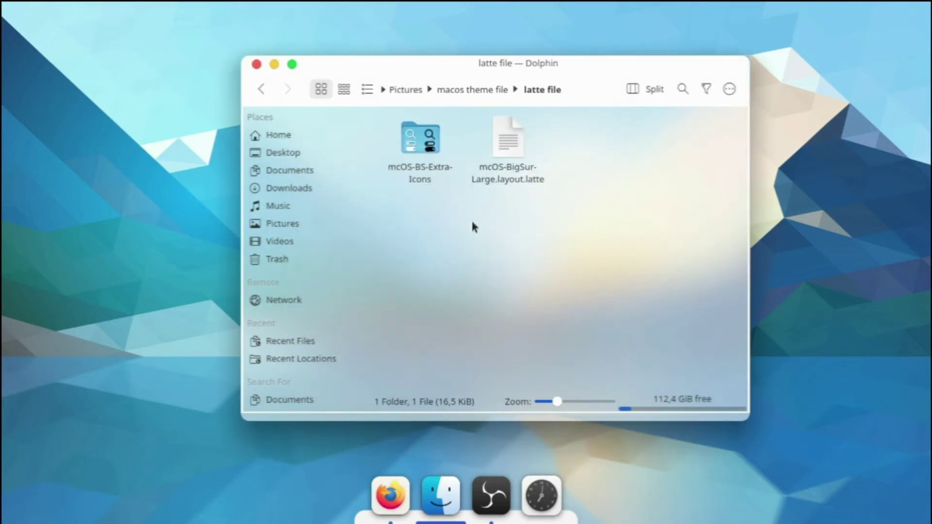
pyautogui.click(274, 64)
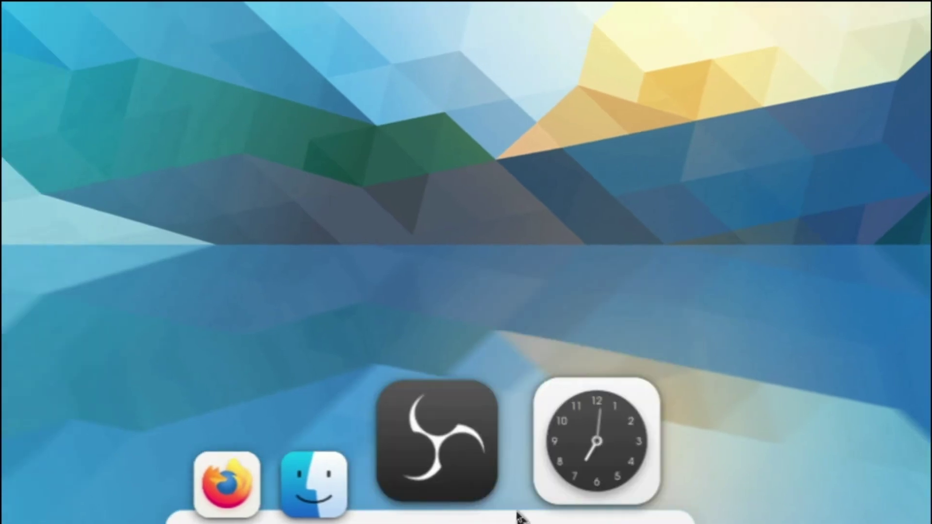
# Open Latte Dock's layouts editor from the dock and maximize its settings window
pyautogui.rightClick(532, 498)
pyautogui.moveTo(515, 125)
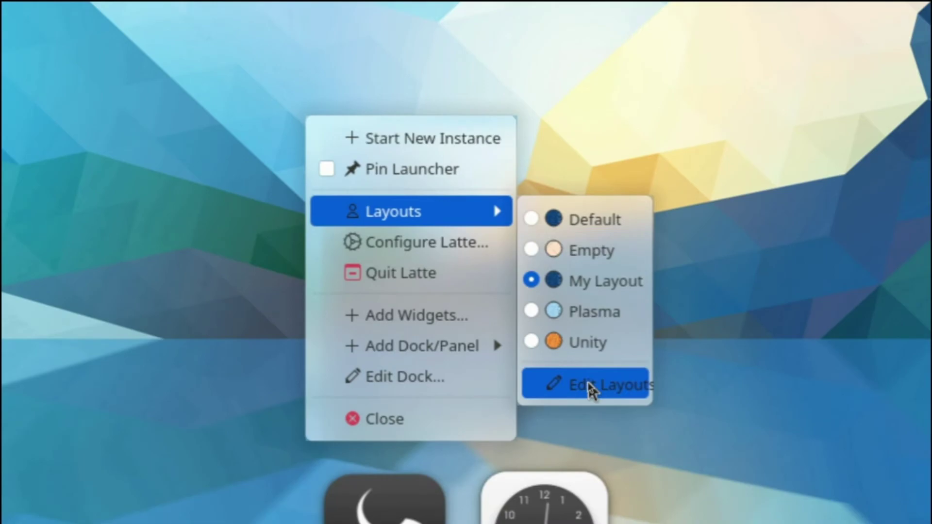
pyautogui.click(614, 446)
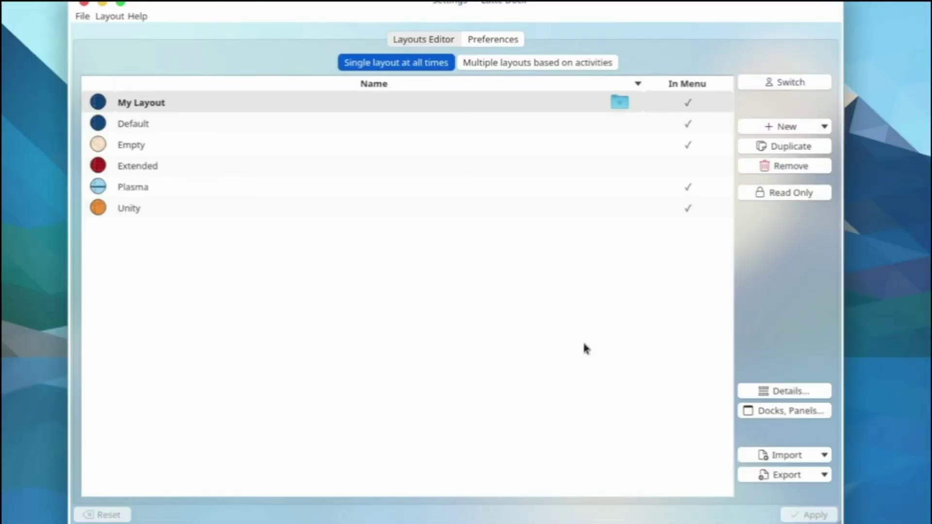
pyautogui.doubleClick(603, 18)
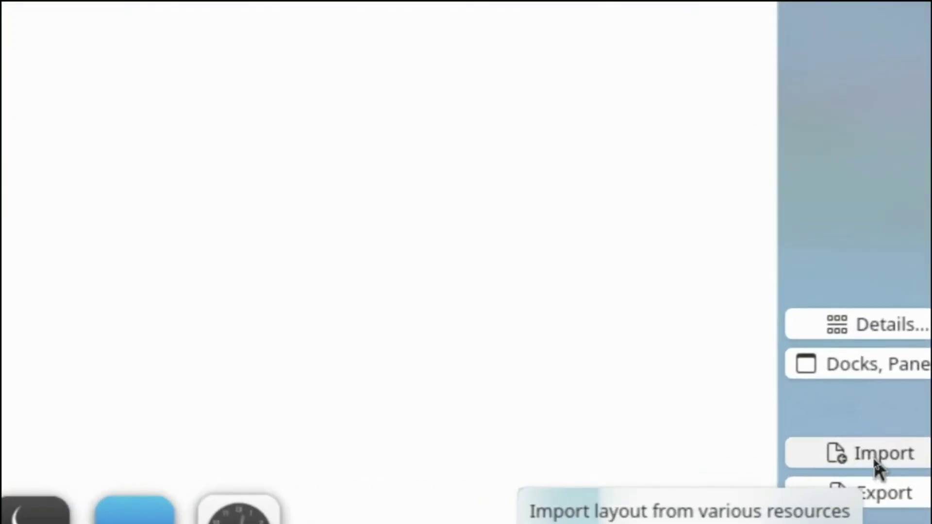
# Import mcOS-BigSur-Large.layout.latte as a local layout file from the latte file folder inside Pictures > macos theme file
pyautogui.click(881, 456)
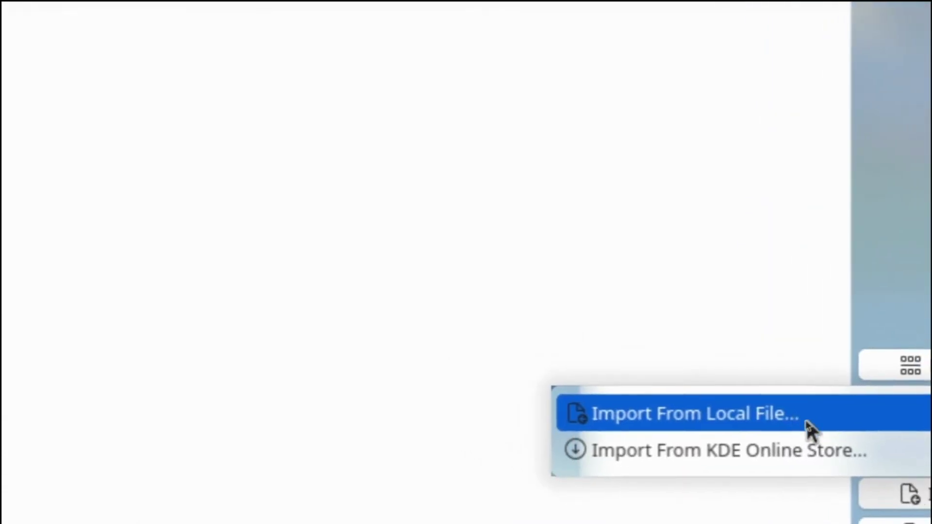
pyautogui.click(808, 429)
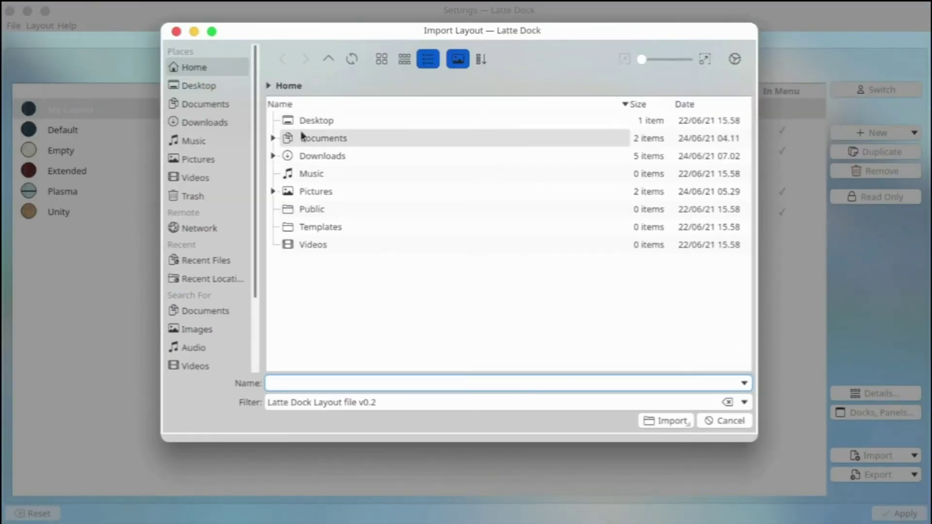
pyautogui.click(330, 191)
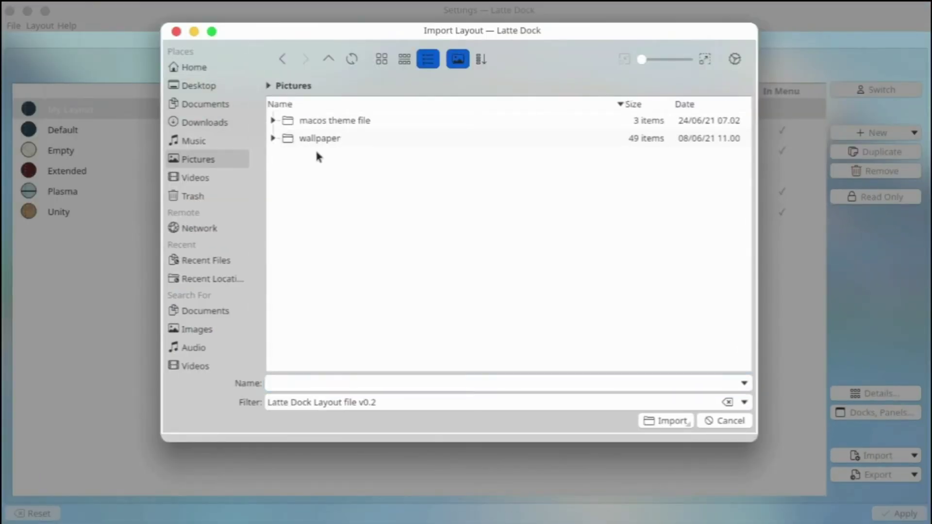
pyautogui.click(325, 125)
pyautogui.click(330, 140)
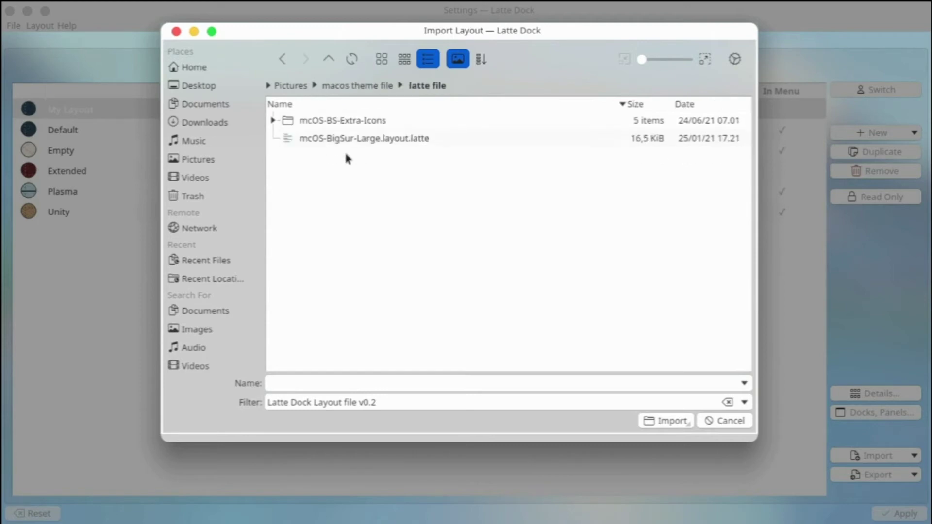
pyautogui.doubleClick(416, 141)
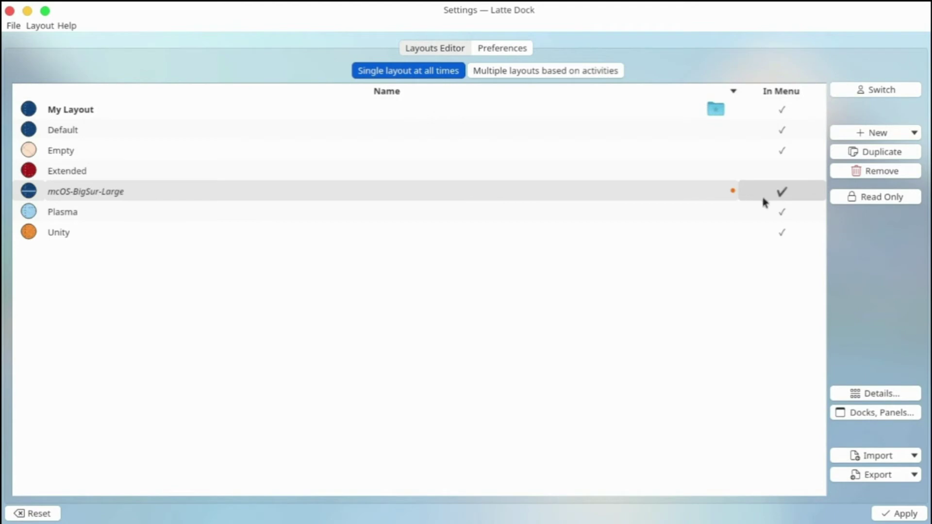
# Apply the pending layout changes and switch the dock to the imported mcOS-BigSur-Large layout
pyautogui.click(881, 94)
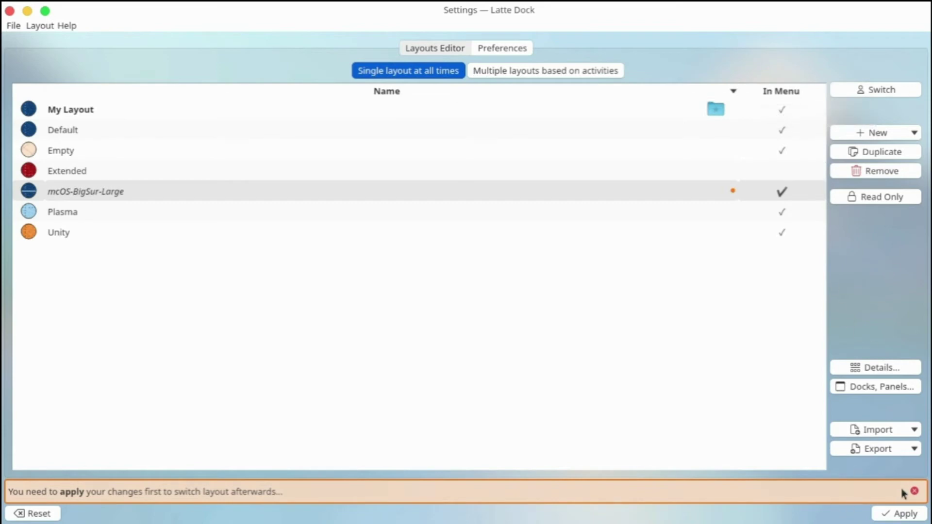
pyautogui.click(914, 491)
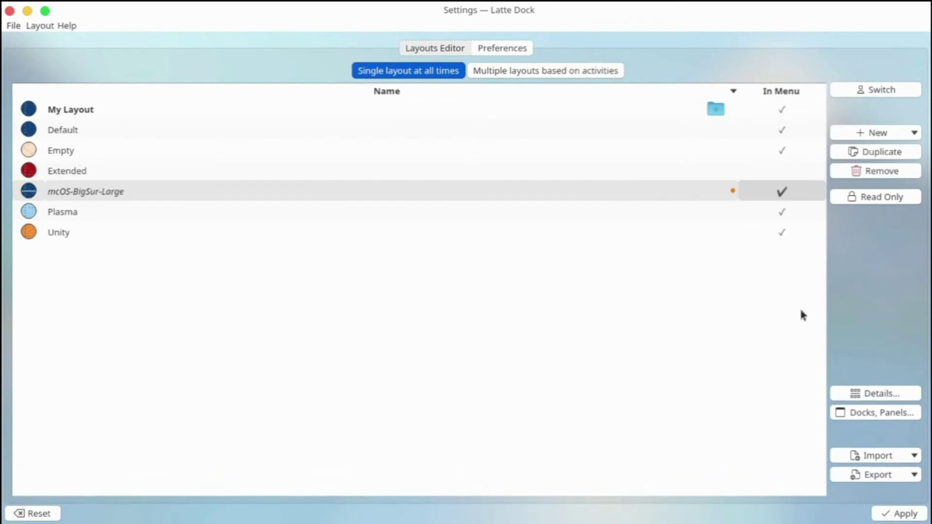
pyautogui.click(894, 517)
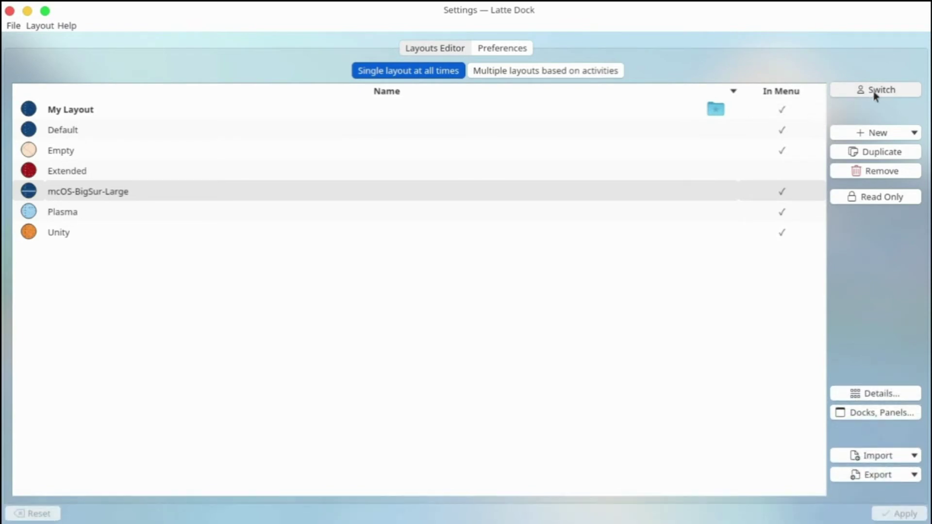
# Restore the maximized Latte Dock settings window and resize it to a smaller floating window on the desktop
pyautogui.doubleClick(490, 13)
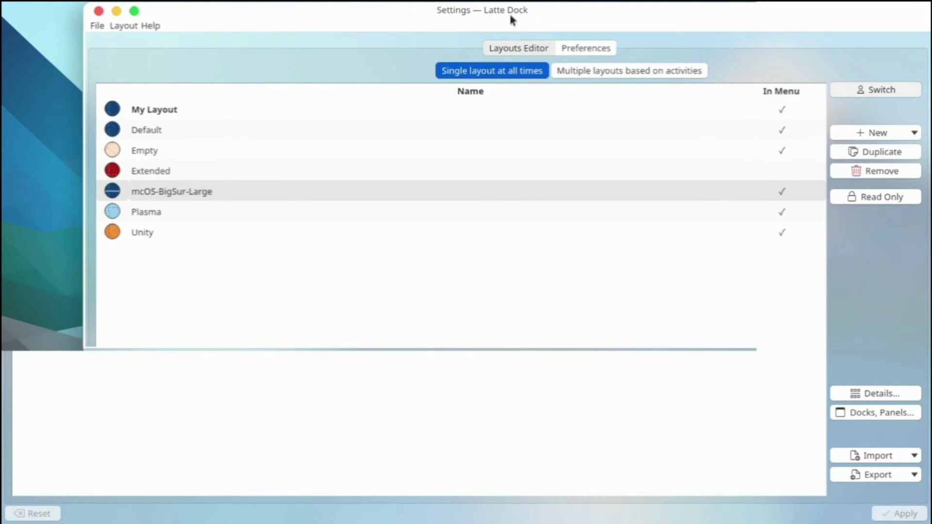
pyautogui.moveTo(509, 16); pyautogui.dragTo(507, 28)
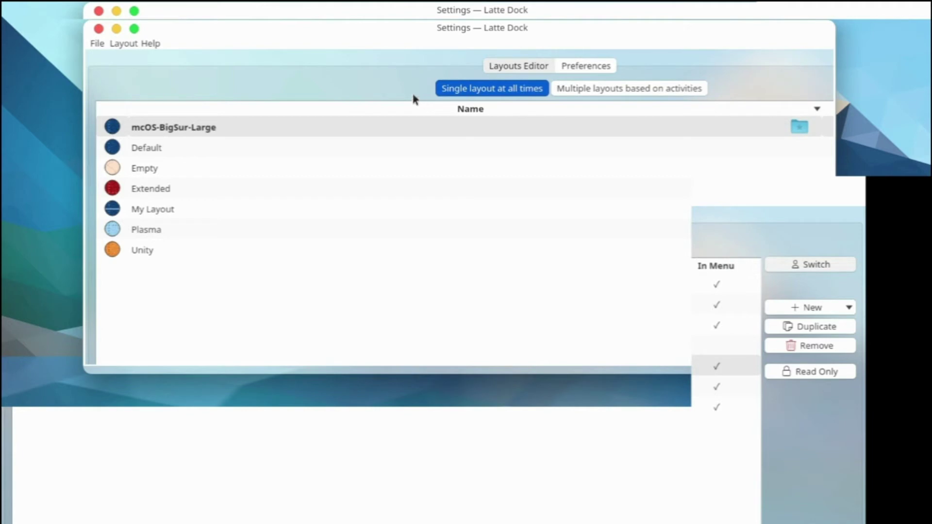
pyautogui.doubleClick(447, 41)
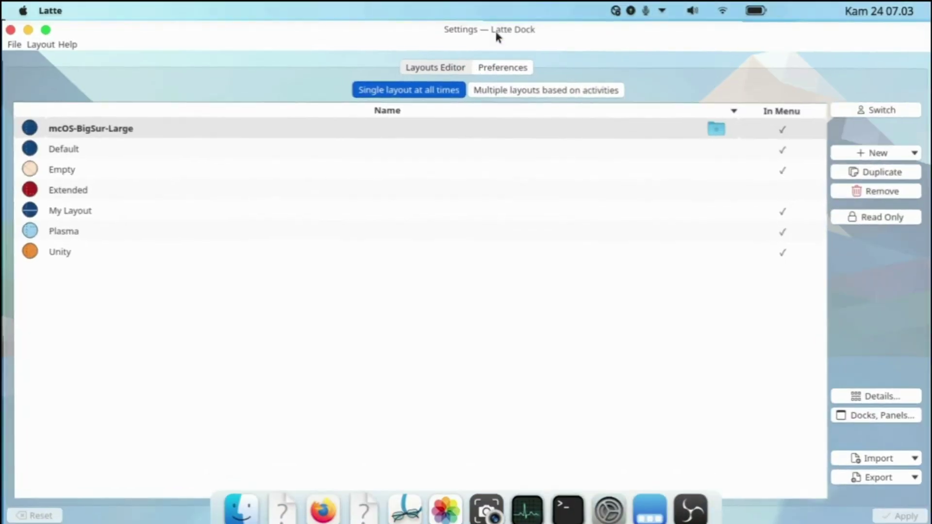
pyautogui.doubleClick(493, 28)
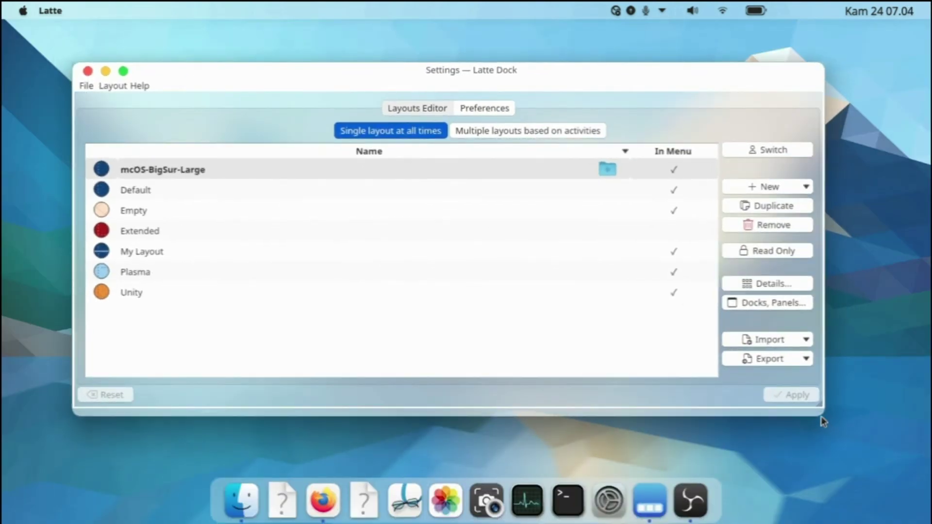
pyautogui.click(820, 417)
pyautogui.click(642, 87)
pyautogui.moveTo(820, 69); pyautogui.dragTo(600, 66)
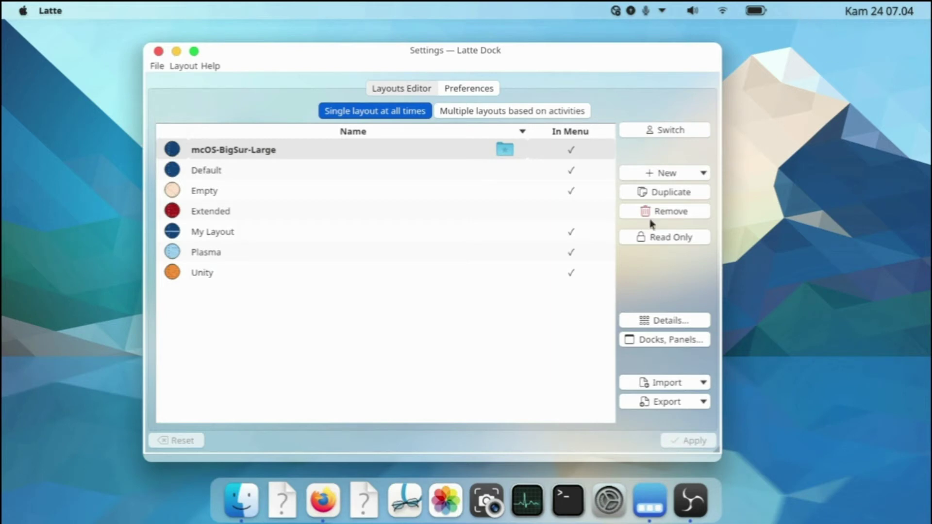
# View the top panel's edit settings, leave them, and close the Latte Dock settings window
pyautogui.rightClick(203, 16)
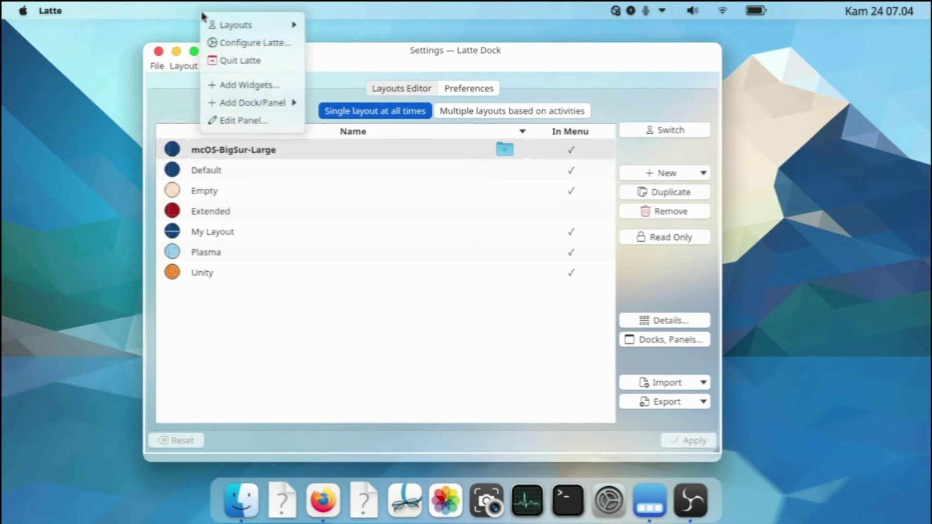
pyautogui.click(231, 121)
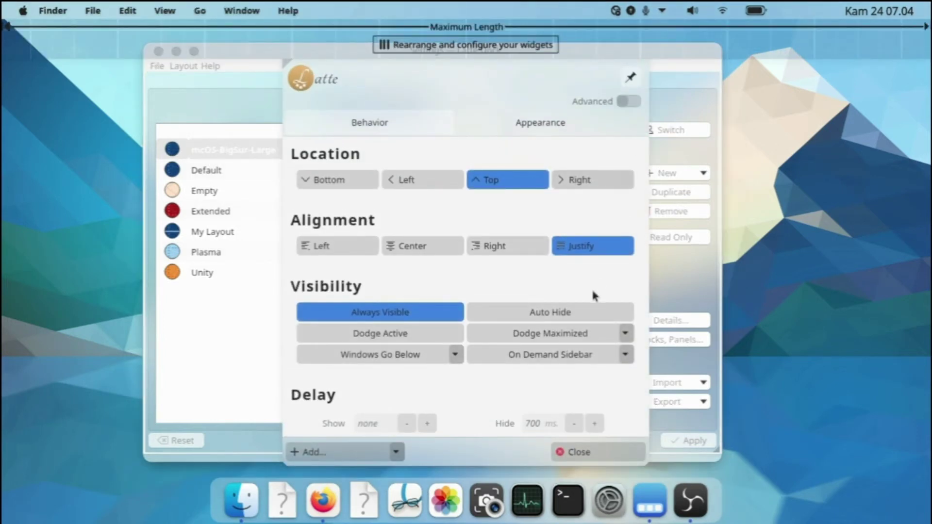
pyautogui.click(593, 453)
pyautogui.click(160, 50)
# Put the top panel in widget rearranging mode and move the Global Menu widget directly after the Help menu
pyautogui.rightClick(342, 15)
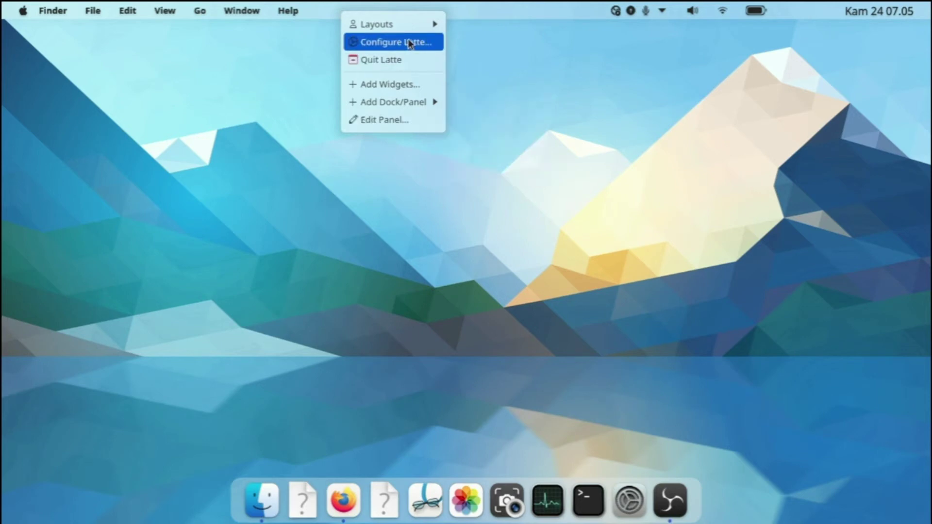
pyautogui.click(406, 120)
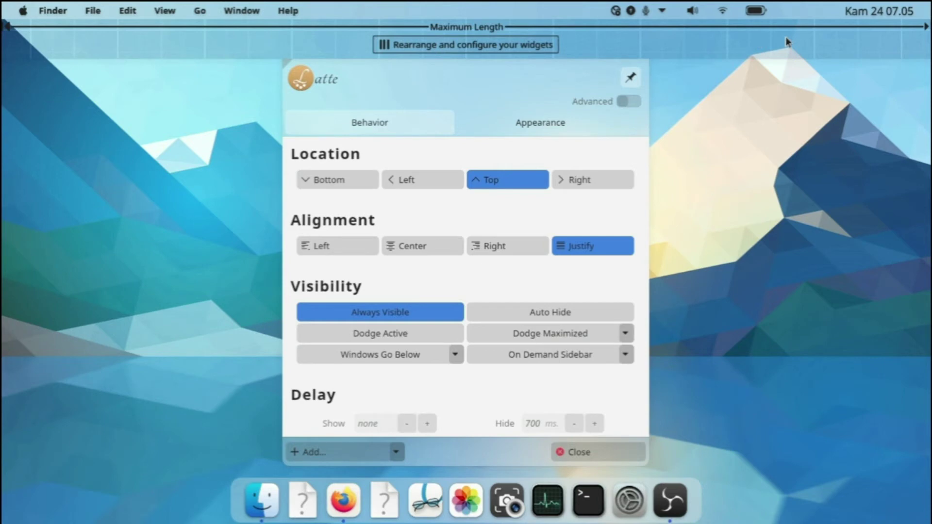
pyautogui.click(474, 47)
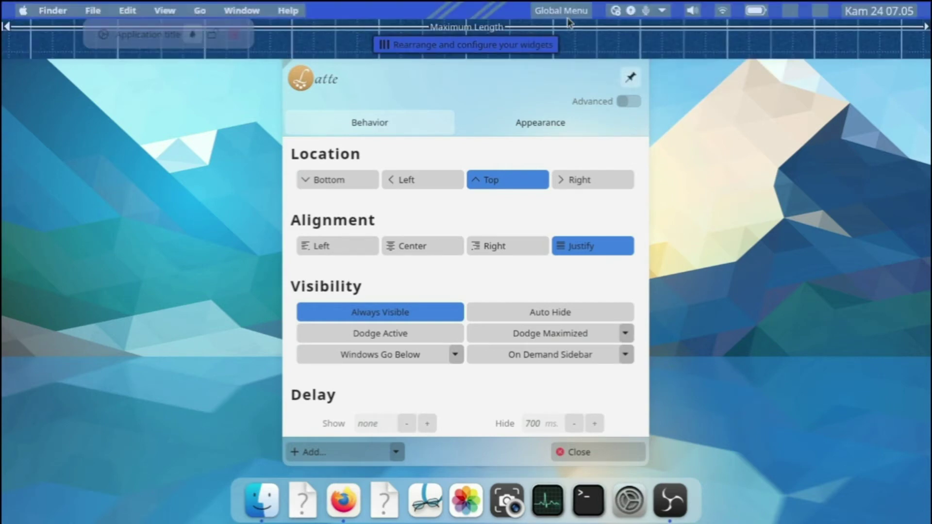
pyautogui.moveTo(565, 14)
pyautogui.moveTo(570, 17); pyautogui.dragTo(369, 20)
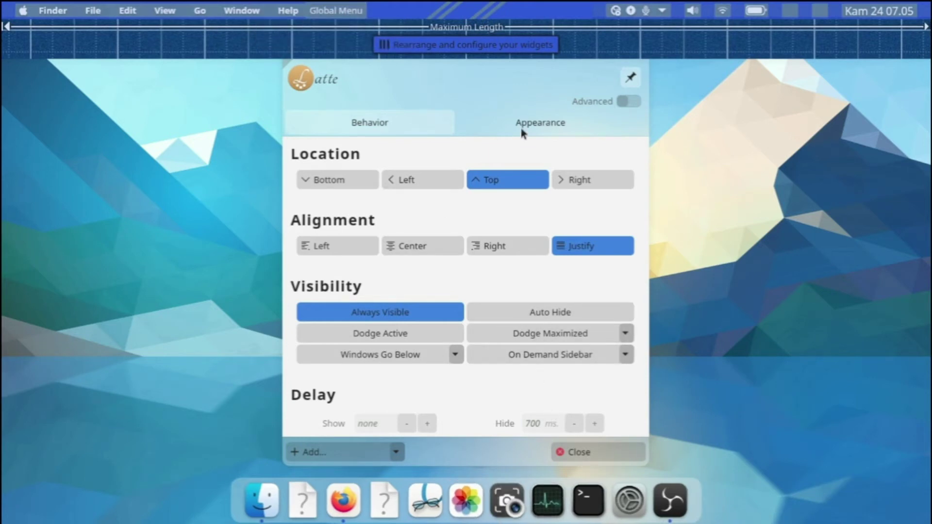
# Enable the top panel's Advanced settings, review its Behavior options, and open the color theme choices under Appearance
pyautogui.click(630, 102)
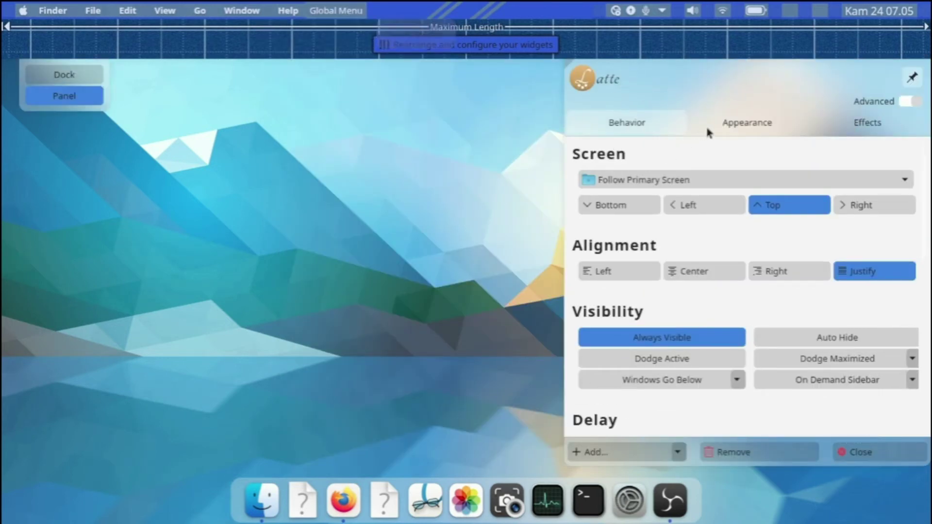
pyautogui.scroll(-3, 772, 279)
pyautogui.scroll(-3, 769, 272)
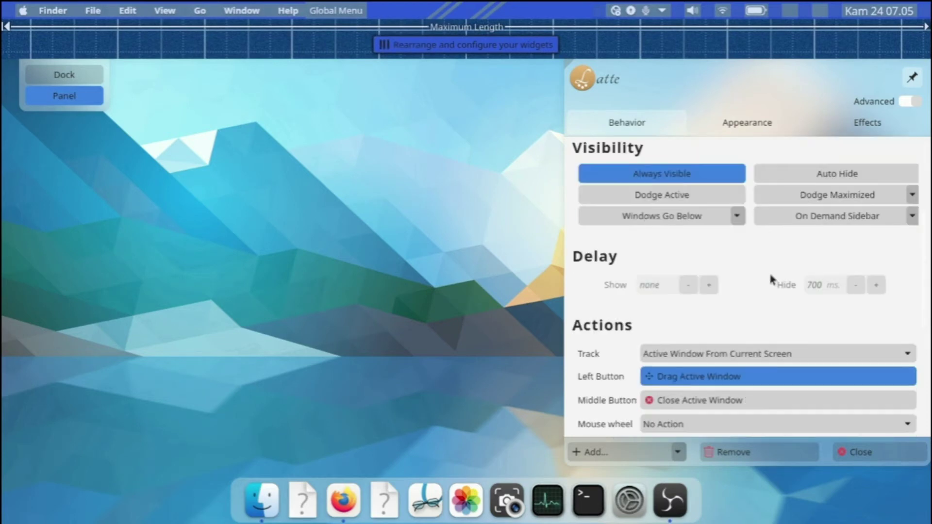
pyautogui.scroll(5, 761, 248)
pyautogui.scroll(1, 761, 248)
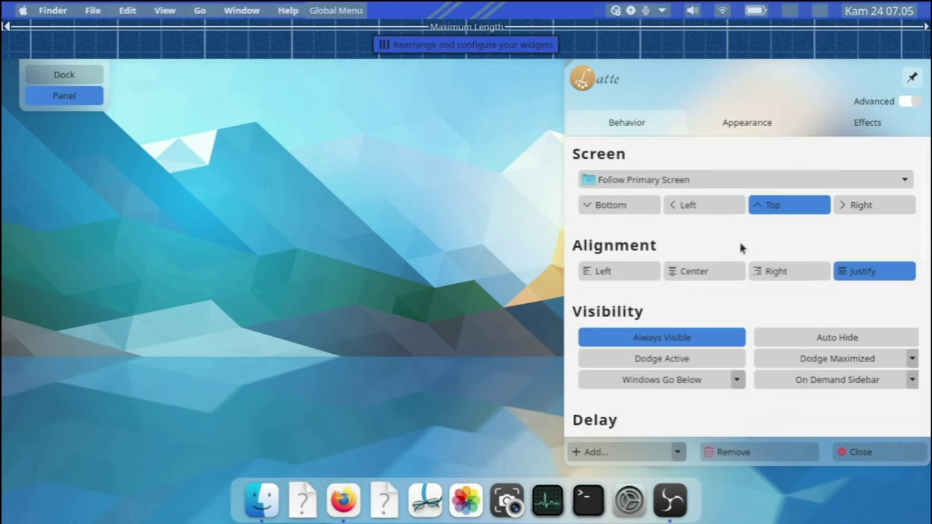
pyautogui.click(734, 125)
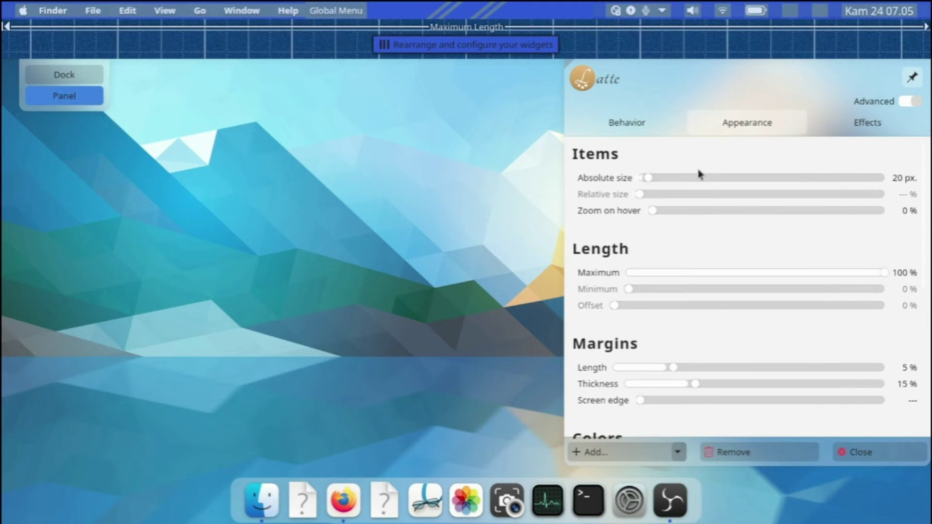
pyautogui.scroll(-5, 732, 264)
pyautogui.scroll(-1, 730, 262)
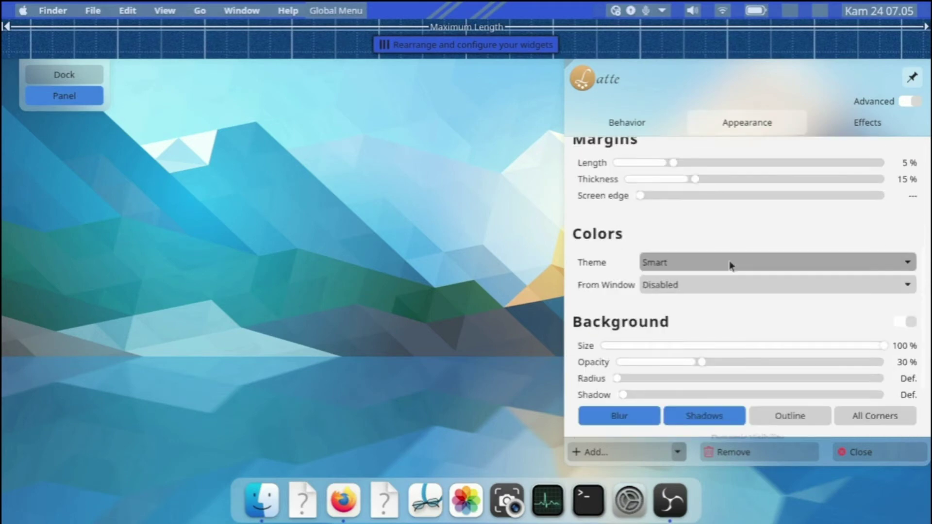
pyautogui.click(721, 267)
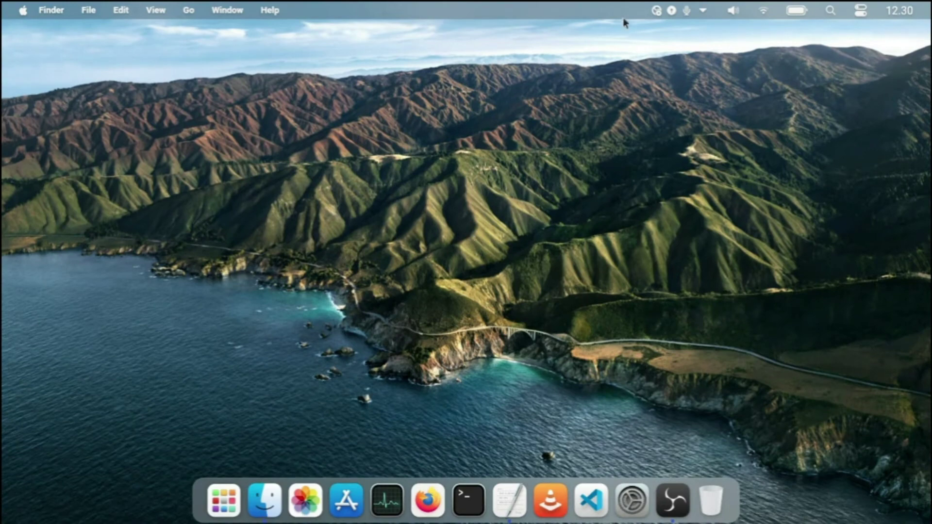
# Examine the color theme choices in the top panel's Appearance settings, keep Smart, and close the panel editor
pyautogui.rightClick(622, 15)
pyautogui.click(682, 129)
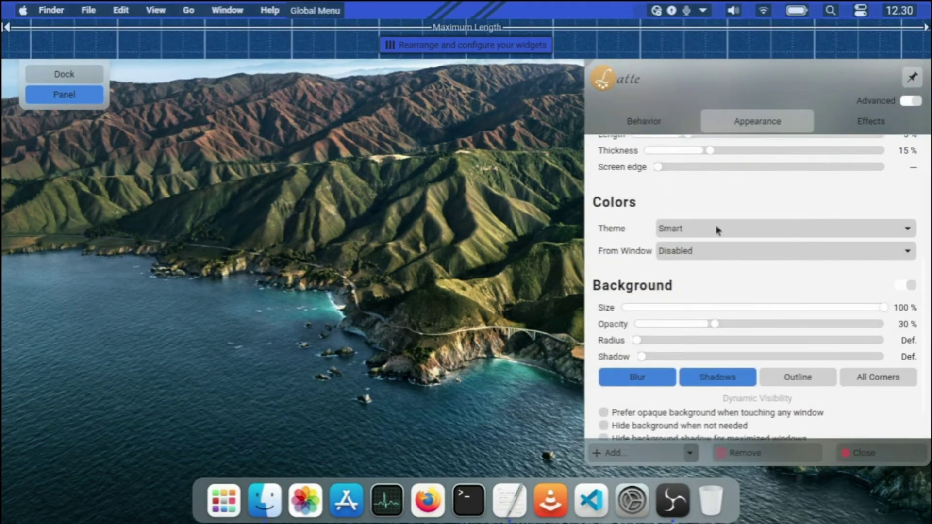
pyautogui.click(711, 227)
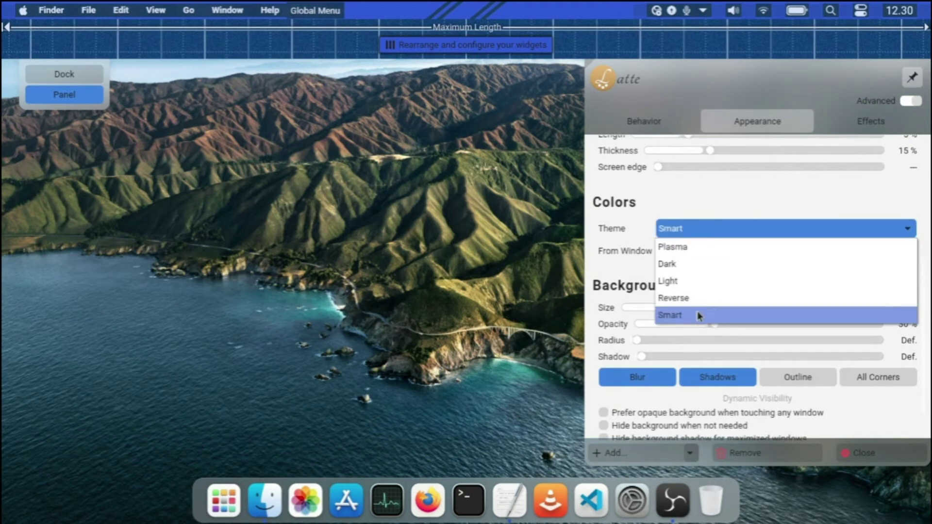
pyautogui.click(721, 230)
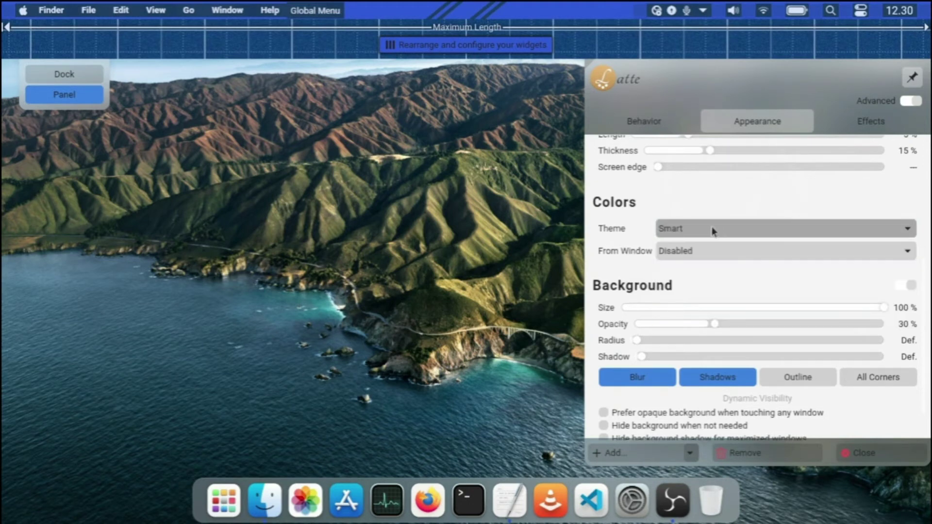
pyautogui.click(880, 453)
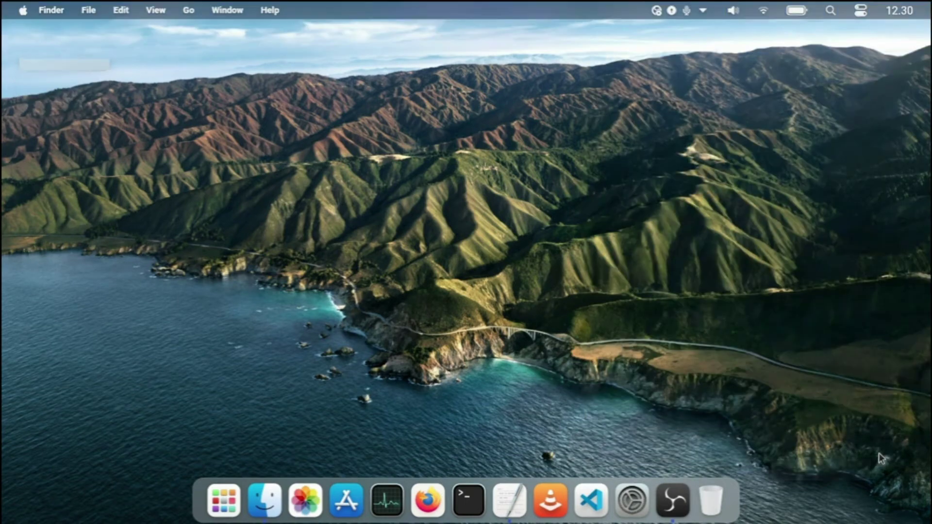
# Open the desktop wallpaper settings and select the 11-0-Night wallpaper
pyautogui.rightClick(498, 256)
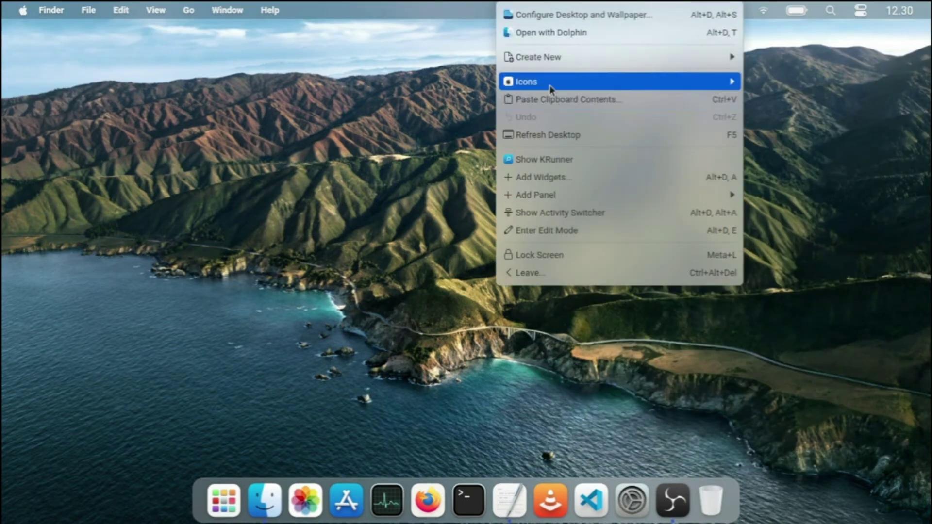
pyautogui.click(551, 32)
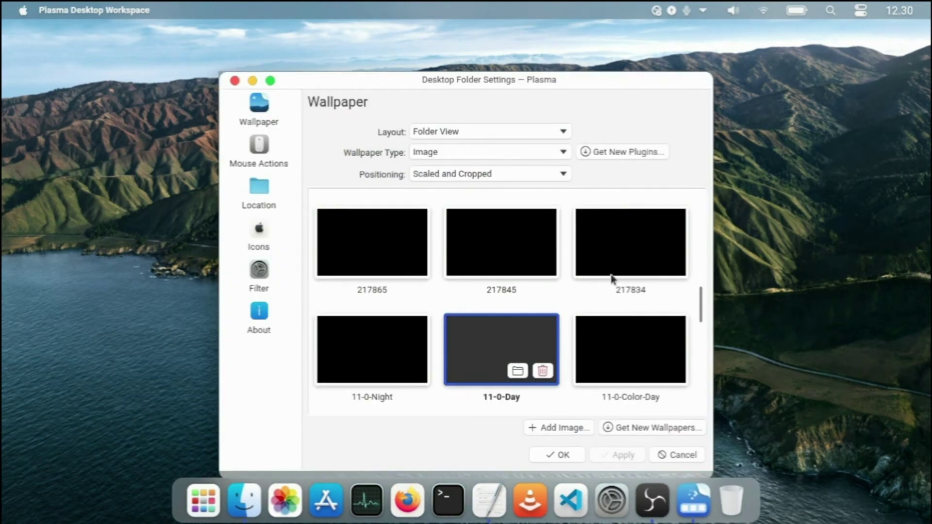
pyautogui.click(631, 350)
pyautogui.scroll(-3, 490, 325)
pyautogui.scroll(-3, 488, 321)
pyautogui.scroll(5, 461, 306)
pyautogui.click(381, 272)
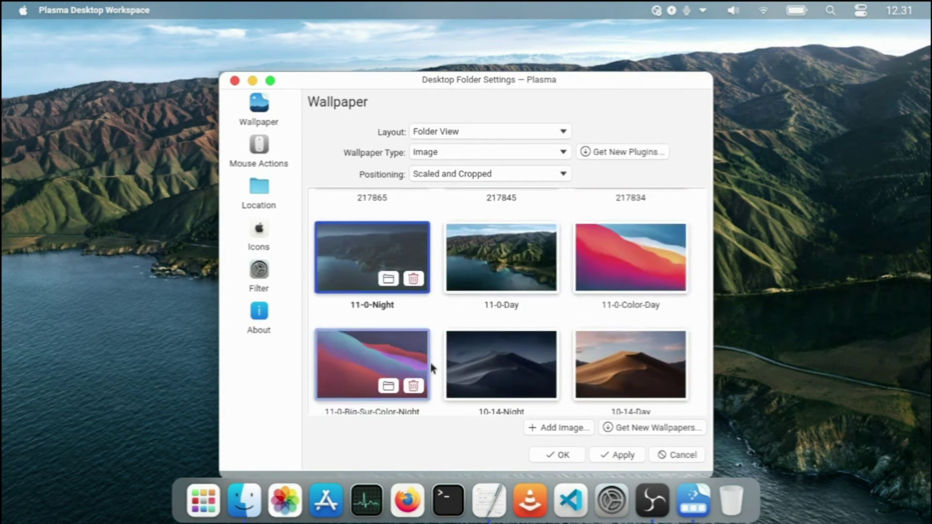
# Apply the Safe Landing wallpaper to the desktop, and replace it with the Path wallpaper
pyautogui.scroll(-15, 463, 350)
pyautogui.scroll(-6, 464, 348)
pyautogui.scroll(2, 500, 330)
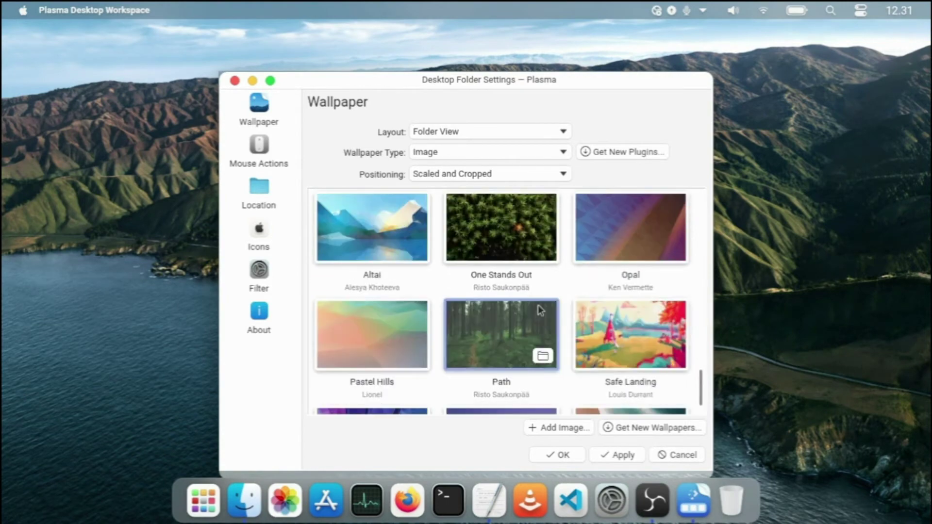
pyautogui.click(626, 331)
pyautogui.click(623, 455)
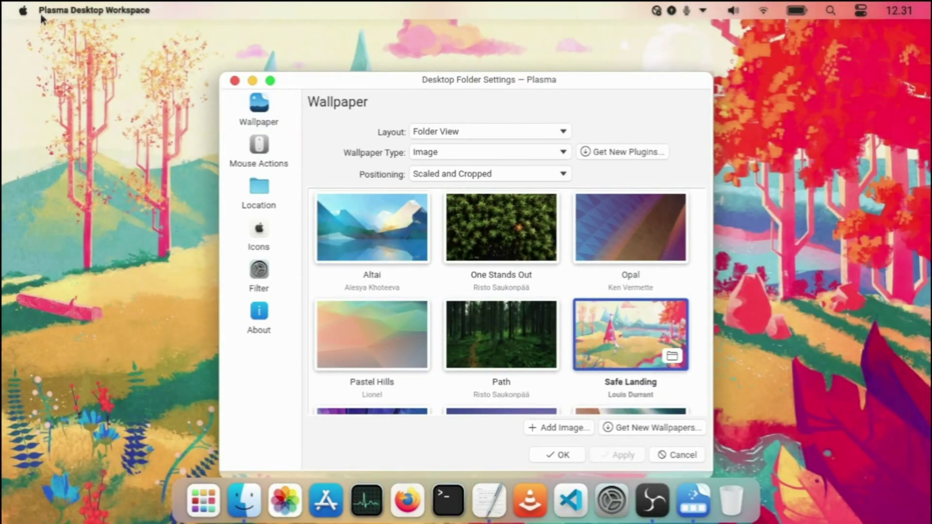
pyautogui.click(508, 318)
pyautogui.click(635, 456)
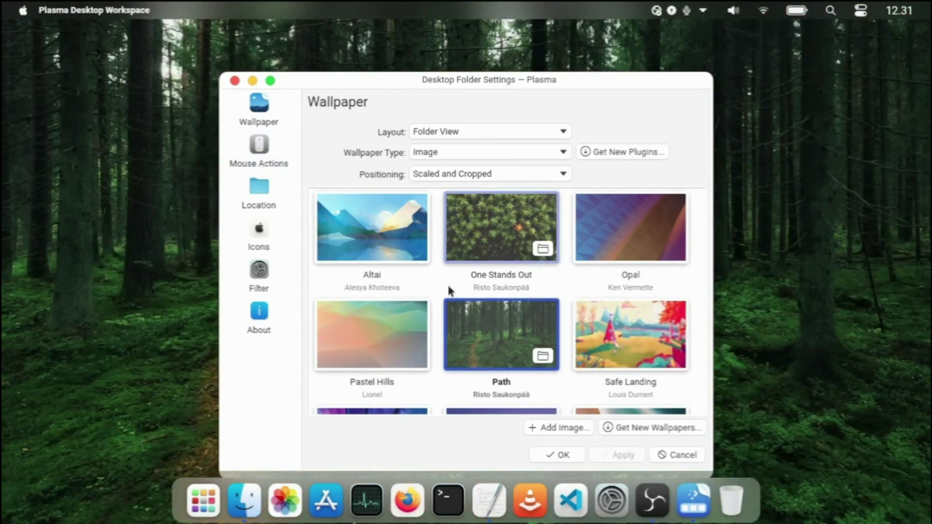
# Apply the Altai wallpaper to the desktop and minimize the wallpaper settings window
pyautogui.scroll(-2, 573, 299)
pyautogui.scroll(5, 575, 294)
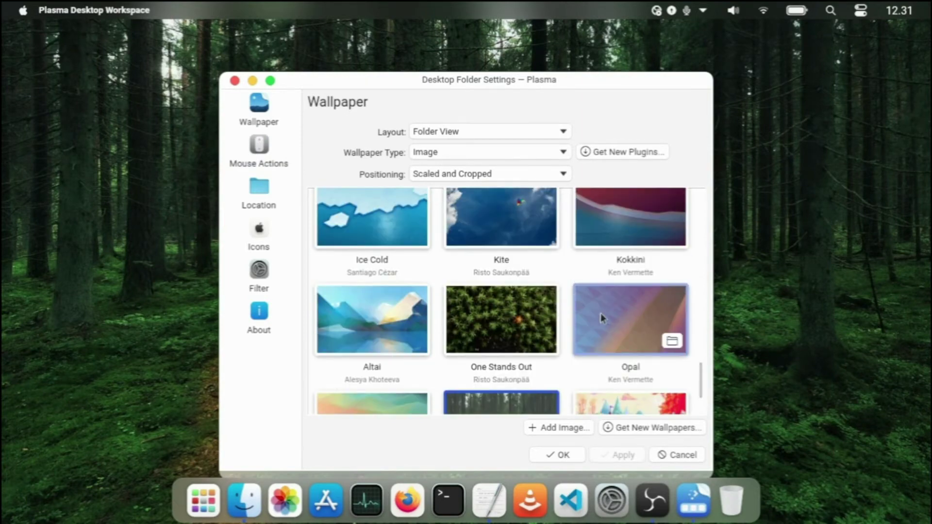
pyautogui.click(411, 301)
pyautogui.click(621, 456)
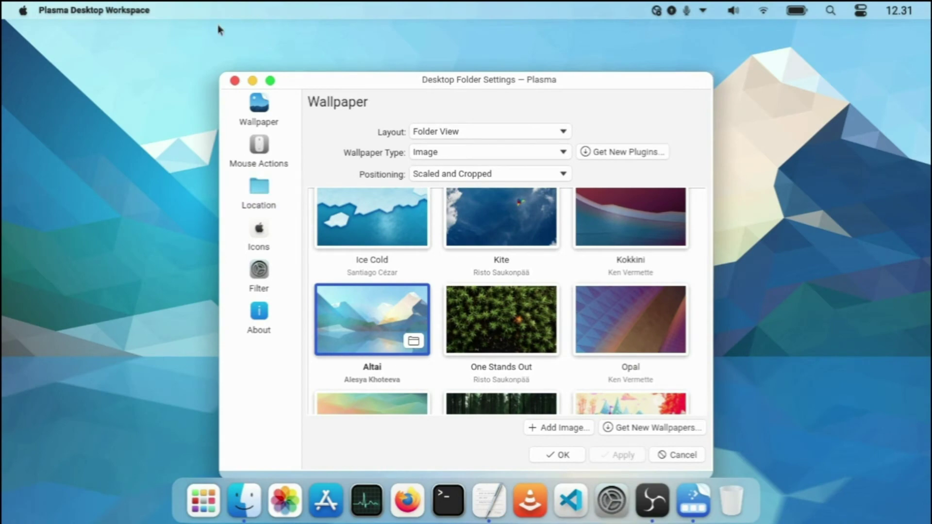
pyautogui.click(253, 81)
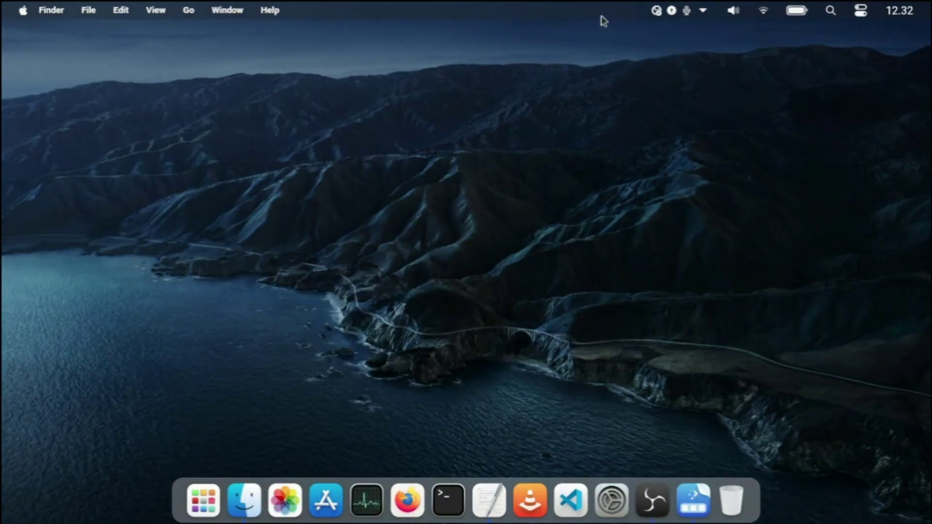
# Set the top panel's color theme to Plasma in its Appearance settings and close the panel editor
pyautogui.rightClick(601, 16)
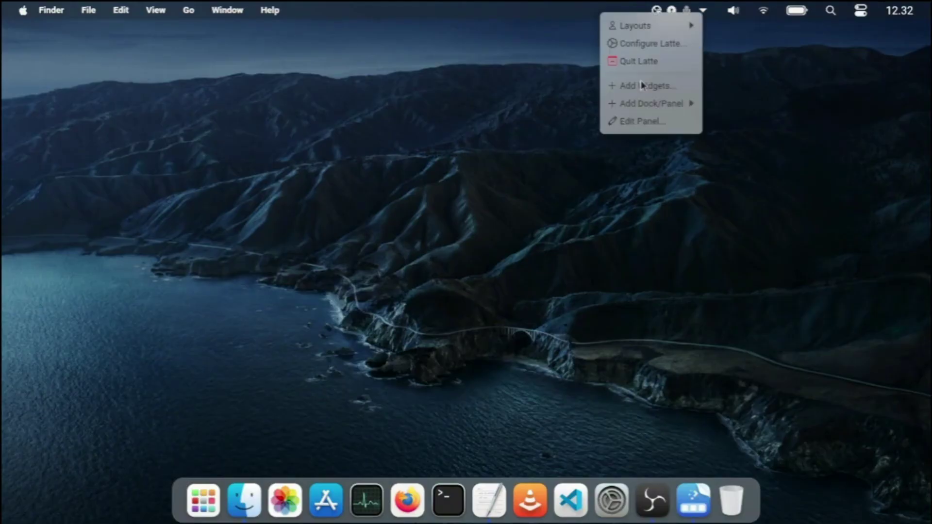
pyautogui.click(673, 122)
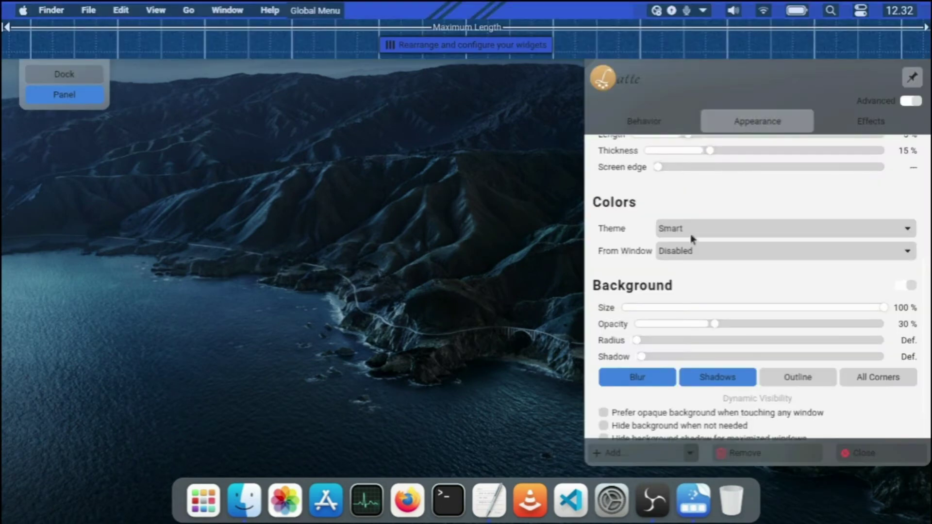
pyautogui.click(703, 230)
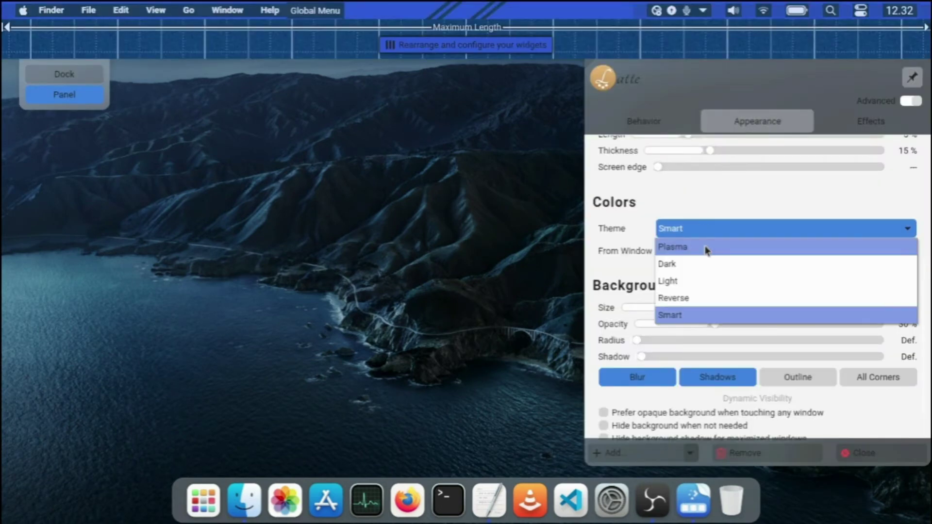
pyautogui.click(706, 248)
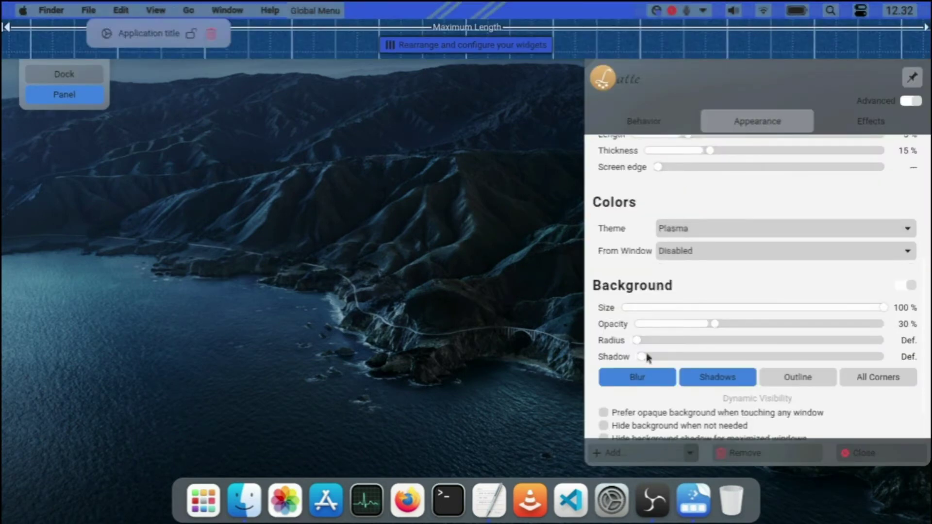
pyautogui.click(848, 452)
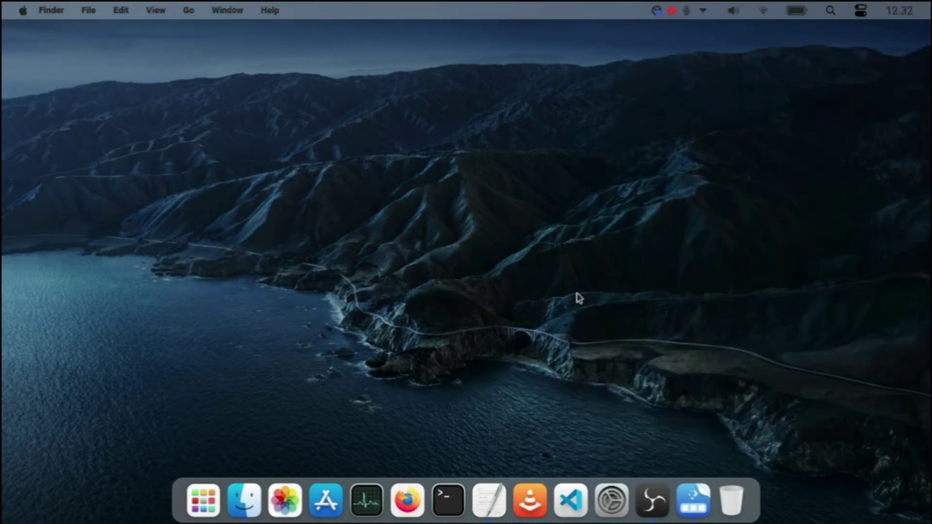
# Open the desktop wallpaper settings, apply the 11-0-Day wallpaper, and move the settings window up closer to the top panel
pyautogui.rightClick(536, 384)
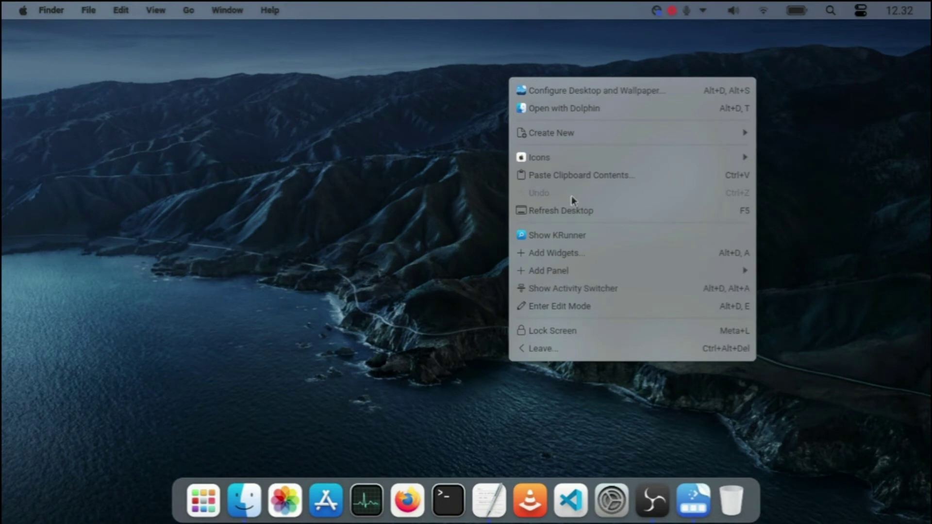
pyautogui.click(592, 92)
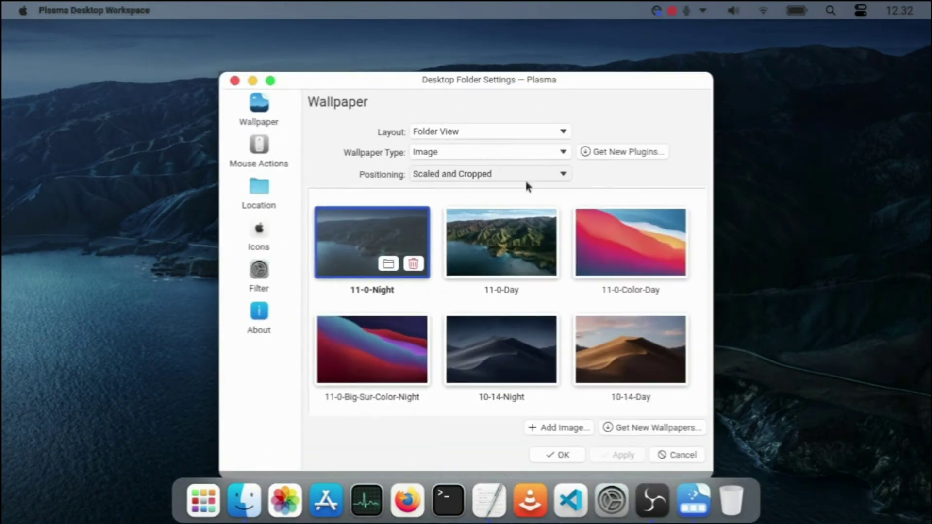
pyautogui.click(546, 219)
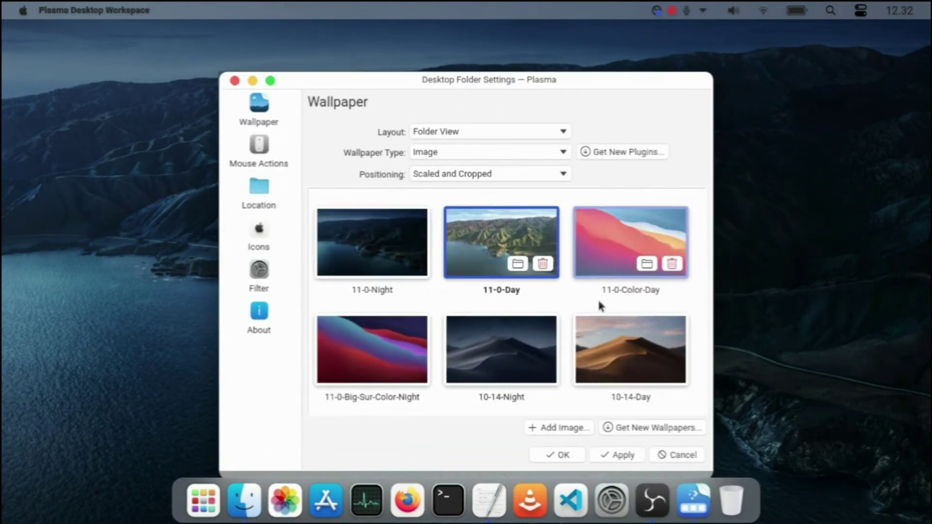
pyautogui.click(628, 455)
pyautogui.moveTo(509, 80); pyautogui.dragTo(504, 43)
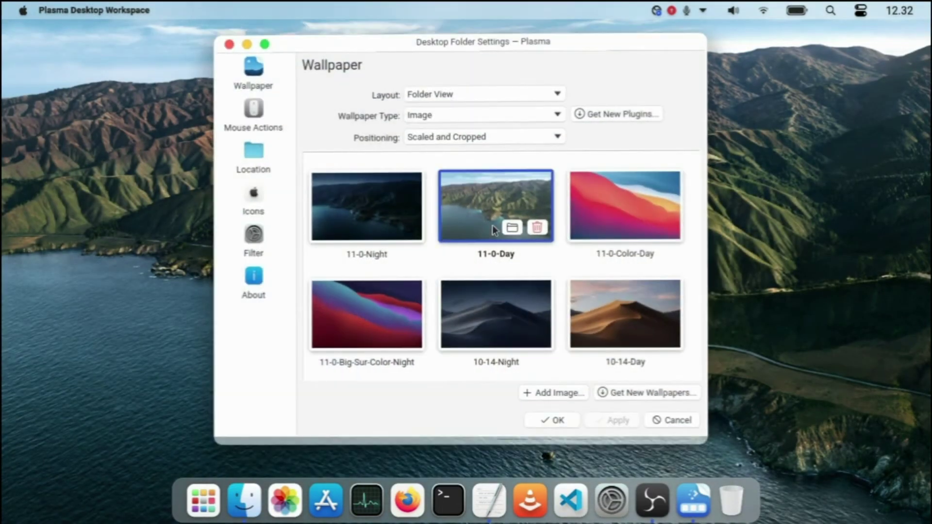
# Apply the Autumn 5.5 wallpaper to the desktop, and replace it with the WhiteSur wallpaper
pyautogui.scroll(-10, 493, 225)
pyautogui.click(488, 257)
pyautogui.click(616, 415)
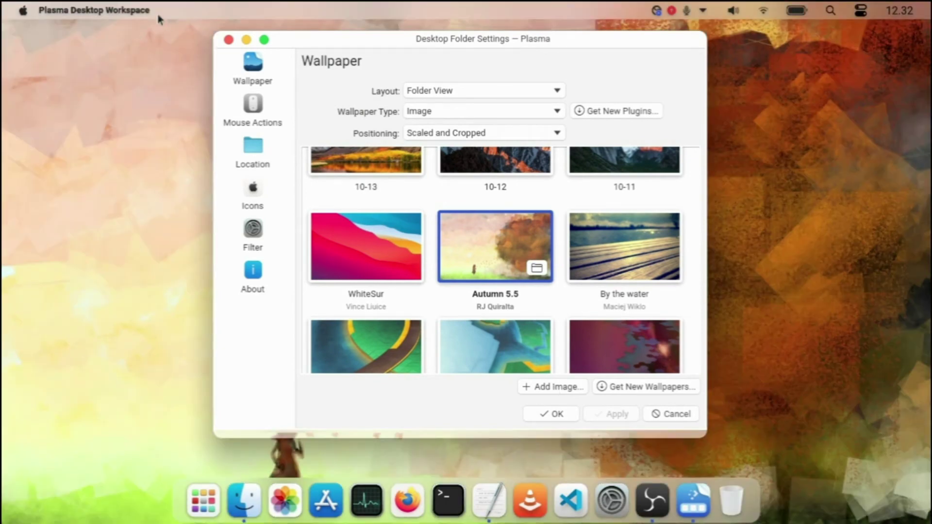
pyautogui.click(347, 240)
pyautogui.click(615, 415)
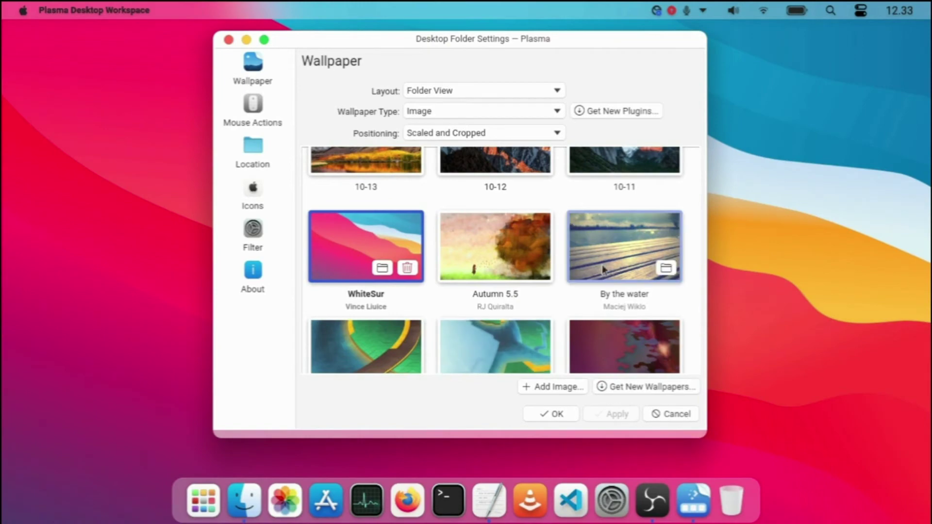
# Apply the By the water wallpaper to the desktop, and replace it with the Kite wallpaper
pyautogui.click(603, 269)
pyautogui.click(620, 414)
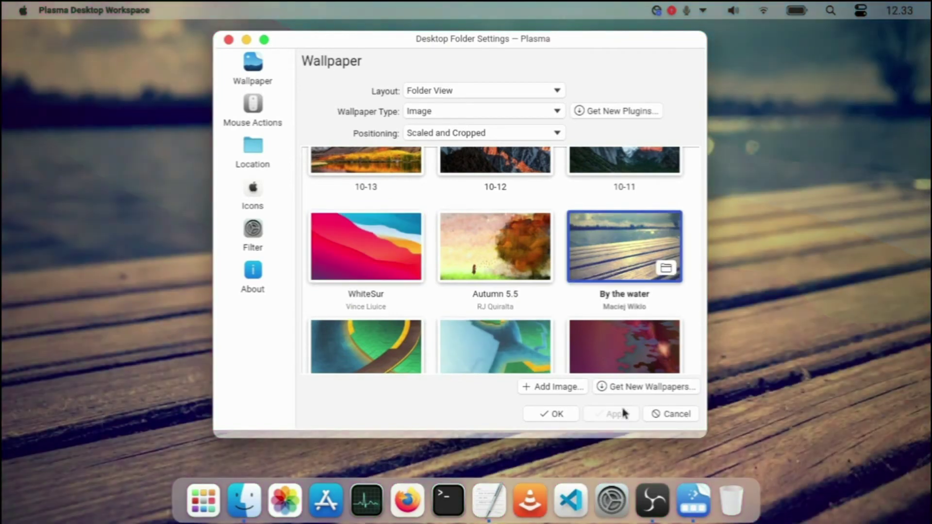
pyautogui.scroll(-2, 597, 340)
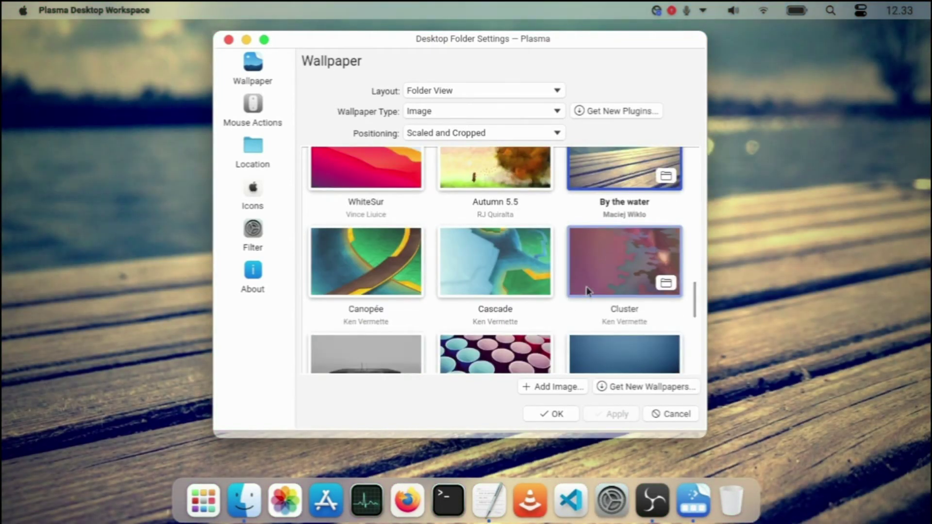
pyautogui.scroll(-2, 586, 299)
pyautogui.scroll(-5, 466, 292)
pyautogui.click(484, 270)
pyautogui.click(613, 414)
# Replace the Kite wallpaper with another one from further down the wallpaper list
pyautogui.scroll(-2, 425, 268)
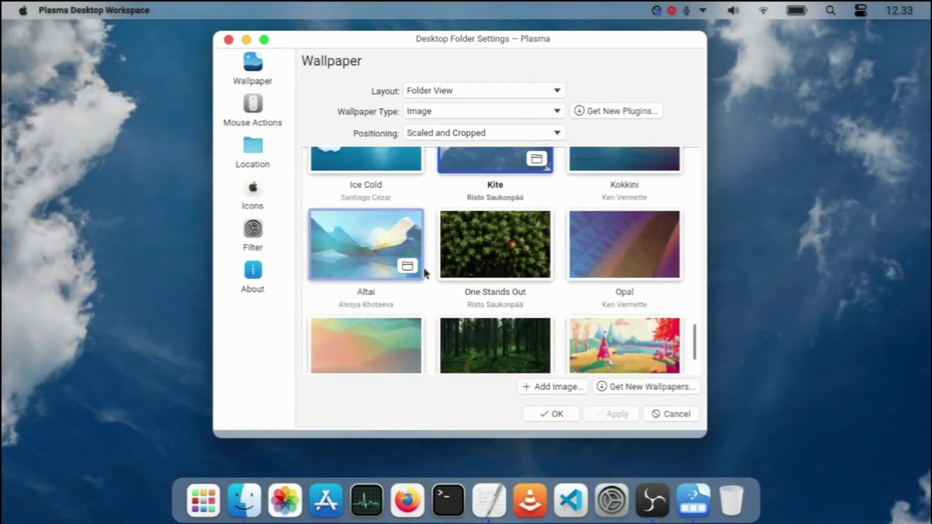
pyautogui.scroll(-2, 495, 252)
pyautogui.click(495, 311)
pyautogui.click(616, 415)
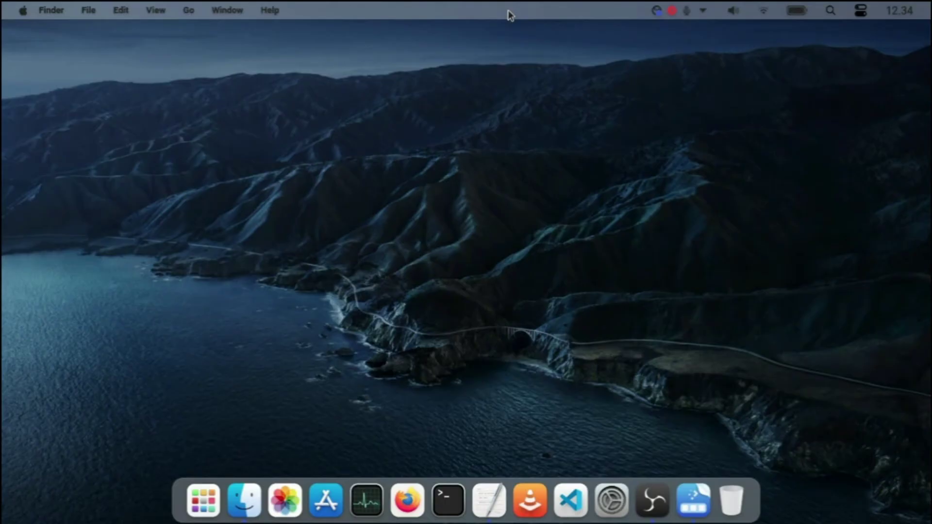
# Set the top panel's color theme to Smart, change it to Reverse, and close the panel editor
pyautogui.rightClick(508, 10)
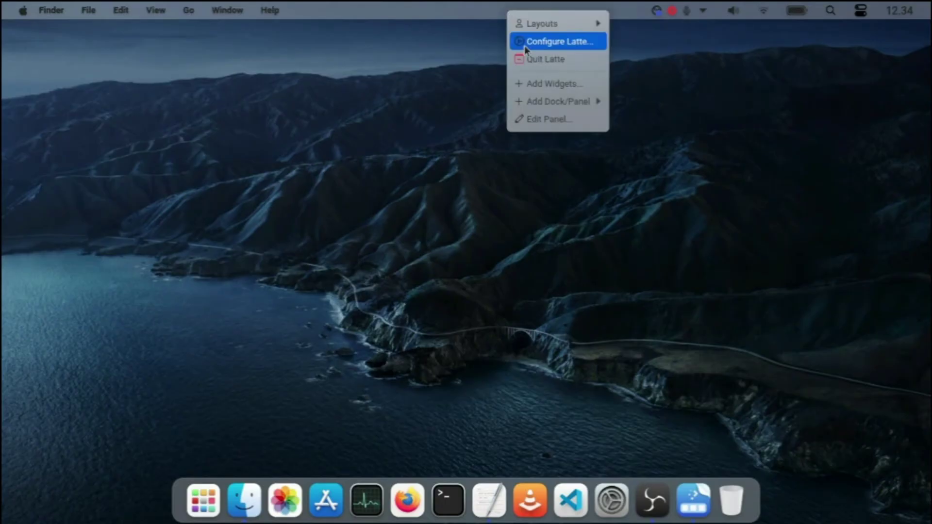
pyautogui.click(546, 119)
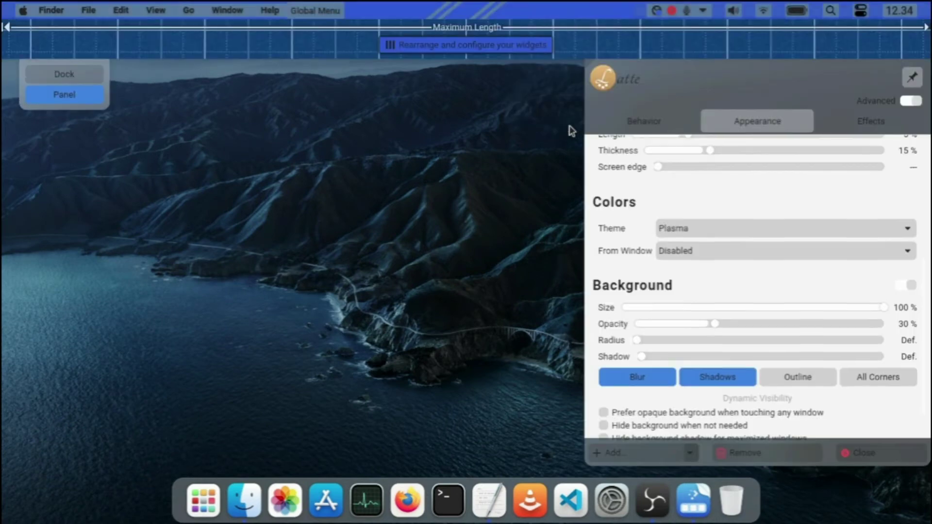
pyautogui.click(728, 232)
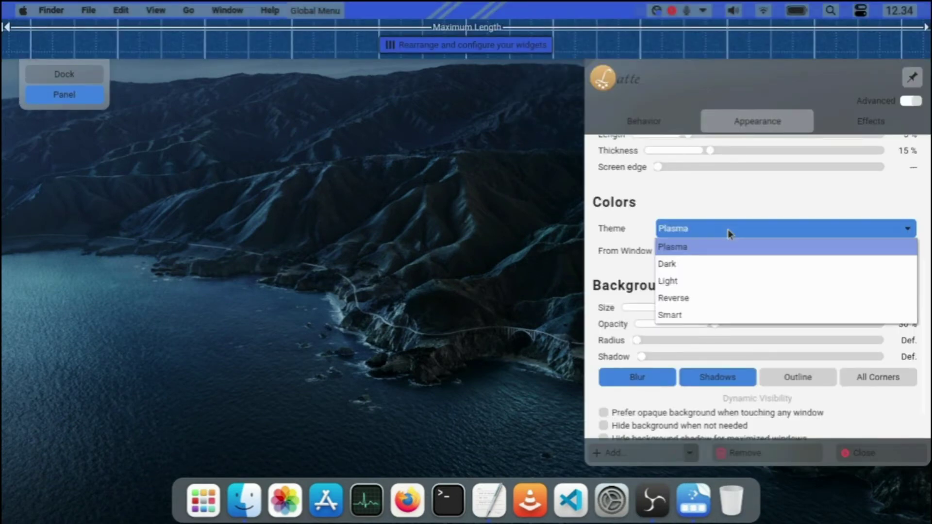
pyautogui.click(722, 315)
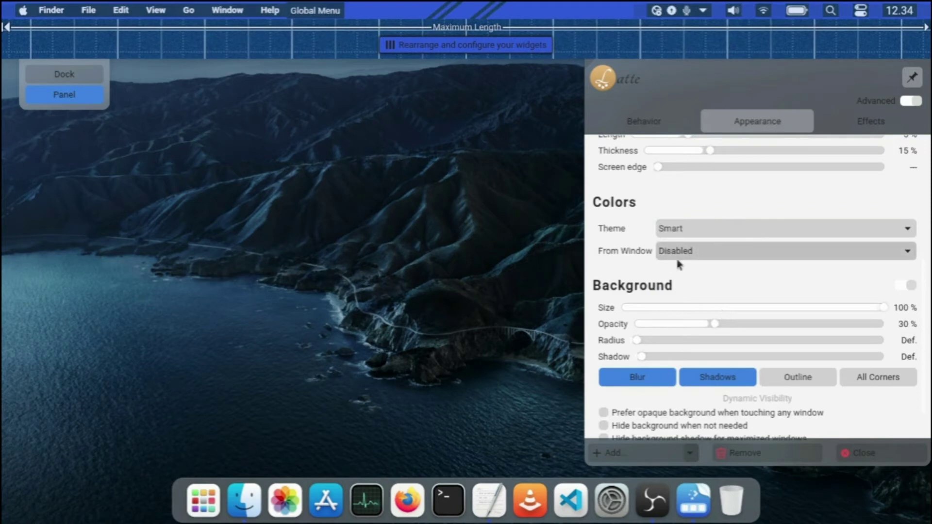
pyautogui.click(705, 232)
pyautogui.click(697, 298)
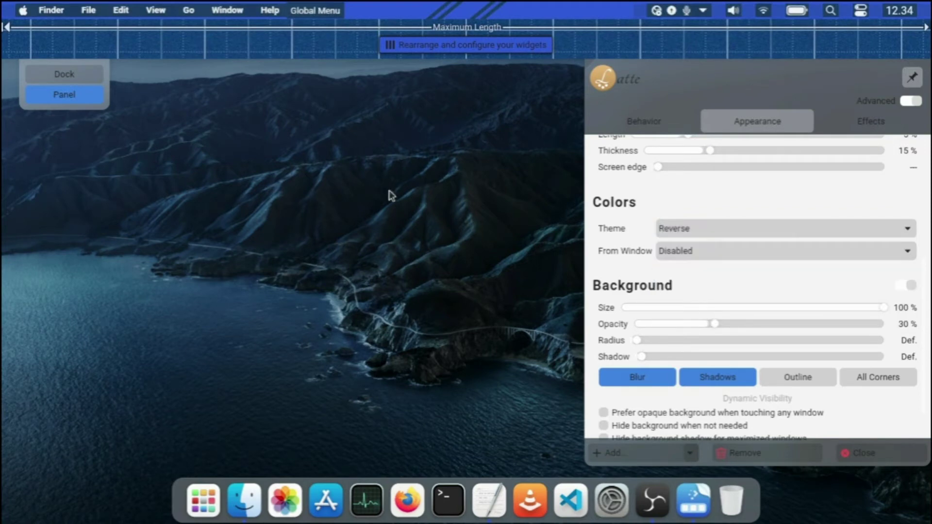
pyautogui.click(874, 453)
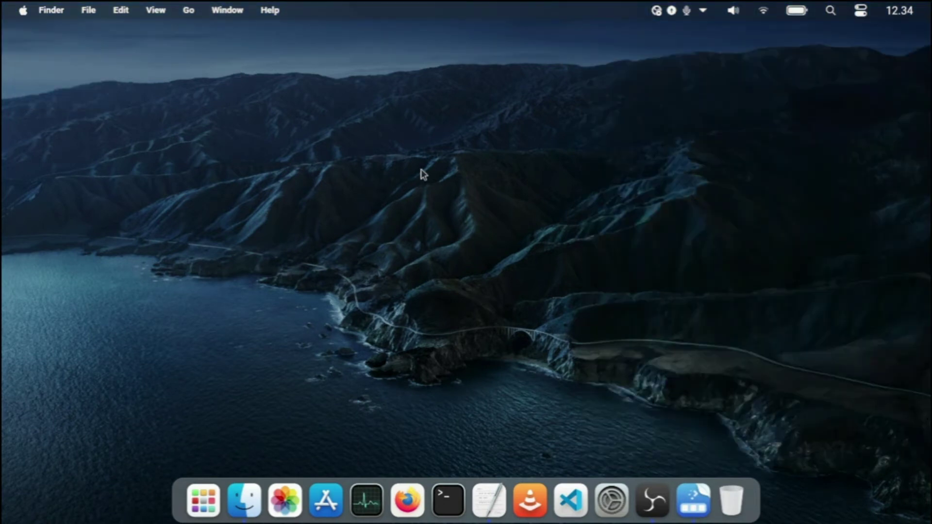
# Open the desktop wallpaper settings and apply the 11-0-Day wallpaper
pyautogui.rightClick(421, 169)
pyautogui.click(440, 182)
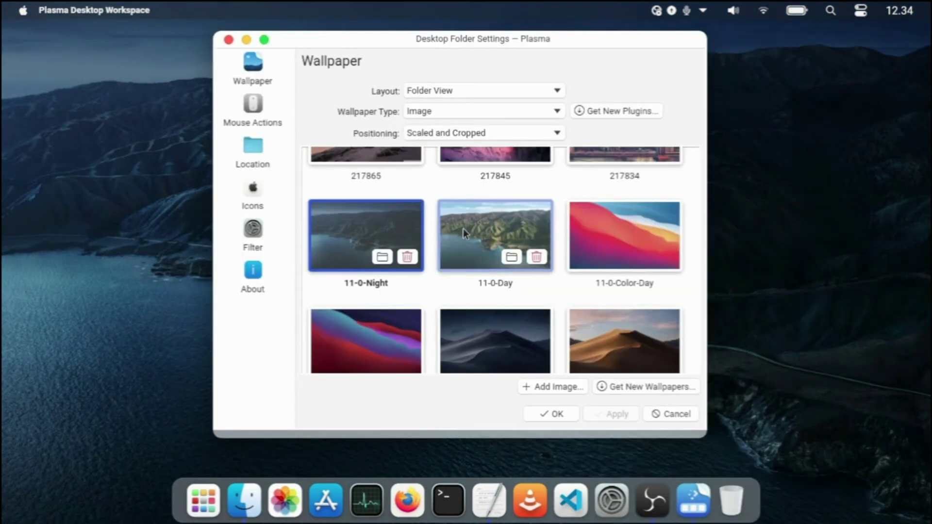
pyautogui.click(463, 229)
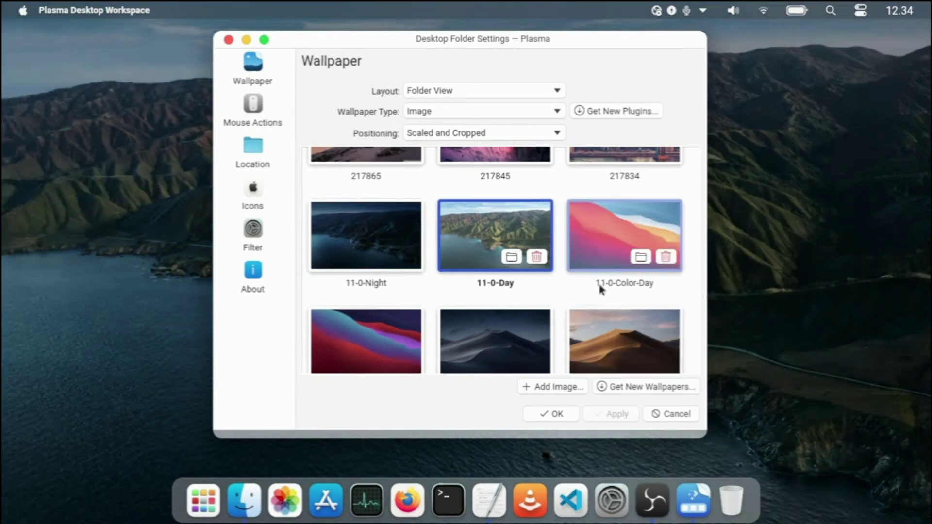
# Find the Ice Cold wallpaper in the list and apply it to the desktop
pyautogui.scroll(-2, 480, 323)
pyautogui.scroll(-5, 441, 275)
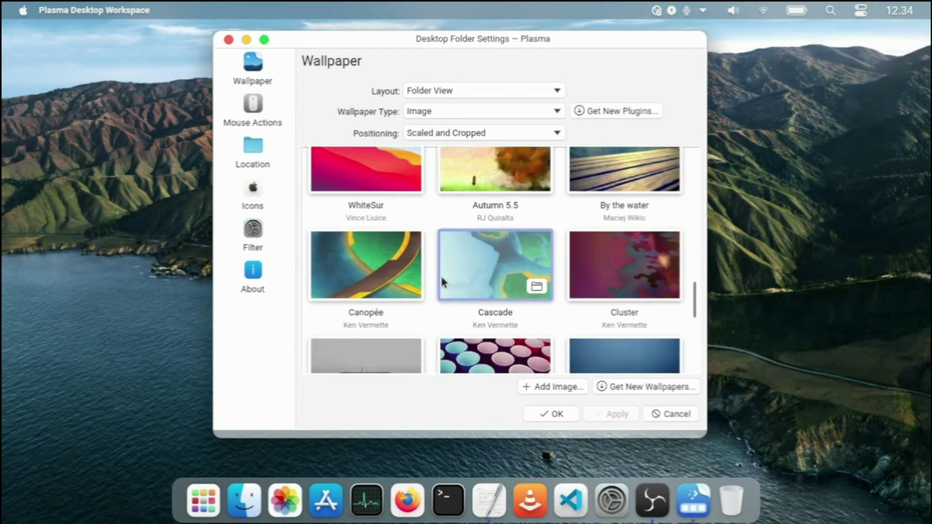
pyautogui.scroll(-5, 441, 275)
pyautogui.scroll(1, 377, 246)
pyautogui.click(376, 245)
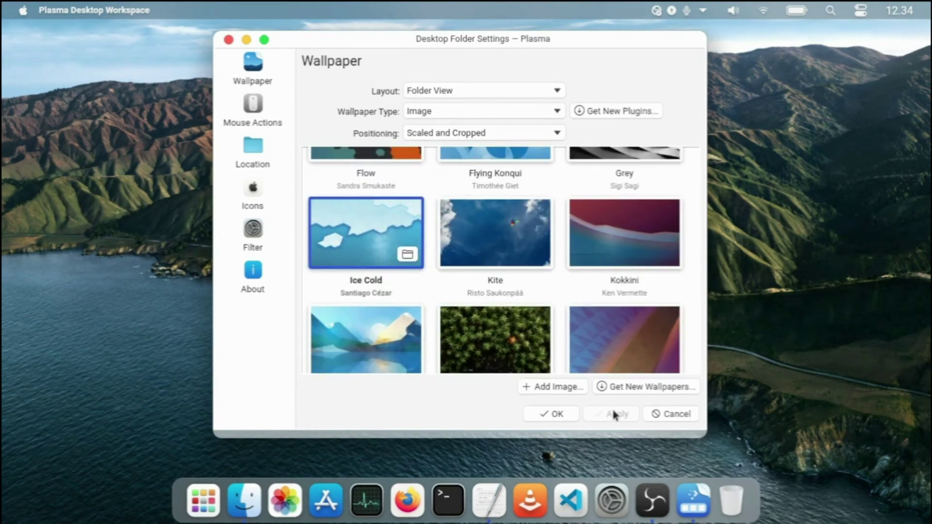
pyautogui.click(613, 413)
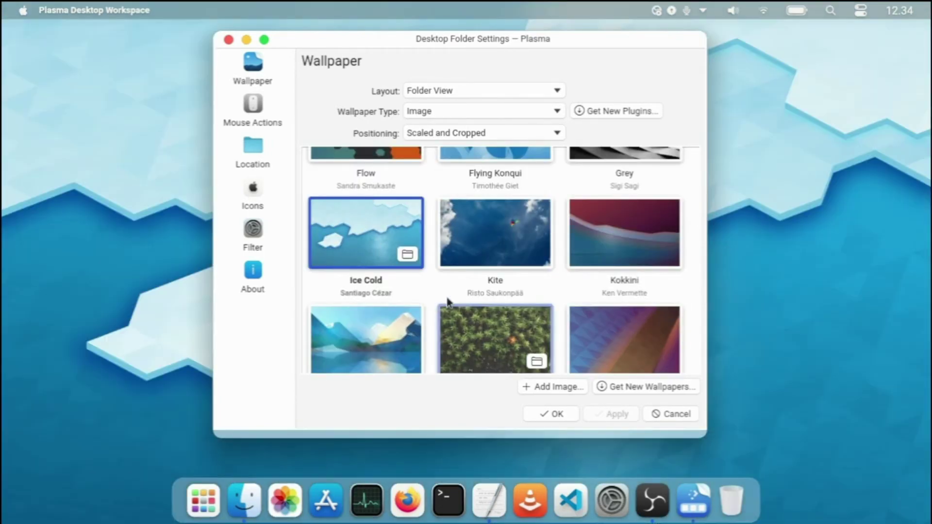
# Apply the Altai wallpaper to the desktop, and replace it with the Path wallpaper
pyautogui.scroll(-2, 442, 286)
pyautogui.click(383, 257)
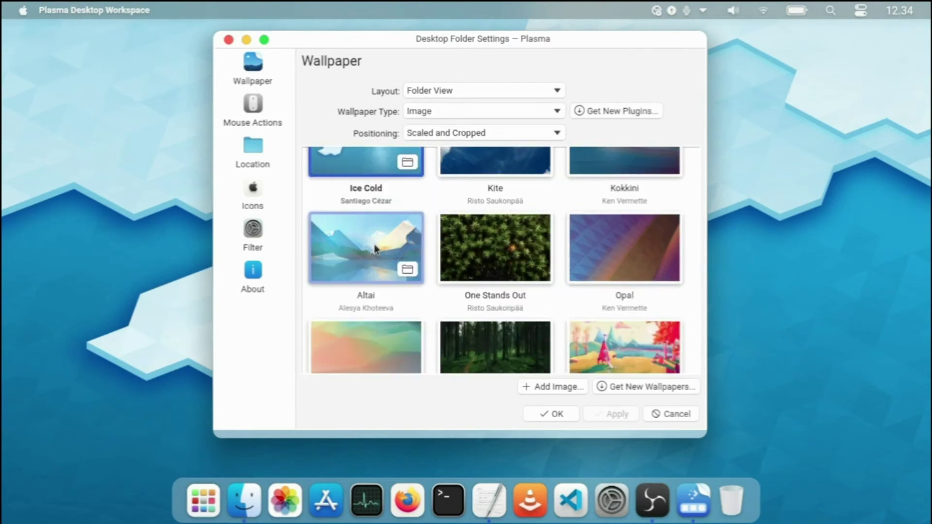
pyautogui.click(613, 413)
pyautogui.scroll(-3, 551, 308)
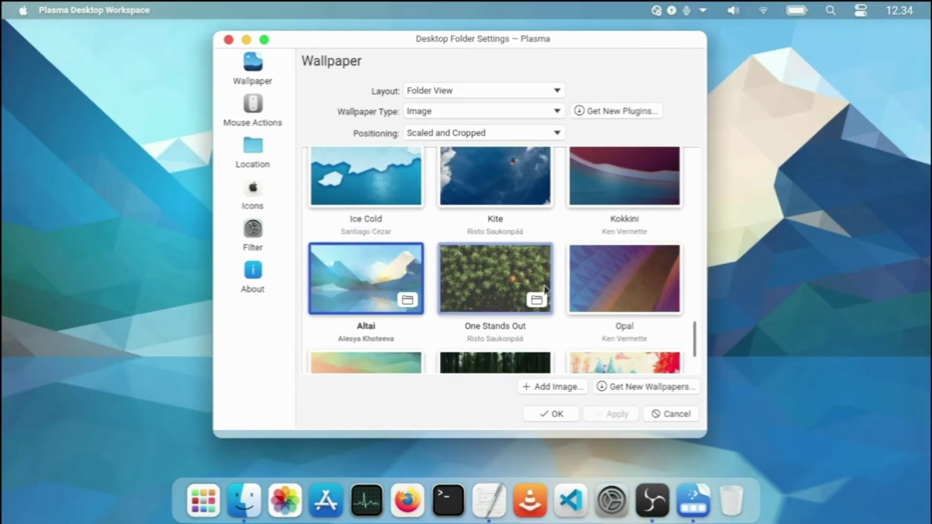
pyautogui.click(626, 245)
pyautogui.click(619, 415)
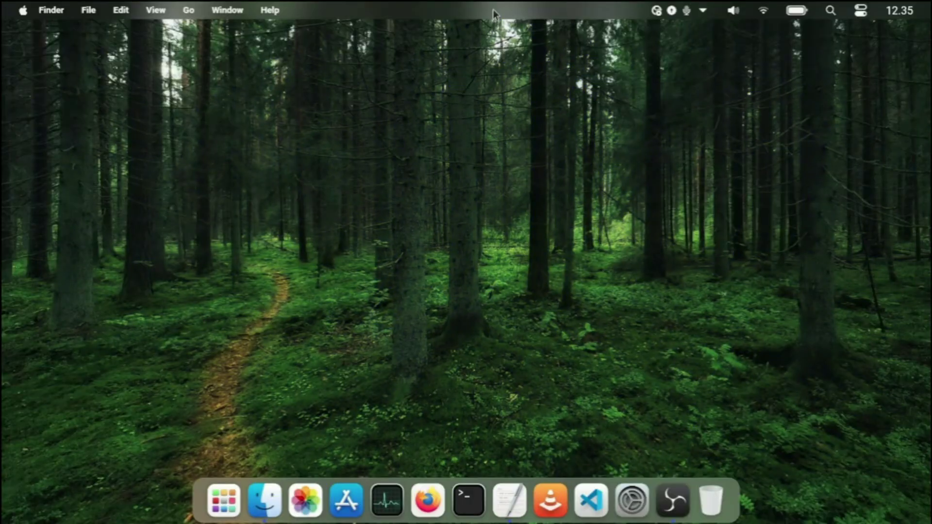
# Open the top panel for editing and set its color theme to Dark in the Appearance settings
pyautogui.rightClick(493, 10)
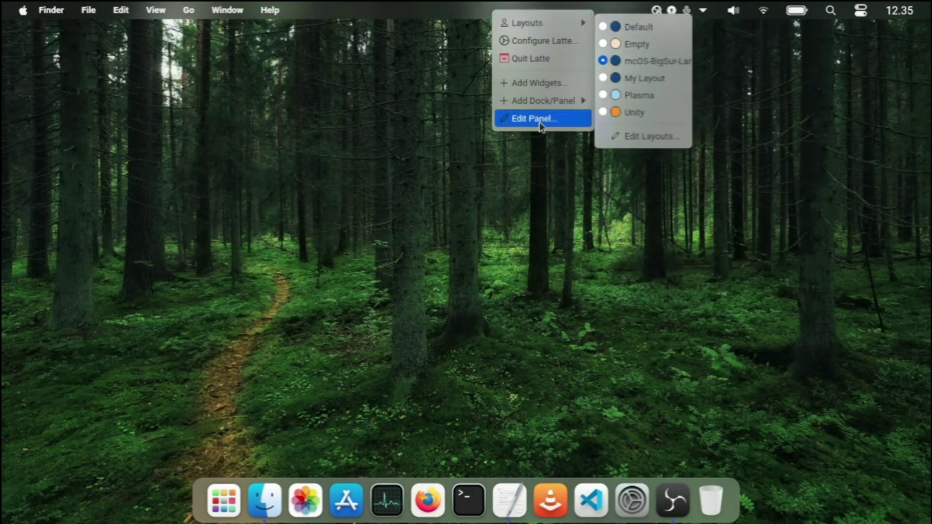
pyautogui.click(540, 127)
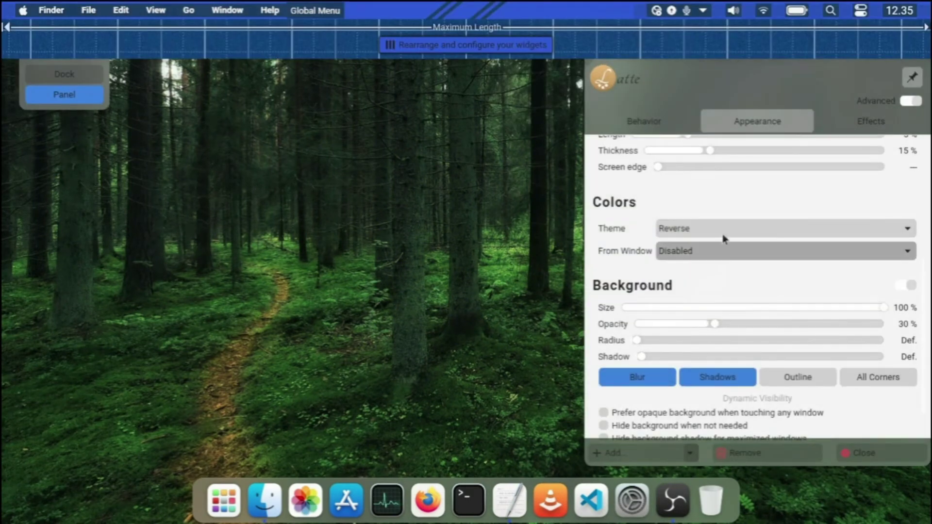
pyautogui.click(723, 238)
pyautogui.click(723, 263)
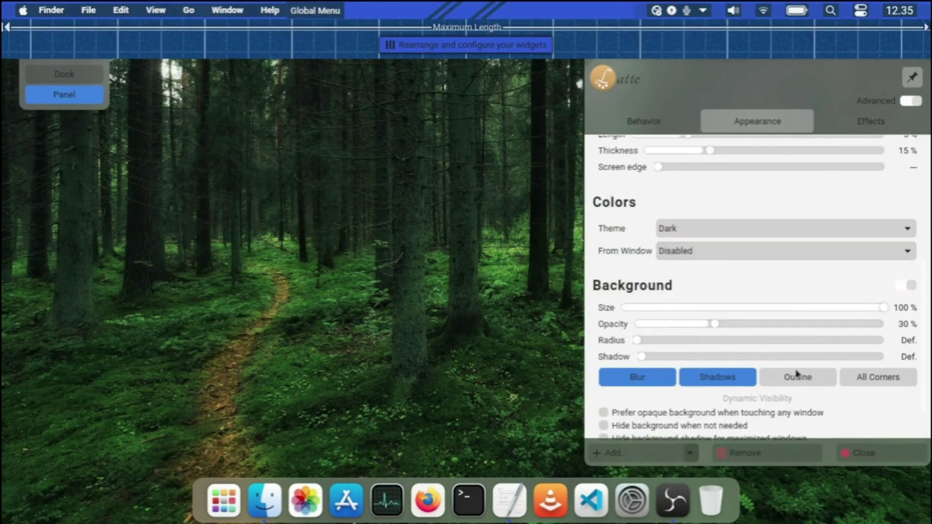
# Close the panel editing settings, open the desktop wallpaper settings and apply the Safe Landing wallpaper
pyautogui.click(856, 457)
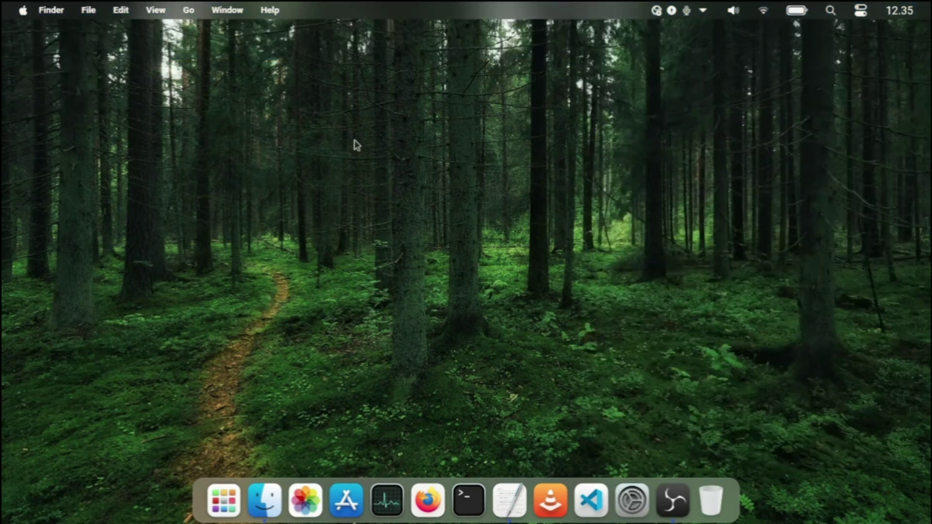
pyautogui.rightClick(499, 221)
pyautogui.click(558, 181)
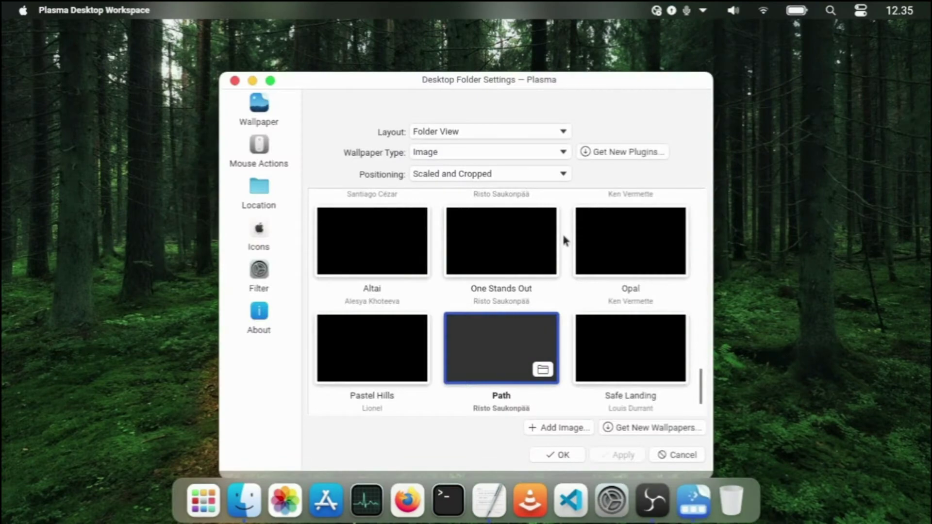
pyautogui.click(631, 349)
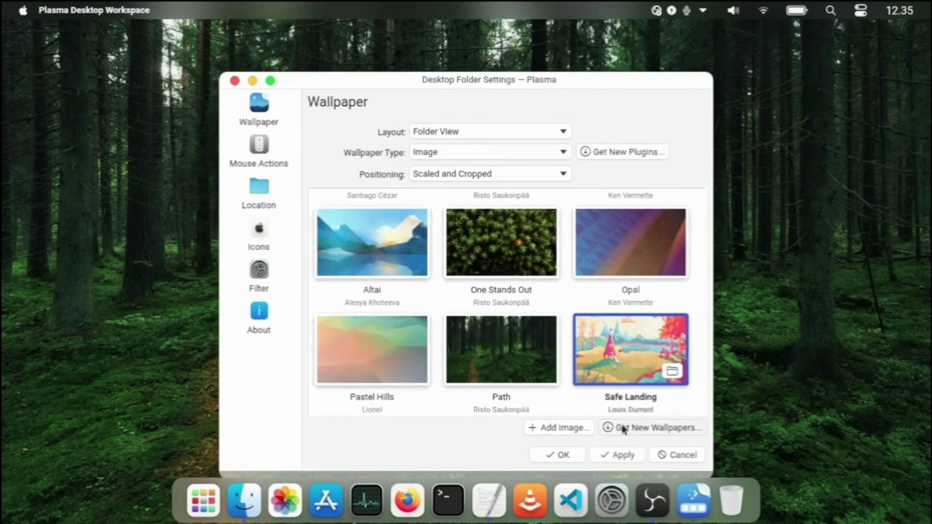
pyautogui.click(626, 455)
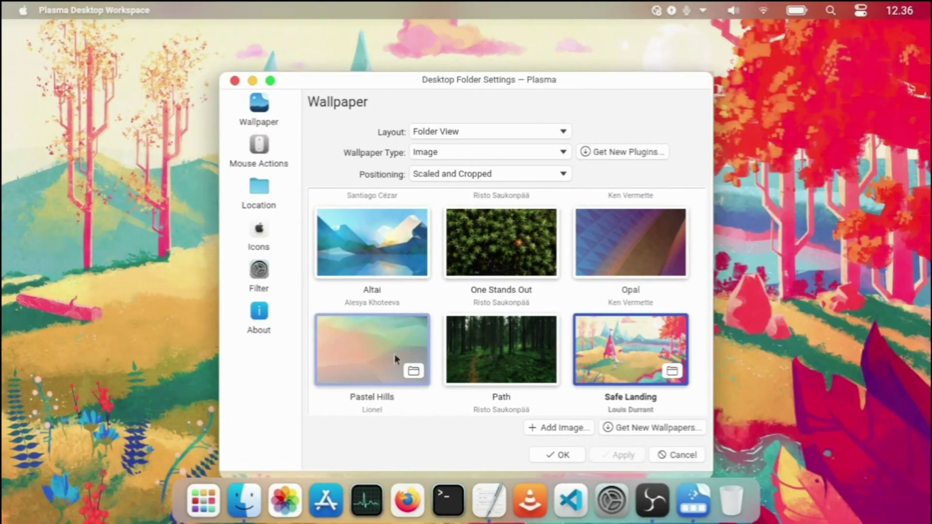
# Try the Pastel Hills and Altai wallpapers on the desktop, and replace them with the Opal wallpaper
pyautogui.click(395, 358)
pyautogui.click(621, 455)
pyautogui.click(408, 252)
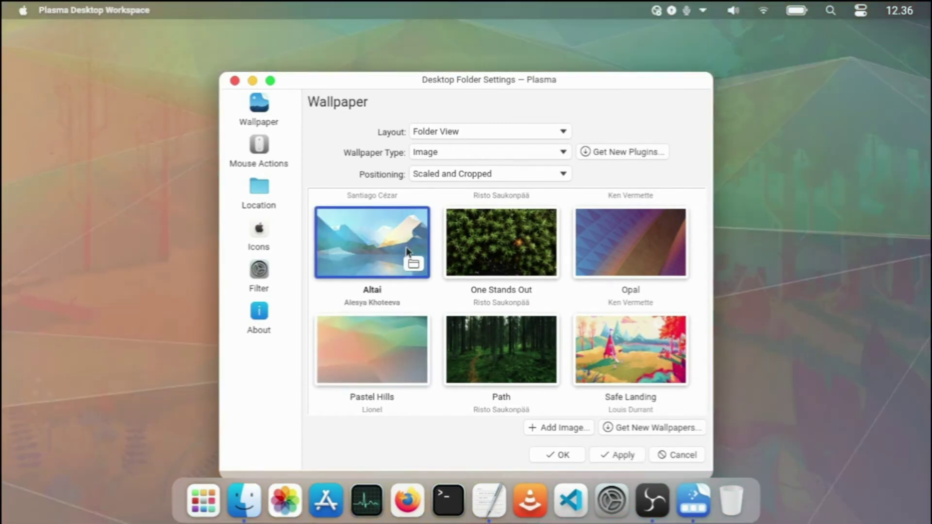
pyautogui.click(623, 455)
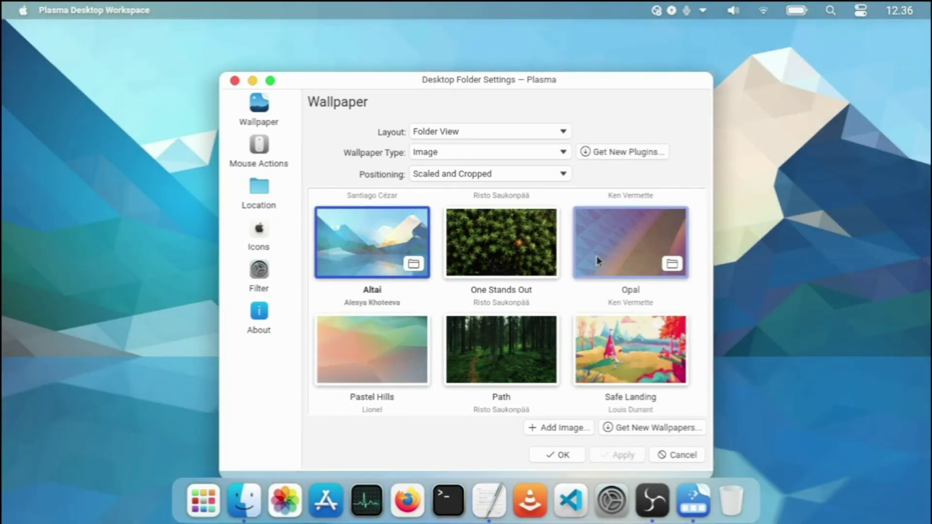
pyautogui.click(632, 243)
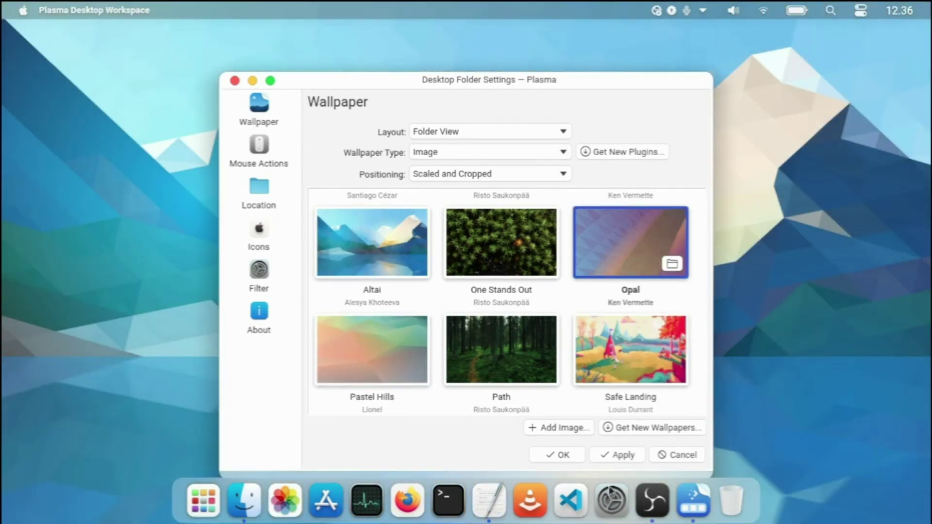
pyautogui.click(623, 455)
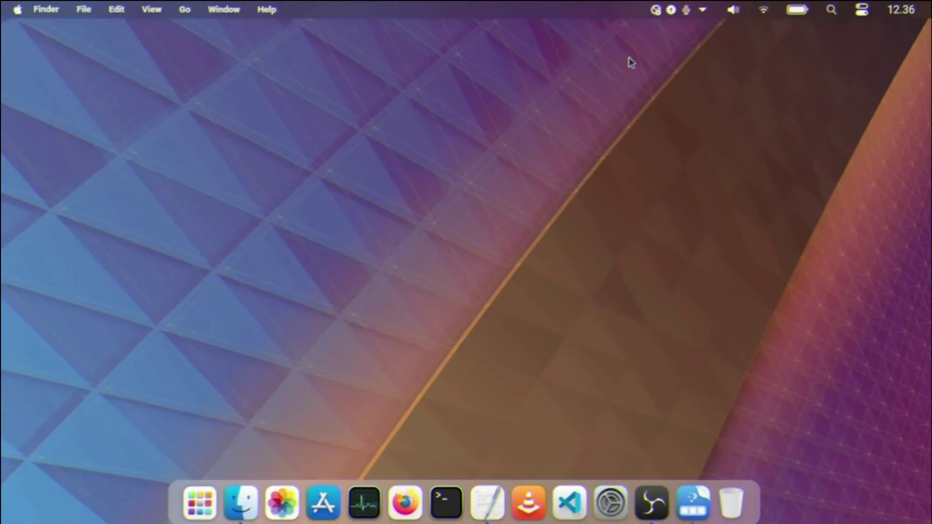
# Open the top panel for editing, set its color theme to Light, and close the editing settings
pyautogui.rightClick(627, 9)
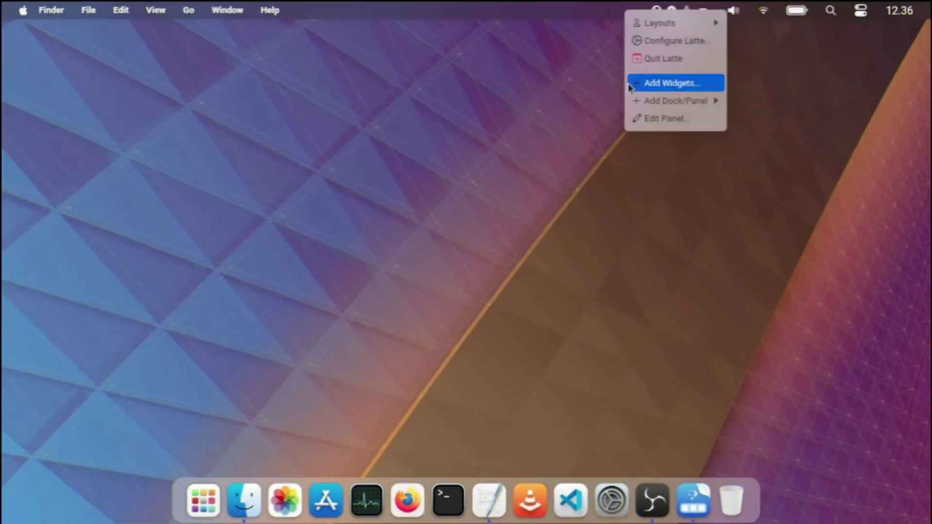
pyautogui.click(654, 120)
pyautogui.click(749, 229)
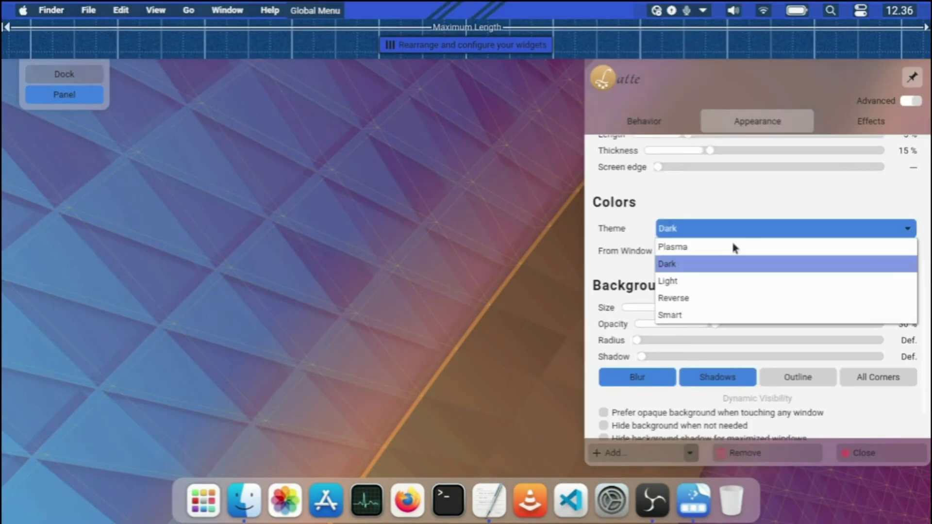
pyautogui.click(722, 282)
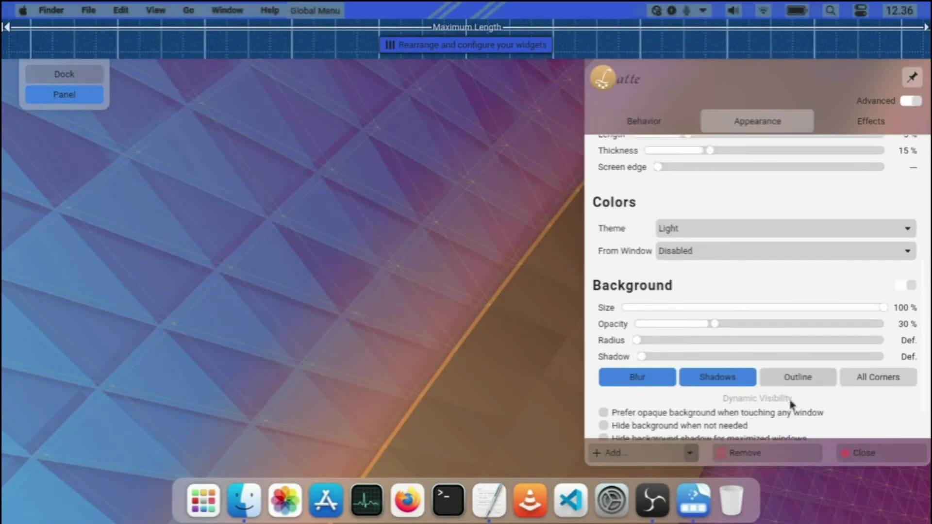
pyautogui.click(857, 452)
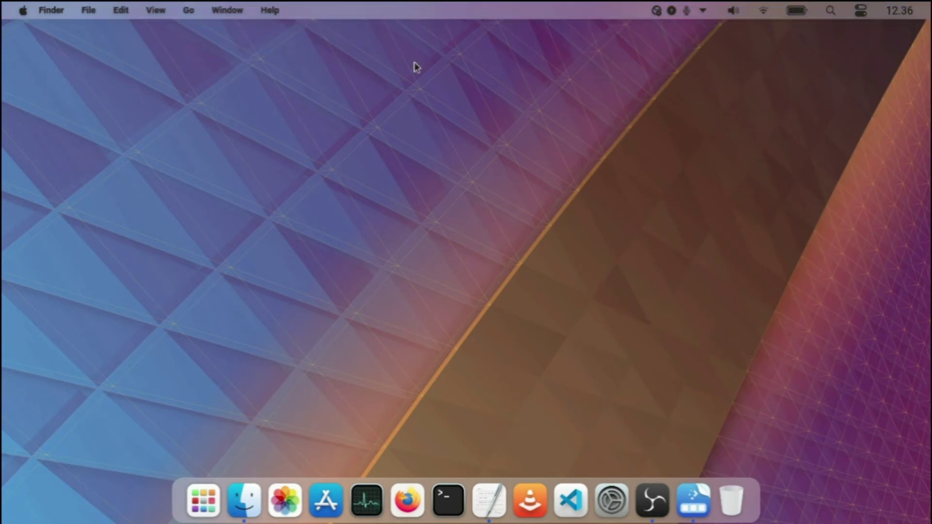
# Reopen the desktop wallpaper settings, apply the Kite wallpaper, and replace it with Path
pyautogui.rightClick(453, 287)
pyautogui.click(504, 13)
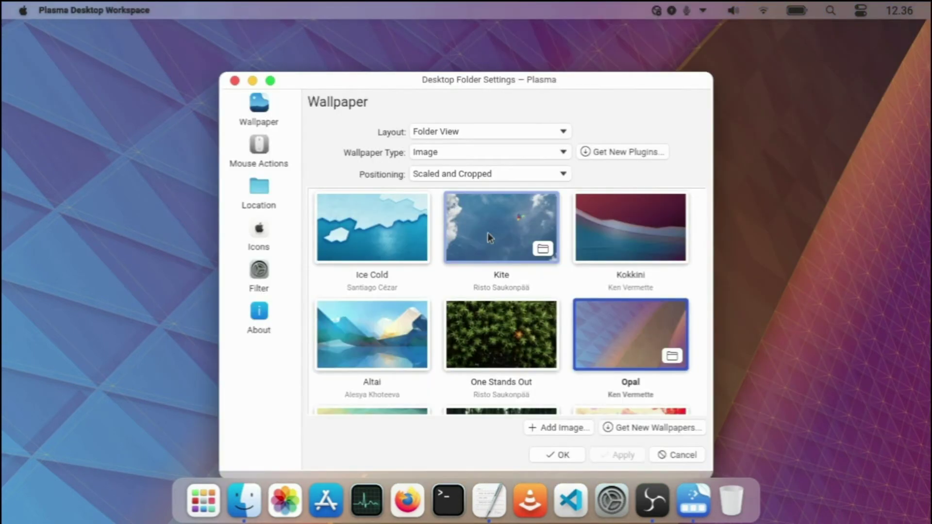
pyautogui.click(620, 458)
pyautogui.scroll(-3, 500, 334)
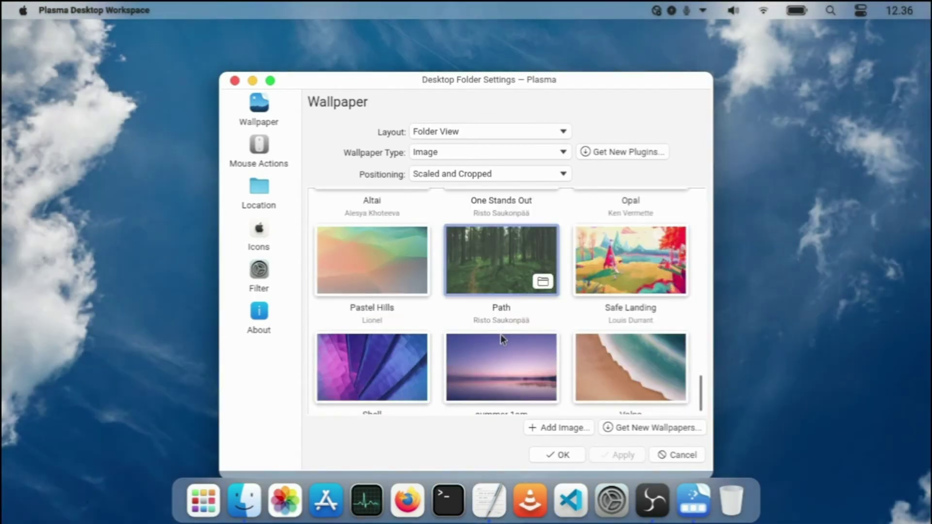
pyautogui.click(501, 336)
pyautogui.click(621, 457)
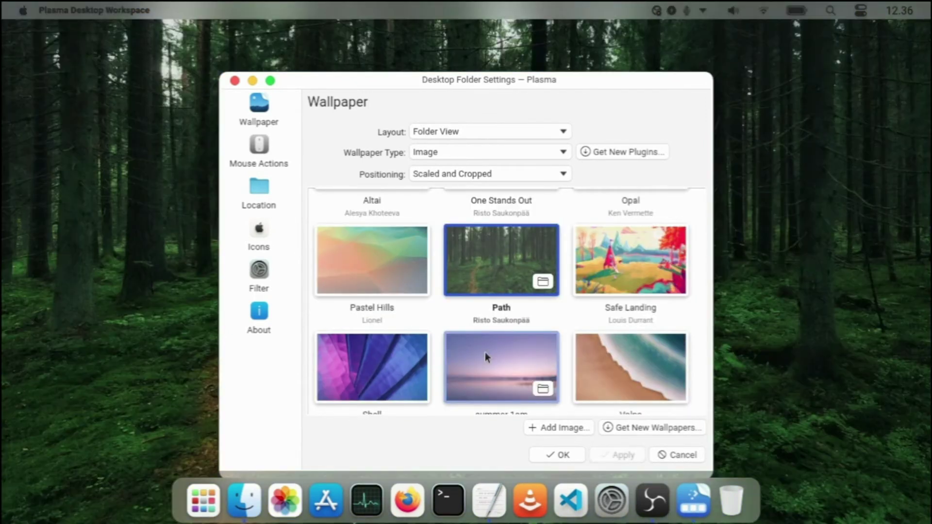
# Apply the Shell wallpaper to the desktop, and replace it with the Safe Landing wallpaper
pyautogui.click(426, 371)
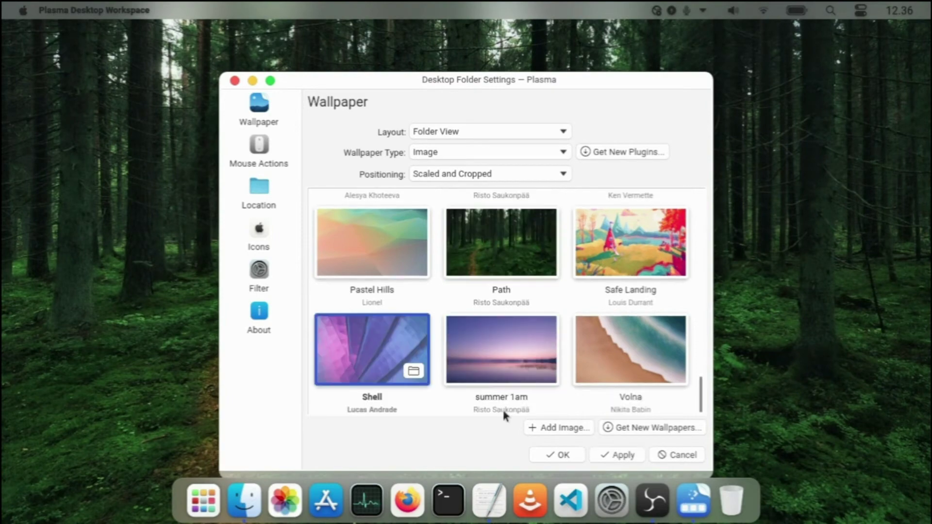
pyautogui.click(598, 265)
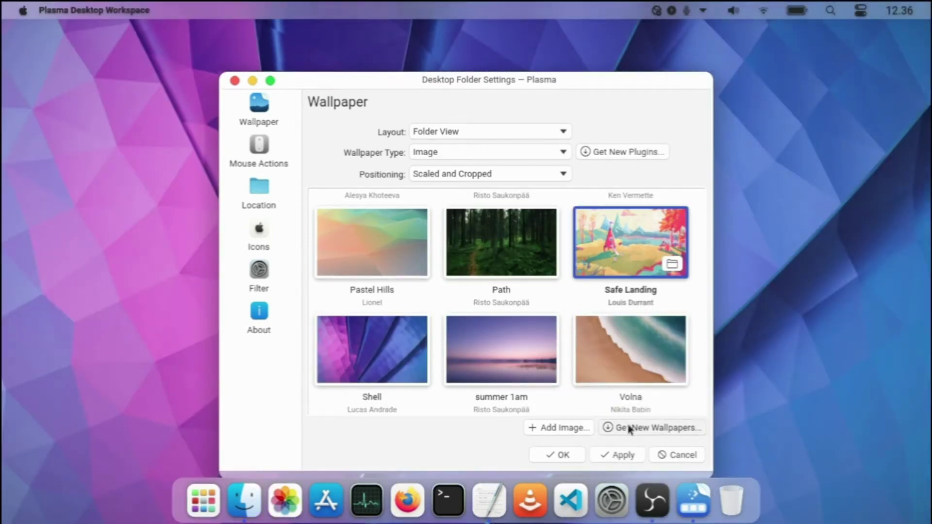
pyautogui.click(630, 455)
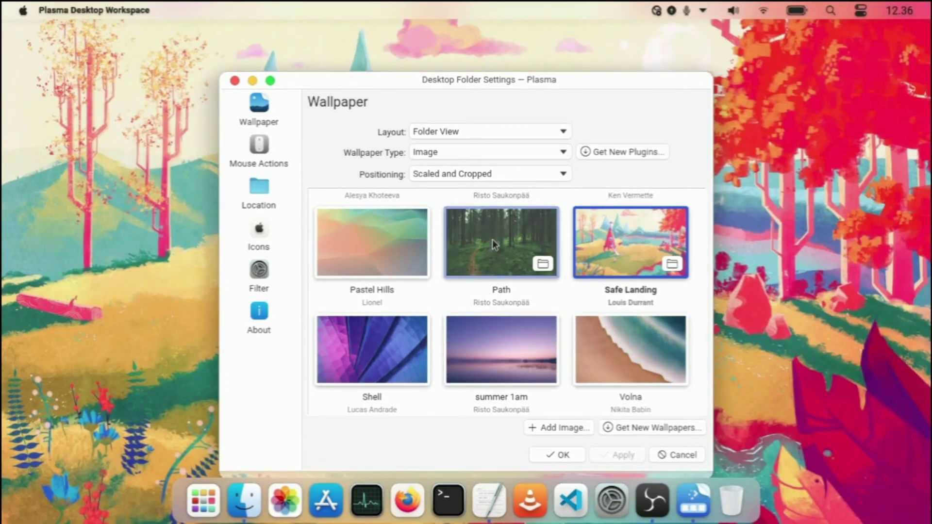
# Find the 11-0-Day wallpaper in the list, apply it to the desktop, and minimize the wallpaper settings
pyautogui.scroll(-5, 493, 253)
pyautogui.scroll(6, 494, 263)
pyautogui.click(494, 266)
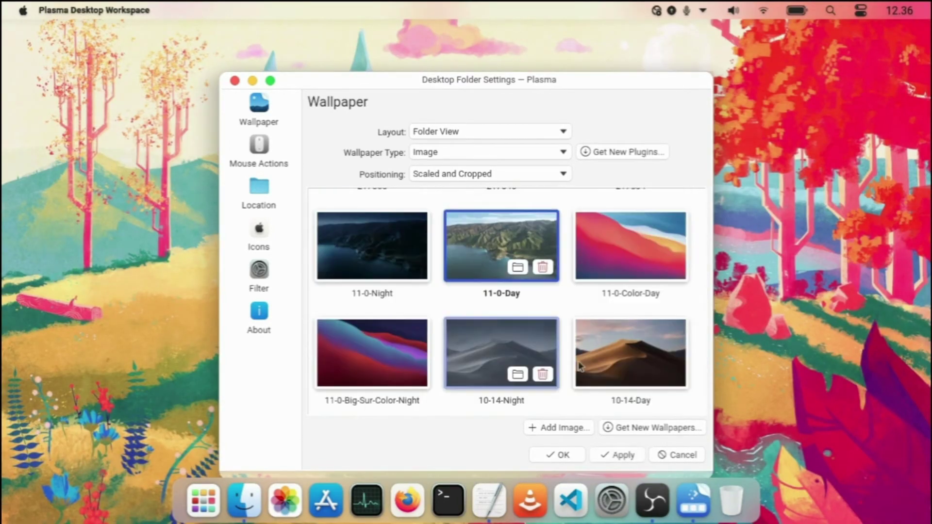
pyautogui.click(620, 454)
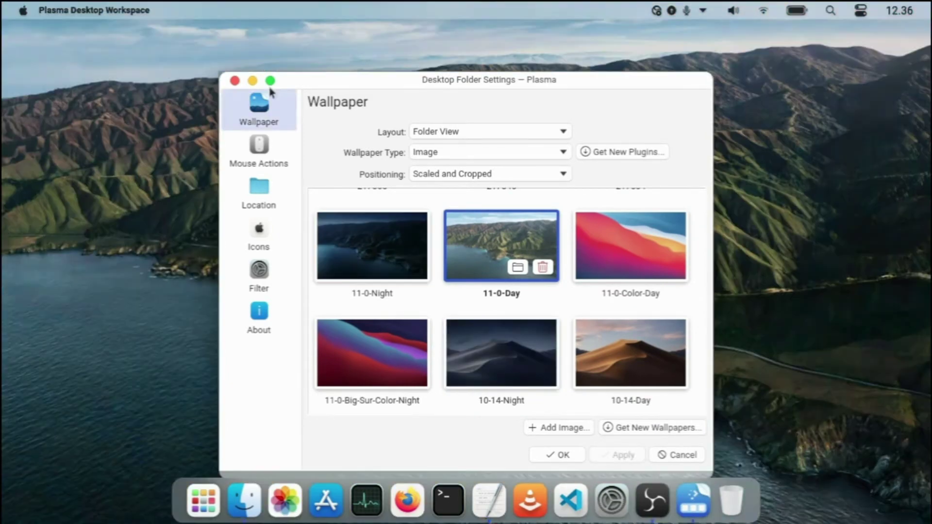
pyautogui.click(253, 81)
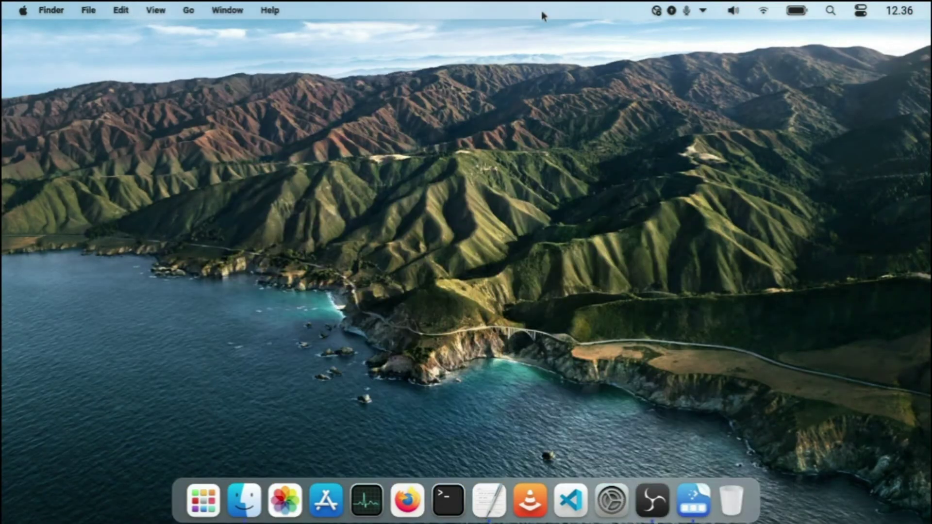
# Open the top panel for editing, set its color theme to Smart, and close the editing settings
pyautogui.rightClick(544, 12)
pyautogui.click(591, 120)
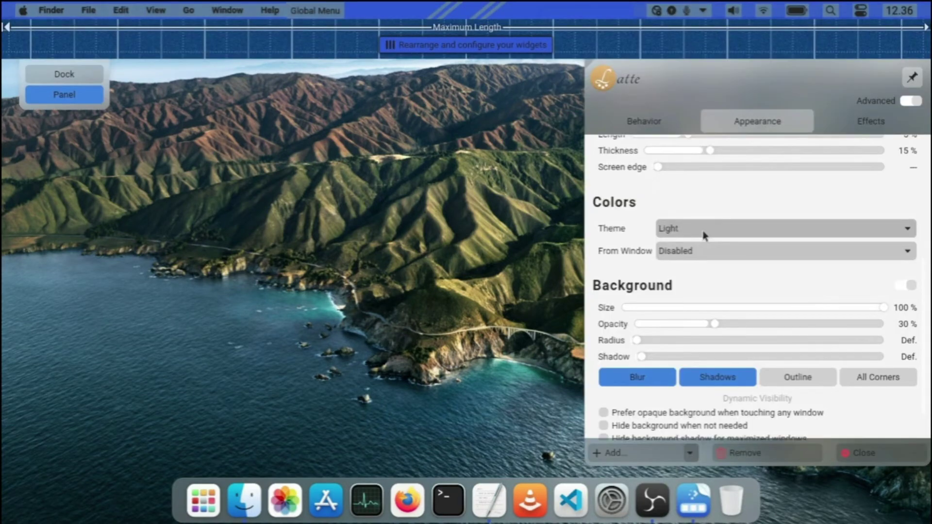
pyautogui.click(704, 231)
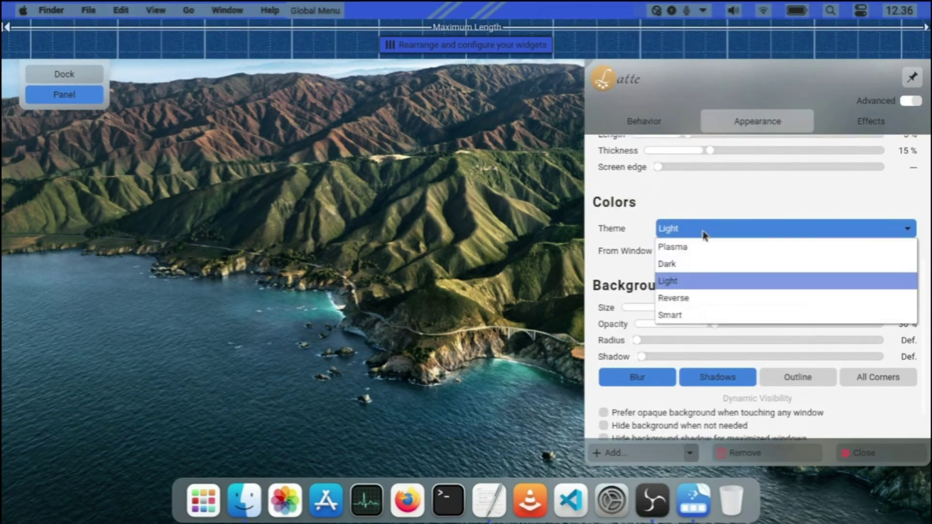
pyautogui.click(697, 318)
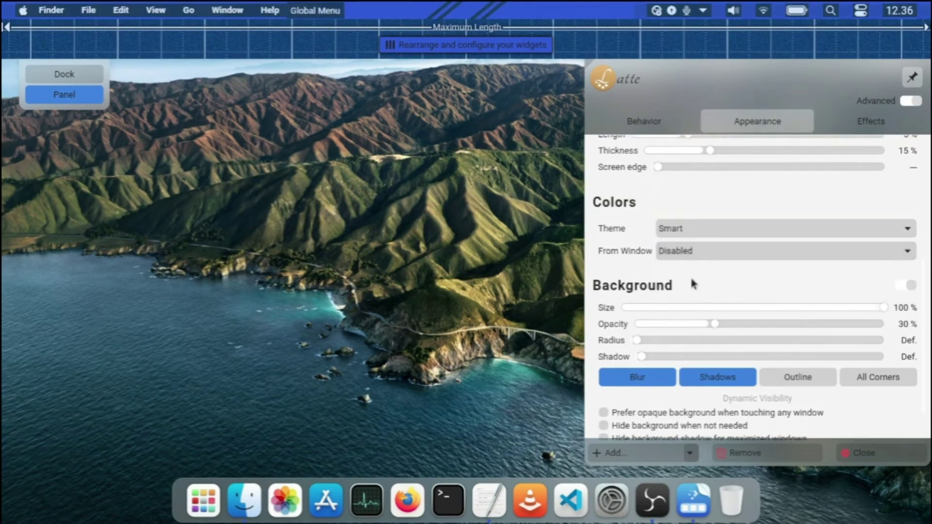
pyautogui.click(857, 453)
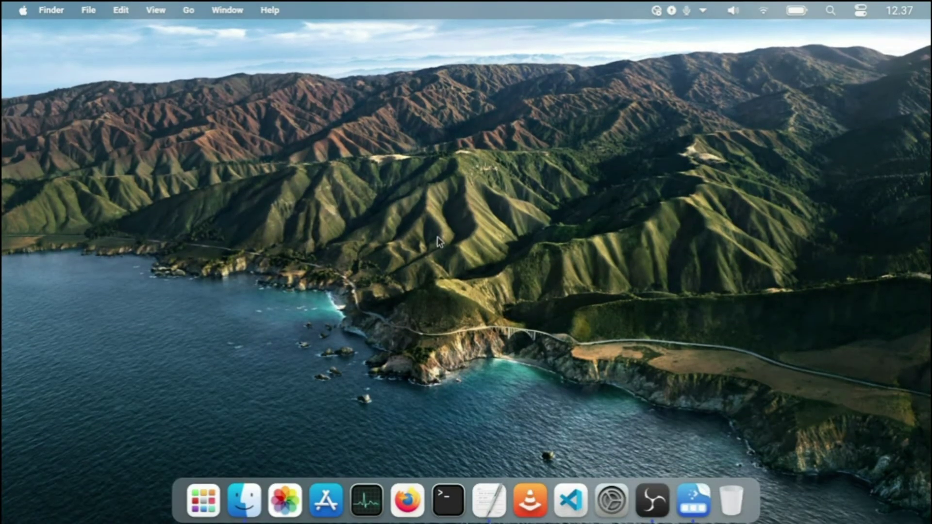
# Open the dock for editing and set its color theme to Dark in the Appearance settings
pyautogui.rightClick(541, 475)
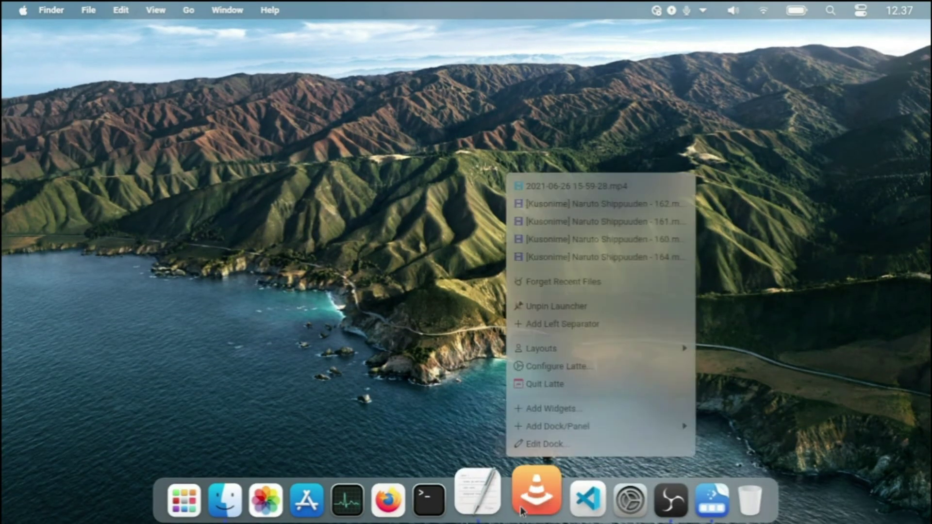
pyautogui.click(546, 444)
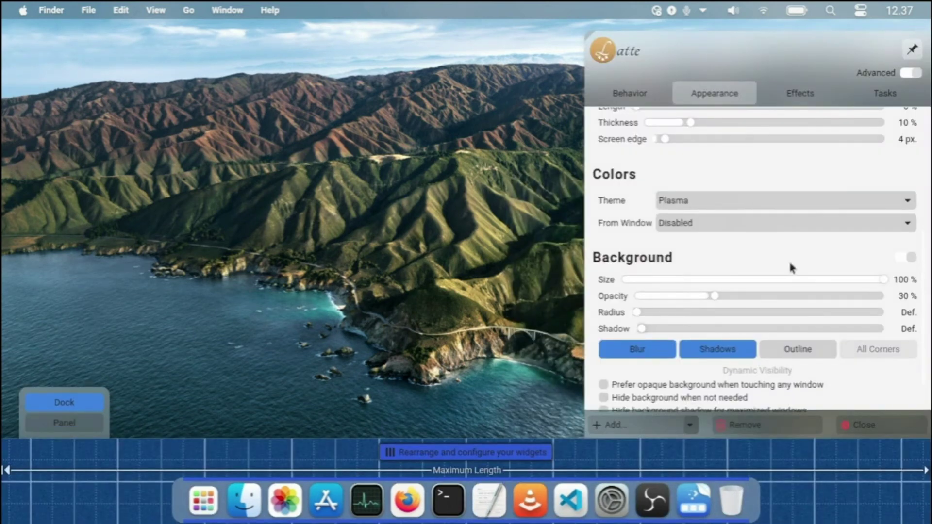
pyautogui.click(736, 203)
pyautogui.click(720, 231)
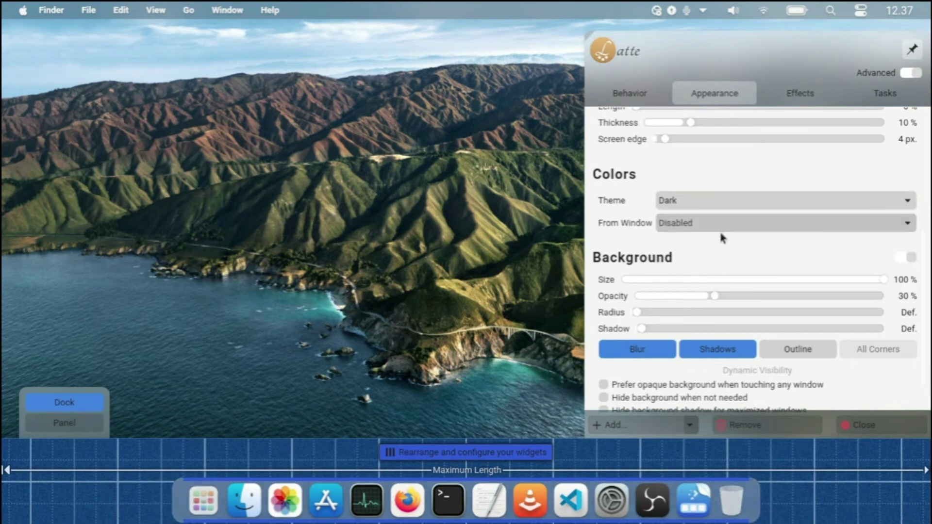
# Change the dock's color theme to Light, and replace it with Reverse
pyautogui.click(707, 210)
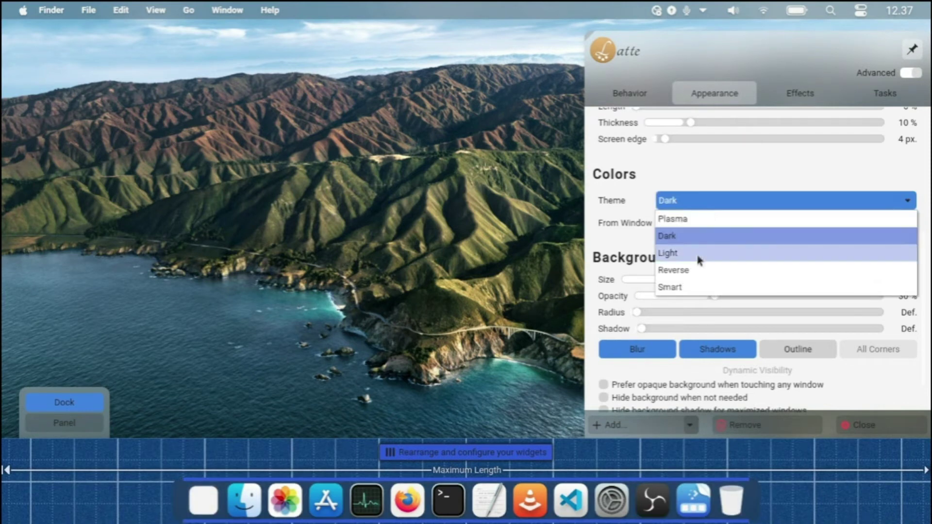
pyautogui.click(698, 258)
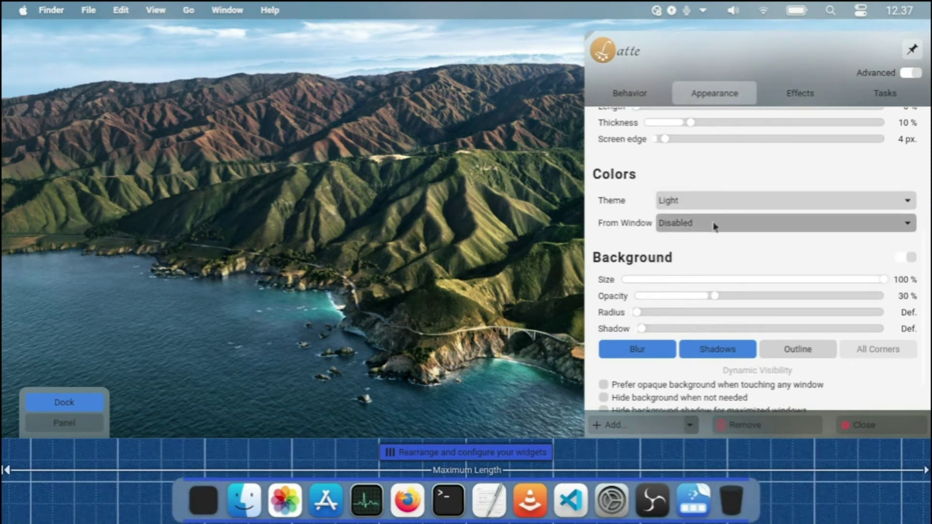
pyautogui.click(714, 208)
pyautogui.click(705, 268)
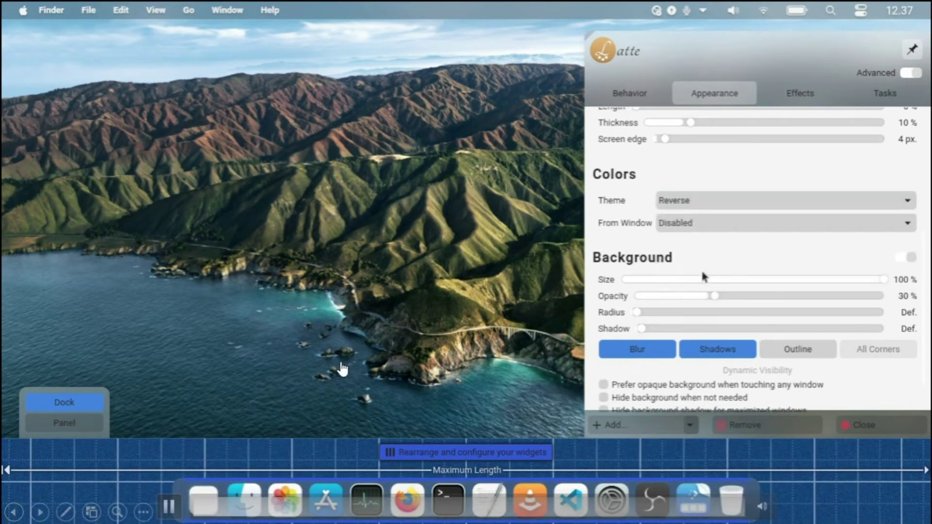
# Set the dock's color theme to Smart and close the dock editing settings
pyautogui.click(718, 202)
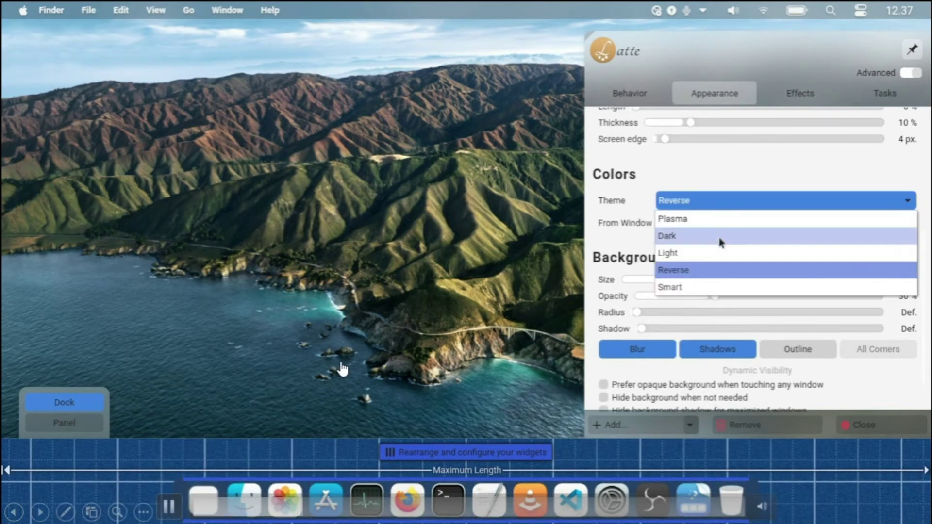
pyautogui.click(710, 286)
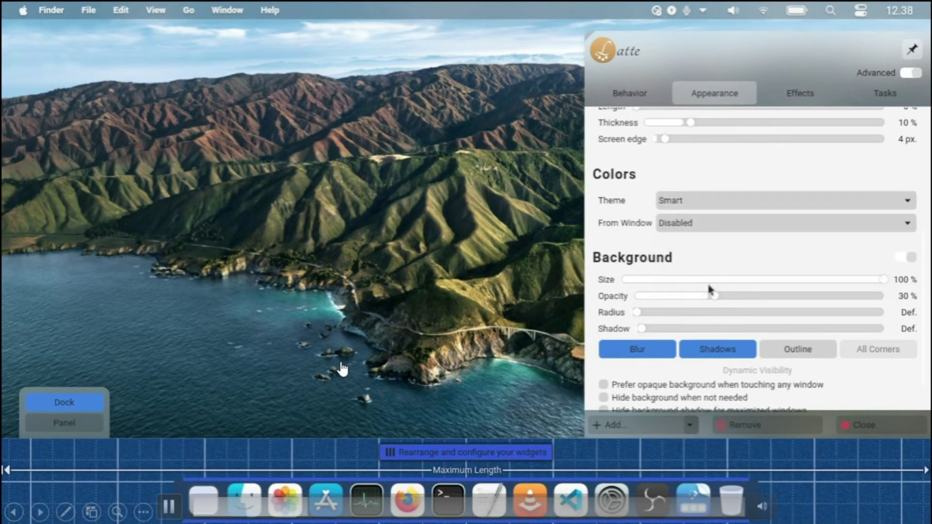
pyautogui.click(873, 429)
# Open the desktop wallpaper settings and apply the 11-0-Night wallpaper
pyautogui.rightClick(464, 285)
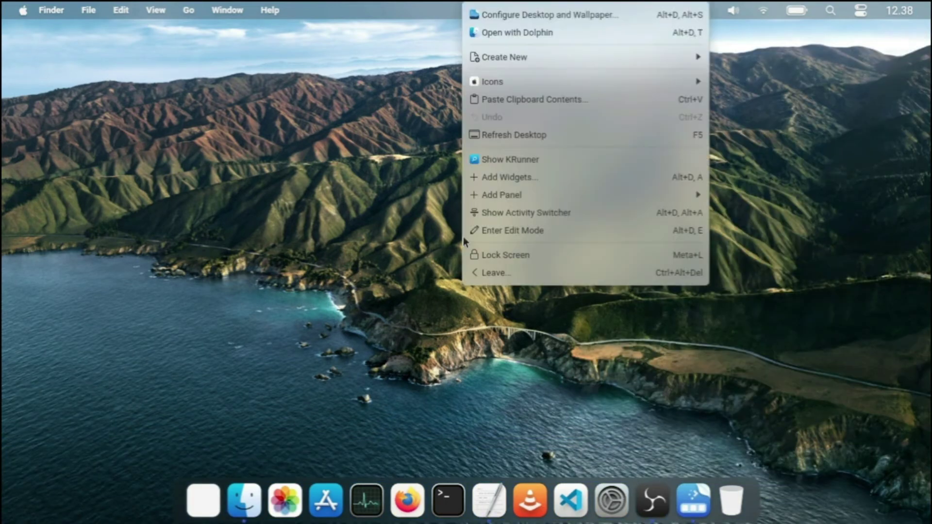
pyautogui.click(526, 15)
pyautogui.click(425, 248)
pyautogui.click(618, 455)
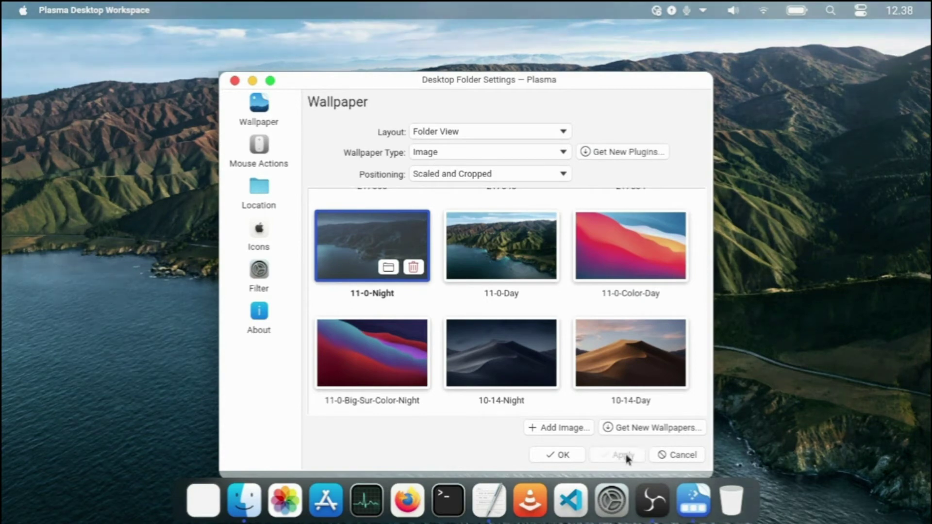
# Apply the Safe Landing wallpaper to the desktop, and replace it with the Path wallpaper
pyautogui.moveTo(548, 78); pyautogui.dragTo(551, 41)
pyautogui.scroll(-2, 500, 219)
pyautogui.scroll(-15, 500, 226)
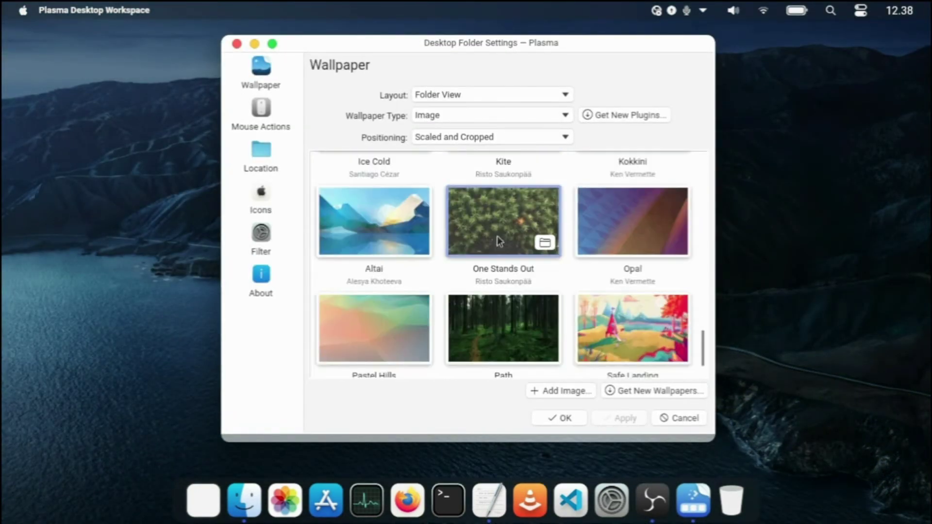
pyautogui.click(636, 253)
pyautogui.click(622, 419)
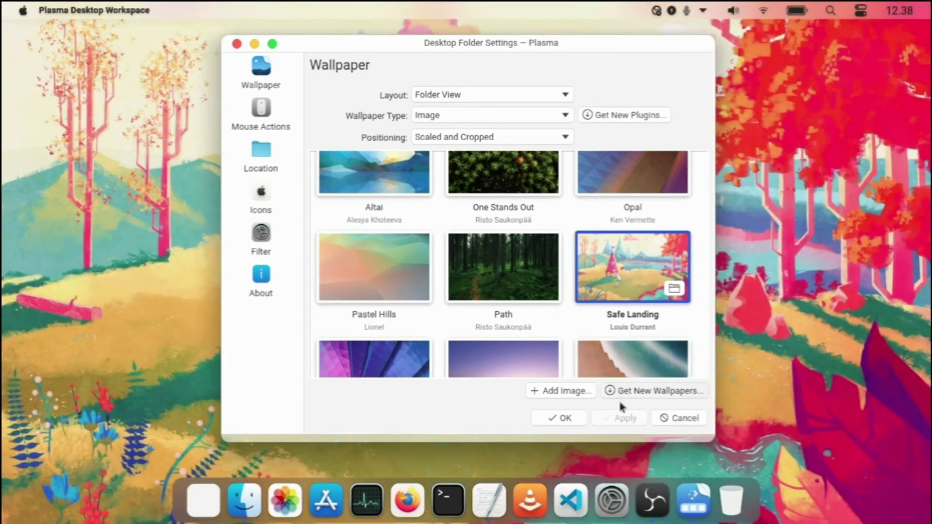
pyautogui.click(505, 272)
pyautogui.click(624, 418)
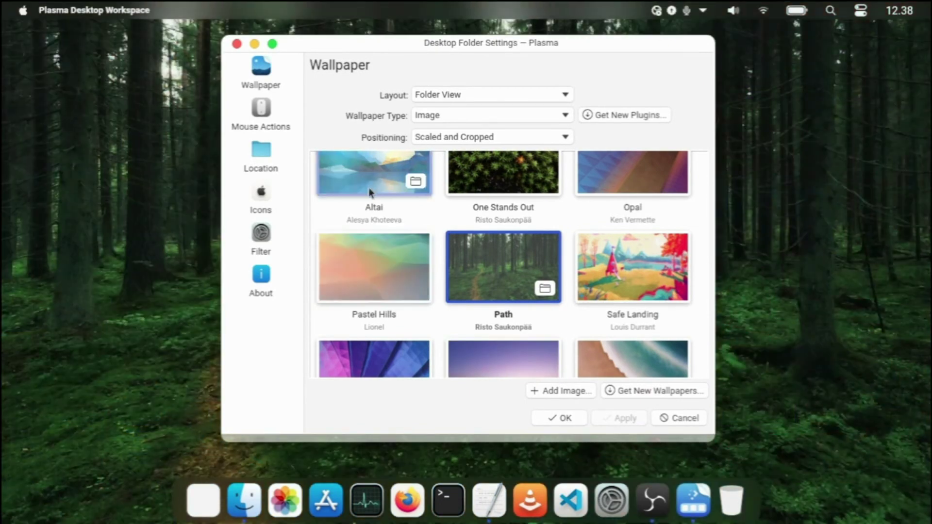
# Apply the Altai wallpaper to the desktop, and replace it with the Autumn 5.5 wallpaper
pyautogui.click(368, 187)
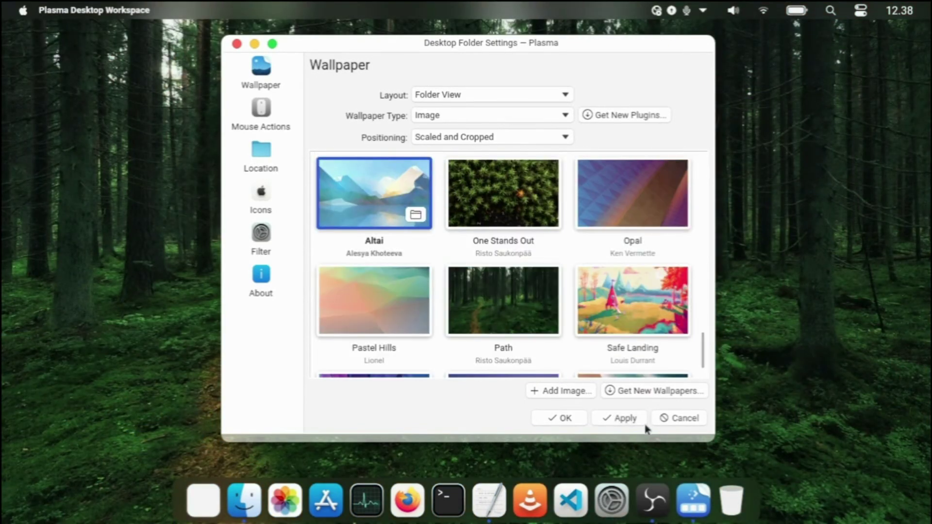
pyautogui.click(629, 423)
pyautogui.scroll(-2, 548, 308)
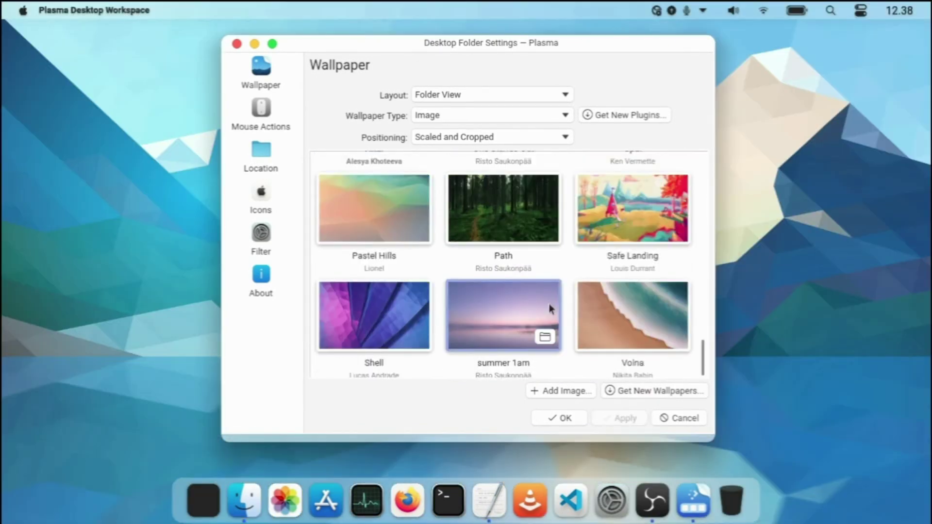
pyautogui.scroll(10, 547, 291)
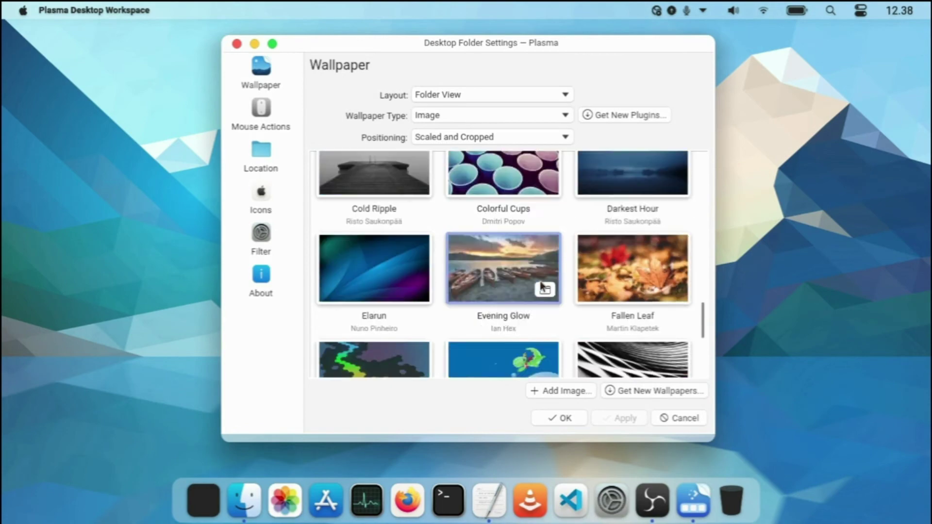
pyautogui.scroll(5, 539, 284)
pyautogui.scroll(-2, 538, 282)
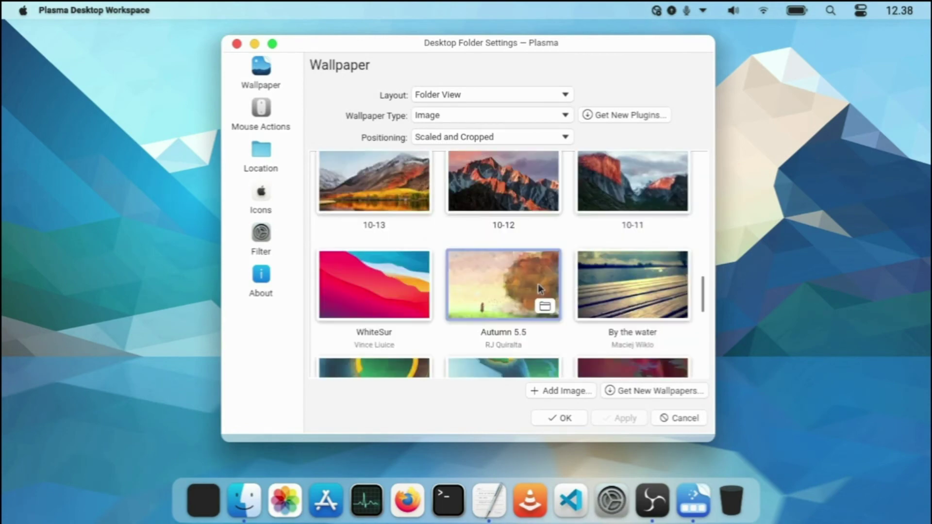
pyautogui.click(505, 298)
pyautogui.click(611, 419)
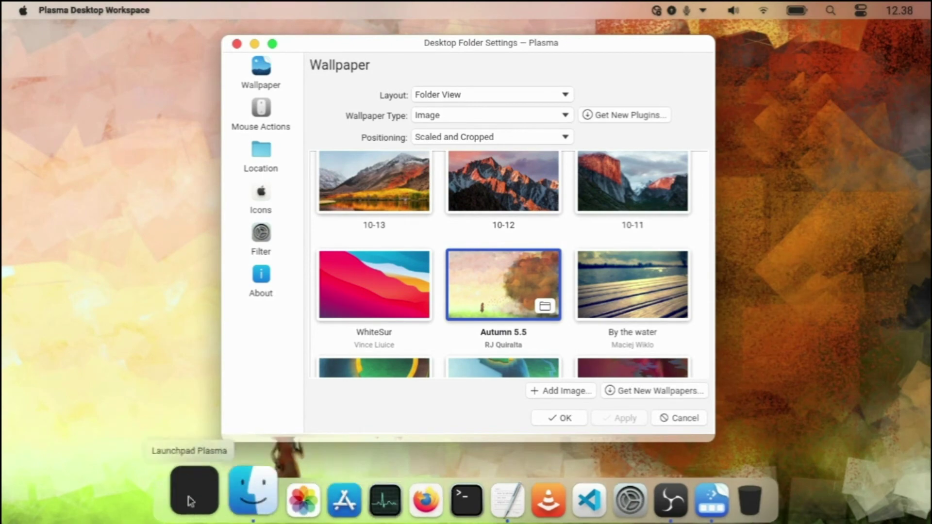
# Apply the snowy mountain road wallpaper, and replace it with the HD-Desert wallpaper
pyautogui.scroll(2, 531, 271)
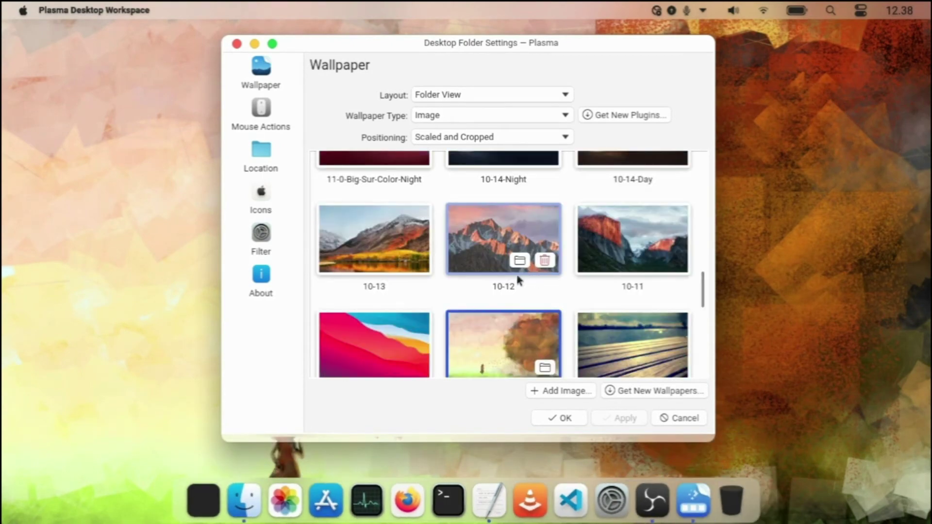
pyautogui.scroll(15, 517, 280)
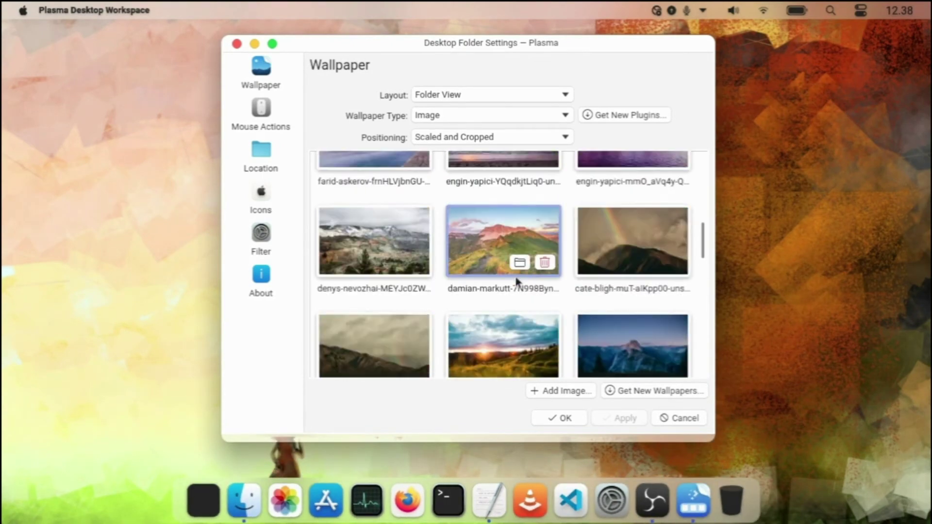
pyautogui.click(626, 281)
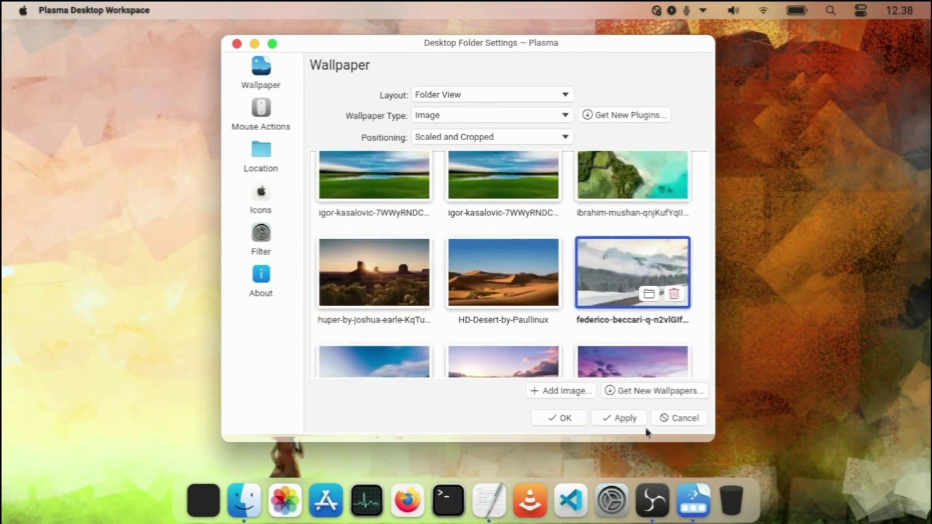
pyautogui.click(621, 420)
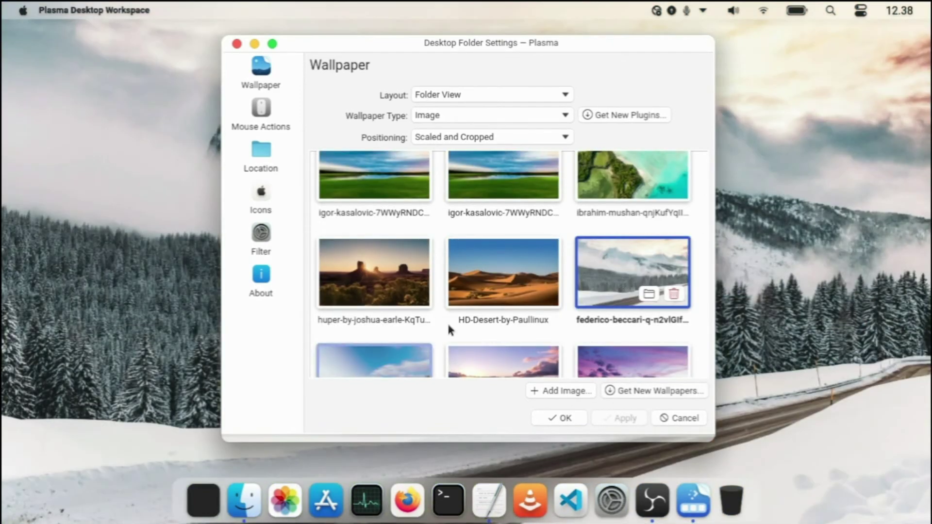
pyautogui.click(465, 296)
pyautogui.click(621, 416)
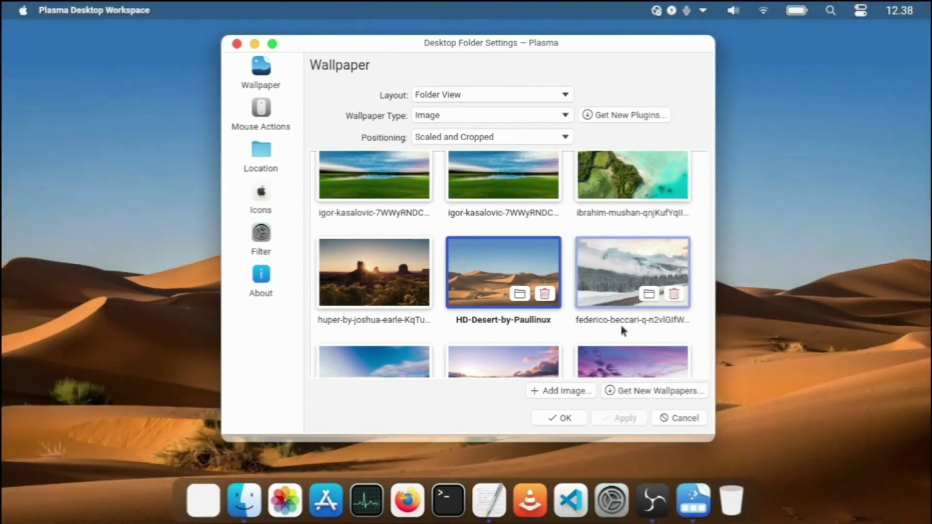
# Apply the aerial wallpaper of the green coast and turquoise water to the desktop
pyautogui.click(620, 298)
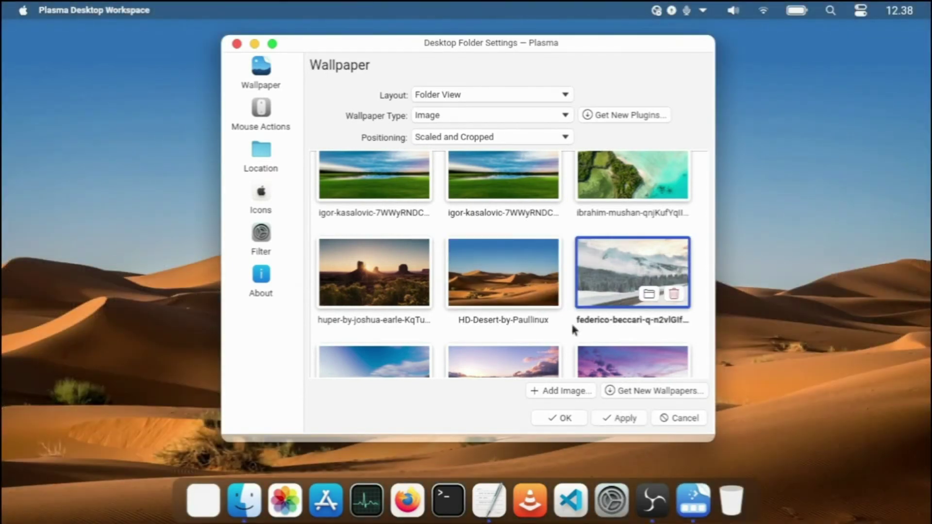
pyautogui.scroll(2, 583, 301)
pyautogui.click(631, 233)
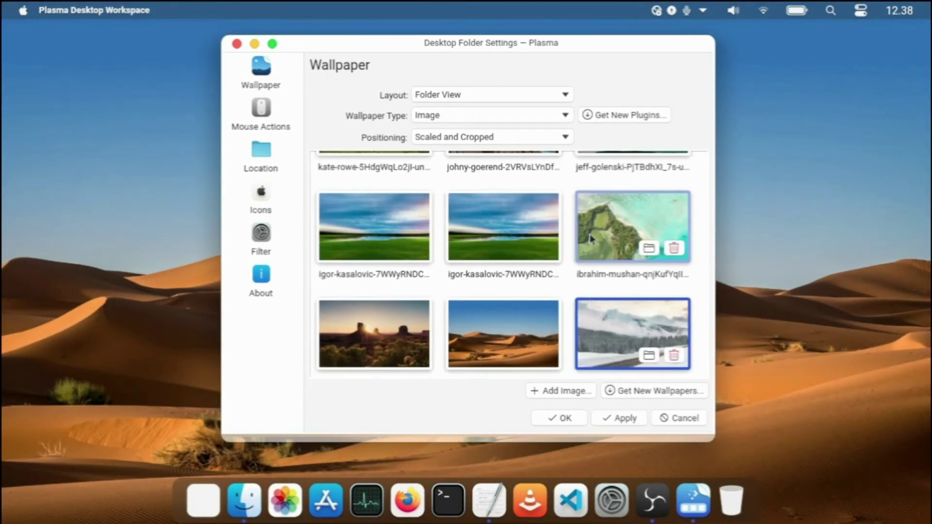
pyautogui.click(631, 419)
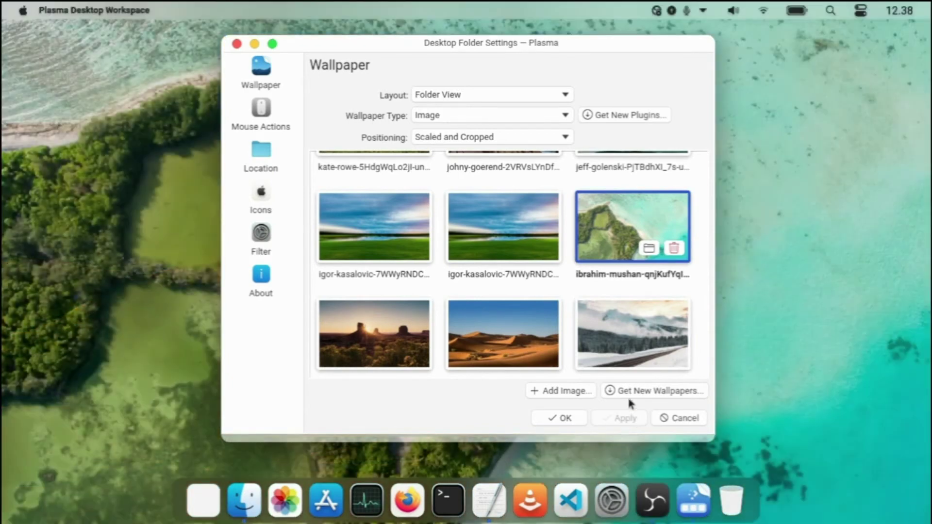
# Apply the snowy mountain road wallpaper to the desktop and minimize the desktop settings window
pyautogui.click(613, 352)
pyautogui.scroll(-1, 612, 354)
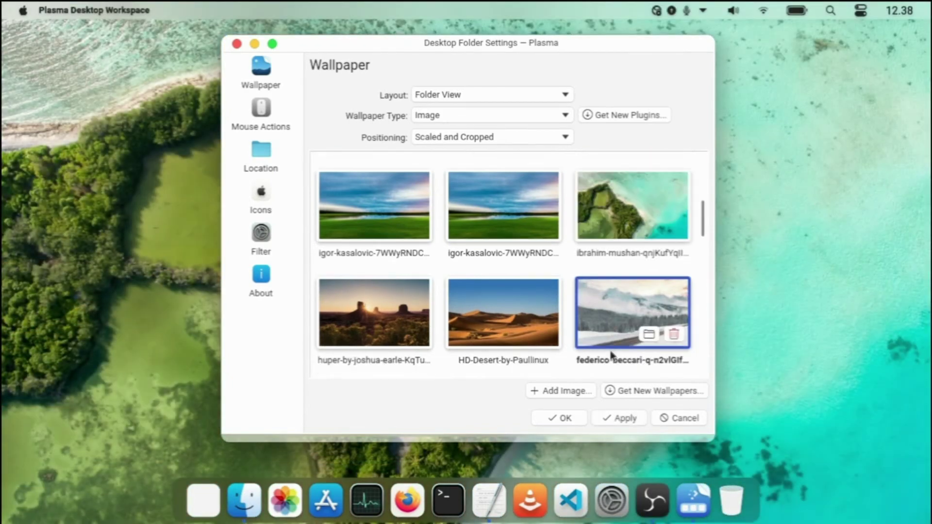
pyautogui.click(622, 420)
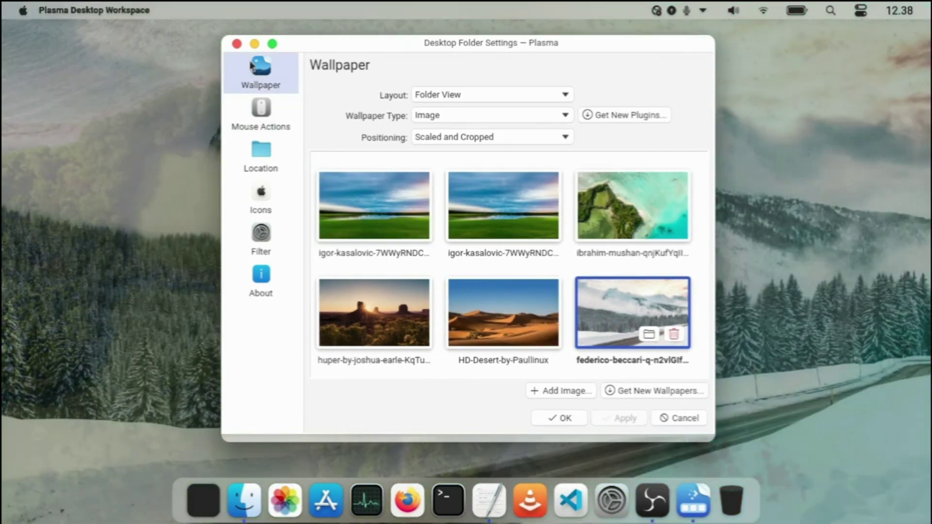
pyautogui.click(254, 44)
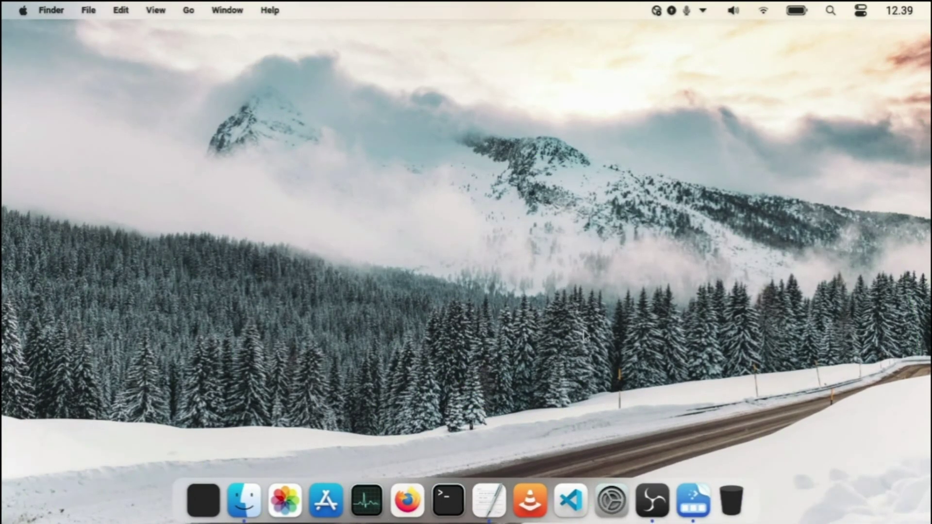
# Open the dock for editing, set its color theme to Plasma, and close the dock editing settings
pyautogui.rightClick(513, 506)
pyautogui.click(544, 445)
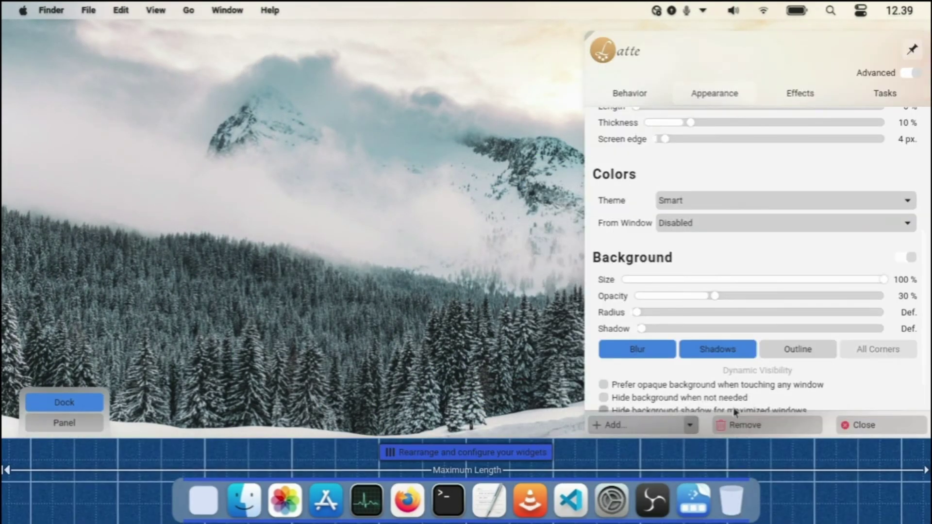
pyautogui.click(710, 204)
pyautogui.click(700, 221)
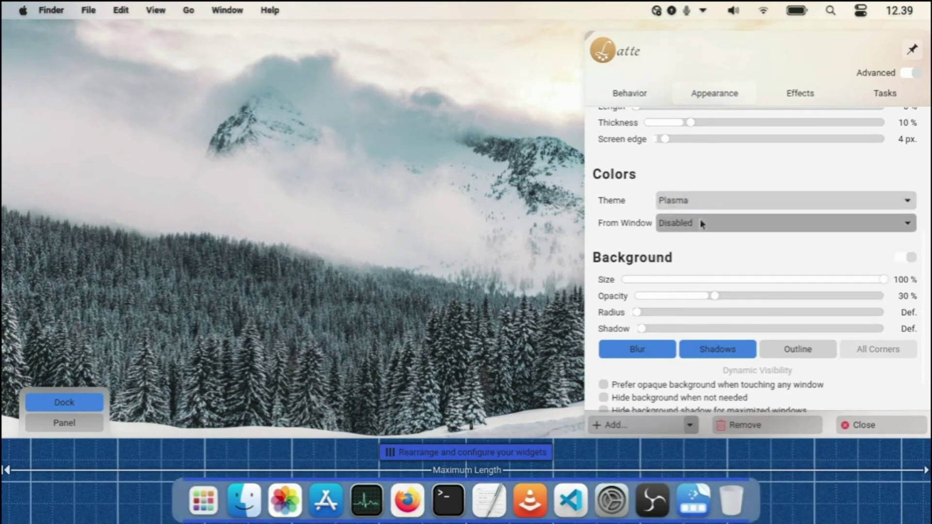
pyautogui.click(858, 425)
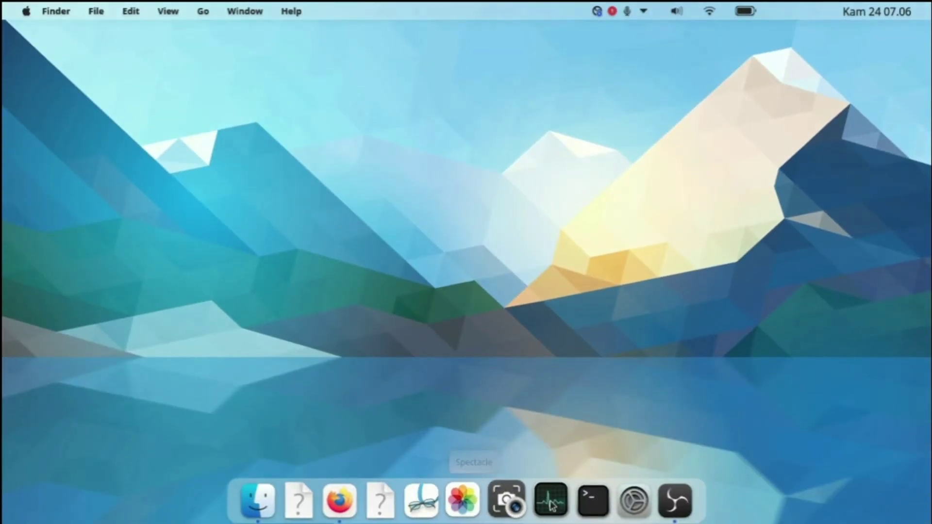
# Open the dock for editing and set its items' zoom on hover to 45 % in the Appearance settings
pyautogui.rightClick(699, 512)
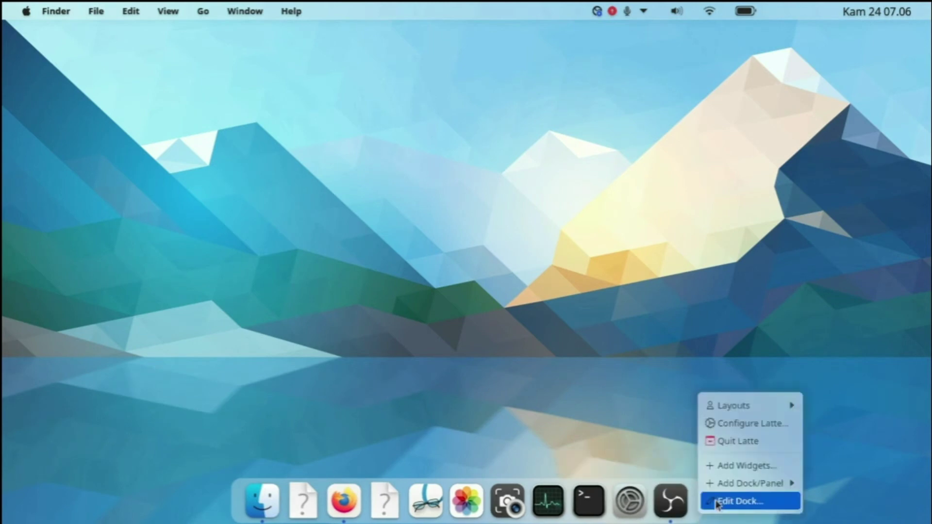
pyautogui.click(717, 502)
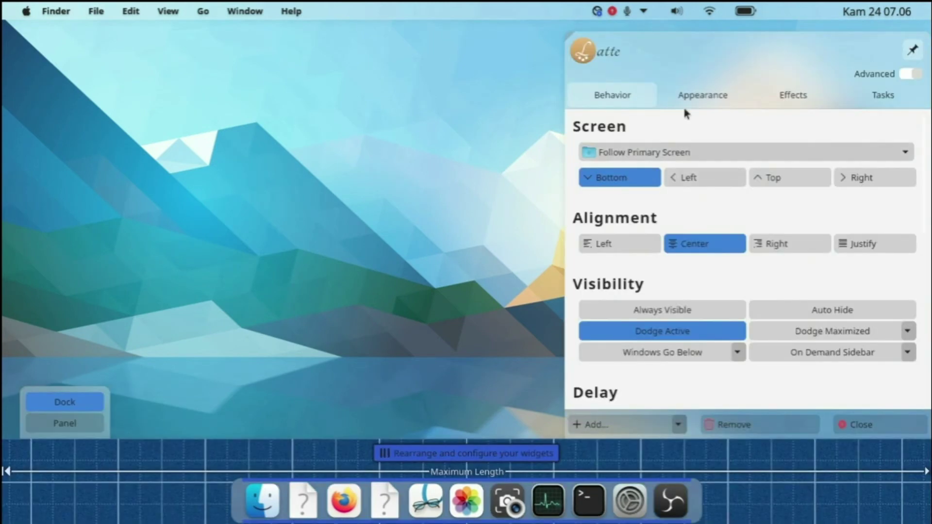
pyautogui.click(709, 97)
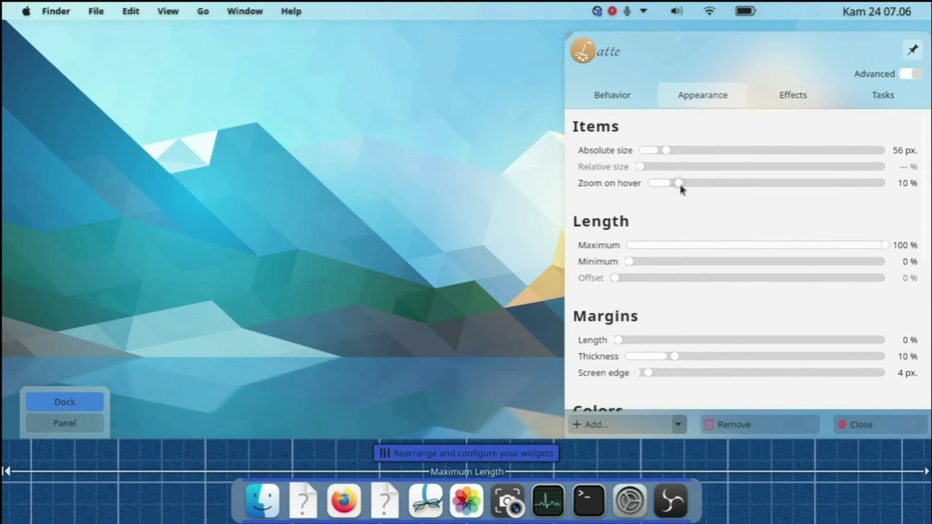
pyautogui.moveTo(679, 186); pyautogui.dragTo(748, 188)
pyautogui.moveTo(749, 185); pyautogui.dragTo(783, 183)
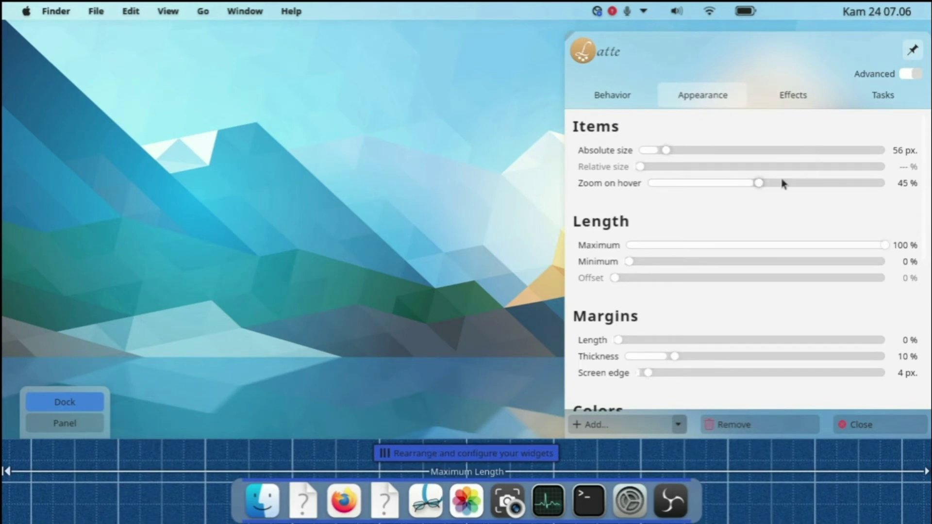
# Set the dock's color theme to Plasma and close the dock editing settings
pyautogui.scroll(-4, 755, 238)
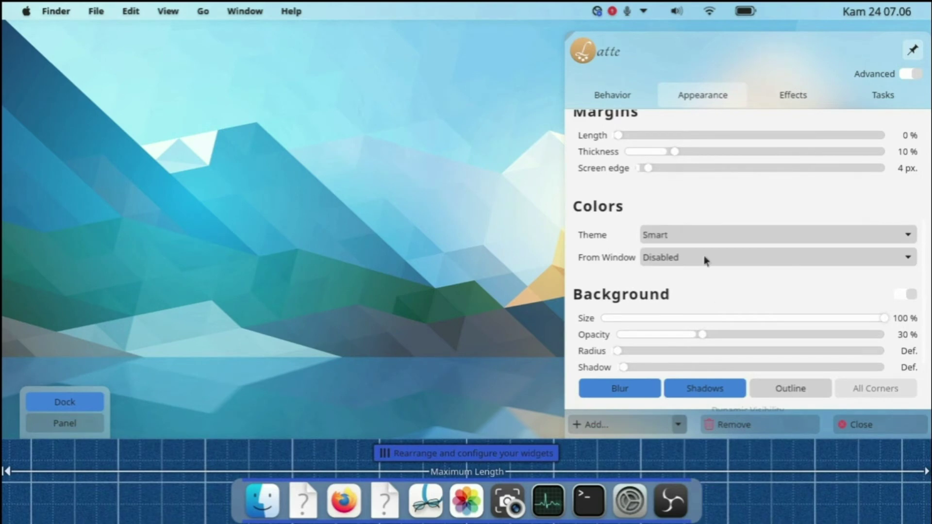
pyautogui.click(679, 235)
pyautogui.click(671, 258)
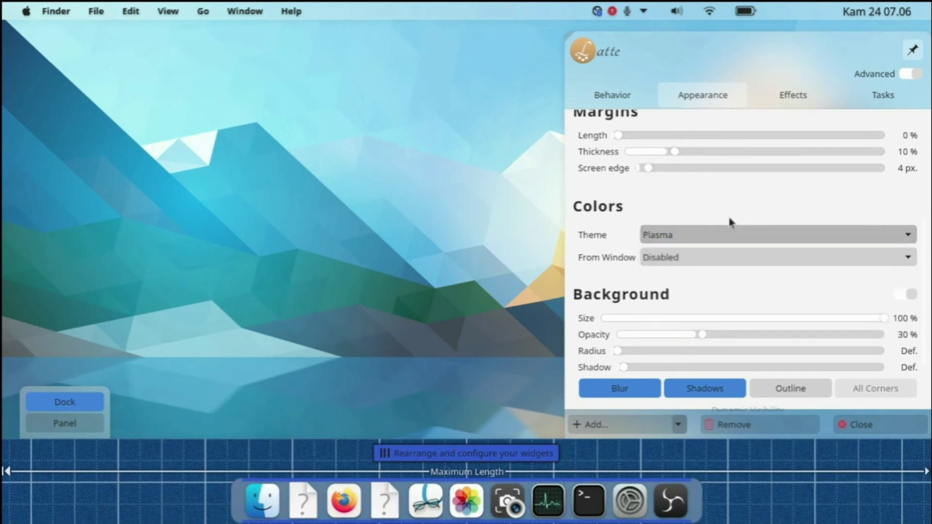
pyautogui.scroll(5, 731, 222)
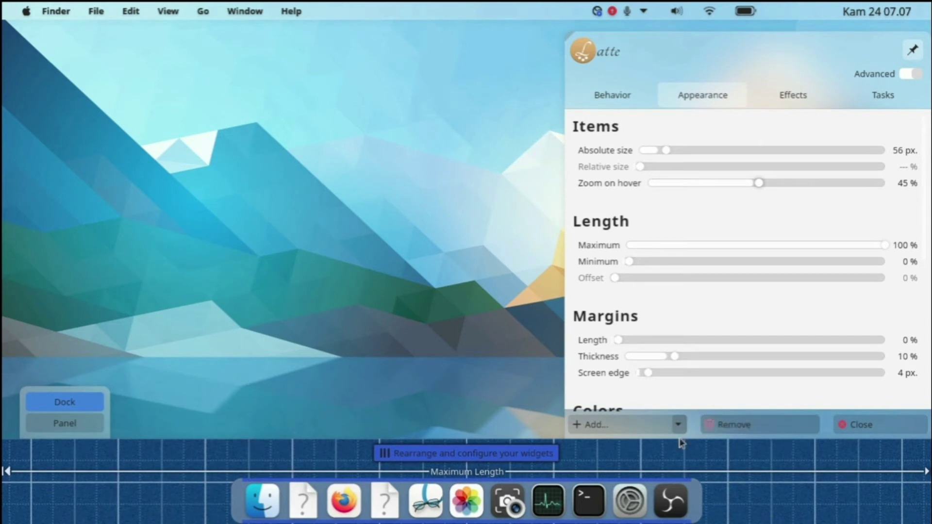
pyautogui.click(894, 425)
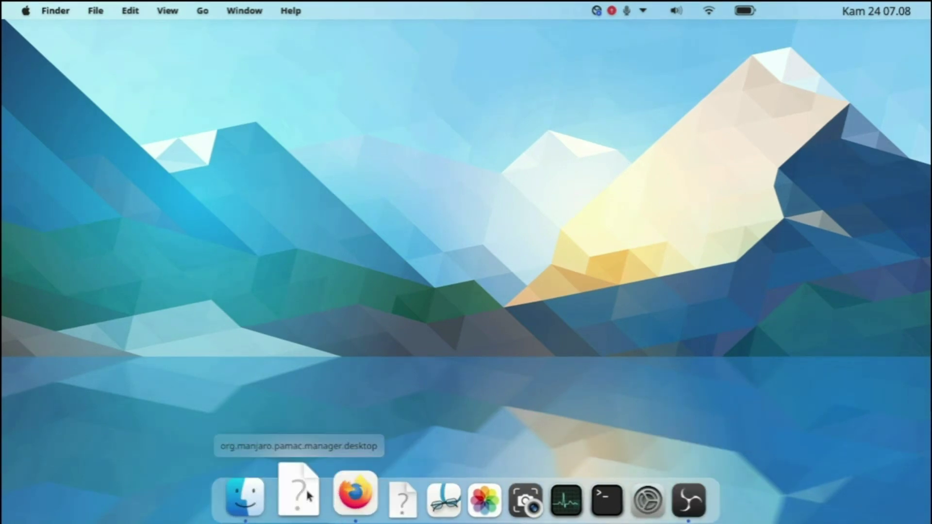
# Unpin the two launchers with question-mark icons from the dock
pyautogui.rightClick(305, 487)
pyautogui.click(346, 310)
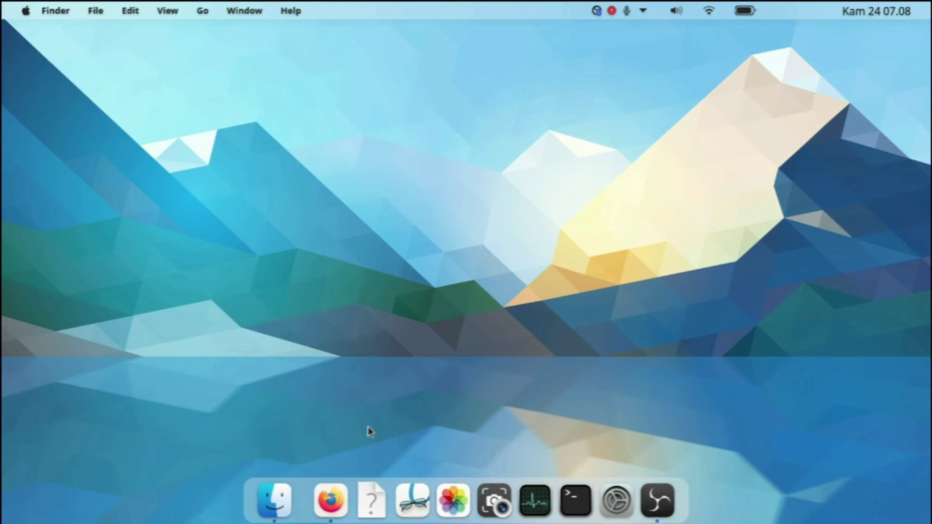
pyautogui.rightClick(366, 503)
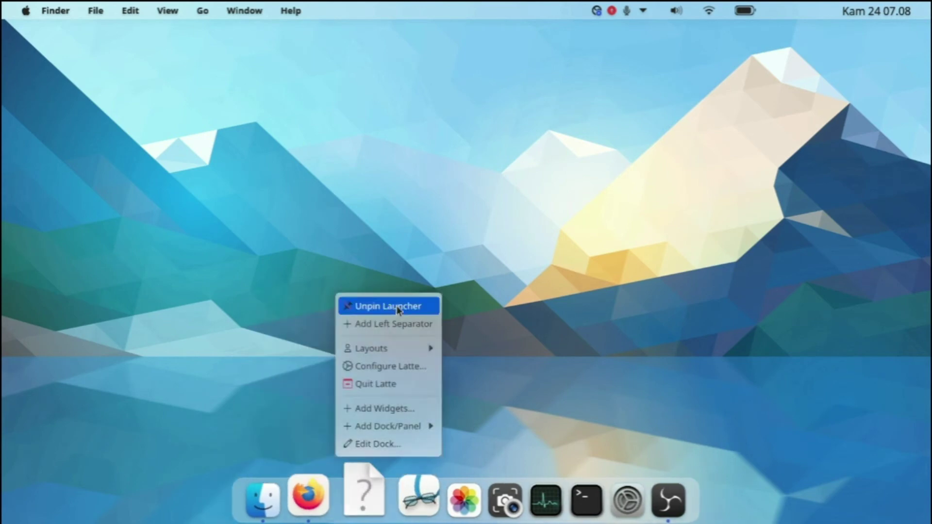
pyautogui.click(426, 311)
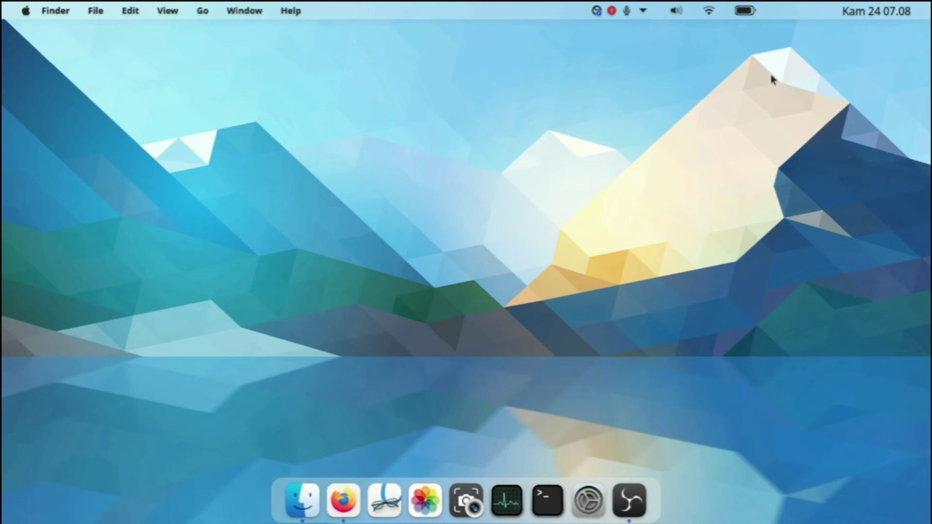
# Open the hidden notifications and system resources popup beside the panel clock, and close it again
pyautogui.click(818, 16)
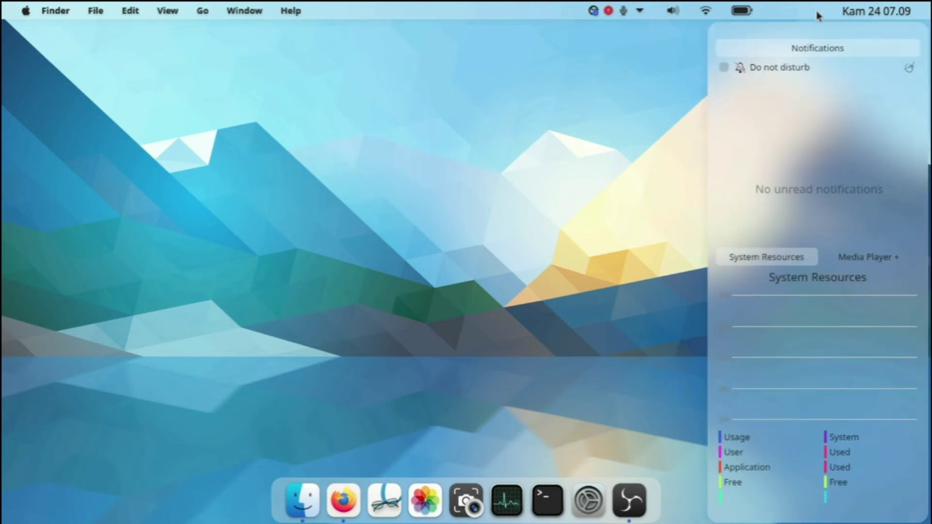
pyautogui.click(818, 16)
pyautogui.click(819, 16)
pyautogui.click(818, 16)
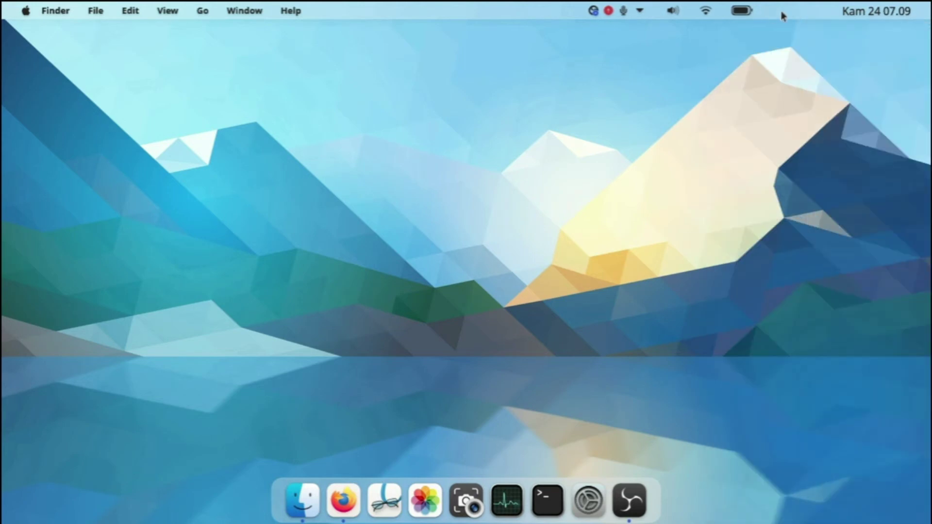
# Open the application launcher popup on the desktop and close it again
pyautogui.press('super')
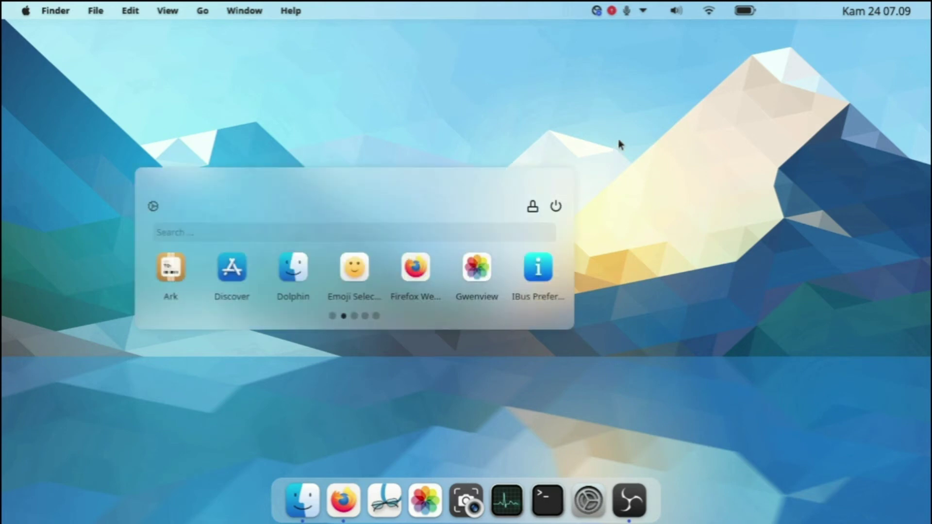
pyautogui.click(620, 145)
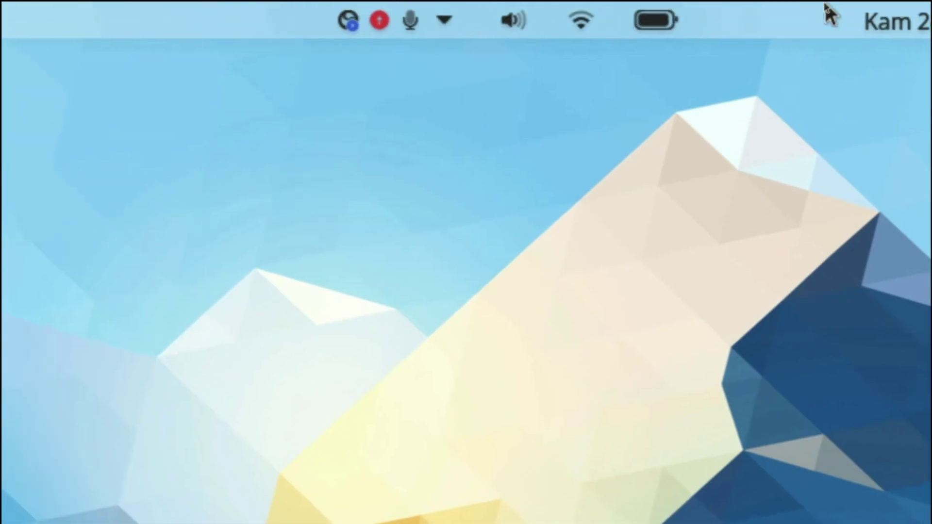
# Set the Latte SideBar Button's icon to sideBar-controlCentre.svg from the mcOS-BS-Extra-Icons folder, apply it and close its settings
pyautogui.rightClick(801, 19)
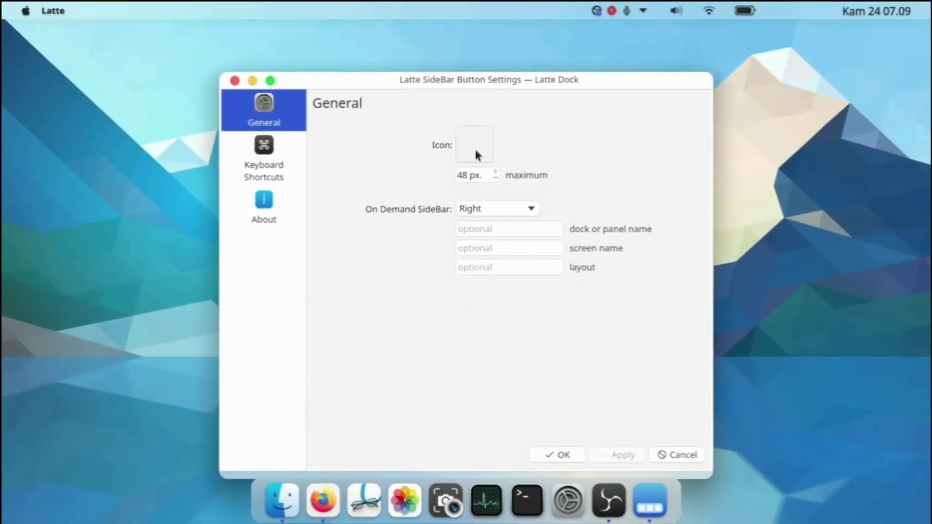
pyautogui.click(476, 154)
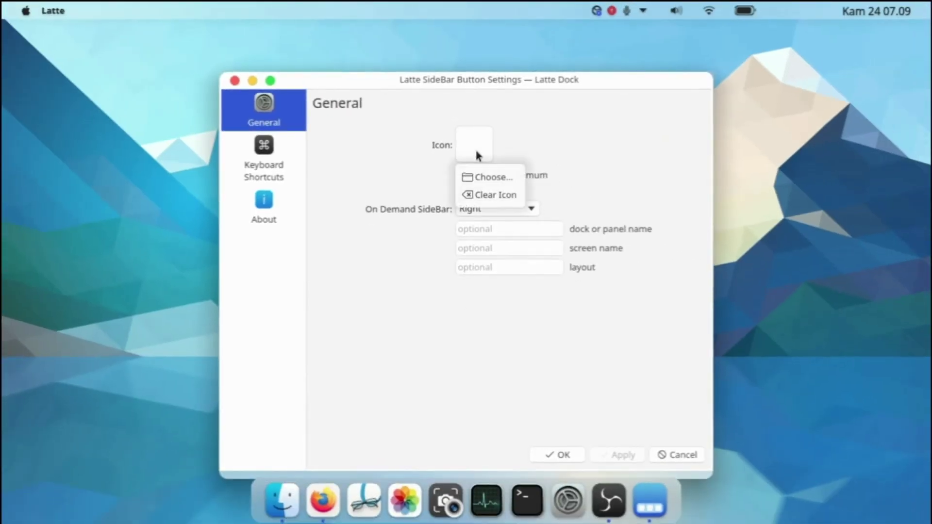
pyautogui.click(503, 182)
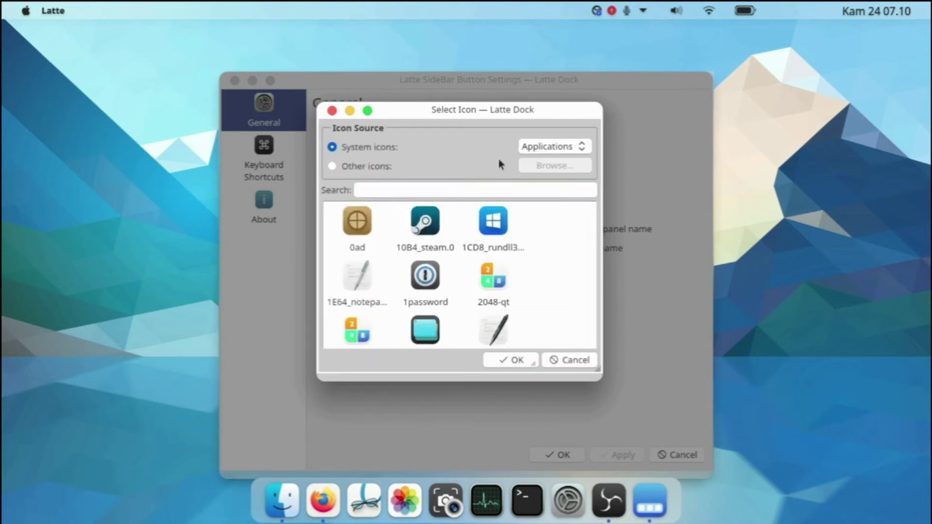
pyautogui.click(362, 167)
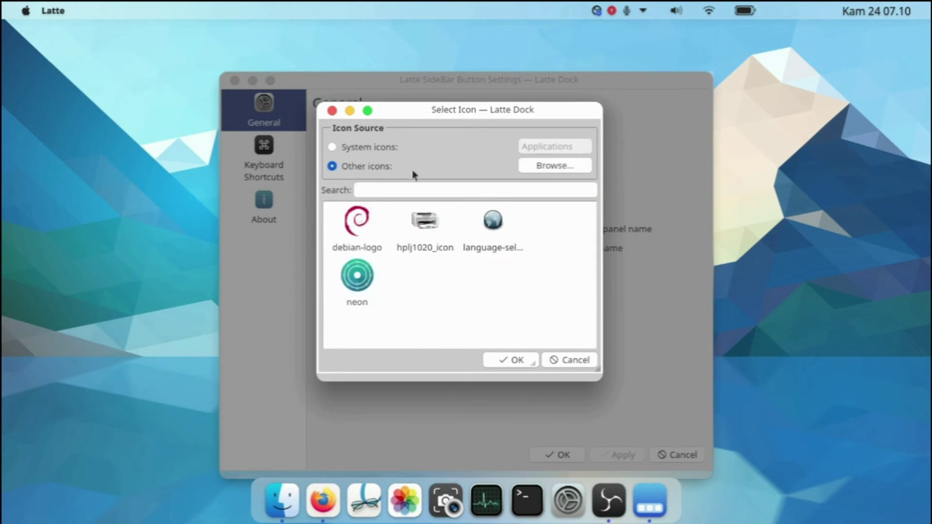
pyautogui.click(550, 165)
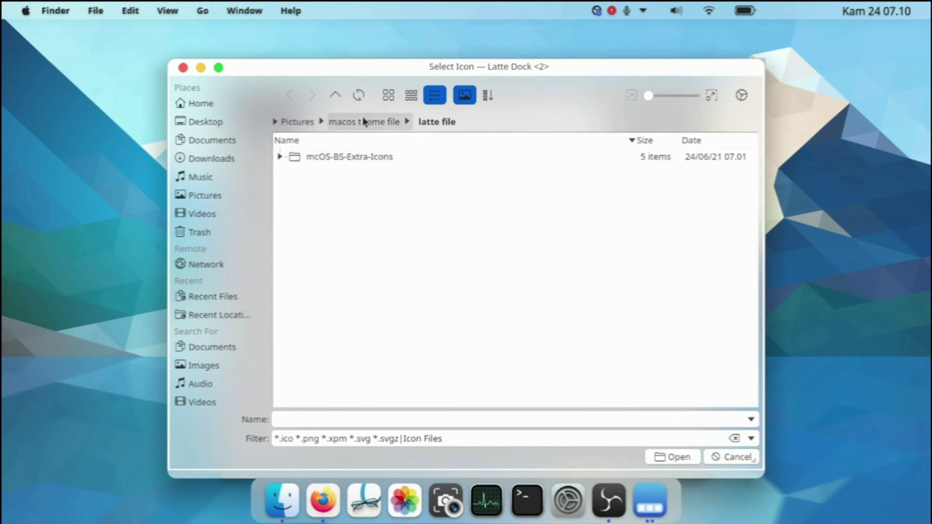
pyautogui.click(366, 157)
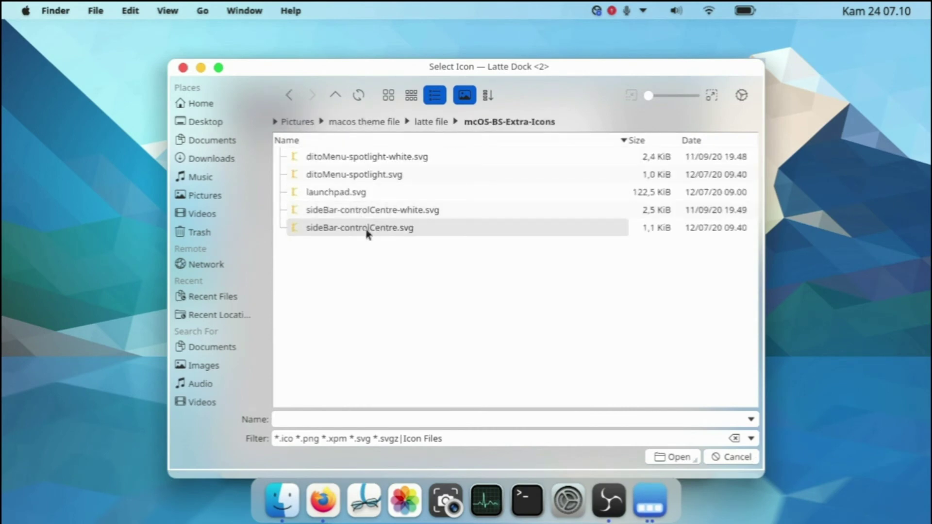
pyautogui.doubleClick(388, 233)
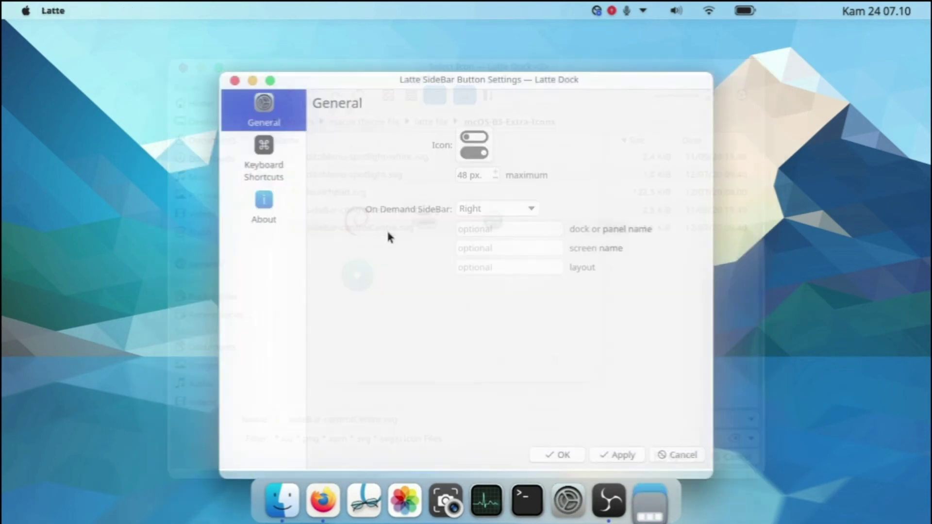
pyautogui.click(625, 457)
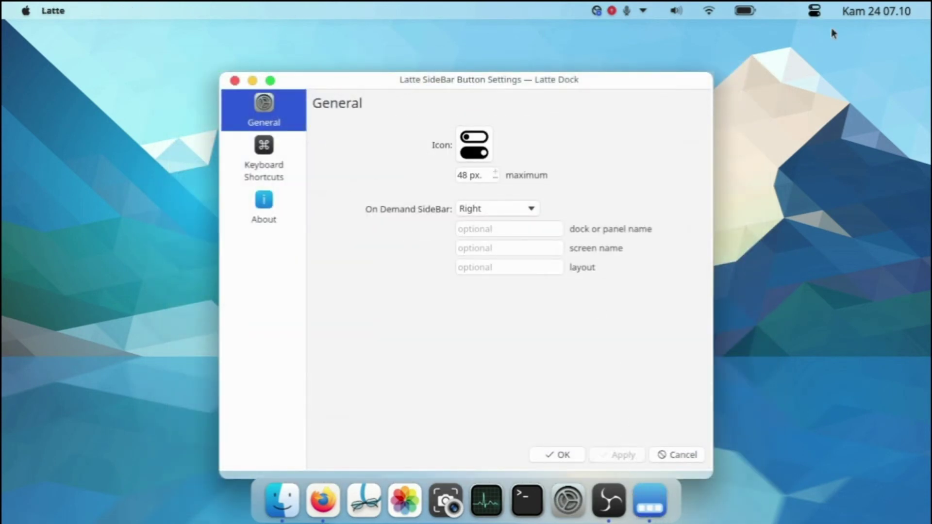
pyautogui.click(562, 455)
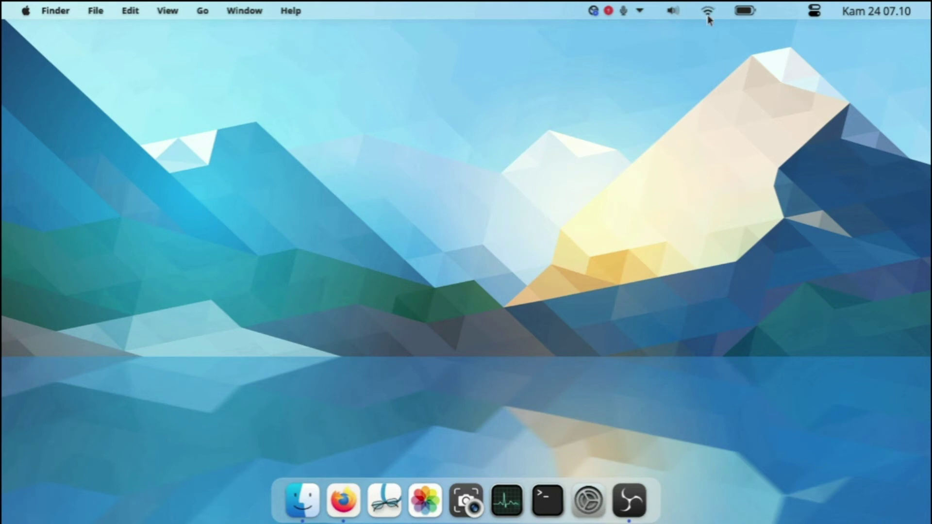
# Open the top dock for editing, set its items' zoom on hover to 0 % and close the editor
pyautogui.rightClick(540, 15)
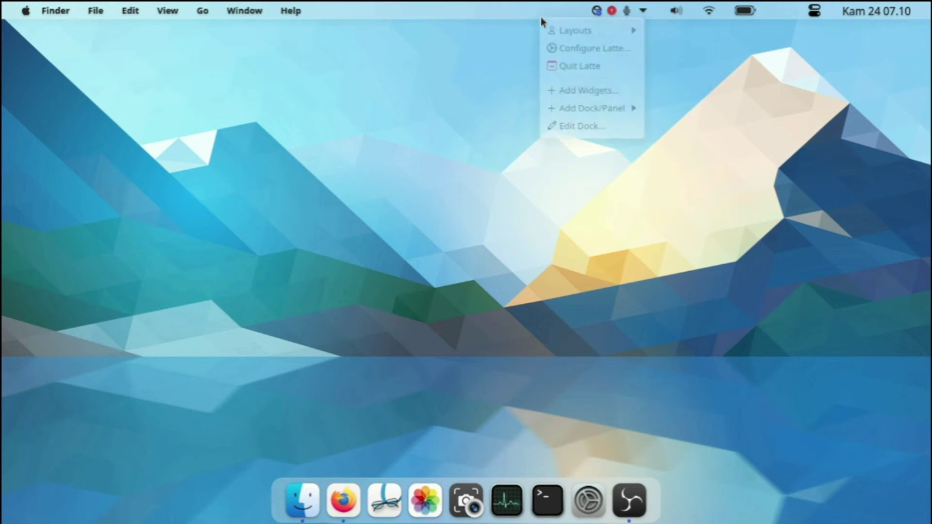
pyautogui.click(593, 125)
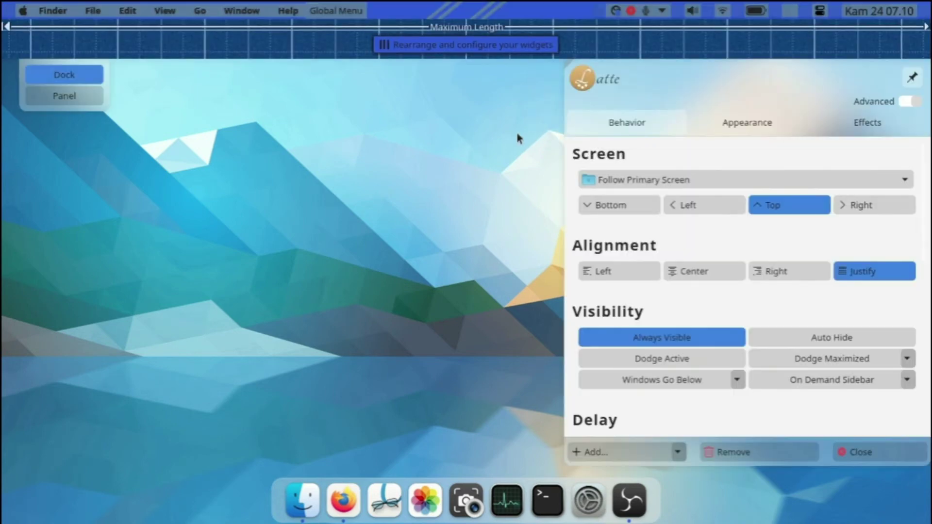
pyautogui.click(748, 124)
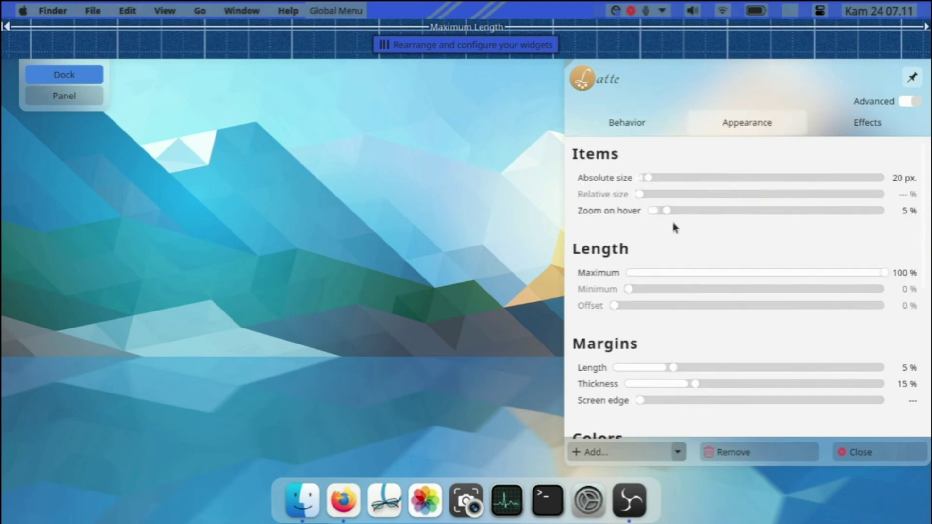
pyautogui.moveTo(667, 212); pyautogui.dragTo(639, 212)
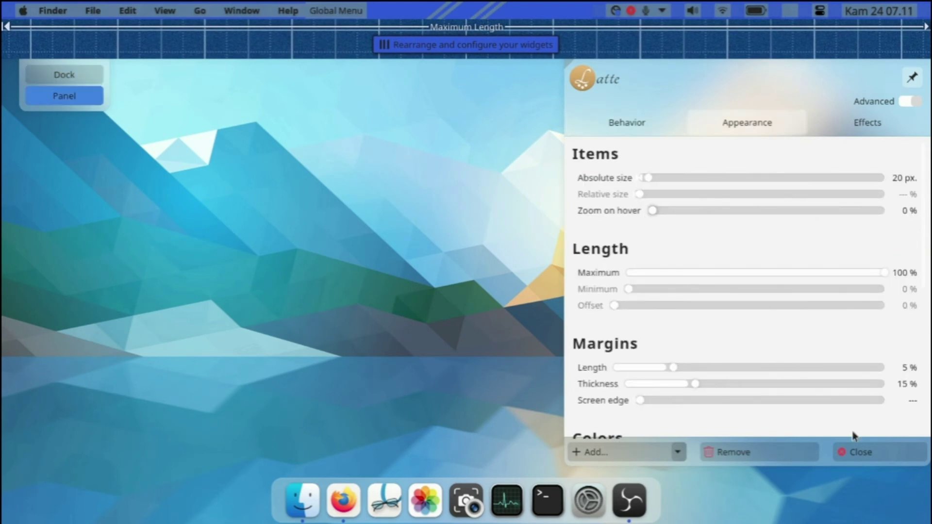
pyautogui.click(864, 454)
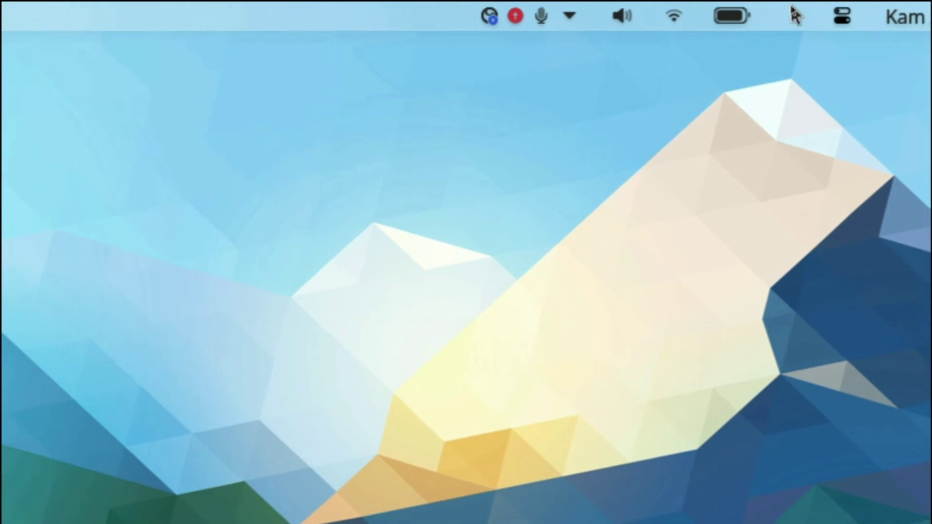
# Set the Ditto Menu widget's icon to ditoMenu-spotlight.svg from the mcOS-BS-Extra-Icons folder, apply it and close its settings
pyautogui.rightClick(788, 7)
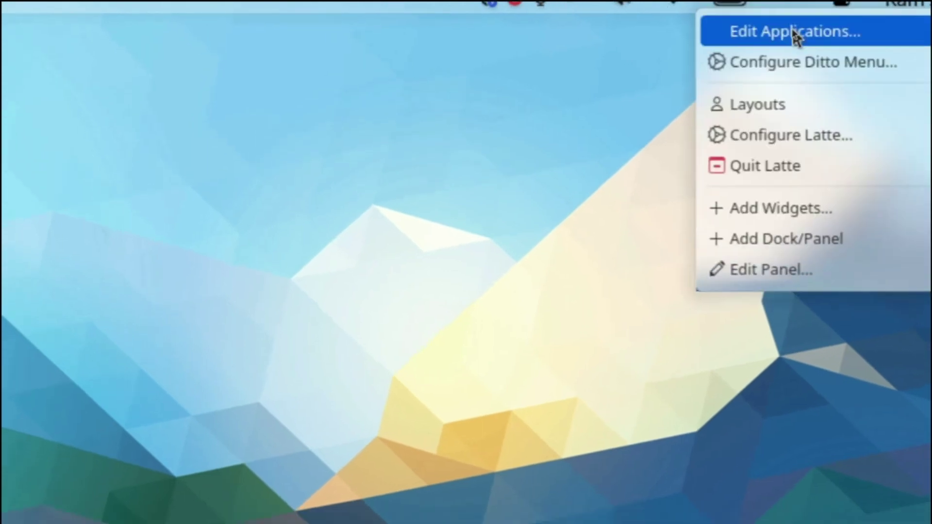
pyautogui.click(821, 52)
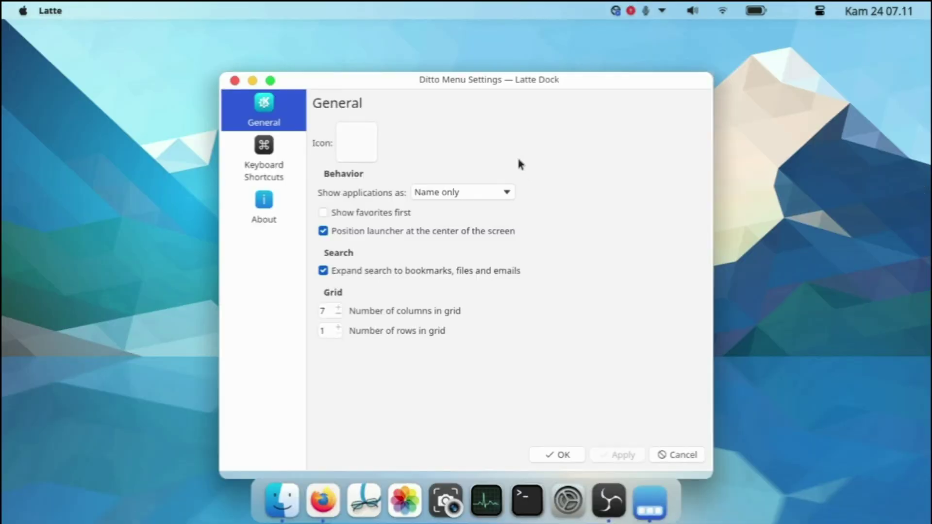
pyautogui.click(355, 138)
pyautogui.click(372, 178)
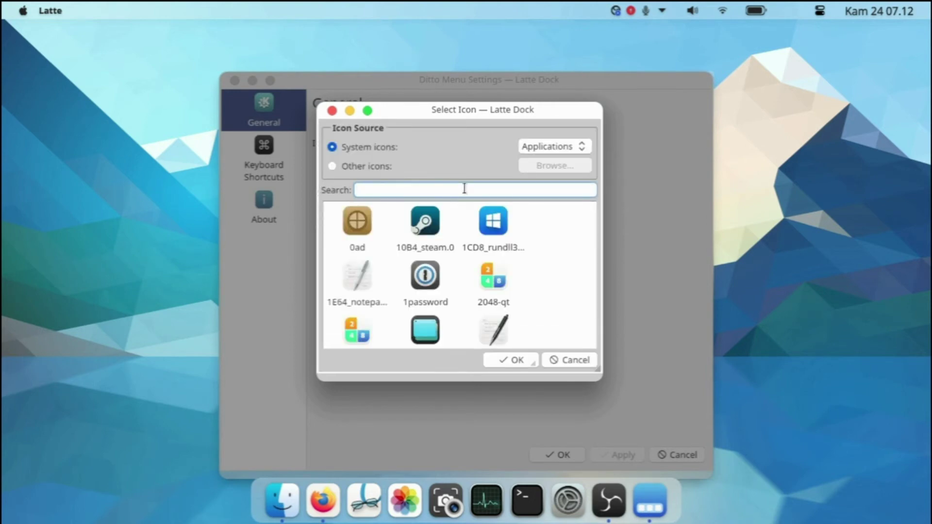
pyautogui.click(365, 165)
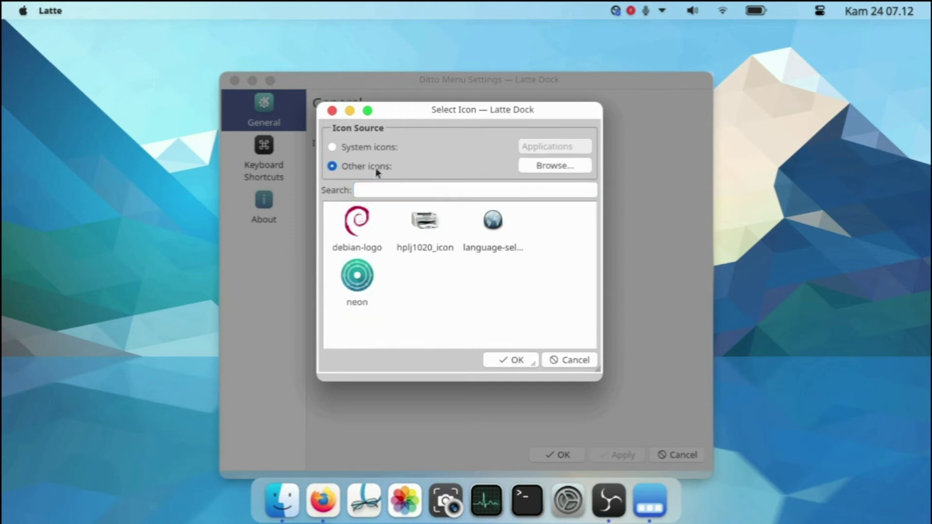
pyautogui.click(553, 166)
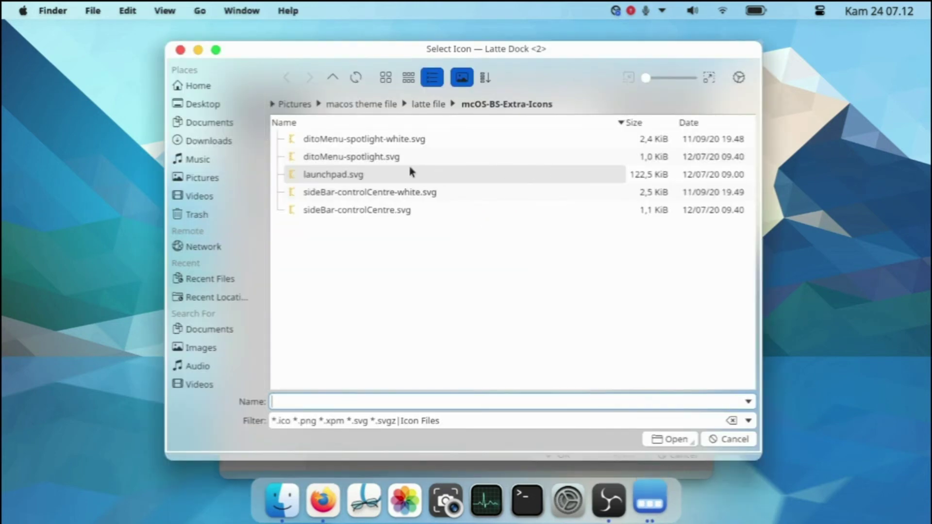
pyautogui.doubleClick(363, 157)
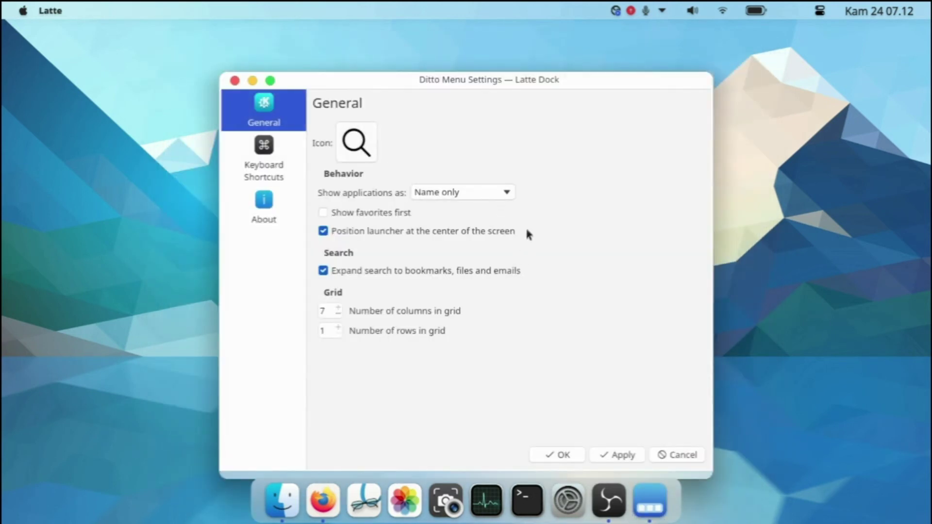
pyautogui.click(624, 455)
pyautogui.click(582, 453)
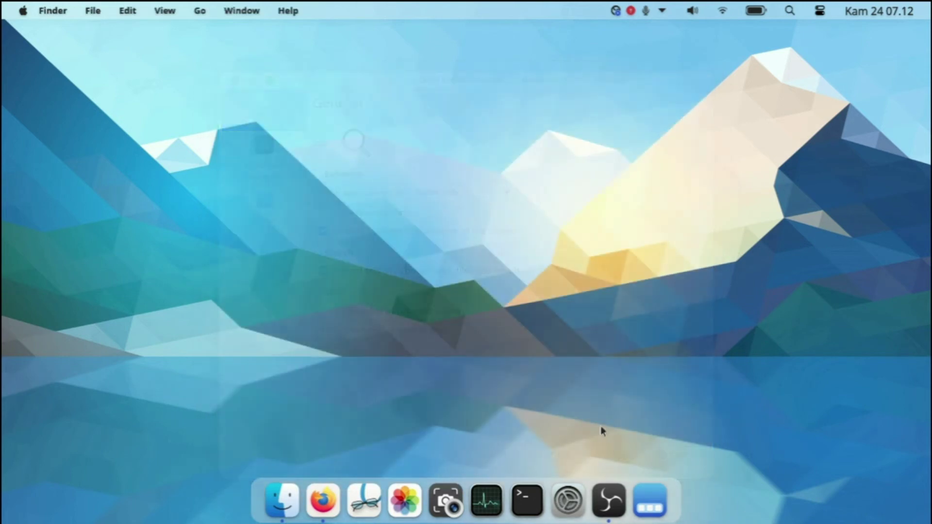
# Try out the Ditto Menu from its new magnifier icon in the top panel and close it again
pyautogui.click(790, 11)
pyautogui.click(789, 12)
pyautogui.click(789, 13)
pyautogui.click(751, 100)
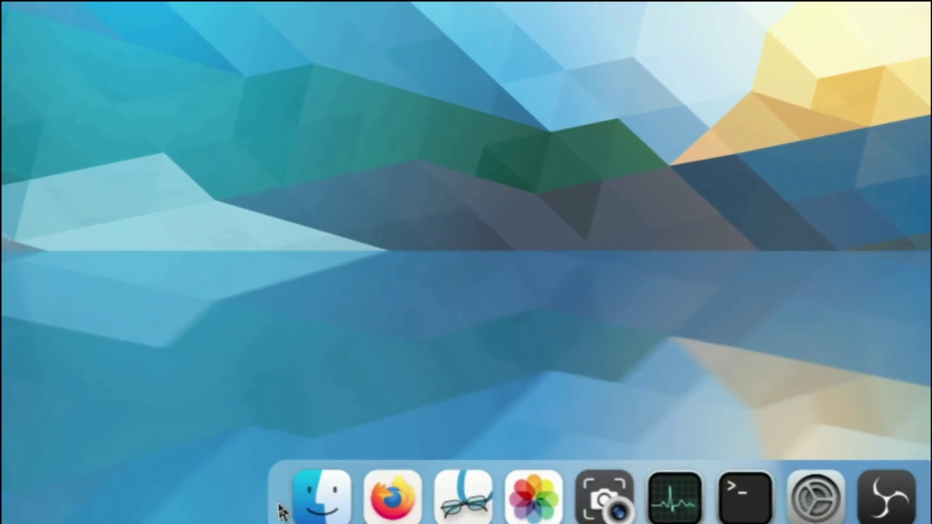
# Open the widget list for adding widgets to the bottom dock
pyautogui.rightClick(213, 510)
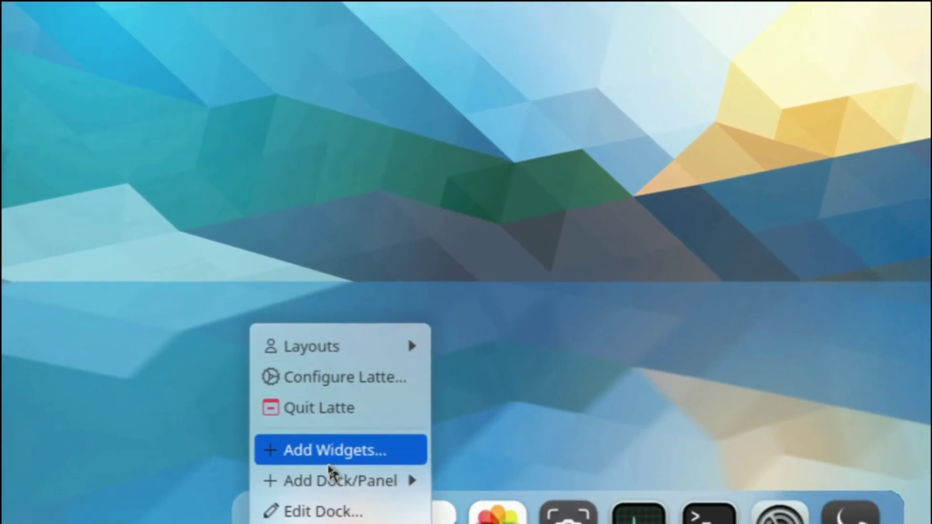
pyautogui.click(340, 456)
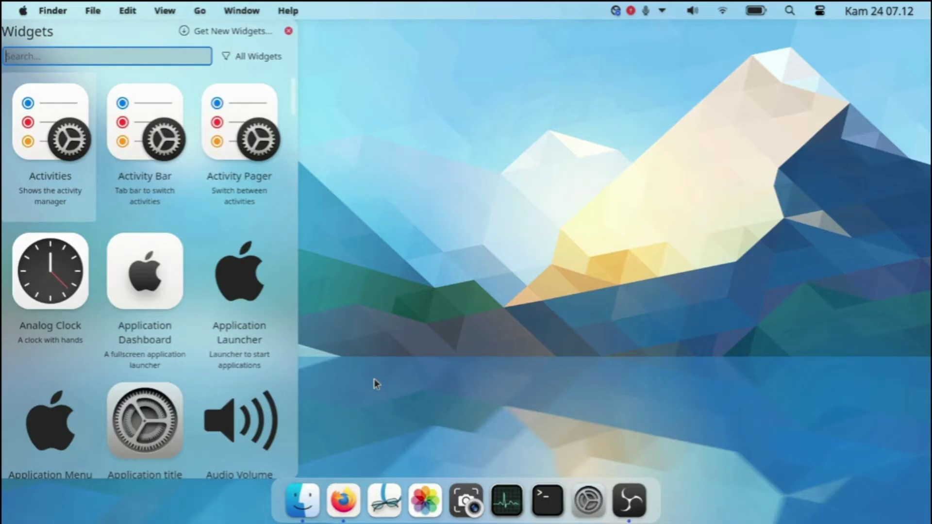
pyautogui.write('llau')
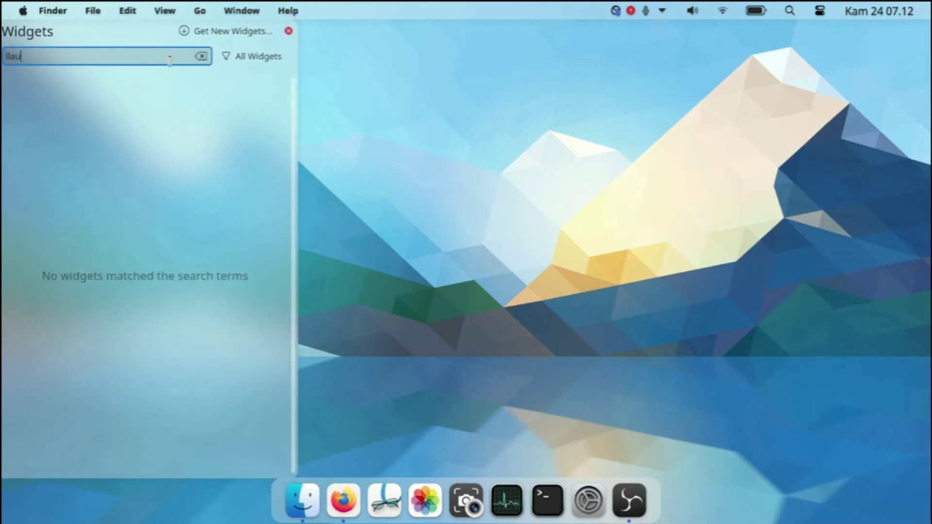
pyautogui.press('BackSpace')
pyautogui.press('BackSpace')
pyautogui.press('BackSpace')
pyautogui.press('BackSpace')
pyautogui.press('BackSpace')
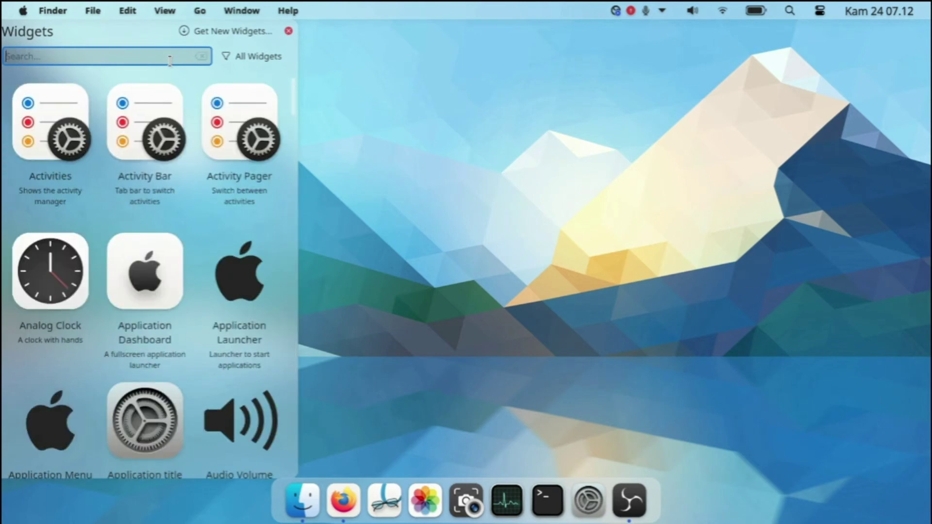
# Search the widgets for launch and add Launchpad Plasma to the bottom dock, before the Finder-style Dolphin launcher
pyautogui.write('launch')
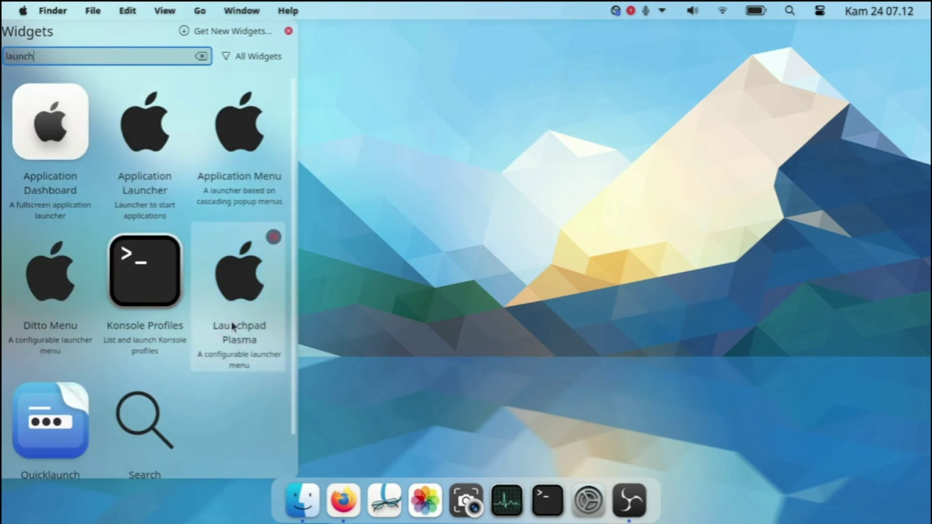
pyautogui.moveTo(237, 329); pyautogui.dragTo(329, 509)
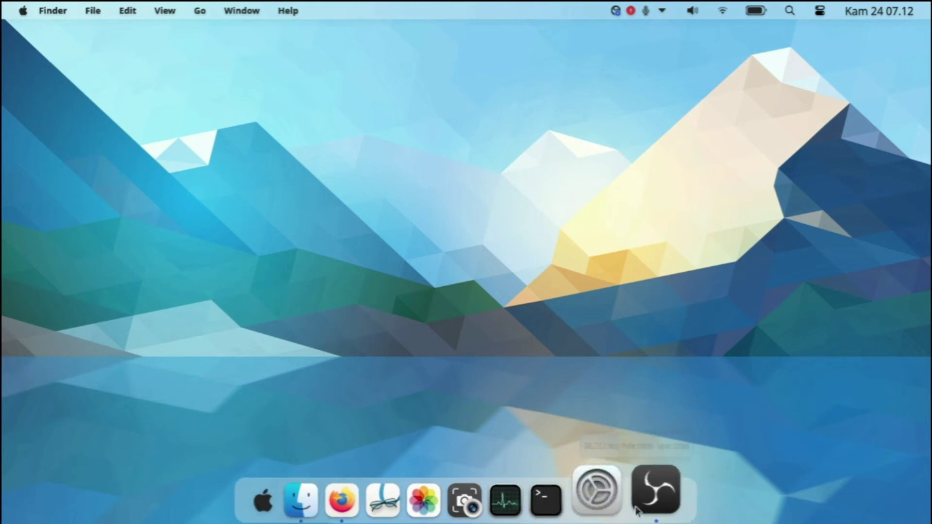
# Search the widgets for trash and add the Trashcan widget to the bottom dock, after the OBS icon
pyautogui.rightClick(668, 510)
pyautogui.click(670, 512)
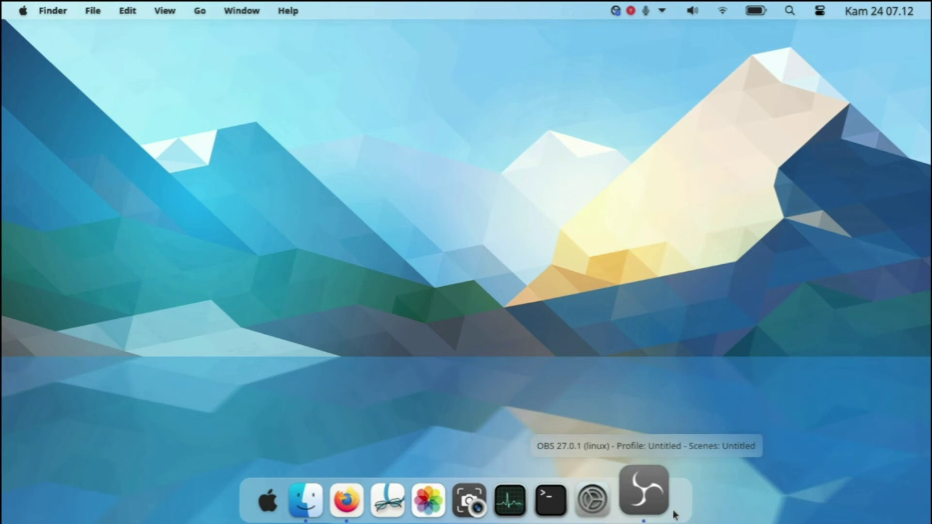
pyautogui.rightClick(674, 515)
pyautogui.click(653, 383)
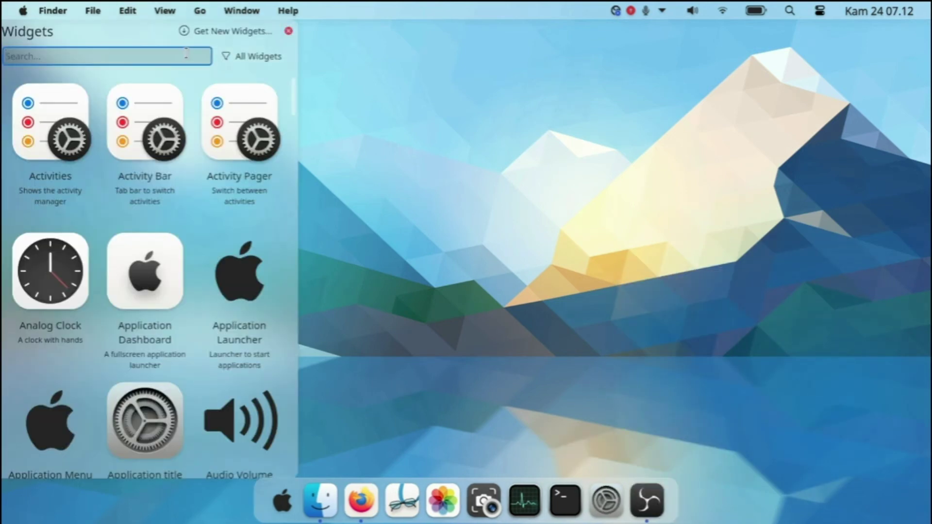
pyautogui.write('trash')
pyautogui.moveTo(59, 160); pyautogui.dragTo(667, 510)
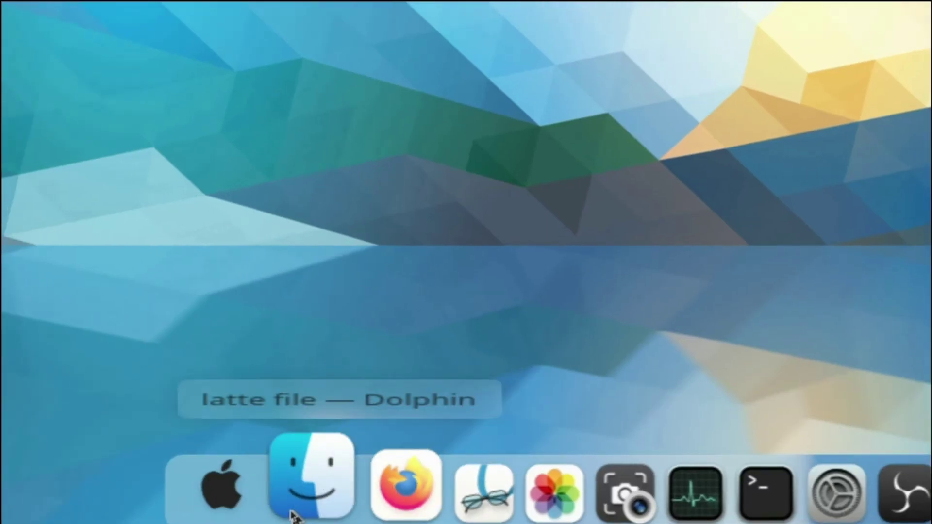
# Open the settings of the dock's Launchpad Plasma widget and close the widget list
pyautogui.rightClick(219, 497)
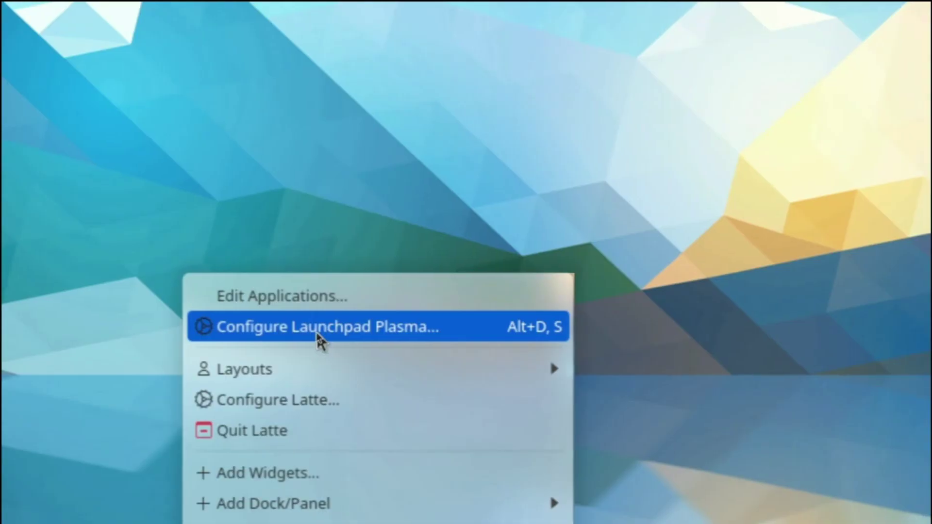
pyautogui.click(319, 330)
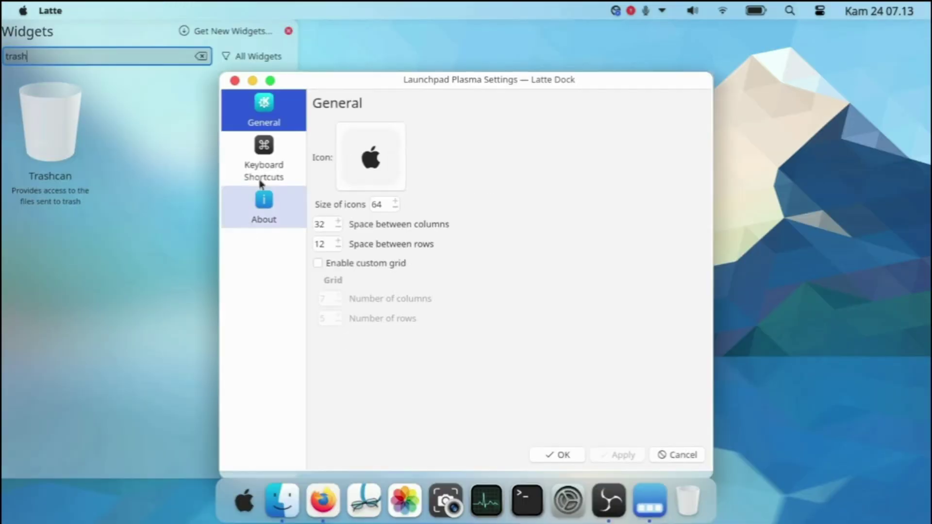
pyautogui.click(201, 56)
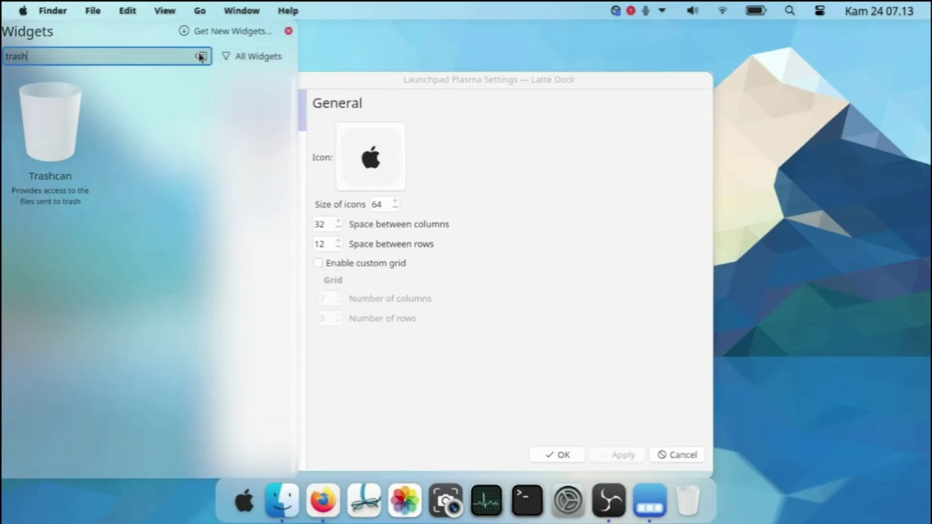
pyautogui.click(289, 32)
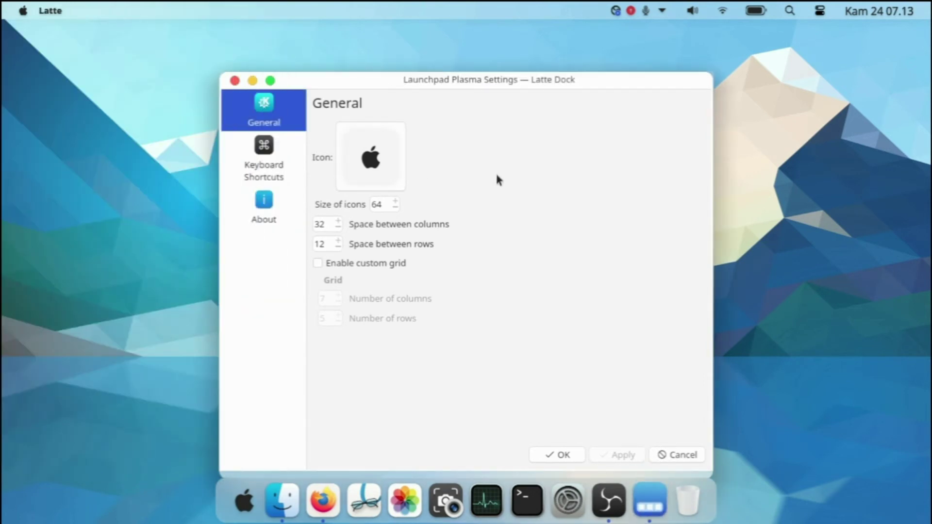
# Set the Launchpad widget's icon to launchpad.svg from the mcOS-BS-Extra-Icons folder, and try out the launcher from the dock
pyautogui.click(381, 182)
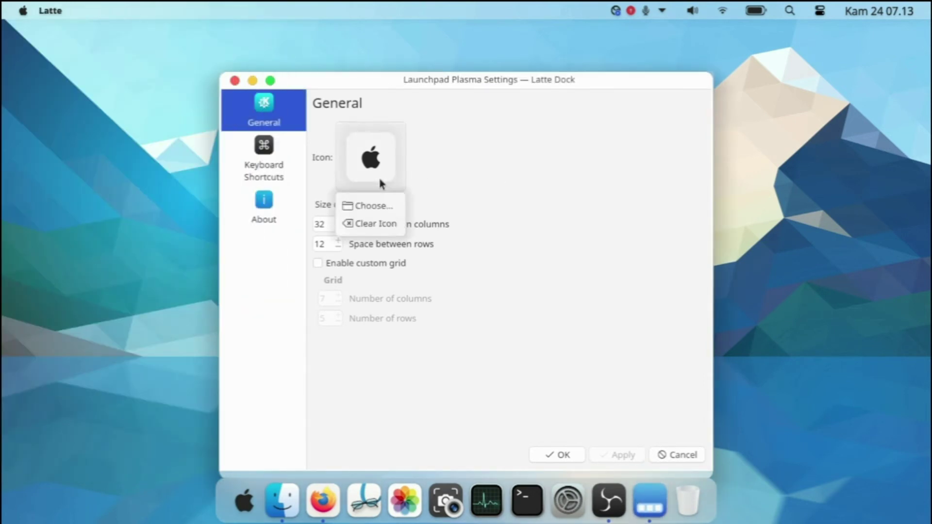
pyautogui.click(376, 204)
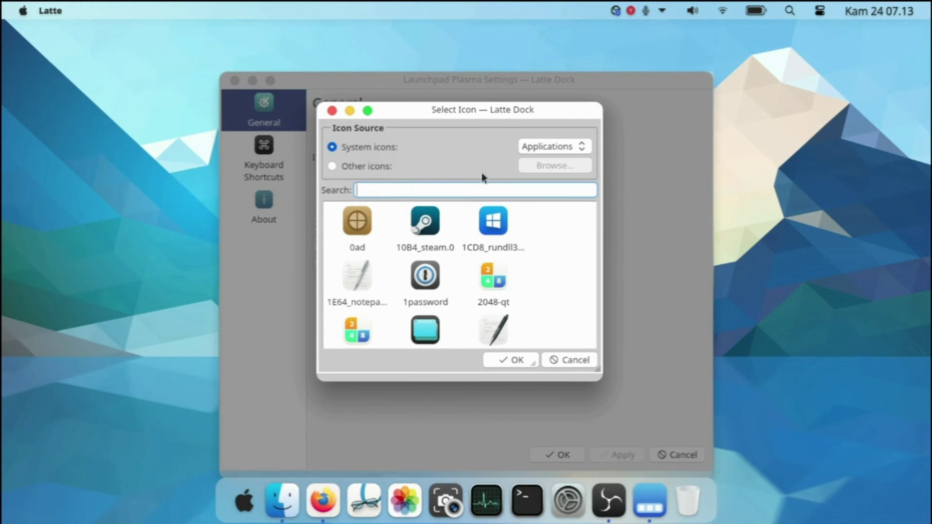
pyautogui.click(376, 168)
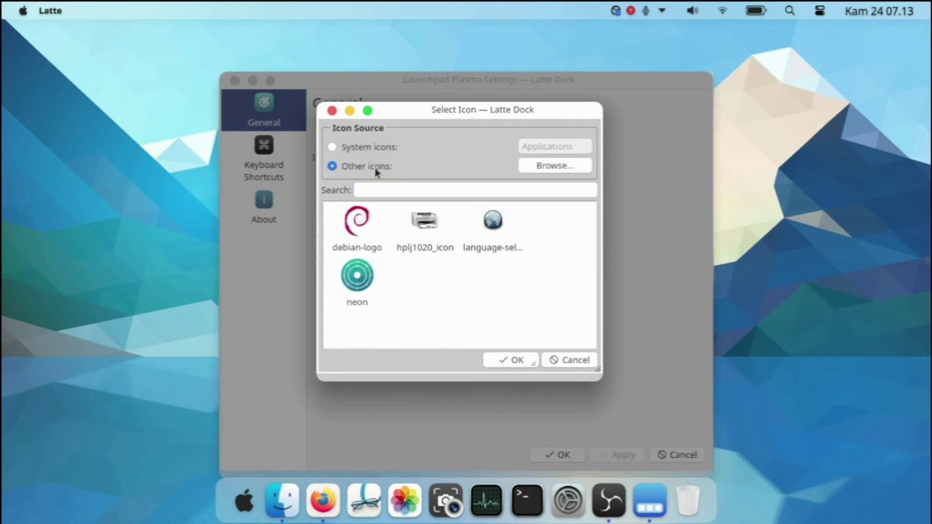
pyautogui.click(534, 169)
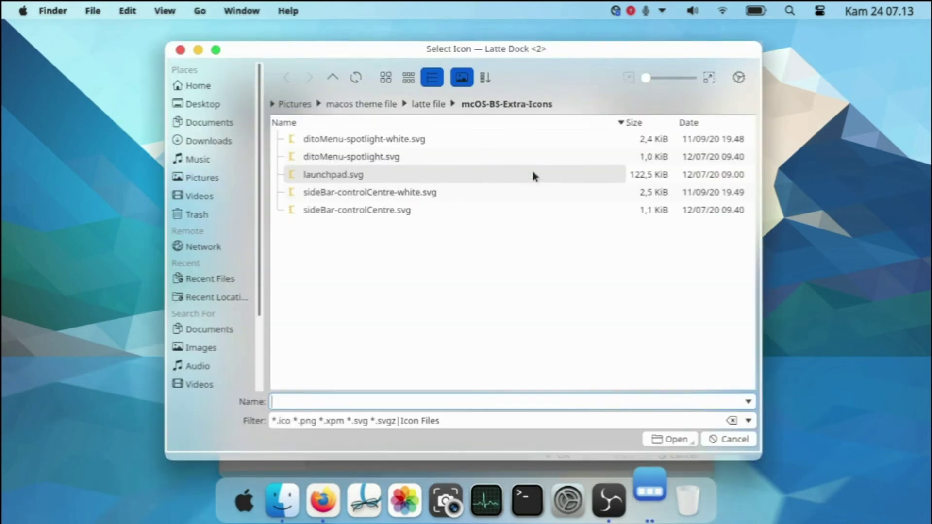
pyautogui.doubleClick(366, 174)
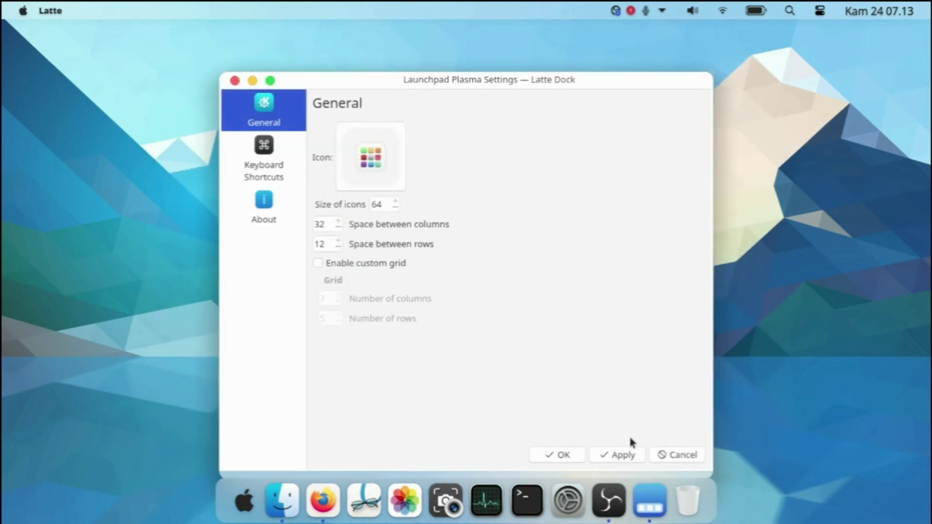
pyautogui.click(628, 460)
pyautogui.click(555, 452)
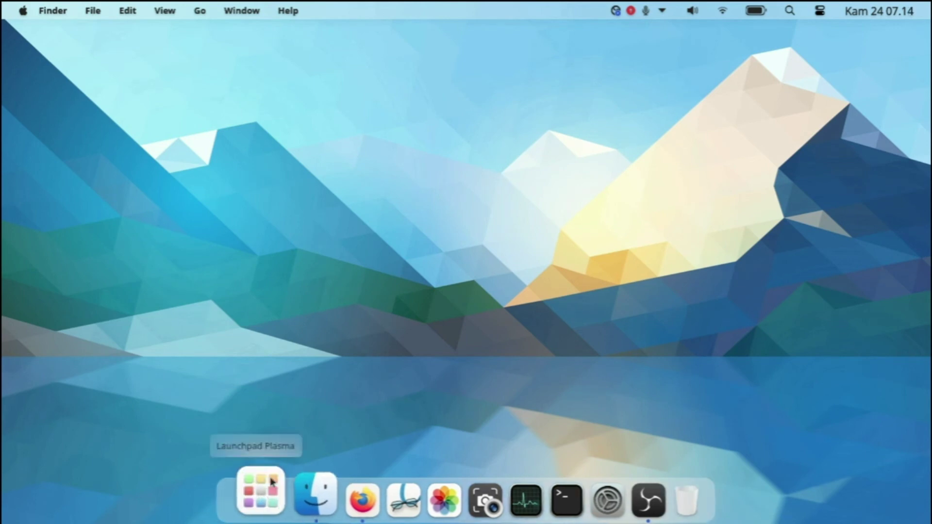
pyautogui.click(262, 493)
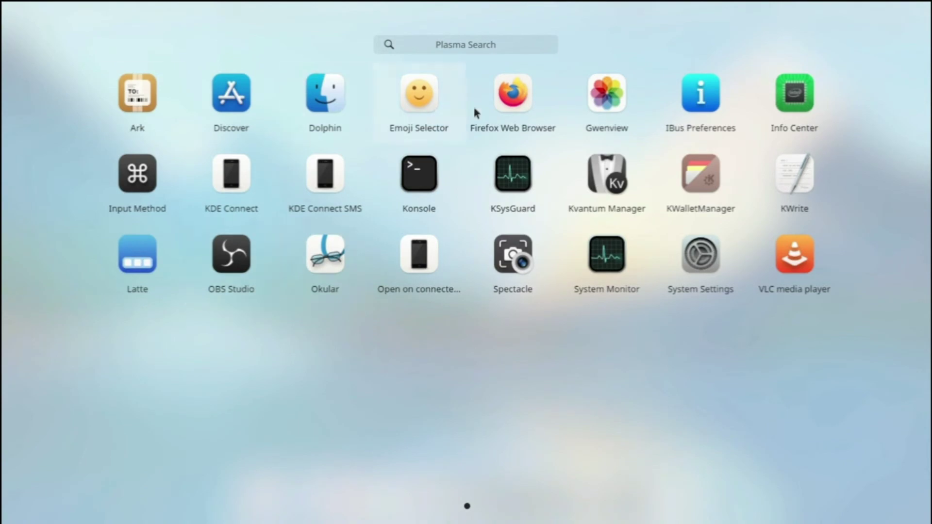
pyautogui.click(598, 366)
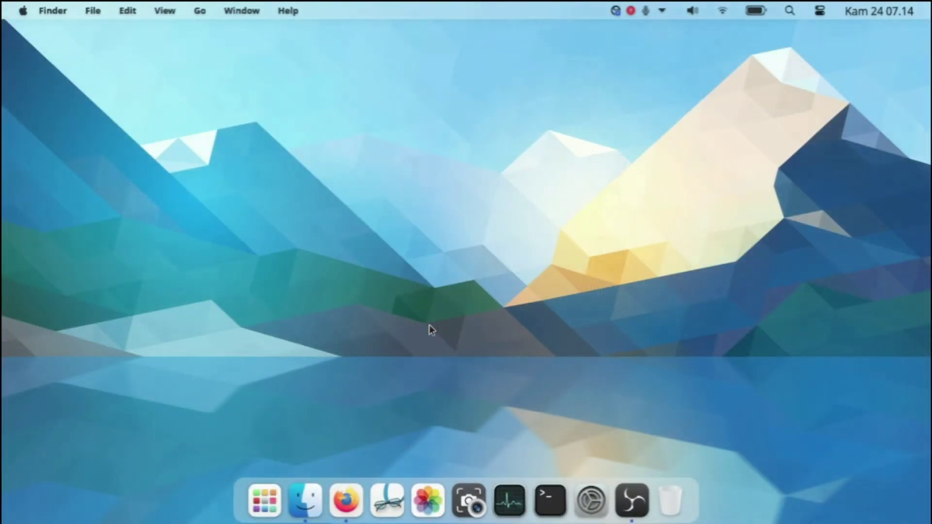
# Enable the custom grid in the Launchpad Plasma settings with 6 columns and apply the change
pyautogui.rightClick(264, 497)
pyautogui.click(339, 332)
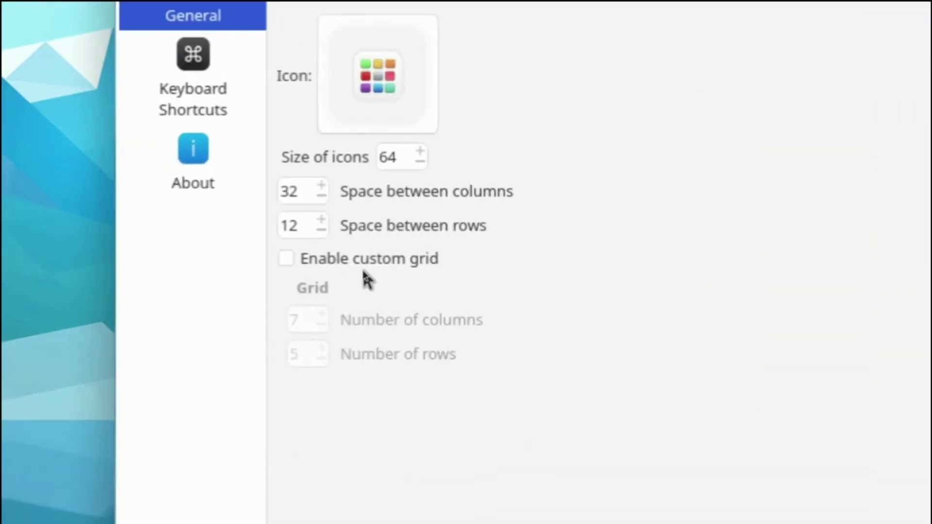
pyautogui.click(318, 265)
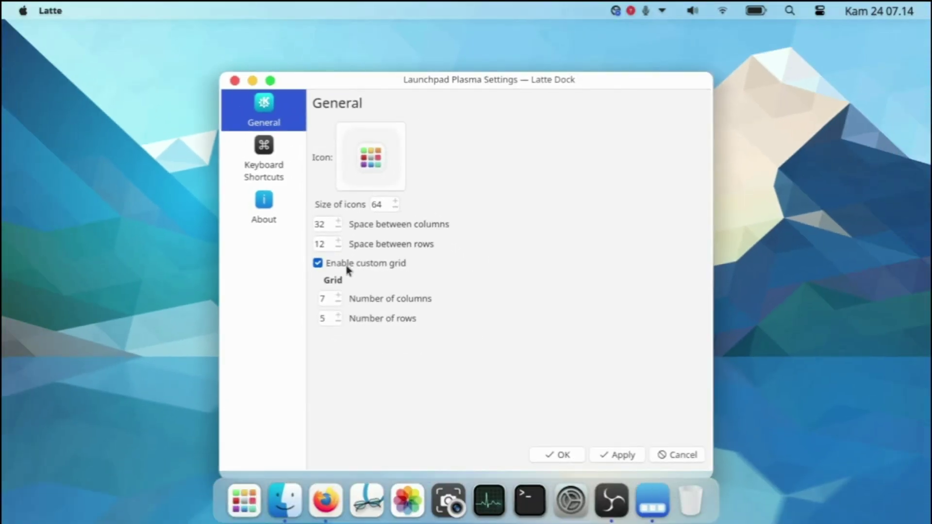
pyautogui.click(243, 497)
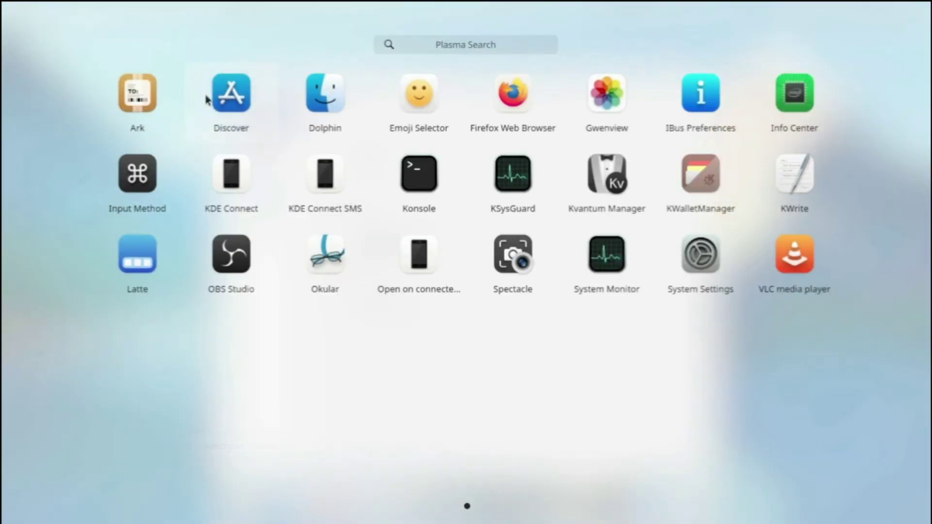
pyautogui.click(460, 441)
pyautogui.click(337, 302)
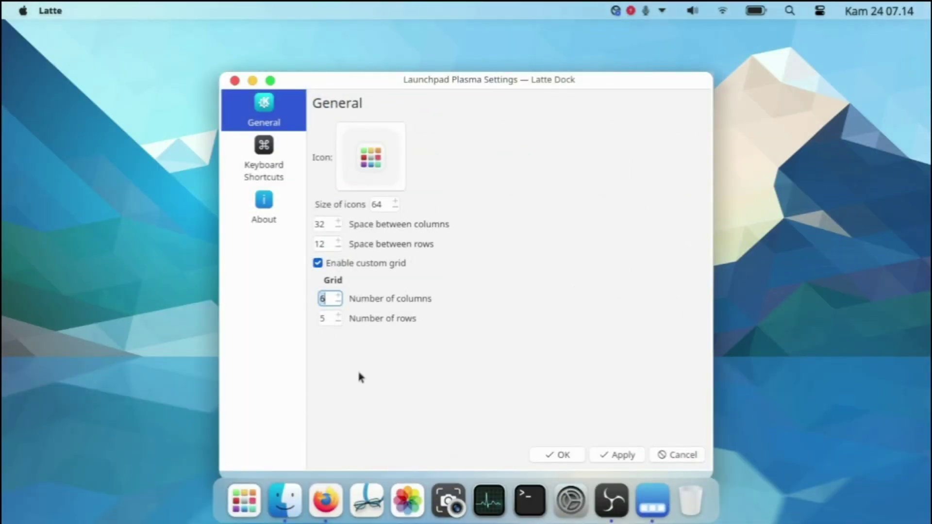
pyautogui.click(618, 454)
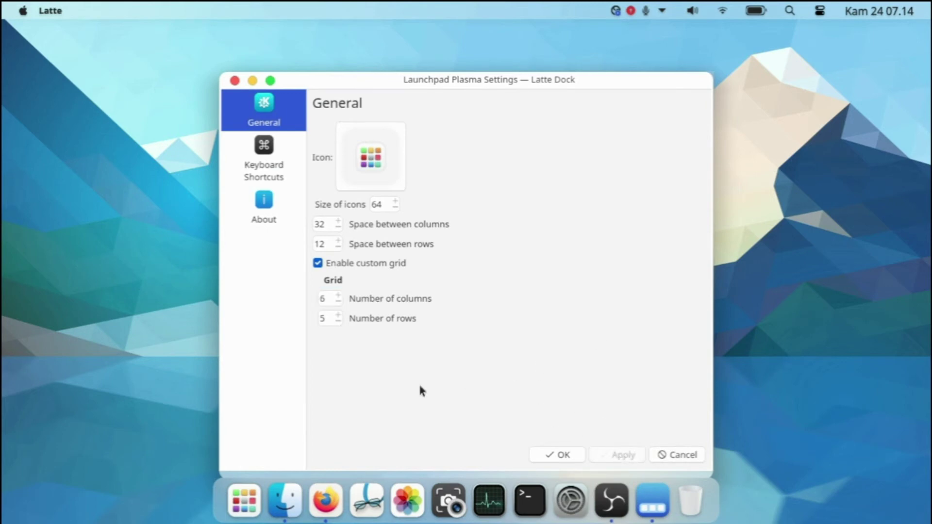
# Preview the six-column Launchpad grid, and set the number of rows to 4 in the widget's settings
pyautogui.click(243, 497)
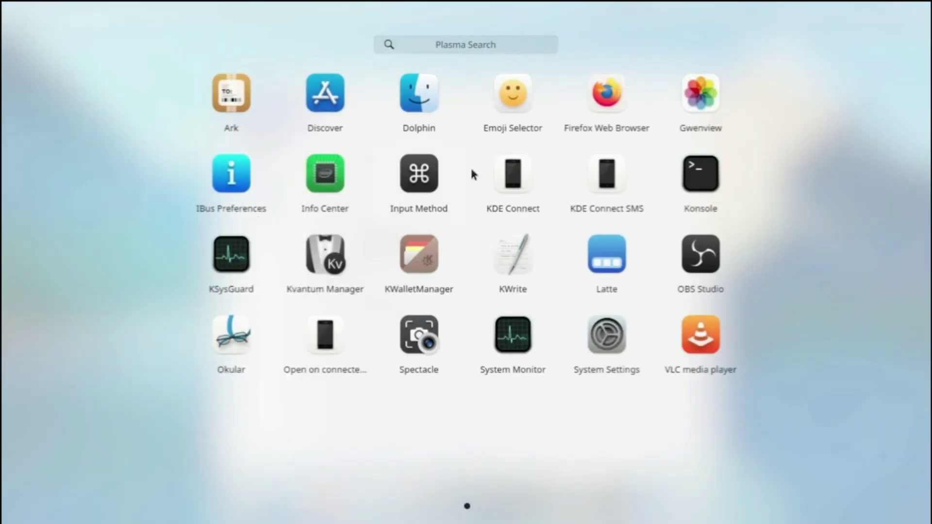
pyautogui.click(475, 504)
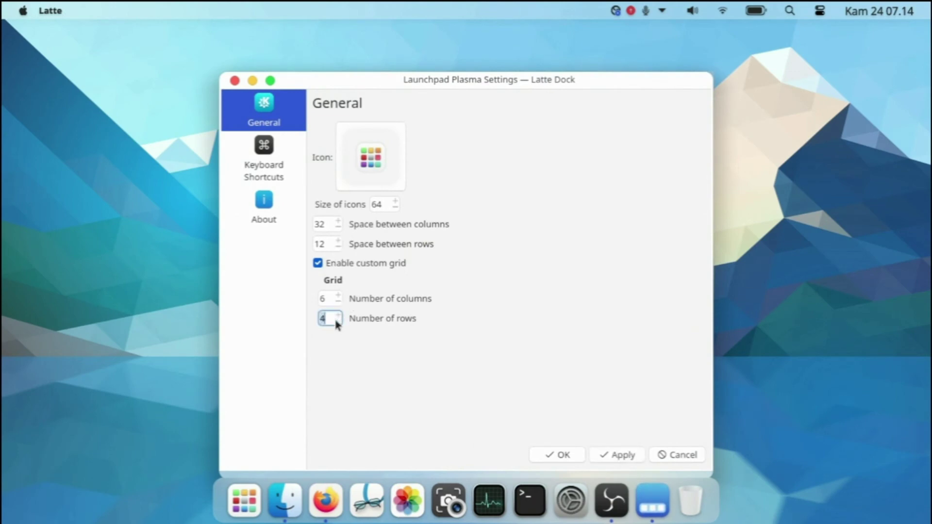
pyautogui.click(613, 454)
# Open Launchpad, page back and forth through its app grid, and close it and the widget's settings
pyautogui.click(244, 495)
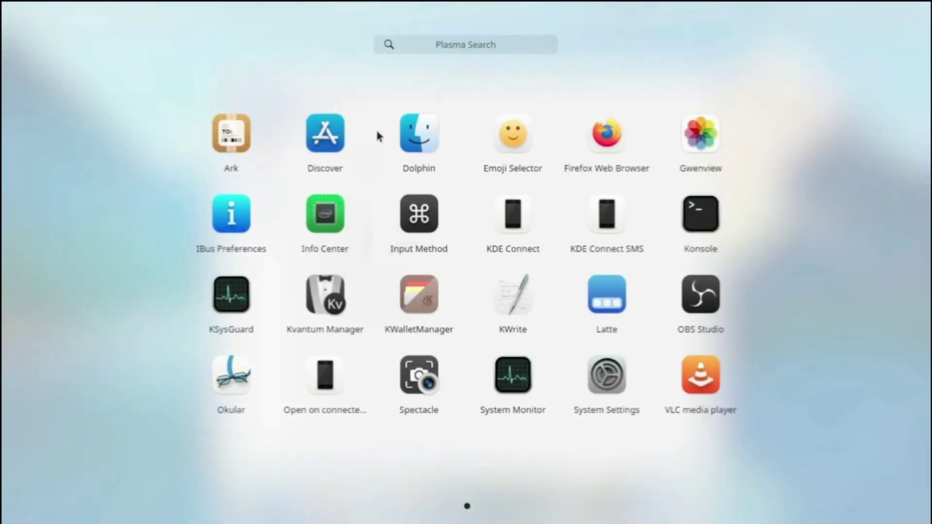
pyautogui.moveTo(574, 270); pyautogui.dragTo(726, 252)
pyautogui.moveTo(642, 251); pyautogui.dragTo(411, 268)
pyautogui.moveTo(604, 306); pyautogui.dragTo(679, 291)
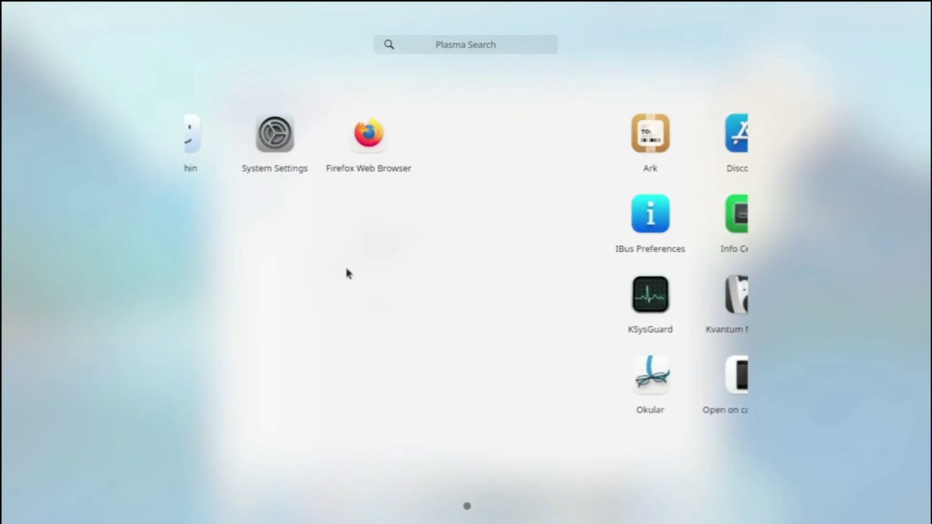
pyautogui.moveTo(473, 267); pyautogui.dragTo(353, 268)
pyautogui.click(489, 446)
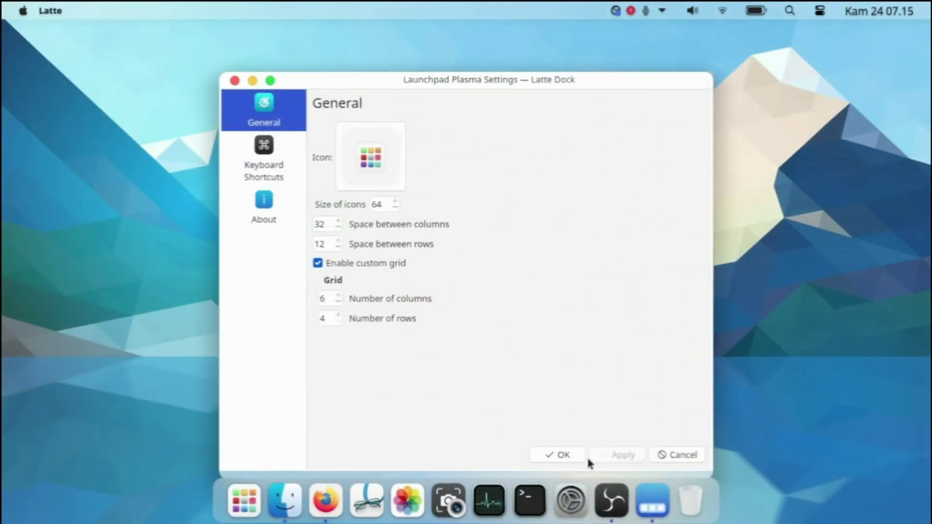
pyautogui.click(572, 456)
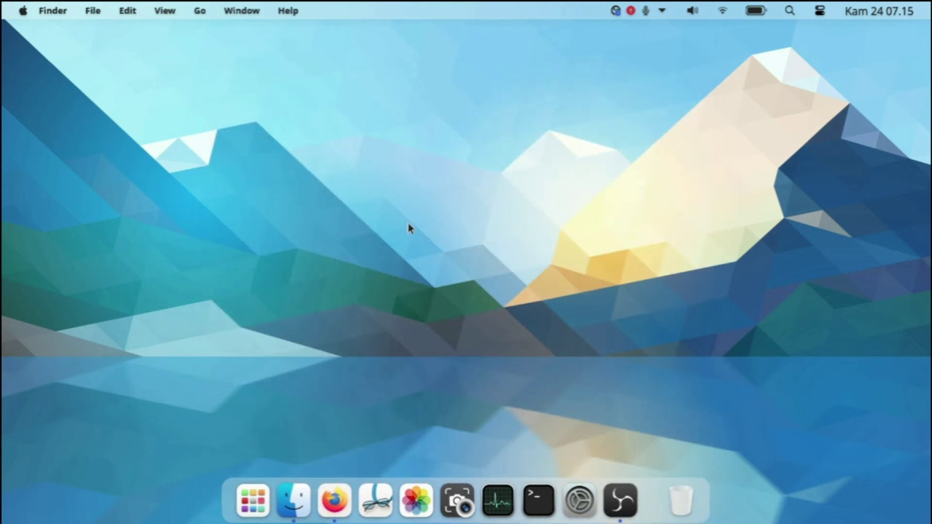
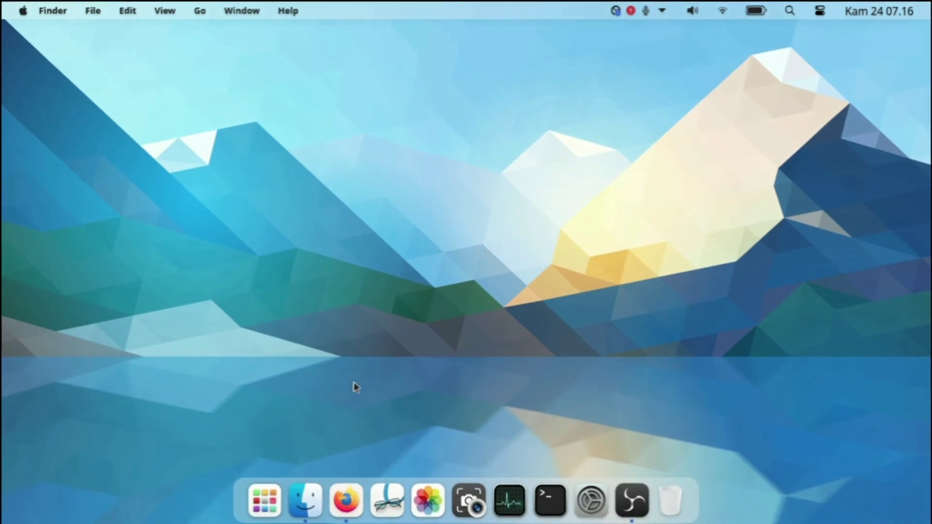
# Switch to the Downloads folder in Dolphin and extract Roboto.zip there with automatic subfolder detection
pyautogui.click(314, 493)
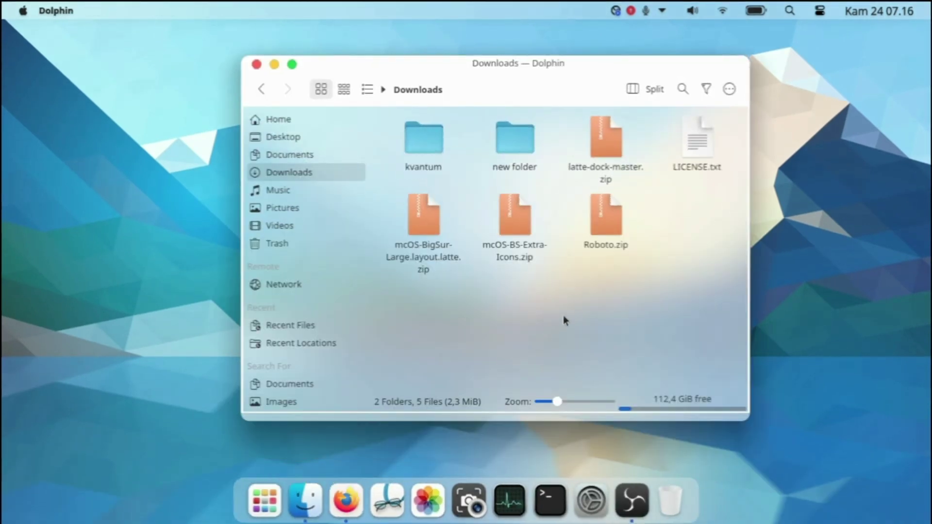
pyautogui.rightClick(599, 263)
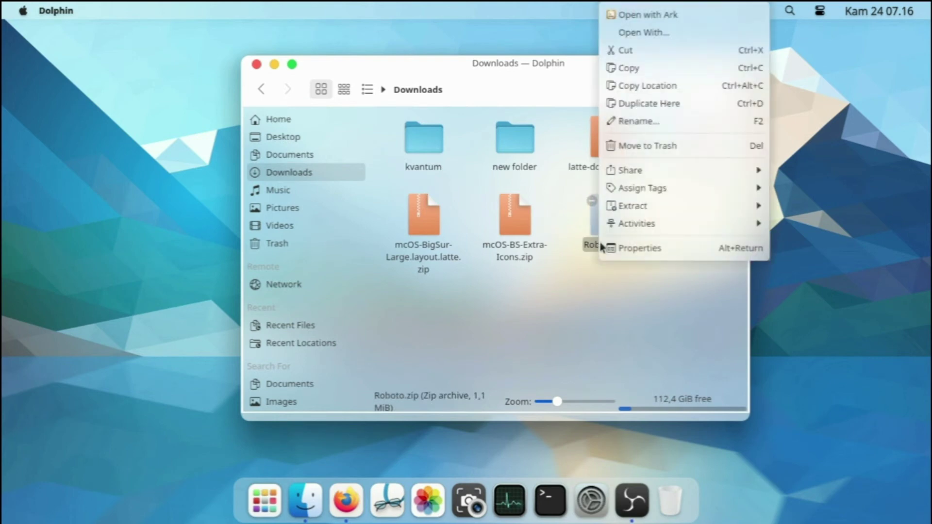
pyautogui.moveTo(645, 208)
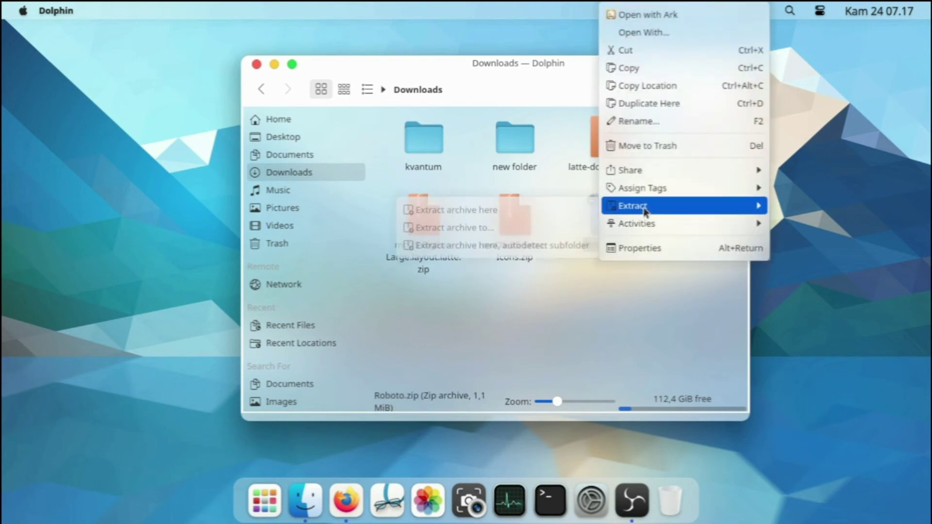
pyautogui.click(577, 251)
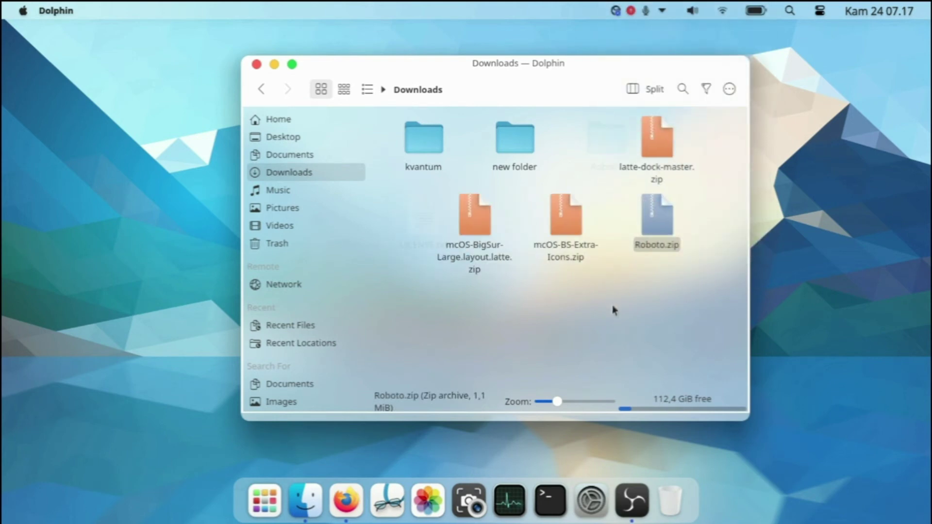
# Install Roboto-Regular.ttf from the extracted Roboto folder system-wide, authorizing it with the account password
pyautogui.doubleClick(607, 146)
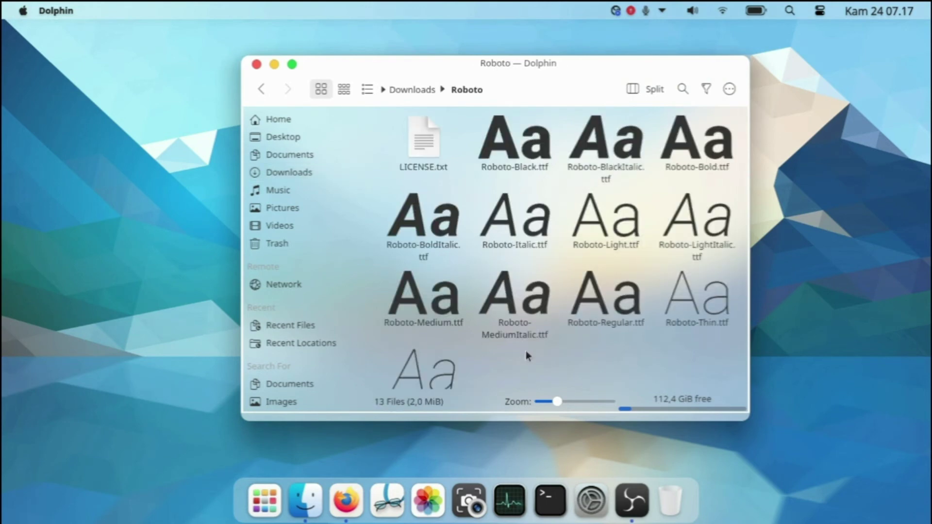
pyautogui.doubleClick(607, 306)
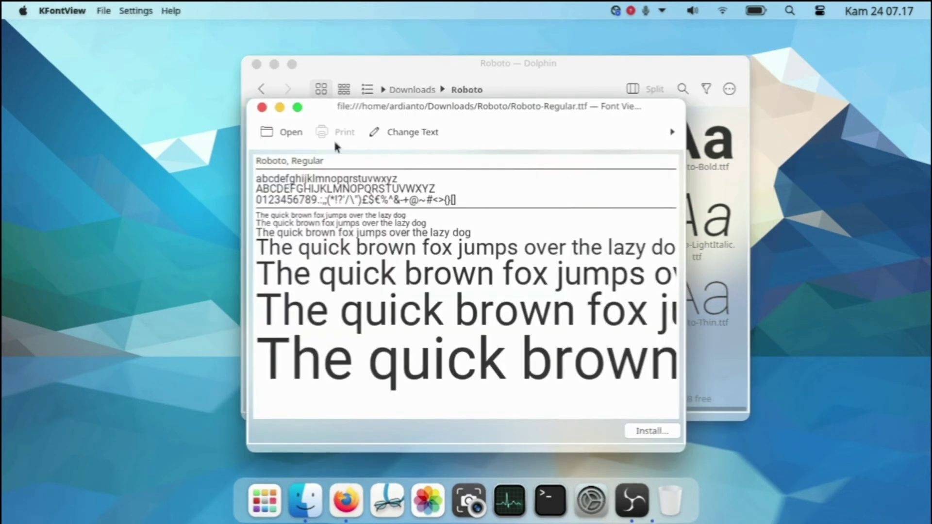
pyautogui.click(641, 432)
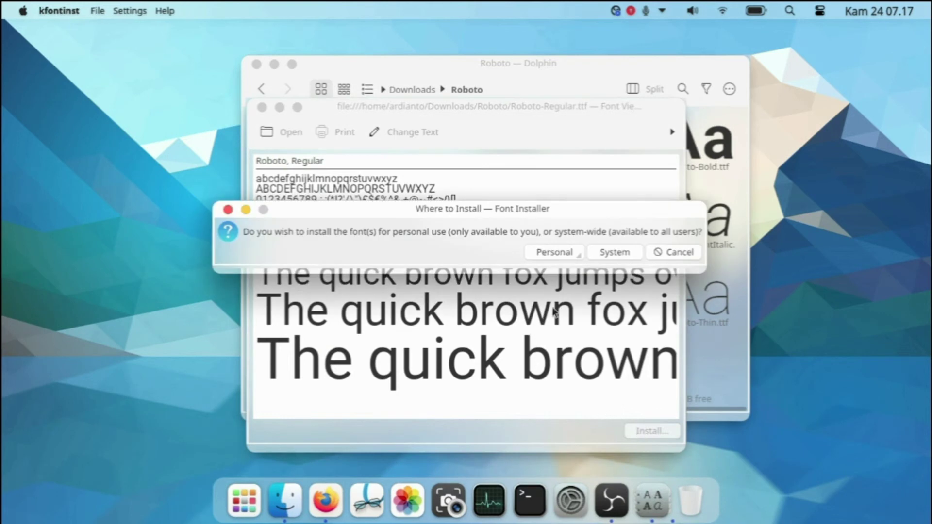
pyautogui.click(613, 252)
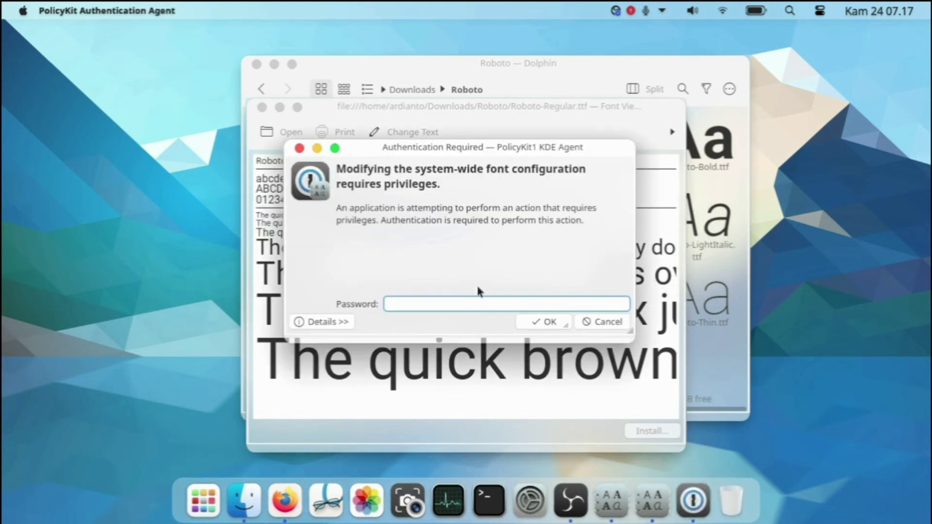
pyautogui.write('**********')
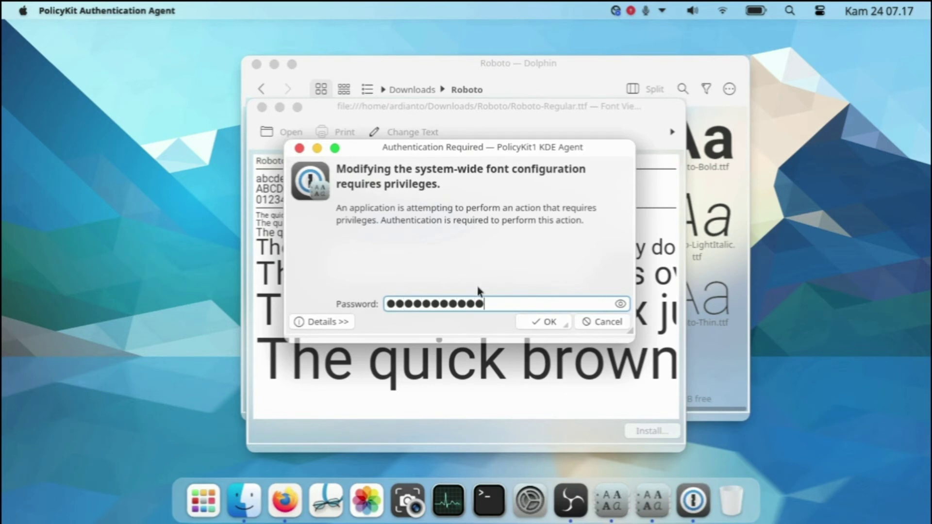
pyautogui.press('Return')
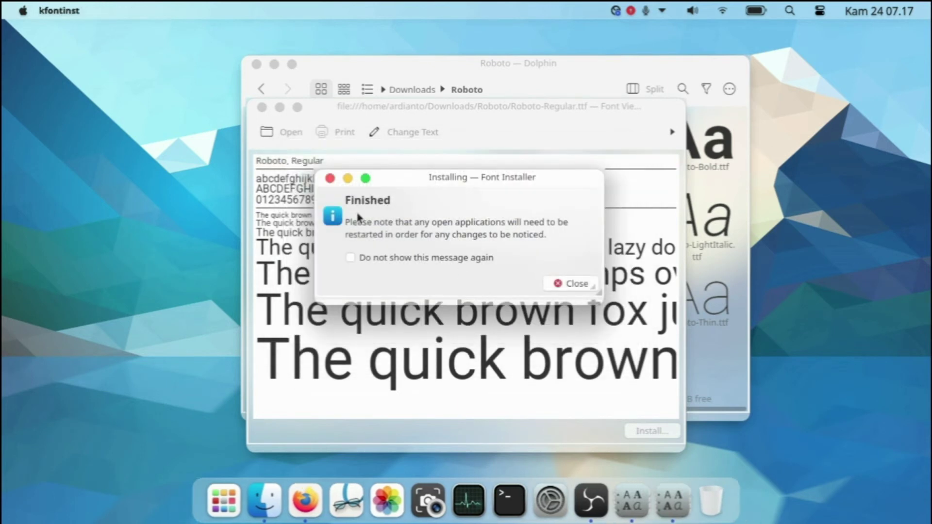
pyautogui.click(563, 283)
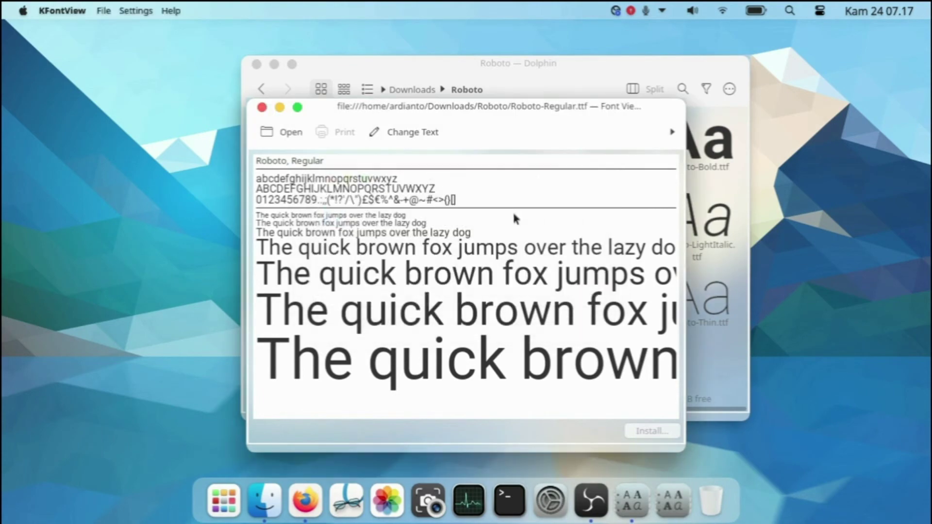
# Close the Roboto-Regular preview and install Roboto-Bold.ttf system-wide, authorizing it with the account password
pyautogui.click(262, 107)
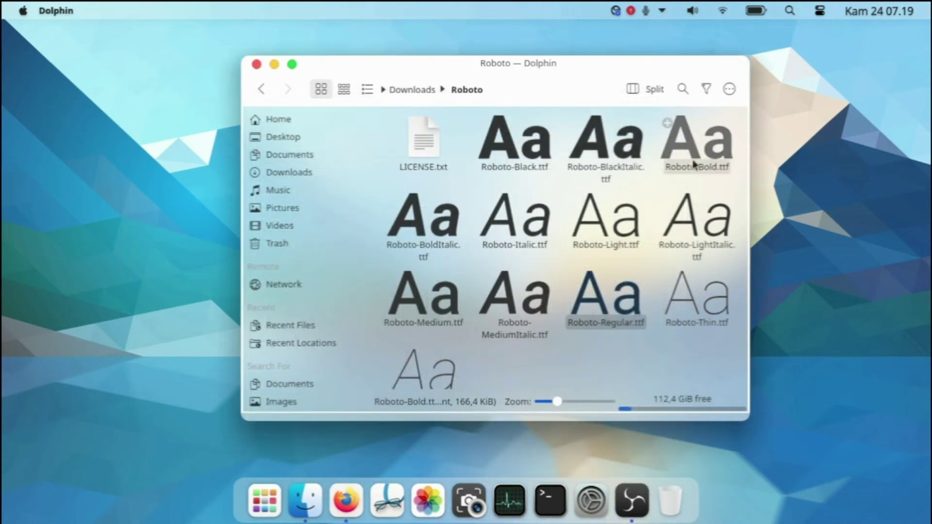
pyautogui.doubleClick(694, 165)
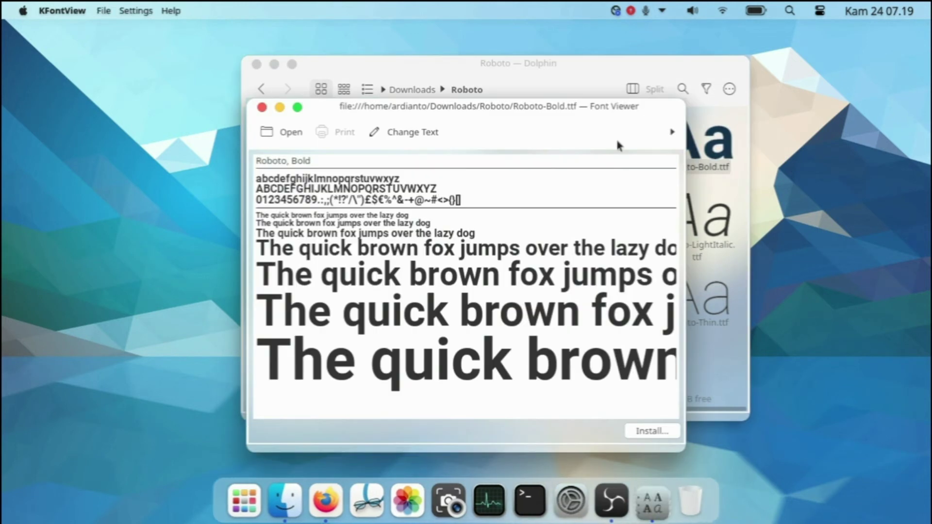
pyautogui.click(642, 431)
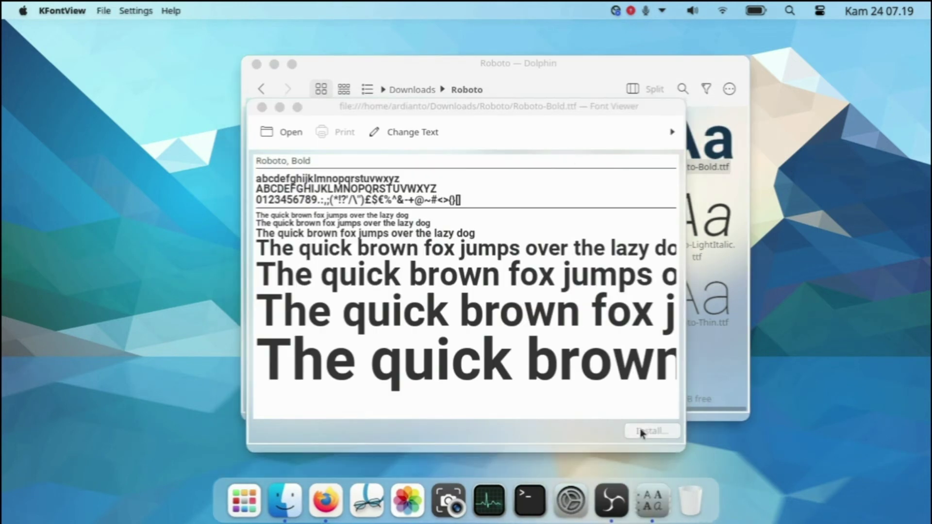
pyautogui.click(615, 252)
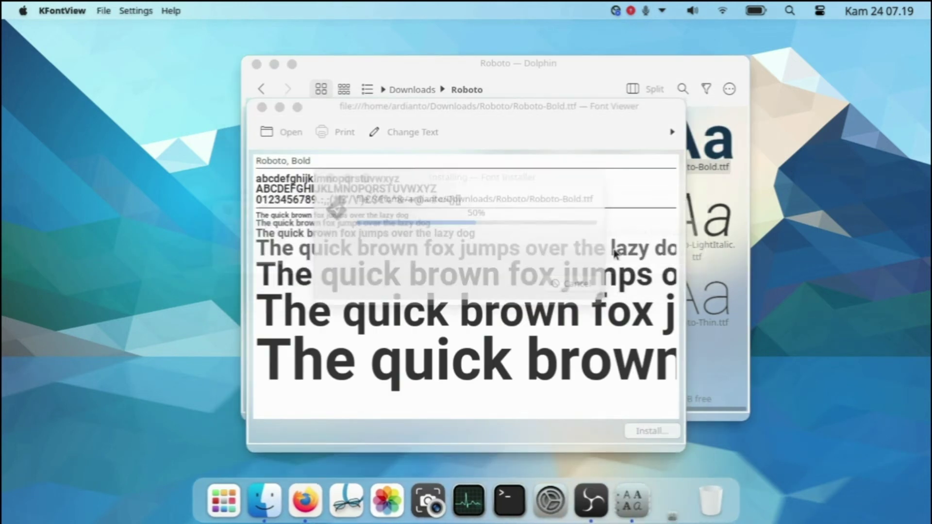
pyautogui.write('********')
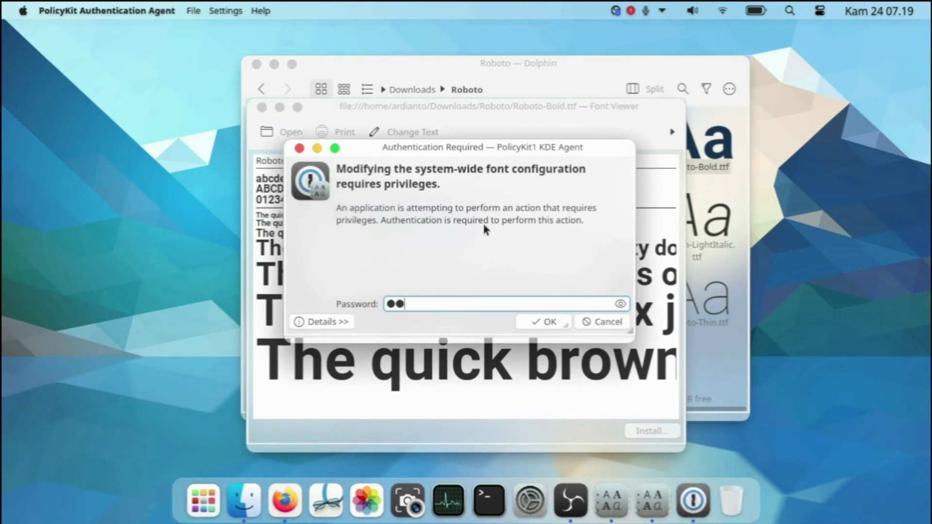
pyautogui.write('****')
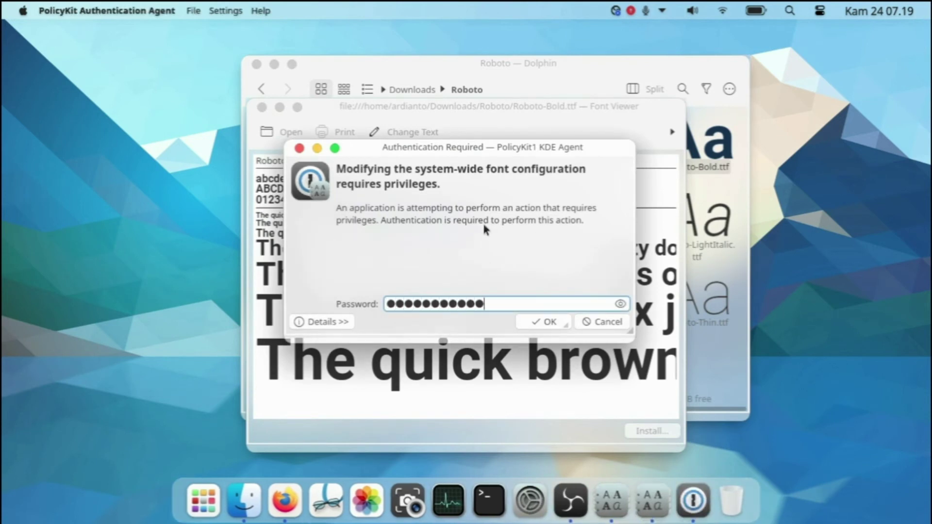
pyautogui.click(544, 321)
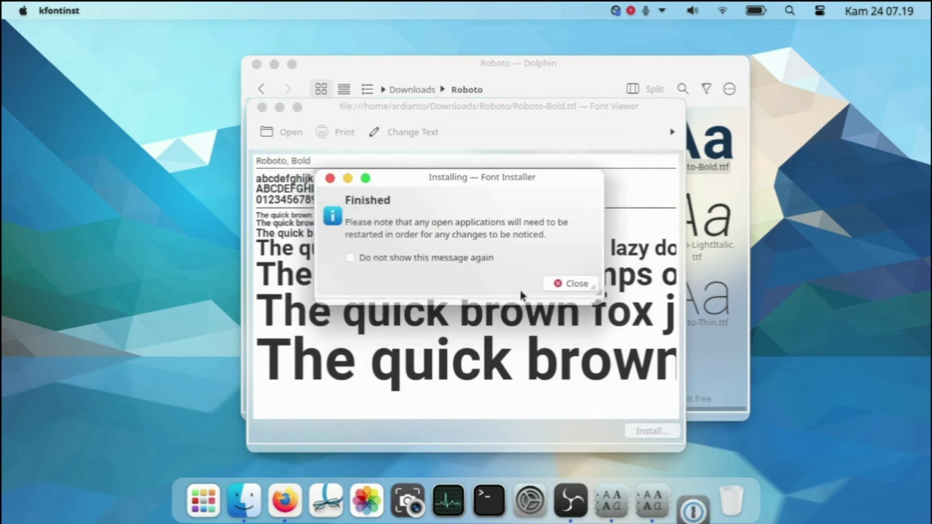
pyautogui.click(578, 283)
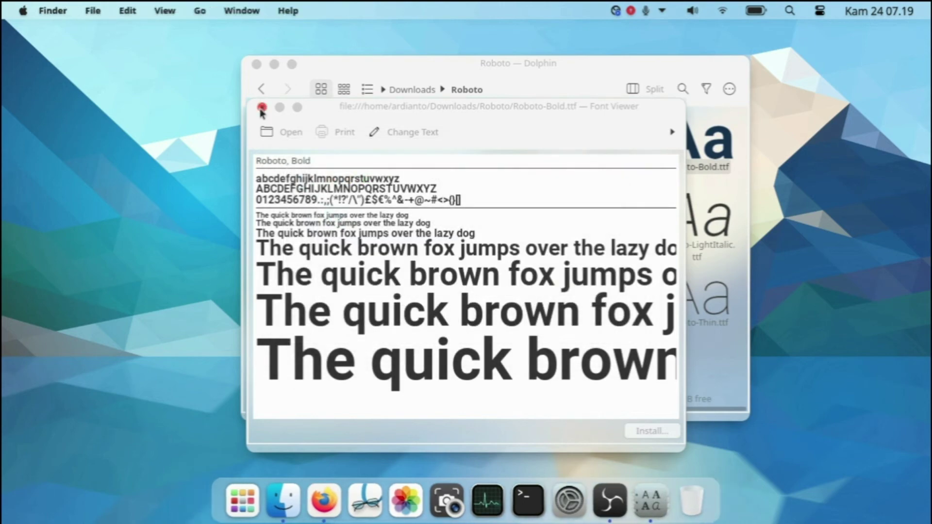
pyautogui.click(263, 107)
pyautogui.click(651, 354)
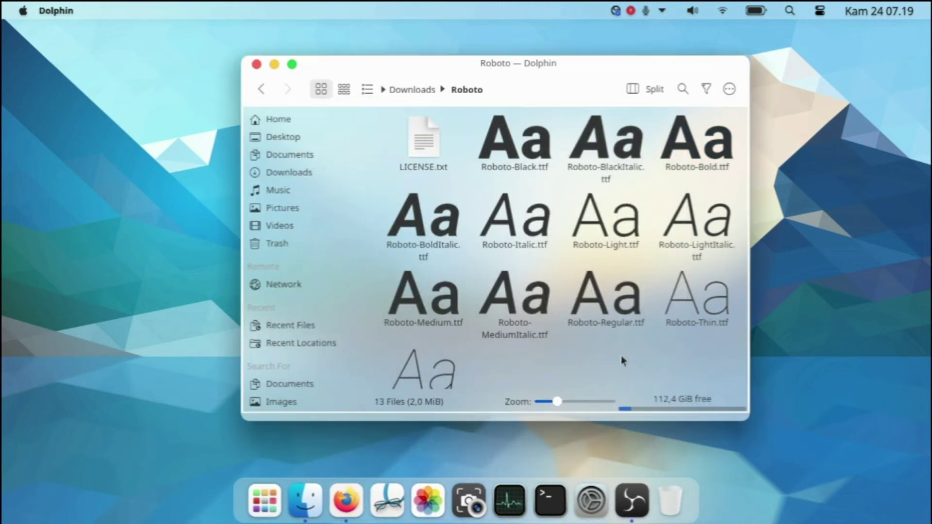
# Install Roboto-Light.ttf from the Roboto folder system-wide and close its preview
pyautogui.click(615, 233)
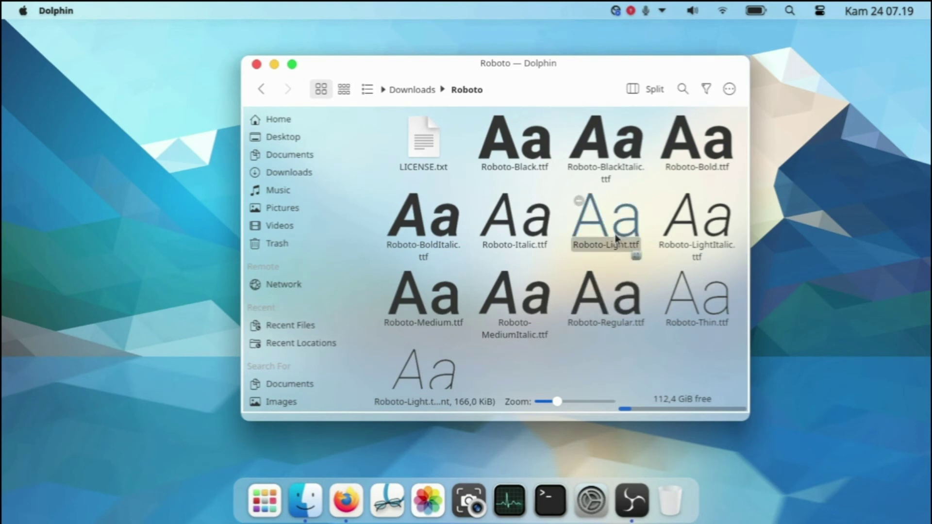
pyautogui.doubleClick(615, 237)
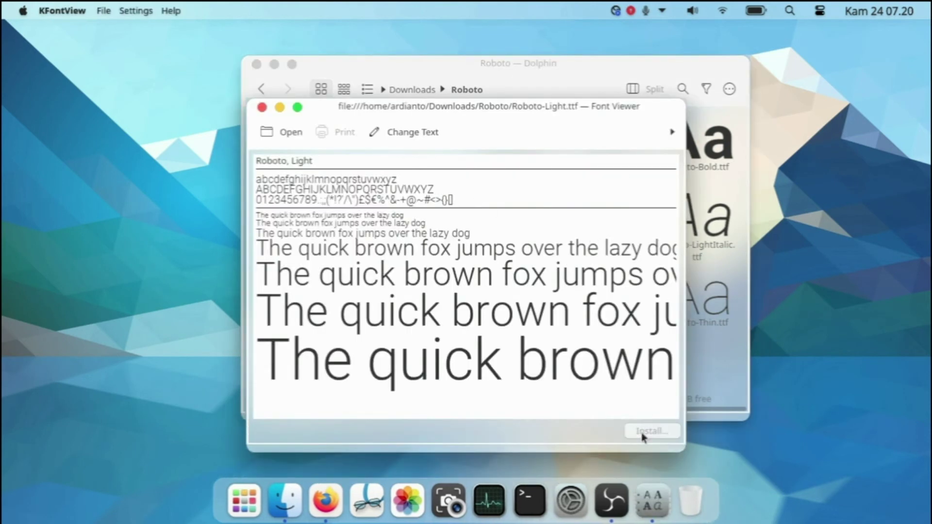
pyautogui.click(641, 430)
pyautogui.click(613, 253)
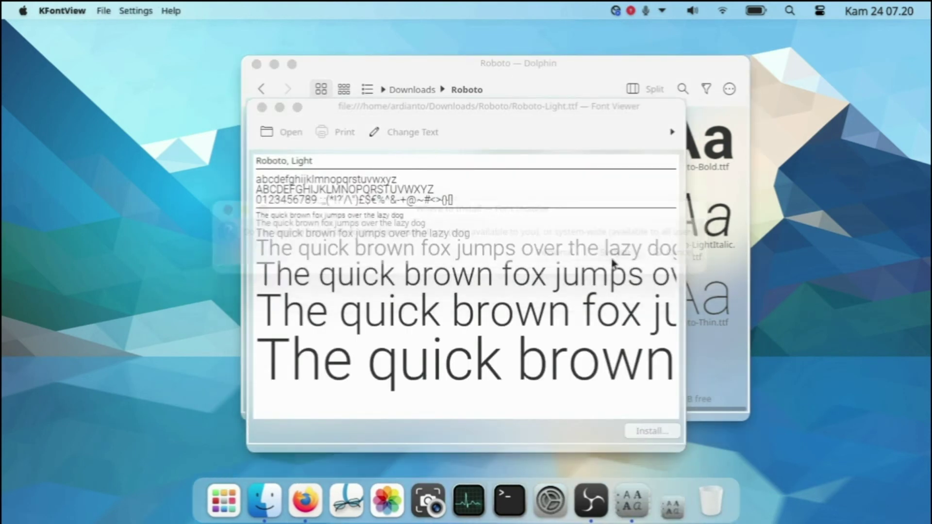
pyautogui.click(554, 277)
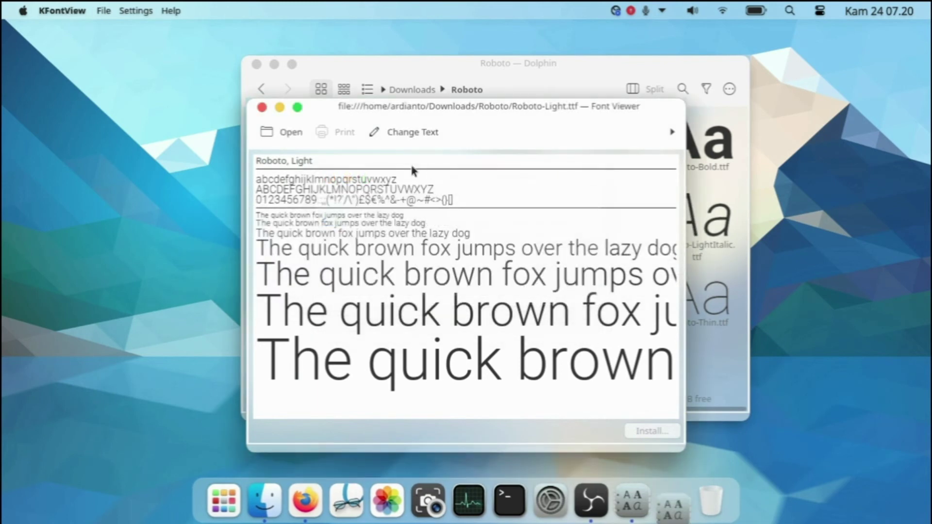
pyautogui.click(262, 107)
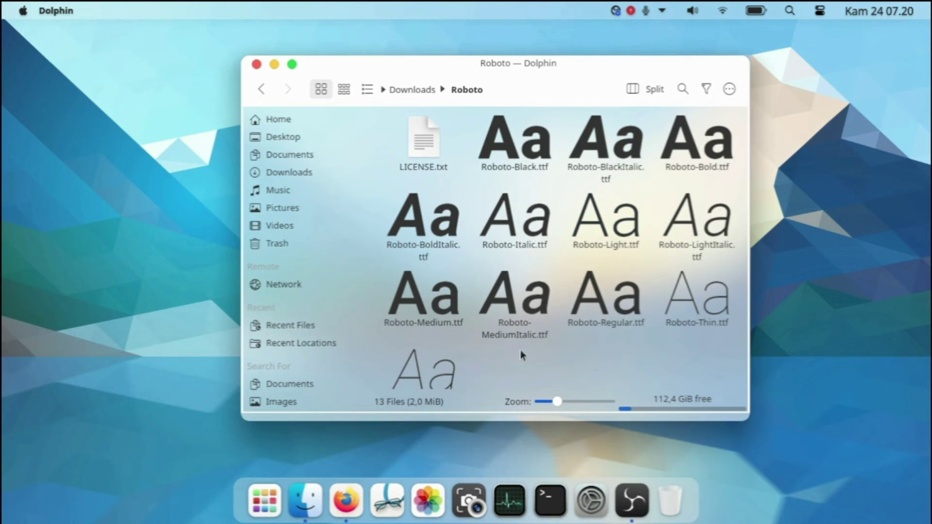
# Install Roboto-Italic.ttf from the Roboto folder system-wide and close its preview
pyautogui.doubleClick(528, 223)
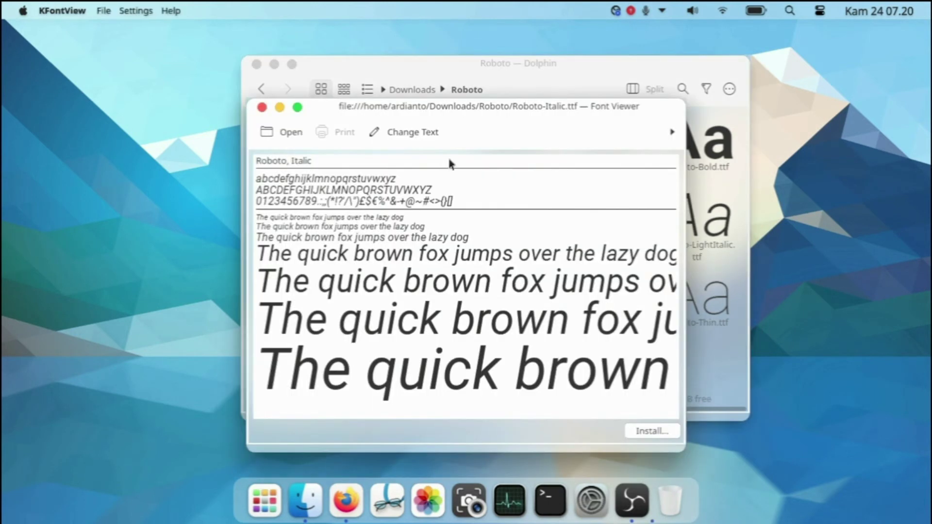
pyautogui.click(645, 430)
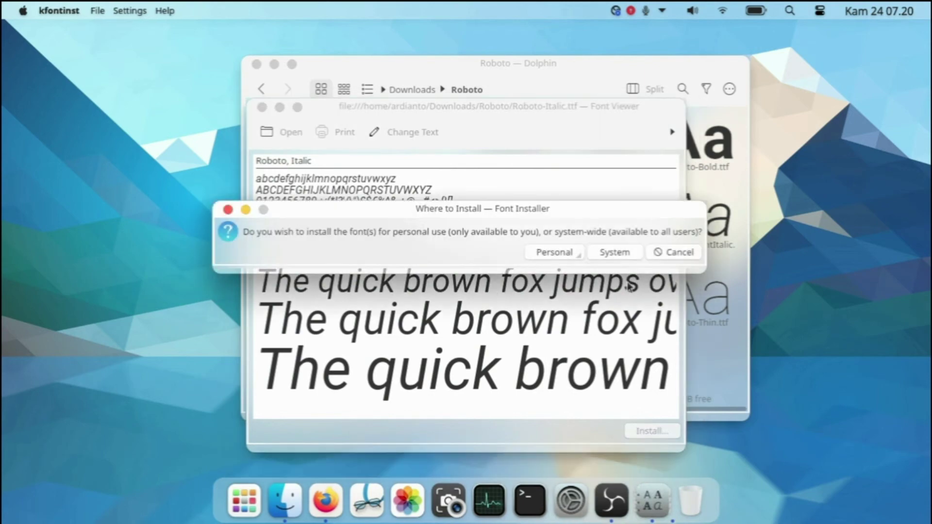
pyautogui.click(616, 253)
pyautogui.click(573, 283)
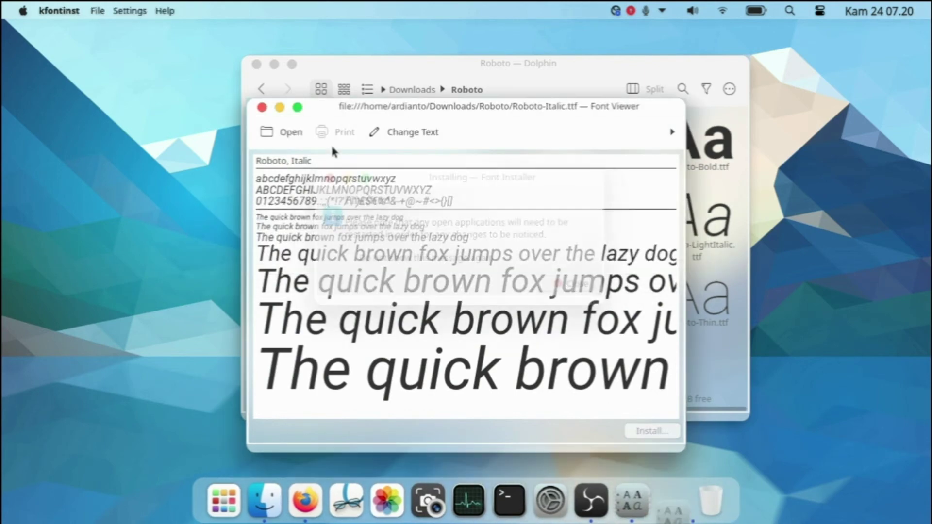
pyautogui.click(262, 107)
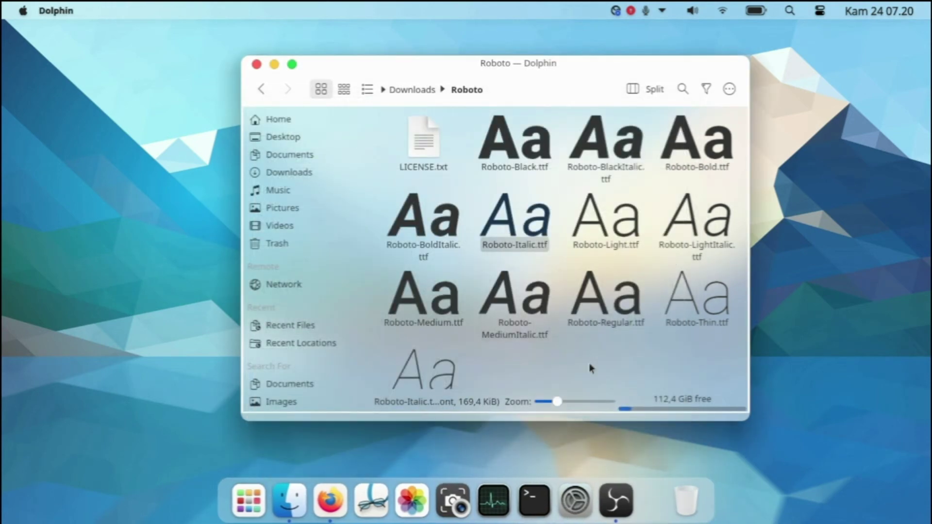
# Close the Roboto folder window and open the Fonts page in System Settings' Appearance section
pyautogui.scroll(-2, 548, 301)
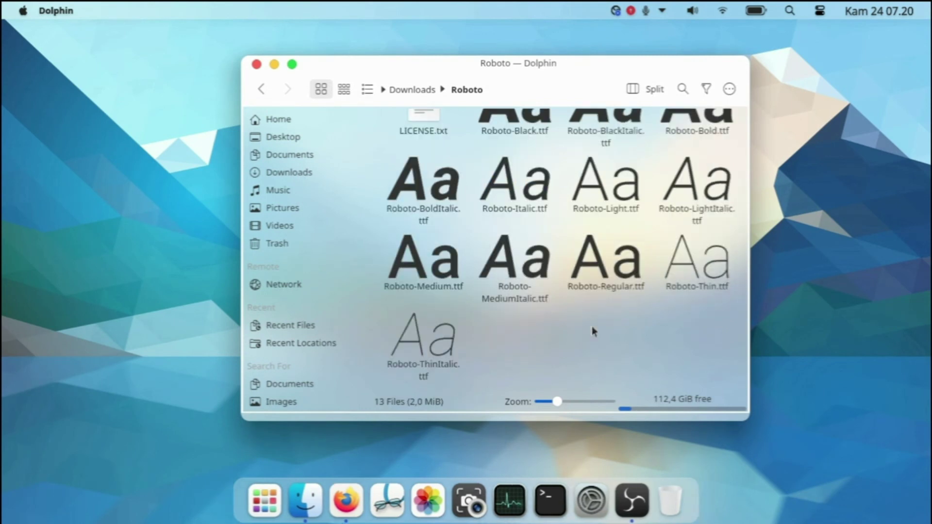
pyautogui.scroll(2, 613, 334)
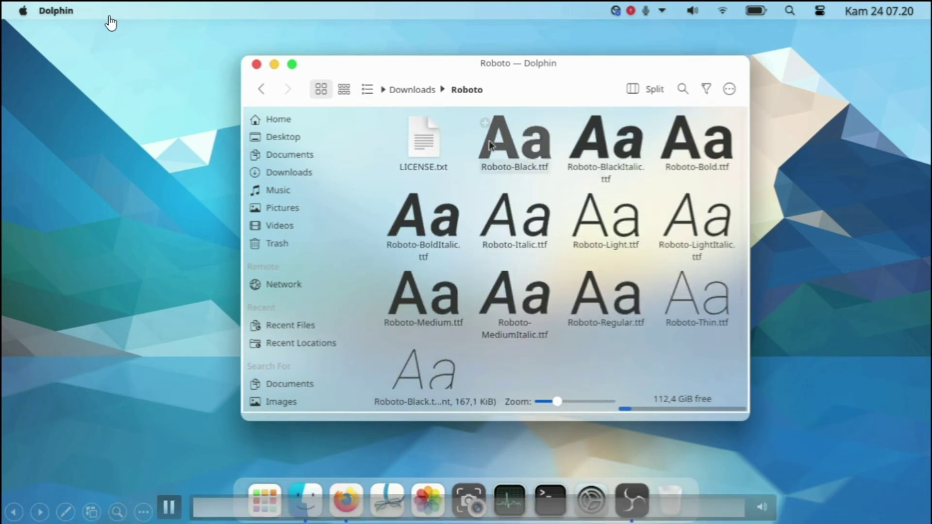
pyautogui.click(257, 65)
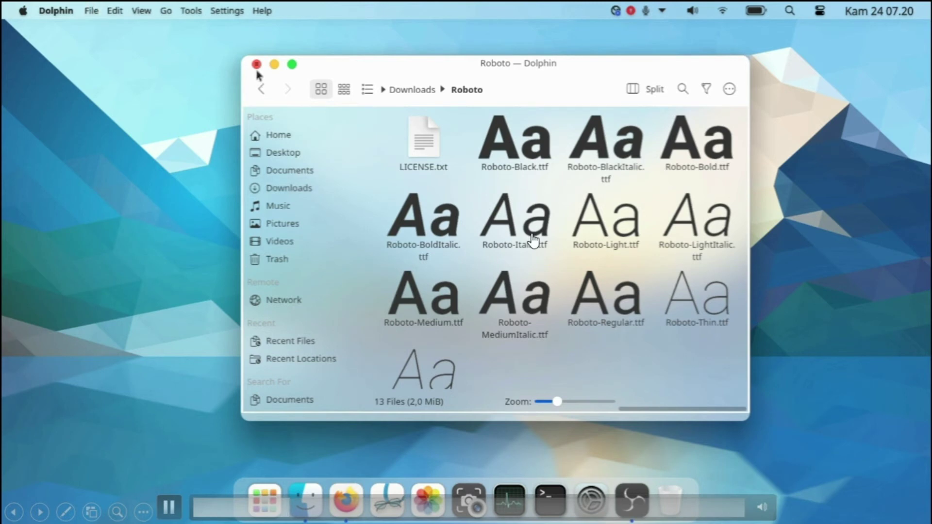
pyautogui.hotkey('ctrl', 'q')
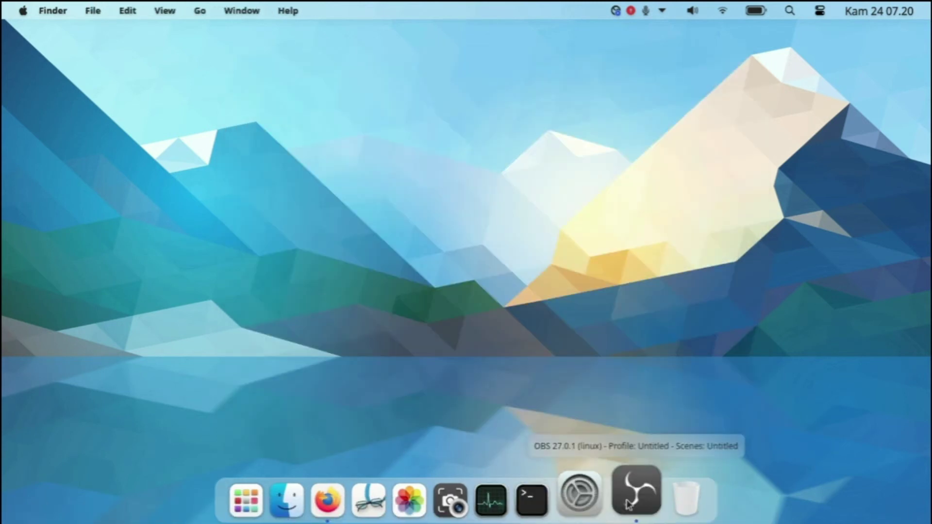
pyautogui.click(588, 500)
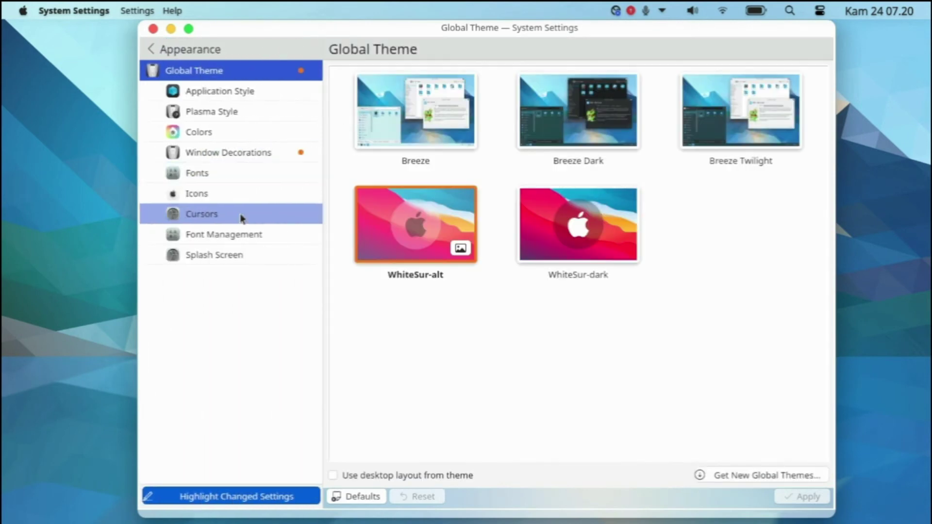
pyautogui.click(266, 181)
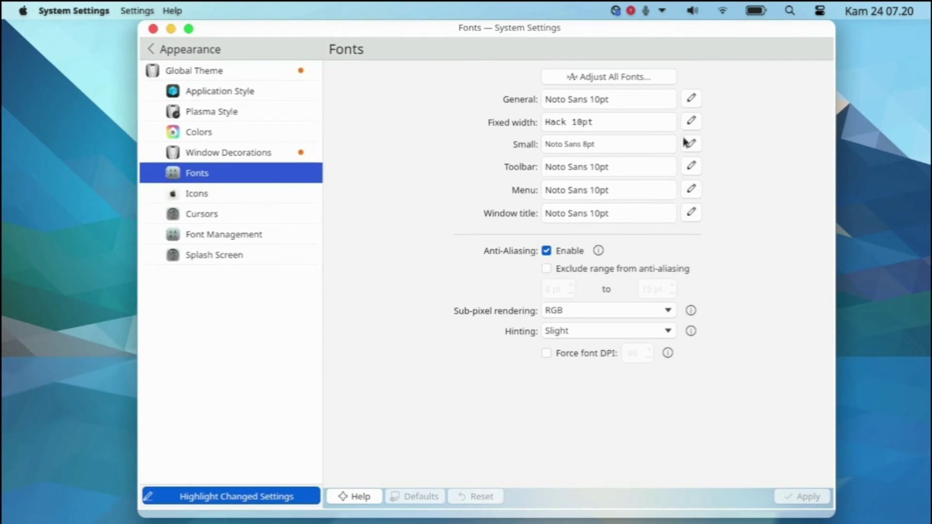
# Set the General font to Roboto Regular at 10 pt
pyautogui.click(691, 99)
pyautogui.moveTo(440, 148); pyautogui.dragTo(439, 257)
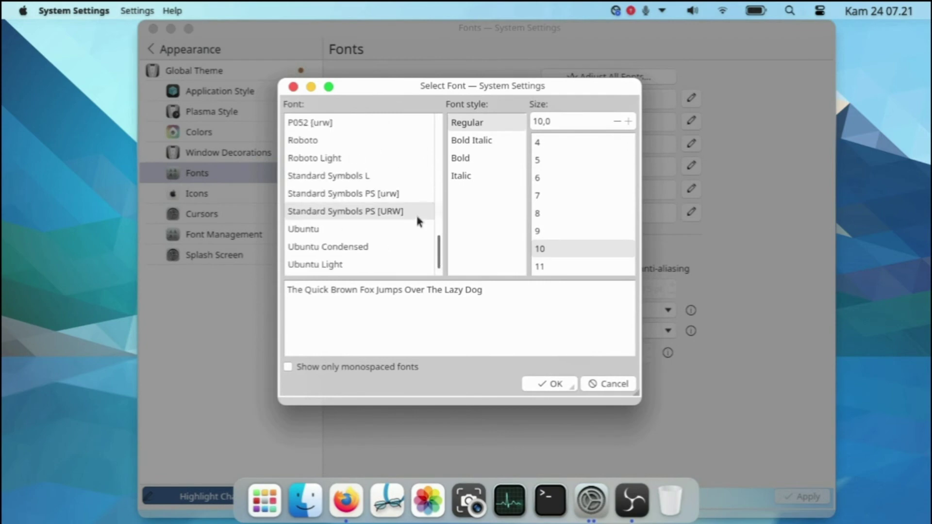
pyautogui.click(377, 142)
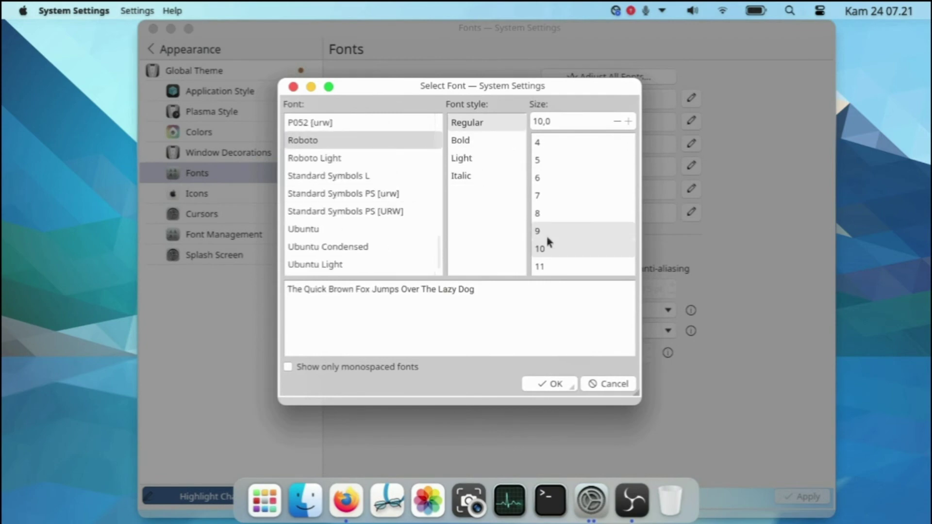
pyautogui.click(553, 384)
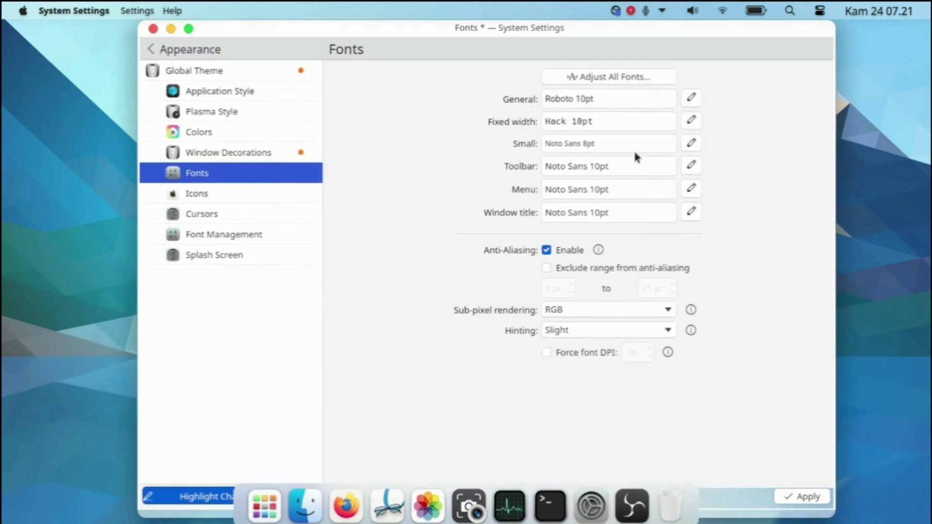
# Set the Small font to Roboto Regular at 8 pt
pyautogui.click(692, 143)
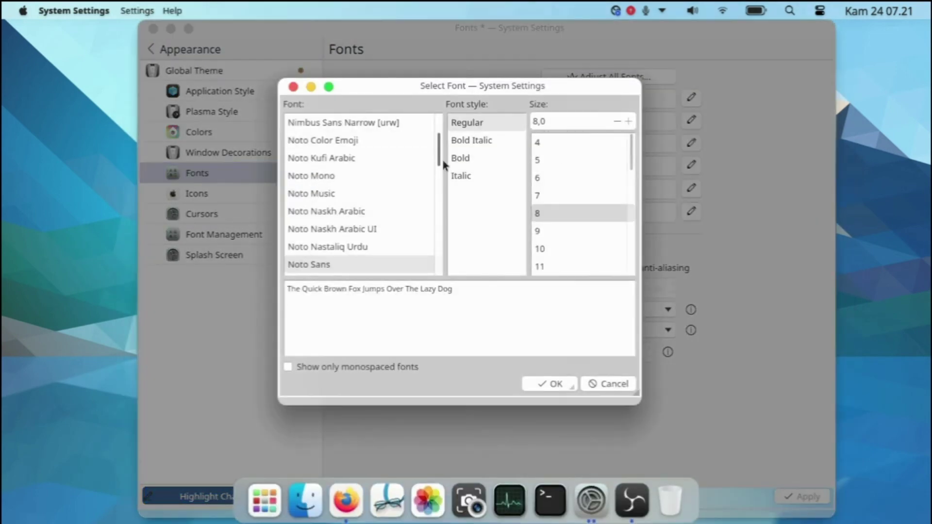
pyautogui.moveTo(439, 163); pyautogui.dragTo(438, 262)
pyautogui.scroll(3, 384, 181)
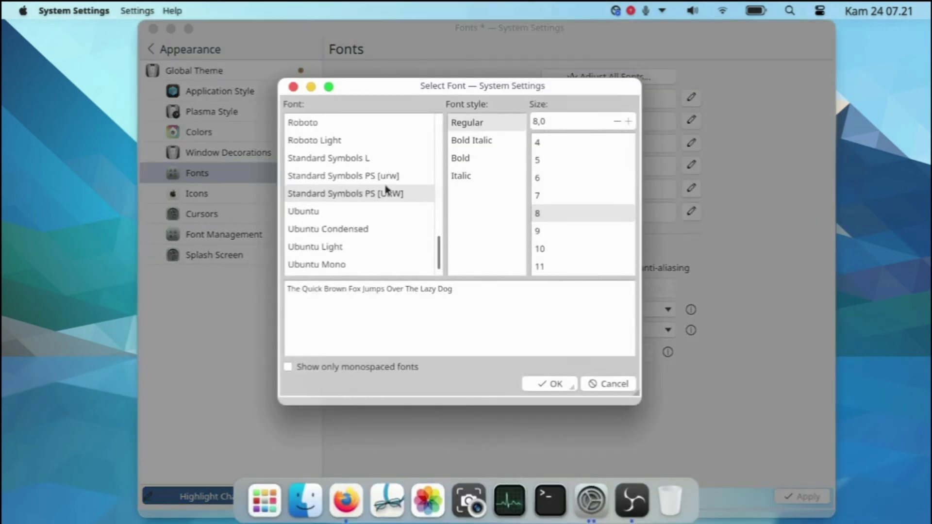
pyautogui.click(372, 175)
pyautogui.click(547, 385)
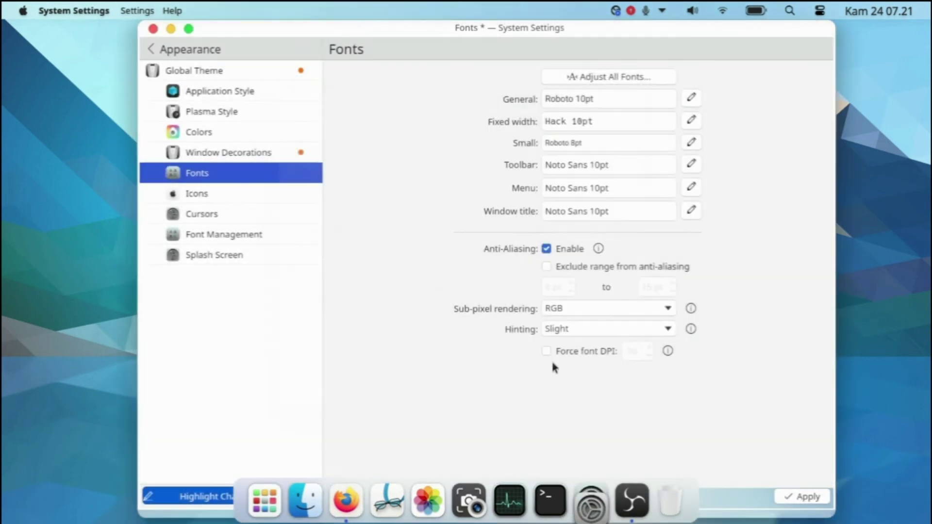
# Set the Toolbar font to Roboto Regular at 10 pt
pyautogui.click(691, 164)
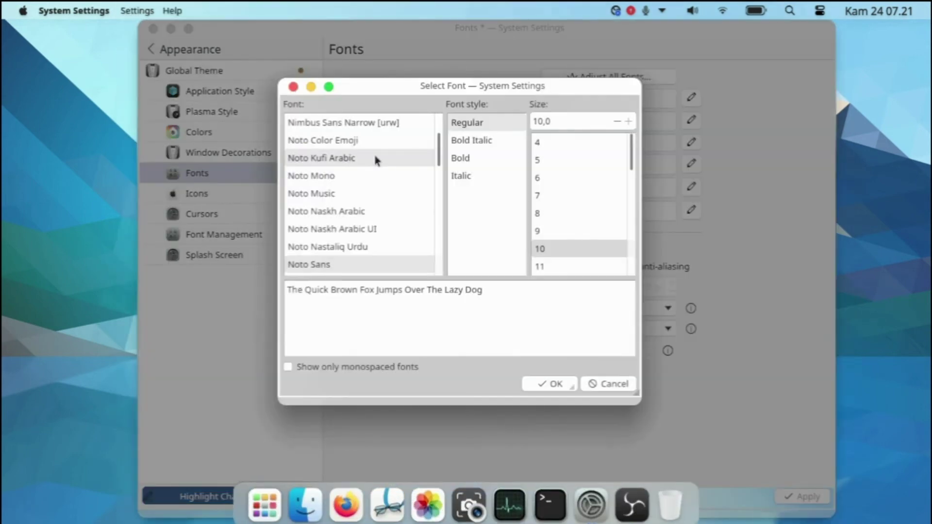
pyautogui.moveTo(440, 158); pyautogui.dragTo(441, 254)
pyautogui.scroll(1, 398, 189)
pyautogui.scroll(1, 395, 185)
pyautogui.click(398, 193)
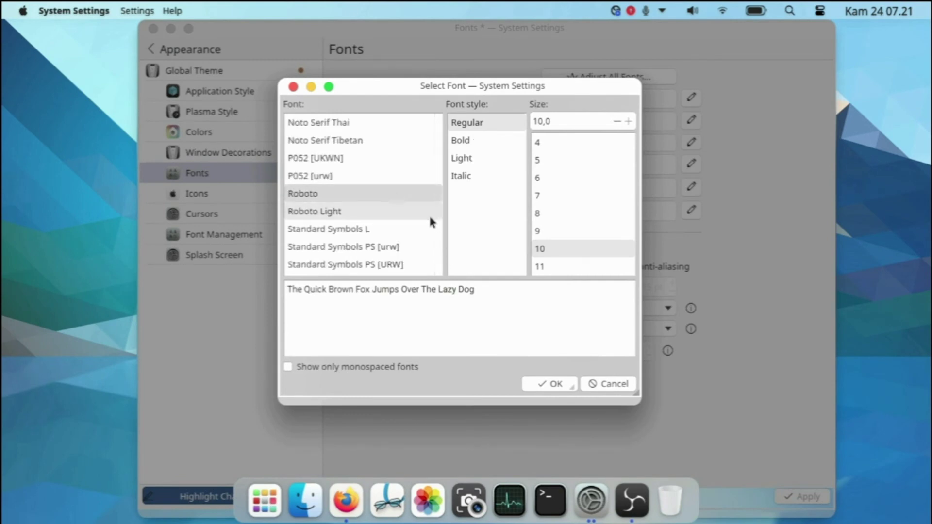
pyautogui.click(547, 383)
# Set the Menu font to Roboto Regular at 10 pt
pyautogui.click(691, 186)
pyautogui.moveTo(439, 151); pyautogui.dragTo(441, 255)
pyautogui.scroll(2, 410, 209)
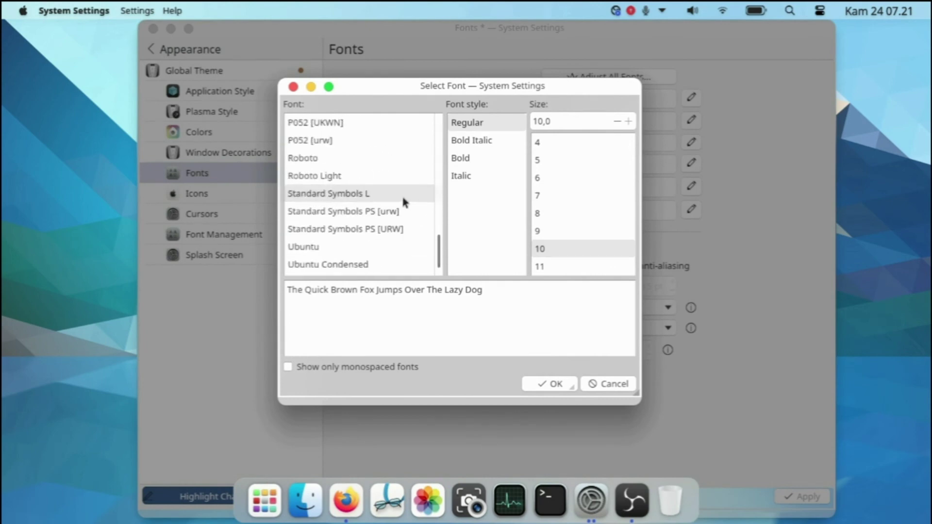
pyautogui.click(383, 159)
pyautogui.click(552, 383)
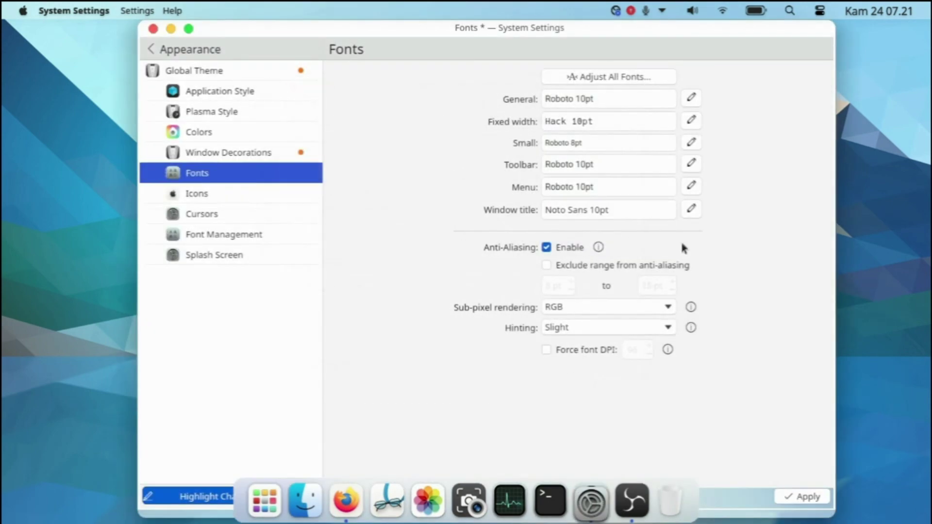
# Open the font selection for the Window title font
pyautogui.click(692, 209)
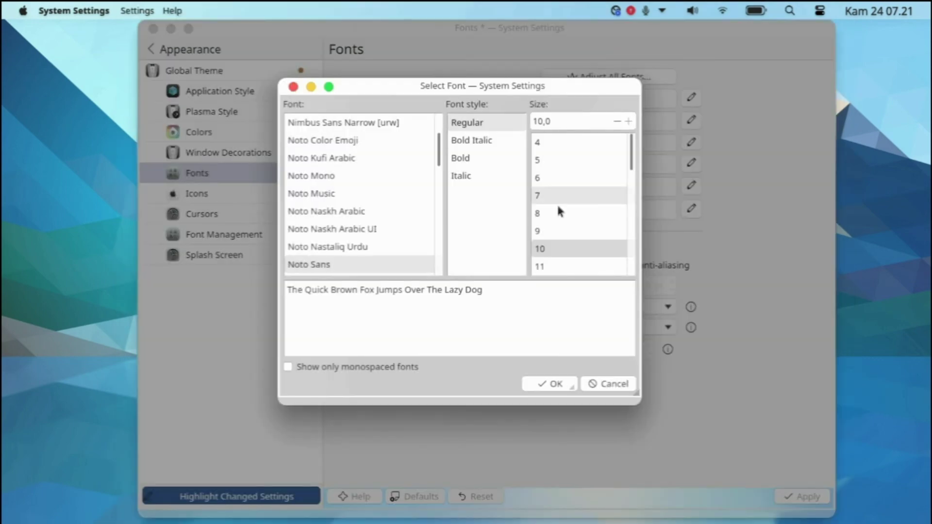
# Choose Roboto at 10 pt for the font being edited and apply the font settings
pyautogui.moveTo(440, 144); pyautogui.dragTo(449, 254)
pyautogui.scroll(1, 404, 199)
pyautogui.click(380, 146)
pyautogui.click(549, 384)
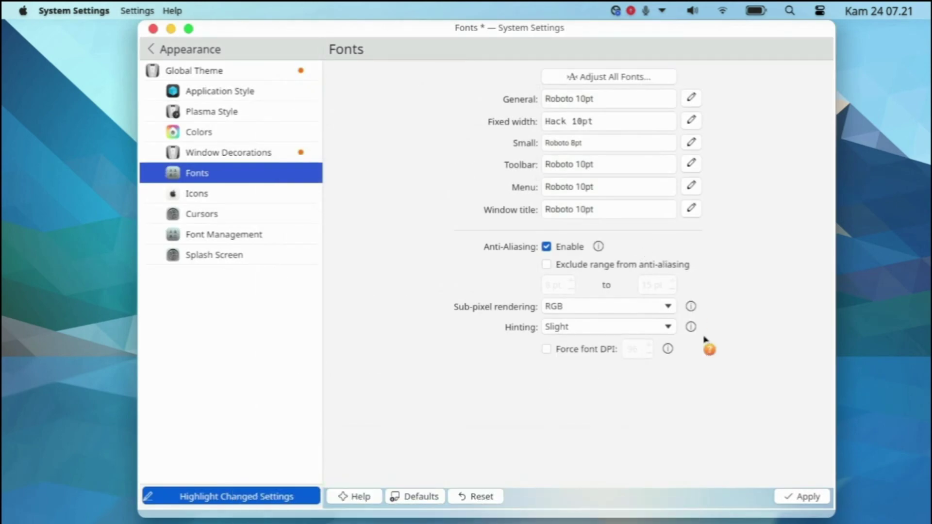
pyautogui.click(791, 498)
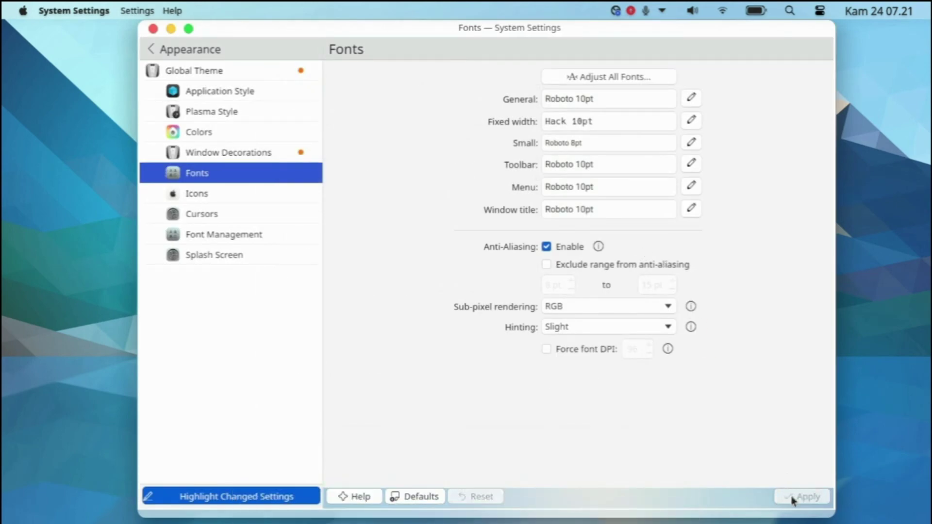
# Apply WhiteSur as the login screen (SDDM) theme under Startup and Shutdown, authenticate with the account password, and reselect WhiteSur
pyautogui.click(207, 58)
pyautogui.click(261, 176)
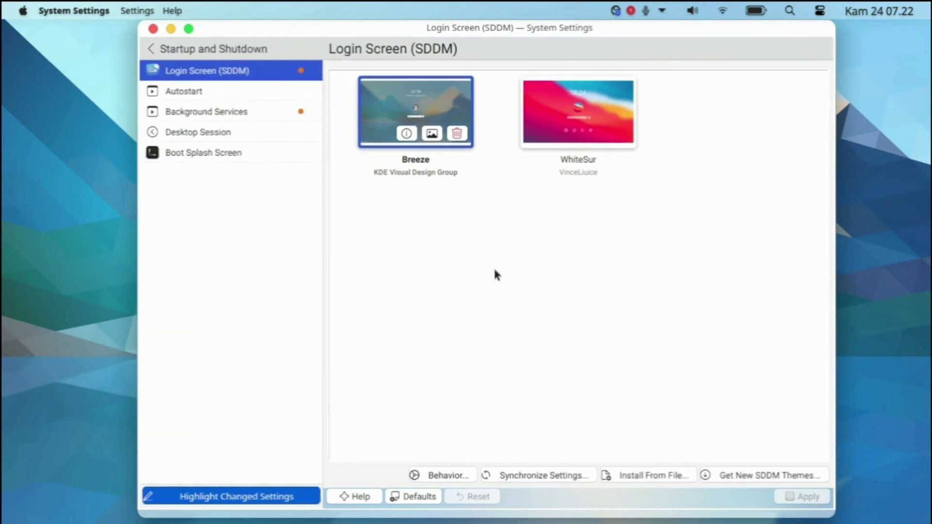
pyautogui.click(534, 121)
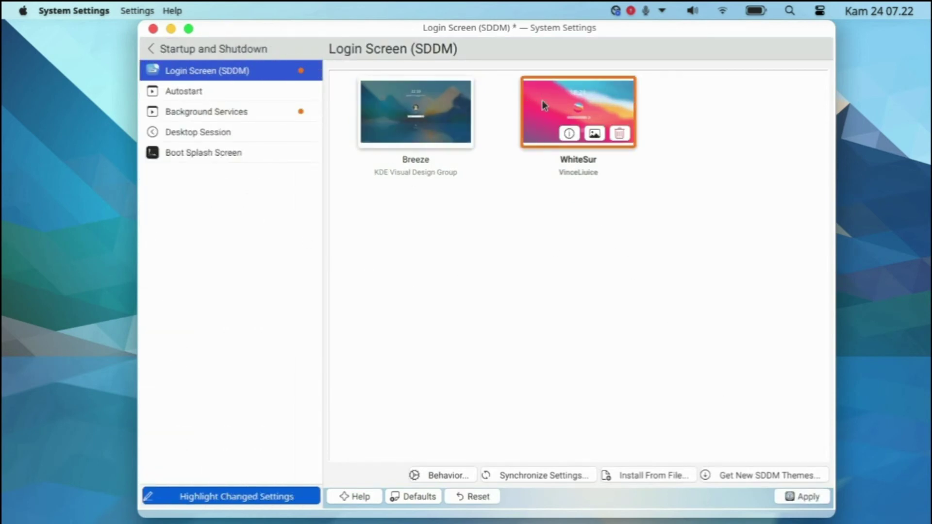
pyautogui.click(793, 502)
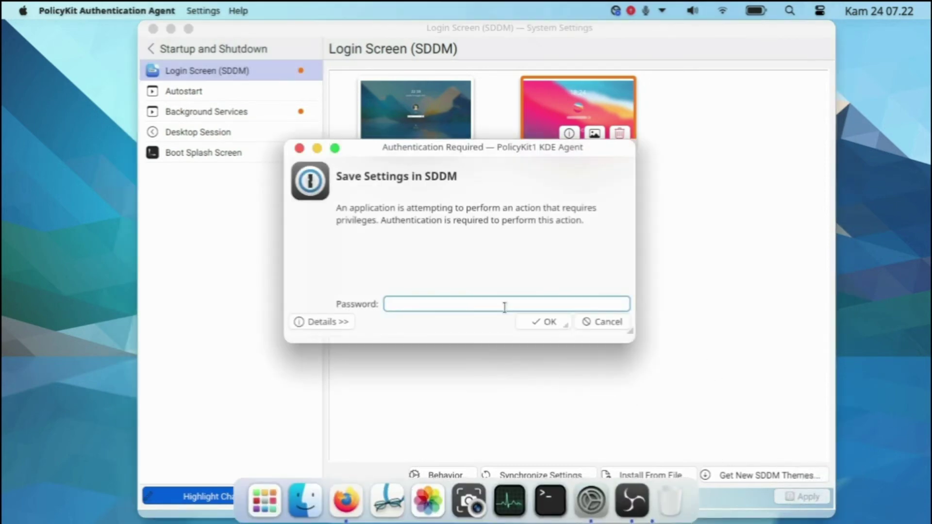
pyautogui.write('••••••••••••')
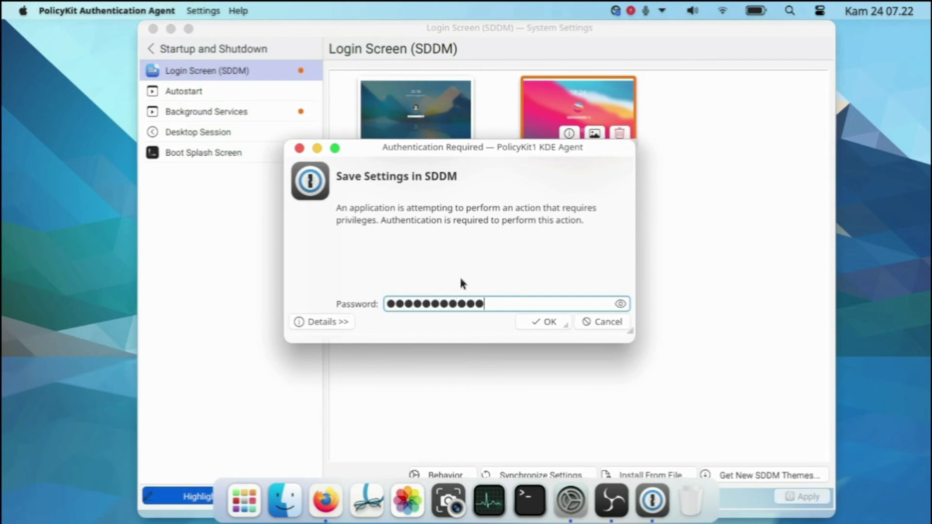
pyautogui.click(545, 320)
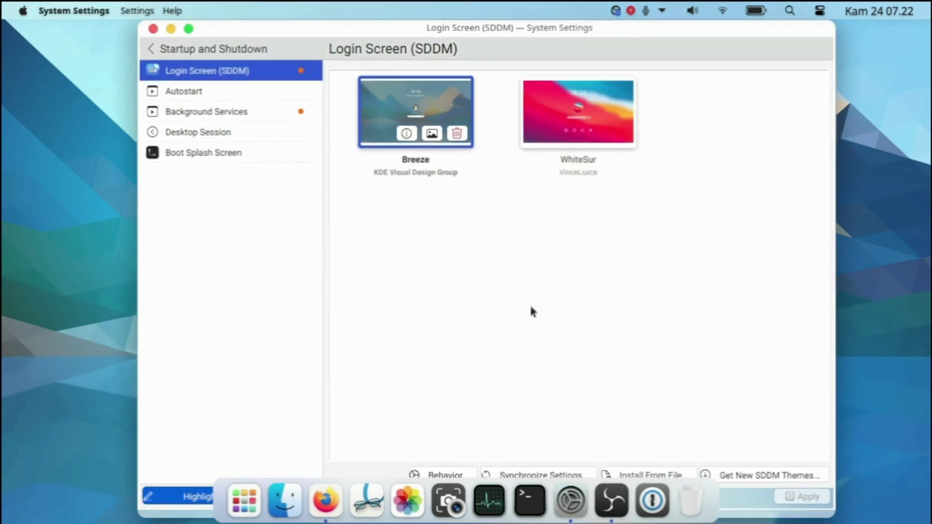
pyautogui.click(554, 117)
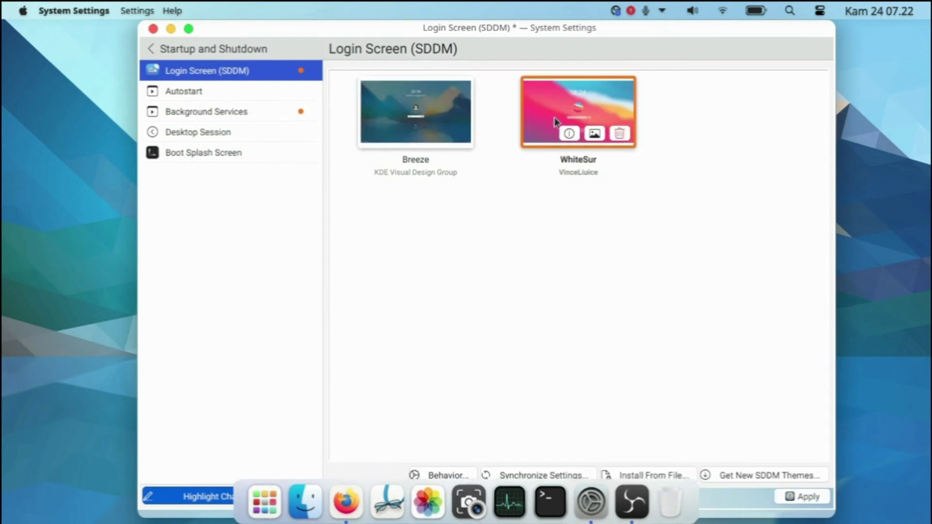
# Lock the screen from the desktop to check its look and unlock it with the account password
pyautogui.click(171, 49)
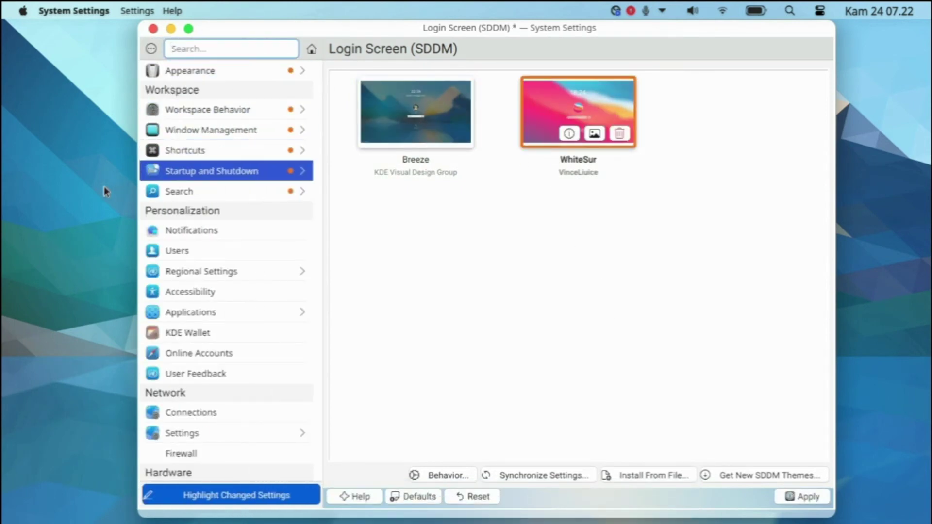
pyautogui.rightClick(104, 187)
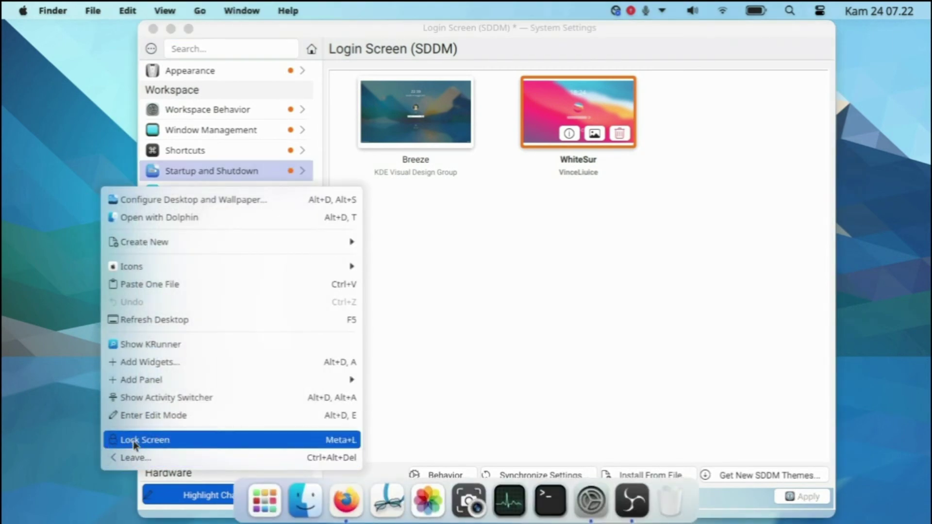
pyautogui.click(134, 443)
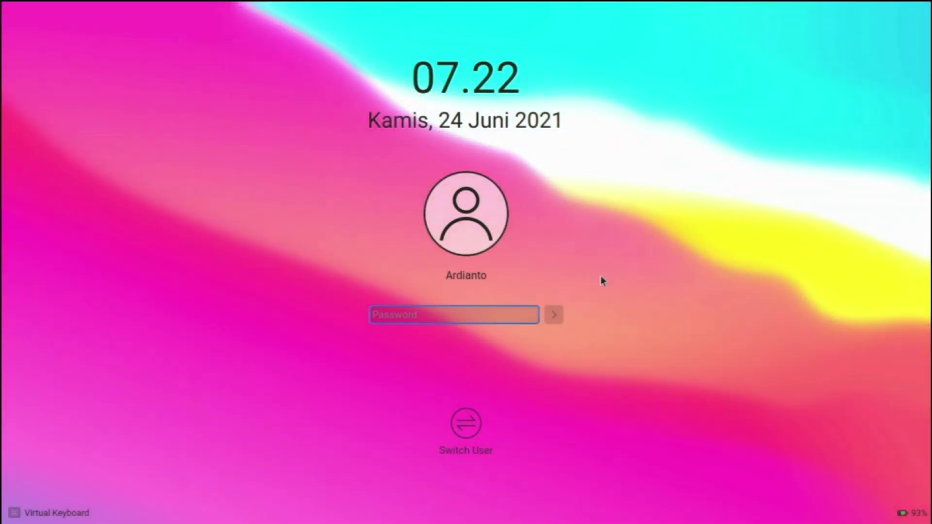
pyautogui.write('****')
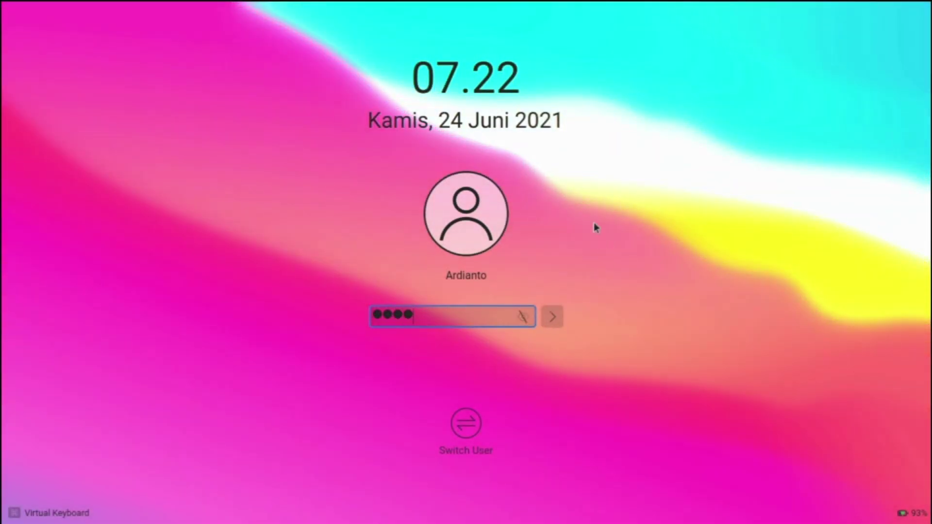
pyautogui.write('*******')
pyautogui.press('Return')
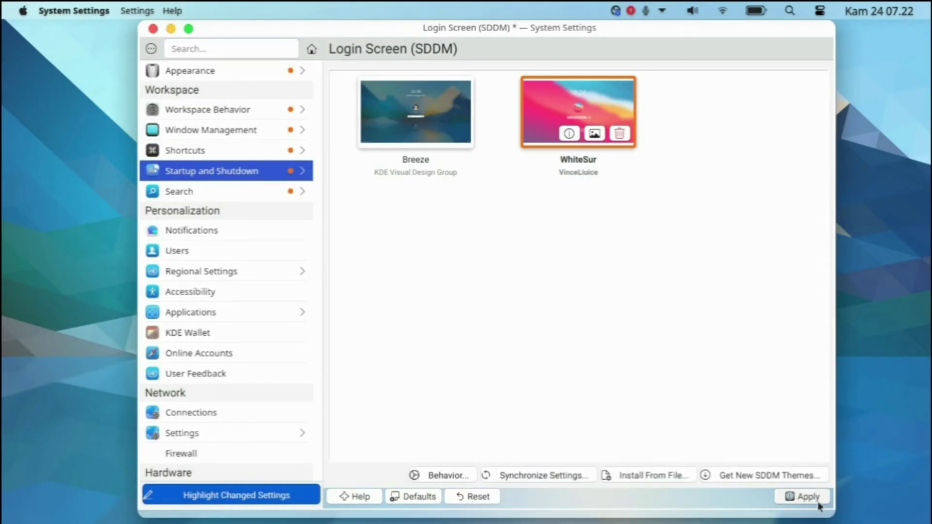
pyautogui.click(817, 503)
pyautogui.click(602, 322)
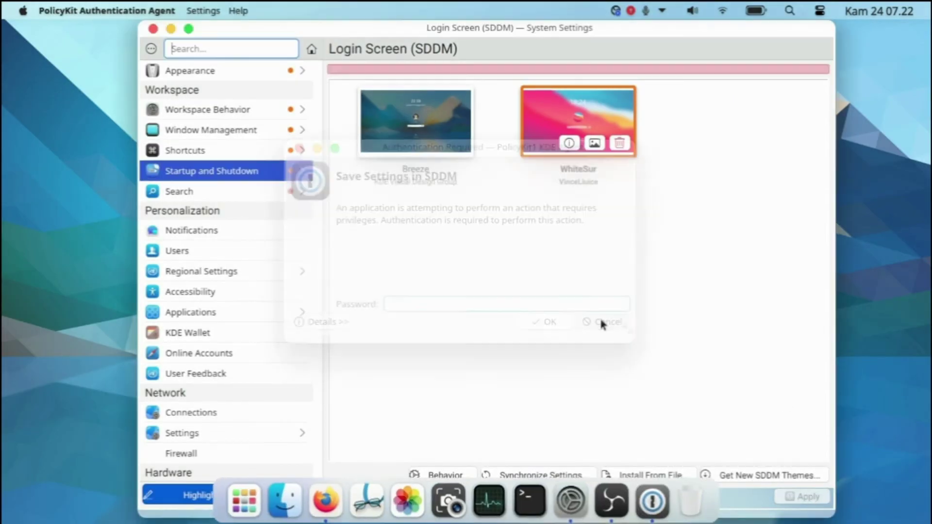
pyautogui.click(437, 146)
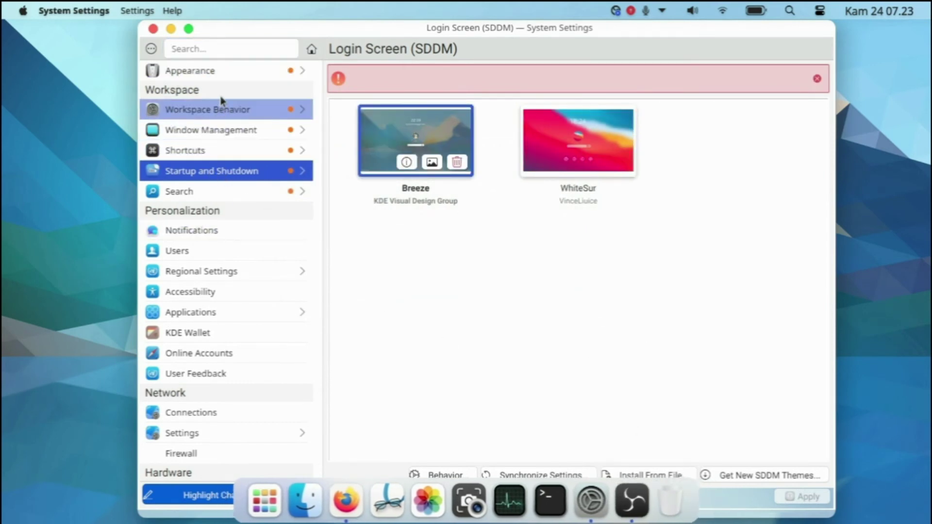
# Check the global theme and the login screen theme once more and close System Settings
pyautogui.click(283, 78)
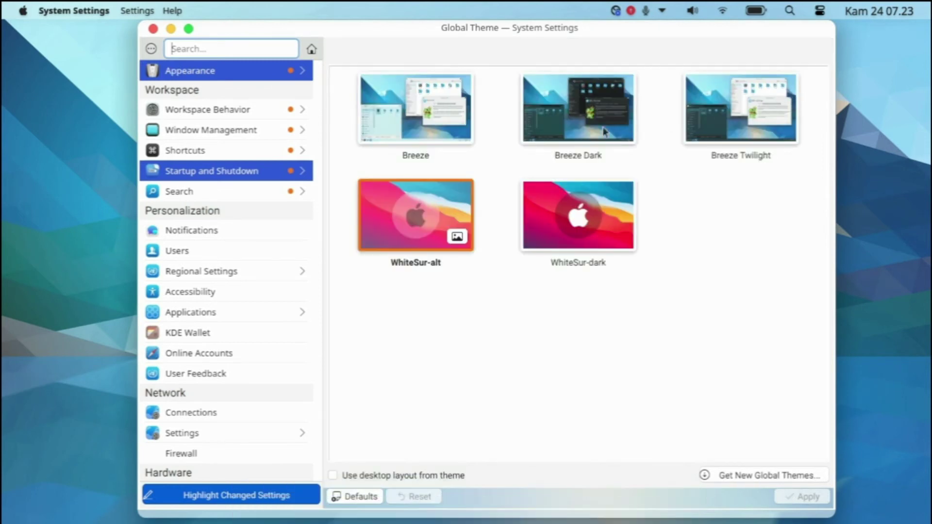
pyautogui.click(156, 56)
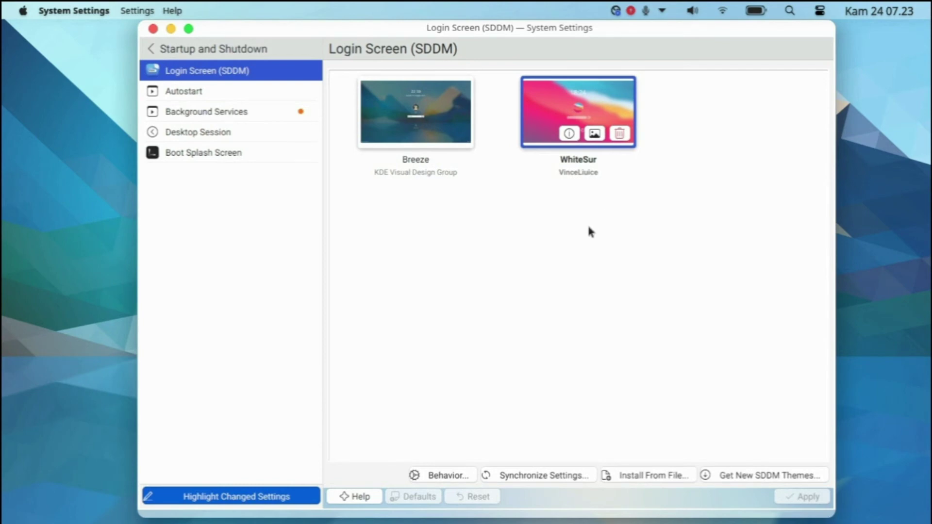
pyautogui.click(221, 54)
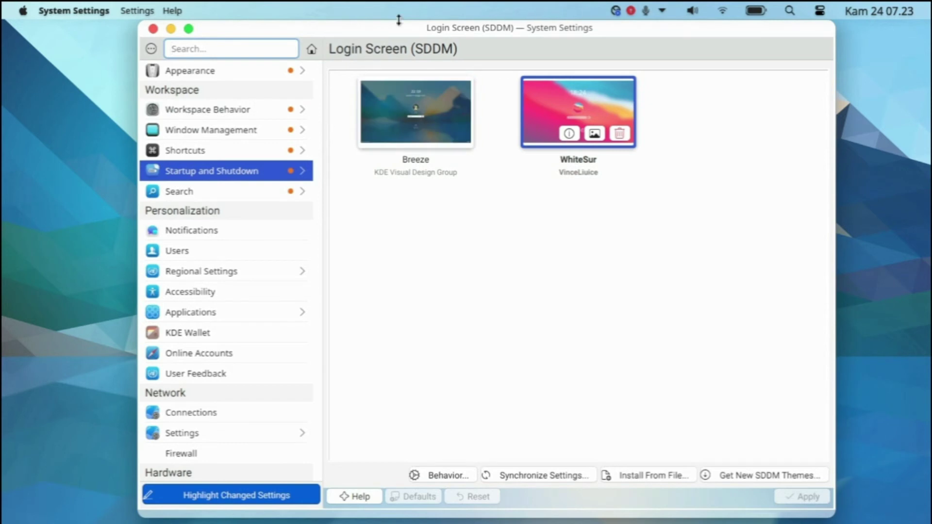
pyautogui.click(152, 29)
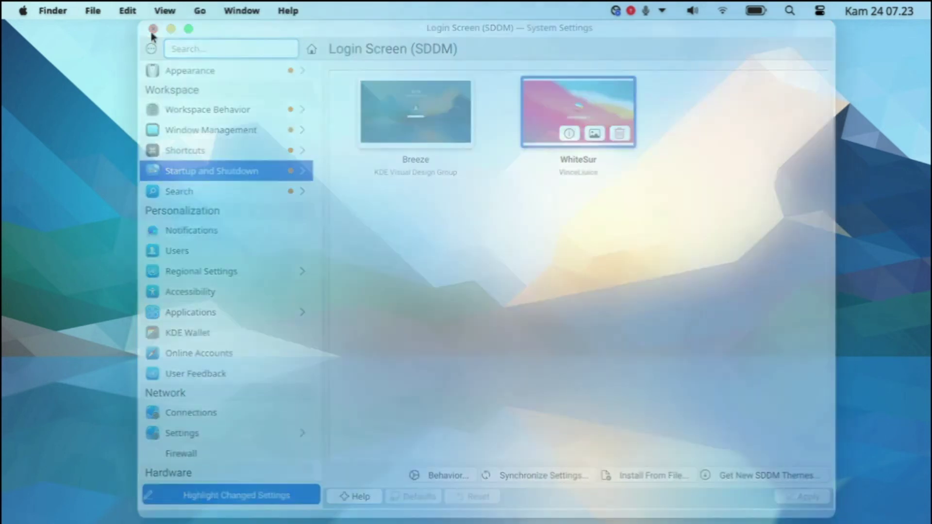
# Open the desktop's wallpaper configuration and maximize its window
pyautogui.rightClick(493, 192)
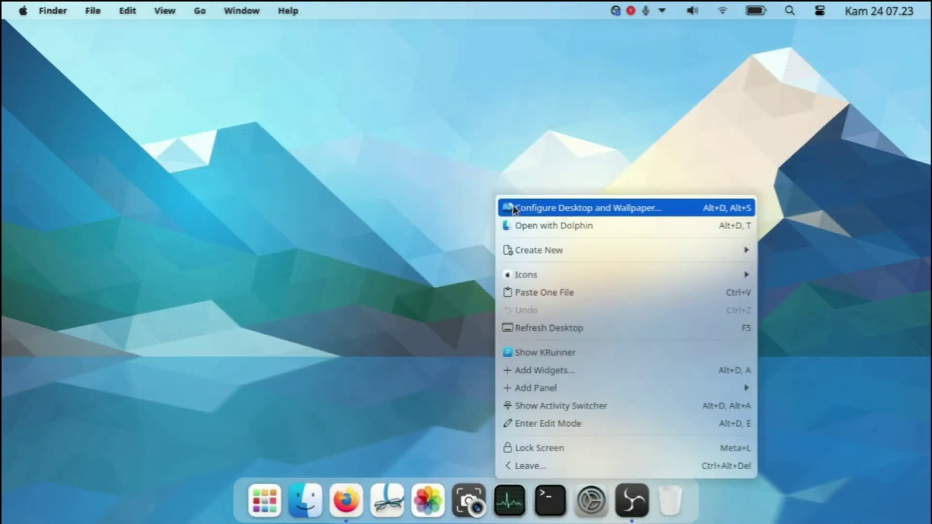
pyautogui.click(535, 207)
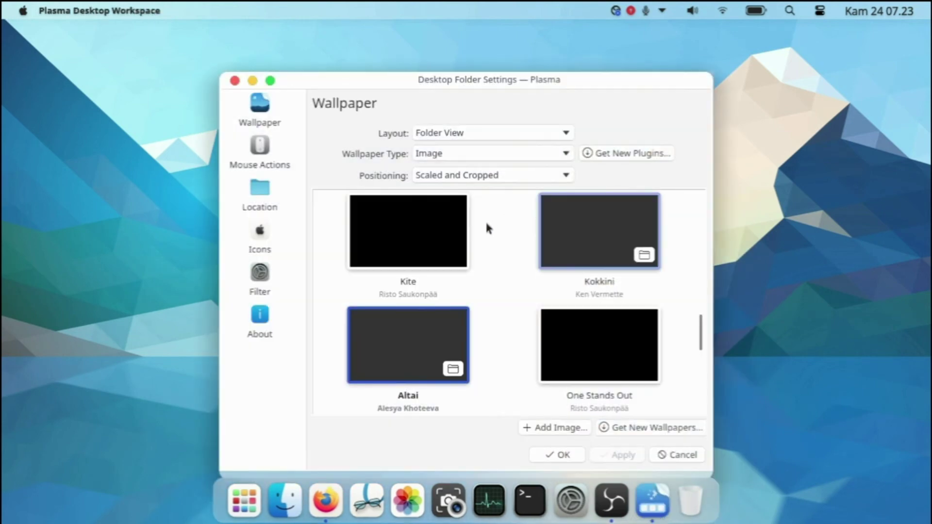
pyautogui.doubleClick(559, 82)
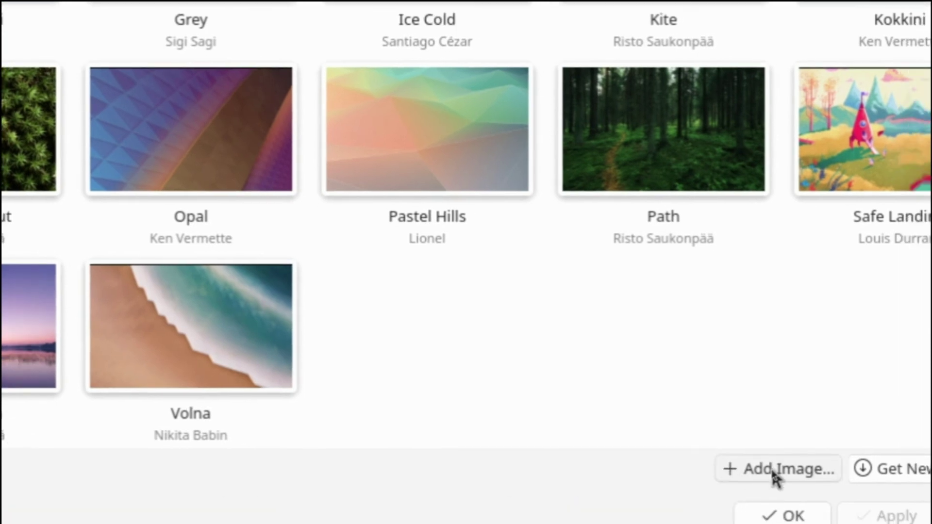
# Add the image 10-11.jpg from the wallpaper folder in Pictures to the wallpaper gallery
pyautogui.click(781, 474)
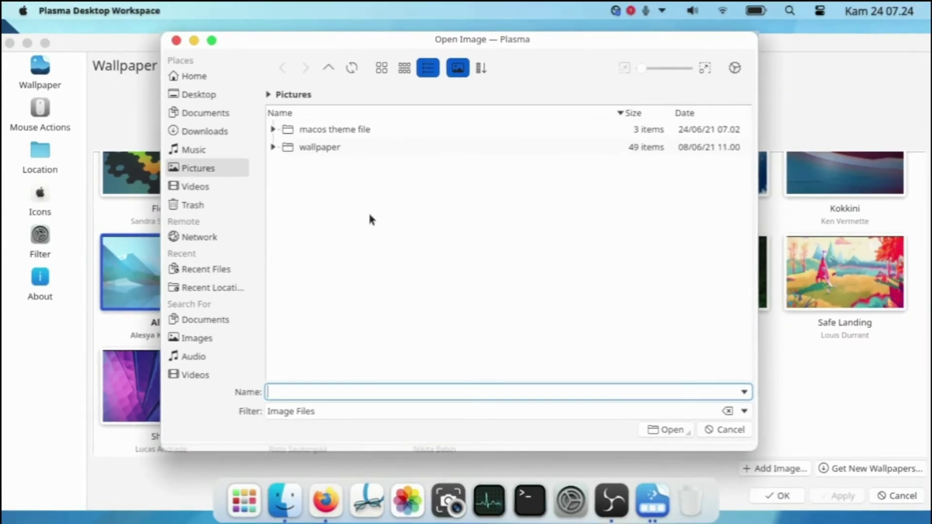
pyautogui.doubleClick(319, 148)
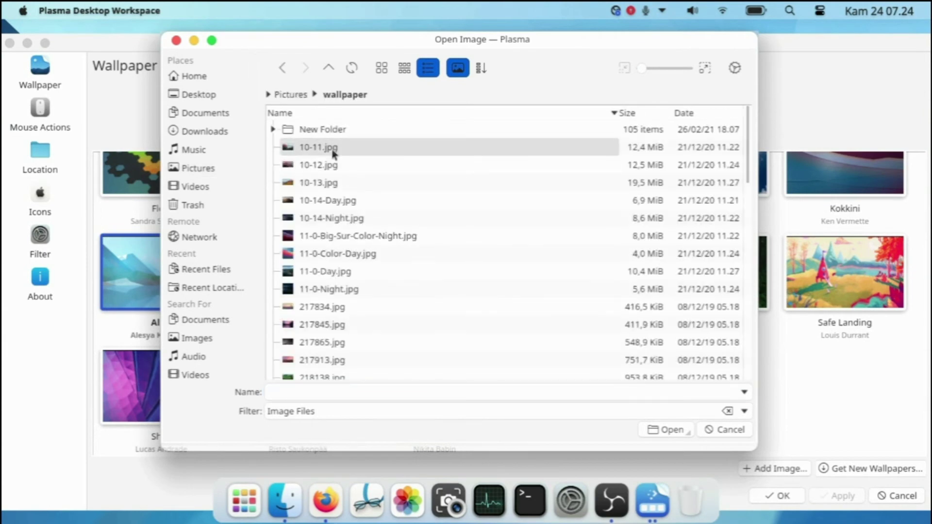
pyautogui.click(303, 148)
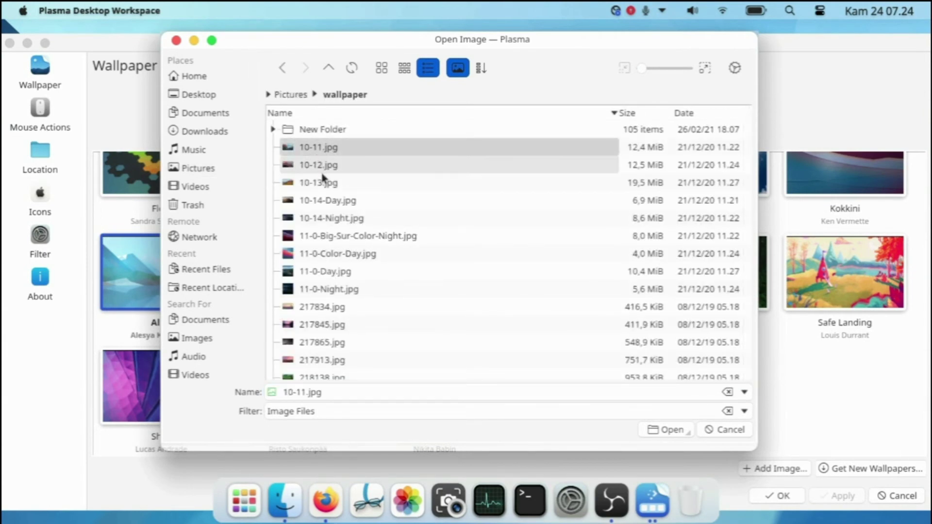
pyautogui.doubleClick(286, 150)
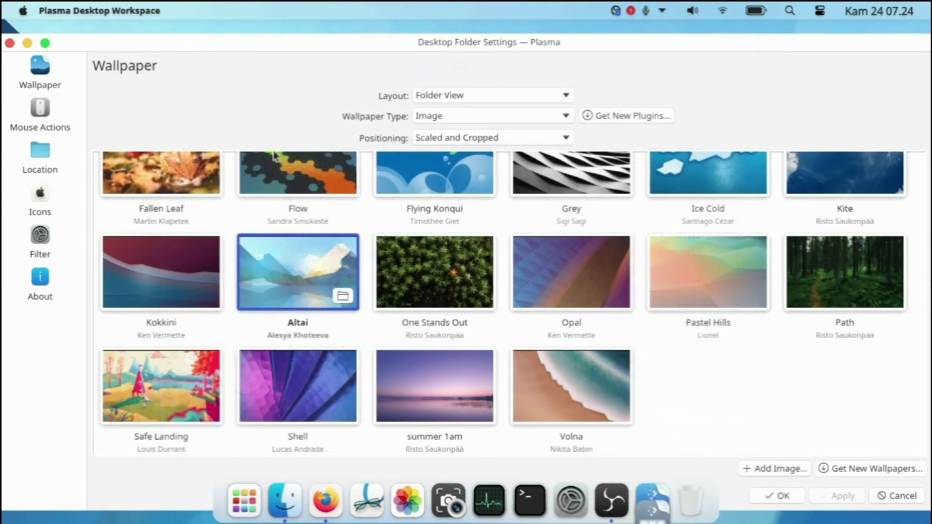
# Add all images in the wallpaper folder, from 10-11.jpg through wp4601671-summer-fields-wallpapers.jpg, to the wallpaper gallery
pyautogui.click(771, 469)
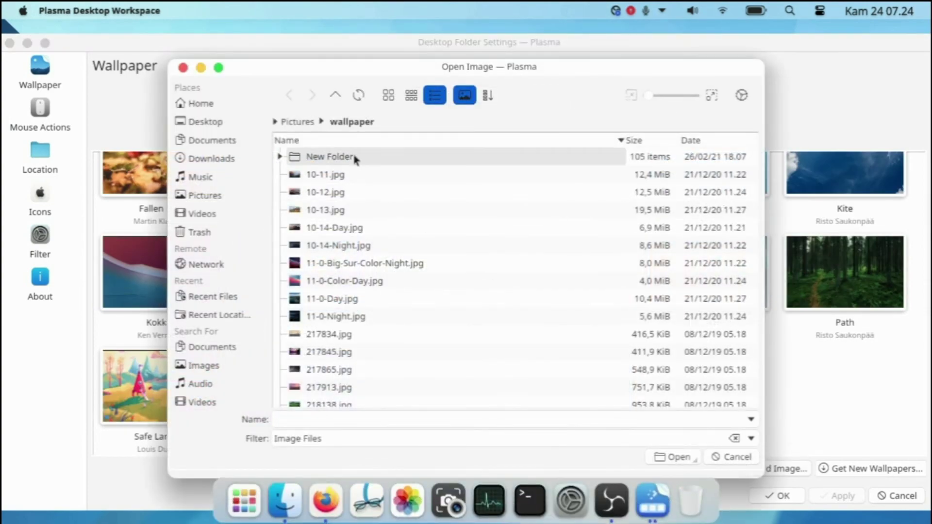
pyautogui.click(301, 175)
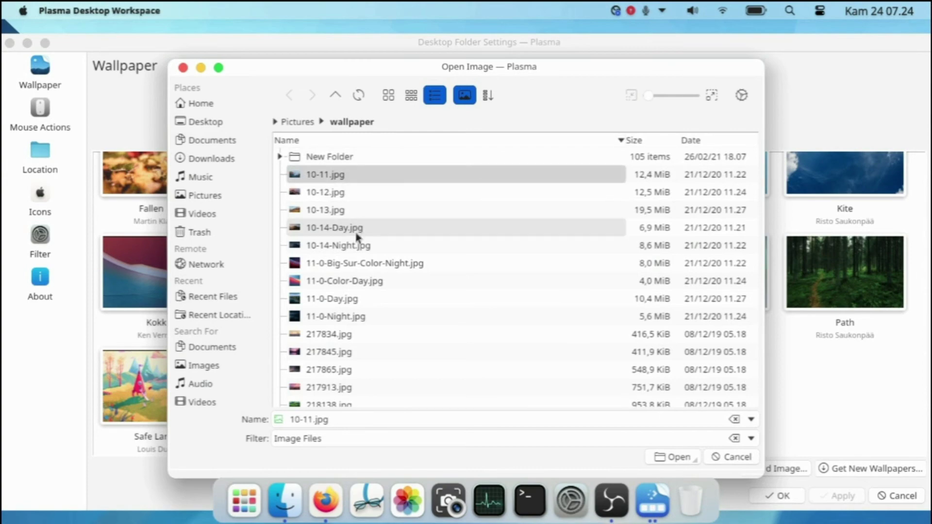
pyautogui.scroll(-10, 369, 238)
pyautogui.keyDown('shift'); pyautogui.click(414, 399); pyautogui.keyUp('shift')
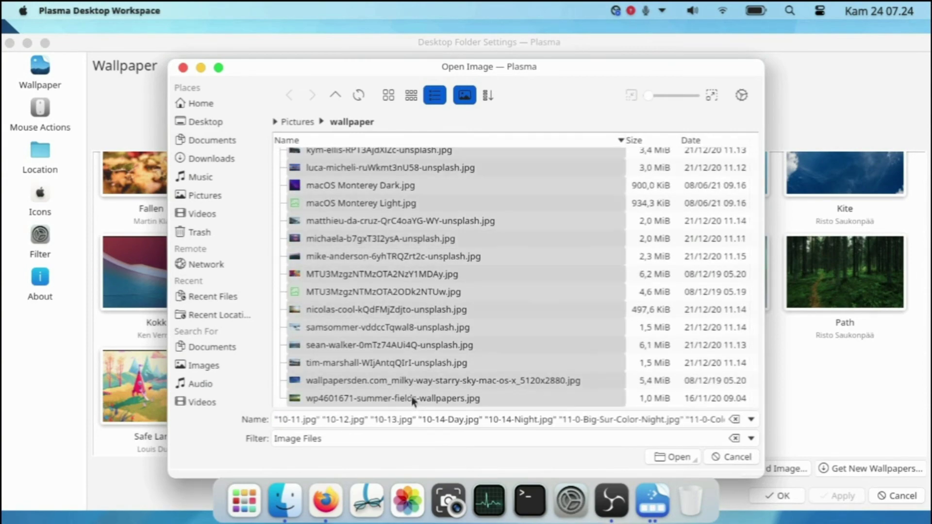
pyautogui.scroll(10, 466, 320)
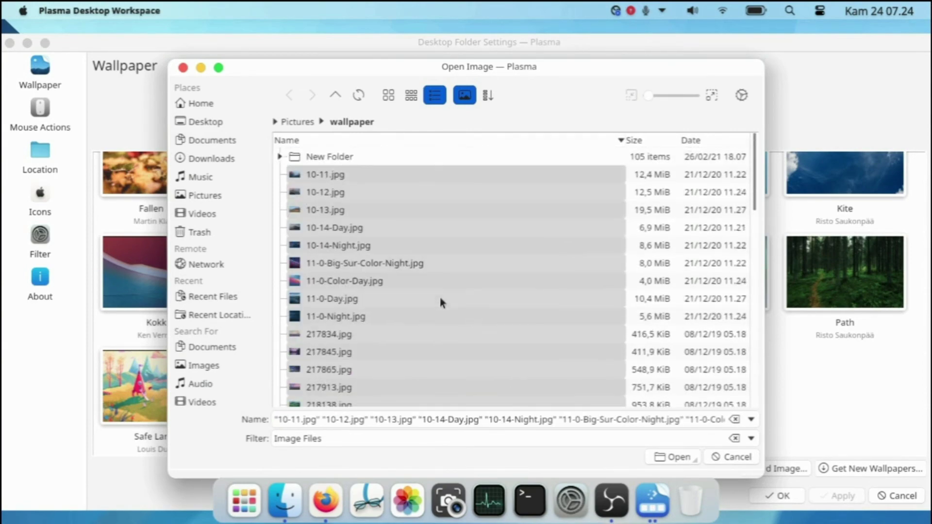
pyautogui.scroll(-10, 469, 270)
pyautogui.click(679, 459)
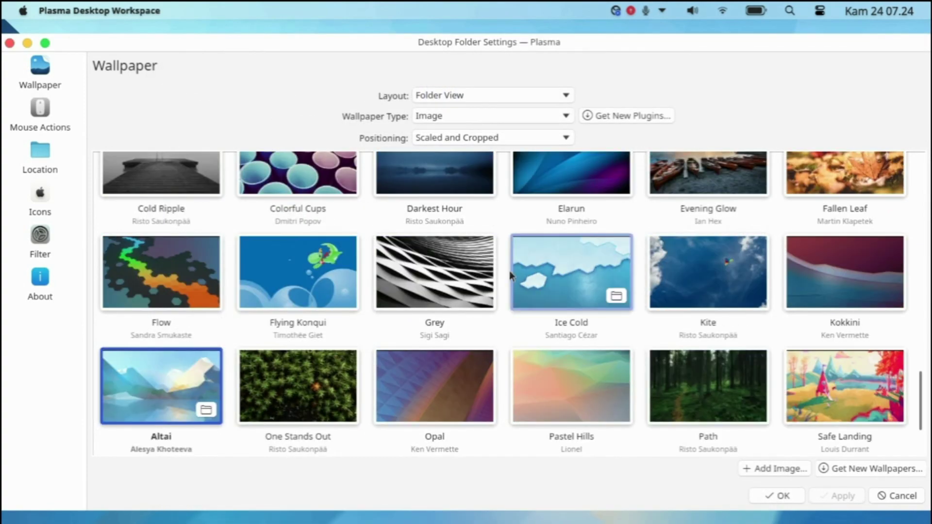
# Set the image 11-0-Day from the wallpaper gallery as the desktop wallpaper
pyautogui.scroll(3, 525, 293)
pyautogui.scroll(5, 525, 293)
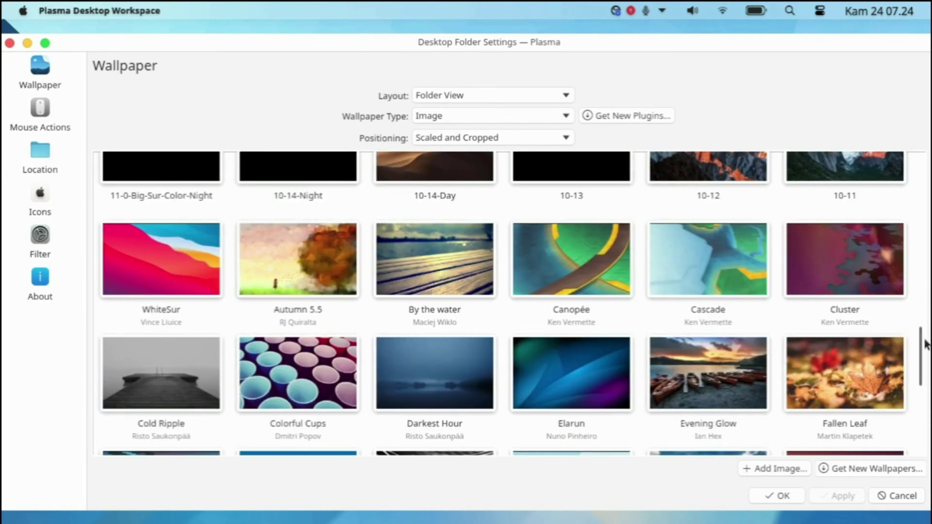
pyautogui.scroll(5, 869, 273)
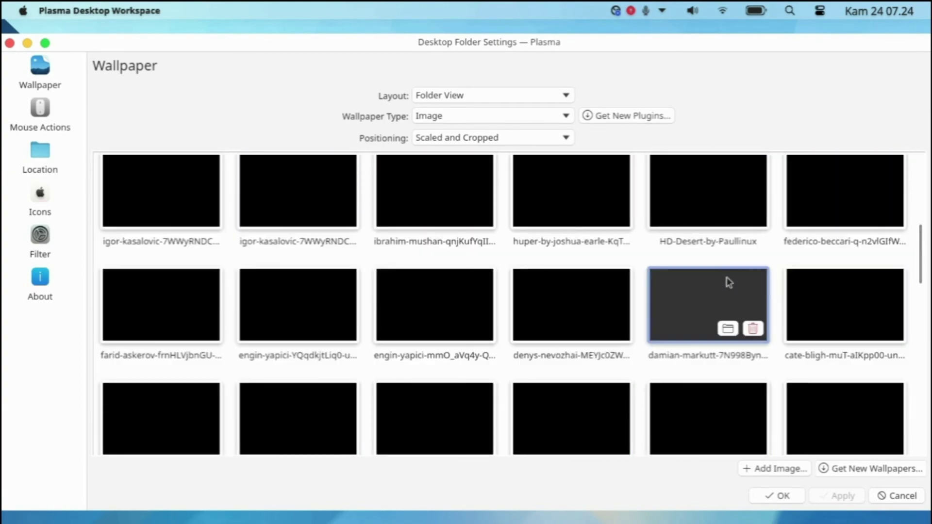
pyautogui.scroll(2, 631, 277)
pyautogui.scroll(3, 543, 239)
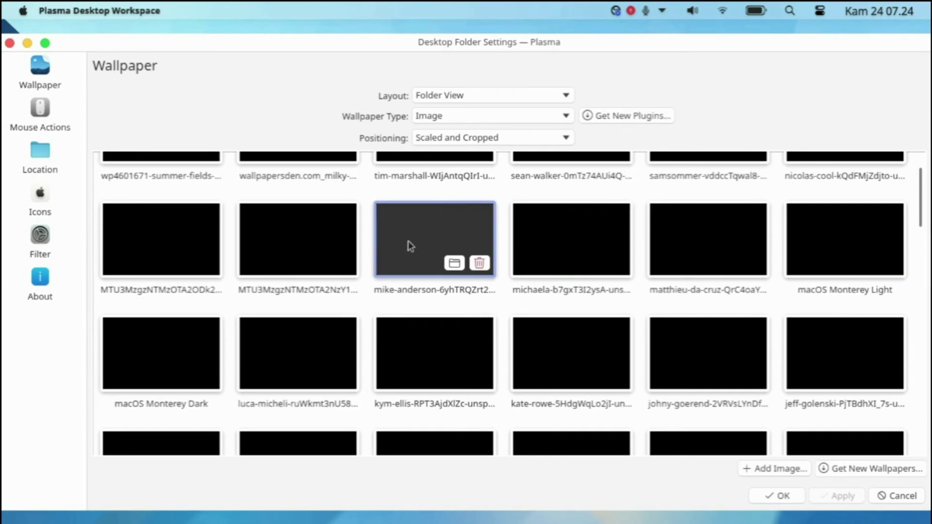
pyautogui.scroll(2, 414, 246)
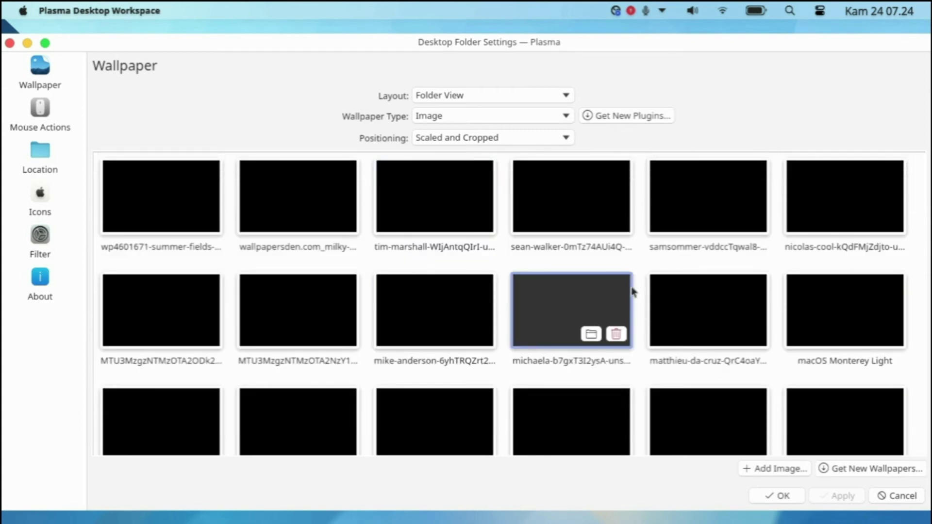
pyautogui.scroll(-8, 635, 290)
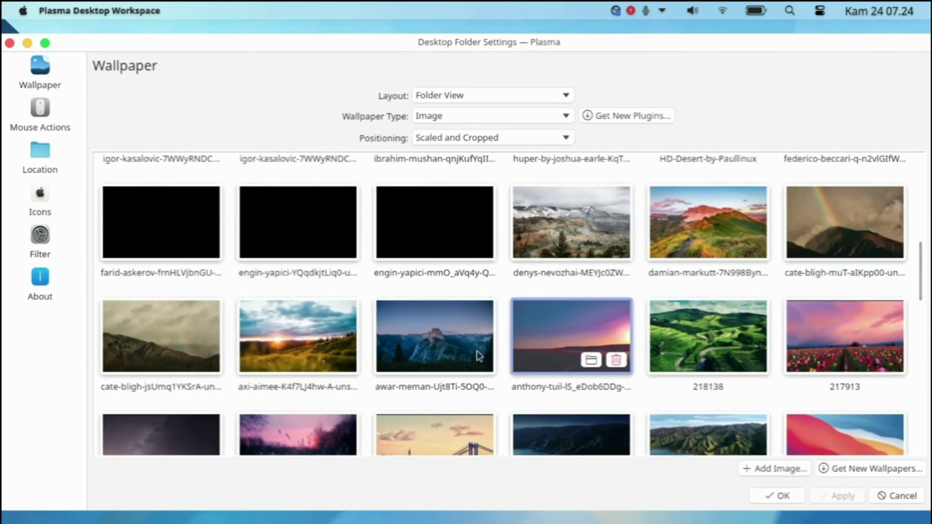
pyautogui.scroll(-3, 455, 354)
pyautogui.scroll(-3, 638, 344)
pyautogui.scroll(7, 712, 287)
pyautogui.scroll(-4, 569, 293)
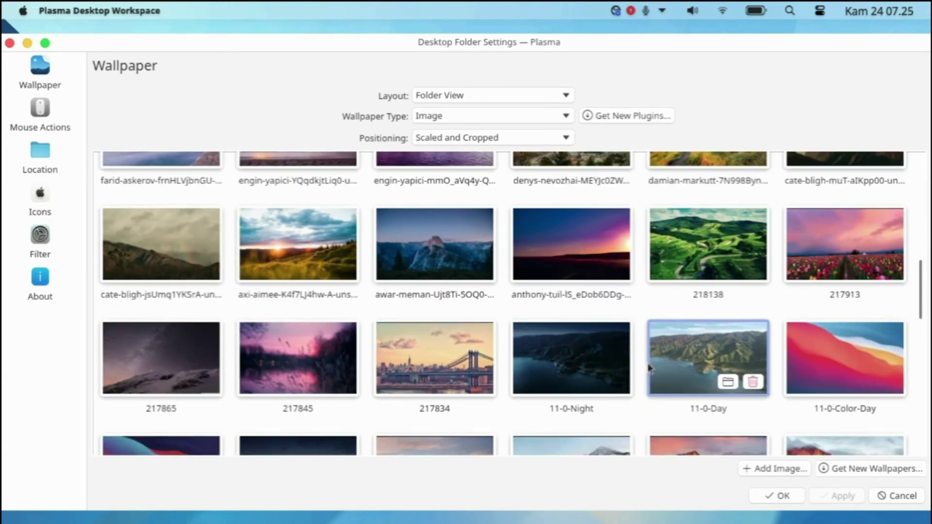
pyautogui.click(717, 349)
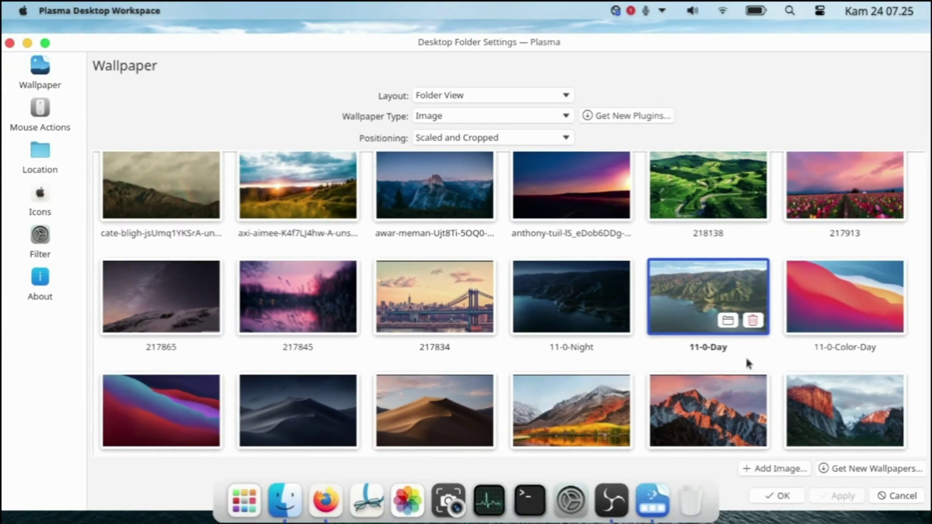
# Restore the maximized wallpaper settings window to its smaller size so the desktop can be seen behind it
pyautogui.doubleClick(444, 47)
pyautogui.moveTo(443, 46); pyautogui.dragTo(524, 37)
pyautogui.doubleClick(572, 40)
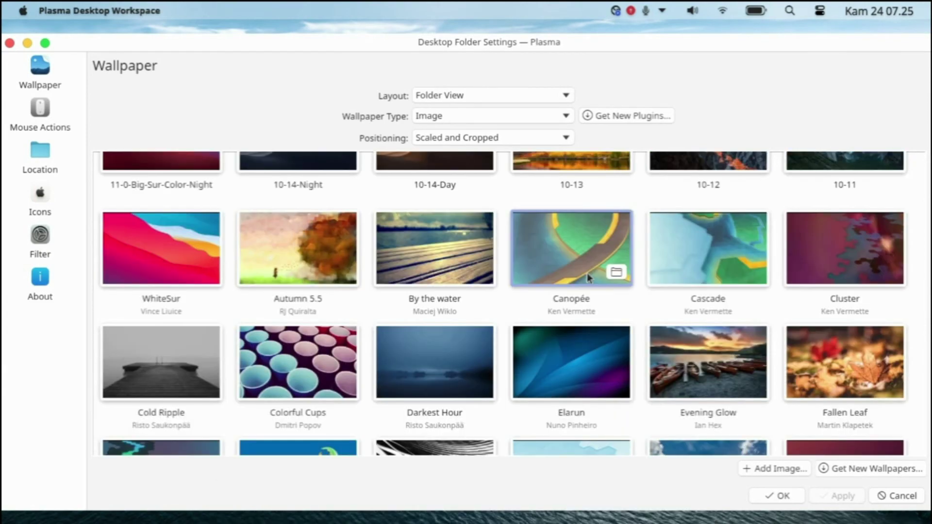
pyautogui.moveTo(459, 38); pyautogui.dragTo(556, 33)
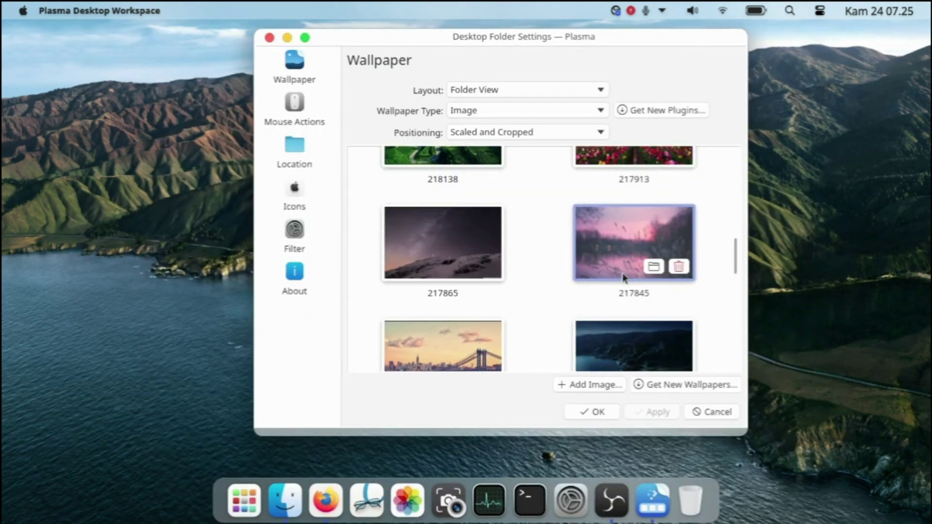
# Try the 11-0-Color-Day image as the desktop wallpaper and switch back to 11-0-Day
pyautogui.scroll(1, 586, 271)
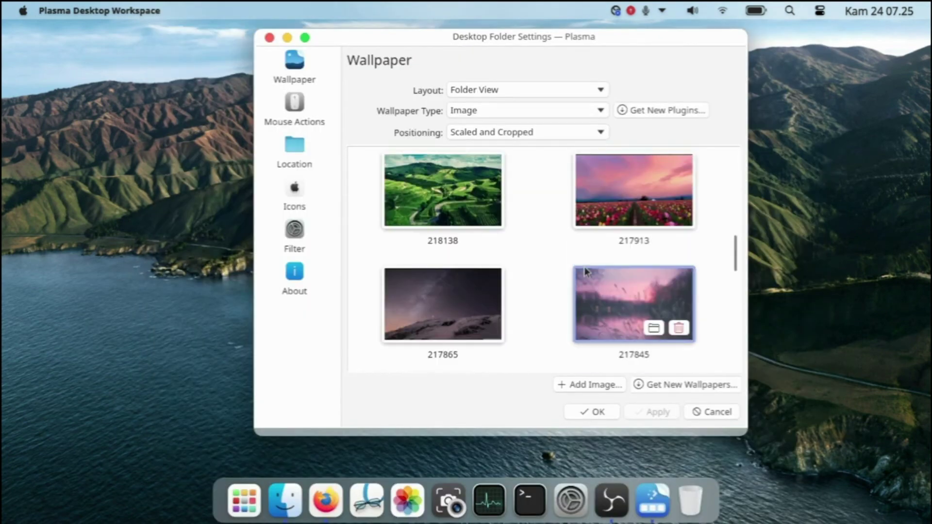
pyautogui.scroll(-3, 590, 252)
pyautogui.click(595, 230)
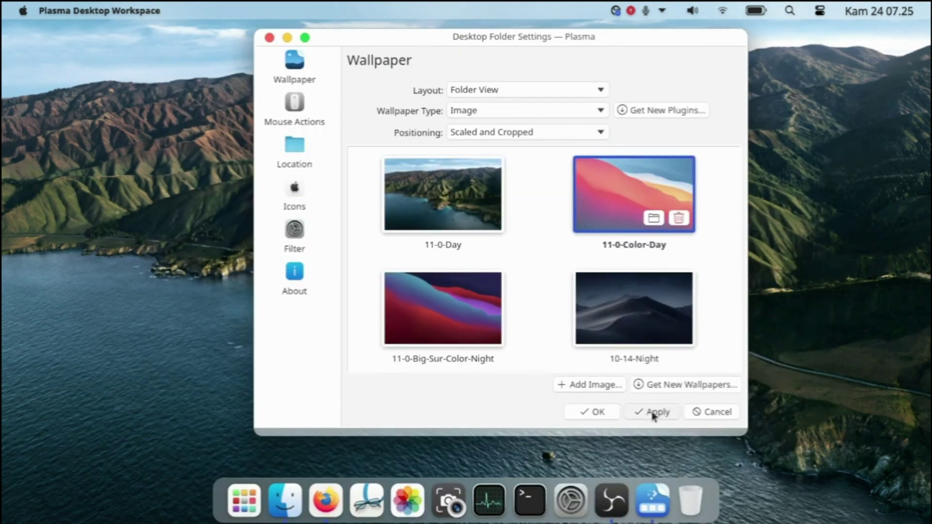
pyautogui.click(652, 412)
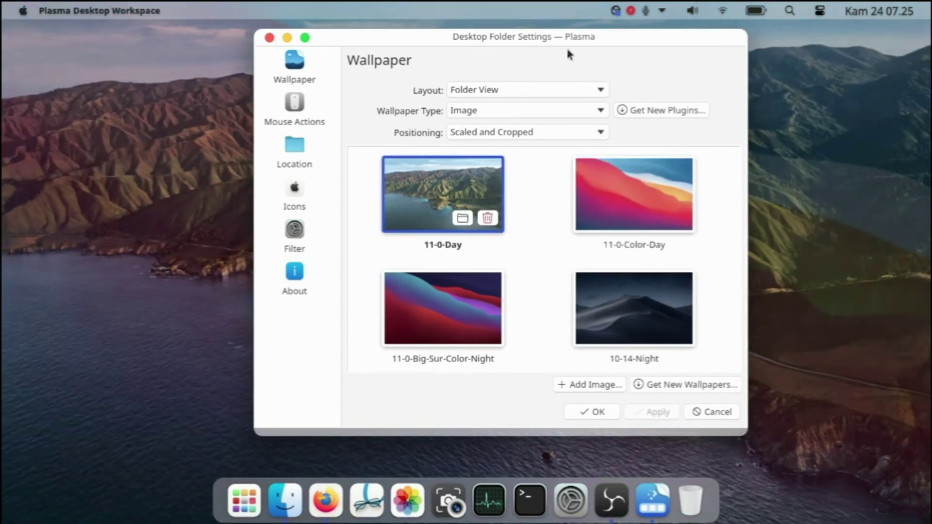
# Move the wallpaper settings window around over the new wallpaper and close it
pyautogui.moveTo(566, 44); pyautogui.dragTo(544, 126)
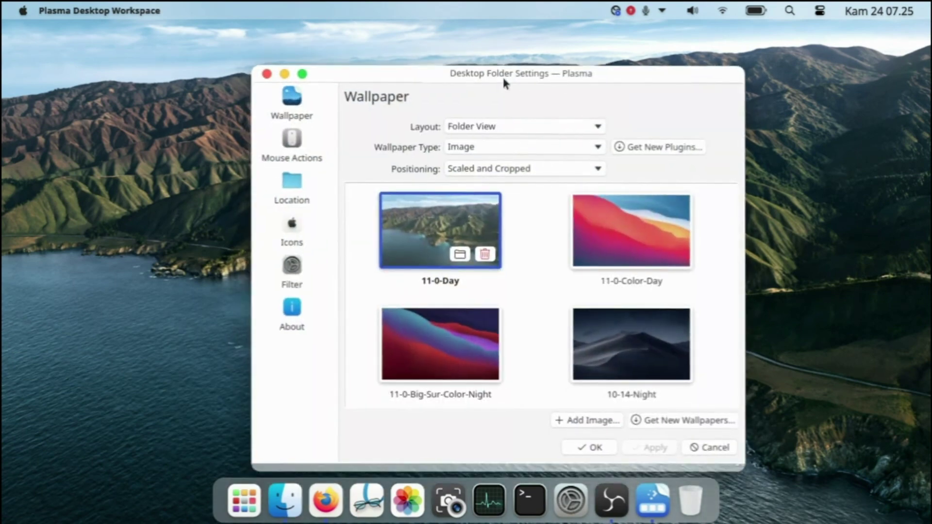
pyautogui.moveTo(503, 78); pyautogui.dragTo(517, 52)
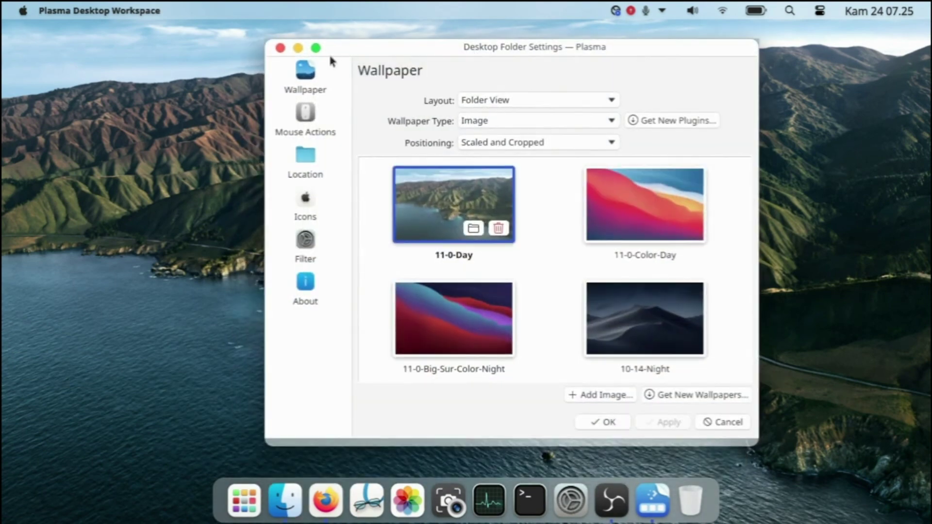
pyautogui.click(281, 48)
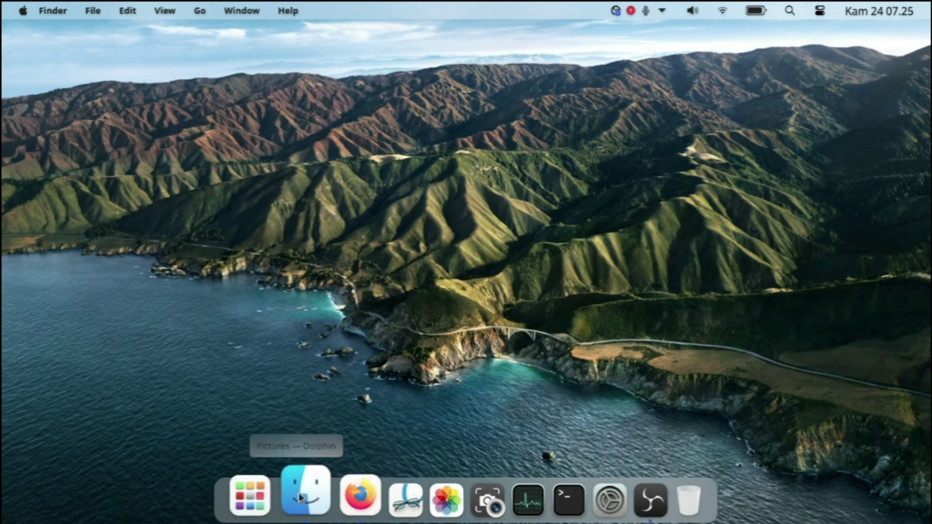
# Launch VLC media player, pin its launcher to the dock and close the player window
pyautogui.click(251, 496)
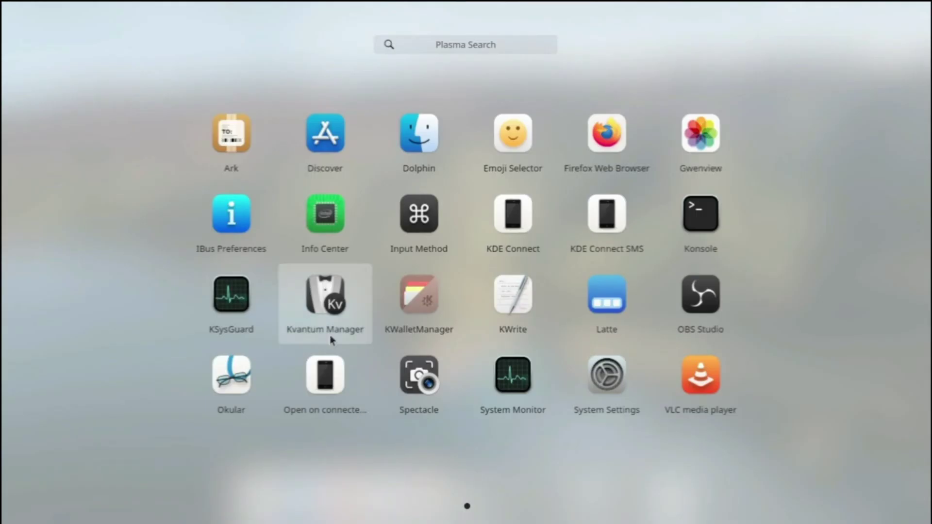
pyautogui.click(692, 396)
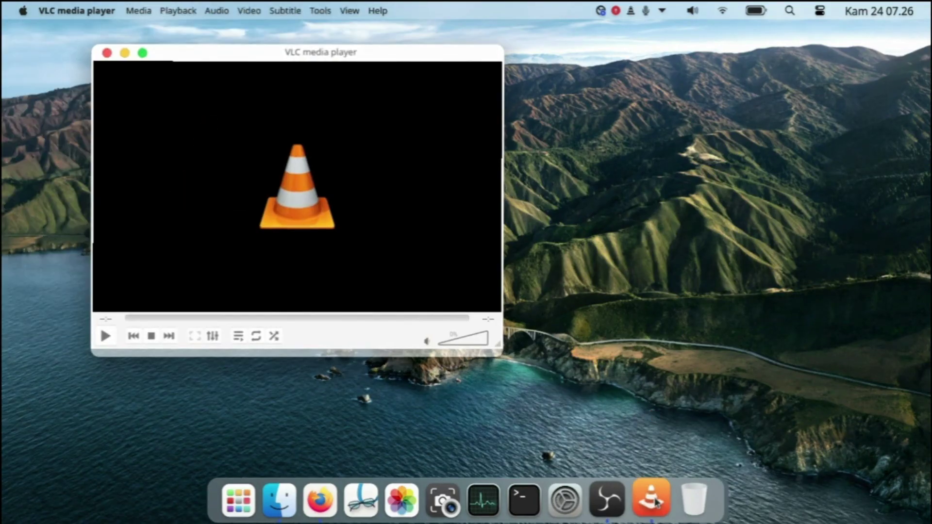
pyautogui.rightClick(655, 503)
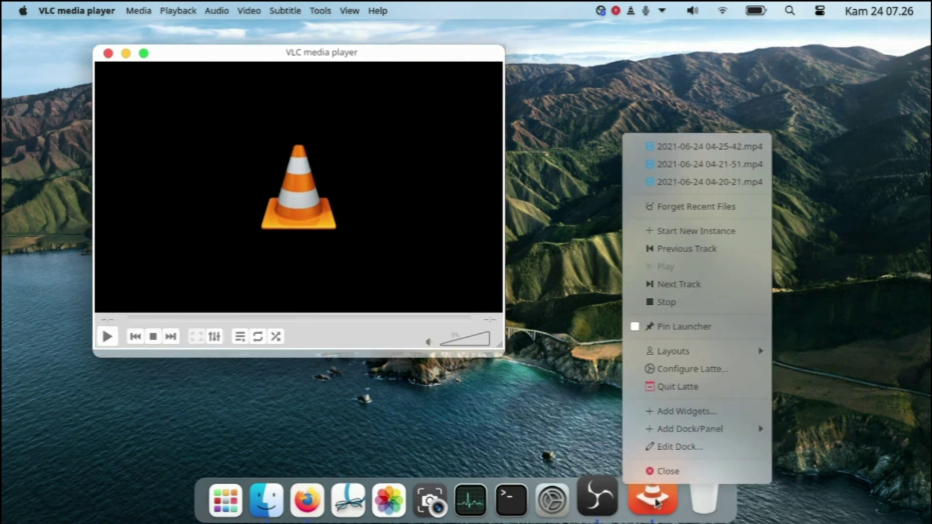
pyautogui.click(663, 328)
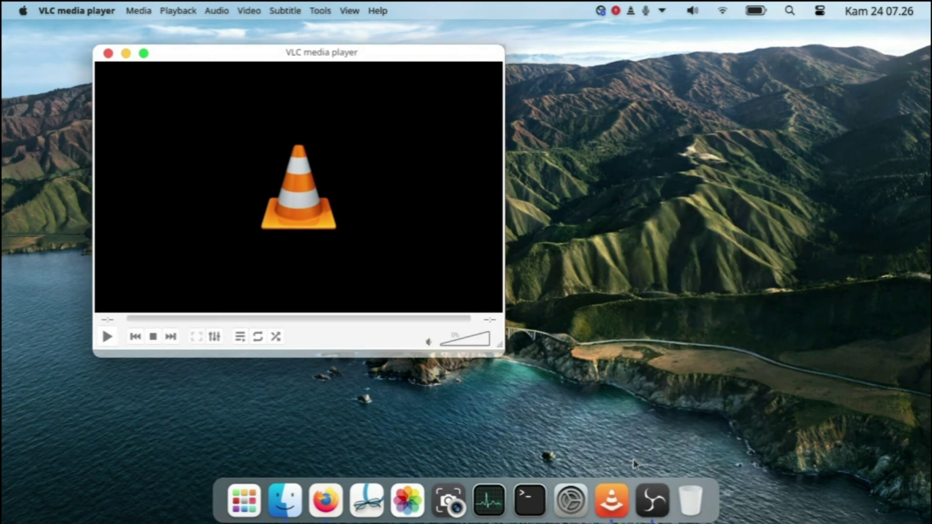
pyautogui.click(108, 53)
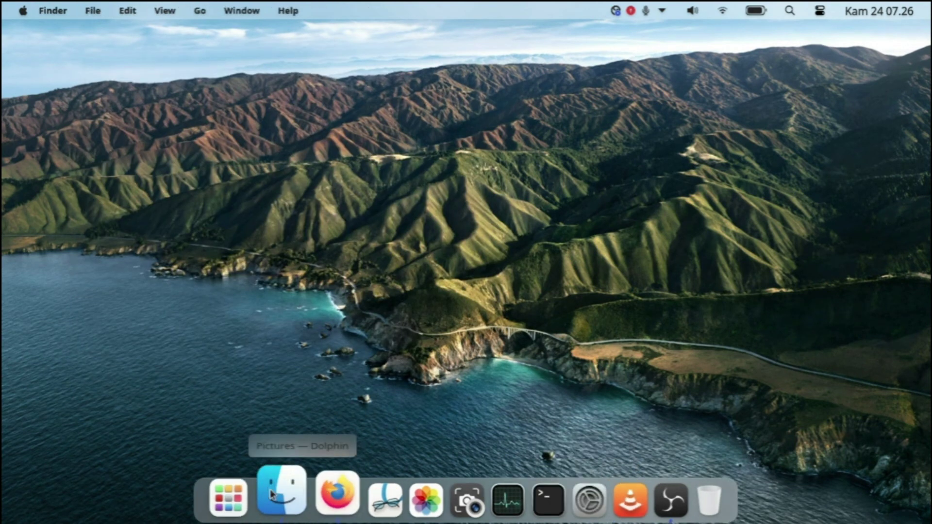
# Launch Ark from the application launcher, enlarge its window and move it higher on the desktop
pyautogui.click(228, 498)
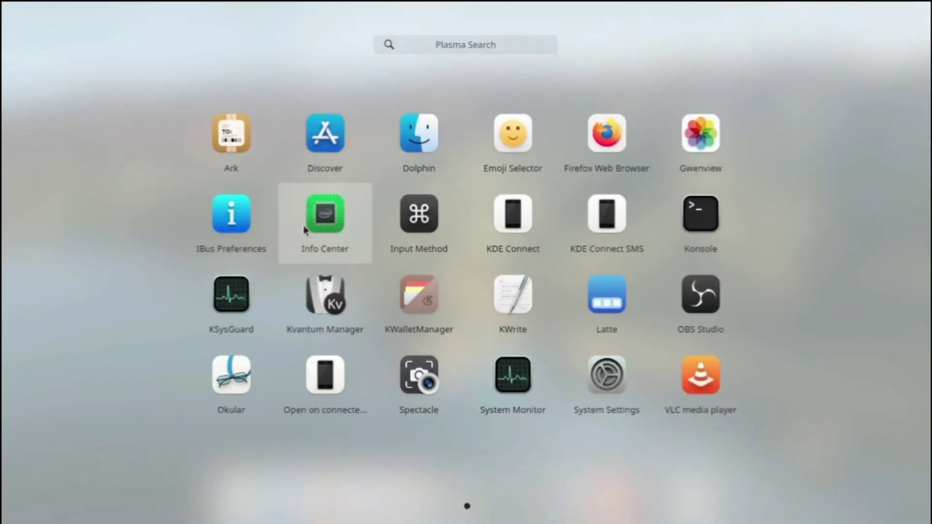
pyautogui.click(252, 153)
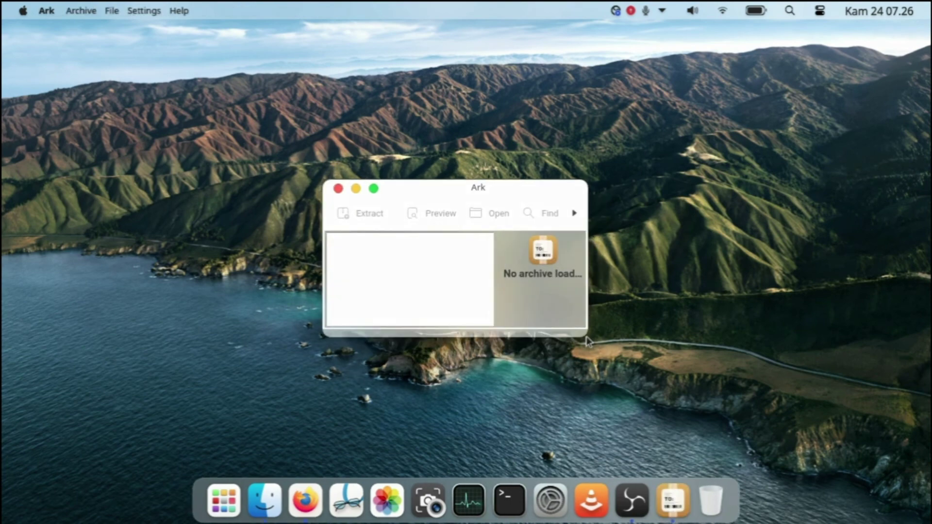
pyautogui.moveTo(587, 340); pyautogui.dragTo(682, 487)
pyautogui.moveTo(529, 187); pyautogui.dragTo(501, 114)
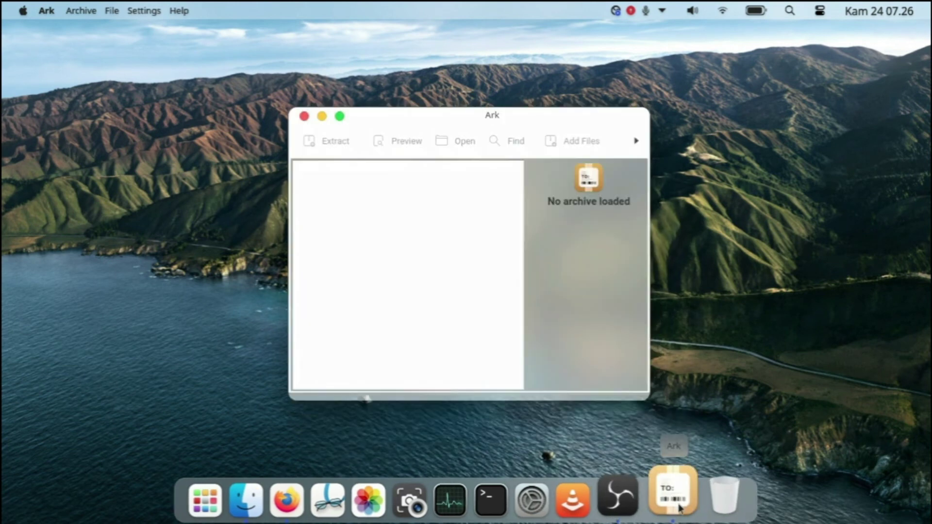
# Pin Ark's launcher to the dock and place it between the Gwenview and Spectacle icons
pyautogui.rightClick(680, 508)
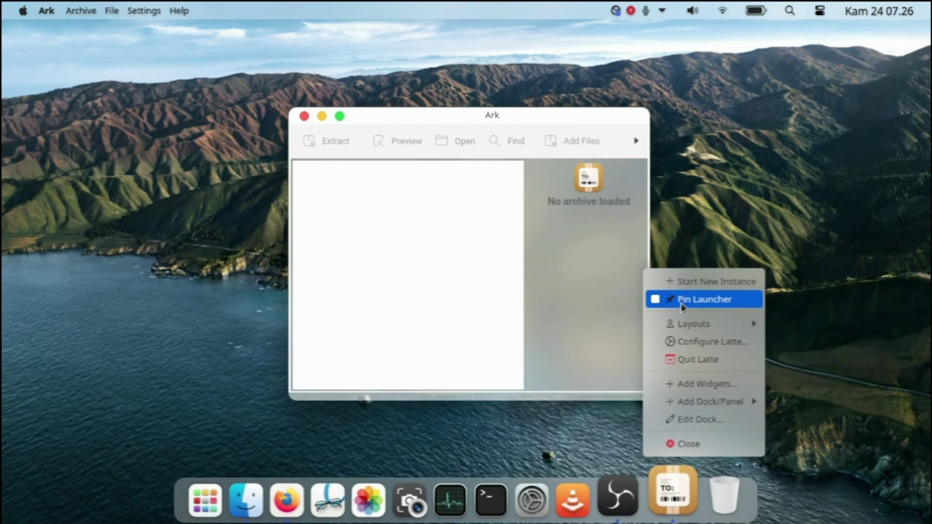
pyautogui.click(681, 301)
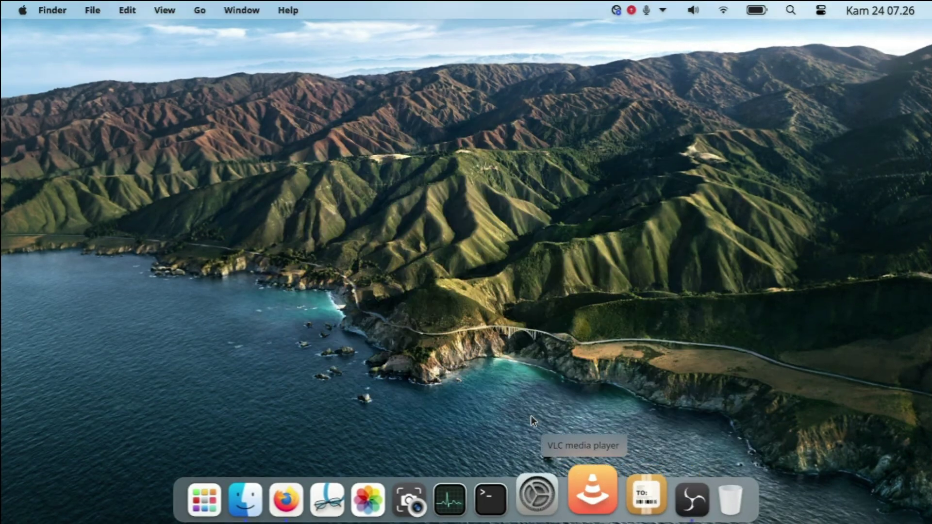
pyautogui.moveTo(638, 492); pyautogui.dragTo(430, 488)
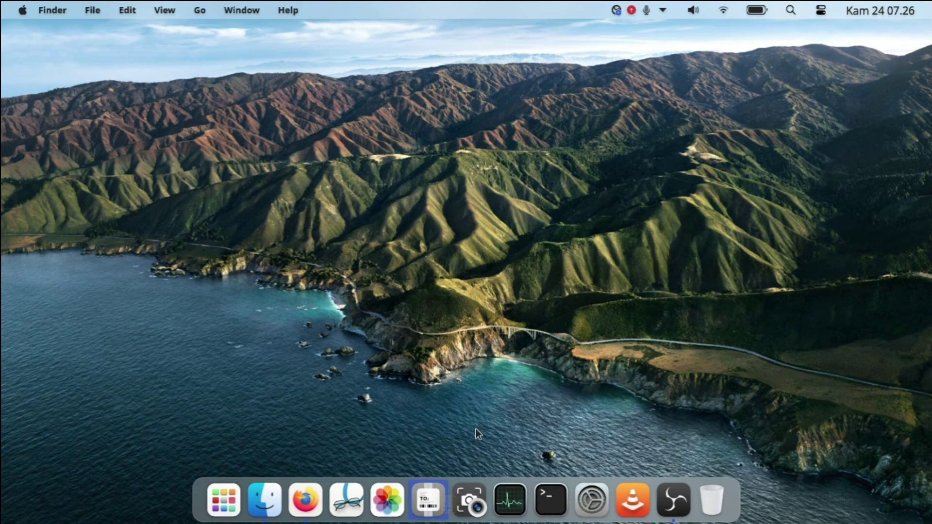
# Switch to Konsole and open the settings of its profile "Profile 1" for editing
pyautogui.click(547, 490)
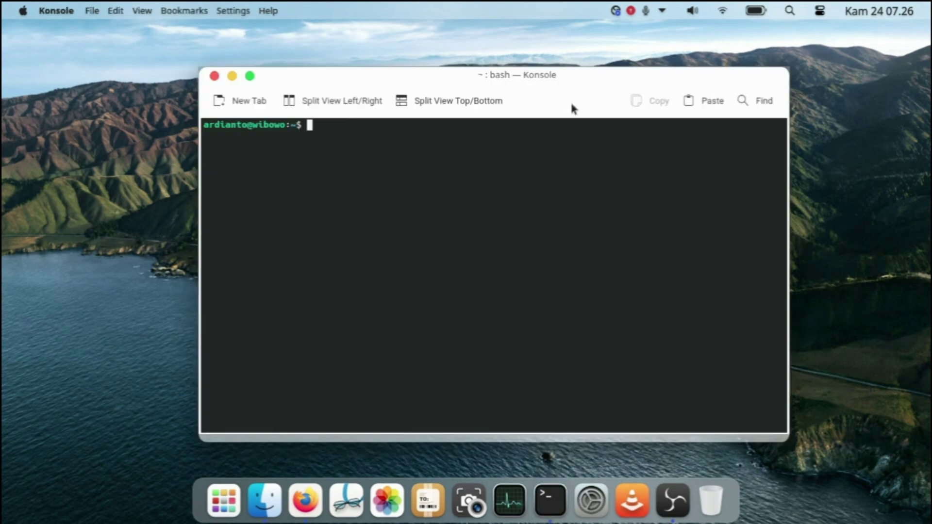
pyautogui.rightClick(572, 106)
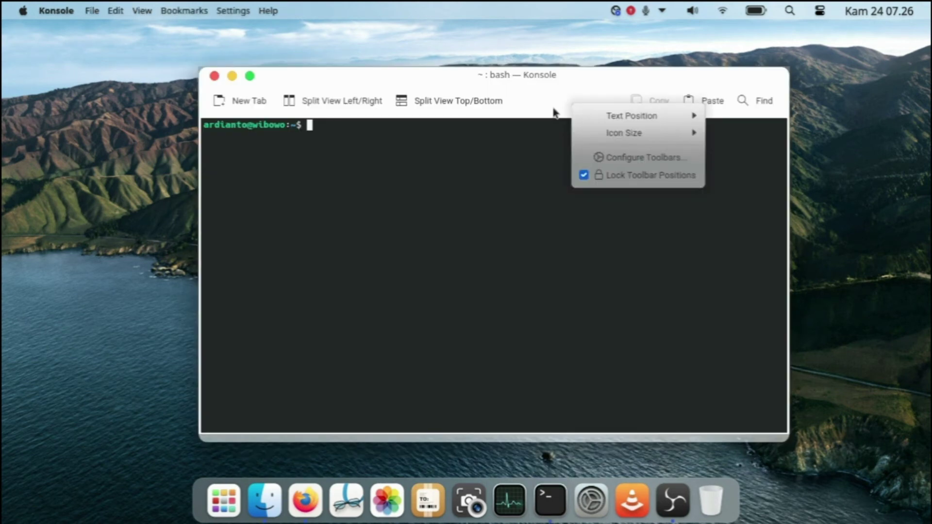
pyautogui.click(95, 12)
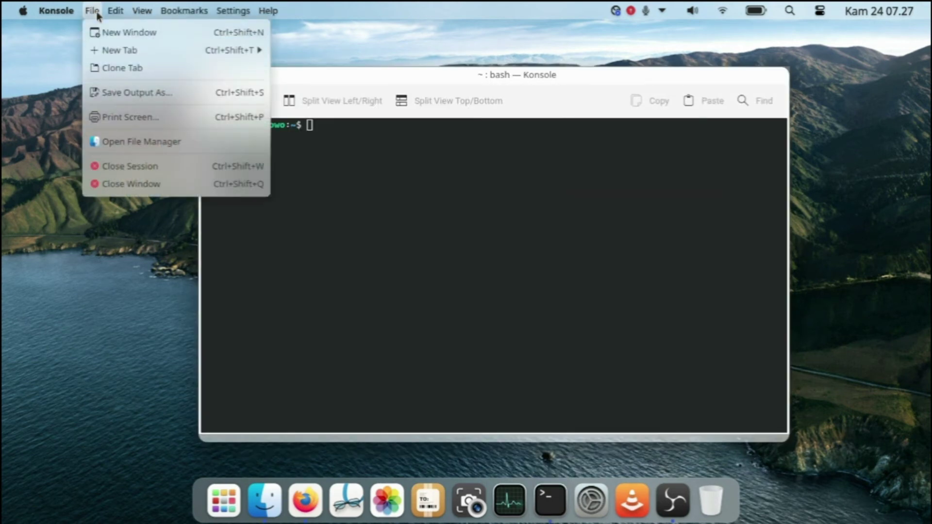
pyautogui.moveTo(233, 11)
pyautogui.click(246, 29)
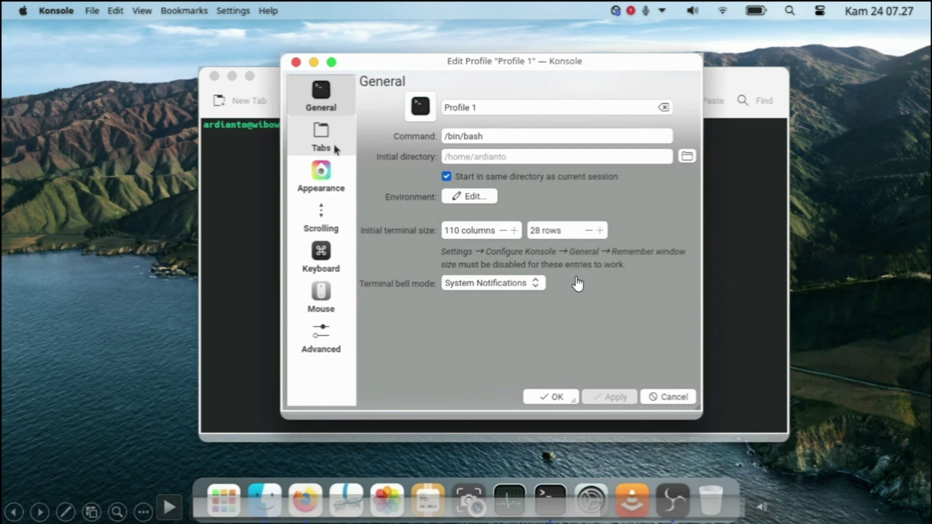
# Select the Breeze color scheme in the appearance settings of the Konsole profile
pyautogui.click(333, 150)
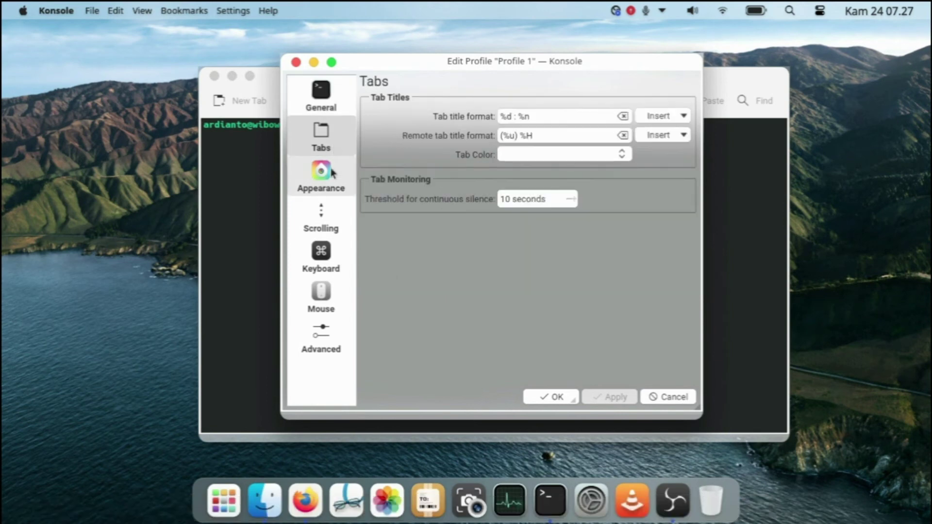
pyautogui.click(326, 182)
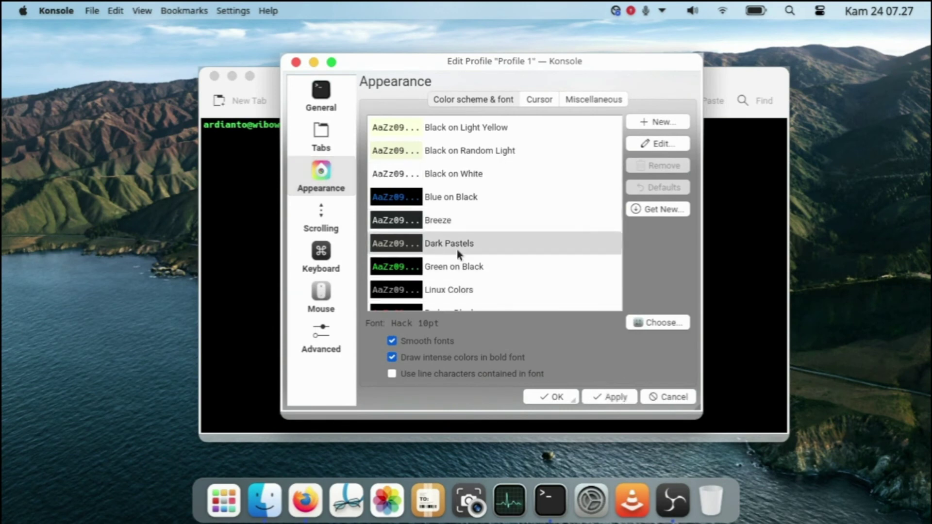
pyautogui.click(490, 199)
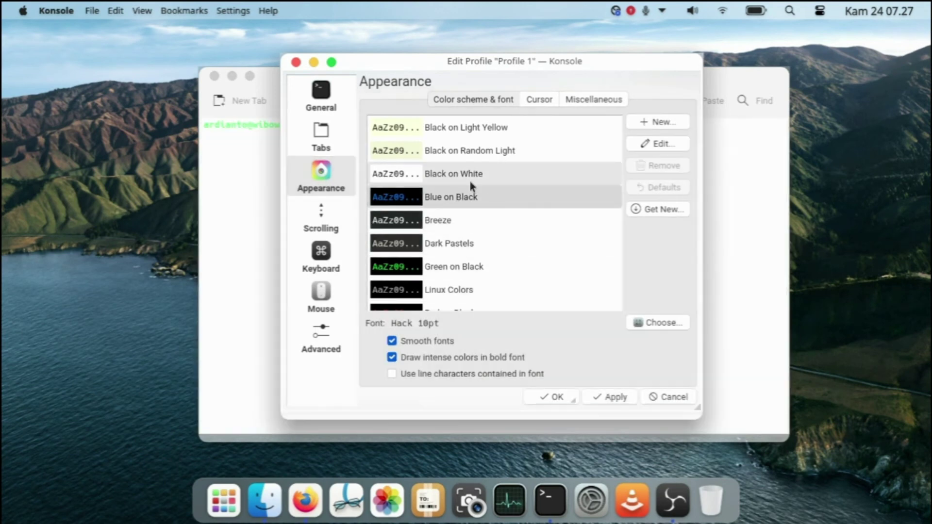
pyautogui.click(472, 221)
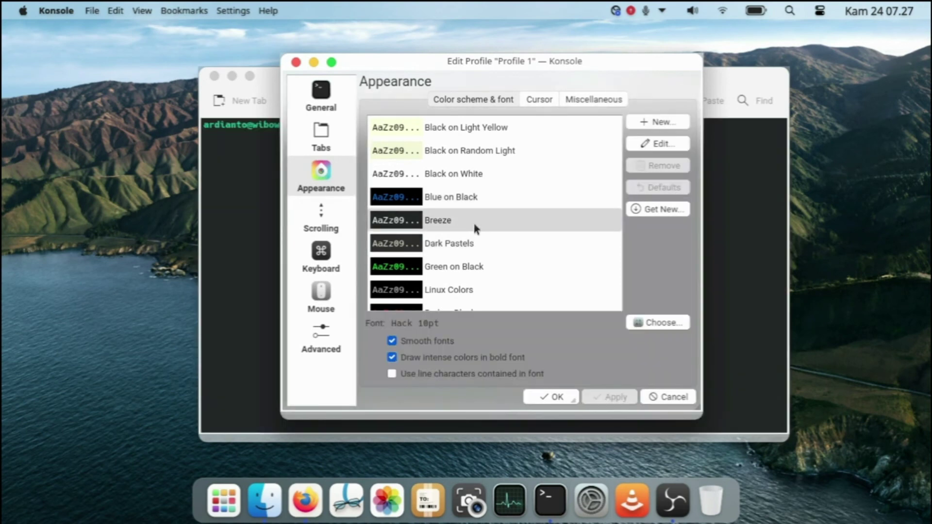
# Edit the Breeze color scheme and apply a background transparency of 14%
pyautogui.click(658, 144)
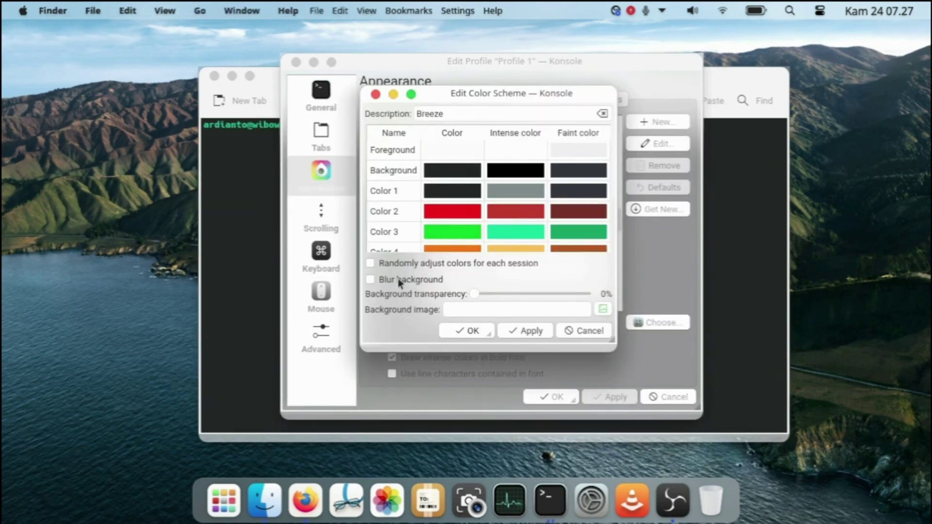
pyautogui.click(371, 280)
pyautogui.click(371, 282)
pyautogui.moveTo(471, 293); pyautogui.dragTo(487, 295)
pyautogui.click(526, 332)
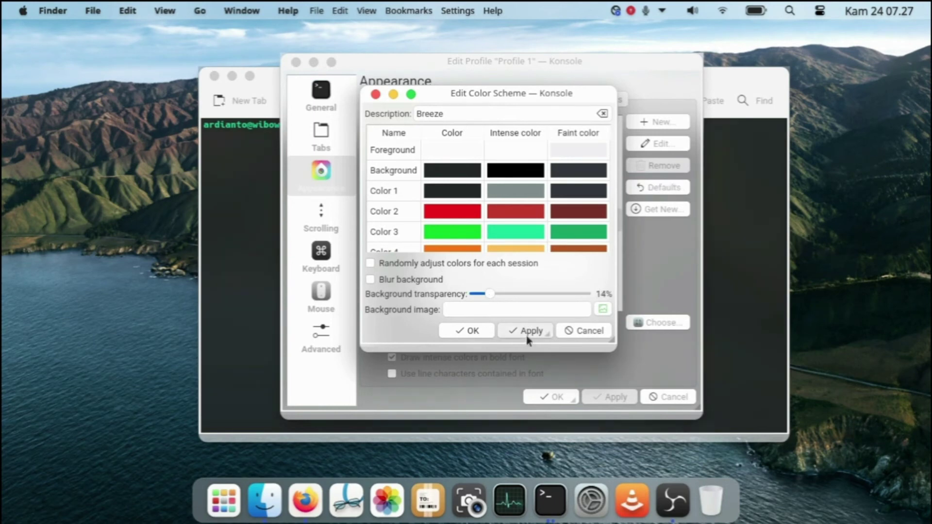
pyautogui.moveTo(487, 294)
pyautogui.mouseDown()
pyautogui.moveTo(521, 290)
pyautogui.moveTo(490, 290)
pyautogui.mouseUp()
pyautogui.click(528, 333)
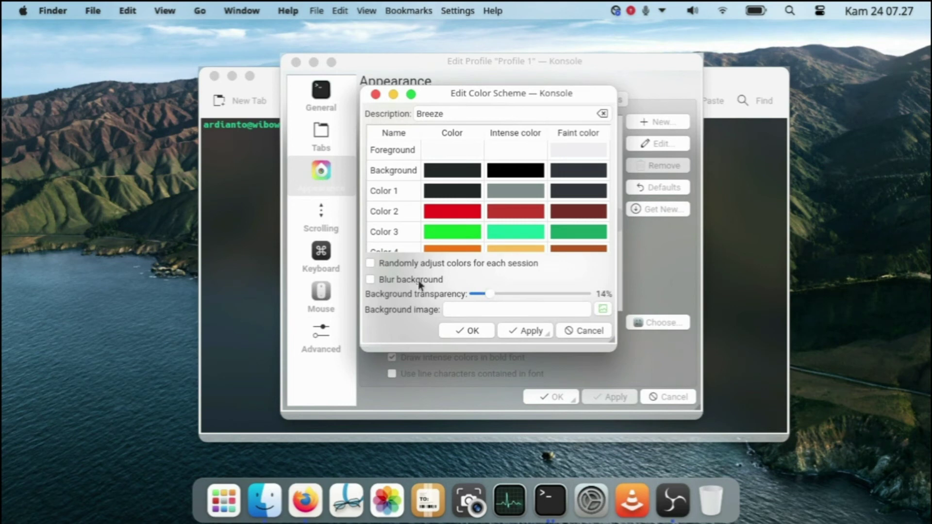
# Try background blur on the Breeze color scheme, applying it with transparency at 14%, 11% and again 14%
pyautogui.click(371, 280)
pyautogui.click(525, 331)
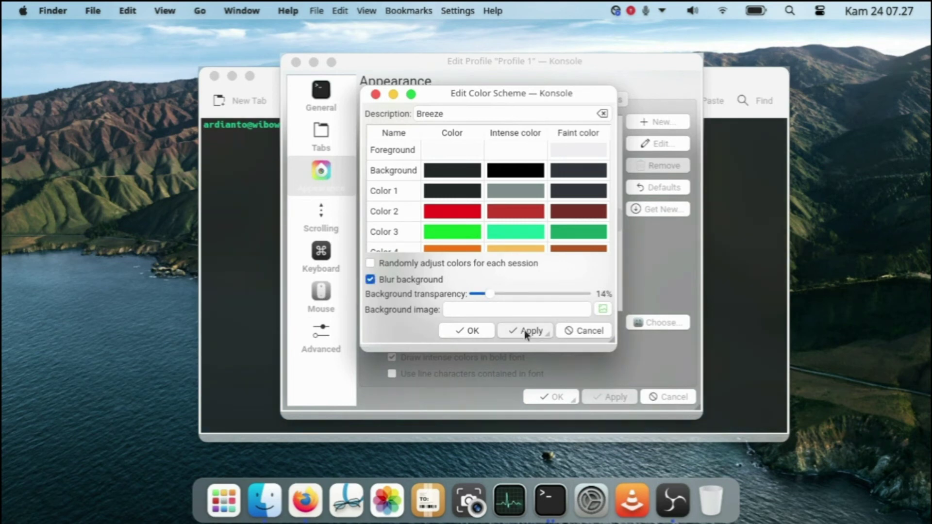
pyautogui.moveTo(490, 293)
pyautogui.mouseDown()
pyautogui.moveTo(527, 294)
pyautogui.moveTo(487, 293)
pyautogui.mouseUp()
pyautogui.click(531, 332)
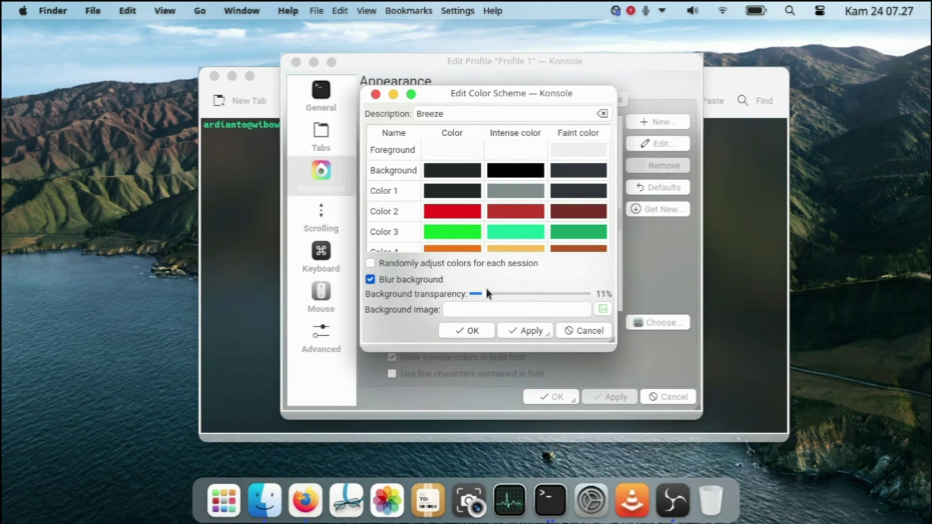
pyautogui.moveTo(489, 289); pyautogui.dragTo(490, 292)
pyautogui.scroll(-2, 474, 189)
pyautogui.scroll(3, 475, 189)
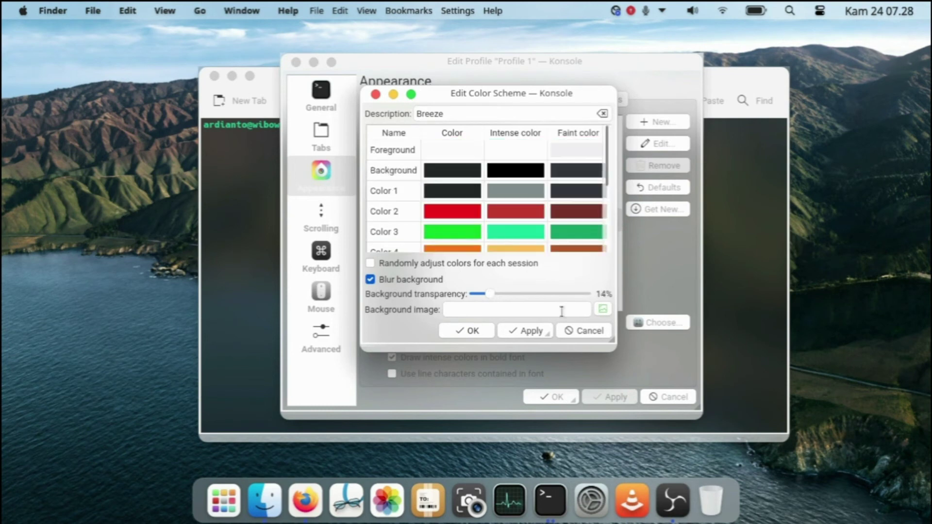
pyautogui.click(529, 330)
# Turn off background blur for the Breeze scheme and save both the color scheme and the profile settings
pyautogui.click(410, 281)
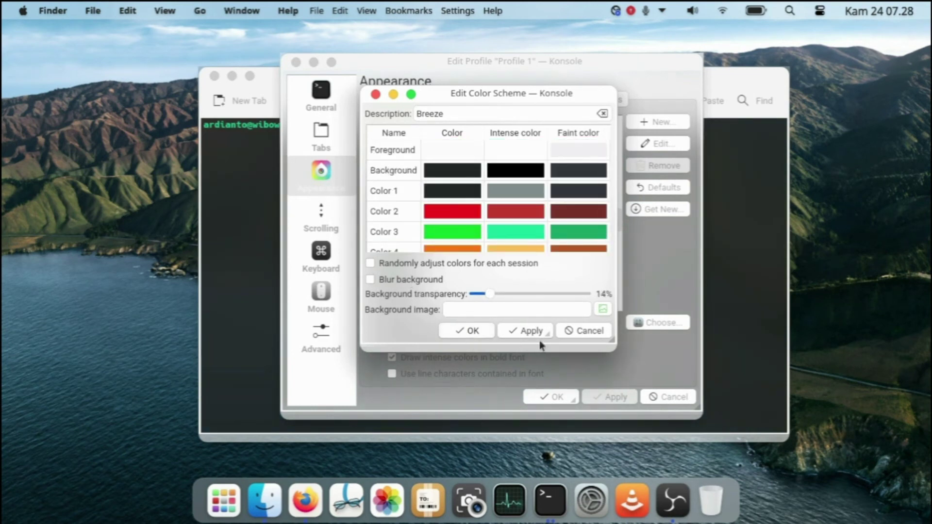
pyautogui.click(454, 331)
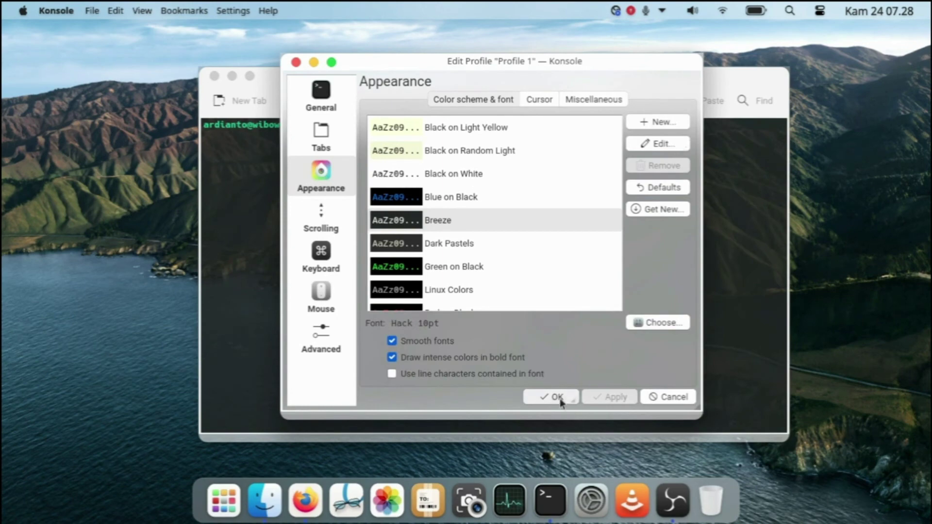
pyautogui.click(558, 397)
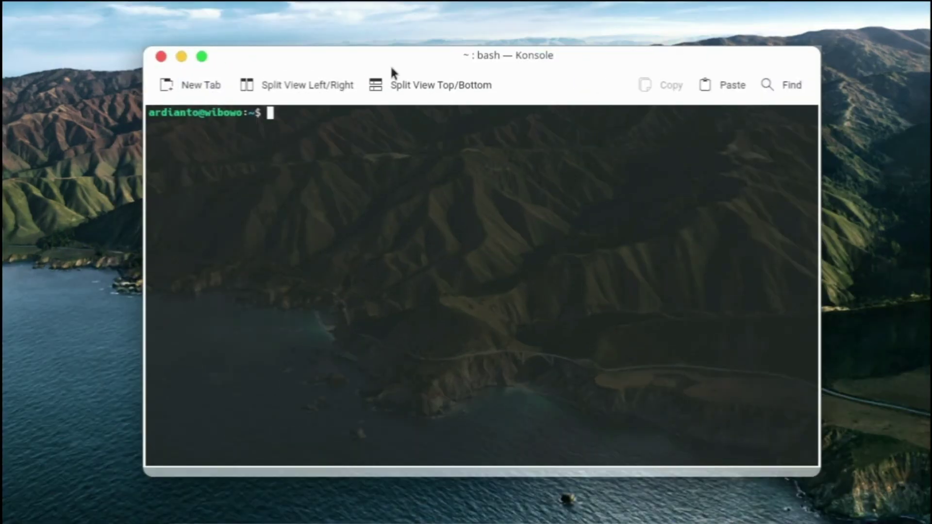
# Remove Copy, Paste, Find and the expanding spacer from Konsole's Session Toolbar <session> and save the toolbar configuration
pyautogui.rightClick(518, 83)
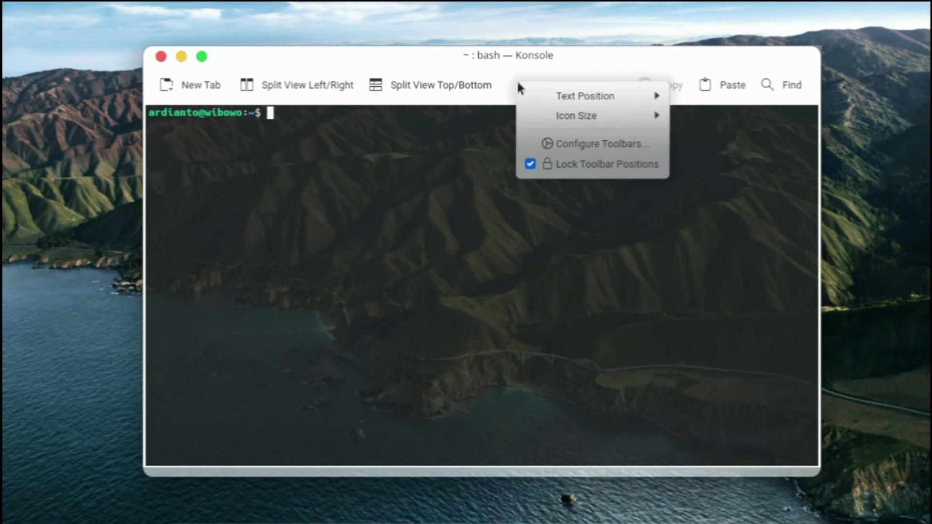
pyautogui.click(579, 143)
pyautogui.click(545, 198)
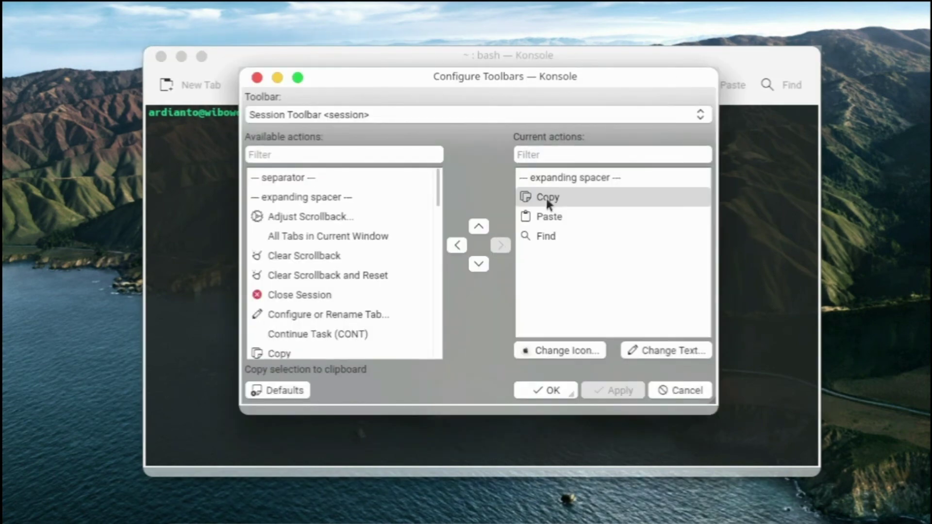
pyautogui.click(464, 247)
pyautogui.click(552, 179)
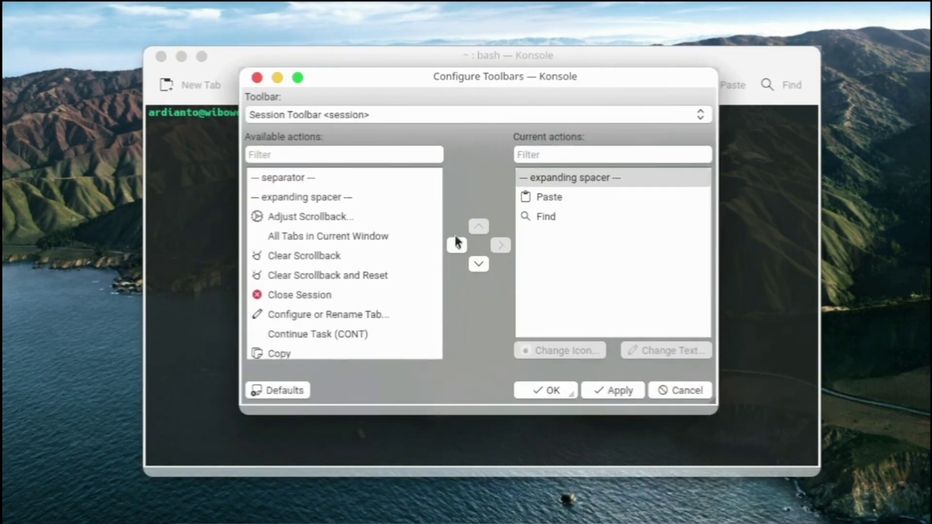
pyautogui.click(457, 244)
pyautogui.click(542, 198)
pyautogui.click(457, 246)
pyautogui.click(541, 180)
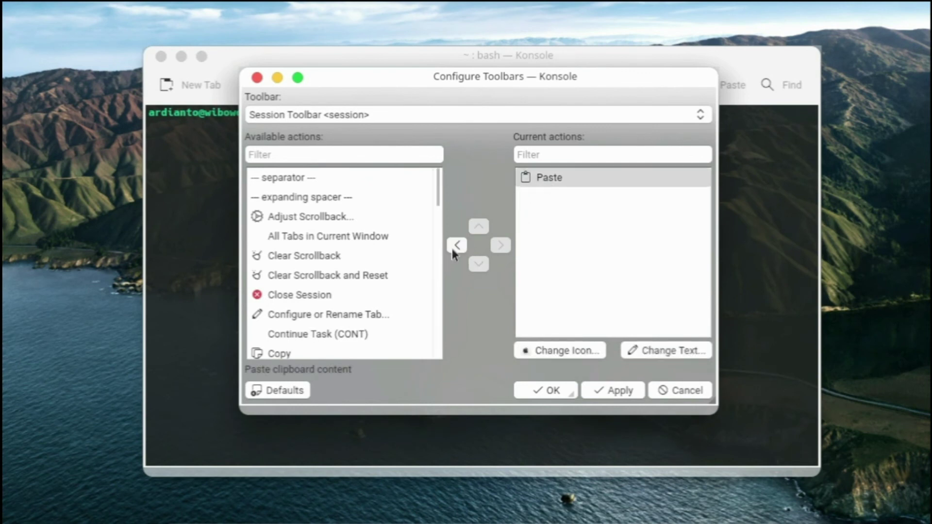
pyautogui.click(457, 245)
pyautogui.click(612, 391)
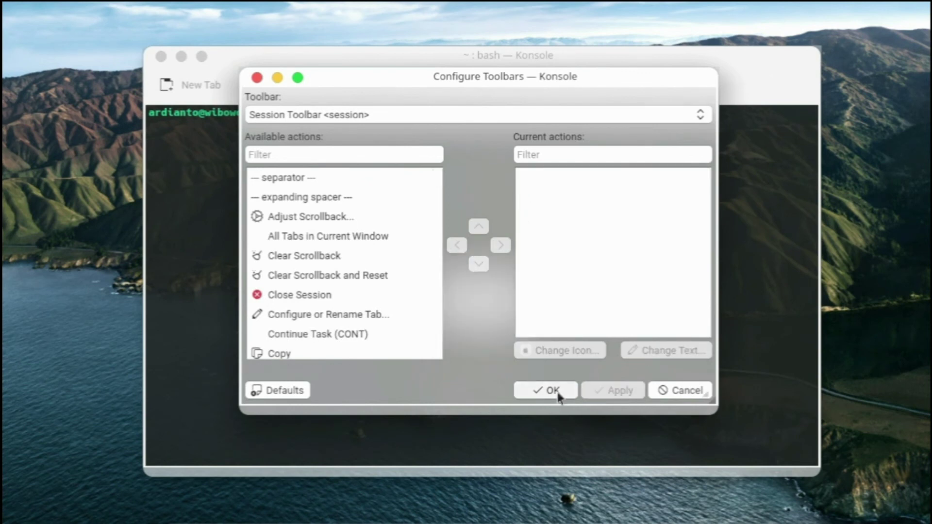
pyautogui.click(555, 391)
# Remove New Tab, Split View Left/Right and Split View Top/Bottom from Main Toolbar <konsole> and save the toolbar configuration
pyautogui.rightClick(508, 86)
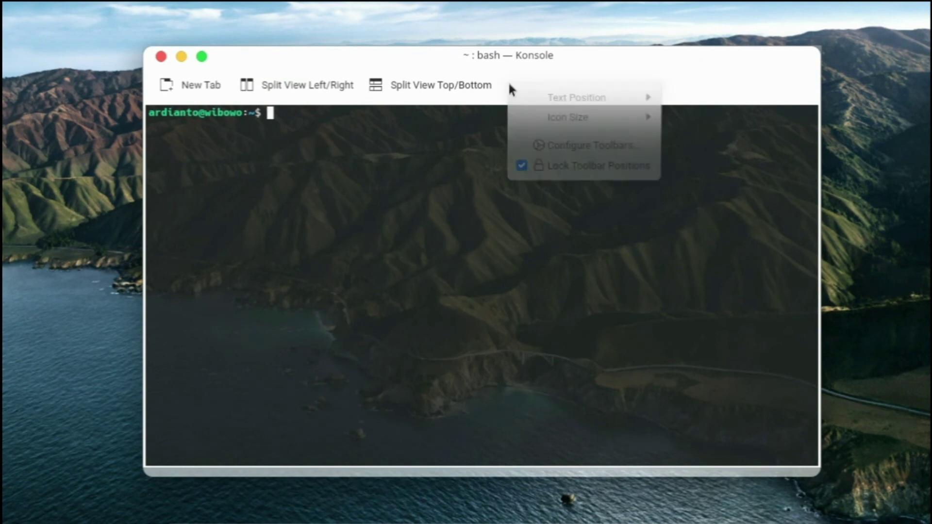
pyautogui.rightClick(470, 86)
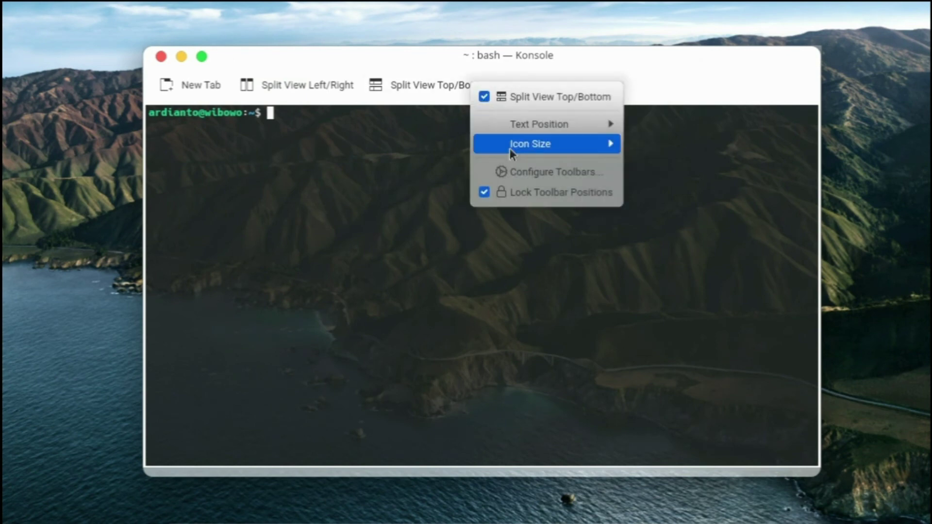
pyautogui.click(518, 169)
pyautogui.click(541, 177)
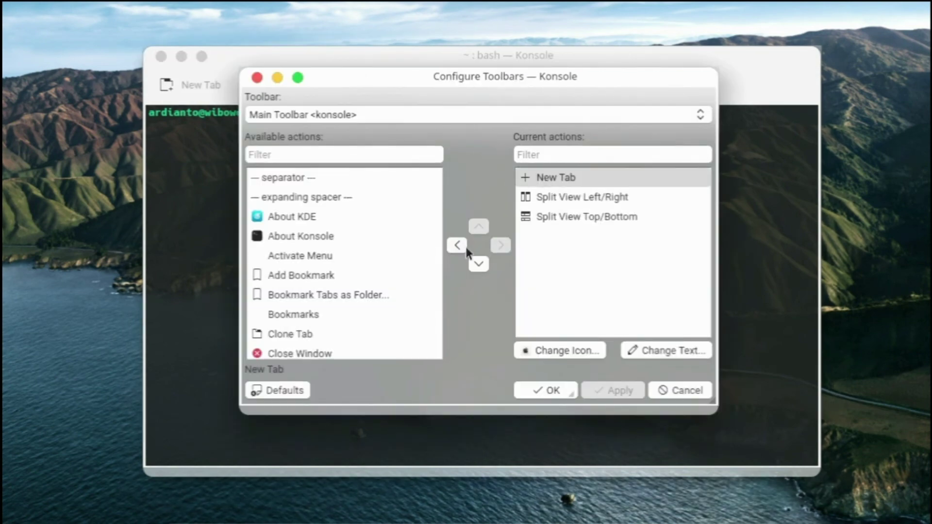
pyautogui.click(460, 244)
pyautogui.click(543, 199)
pyautogui.click(448, 251)
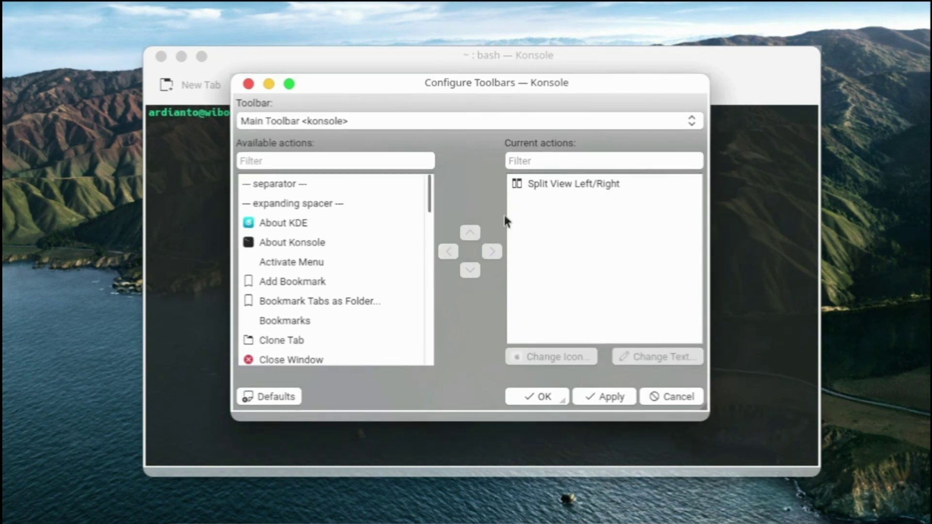
pyautogui.click(448, 251)
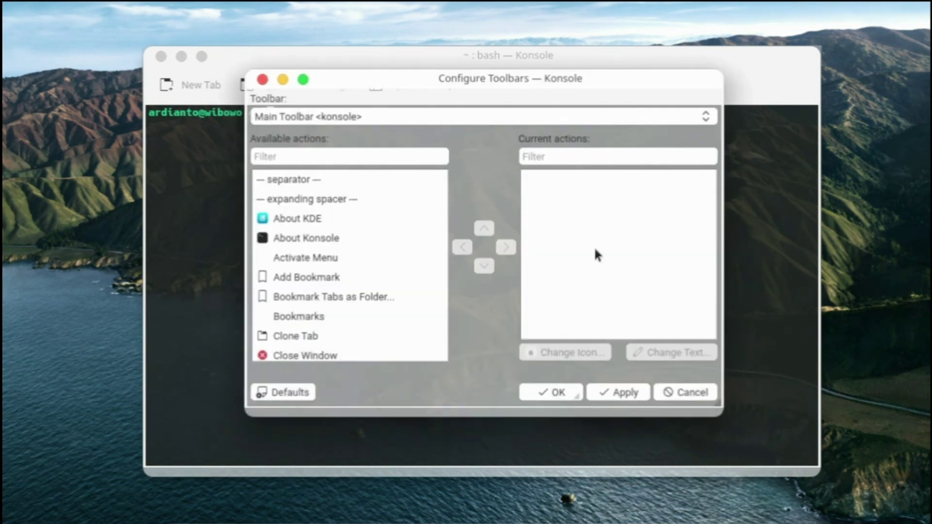
pyautogui.click(622, 393)
pyautogui.click(552, 392)
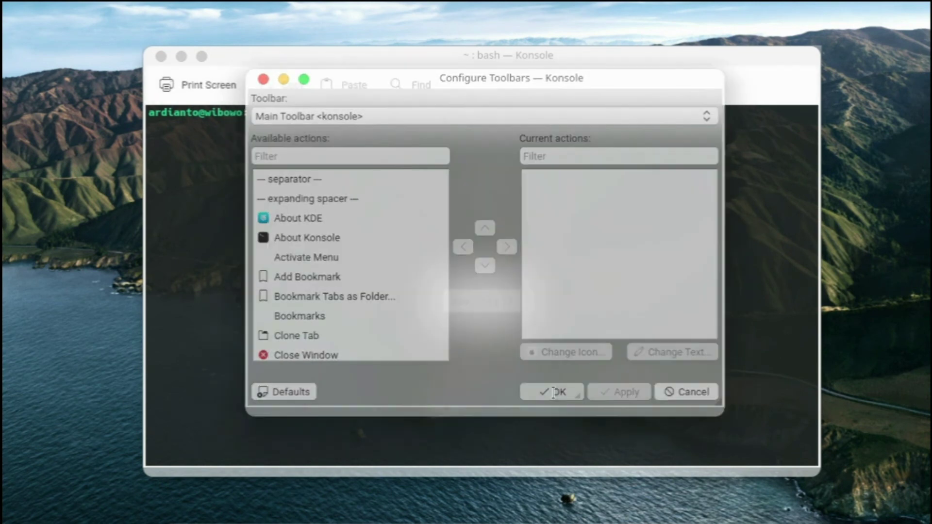
# Remove Print Screen, Copy, Paste, Find and both separators from Main Toolbar <session> and save the toolbar configuration
pyautogui.rightClick(342, 90)
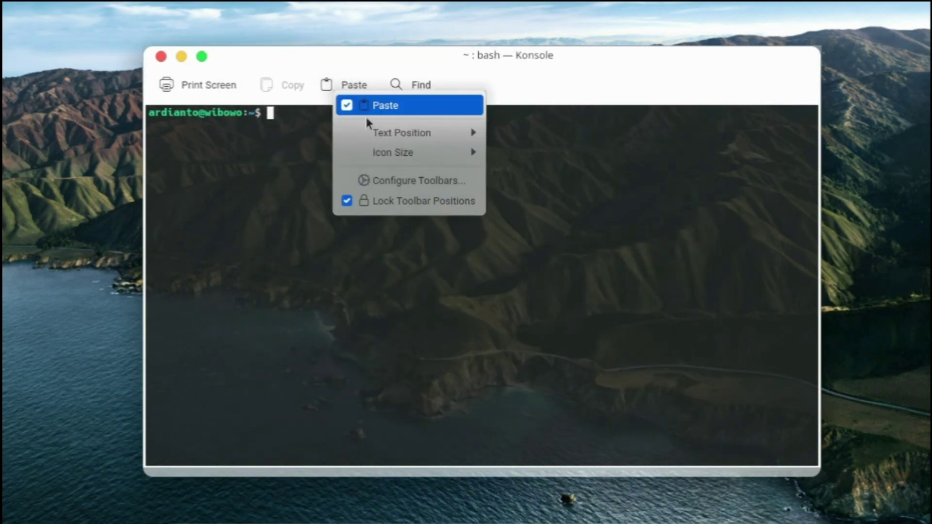
pyautogui.click(397, 182)
pyautogui.click(540, 178)
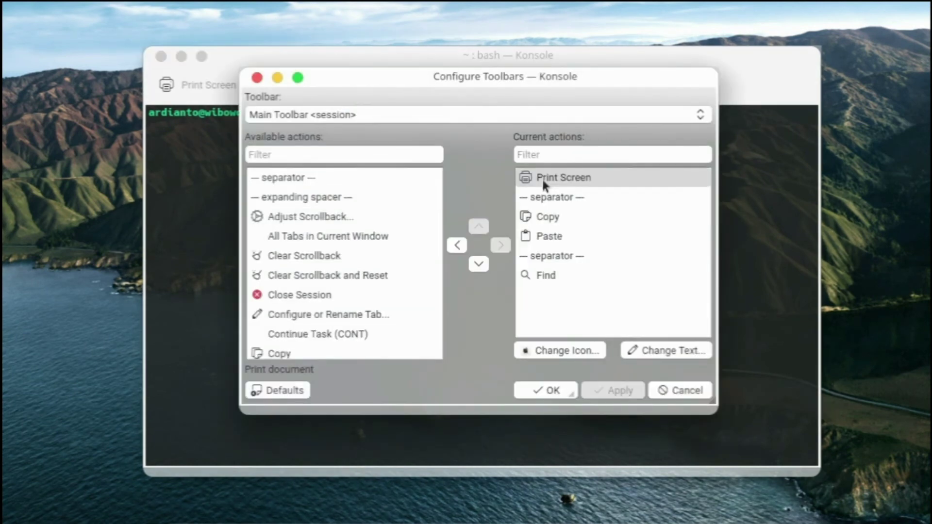
pyautogui.click(459, 245)
pyautogui.click(520, 178)
pyautogui.click(455, 245)
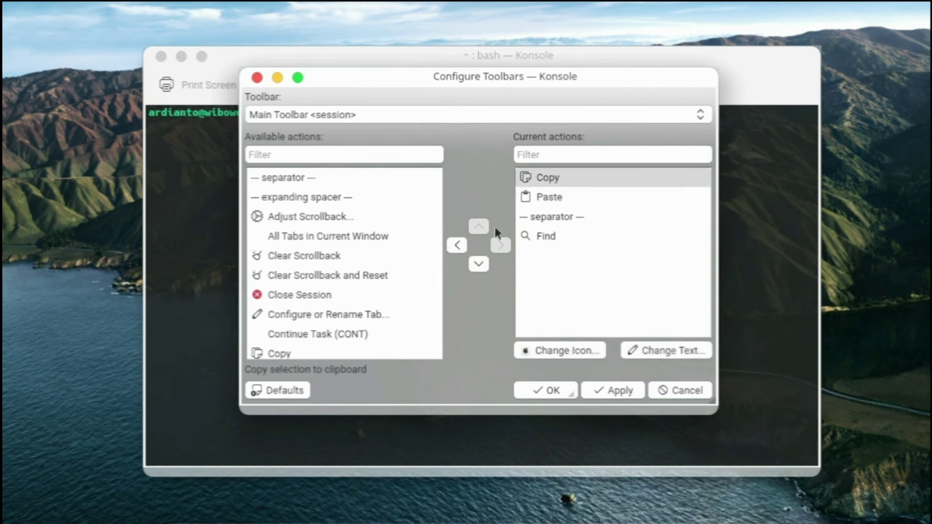
pyautogui.click(454, 247)
pyautogui.click(546, 181)
pyautogui.click(455, 246)
pyautogui.click(524, 196)
pyautogui.click(457, 245)
pyautogui.click(529, 178)
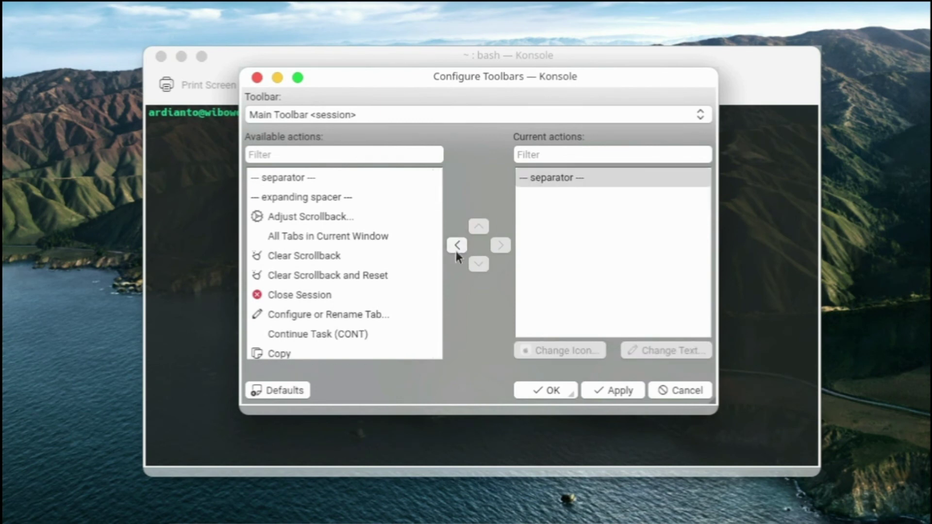
pyautogui.click(457, 245)
pyautogui.click(601, 387)
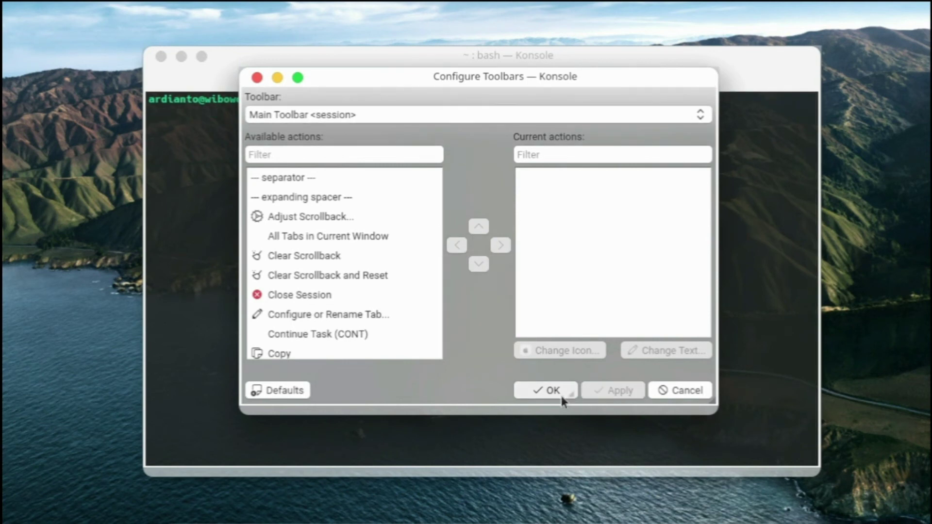
pyautogui.click(561, 395)
# Unlock Konsole's toolbar positions and hide both the Main Toolbar and the Session Toolbar
pyautogui.rightClick(404, 83)
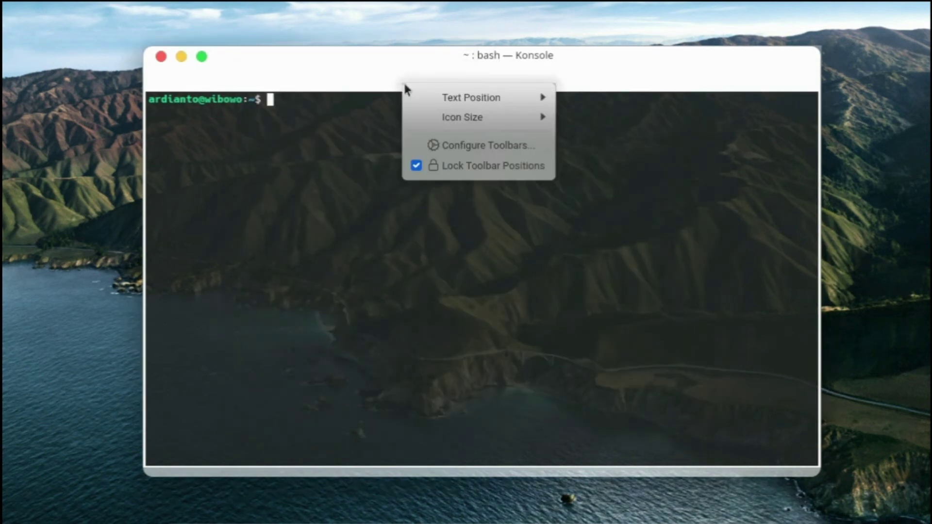
pyautogui.click(459, 164)
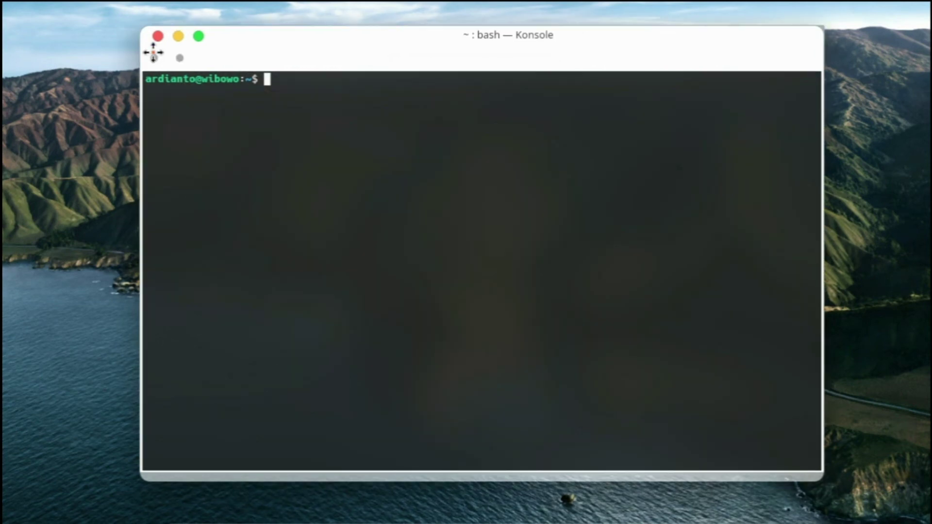
pyautogui.rightClick(155, 57)
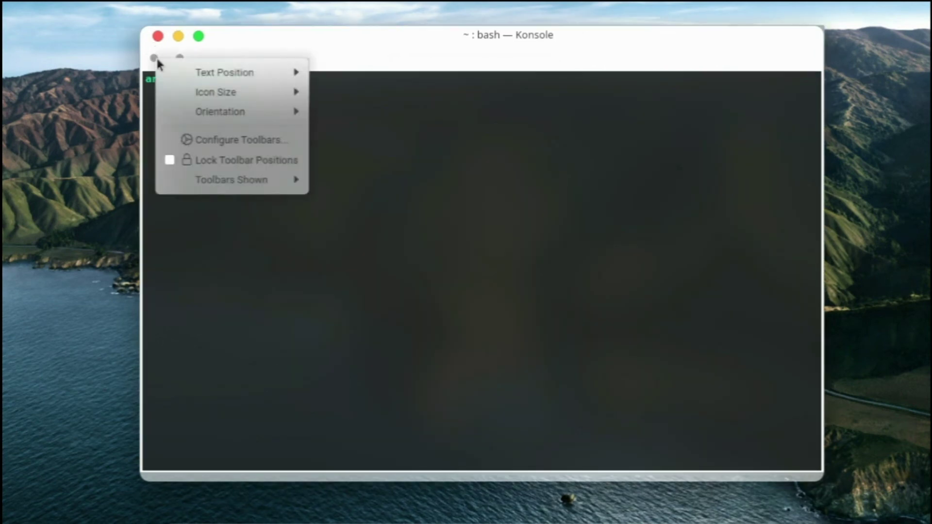
pyautogui.moveTo(219, 183)
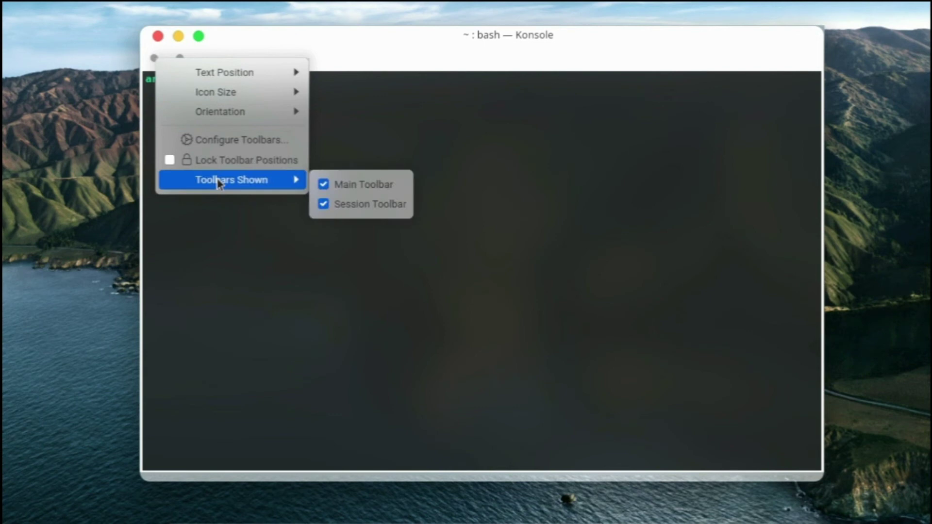
pyautogui.click(332, 180)
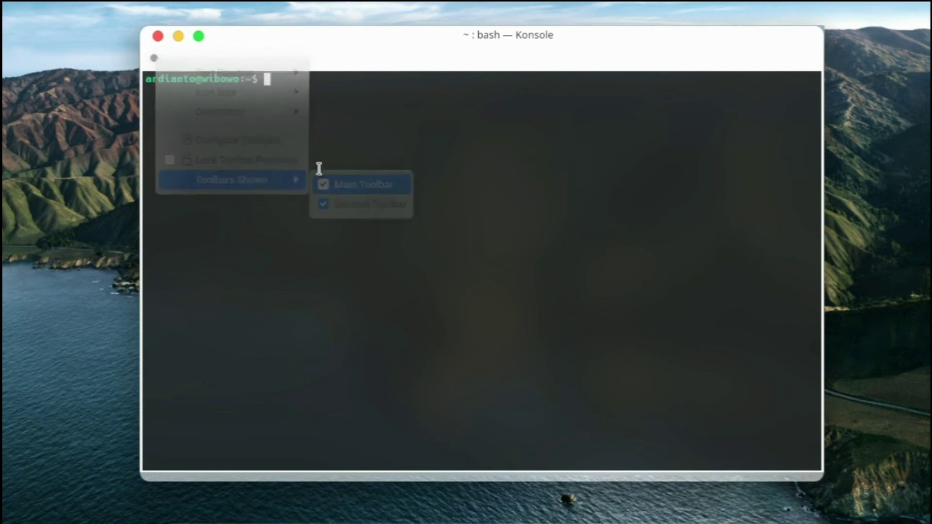
pyautogui.rightClick(156, 59)
pyautogui.moveTo(251, 187)
pyautogui.click(364, 204)
# Reposition the Konsole window slightly and run "sudo apt update", authenticating with the account password
pyautogui.moveTo(503, 37); pyautogui.dragTo(522, 45)
pyautogui.write('sudo apt updat')
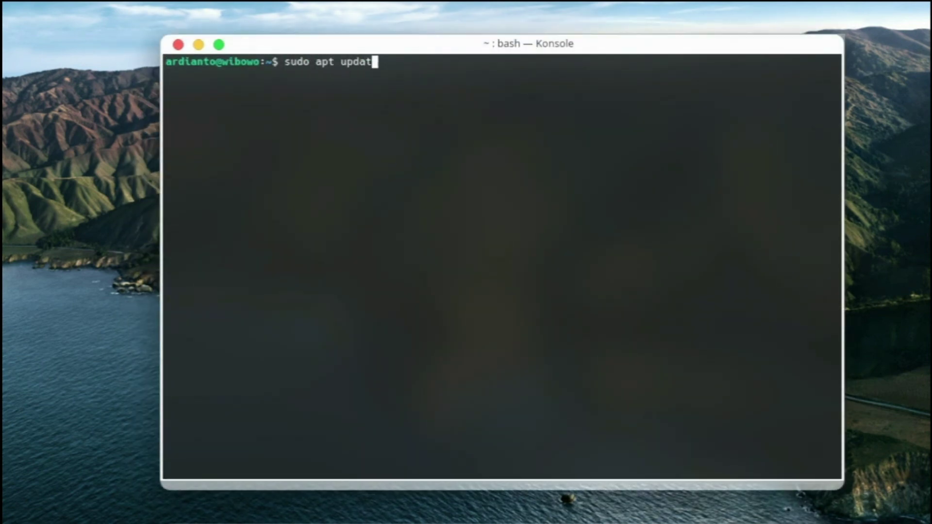
pyautogui.write('e')
pyautogui.press('Return')
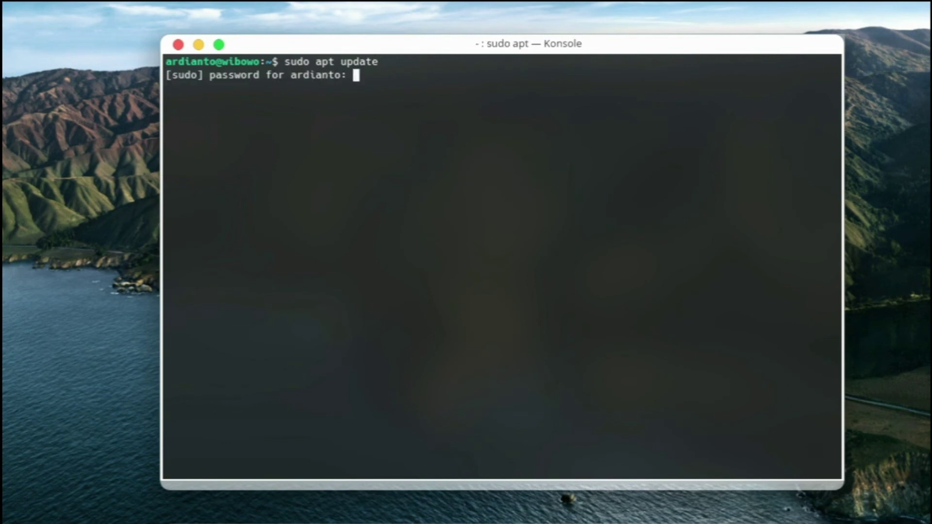
pyautogui.press('Return')
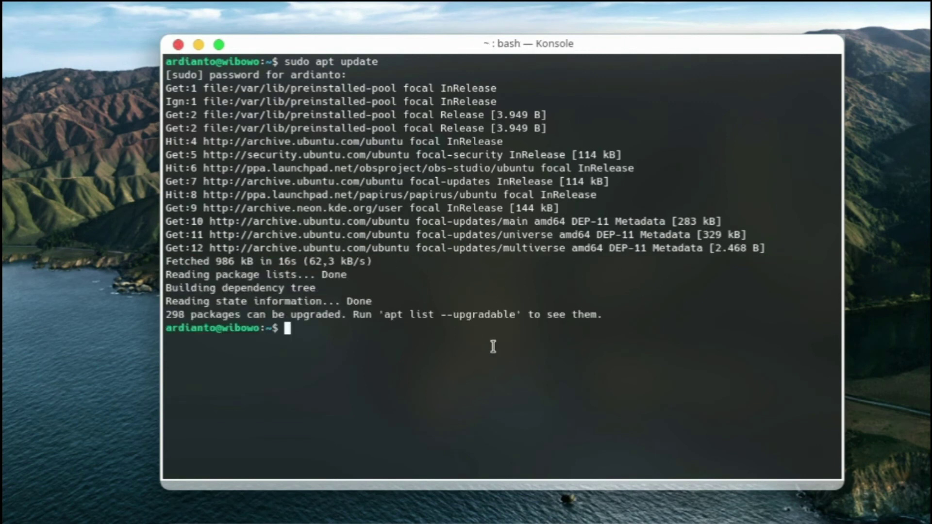
# End the terminal session with the exit command and switch to the Dolphin file manager
pyautogui.write('exit')
pyautogui.press('Return')
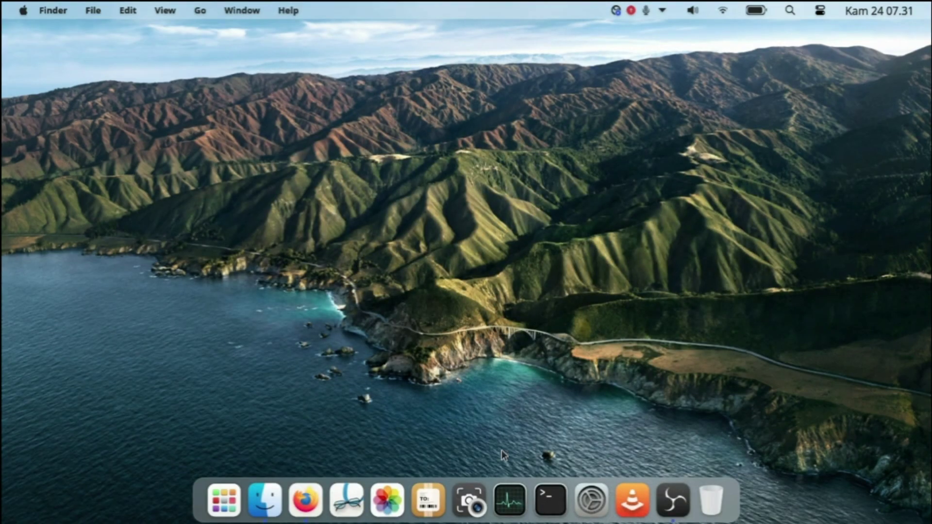
pyautogui.click(265, 500)
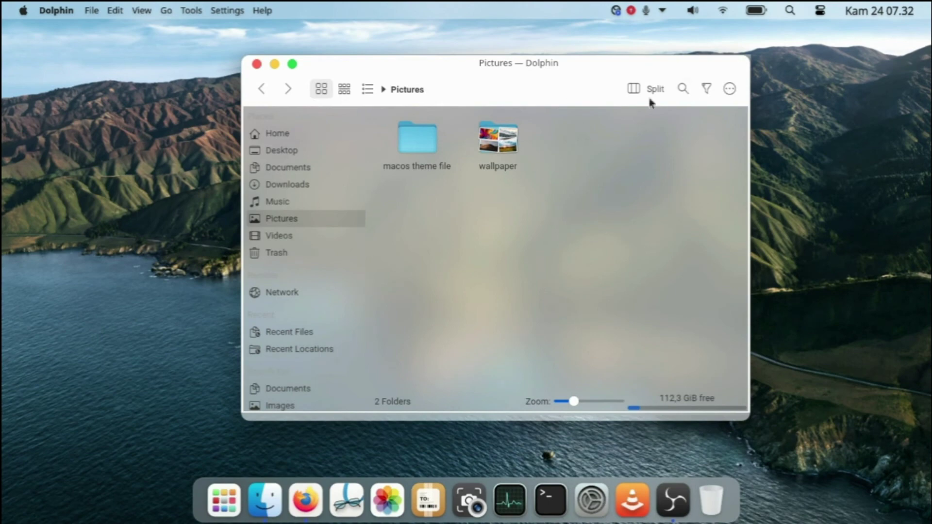
pyautogui.click(494, 88)
pyautogui.doubleClick(506, 70)
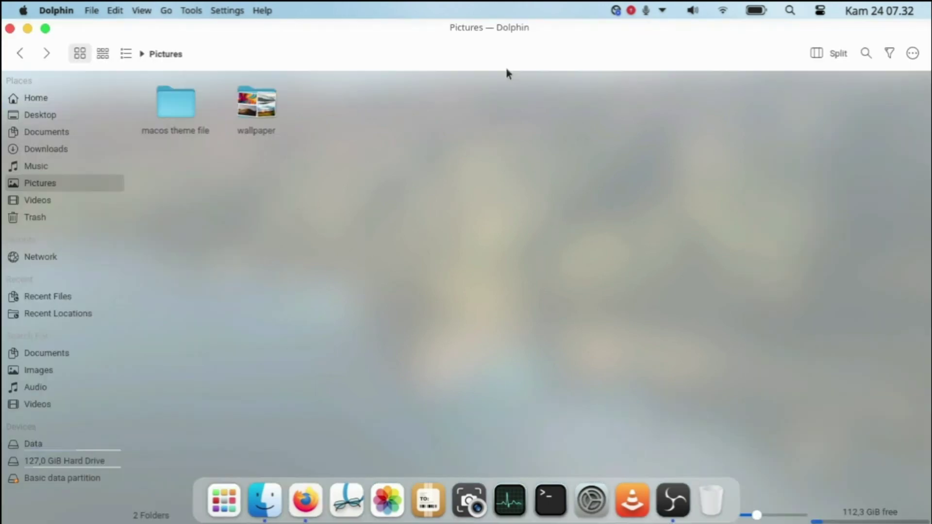
pyautogui.doubleClick(505, 29)
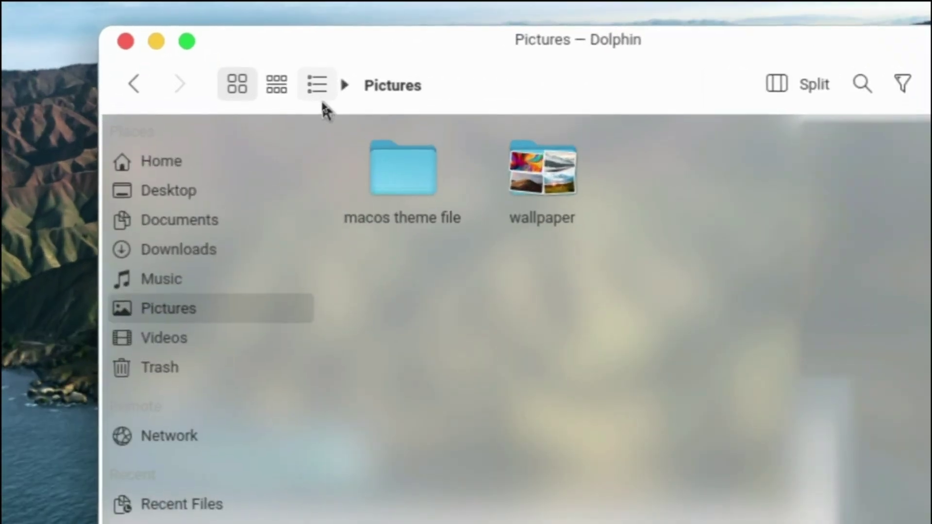
# Open Dolphin's toolbar configuration and add two expanding spacers to the current actions
pyautogui.rightClick(322, 102)
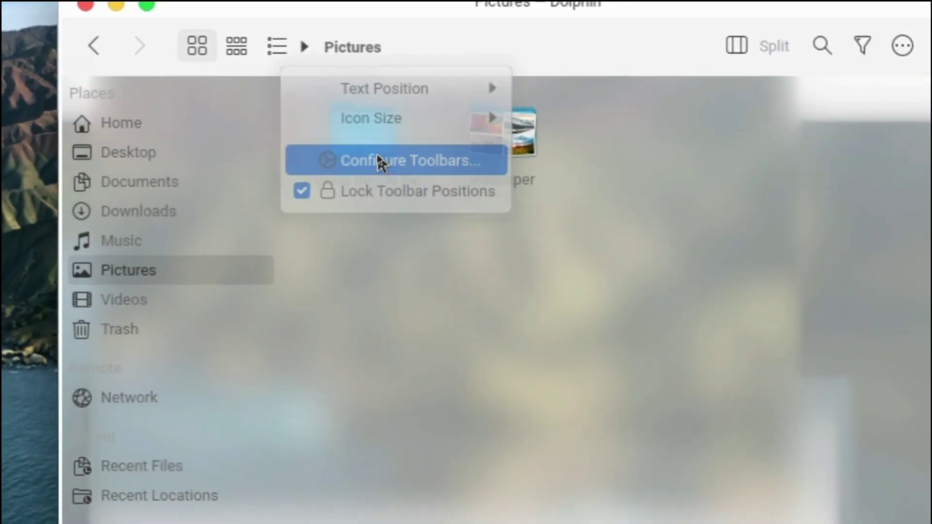
pyautogui.click(381, 163)
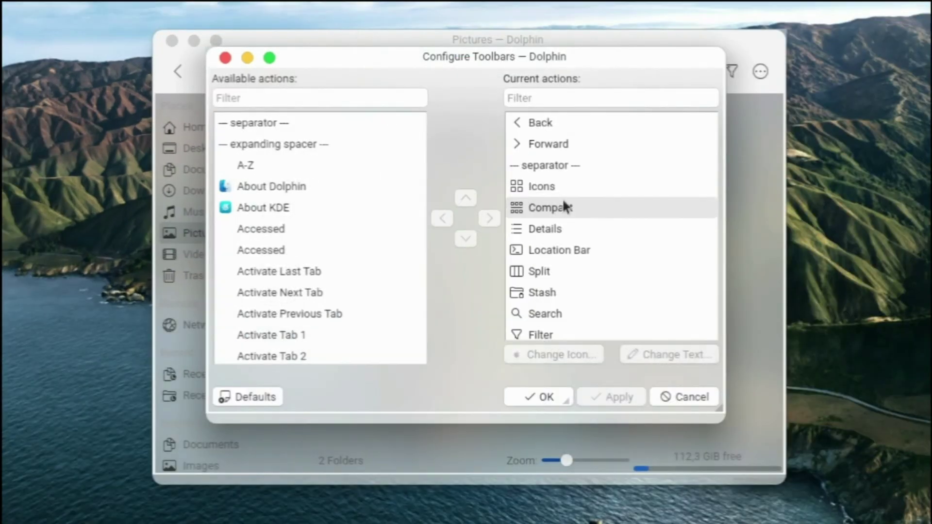
pyautogui.click(322, 144)
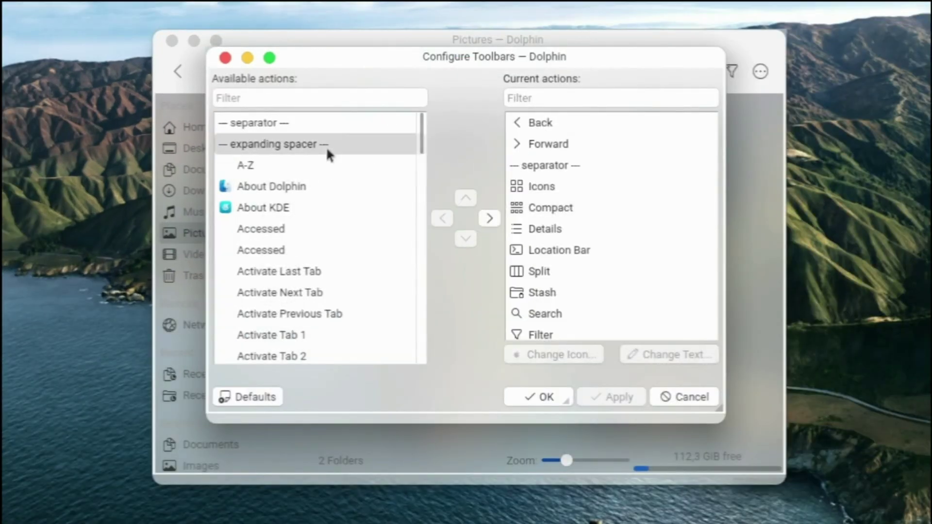
pyautogui.click(492, 215)
pyautogui.click(589, 308)
pyautogui.click(436, 222)
pyautogui.click(483, 219)
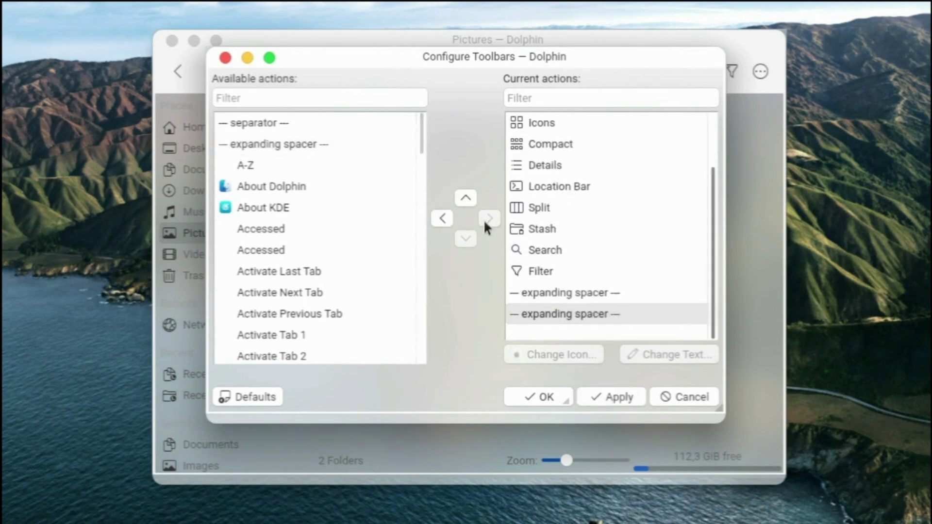
# Place one expanding spacer after Forward and the other between Stash and Search, and remove the separator before Icons
pyautogui.moveTo(602, 292); pyautogui.dragTo(614, 154)
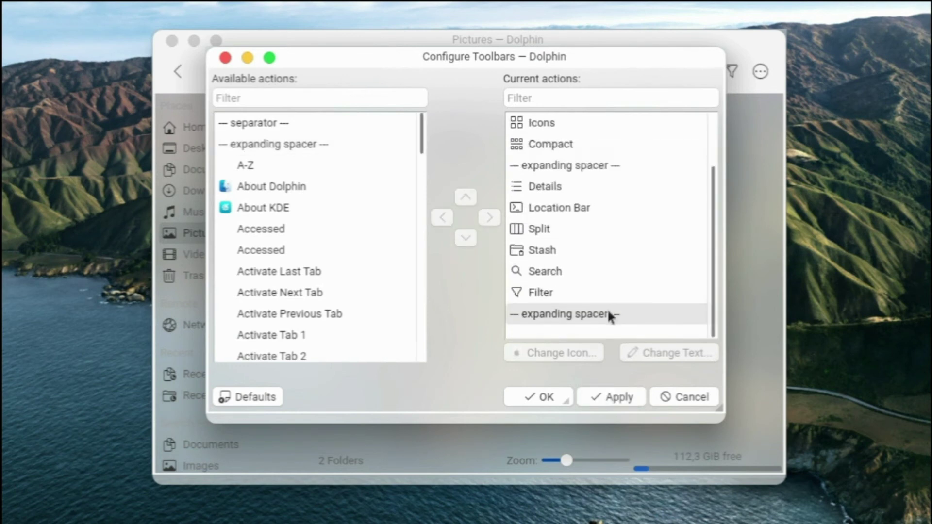
pyautogui.moveTo(608, 313); pyautogui.dragTo(613, 262)
pyautogui.click(602, 166)
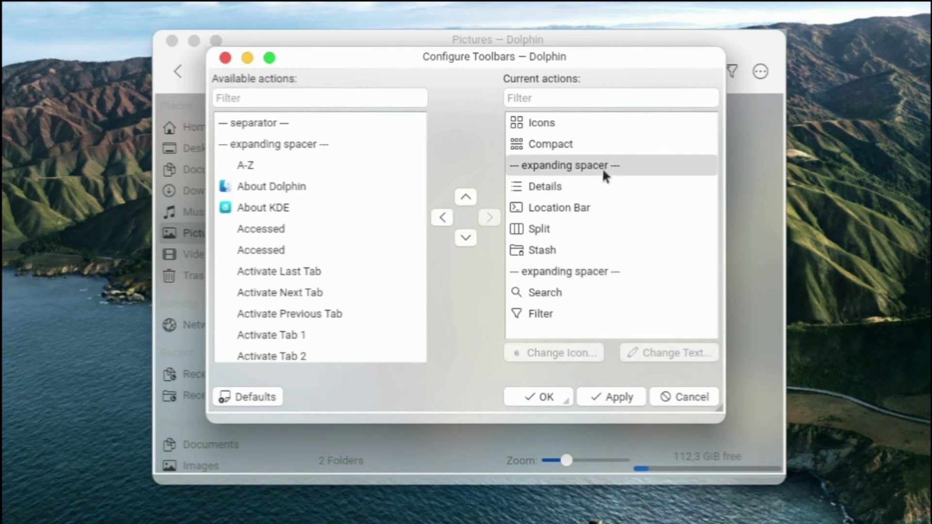
pyautogui.click(466, 198)
pyautogui.click(466, 198)
pyautogui.click(466, 197)
pyautogui.click(466, 197)
pyautogui.click(466, 197)
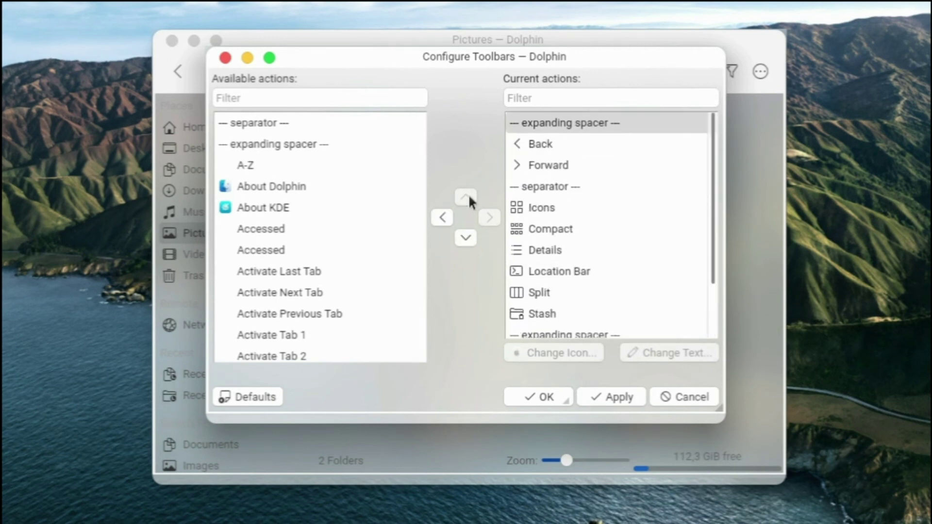
pyautogui.click(466, 238)
pyautogui.click(466, 238)
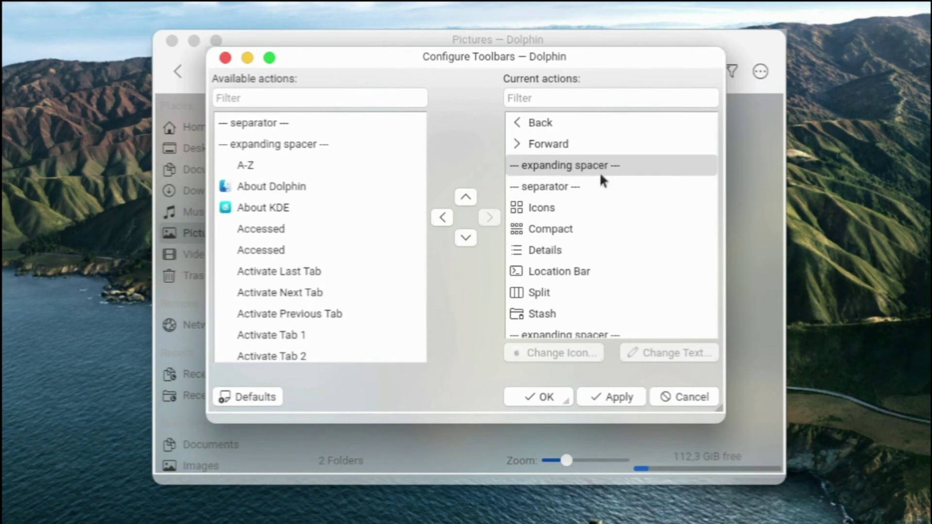
pyautogui.click(589, 188)
pyautogui.click(446, 215)
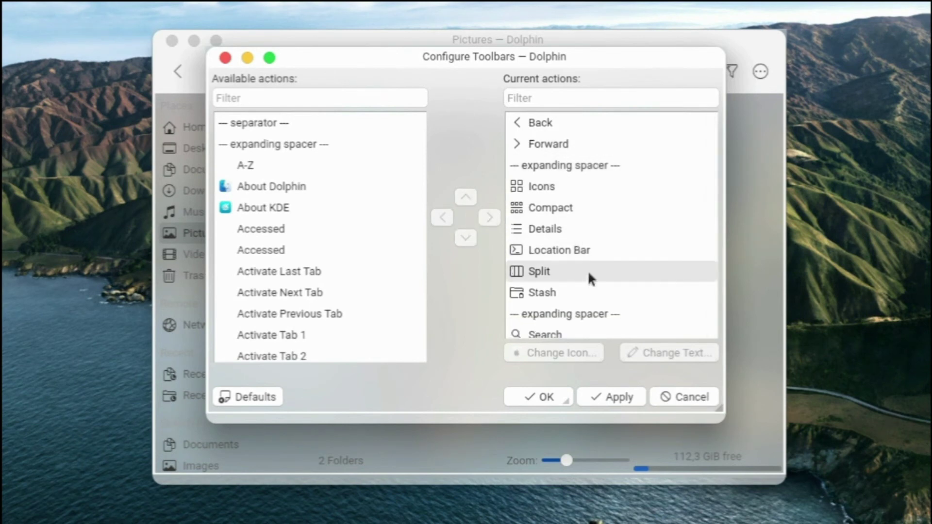
# Filter the available actions by "place" and add Add to Places and Places to the toolbar
pyautogui.click(354, 103)
pyautogui.write('place')
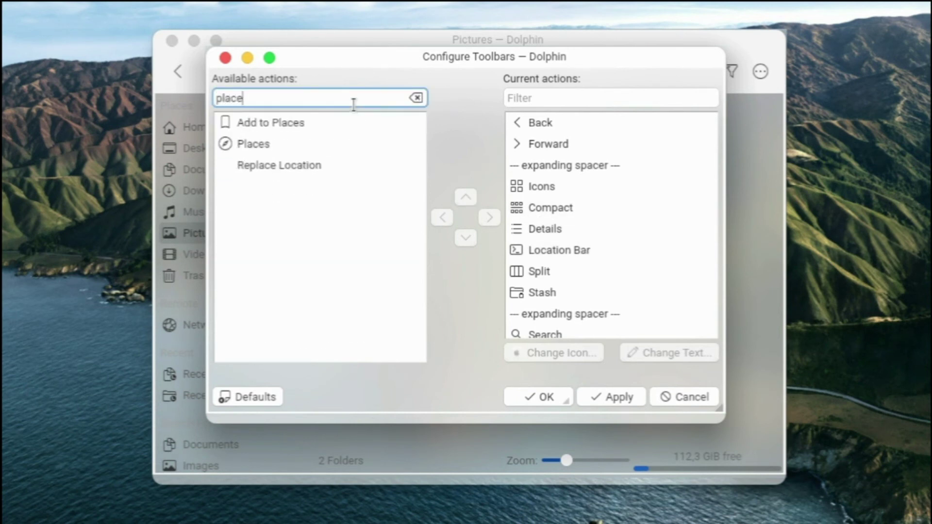
pyautogui.click(336, 119)
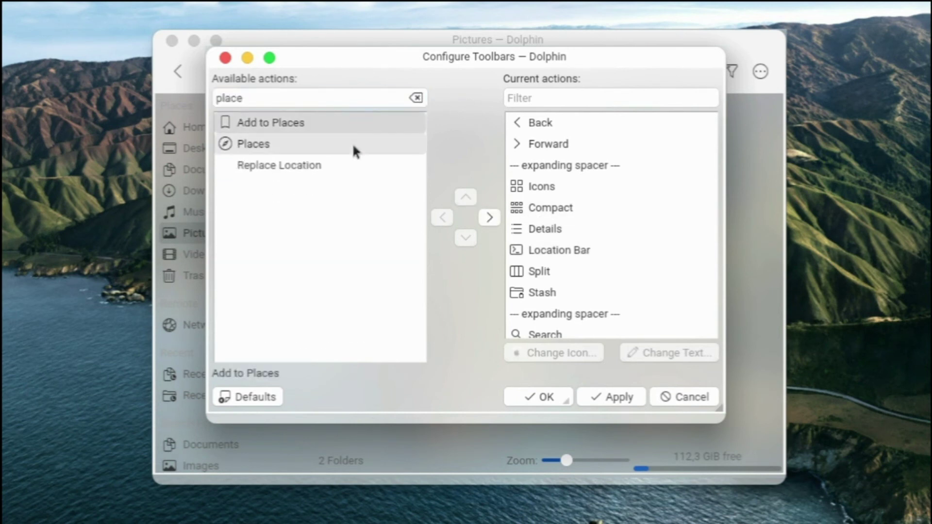
pyautogui.click(489, 217)
pyautogui.click(340, 122)
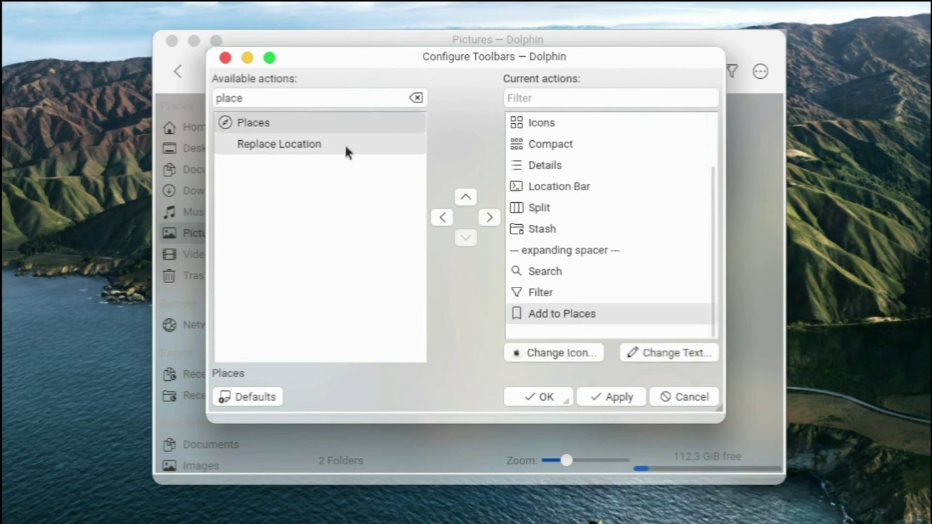
pyautogui.click(489, 216)
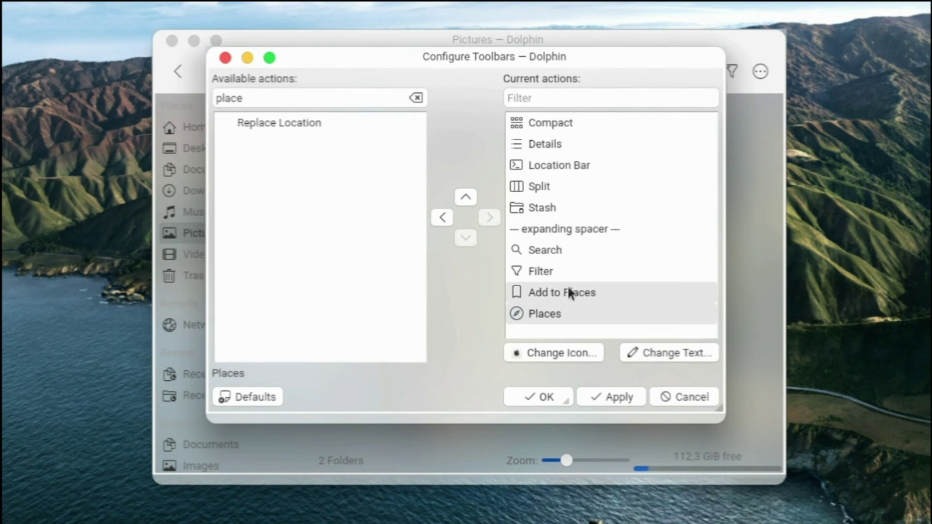
# Remove Filter from the toolbar and move Stash between the second expanding spacer and Search
pyautogui.click(560, 270)
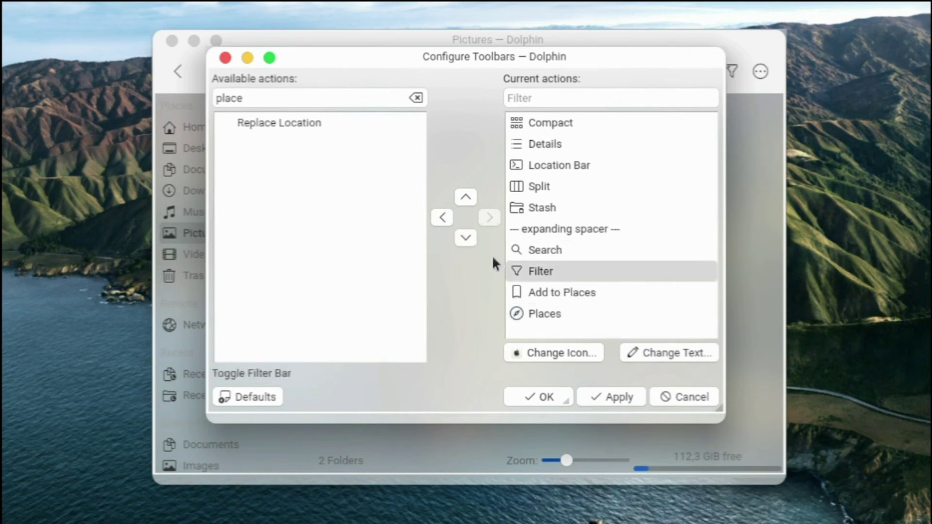
pyautogui.click(443, 217)
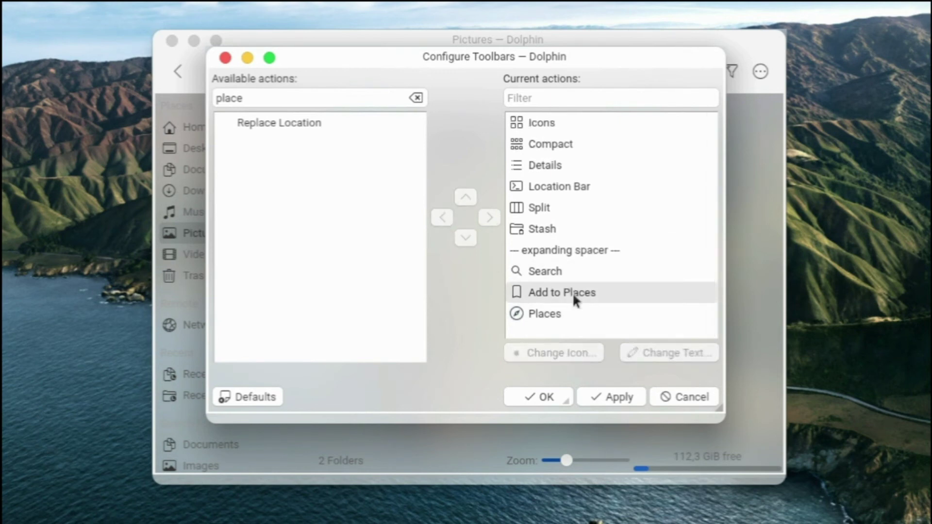
pyautogui.click(551, 230)
pyautogui.click(466, 237)
pyautogui.click(465, 237)
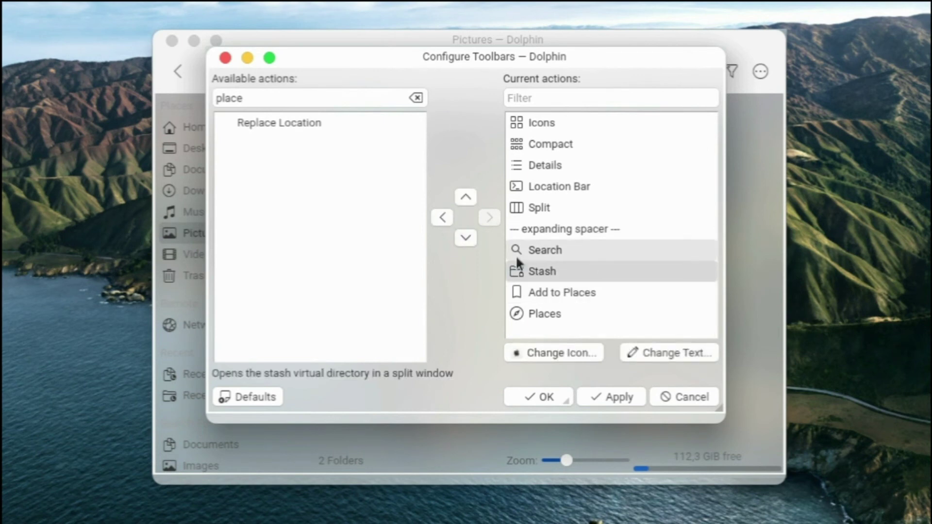
pyautogui.click(464, 196)
# Move Add to Places between the first expanding spacer and Icons
pyautogui.click(566, 295)
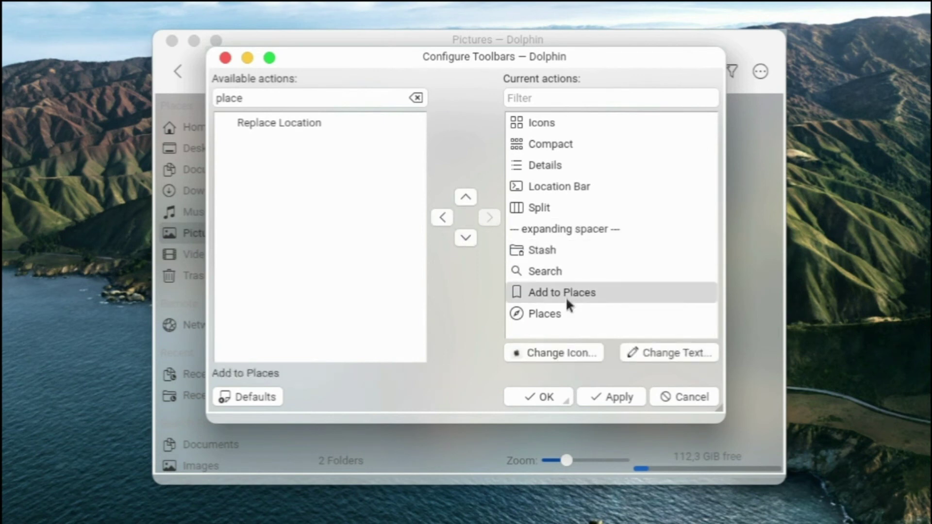
pyautogui.click(466, 196)
pyautogui.click(465, 196)
pyautogui.click(466, 197)
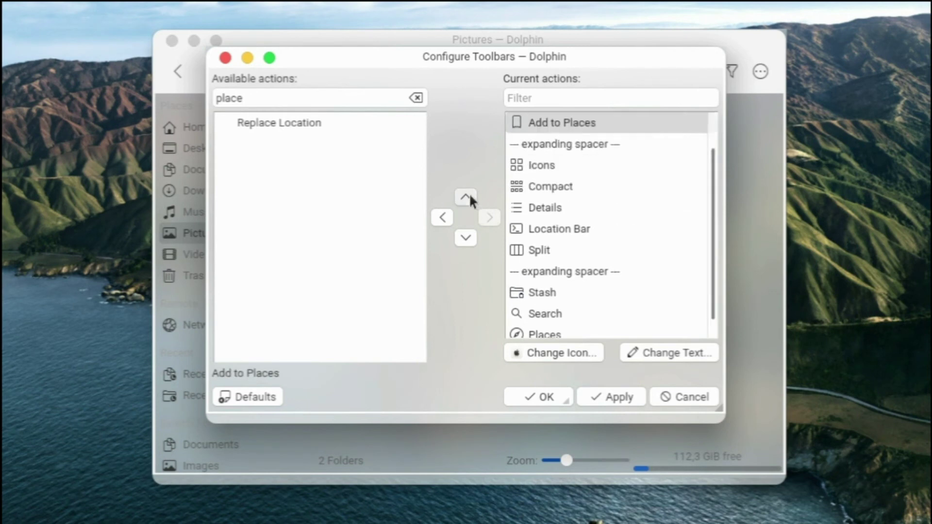
pyautogui.click(465, 197)
pyautogui.click(466, 238)
pyautogui.click(466, 238)
pyautogui.click(466, 238)
pyautogui.click(465, 238)
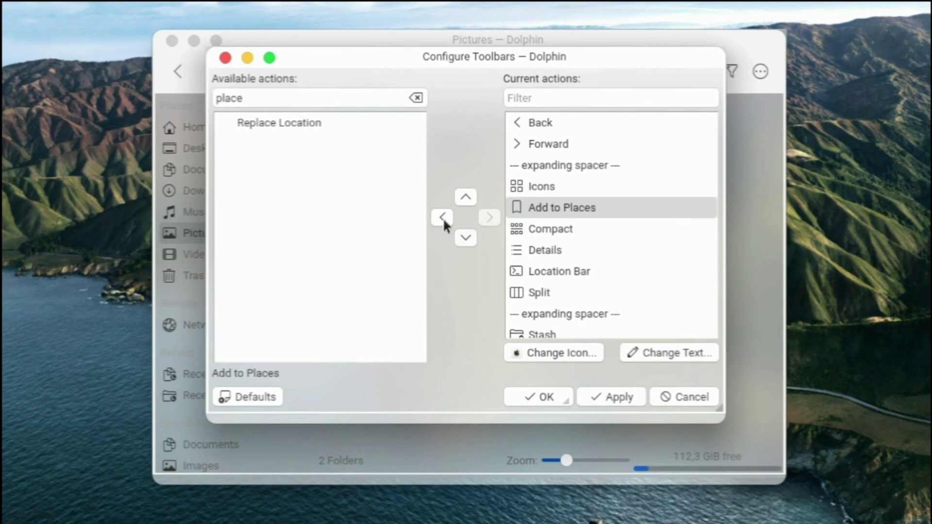
pyautogui.click(465, 197)
pyautogui.scroll(-1, 578, 257)
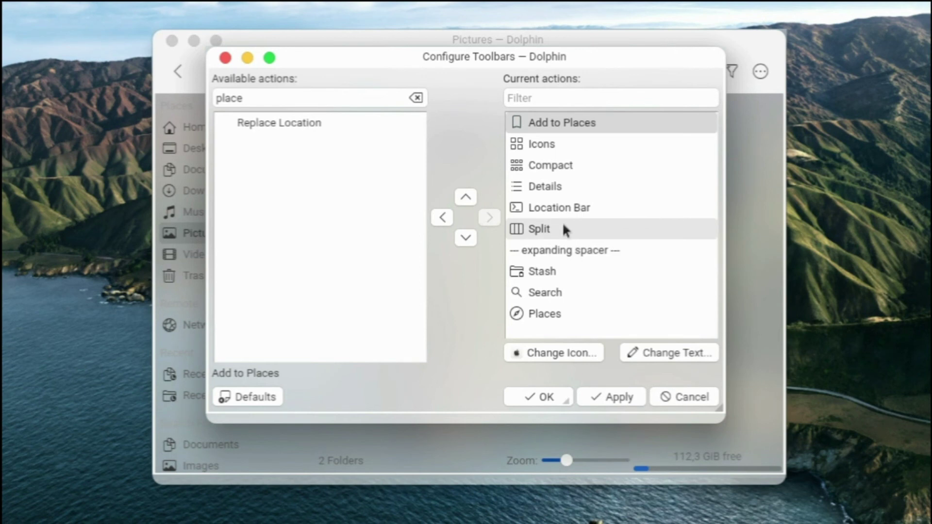
# Find the available action "sort", add Sort By after Details, and remove Location Bar from the toolbar
pyautogui.click(415, 98)
pyautogui.write('sort')
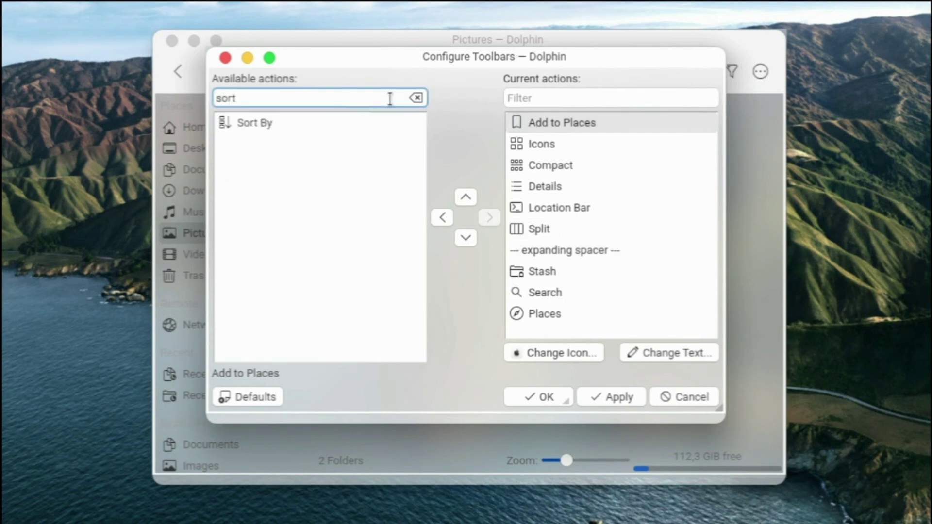
pyautogui.click(457, 240)
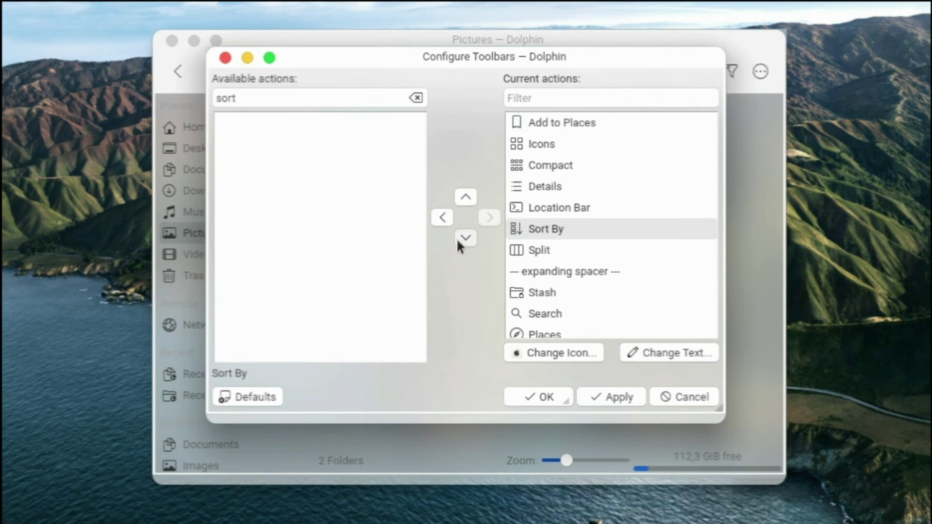
pyautogui.click(558, 229)
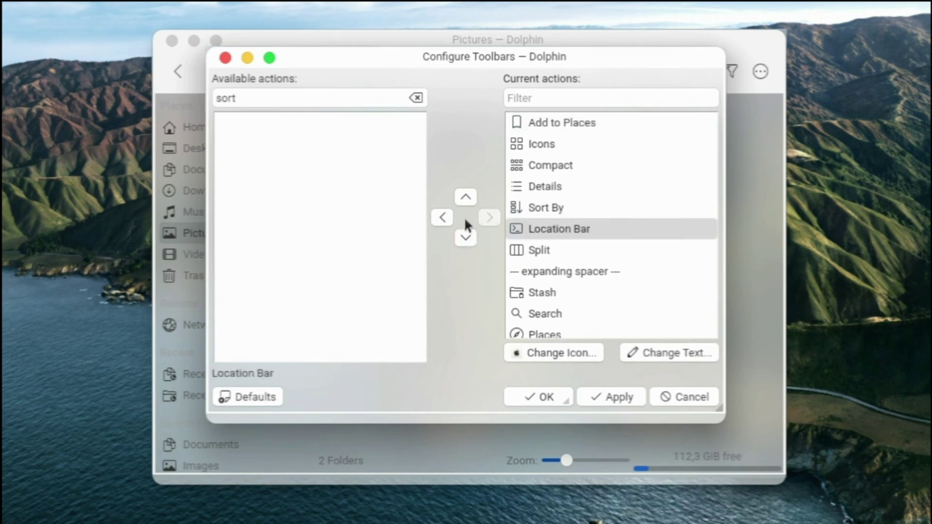
pyautogui.click(437, 218)
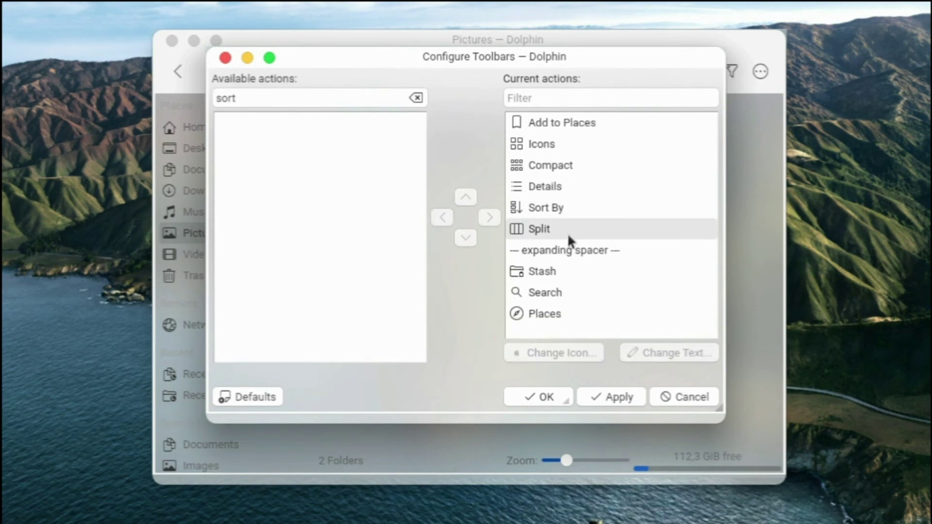
# Move Places up in the current actions so it sits between Sort By and Split
pyautogui.click(575, 315)
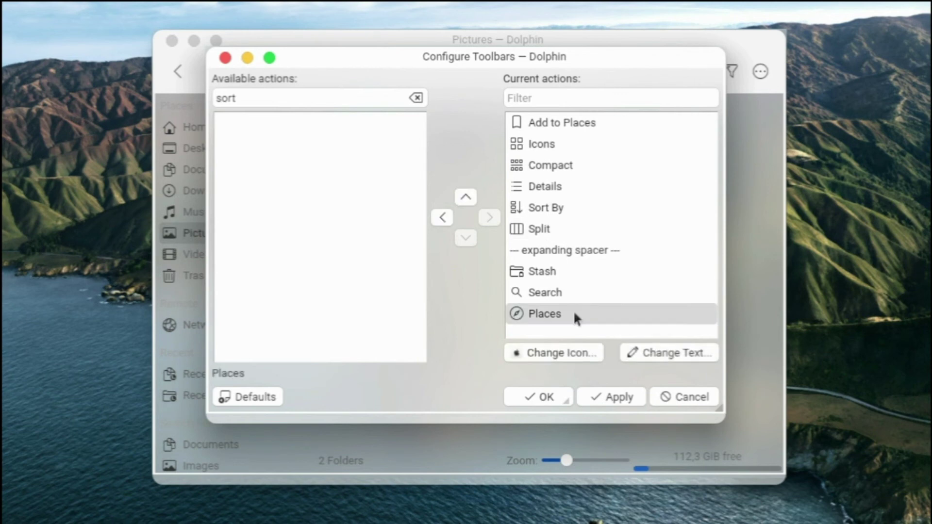
pyautogui.click(466, 197)
pyautogui.click(466, 197)
pyautogui.click(465, 197)
pyautogui.click(466, 198)
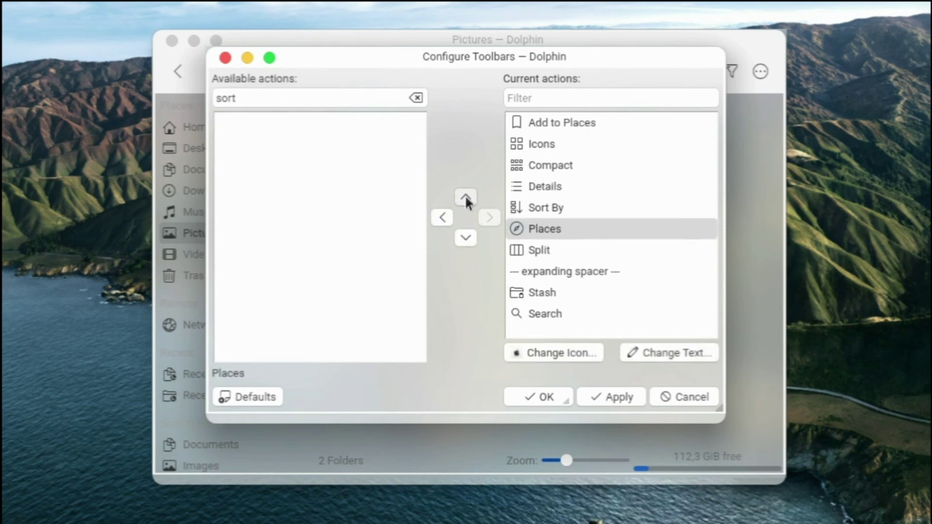
# Filter the available actions by "previ" and add Show Previews between Places and Split
pyautogui.click(416, 98)
pyautogui.write('p')
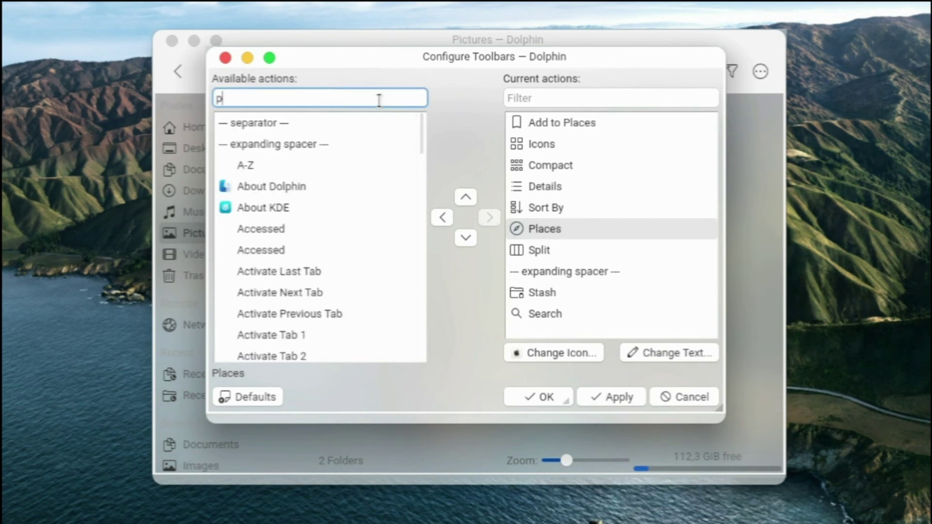
pyautogui.write('revi')
pyautogui.moveTo(322, 141); pyautogui.dragTo(519, 232)
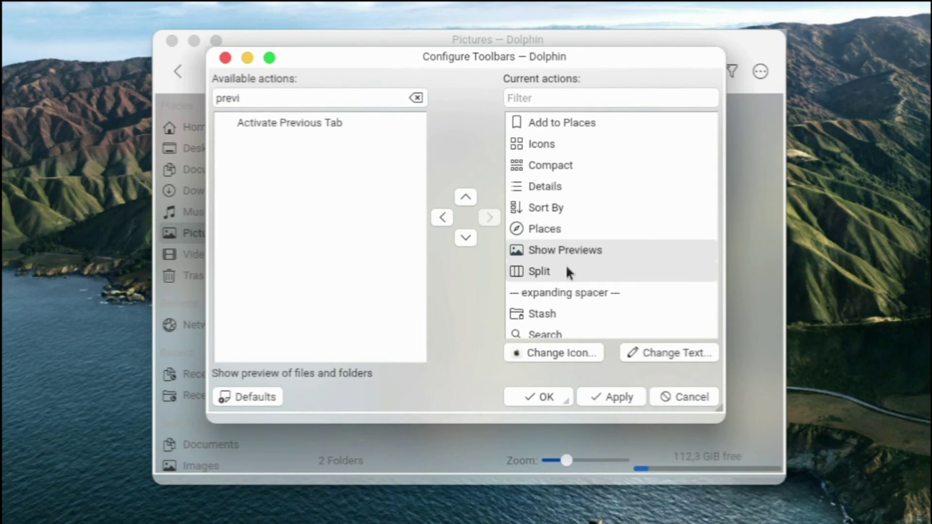
# Check the order of the current actions from Back to Search and apply the toolbar changes
pyautogui.scroll(-1, 566, 265)
pyautogui.scroll(2, 558, 252)
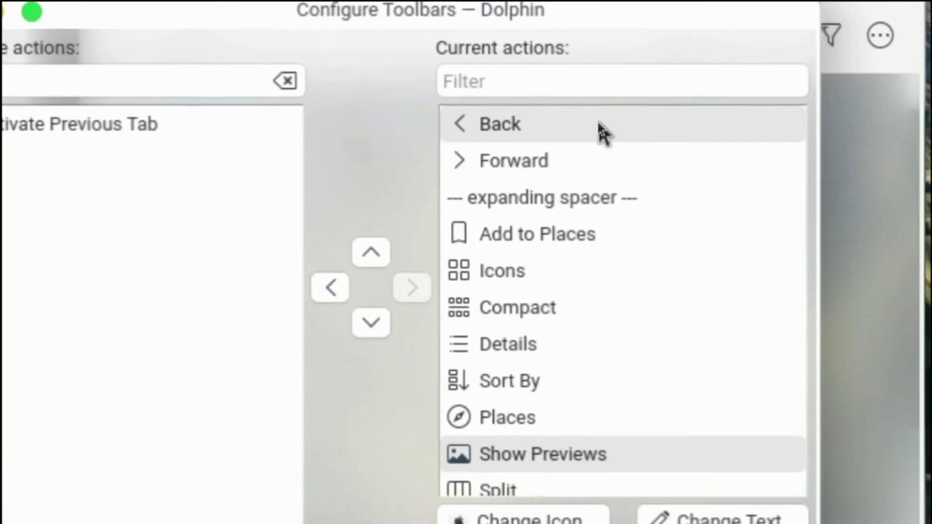
pyautogui.click(631, 45)
pyautogui.scroll(-2, 612, 196)
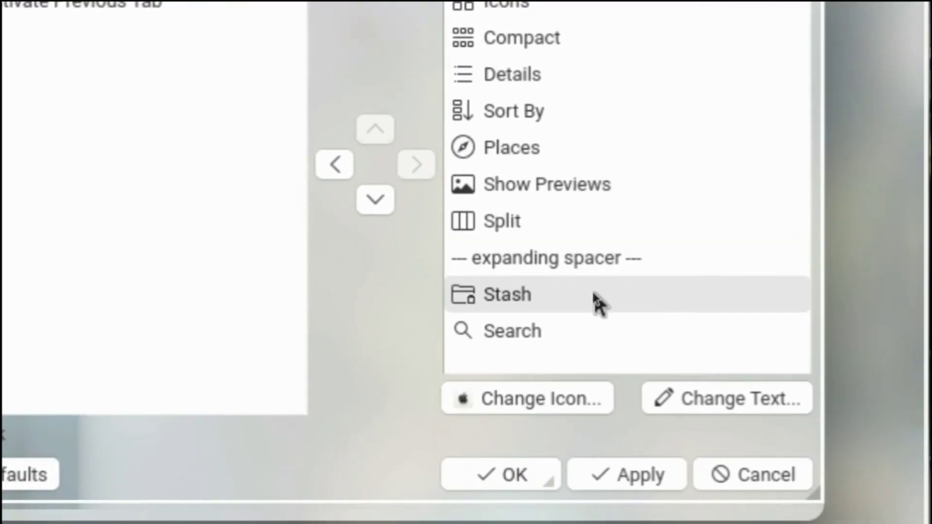
pyautogui.scroll(3, 600, 275)
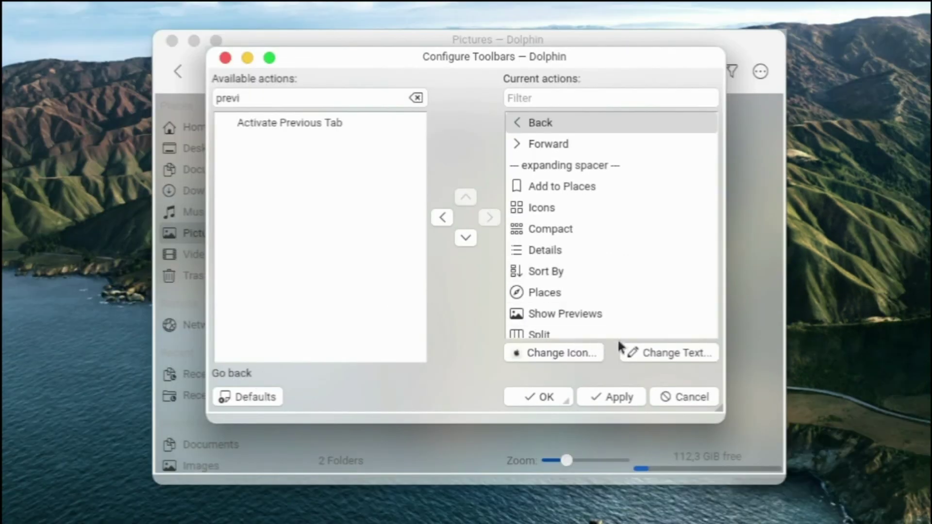
pyautogui.scroll(-3, 608, 323)
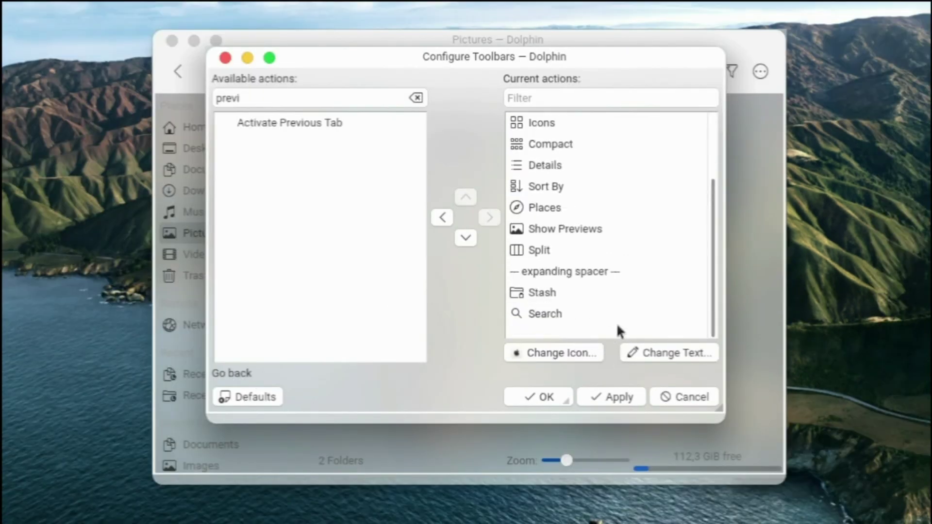
pyautogui.click(618, 401)
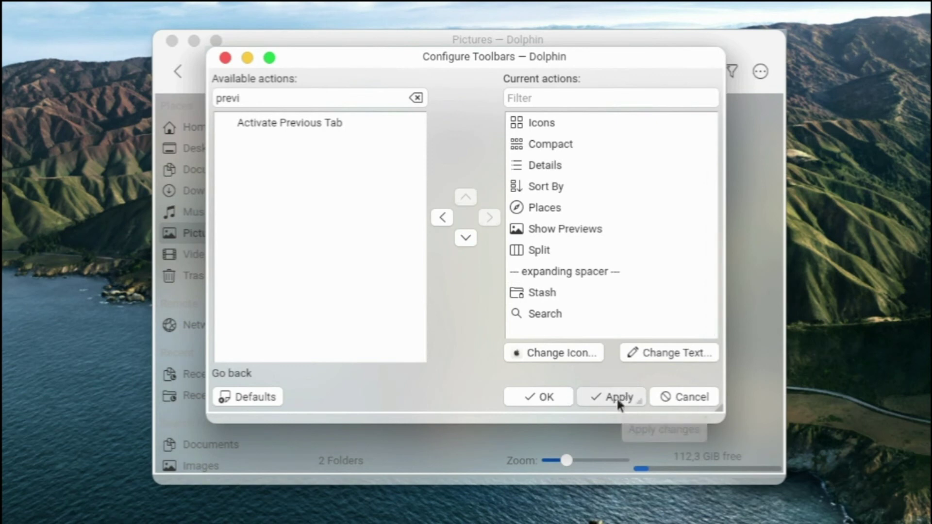
# Accept the toolbar configuration, widen the Dolphin window until every toolbar action fits, and reposition it
pyautogui.click(547, 396)
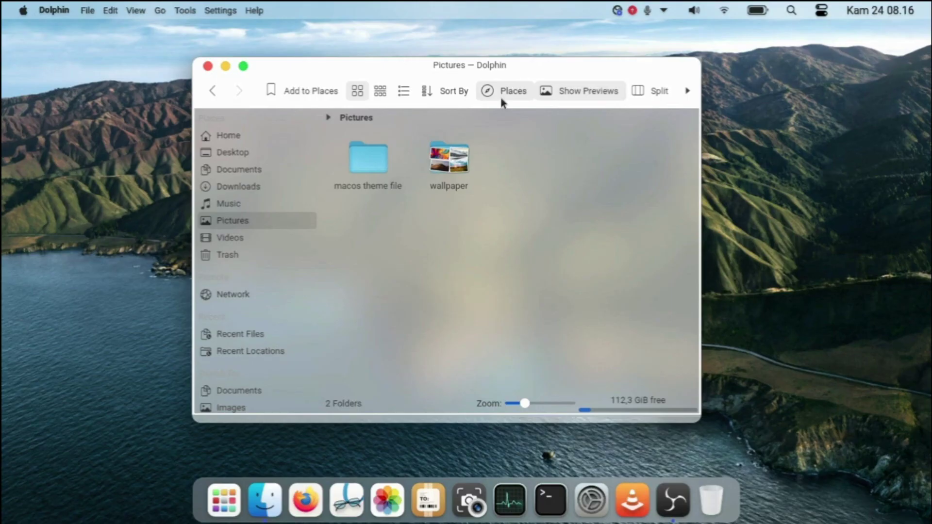
pyautogui.moveTo(700, 163); pyautogui.dragTo(872, 163)
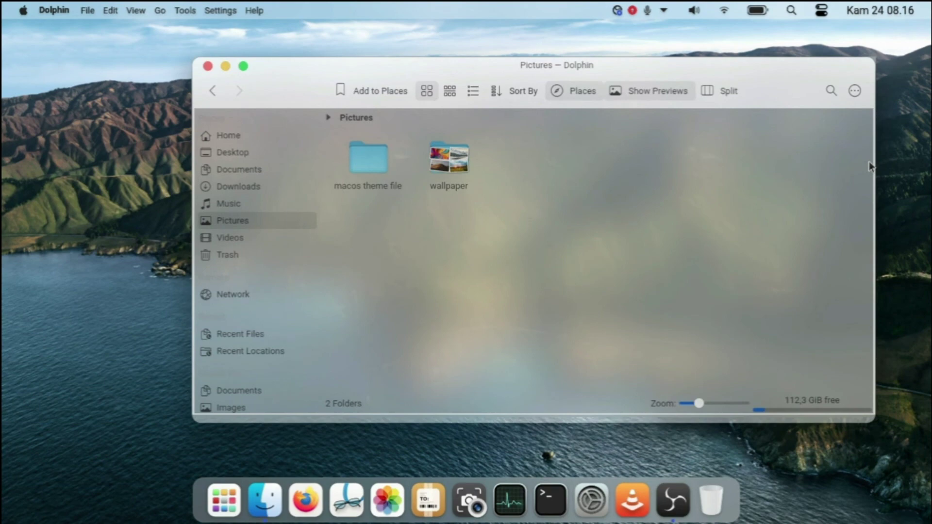
pyautogui.moveTo(601, 69); pyautogui.dragTo(564, 68)
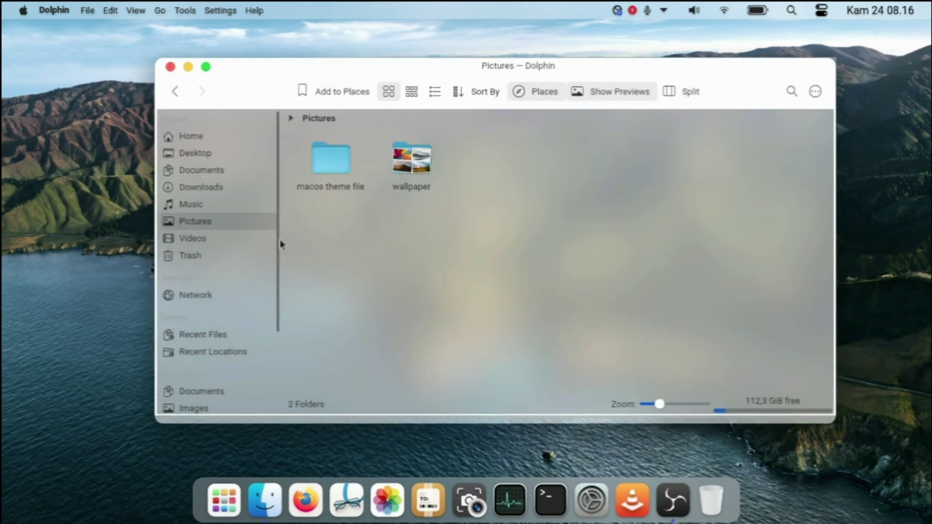
# Adjust the width of the Places sidebar so it is slightly narrower than before
pyautogui.moveTo(279, 239); pyautogui.dragTo(276, 235)
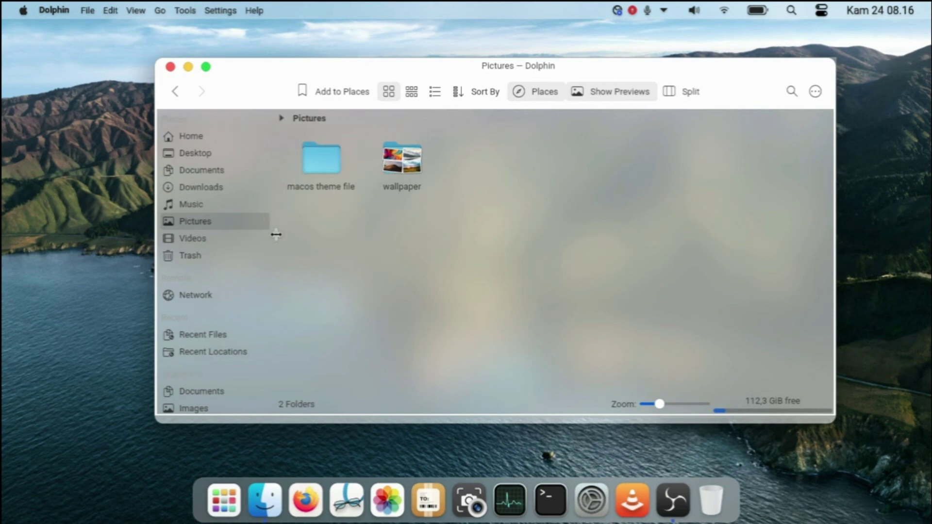
pyautogui.scroll(-3, 241, 258)
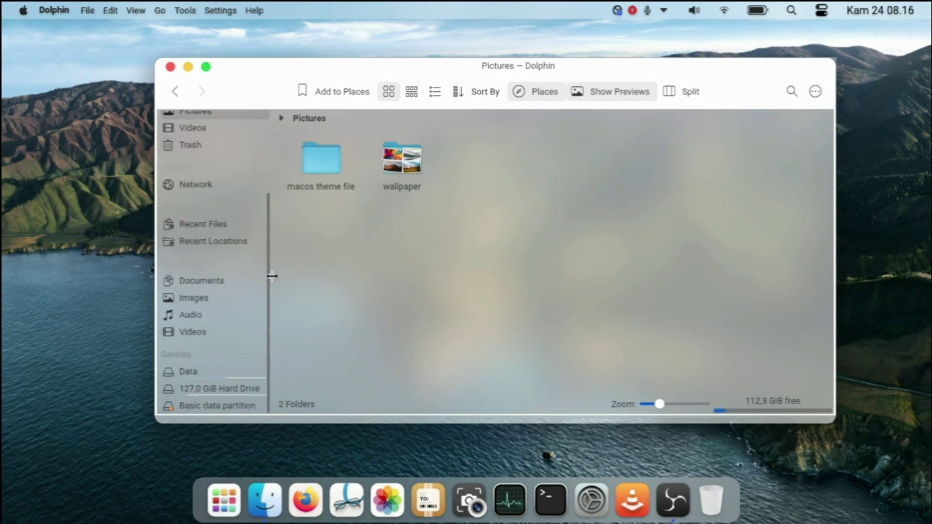
pyautogui.moveTo(272, 276); pyautogui.dragTo(278, 275)
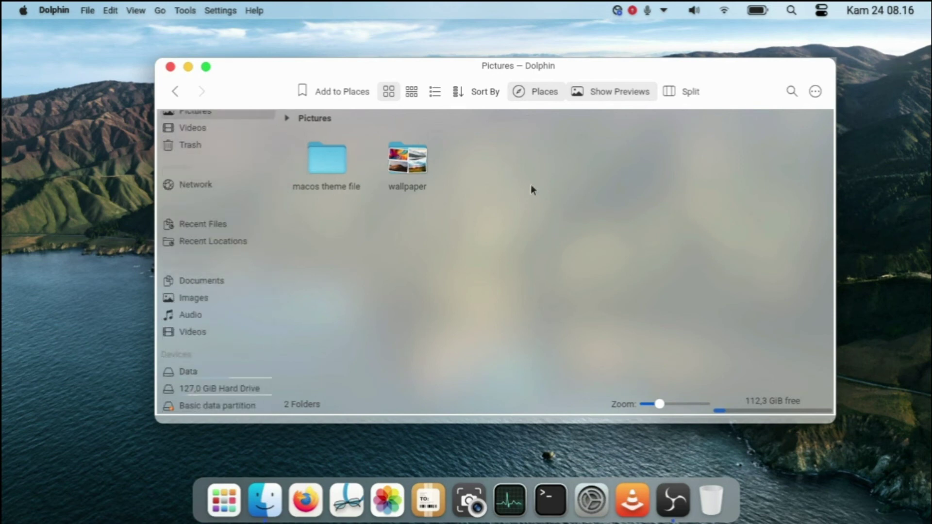
pyautogui.scroll(3, 258, 235)
# Try the Compact, Icons and Details views and the Show Previews toggle in the maximized Dolphin window, and restore the window's size
pyautogui.doubleClick(543, 71)
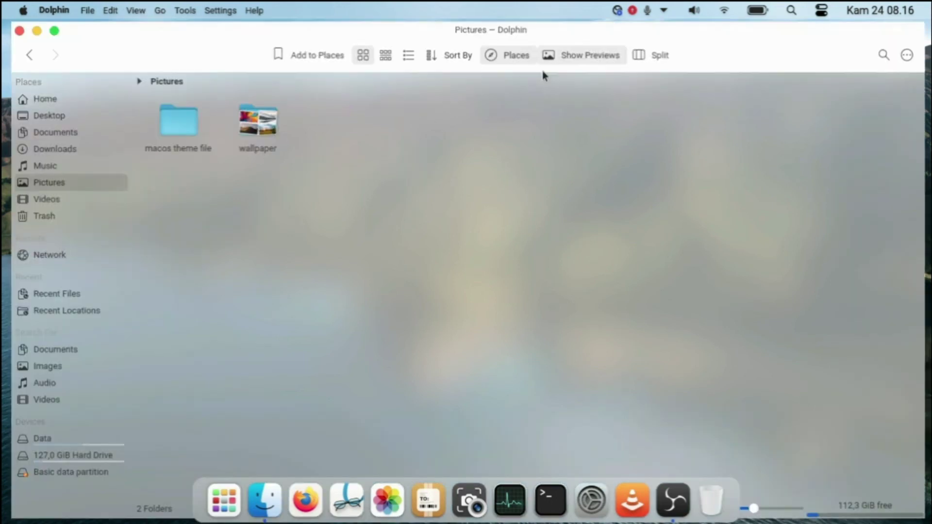
pyautogui.click(385, 59)
pyautogui.click(365, 57)
pyautogui.click(410, 55)
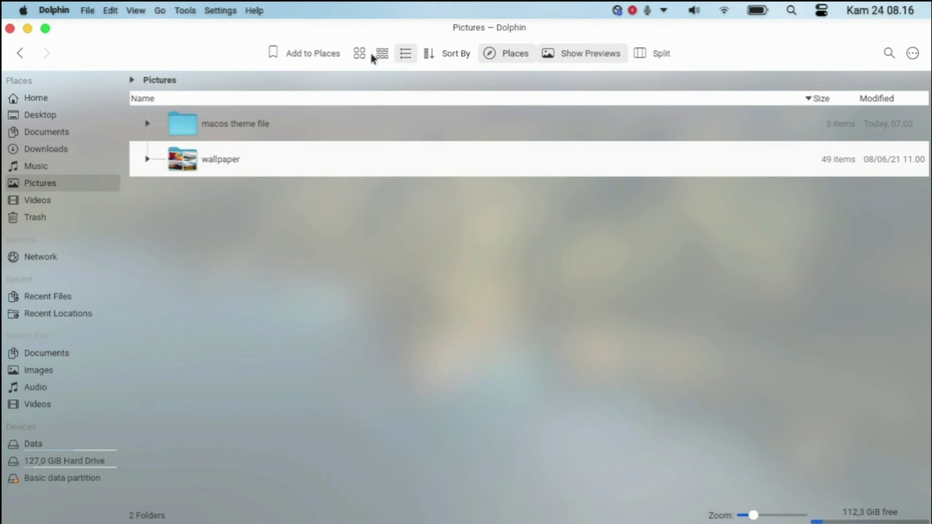
pyautogui.click(367, 58)
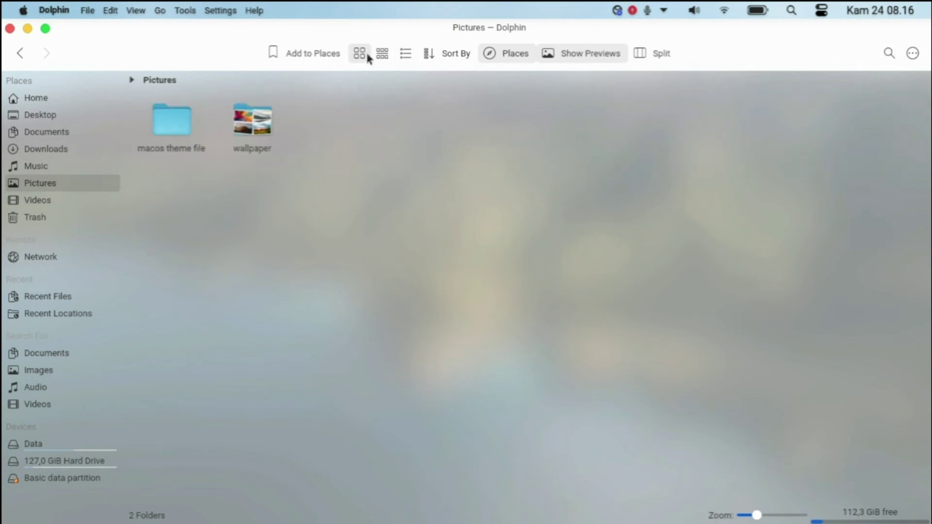
pyautogui.click(589, 61)
pyautogui.click(588, 61)
pyautogui.click(587, 78)
pyautogui.moveTo(549, 28); pyautogui.dragTo(529, 62)
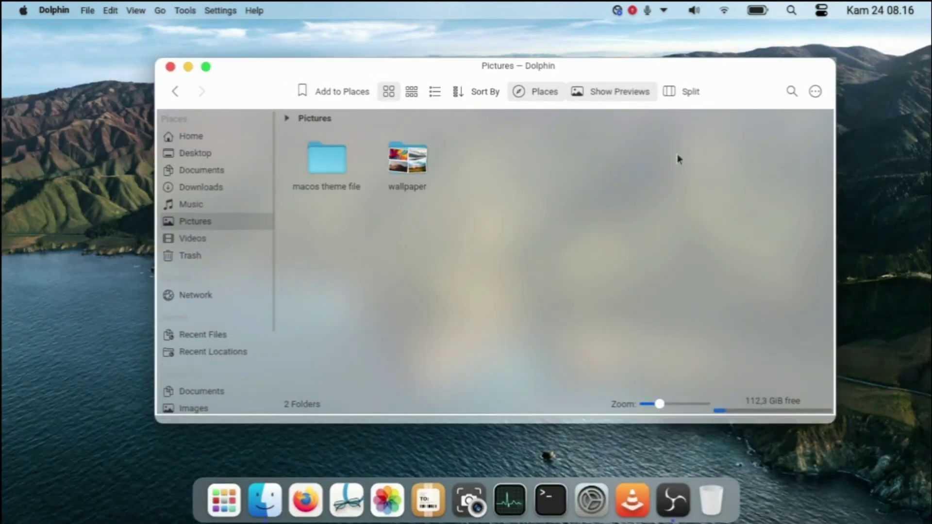
# Narrow the Dolphin window, move it toward the centre of the screen, and close it
pyautogui.moveTo(763, 213); pyautogui.dragTo(736, 210)
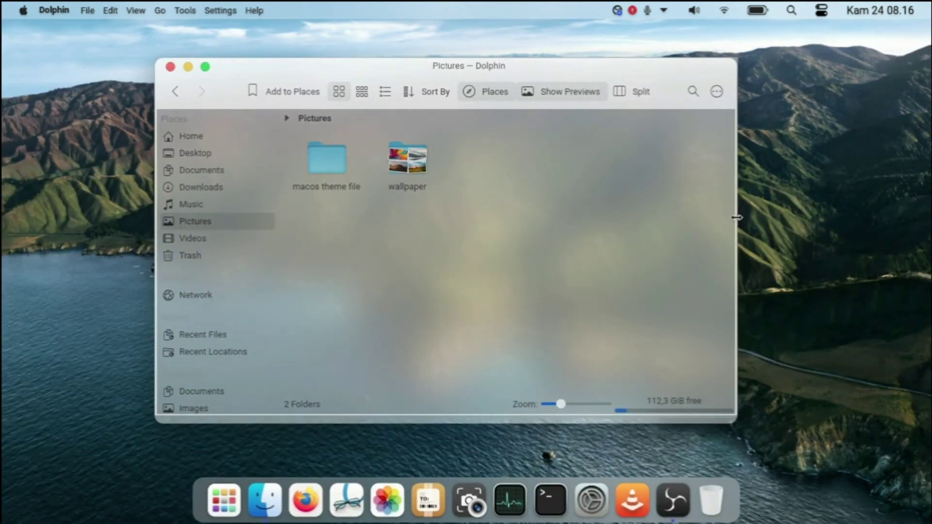
pyautogui.moveTo(518, 79); pyautogui.dragTo(573, 73)
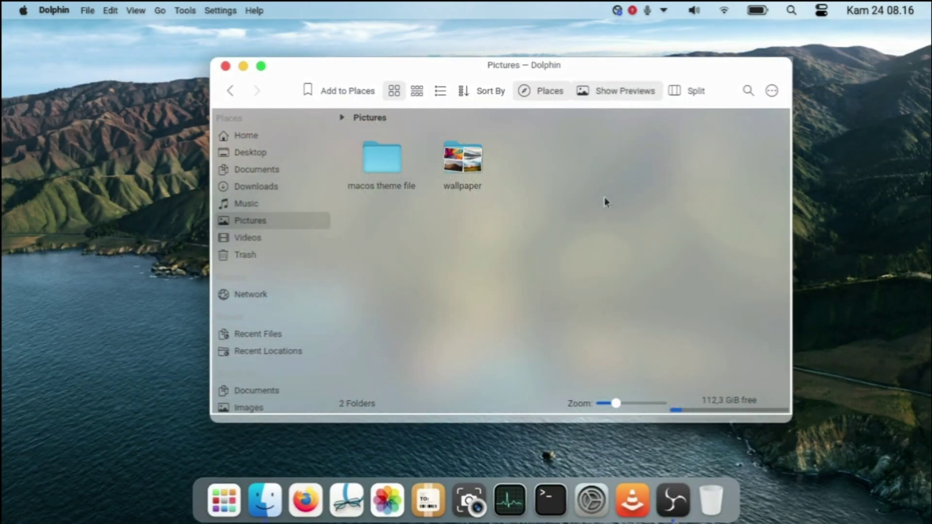
pyautogui.click(226, 66)
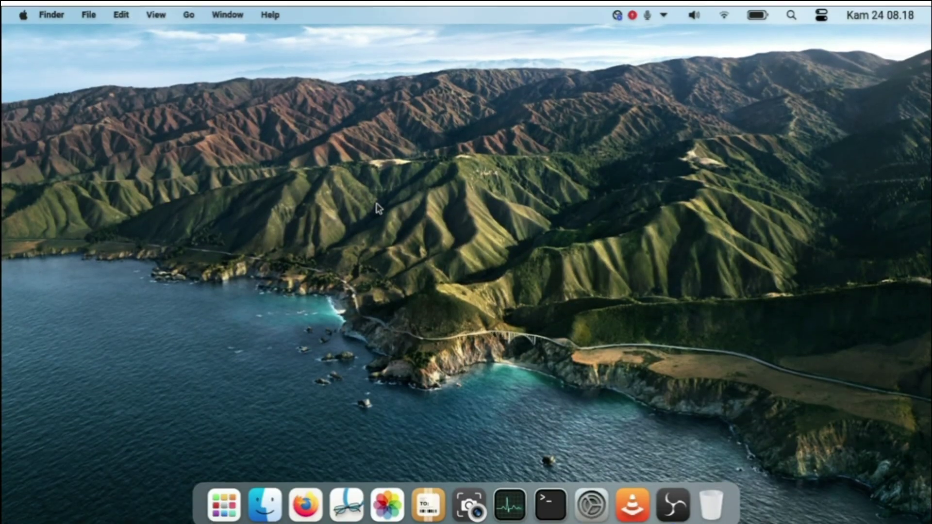
# Open the leave screen from the desktop and restart the computer
pyautogui.rightClick(398, 222)
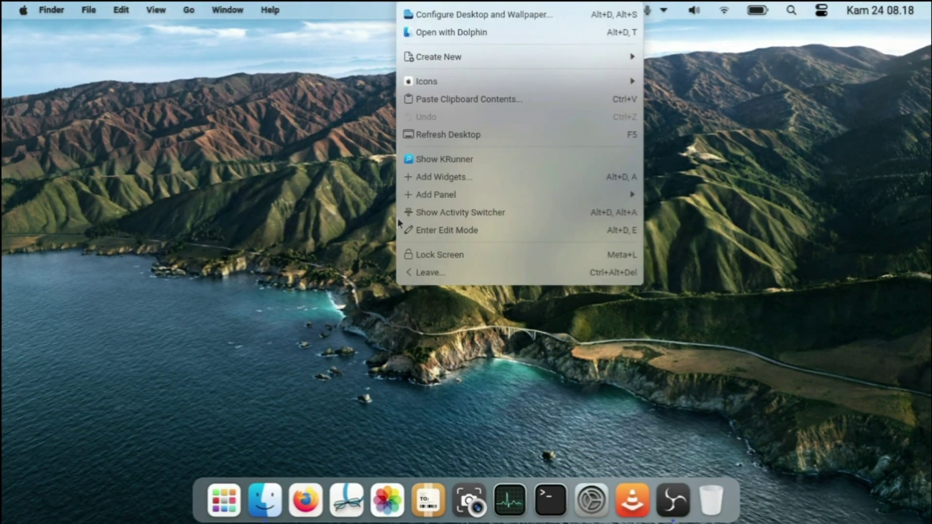
pyautogui.click(427, 271)
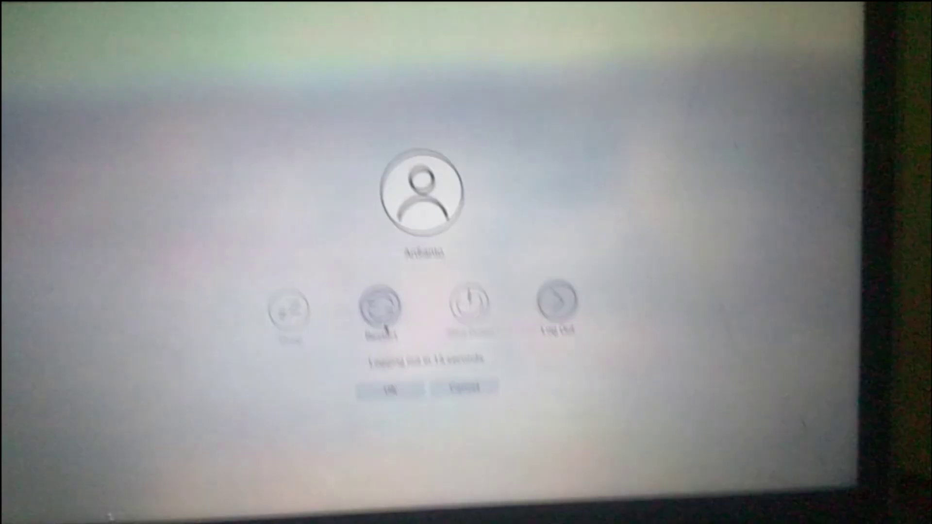
pyautogui.click(381, 311)
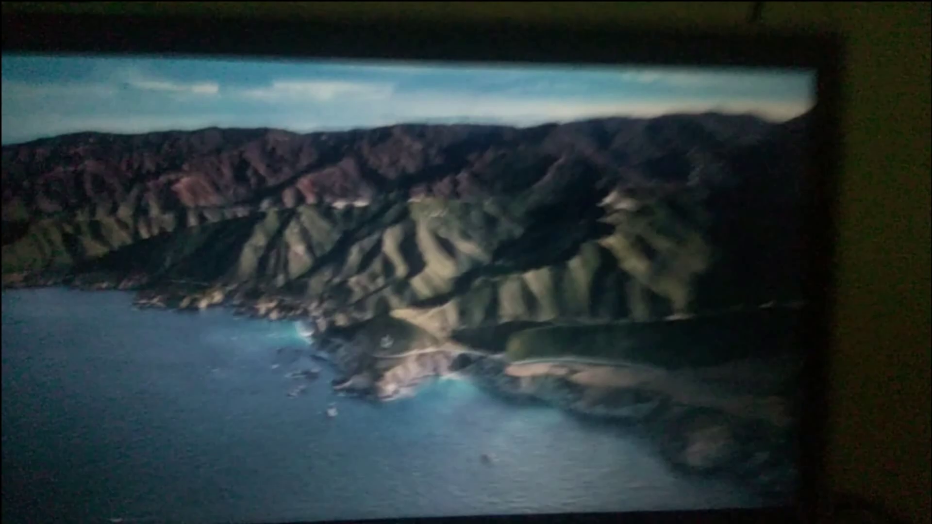
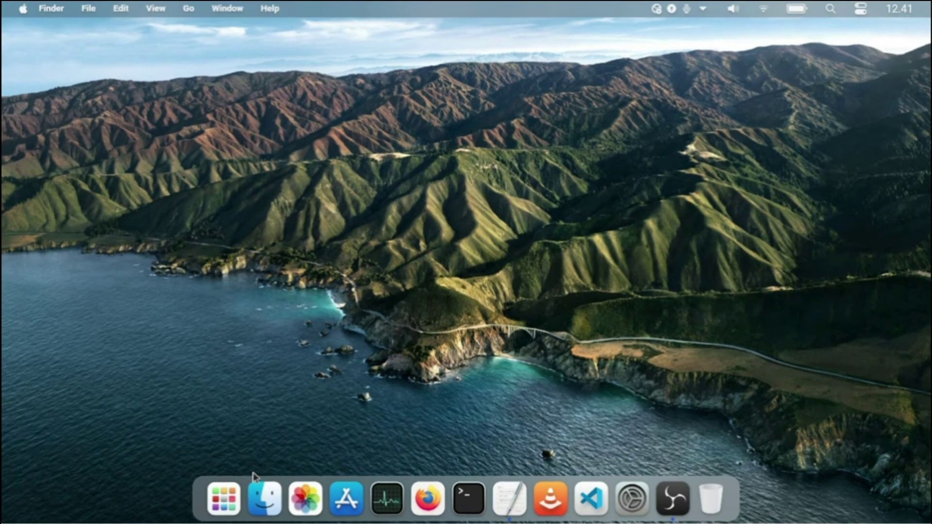
# Add a separator to the left of the Finder launcher in the dock and separators on both sides of KSysGuard
pyautogui.rightClick(267, 500)
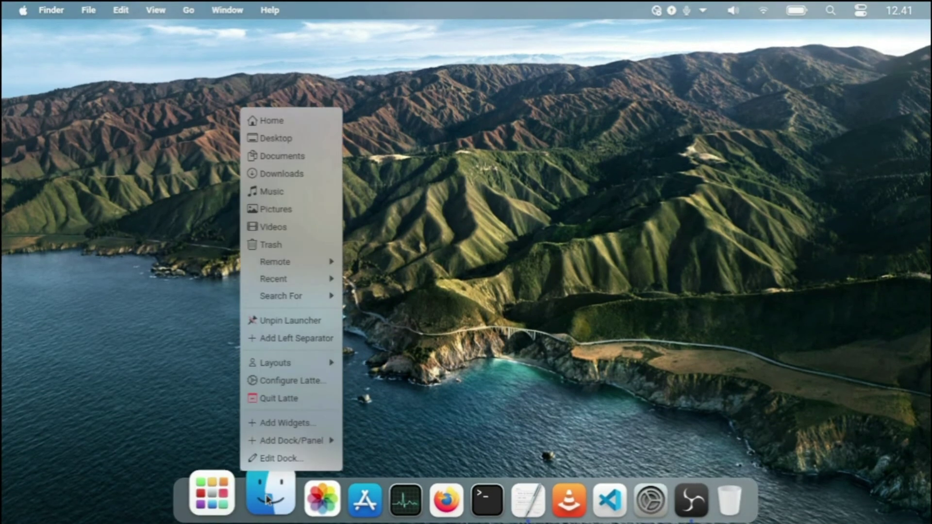
pyautogui.click(305, 339)
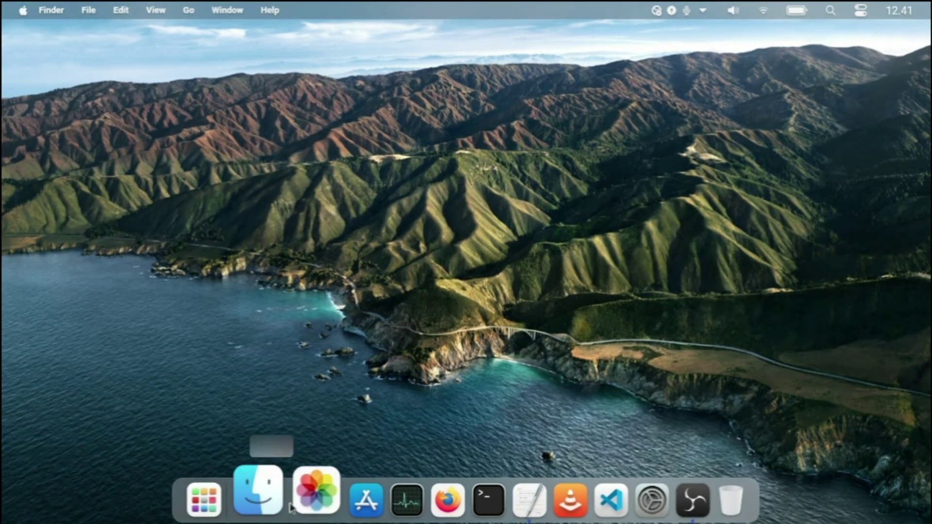
pyautogui.rightClick(394, 497)
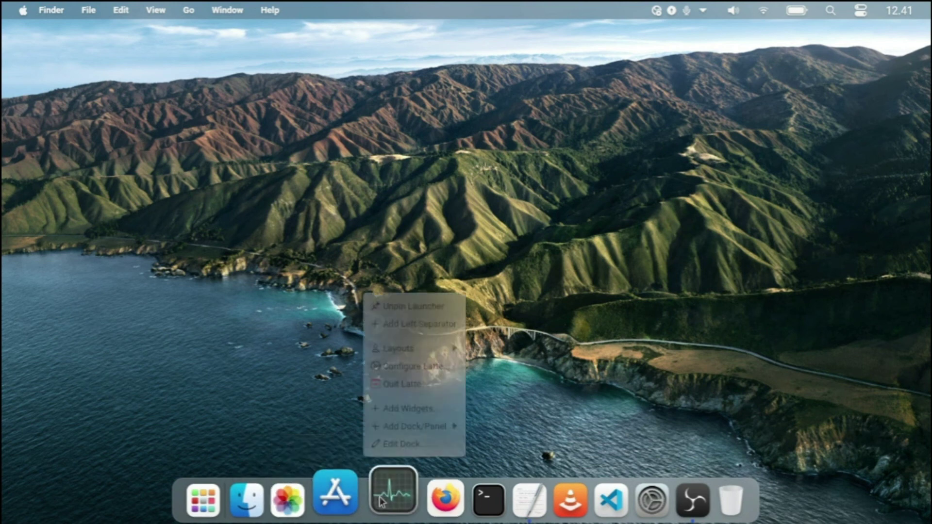
pyautogui.click(419, 324)
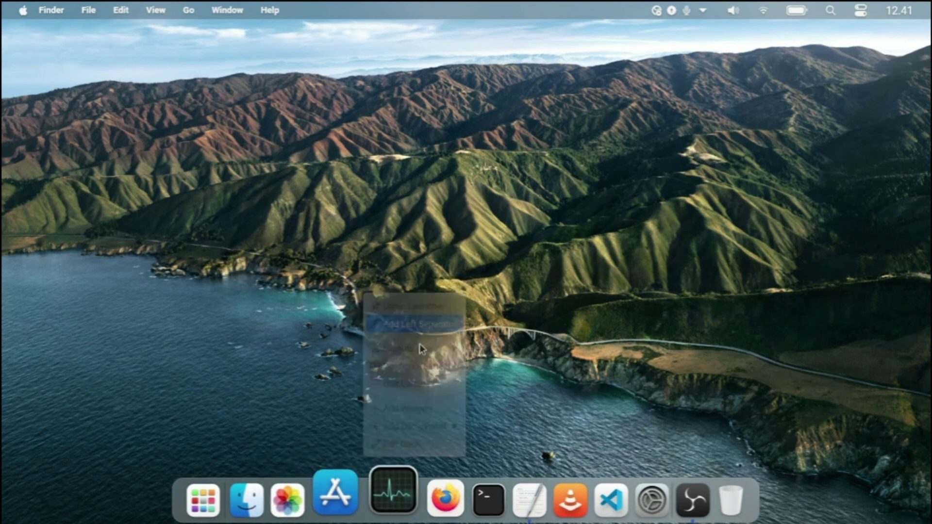
pyautogui.rightClick(390, 499)
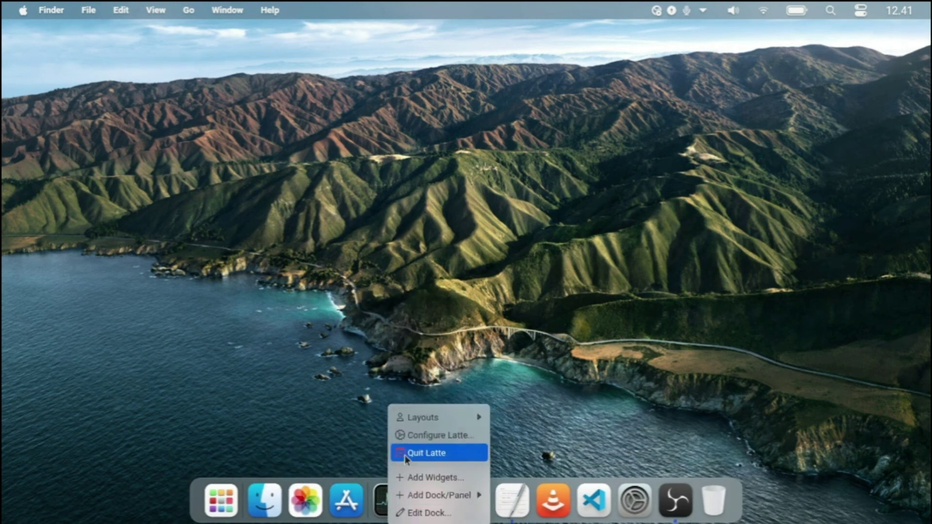
pyautogui.click(380, 449)
pyautogui.rightClick(390, 498)
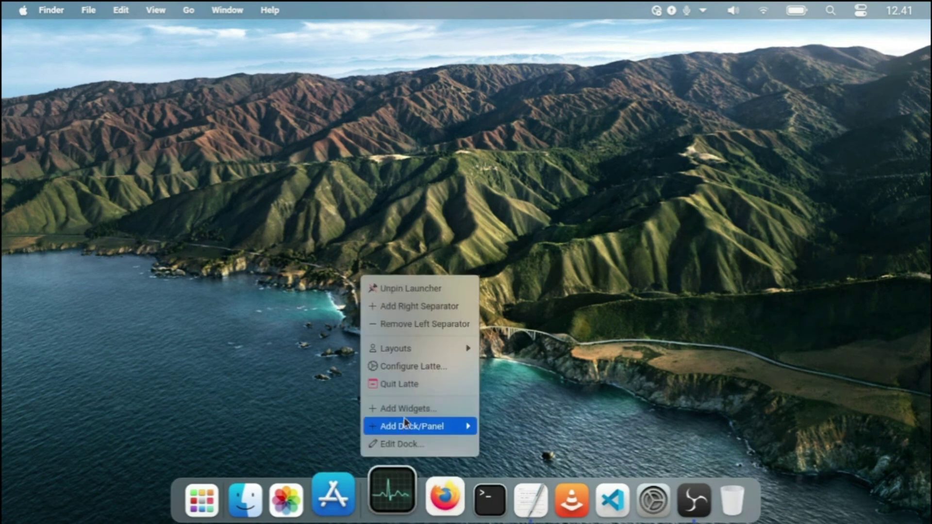
pyautogui.click(420, 307)
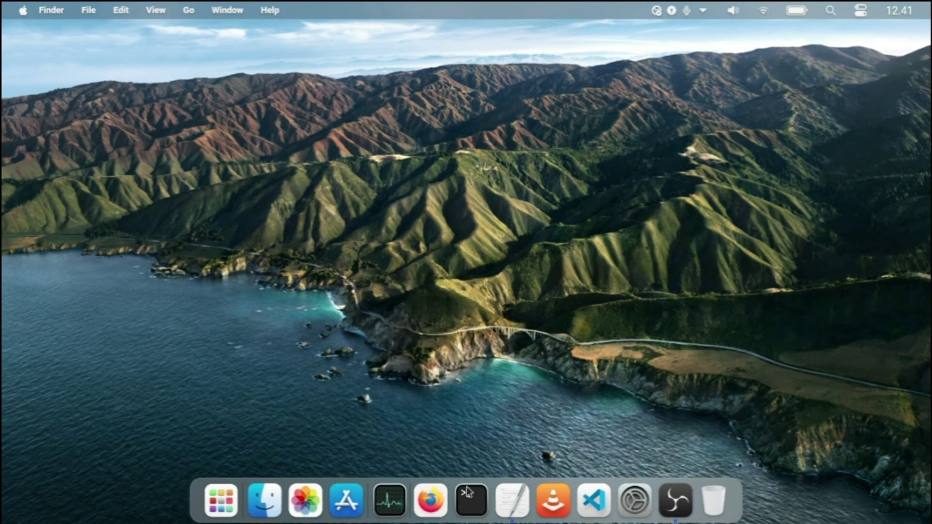
# Add separators to the left and right of the text editor launcher in the dock
pyautogui.rightClick(506, 492)
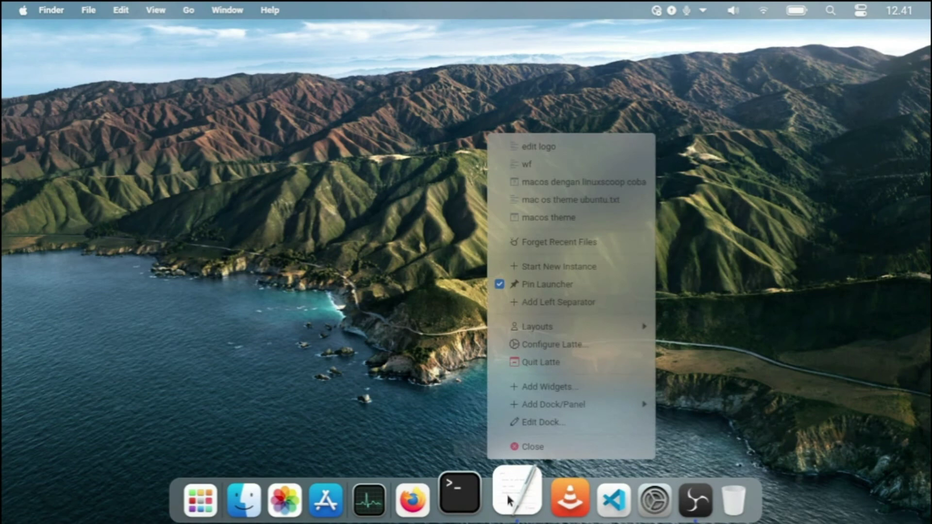
pyautogui.click(569, 302)
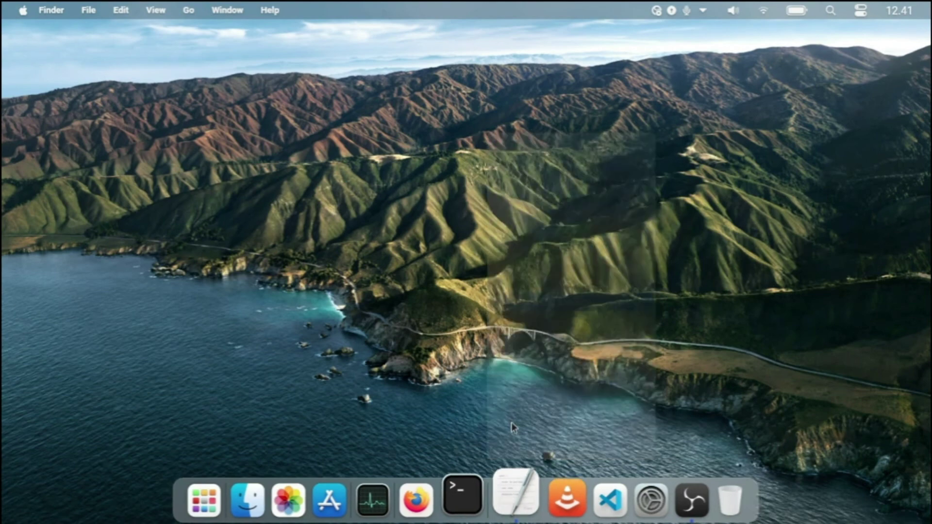
pyautogui.rightClick(516, 504)
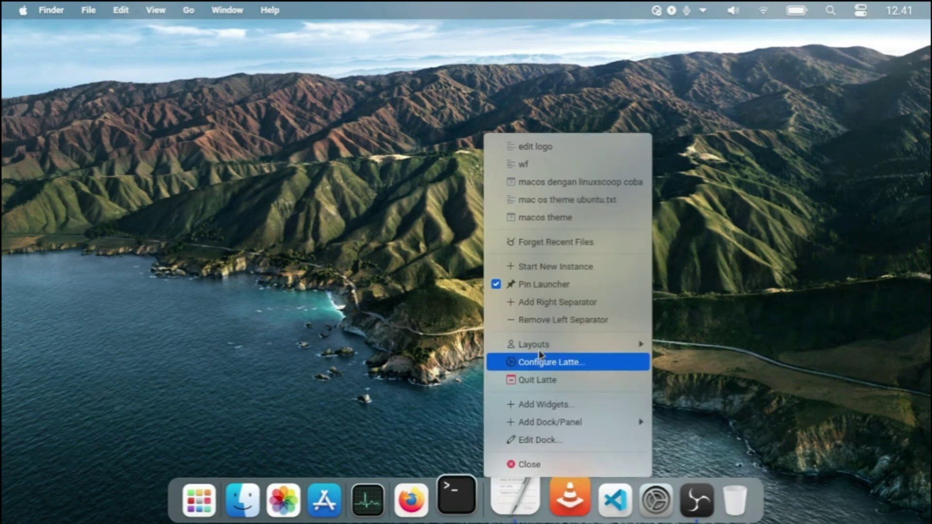
pyautogui.click(548, 303)
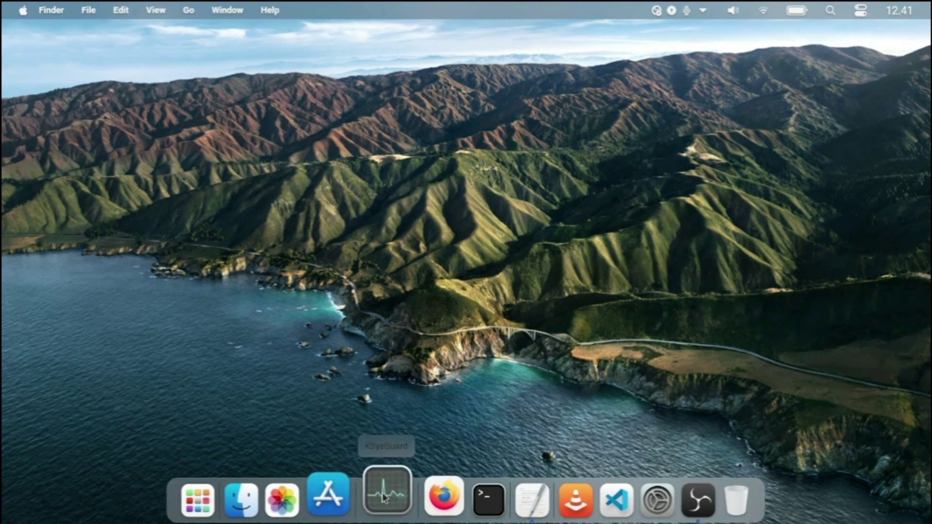
# Remove the separators on both sides of the KSysGuard launcher in the dock
pyautogui.rightClick(386, 494)
pyautogui.click(433, 307)
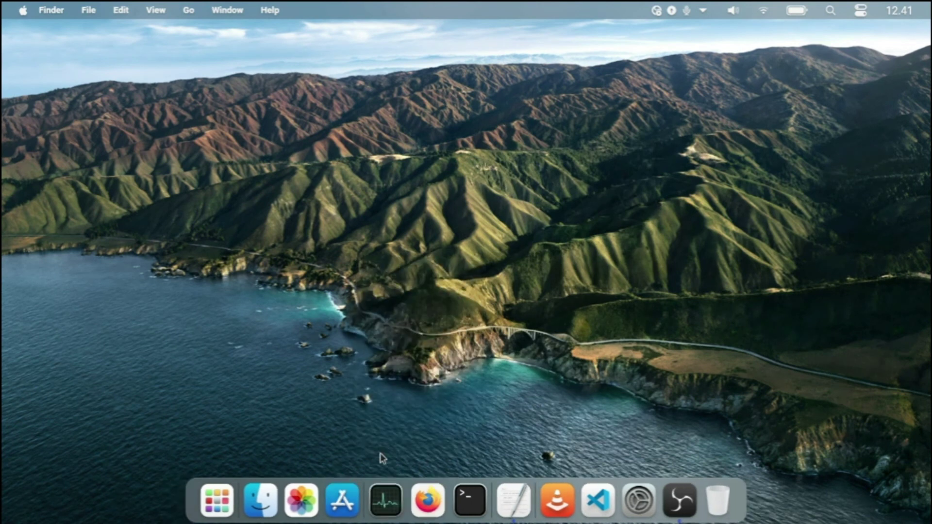
pyautogui.rightClick(388, 493)
pyautogui.click(427, 326)
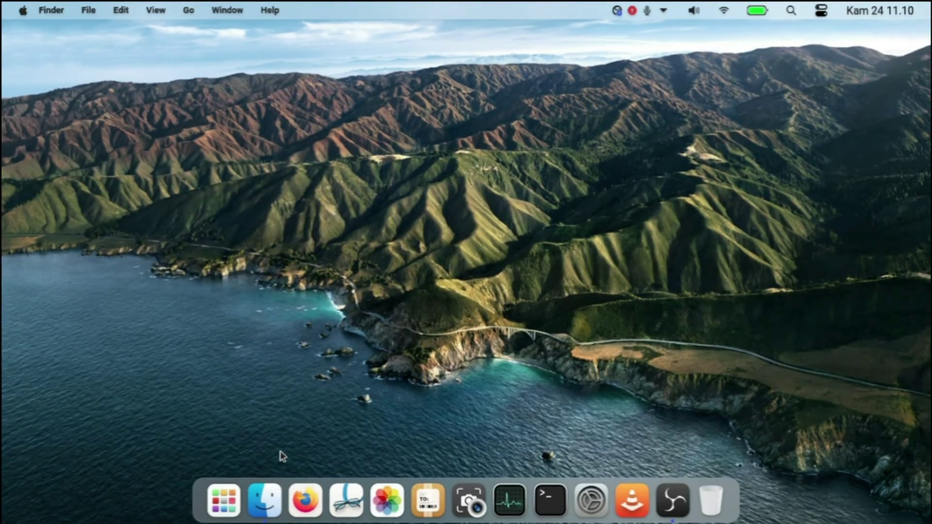
# Open Dolphin and extract WhiteSur-dark.tar.xz into the Downloads kvantum folder
pyautogui.click(269, 497)
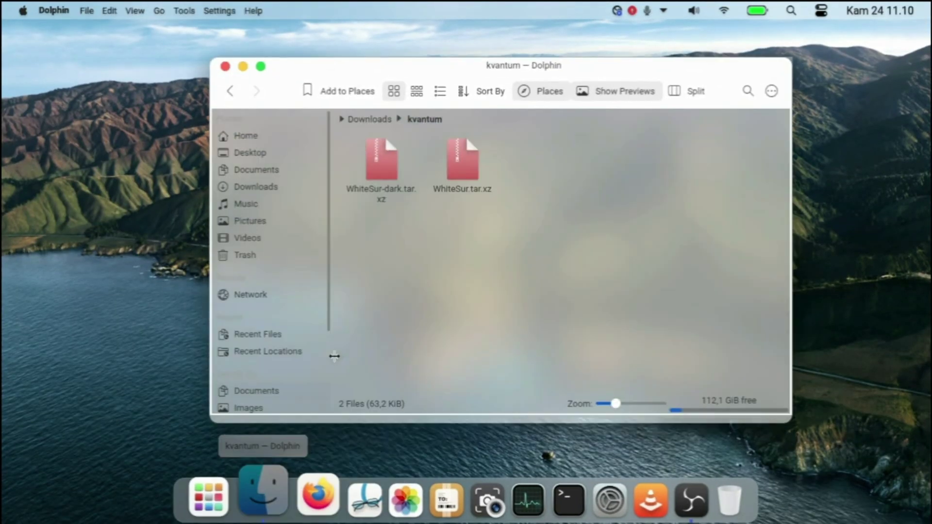
pyautogui.rightClick(391, 188)
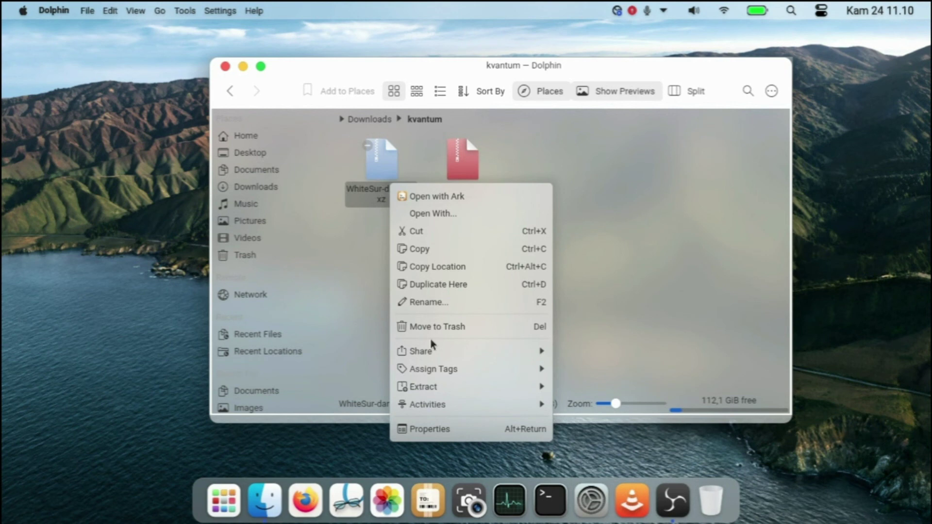
pyautogui.moveTo(471, 388)
pyautogui.click(563, 390)
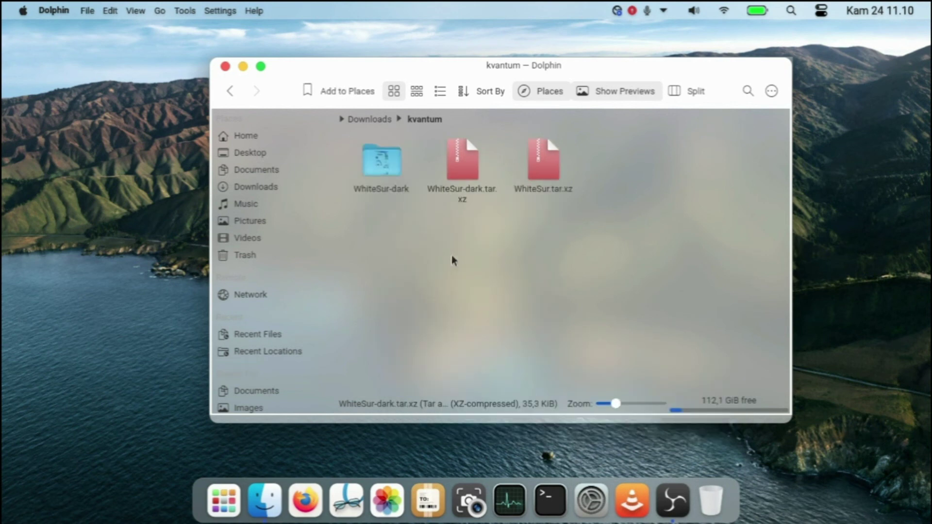
# Select the extracted WhiteSur-dark folder and open the macos theme file folder in Pictures
pyautogui.click(393, 183)
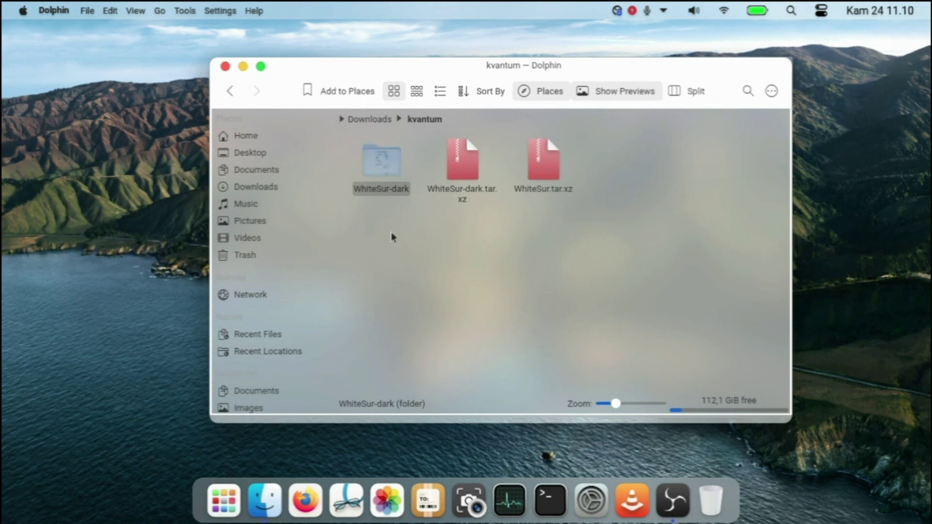
pyautogui.click(288, 228)
pyautogui.doubleClick(382, 175)
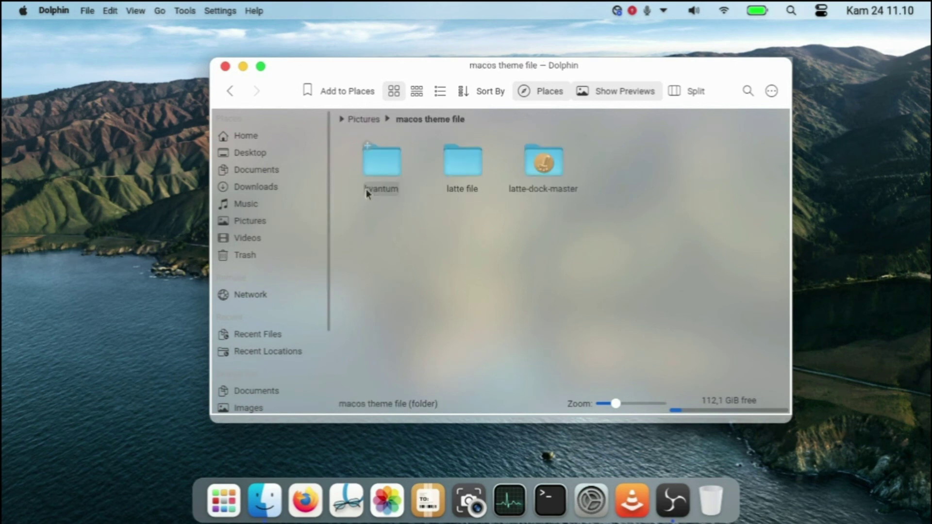
# Paste the WhiteSur-dark folder into the kvantum folder inside macos theme file and minimize the file manager
pyautogui.doubleClick(381, 175)
pyautogui.hotkey('ctrl', 'v')
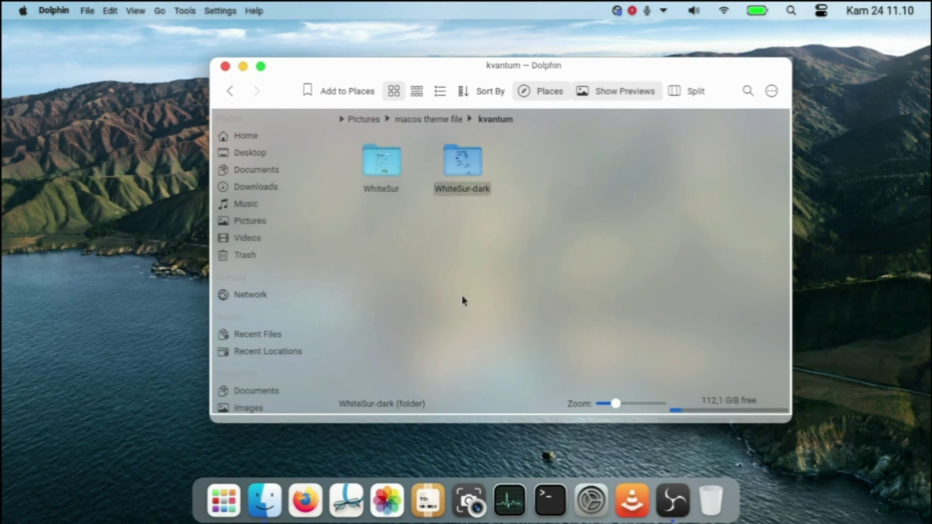
pyautogui.click(243, 67)
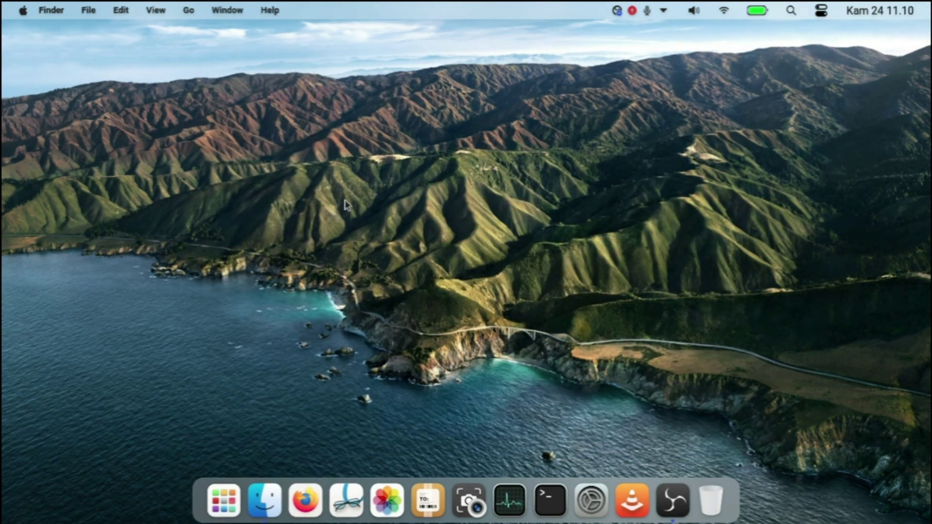
# Search for "kvan" from the desktop and launch Kvantum Manager
pyautogui.hotkey('alt', 'space')
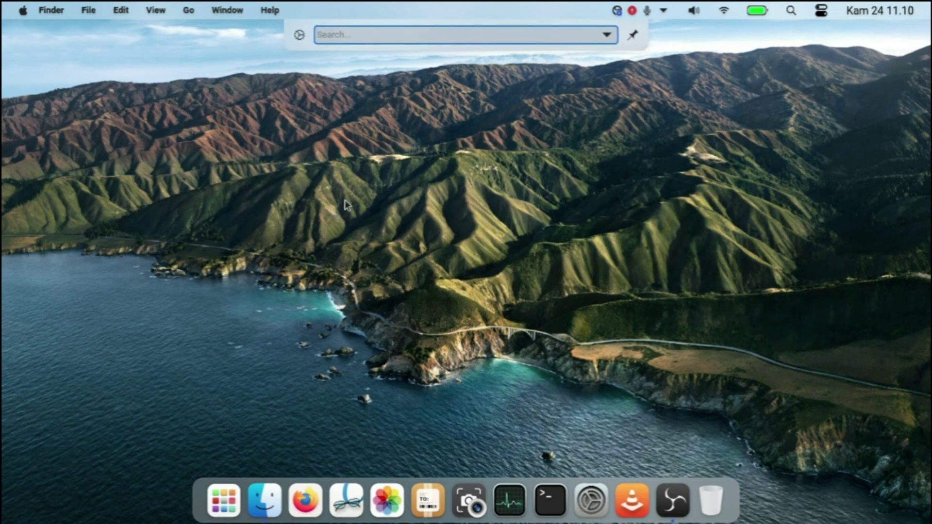
pyautogui.write('kvan')
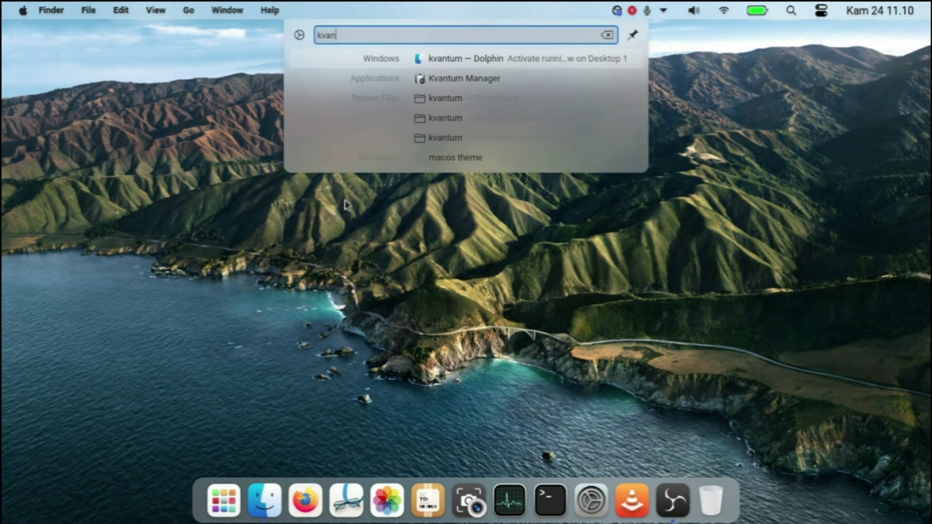
pyautogui.press('Down')
pyautogui.press('Return')
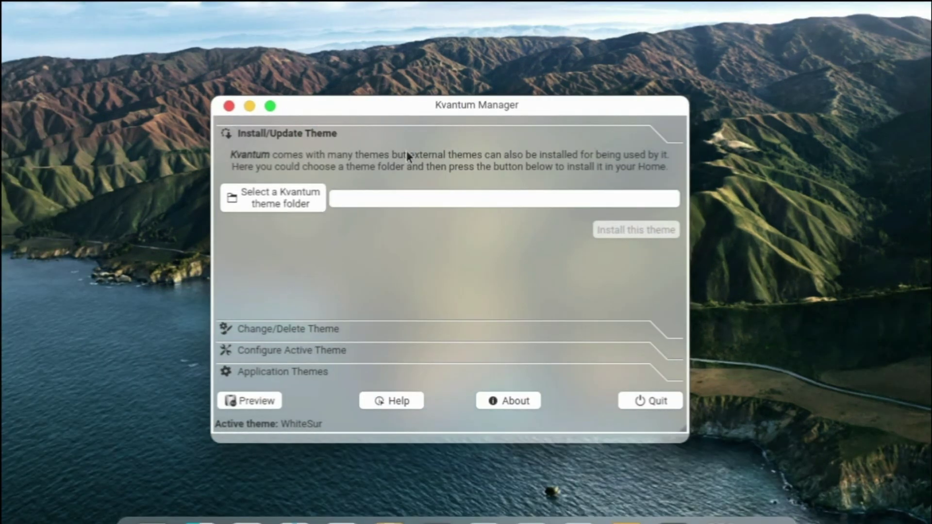
# Choose the WhiteSur-dark folder in Pictures/macos theme file/kvantum as the Kvantum theme folder and install the theme
pyautogui.click(301, 207)
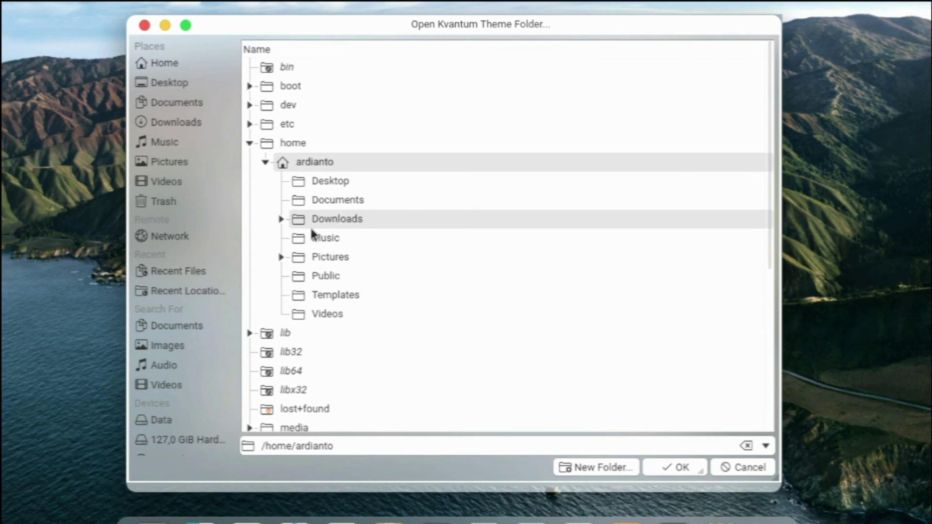
pyautogui.click(281, 257)
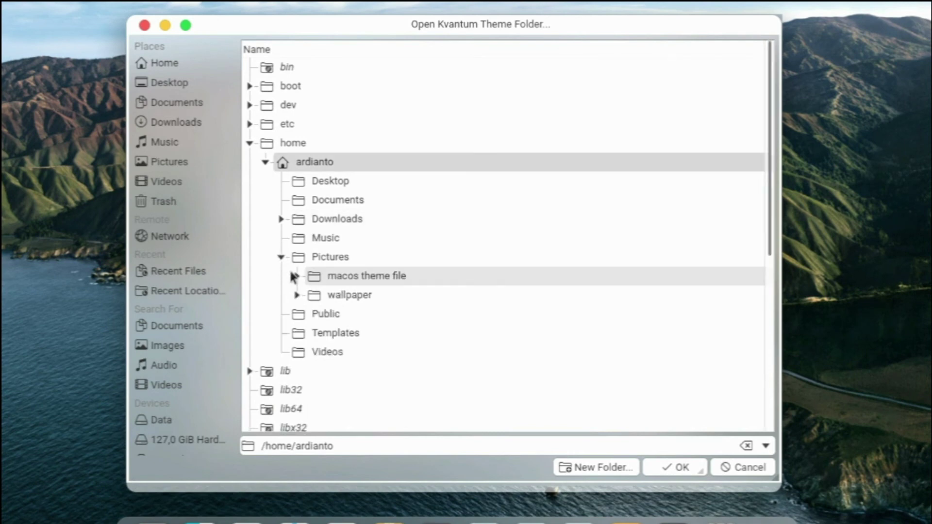
pyautogui.click(296, 276)
pyautogui.click(316, 296)
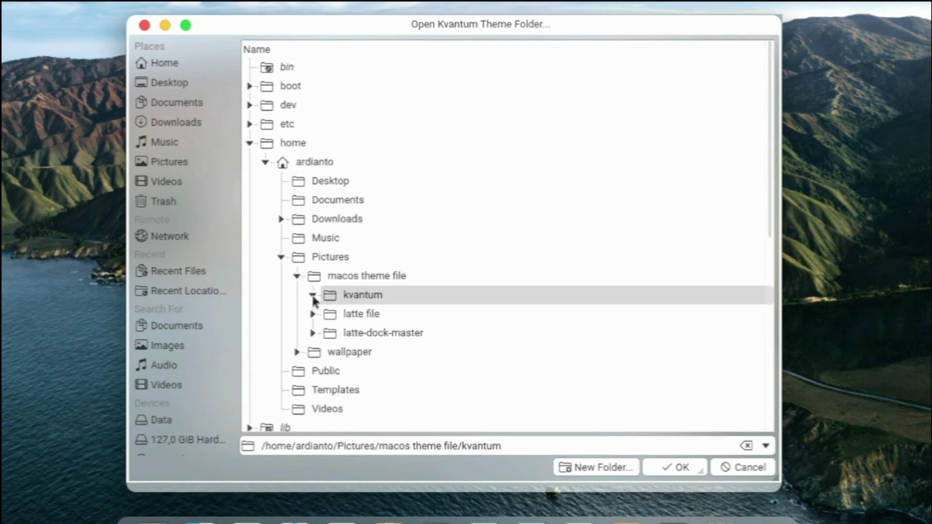
pyautogui.click(313, 296)
pyautogui.click(386, 334)
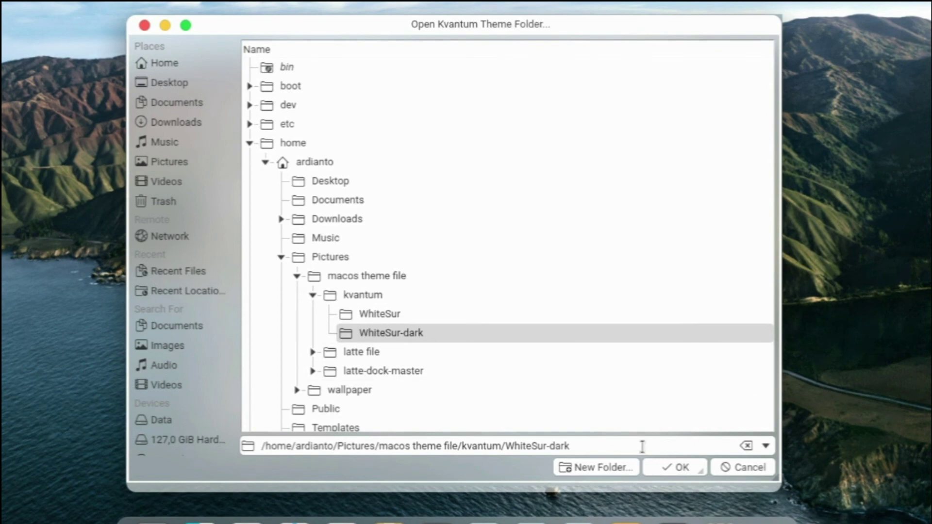
pyautogui.click(677, 469)
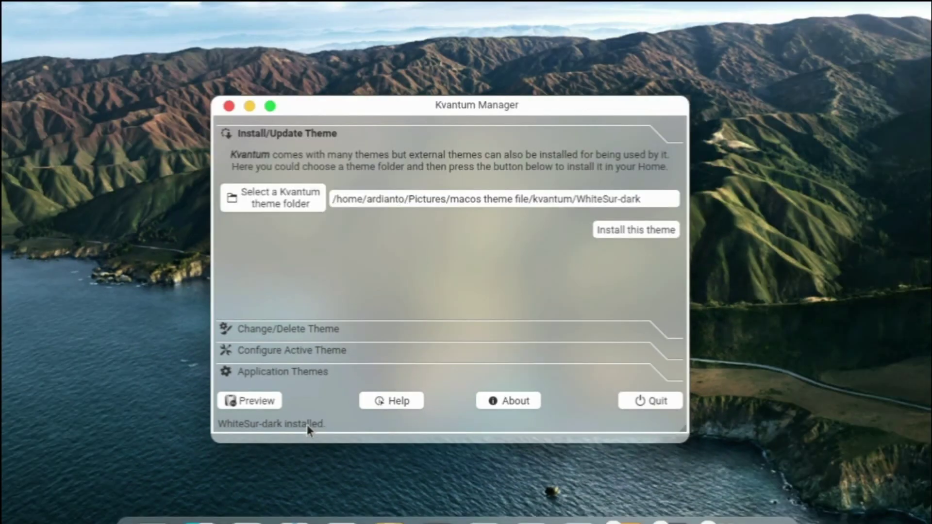
# Change the active Kvantum theme to WhiteSur-dark
pyautogui.click(309, 330)
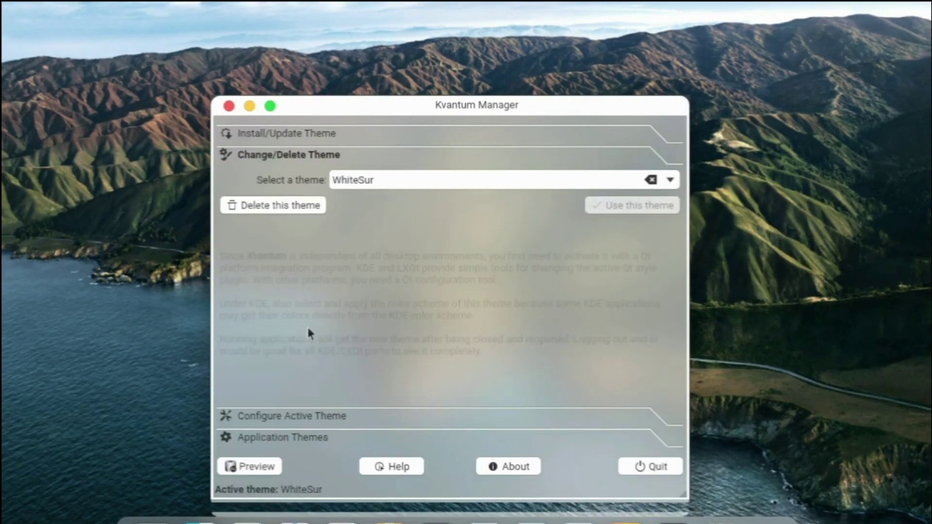
pyautogui.click(670, 181)
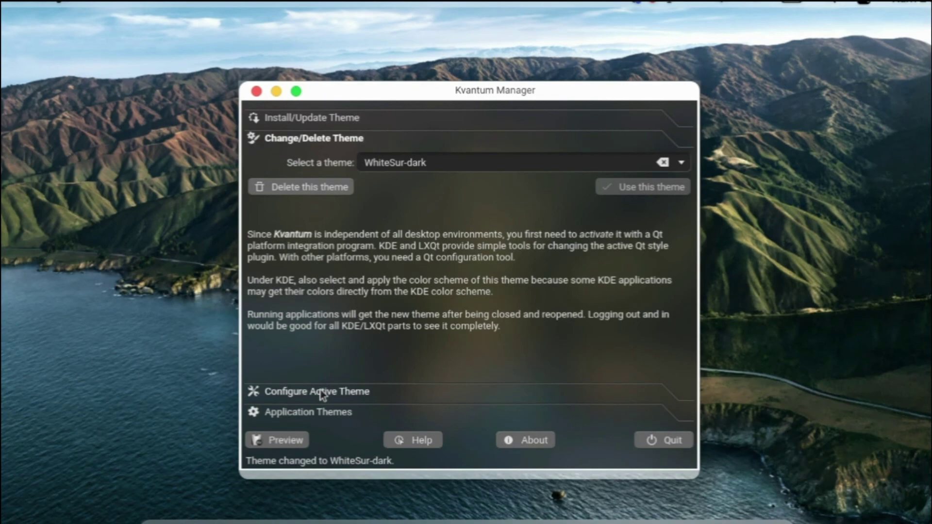
# Reduce the active theme's window opacity by 5% and menu opacity by 15%, save the configuration and close Kvantum Manager
pyautogui.click(320, 395)
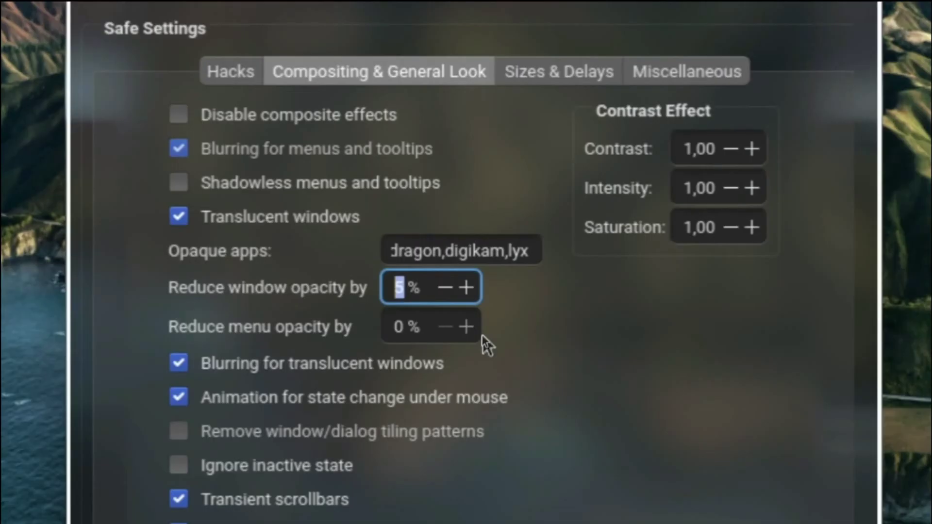
pyautogui.click(468, 326)
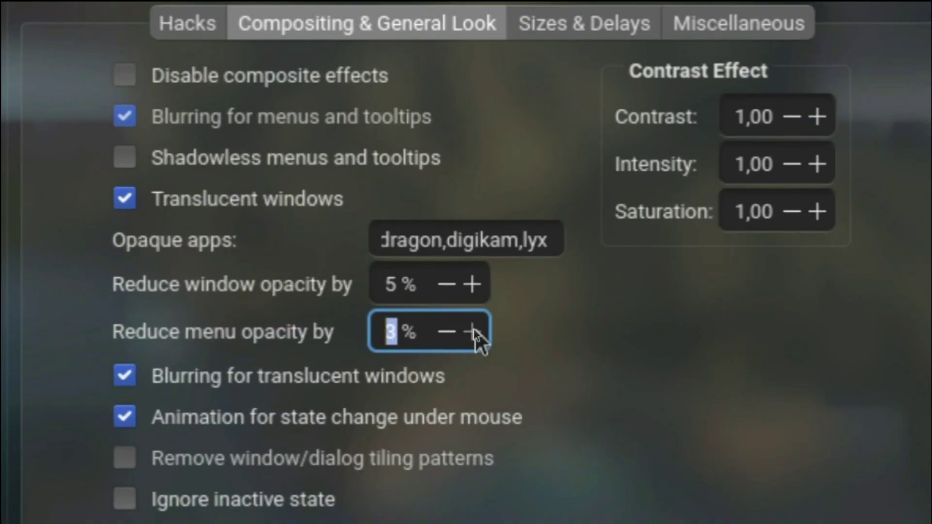
pyautogui.click(468, 327)
pyautogui.scroll(11, 475, 336)
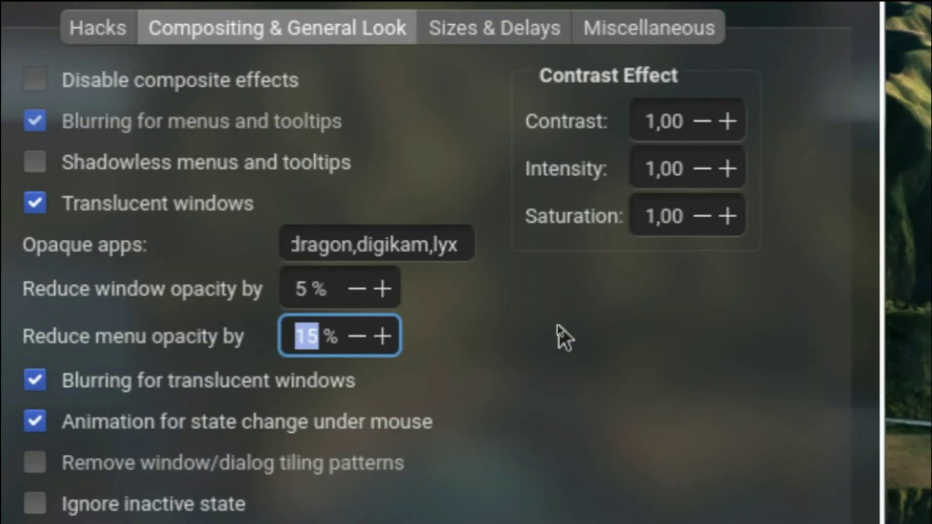
pyautogui.click(558, 325)
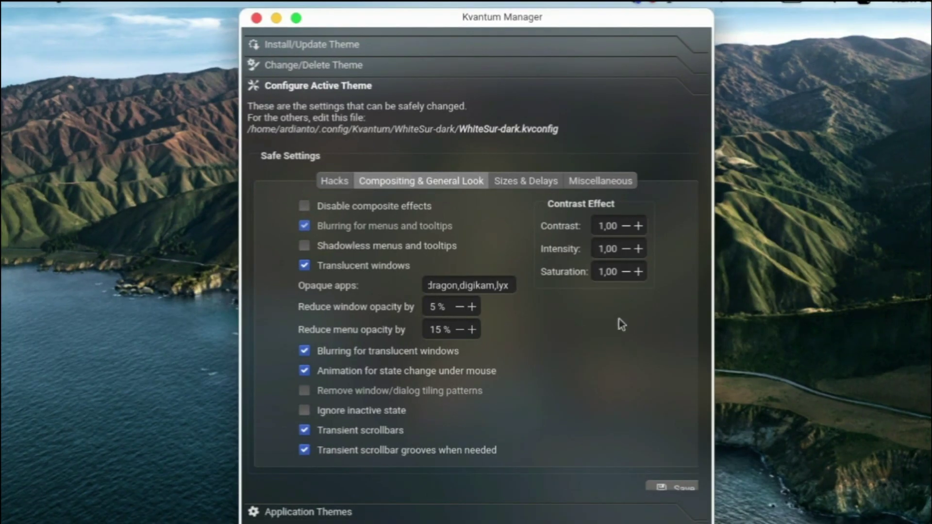
pyautogui.scroll(-1, 621, 323)
pyautogui.scroll(1, 700, 319)
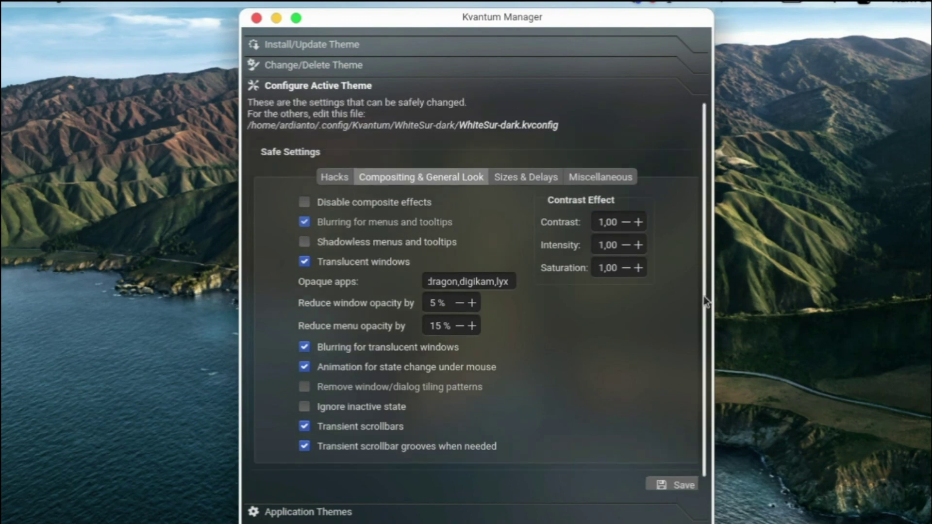
pyautogui.scroll(-1, 700, 335)
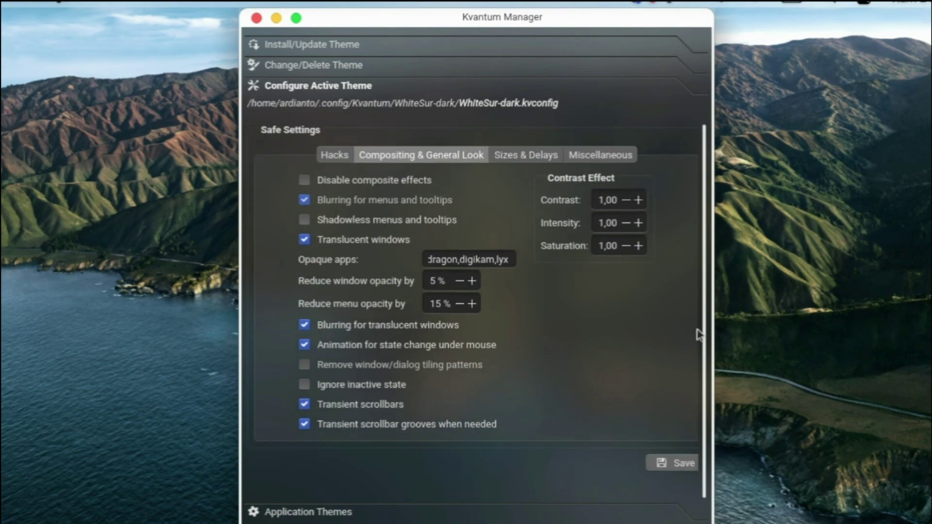
pyautogui.click(676, 464)
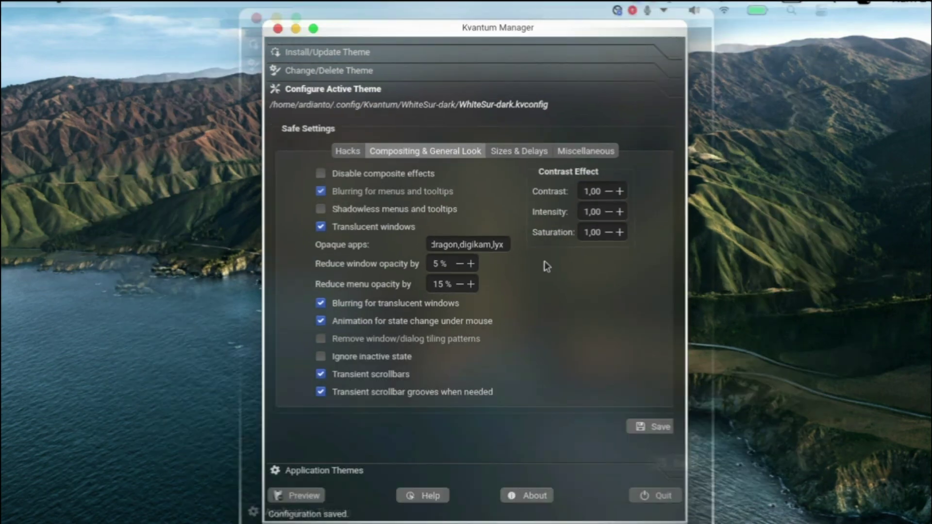
pyautogui.click(278, 29)
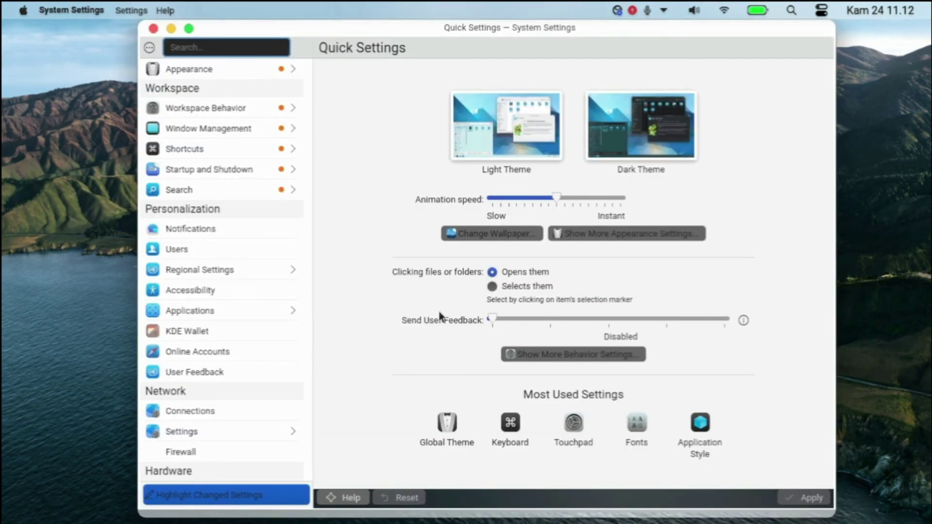
# Apply the WhiteSur-dark global theme in System Settings
pyautogui.click(238, 69)
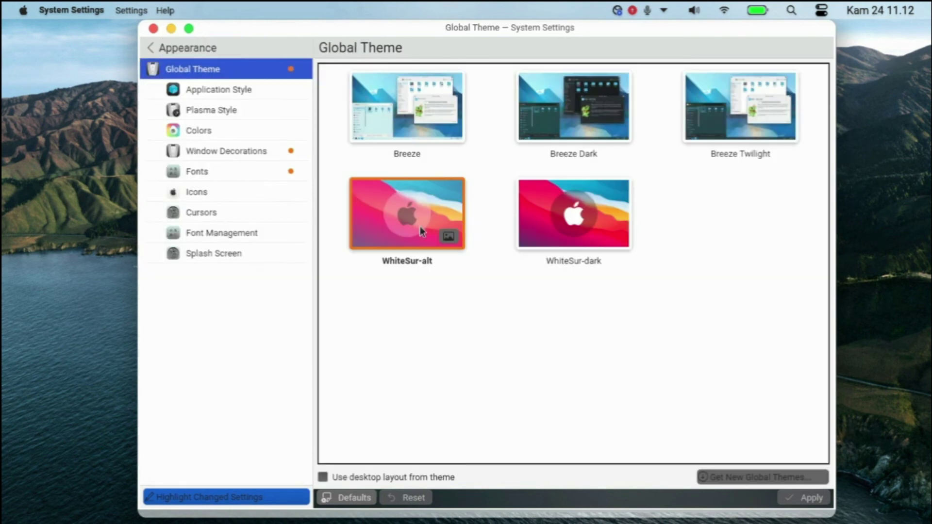
pyautogui.click(540, 224)
pyautogui.click(801, 500)
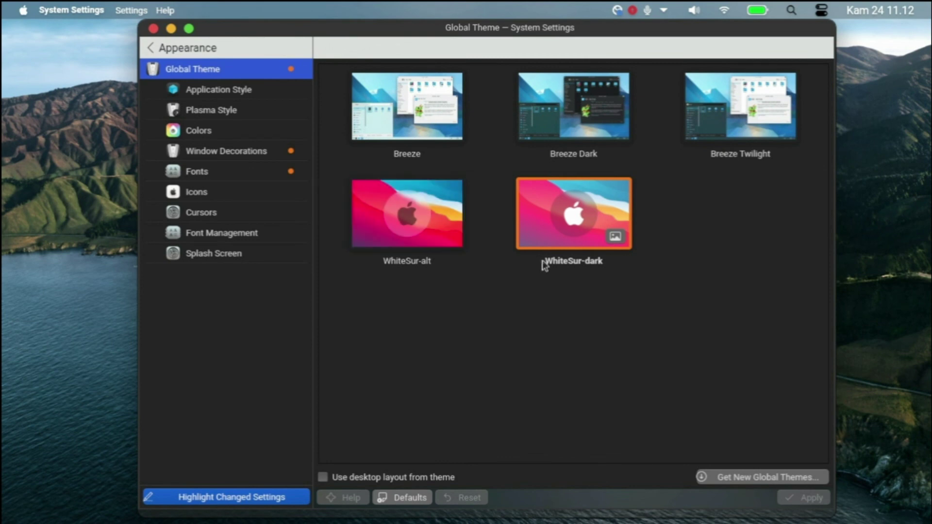
# Set the application style to kvantum and apply it
pyautogui.click(284, 98)
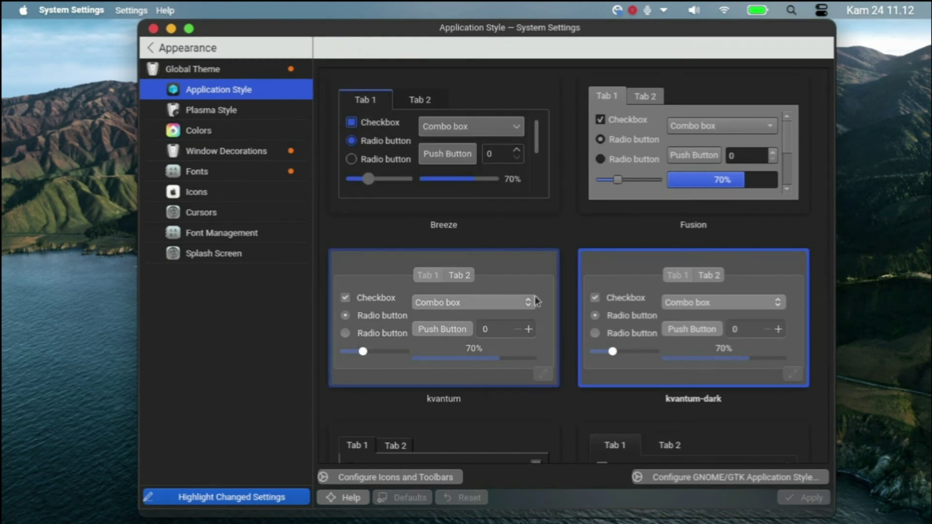
pyautogui.click(366, 208)
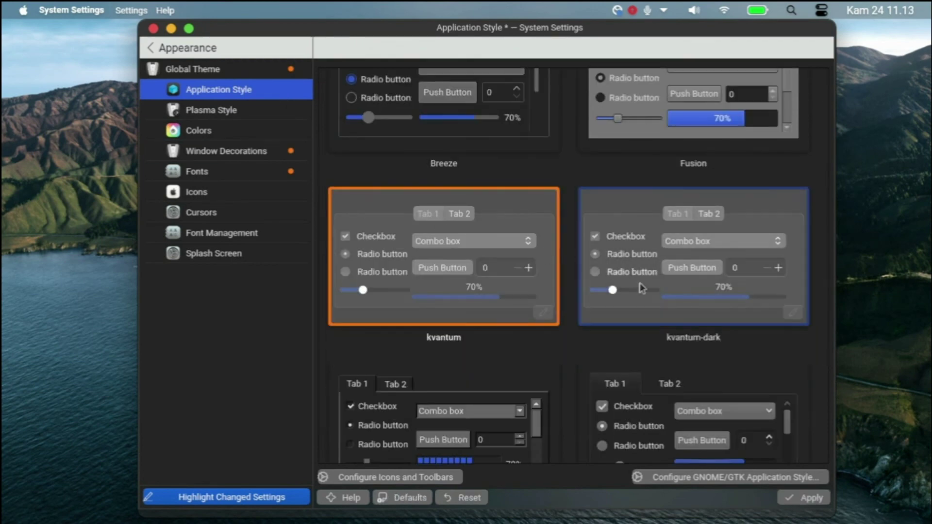
pyautogui.click(782, 496)
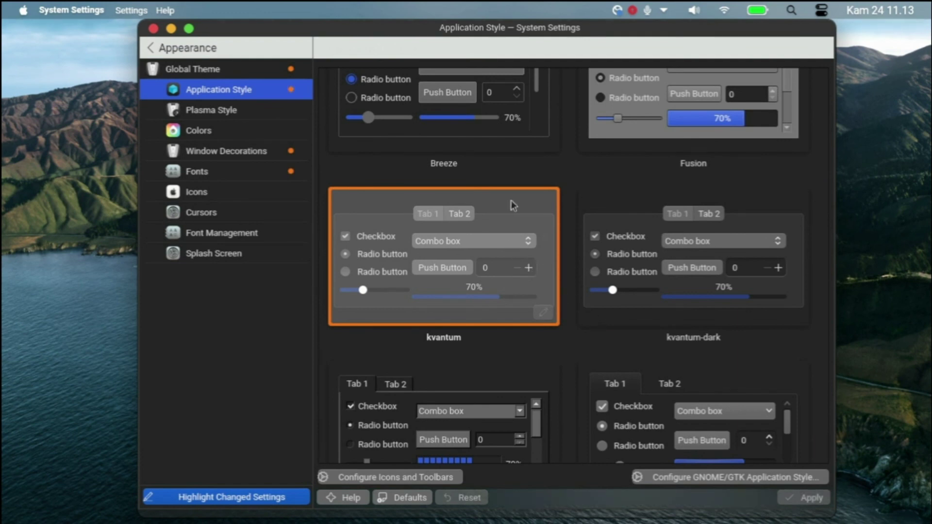
pyautogui.scroll(1, 516, 209)
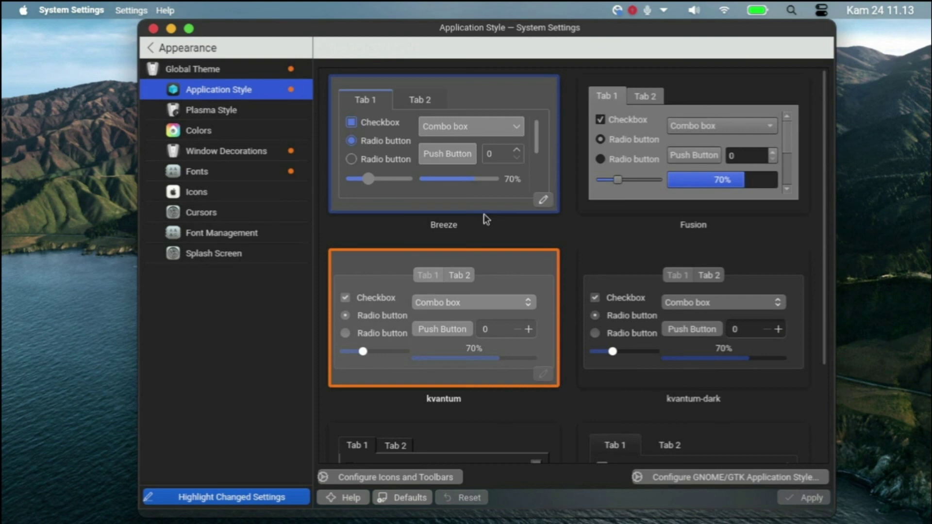
# Check the selected Plasma style, color scheme, window decoration and icon theme, and view the notification and system resources panel
pyautogui.click(257, 111)
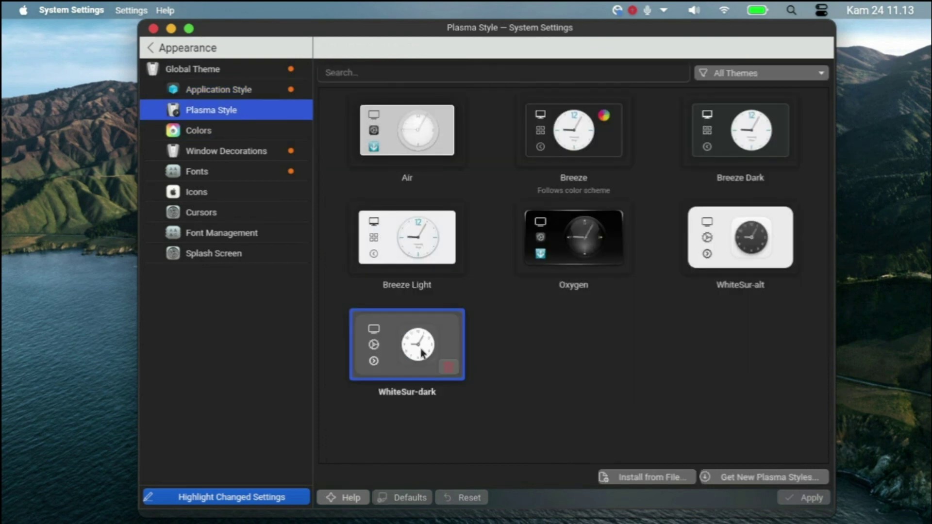
pyautogui.click(822, 19)
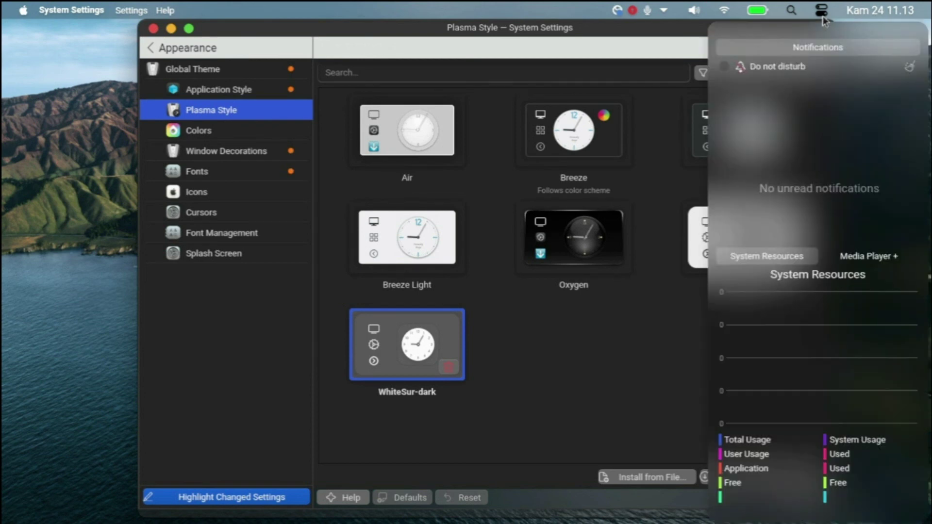
pyautogui.click(823, 18)
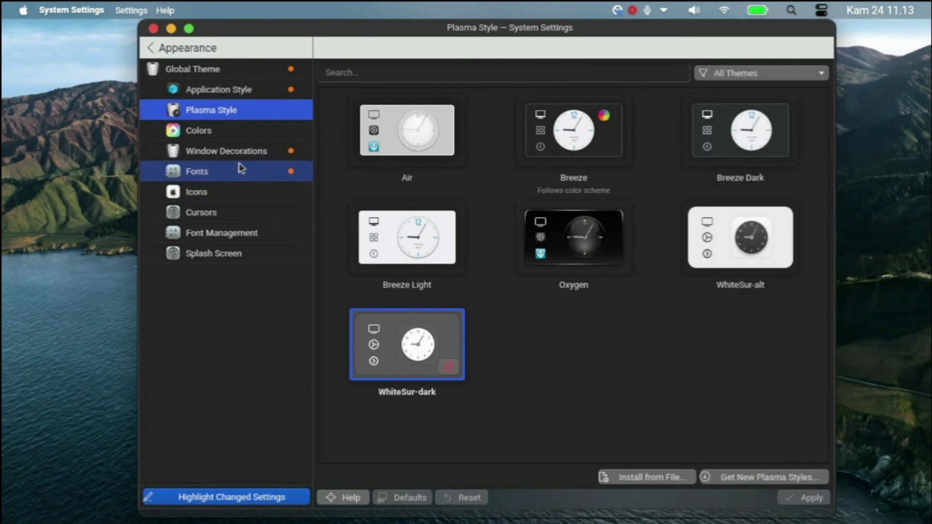
pyautogui.click(238, 132)
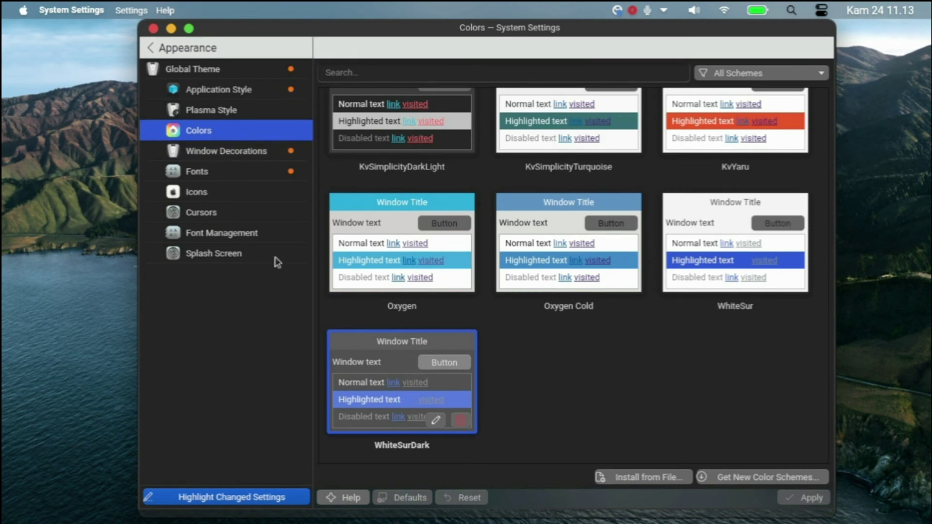
pyautogui.click(252, 152)
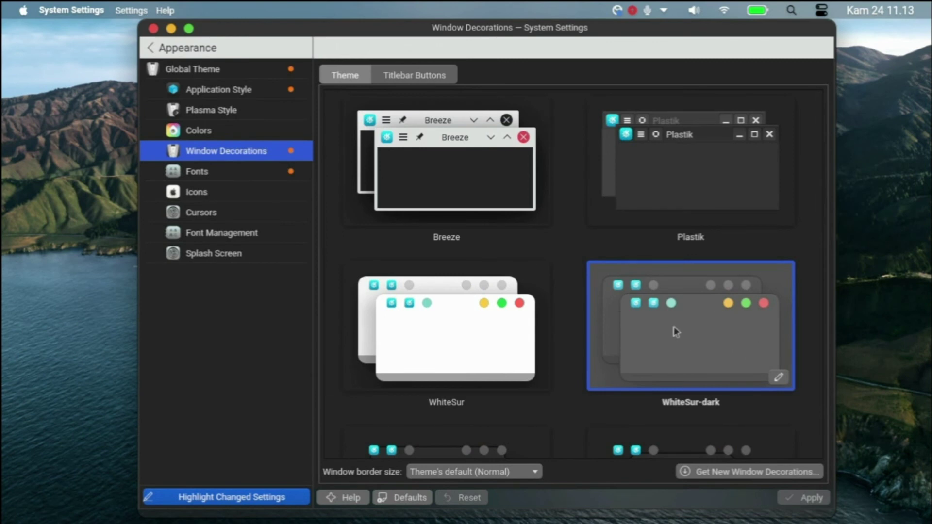
pyautogui.click(236, 191)
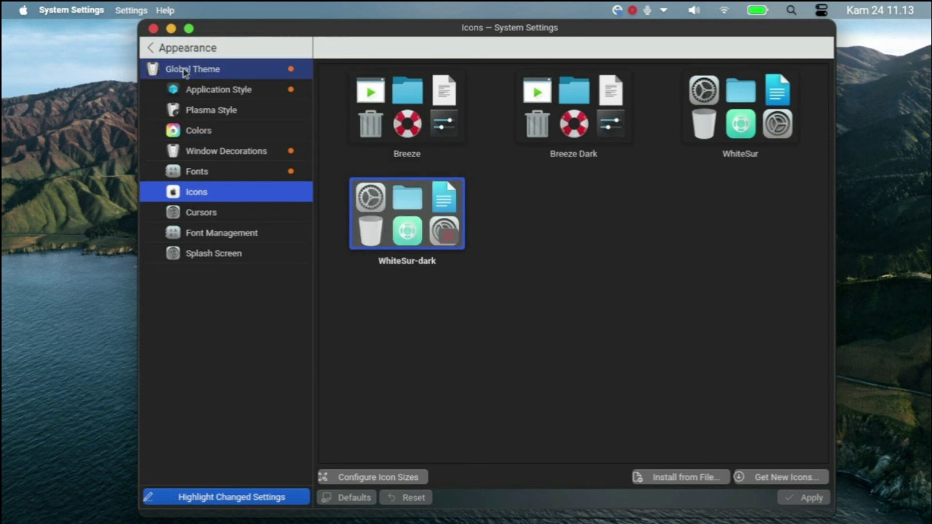
# Return to the main settings categories, minimize System Settings and open the desktop's context menu
pyautogui.click(201, 50)
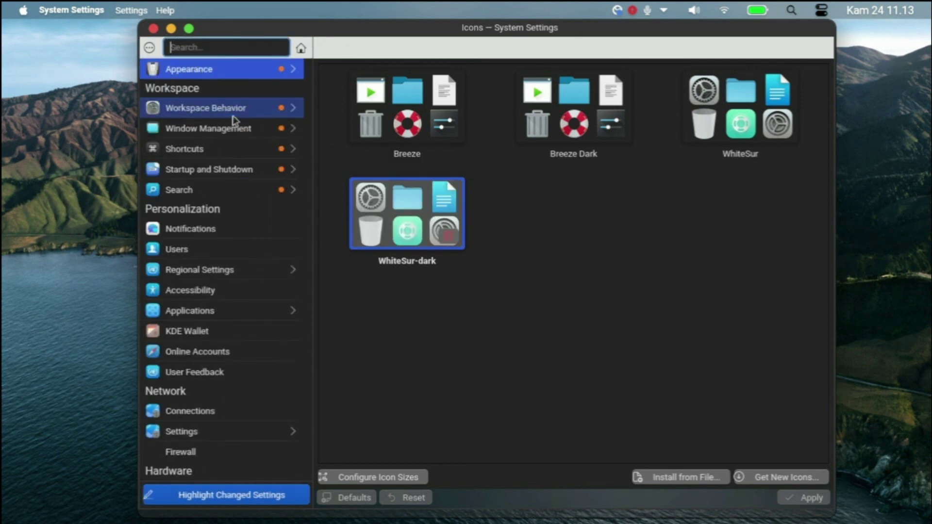
pyautogui.moveTo(233, 116)
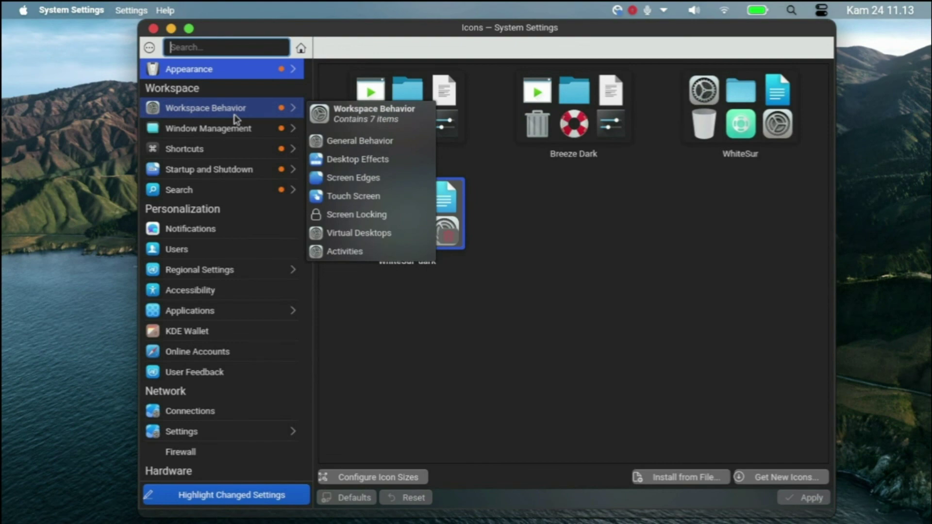
pyautogui.click(170, 29)
pyautogui.rightClick(293, 142)
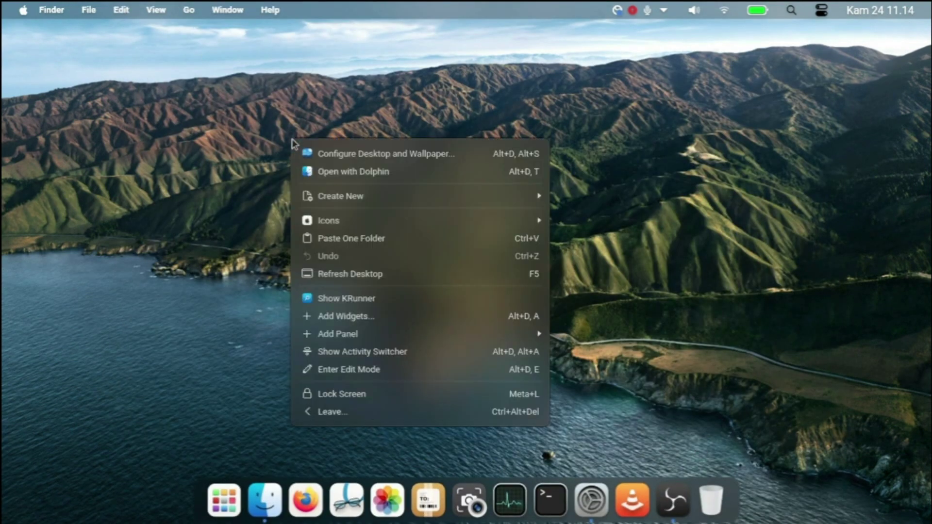
# Set the desktop wallpaper to 11-0-Night and minimize the desktop folder settings
pyautogui.click(429, 154)
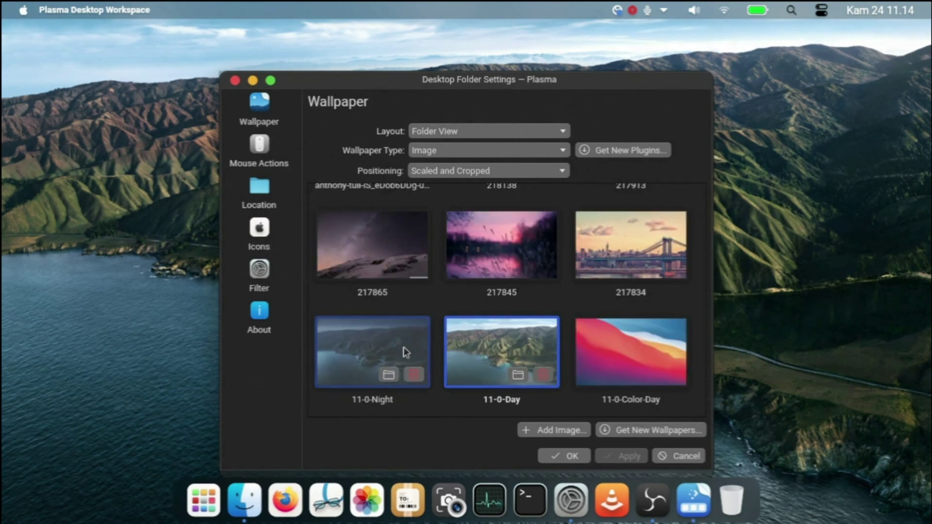
pyautogui.click(404, 348)
pyautogui.click(253, 80)
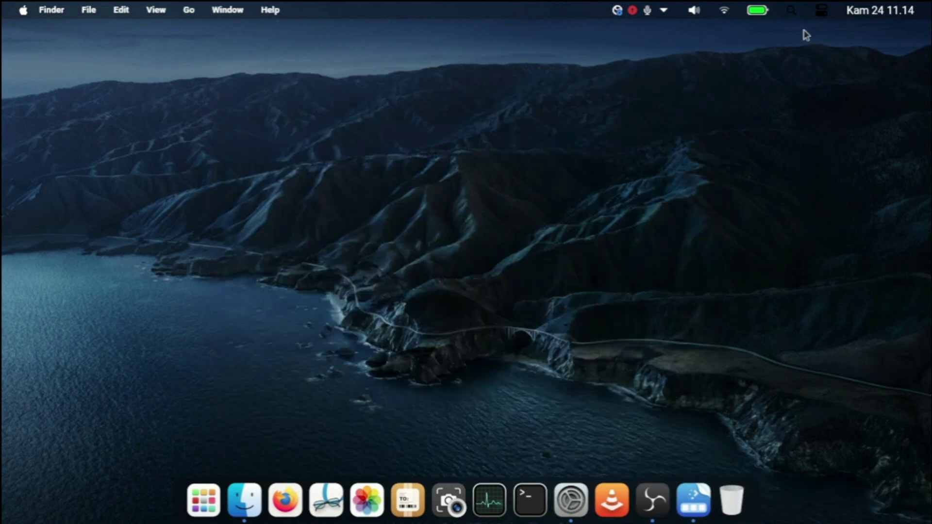
# Change the Latte SideBar Button's icon to sideBar-controlCentre-white.svg from Pictures > macos theme file > latte file > mcOS-BS-Extra-Icons, and apply it
pyautogui.rightClick(821, 13)
pyautogui.click(824, 31)
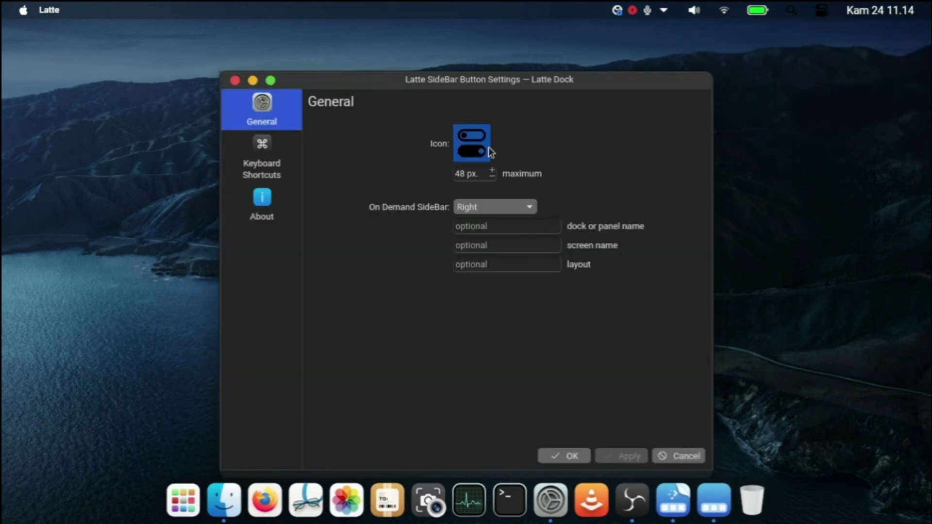
pyautogui.click(491, 153)
pyautogui.click(494, 179)
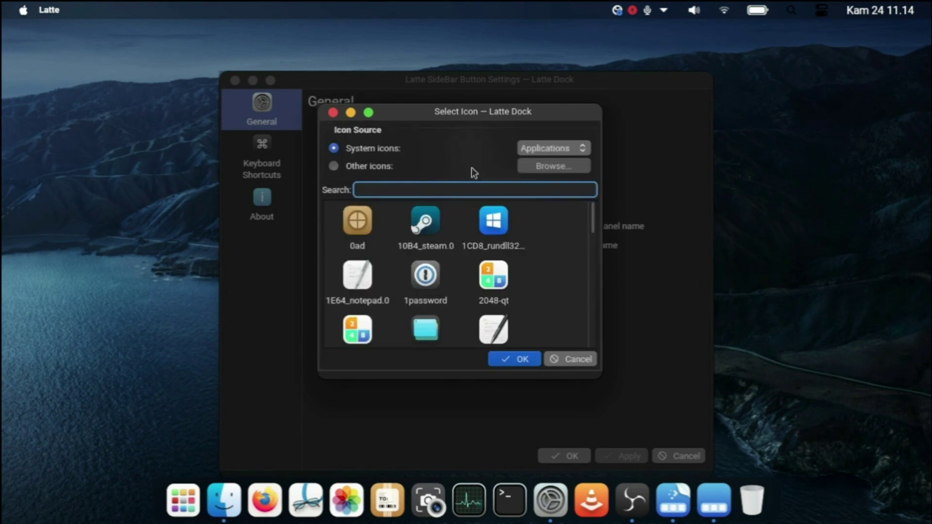
pyautogui.click(380, 166)
pyautogui.click(540, 170)
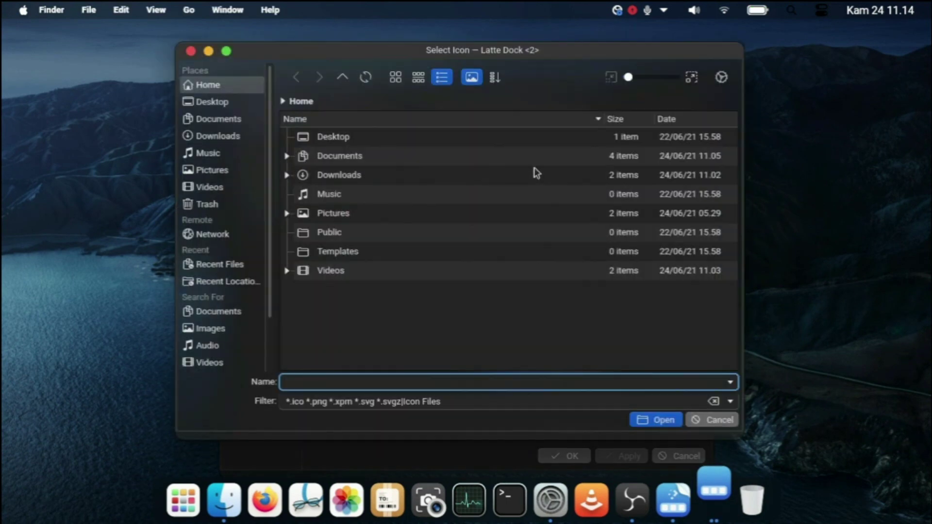
pyautogui.click(256, 174)
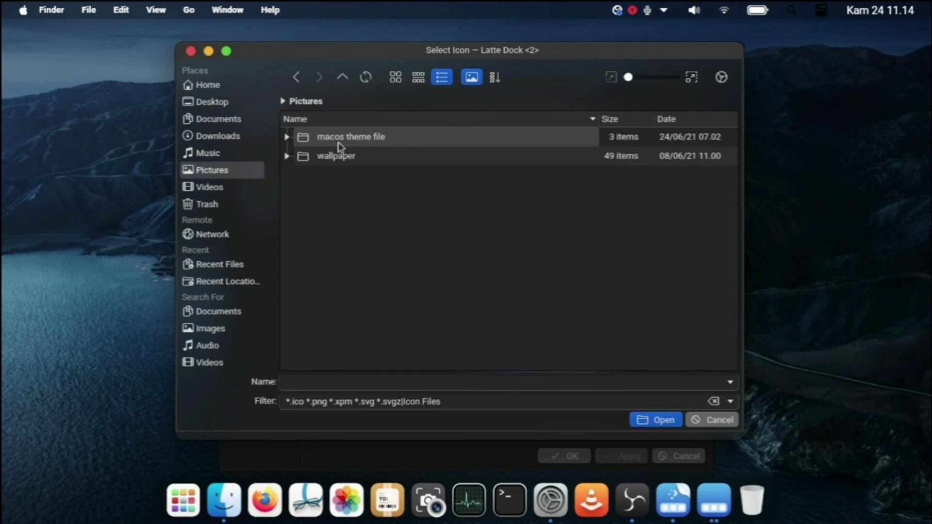
pyautogui.doubleClick(340, 141)
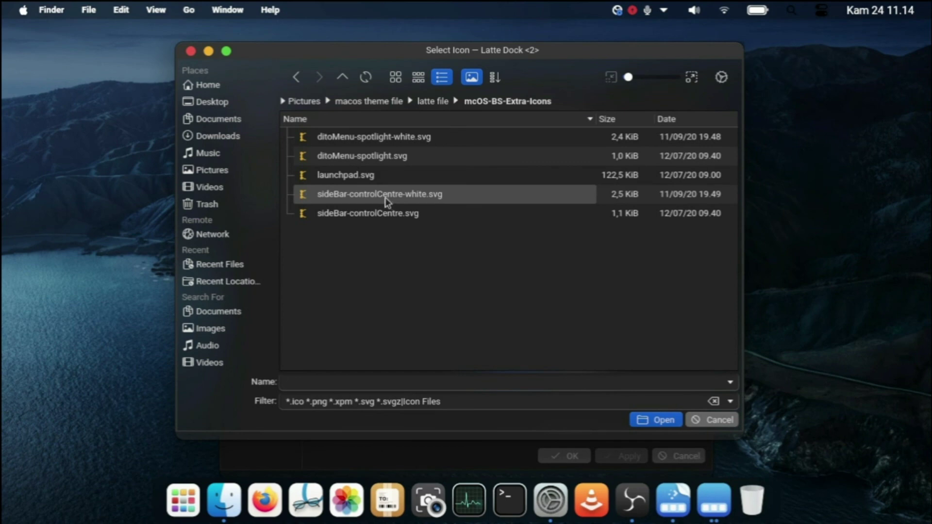
pyautogui.doubleClick(386, 198)
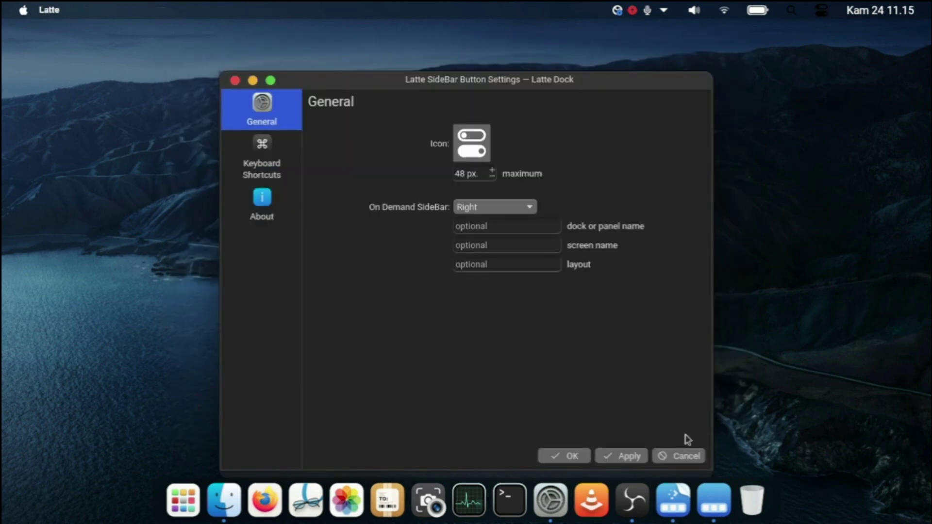
pyautogui.click(633, 457)
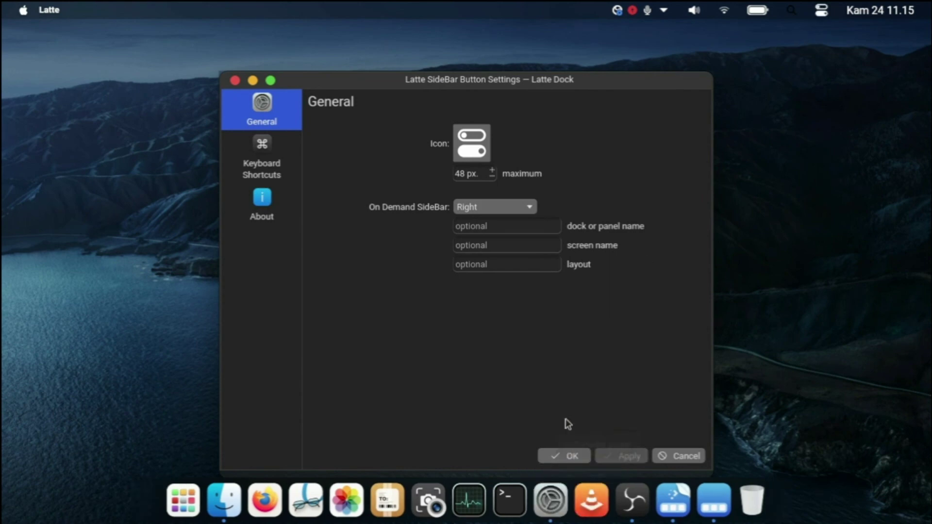
pyautogui.click(564, 456)
# Change the Ditto Menu's icon to ditoMenu-spotlight-white.svg from the mcOS-BS-Extra-Icons folder and apply it
pyautogui.rightClick(792, 14)
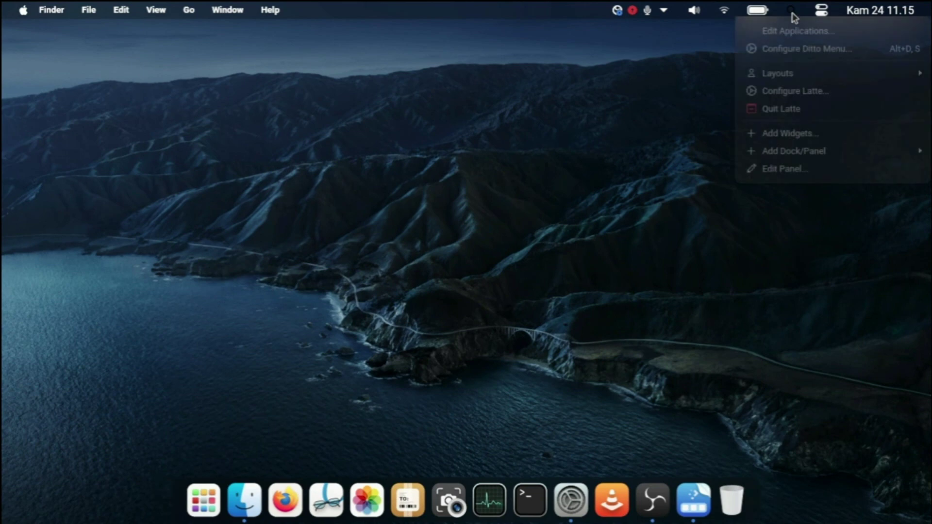
pyautogui.click(791, 50)
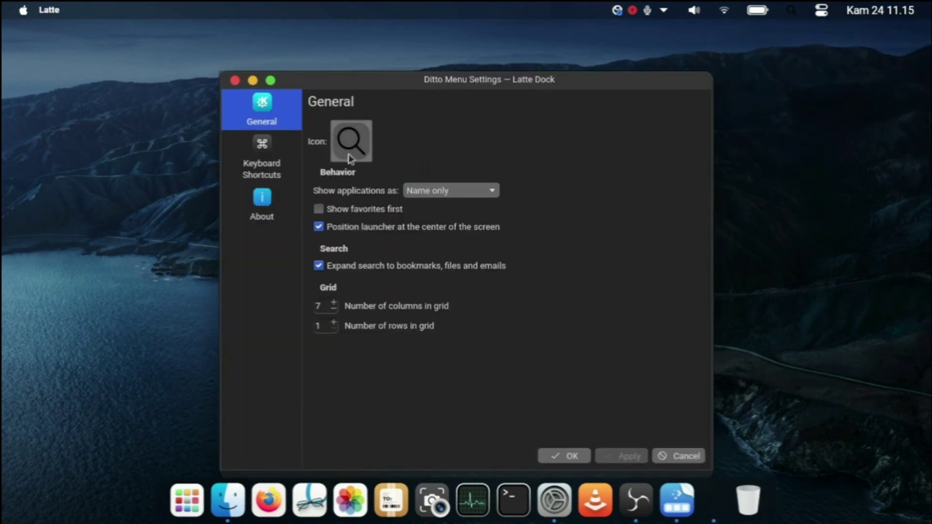
pyautogui.click(350, 159)
pyautogui.click(377, 178)
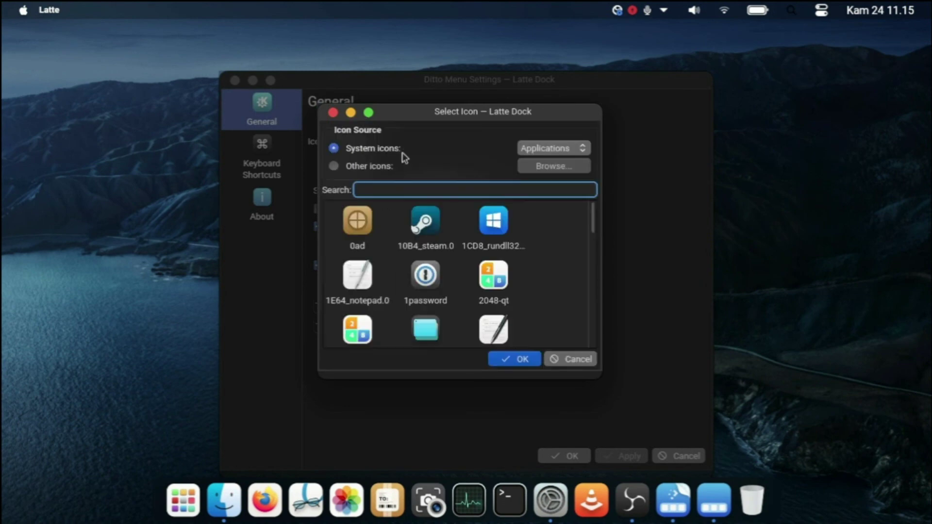
pyautogui.click(389, 167)
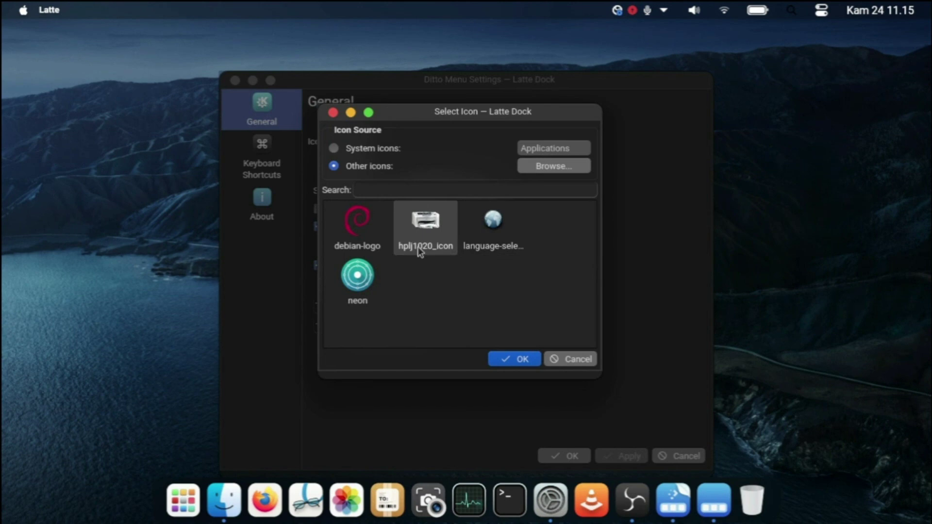
pyautogui.click(543, 172)
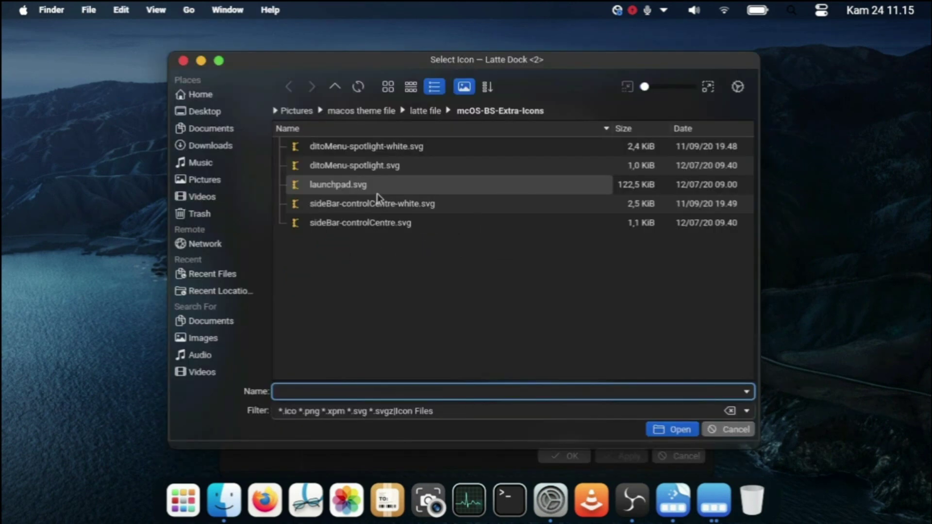
pyautogui.doubleClick(386, 155)
pyautogui.click(614, 451)
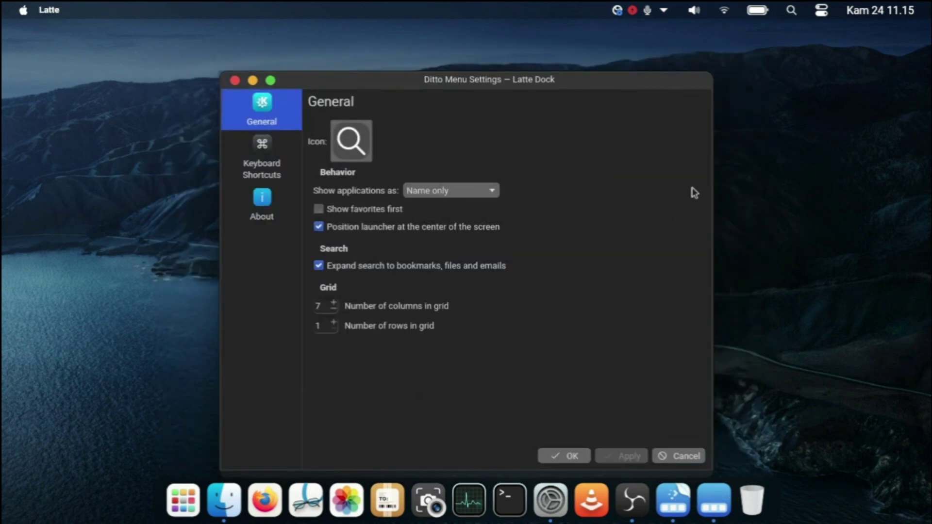
pyautogui.click(571, 456)
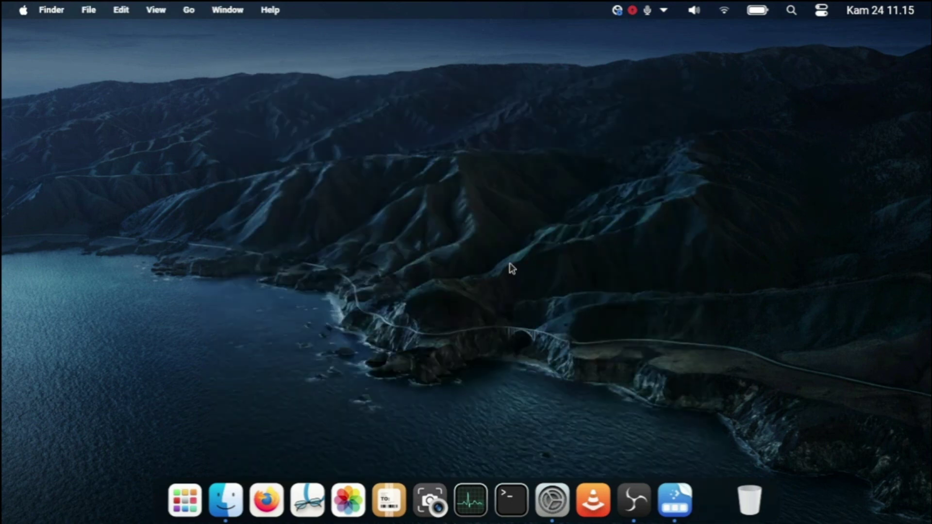
# View the system information through About This Computer and close the Info Center
pyautogui.click(25, 10)
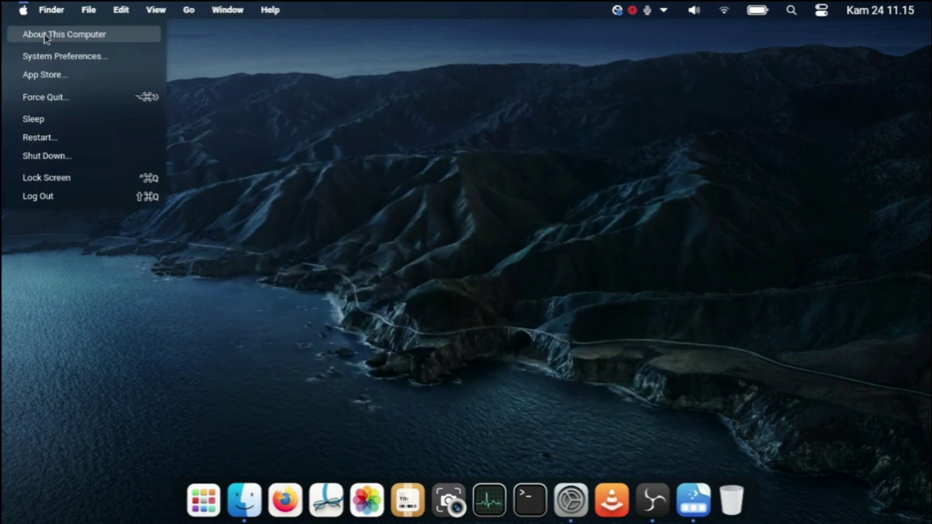
pyautogui.click(100, 40)
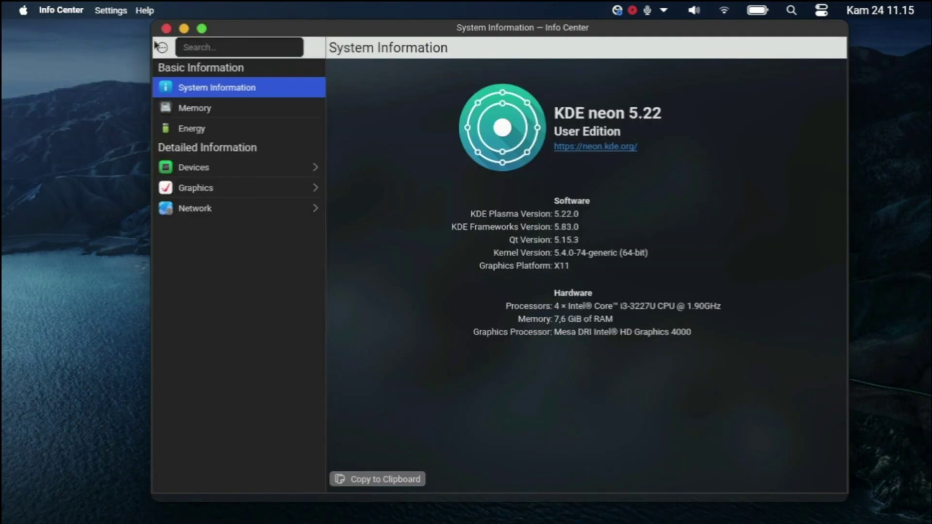
pyautogui.click(166, 28)
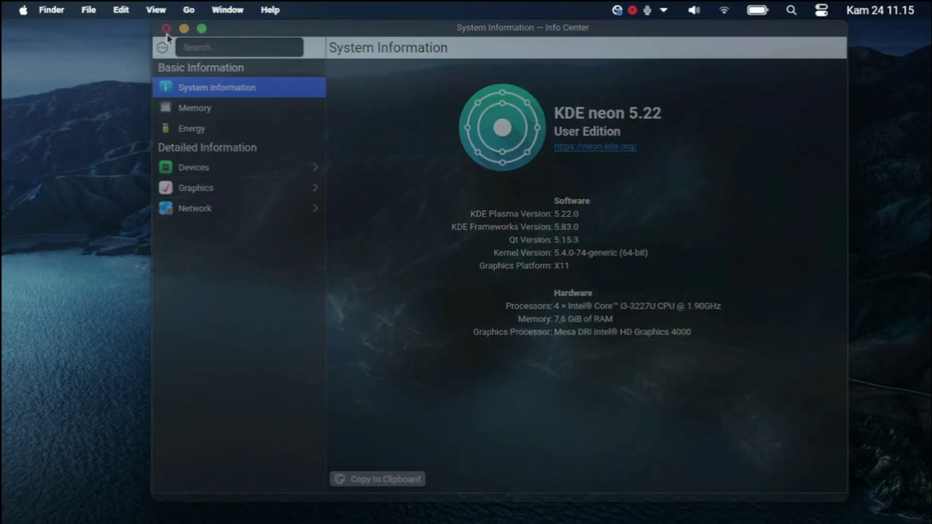
# Bring up the leave screen with the sleep, restart, shutdown and logout options, and dismiss it
pyautogui.rightClick(393, 226)
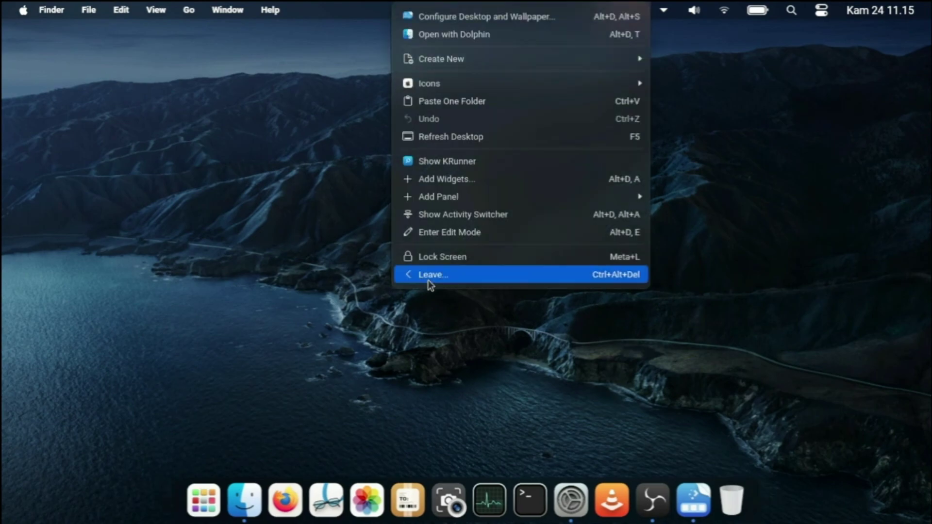
pyautogui.click(427, 280)
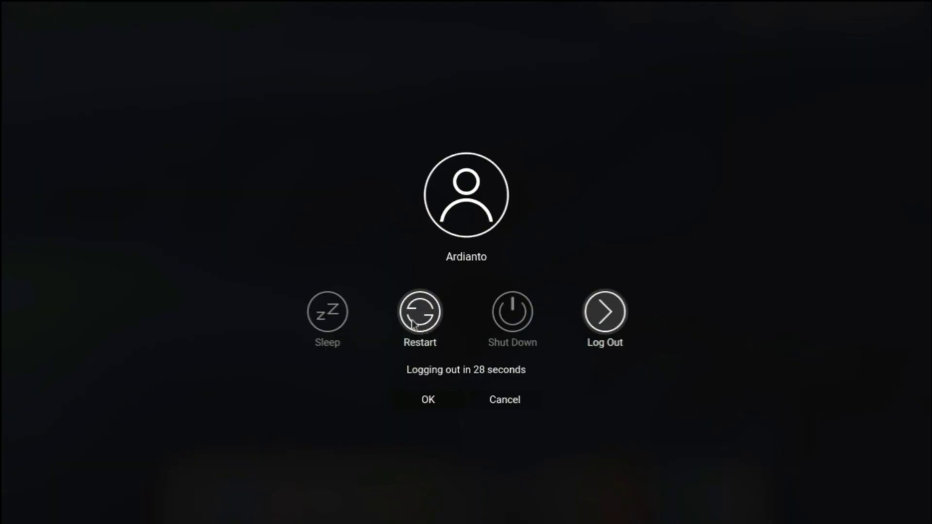
pyautogui.press('Escape')
# Look through the full-screen application launcher and close it
pyautogui.click(223, 491)
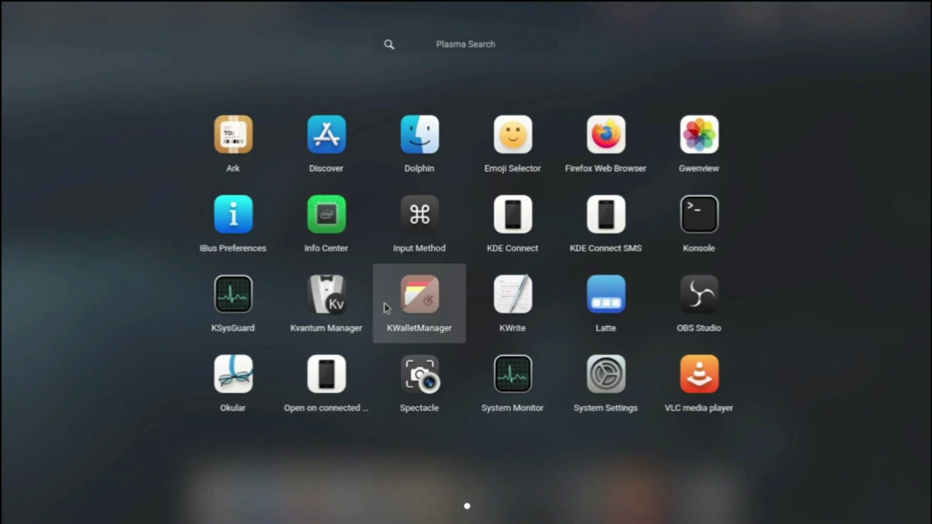
pyautogui.moveTo(391, 295); pyautogui.dragTo(242, 300)
pyautogui.moveTo(423, 293); pyautogui.dragTo(753, 293)
pyautogui.moveTo(542, 293); pyautogui.dragTo(209, 308)
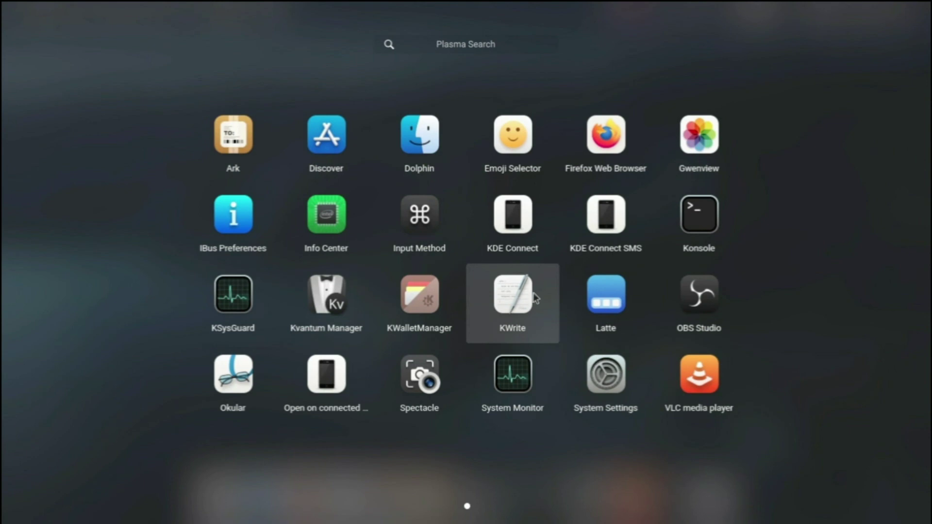
pyautogui.click(410, 480)
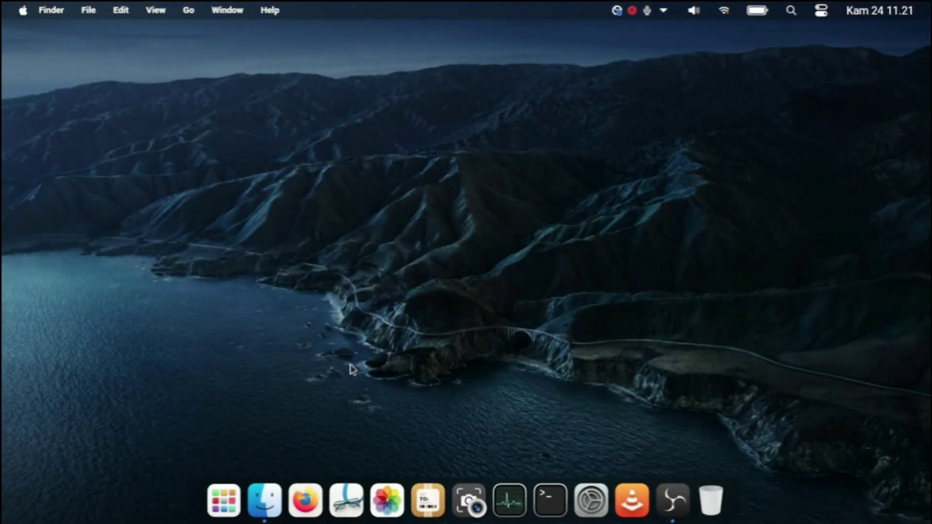
# Run neofetch in a Konsole window to show the system and theme details
pyautogui.click(264, 500)
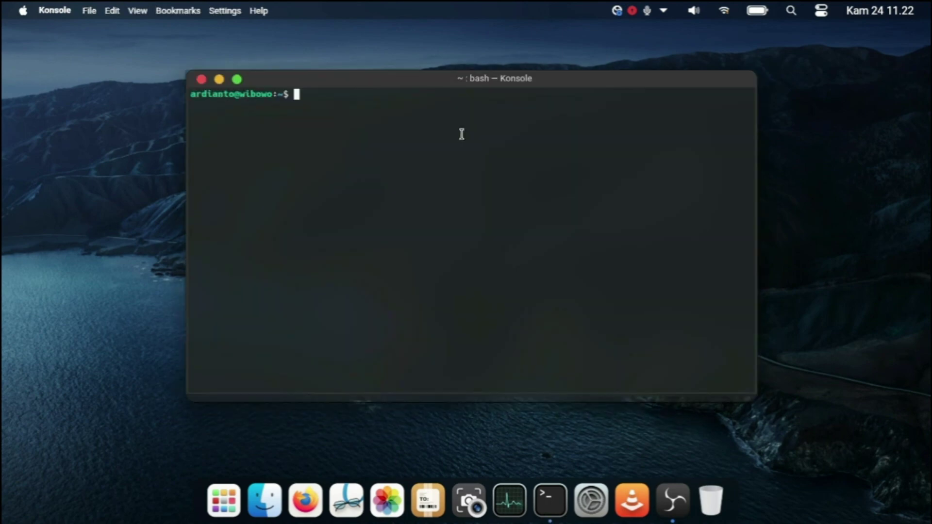
pyautogui.moveTo(448, 78); pyautogui.dragTo(454, 87)
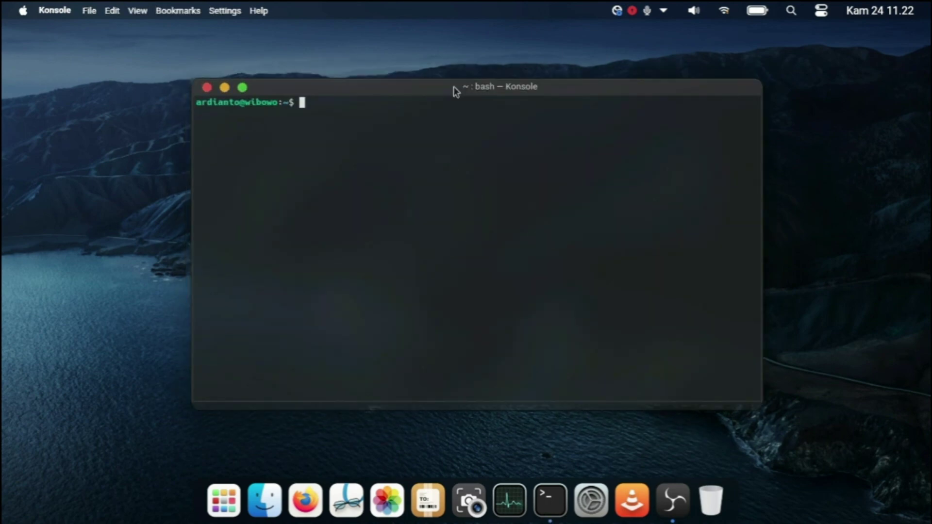
pyautogui.write('ne')
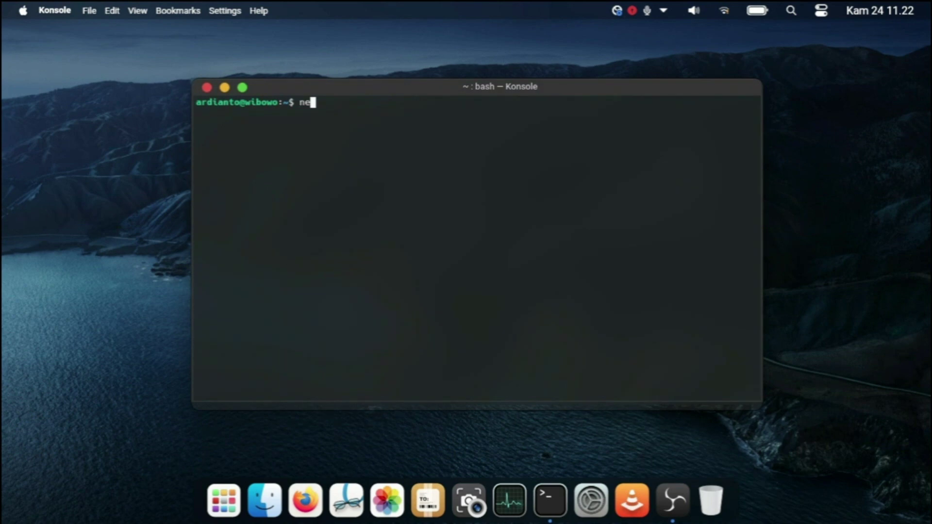
pyautogui.write('ofetch')
pyautogui.press('Return')
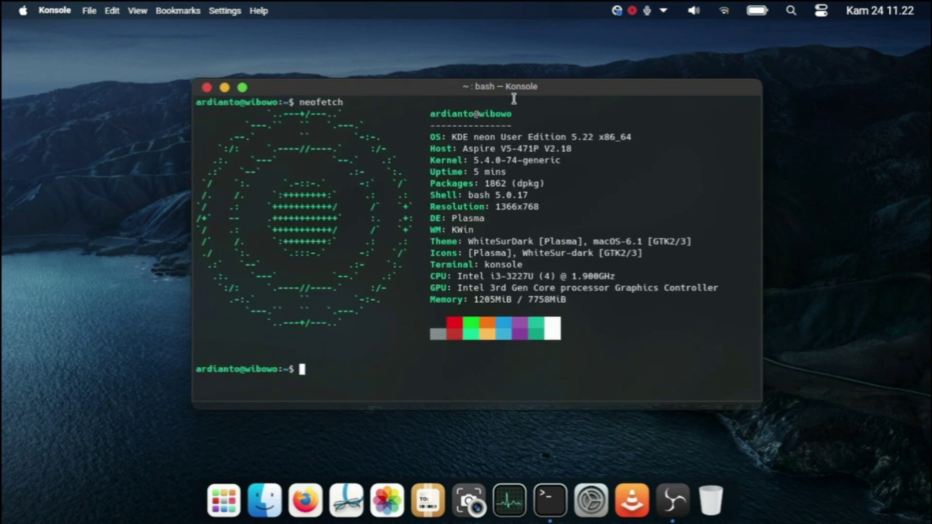
pyautogui.moveTo(514, 88); pyautogui.dragTo(548, 91)
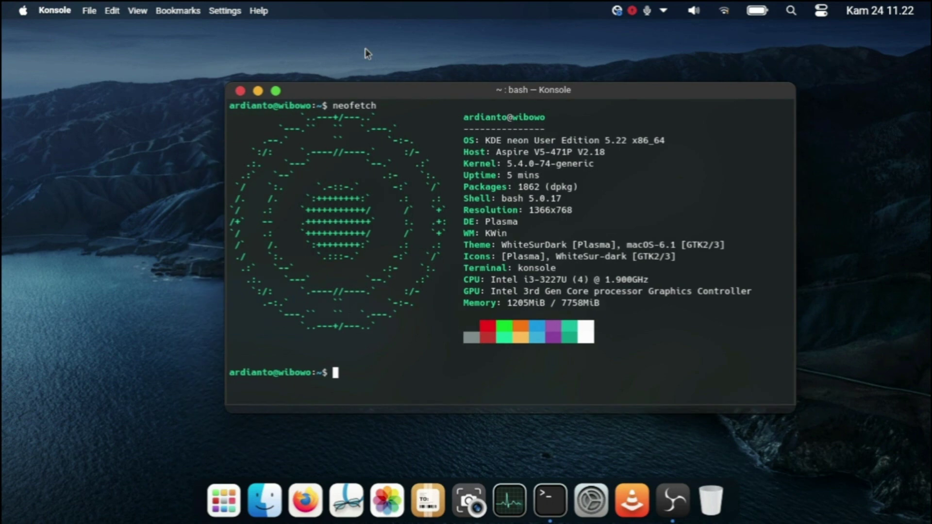
# Open the Breeze color scheme for editing in the current Konsole profile's appearance settings
pyautogui.click(225, 11)
pyautogui.click(246, 34)
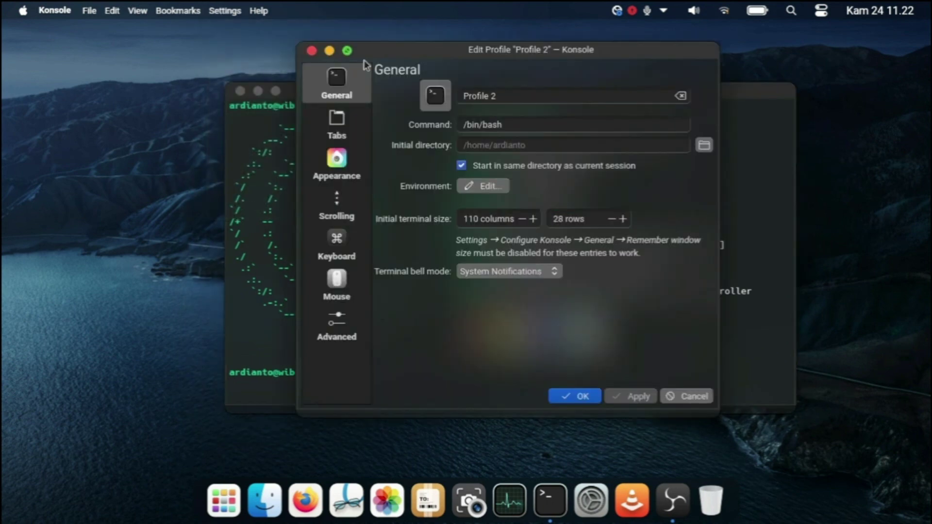
pyautogui.click(336, 162)
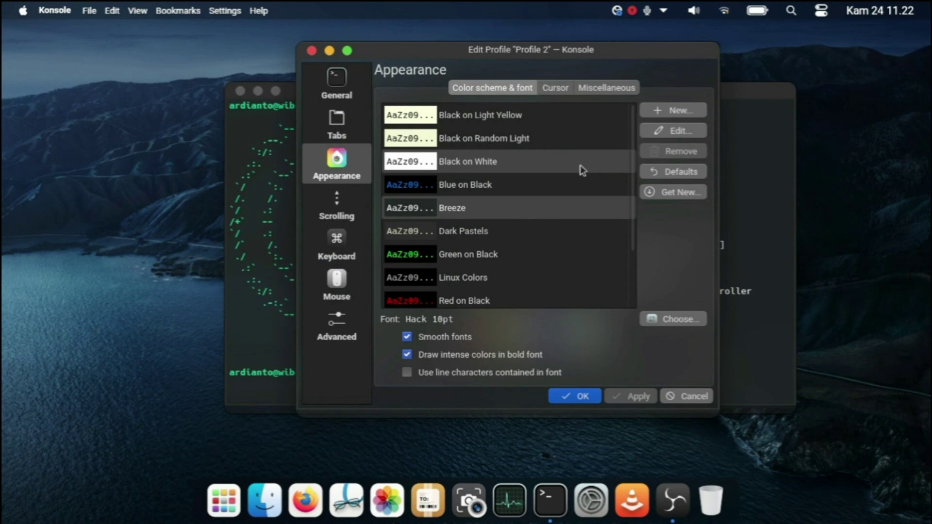
pyautogui.click(674, 130)
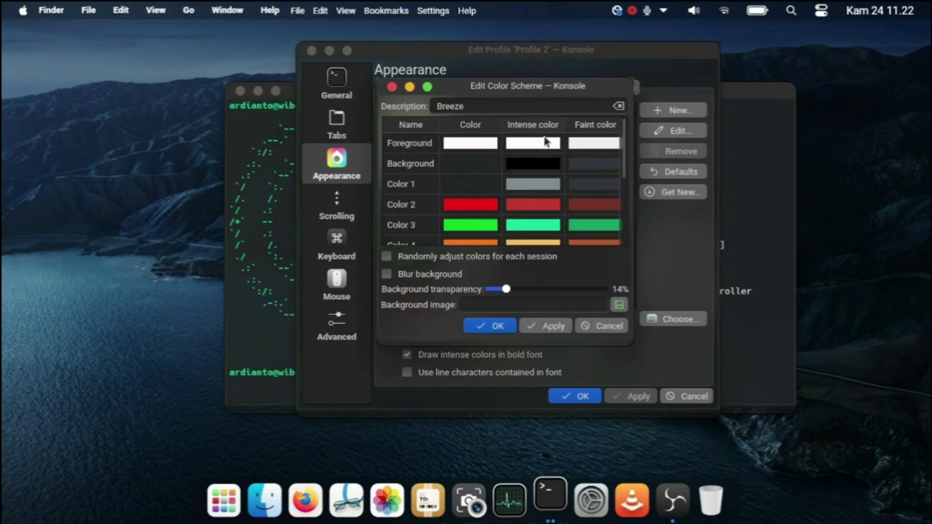
# Try applying background blur to the Breeze color scheme and turn it back off
pyautogui.click(441, 277)
pyautogui.click(440, 278)
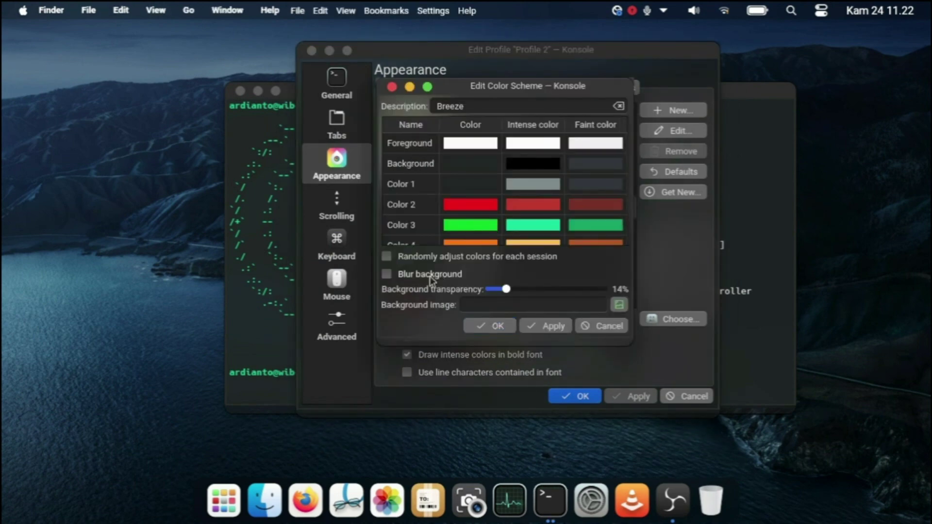
pyautogui.click(529, 324)
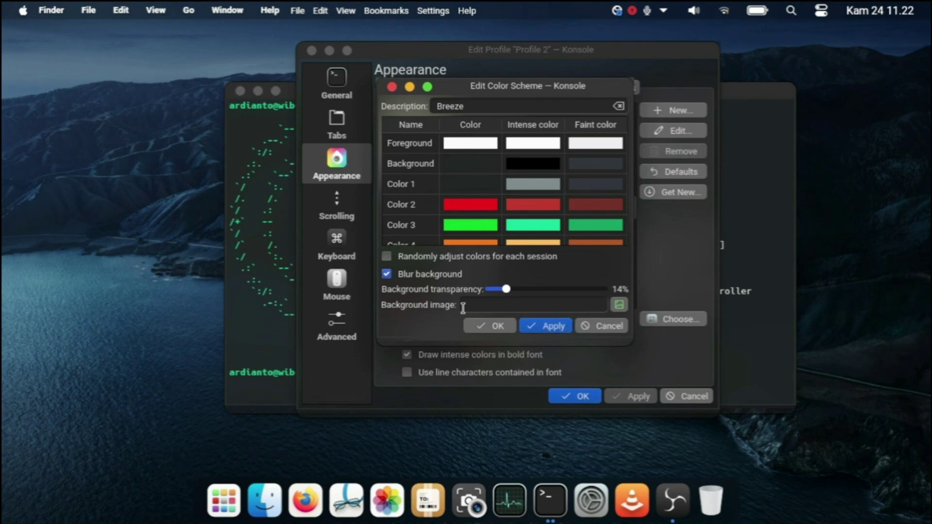
pyautogui.click(441, 278)
# Set the Breeze color scheme's background transparency to 41% and save both the scheme and the profile
pyautogui.moveTo(506, 289); pyautogui.dragTo(569, 290)
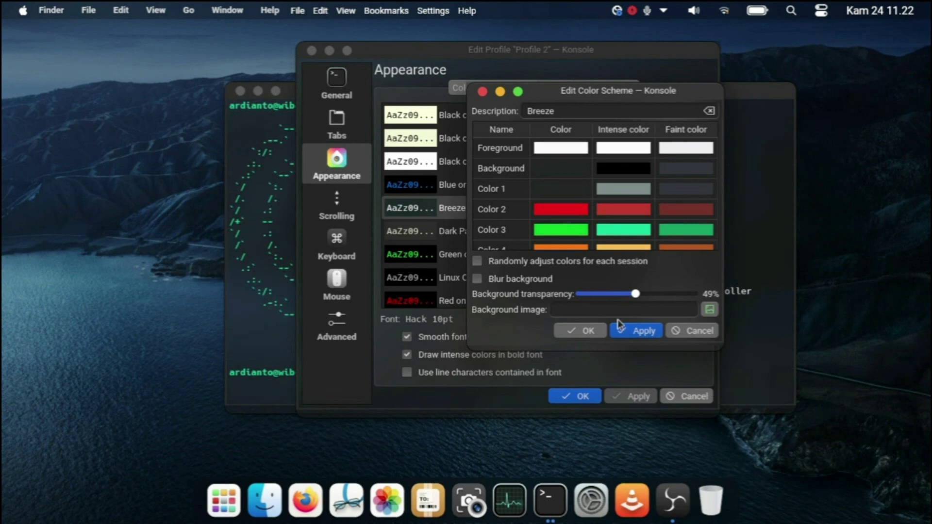
pyautogui.click(641, 333)
pyautogui.moveTo(635, 294)
pyautogui.mouseDown()
pyautogui.moveTo(663, 298)
pyautogui.moveTo(632, 300)
pyautogui.mouseUp()
pyautogui.moveTo(633, 293); pyautogui.dragTo(628, 294)
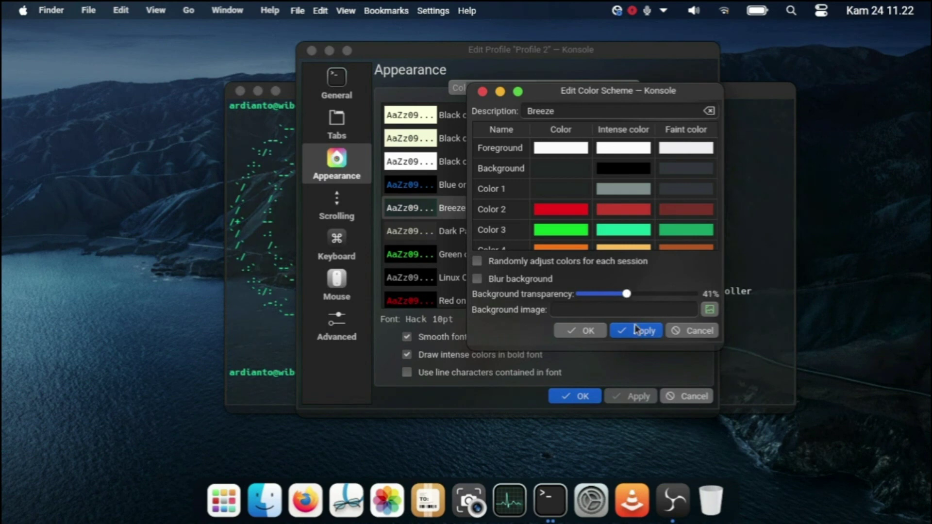
pyautogui.click(635, 329)
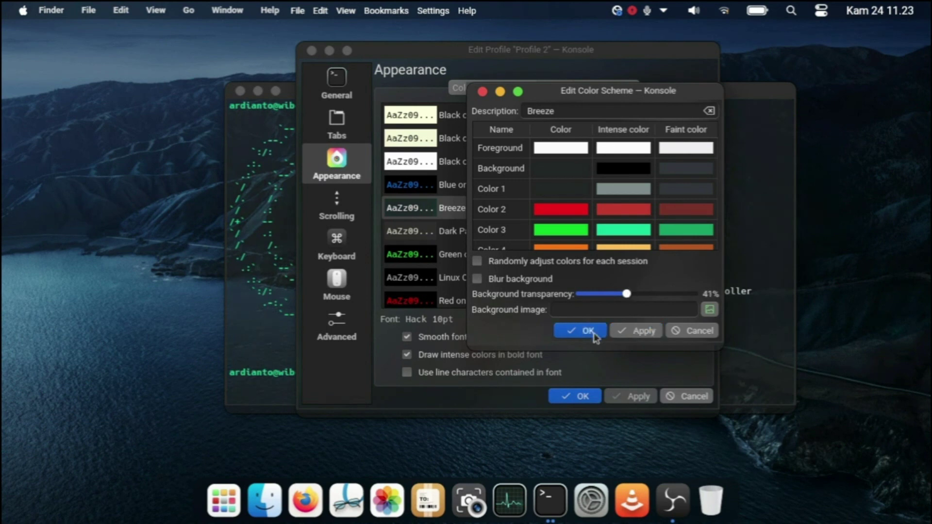
pyautogui.click(587, 331)
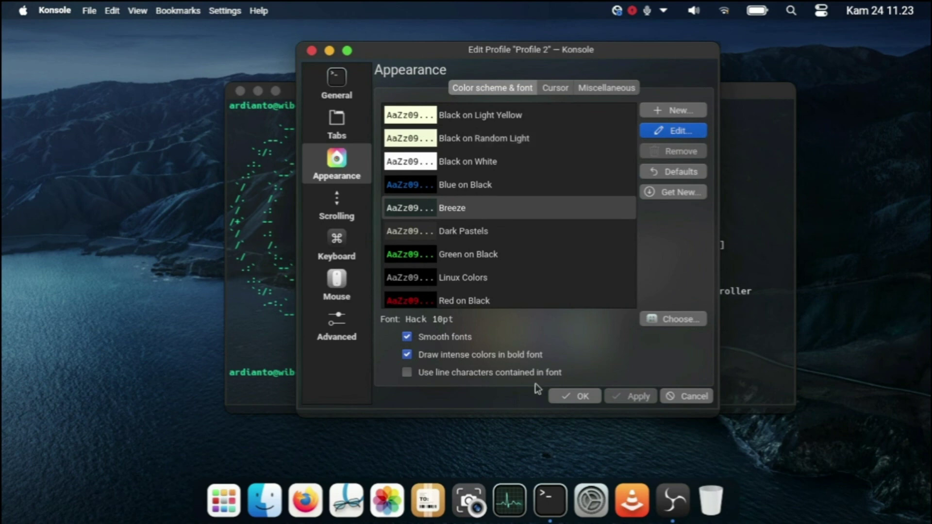
pyautogui.click(576, 396)
pyautogui.moveTo(495, 93); pyautogui.dragTo(453, 91)
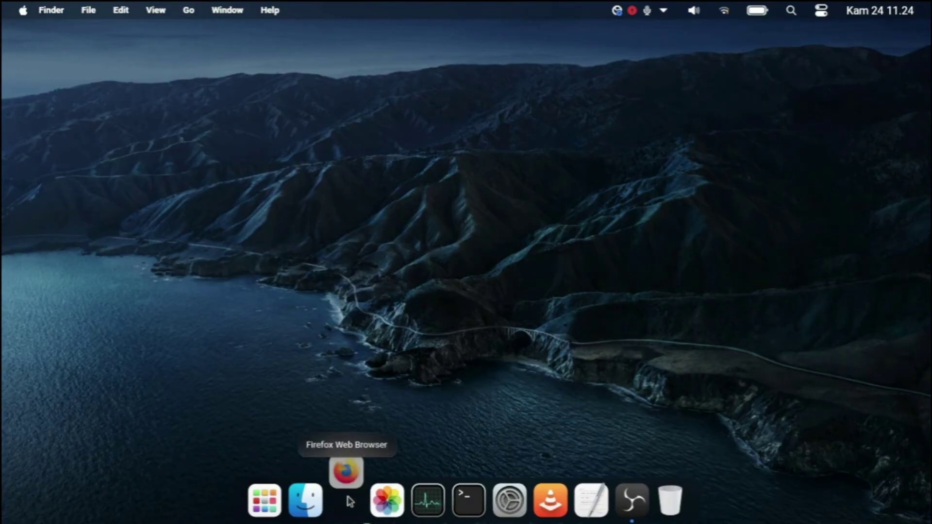
# Switch to Firefox and dismiss the network login notice
pyautogui.click(346, 498)
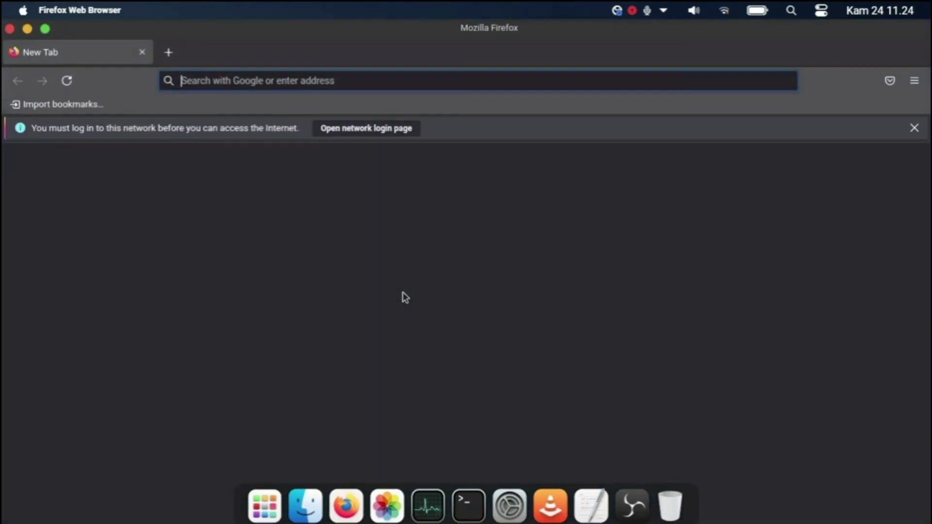
pyautogui.click(914, 131)
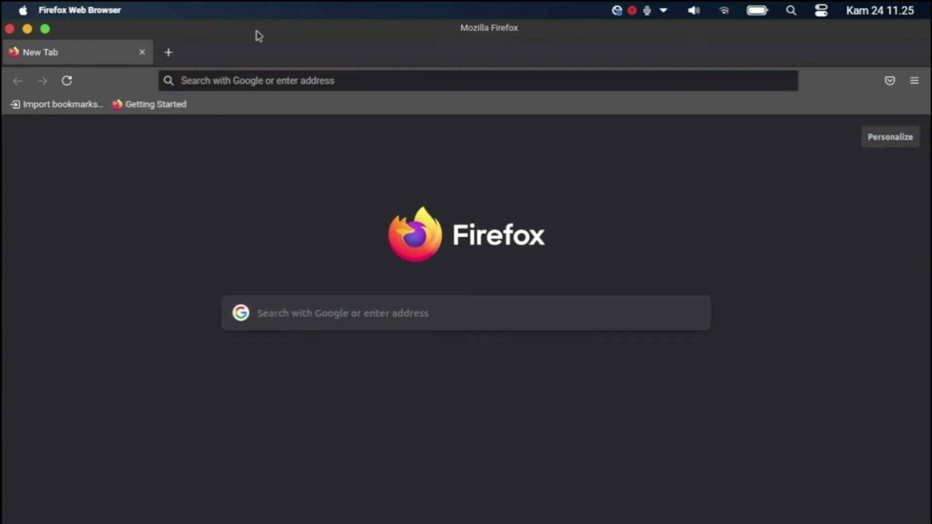
# Turn off the title bar in Firefox's toolbar customization and finish customizing
pyautogui.click(914, 81)
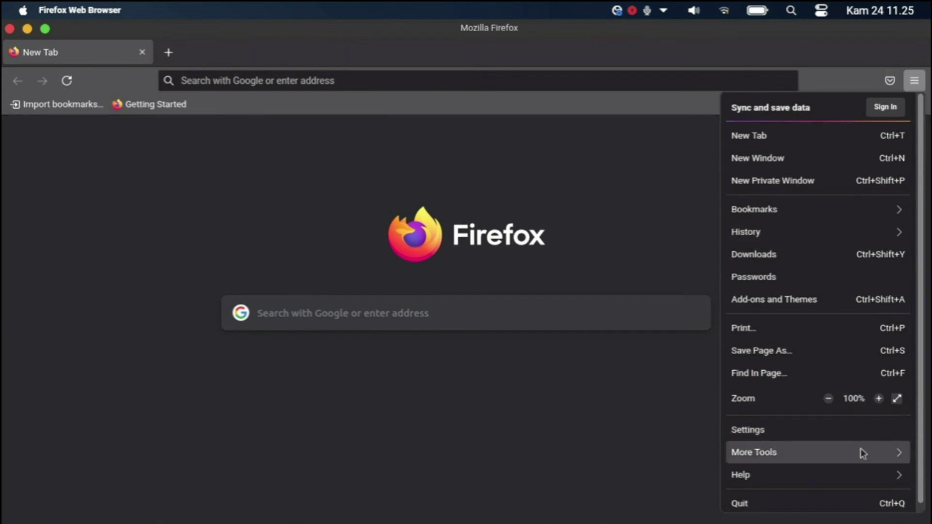
pyautogui.press('super+equal')
pyautogui.press('super+equal')
pyautogui.press('super+equal')
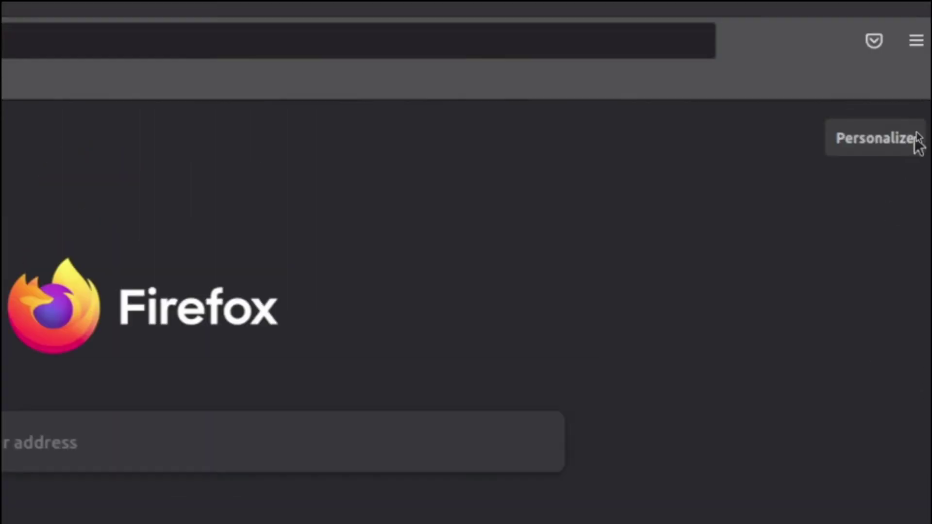
pyautogui.click(916, 41)
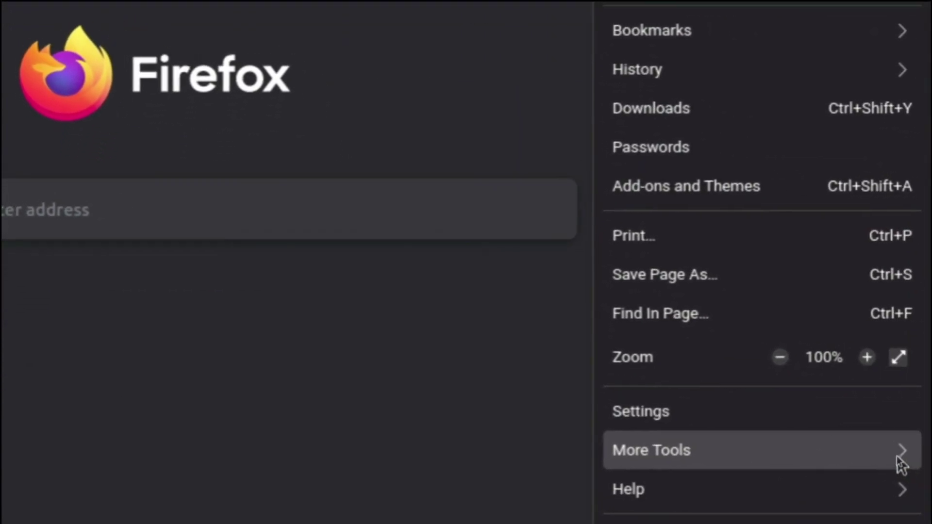
pyautogui.click(897, 456)
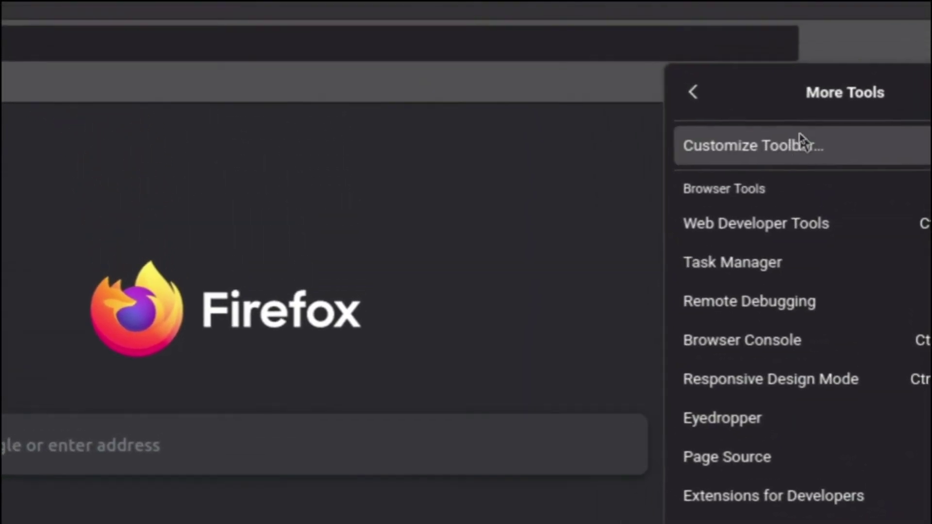
pyautogui.click(808, 143)
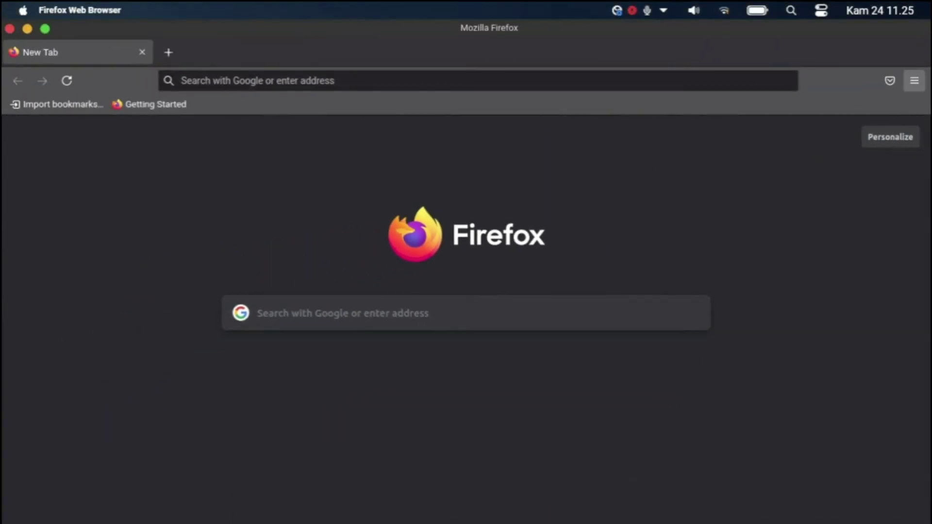
pyautogui.click(914, 81)
pyautogui.click(808, 447)
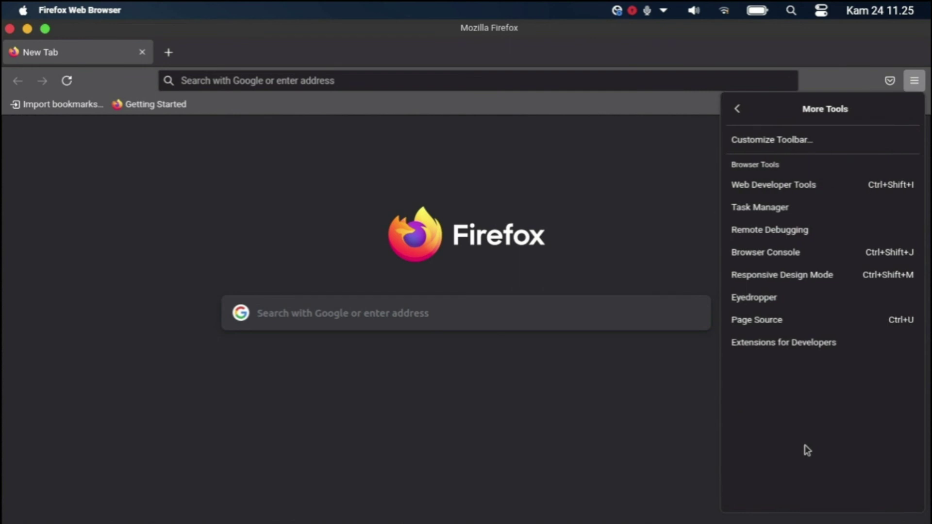
pyautogui.click(794, 146)
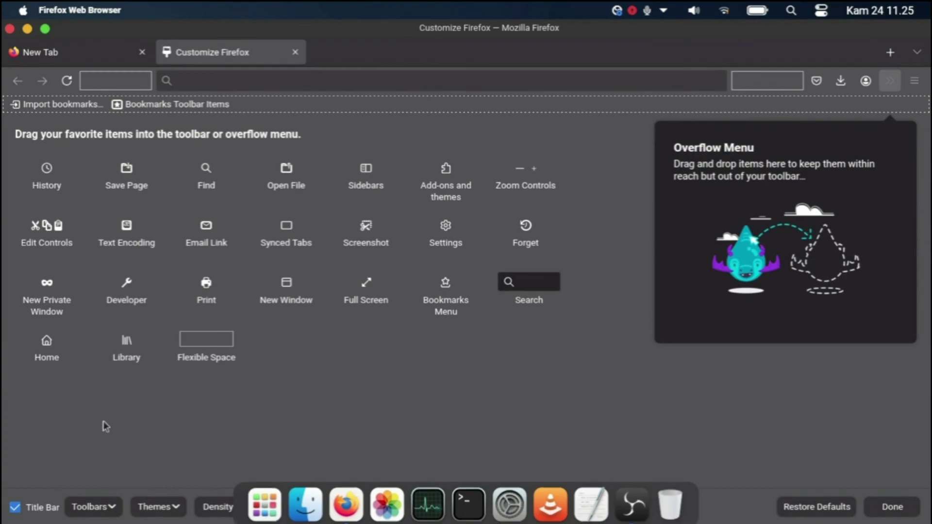
pyautogui.click(29, 509)
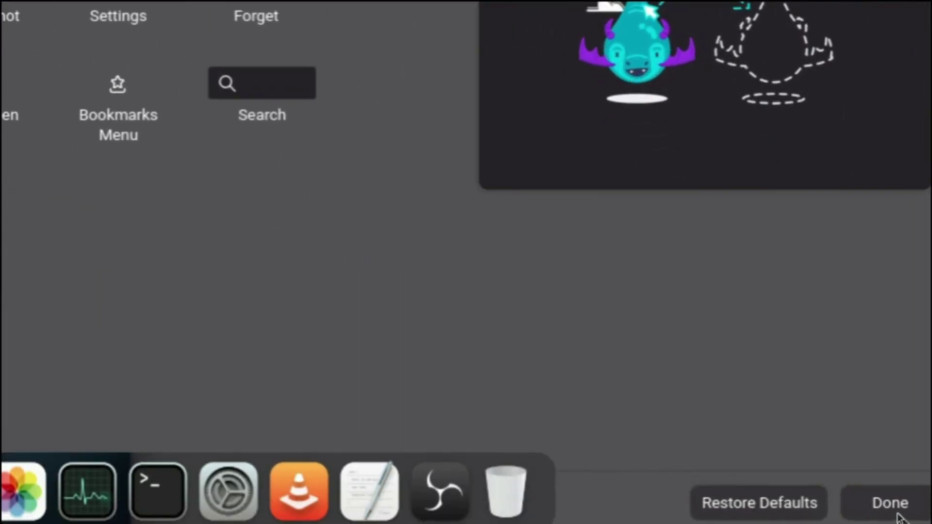
pyautogui.click(899, 516)
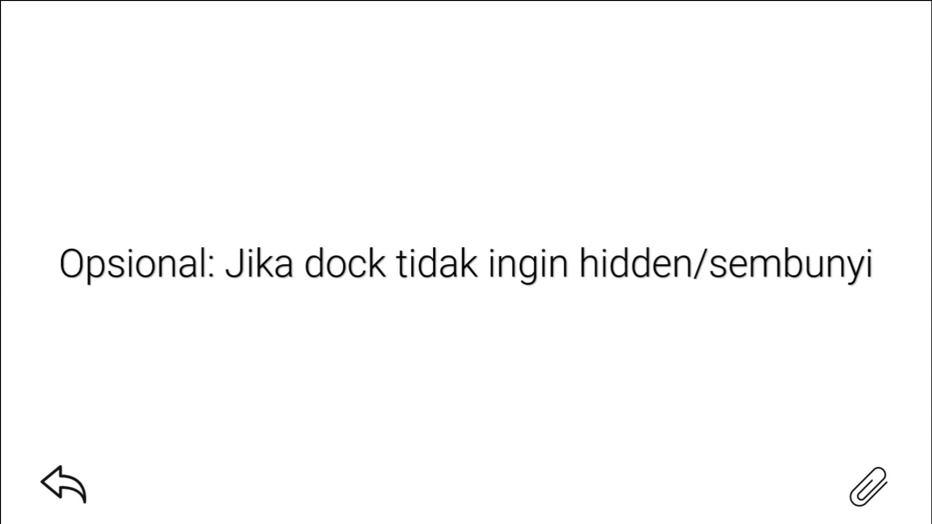
pyautogui.click(887, 476)
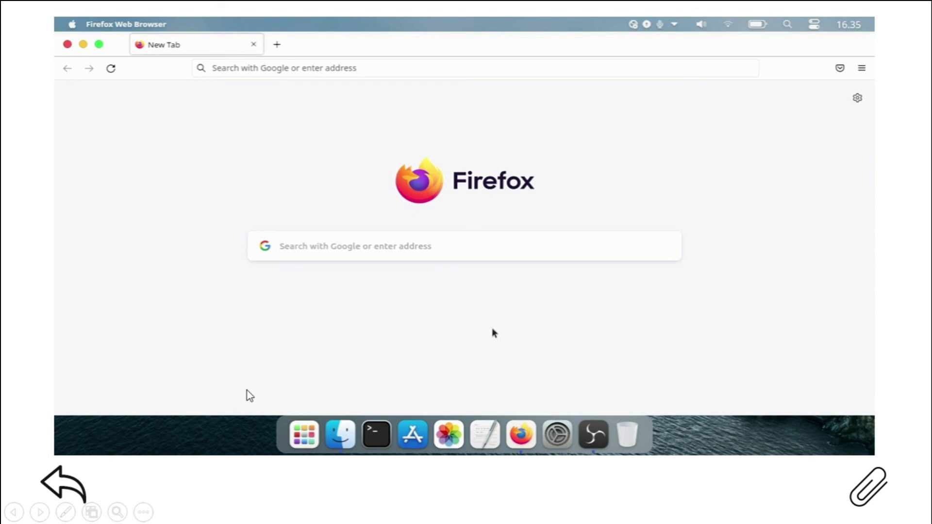
pyautogui.click(73, 483)
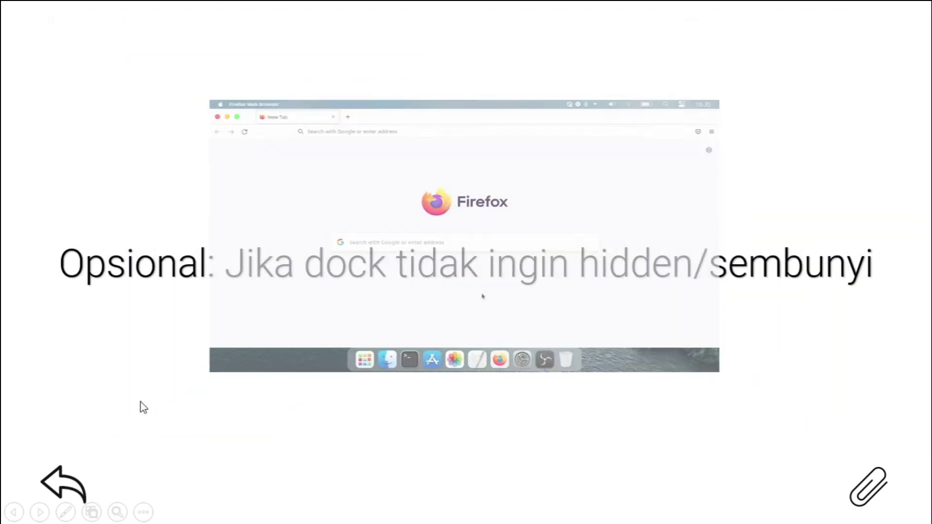
pyautogui.click(243, 410)
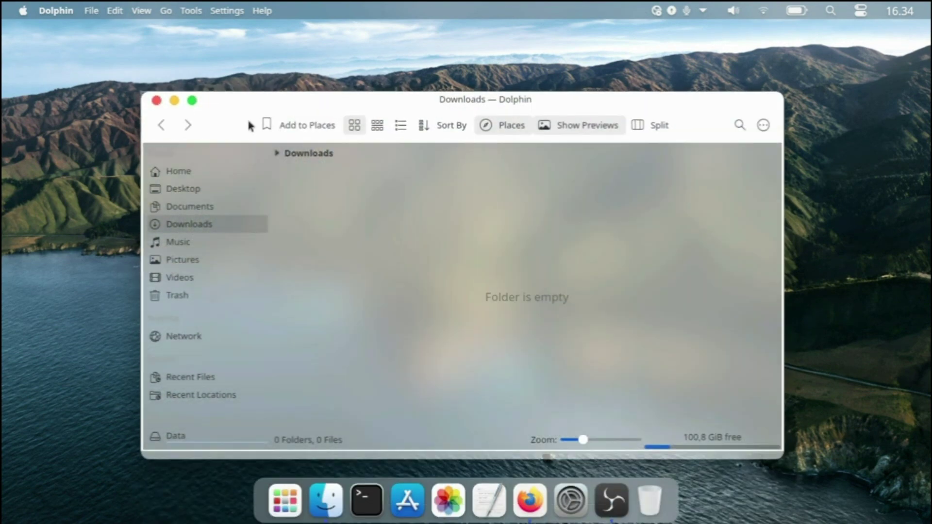
# Maximize the Dolphin window to check how the dock behaves, restore it and minimize it
pyautogui.click(192, 100)
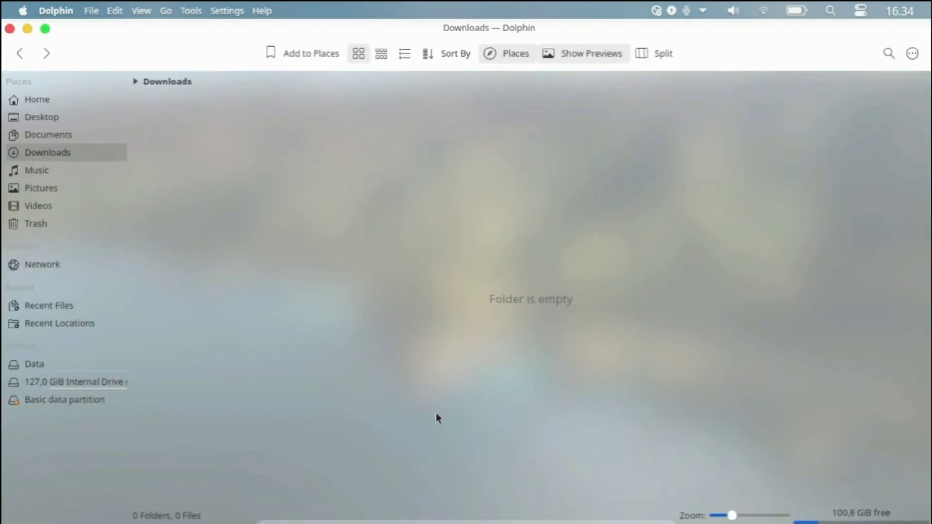
pyautogui.click(45, 30)
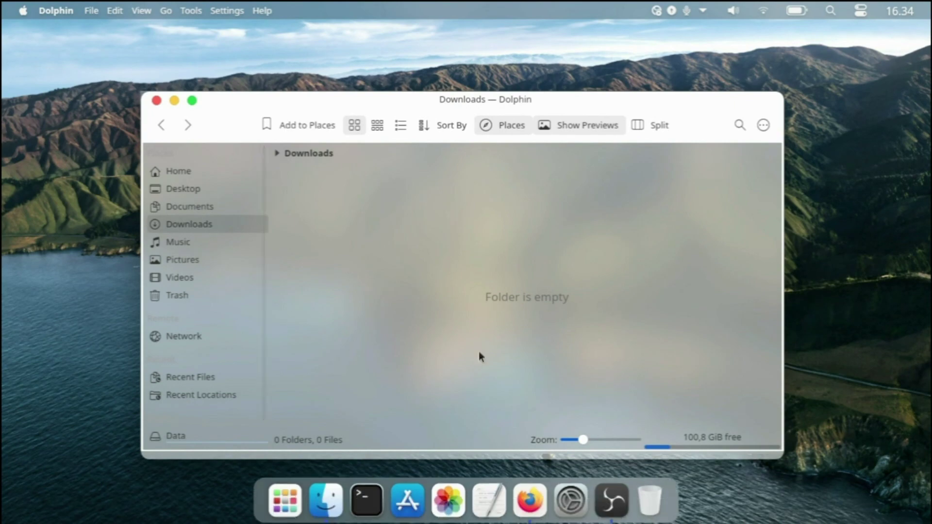
pyautogui.click(174, 101)
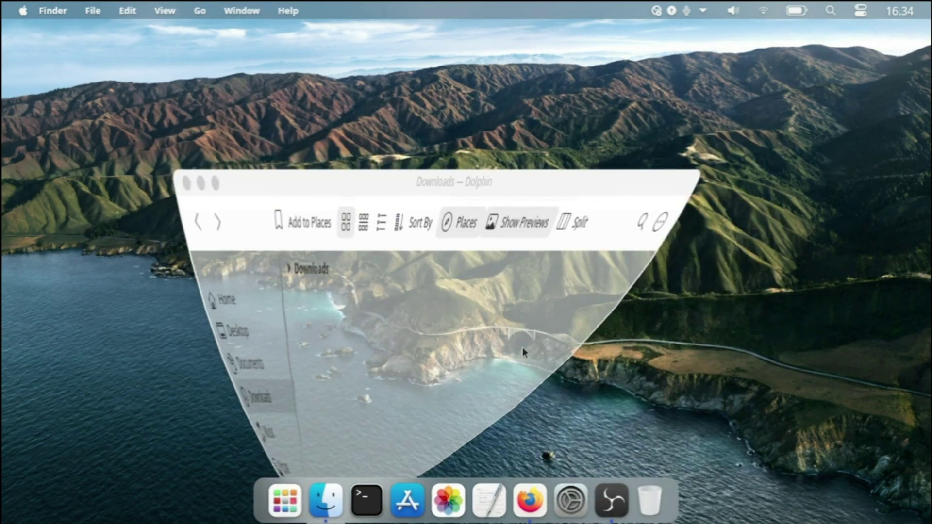
# Set the bottom Latte dock's visibility to Always Visible and close the dock settings
pyautogui.rightClick(584, 495)
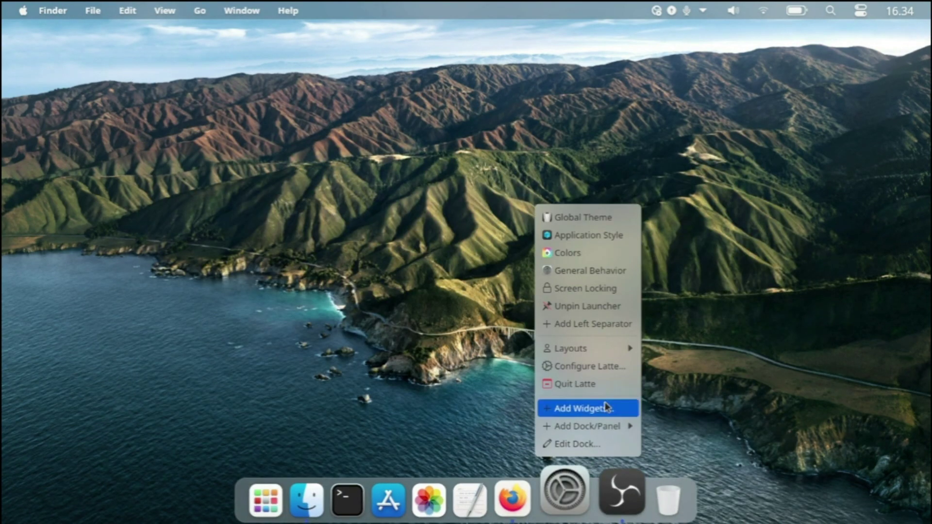
pyautogui.click(605, 444)
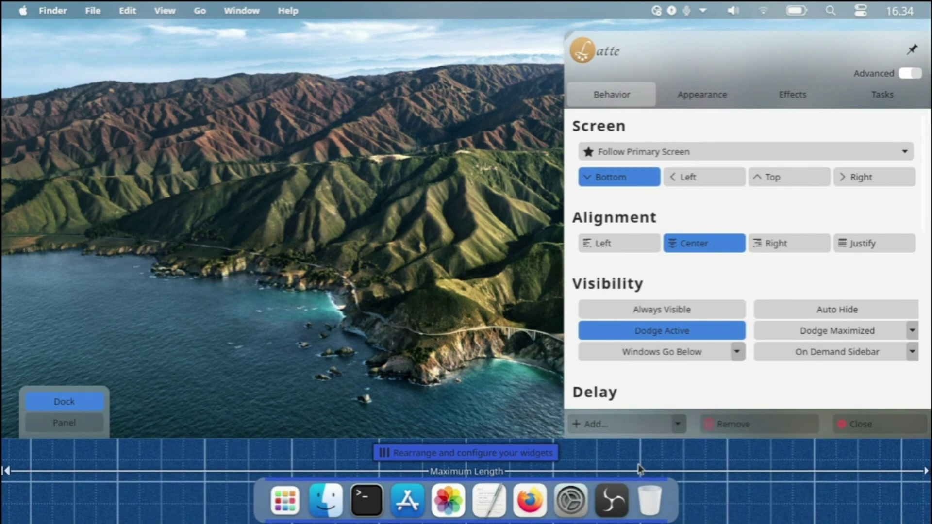
pyautogui.click(667, 310)
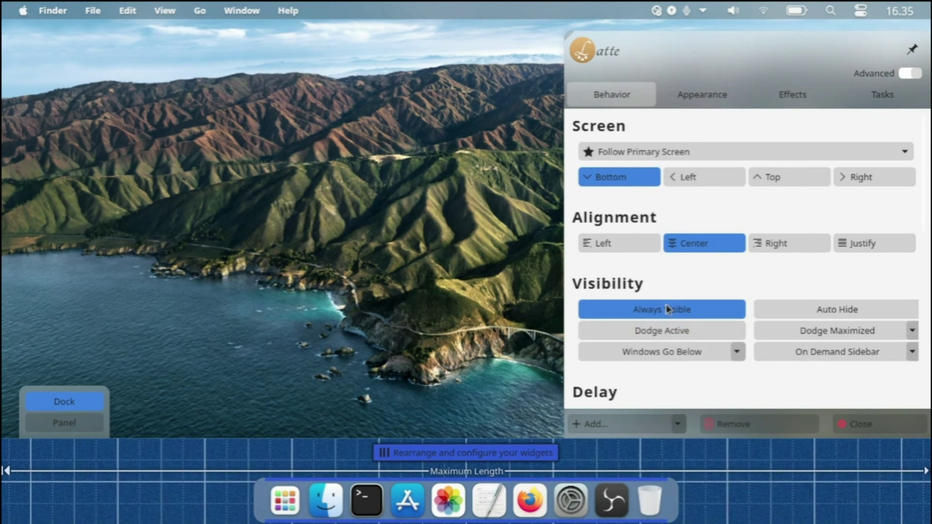
pyautogui.click(840, 418)
# Check the dock against the Firefox window and a maximized Dolphin window, restoring Dolphin to its smaller size
pyautogui.click(529, 500)
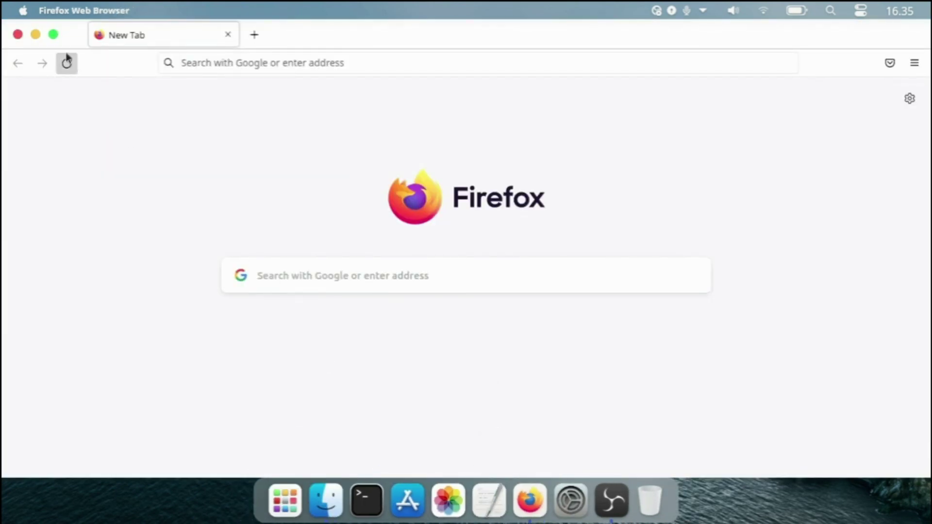
pyautogui.click(36, 34)
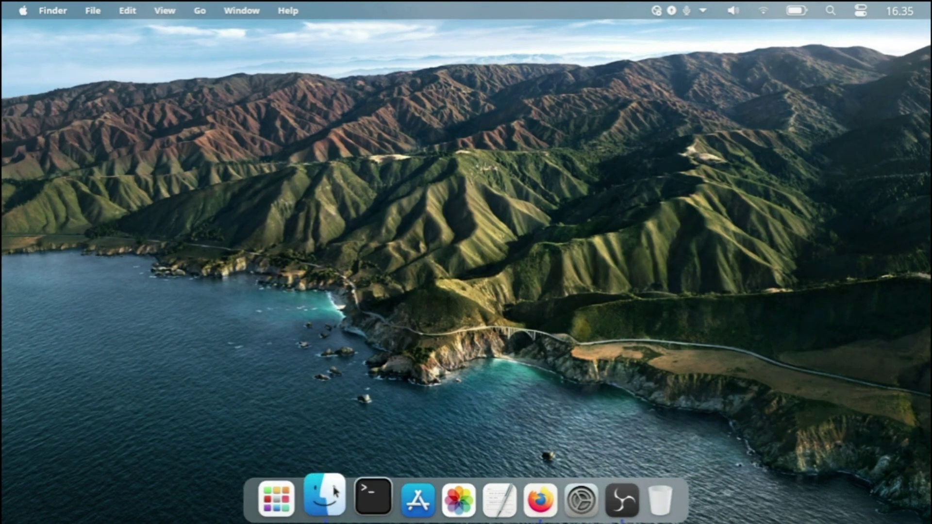
pyautogui.click(325, 500)
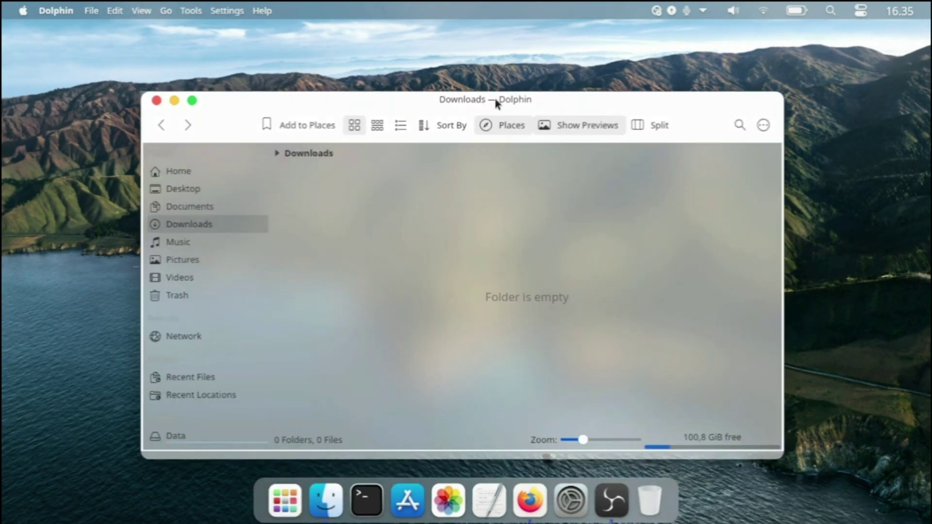
pyautogui.moveTo(495, 102)
pyautogui.mouseDown()
pyautogui.moveTo(494, 188)
pyautogui.moveTo(504, 96)
pyautogui.mouseUp()
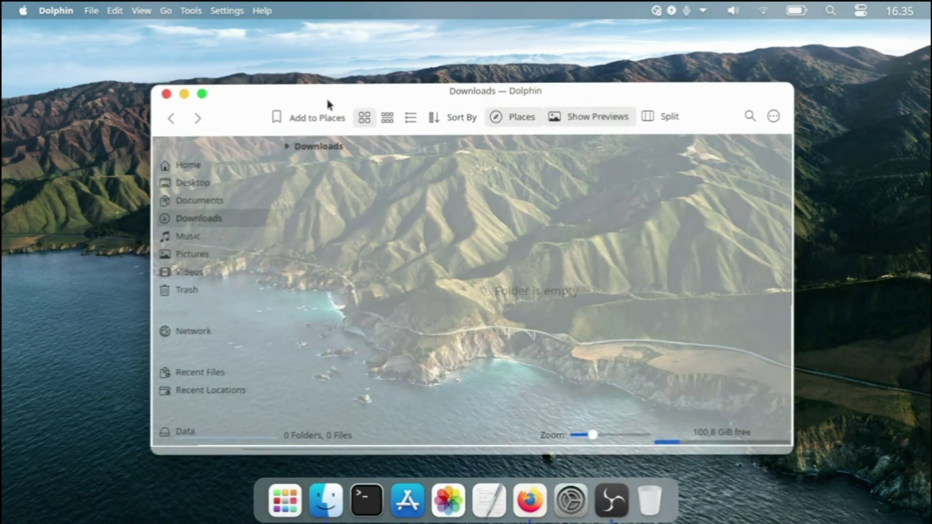
pyautogui.click(202, 90)
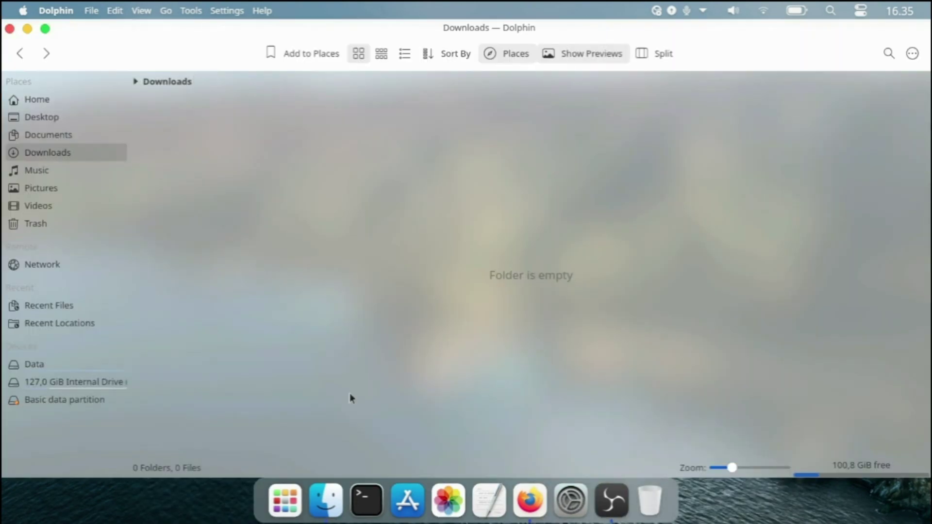
pyautogui.click(45, 29)
# Maximize and restore a new Konsole window to check the dock, close it and minimize Dolphin
pyautogui.moveTo(366, 497); pyautogui.dragTo(424, 321)
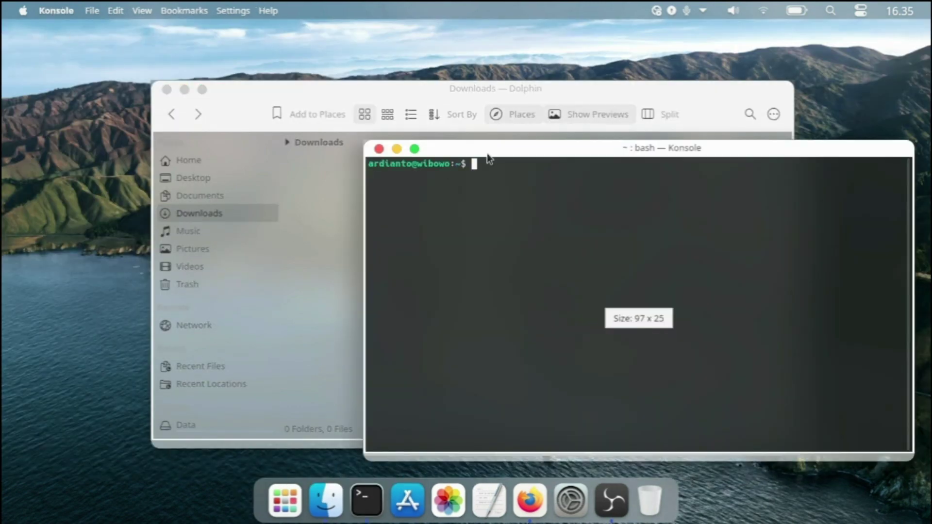
pyautogui.moveTo(495, 158); pyautogui.dragTo(369, 206)
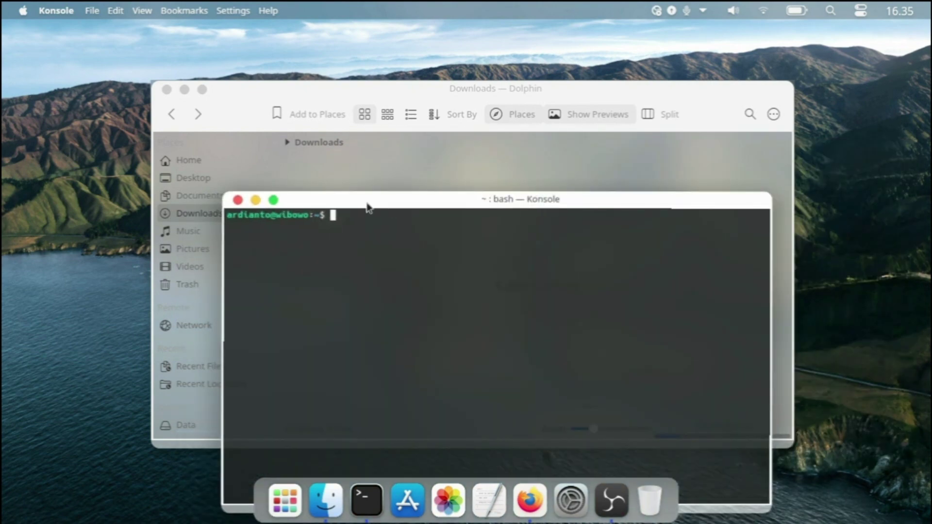
pyautogui.click(275, 200)
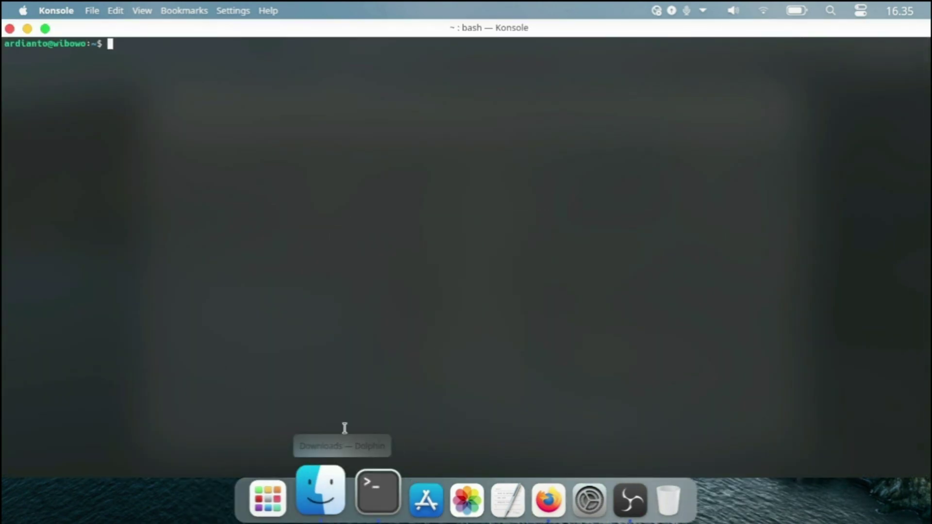
pyautogui.click(45, 29)
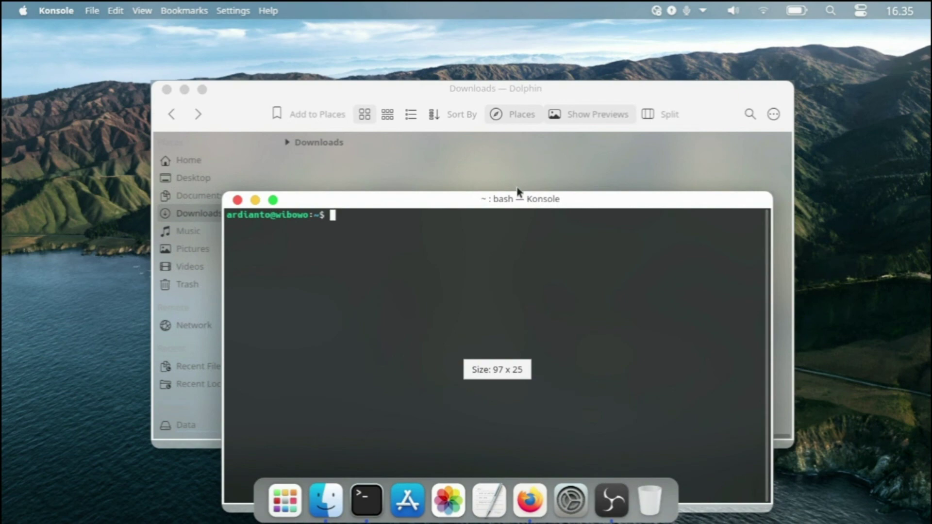
pyautogui.moveTo(517, 196); pyautogui.dragTo(514, 117)
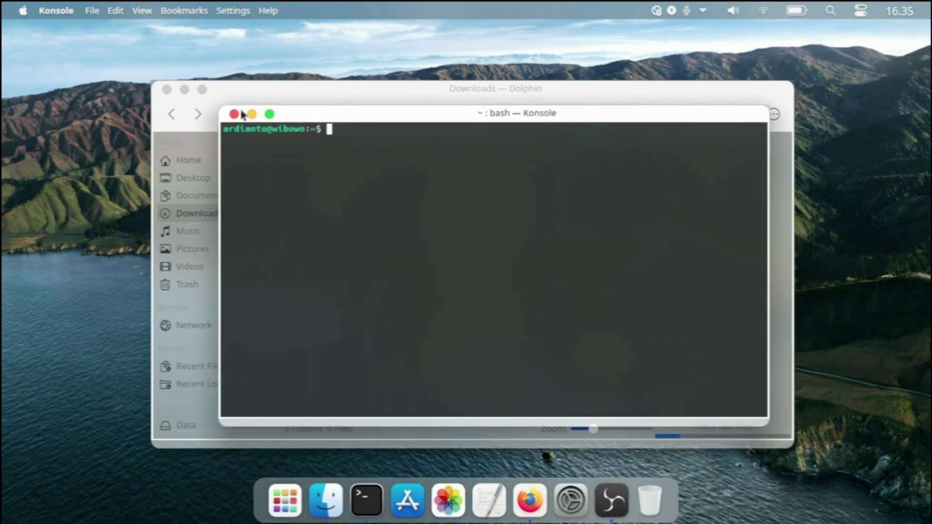
pyautogui.click(232, 122)
pyautogui.click(185, 91)
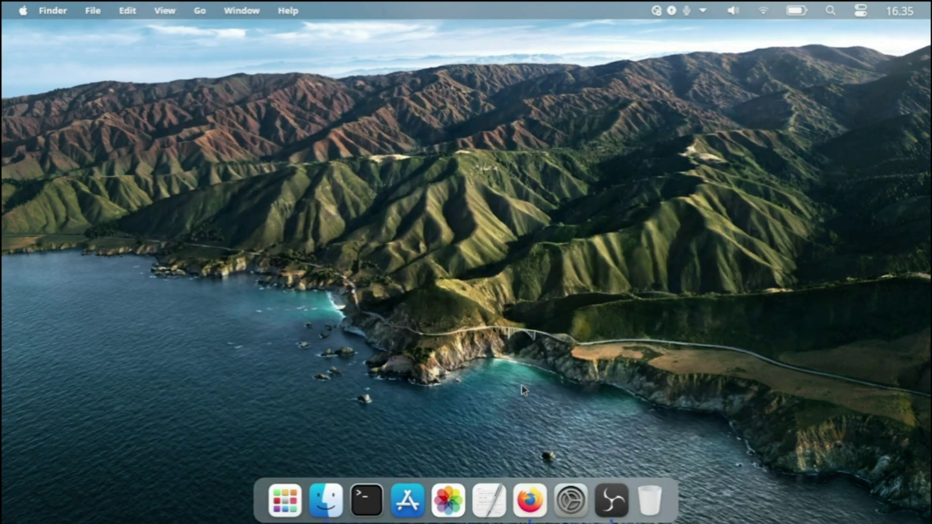
# Open System Settings and maximize its window to check that it leaves room for the dock
pyautogui.click(571, 500)
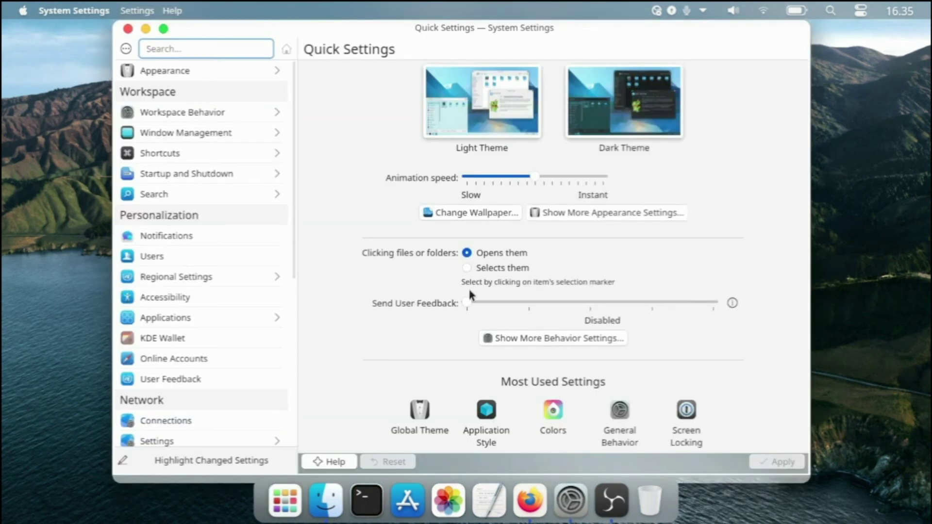
pyautogui.moveTo(514, 51); pyautogui.dragTo(510, 36)
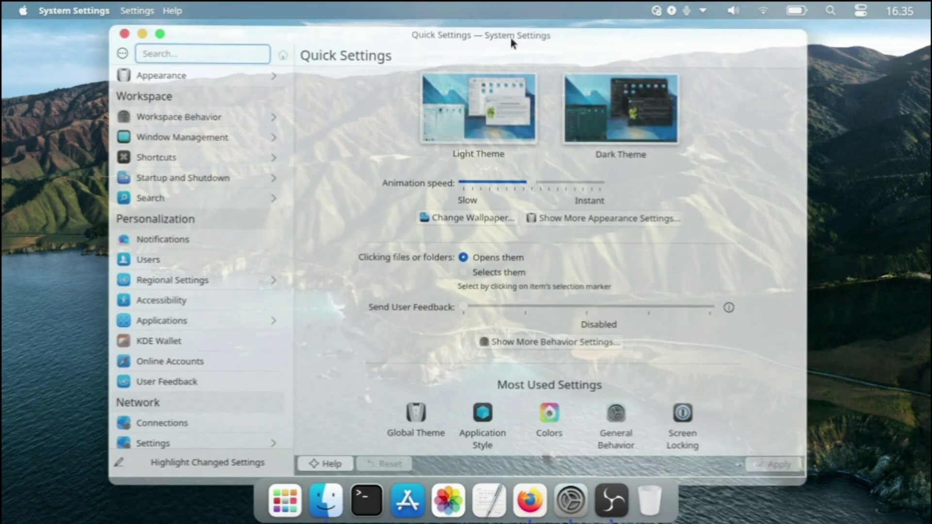
pyautogui.click(162, 43)
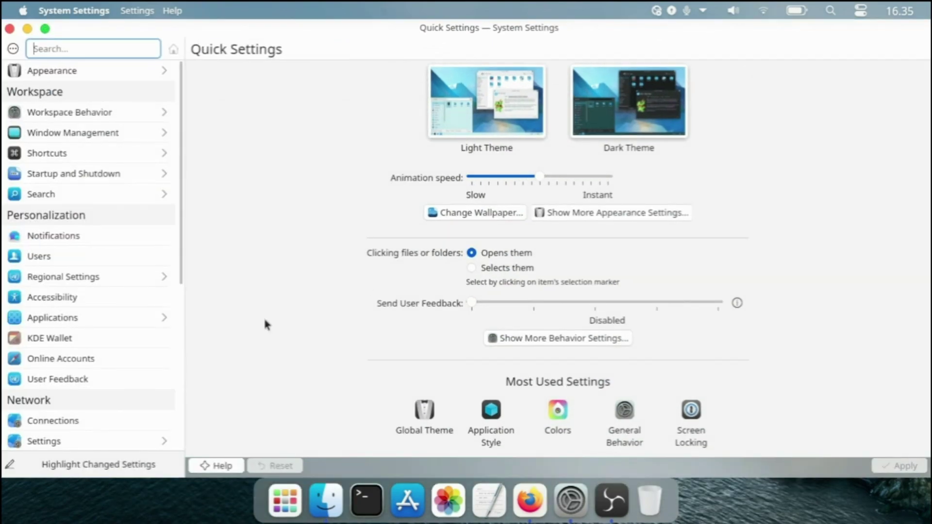